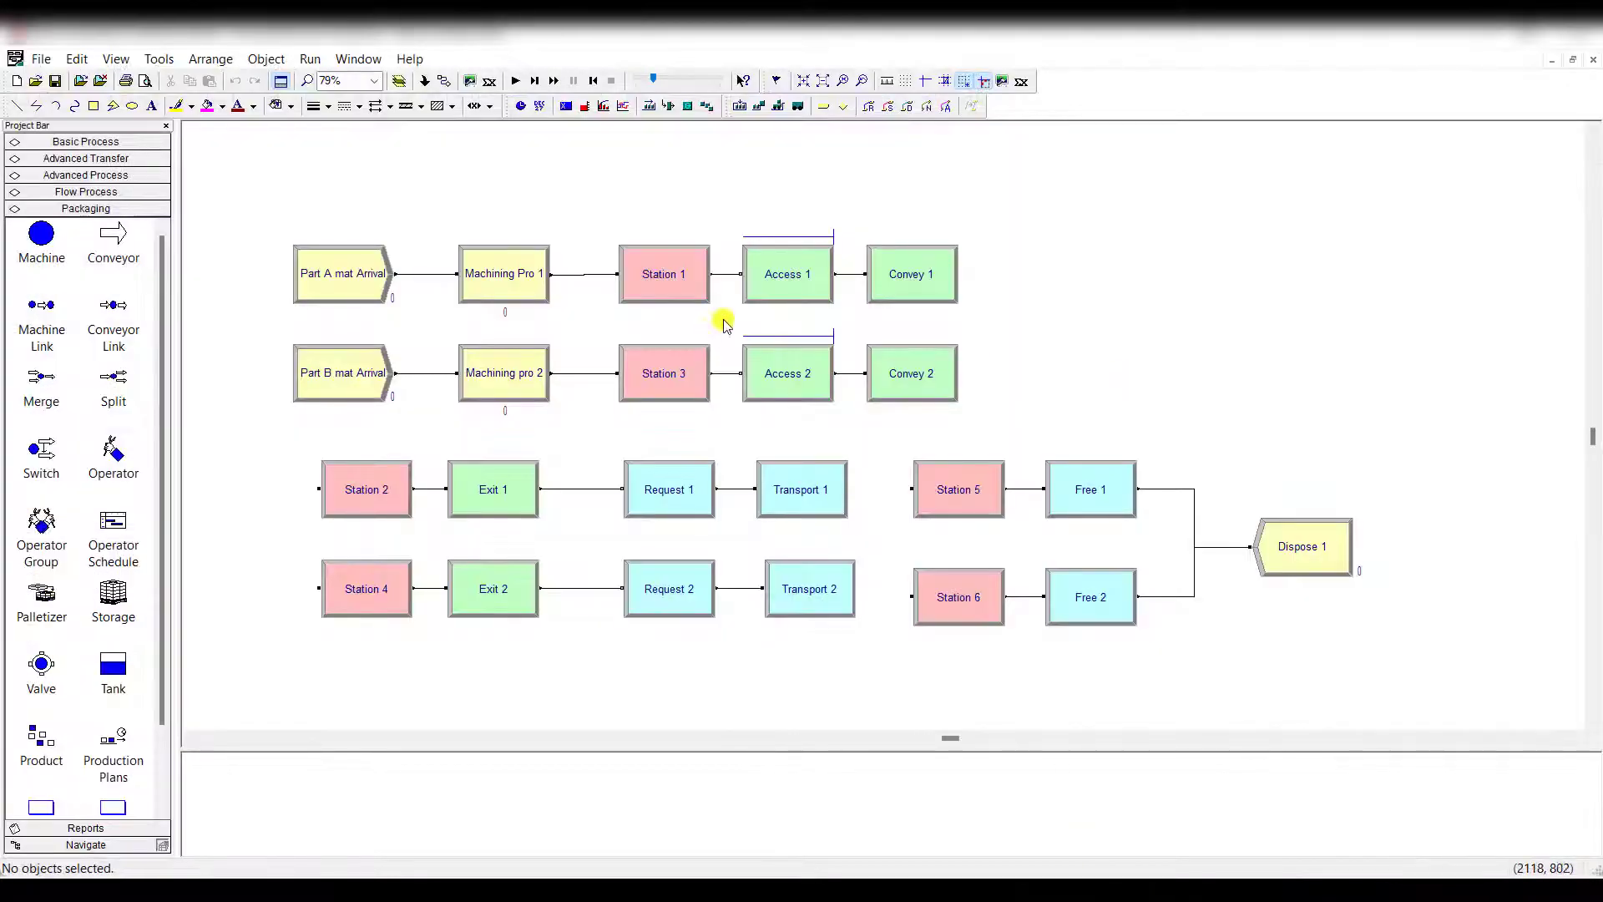
Review the entity type and time between arrivals in the Part A and Part B material arrival Create modules.
{"action": "left_click", "coordinate": [343, 276]}
{"action": "double_click", "coordinate": [343, 275]}
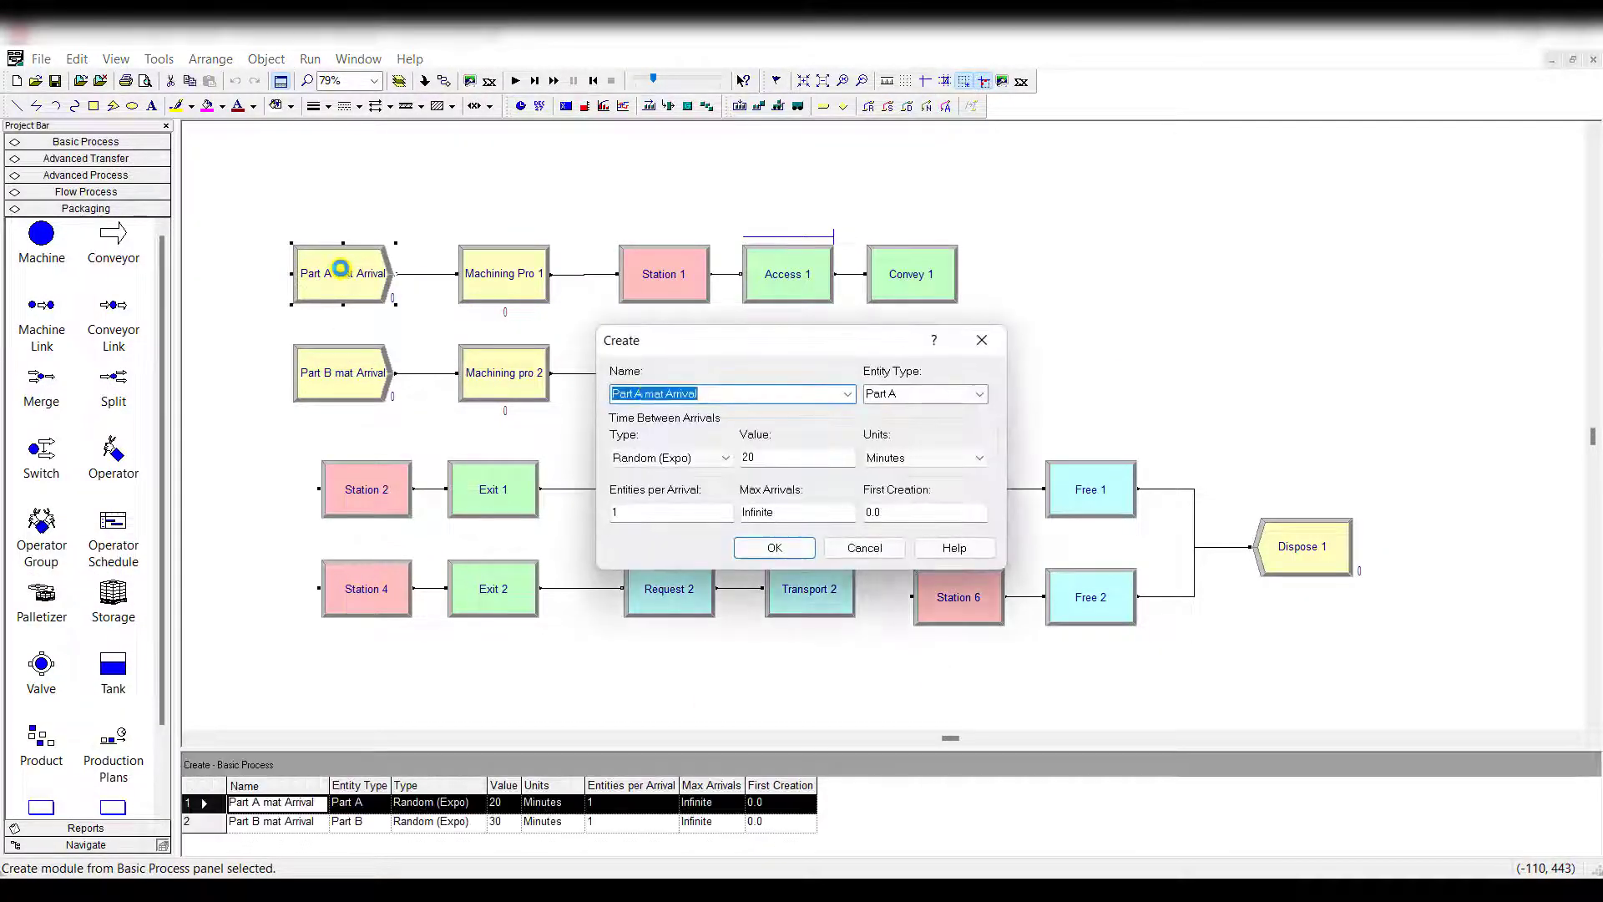
{"action": "left_click", "coordinate": [731, 392]}
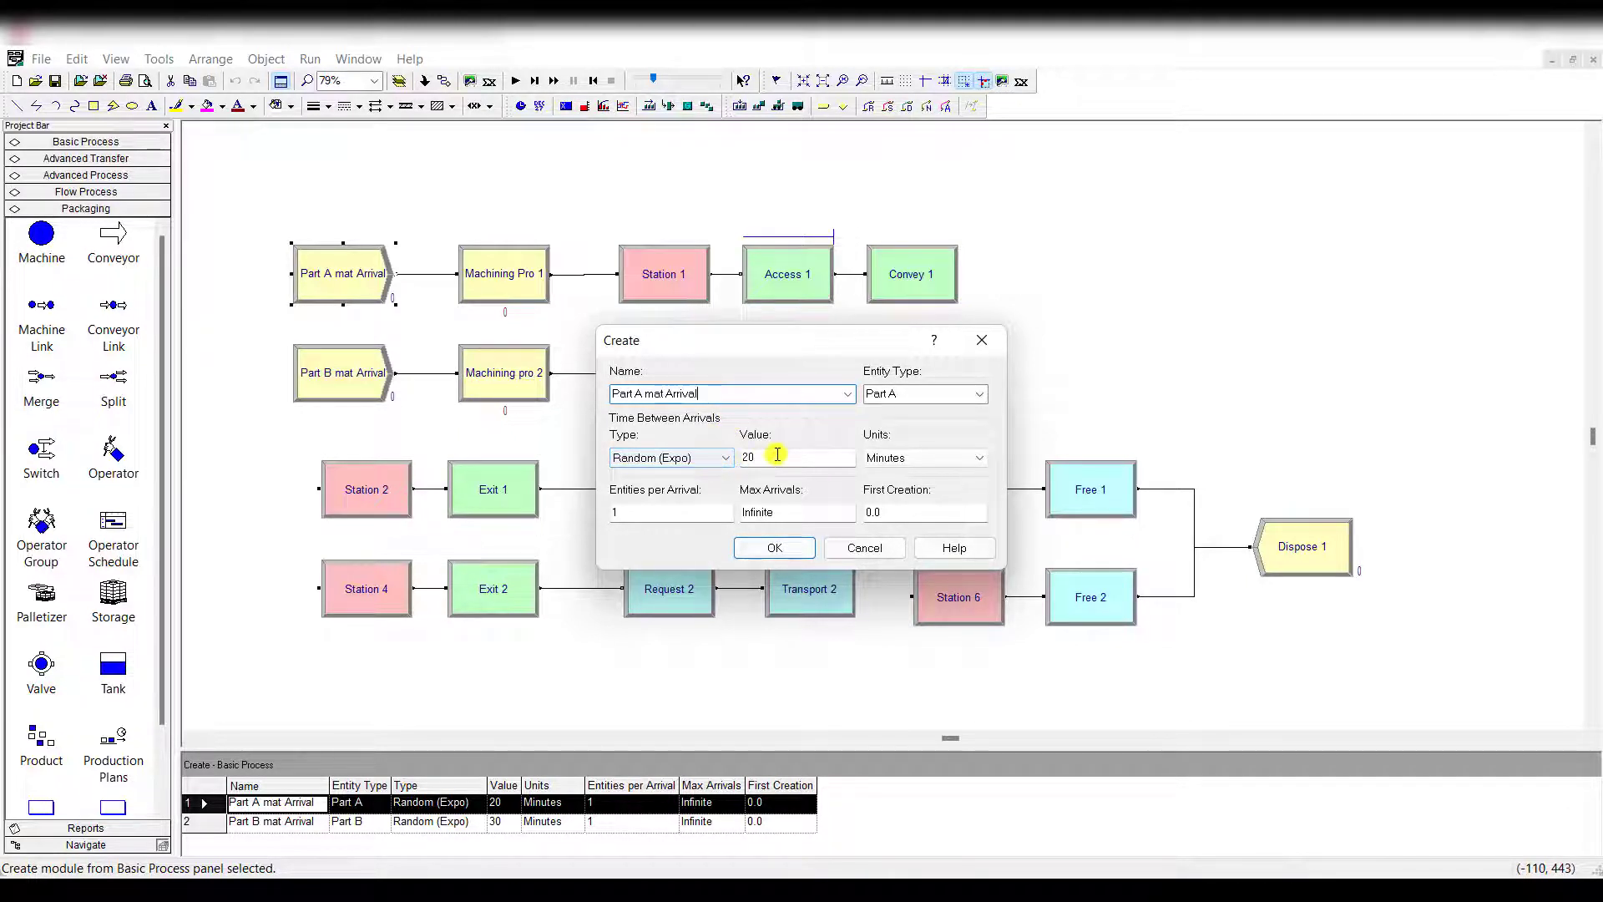
{"action": "left_click", "coordinate": [806, 548]}
{"action": "double_click", "coordinate": [364, 371]}
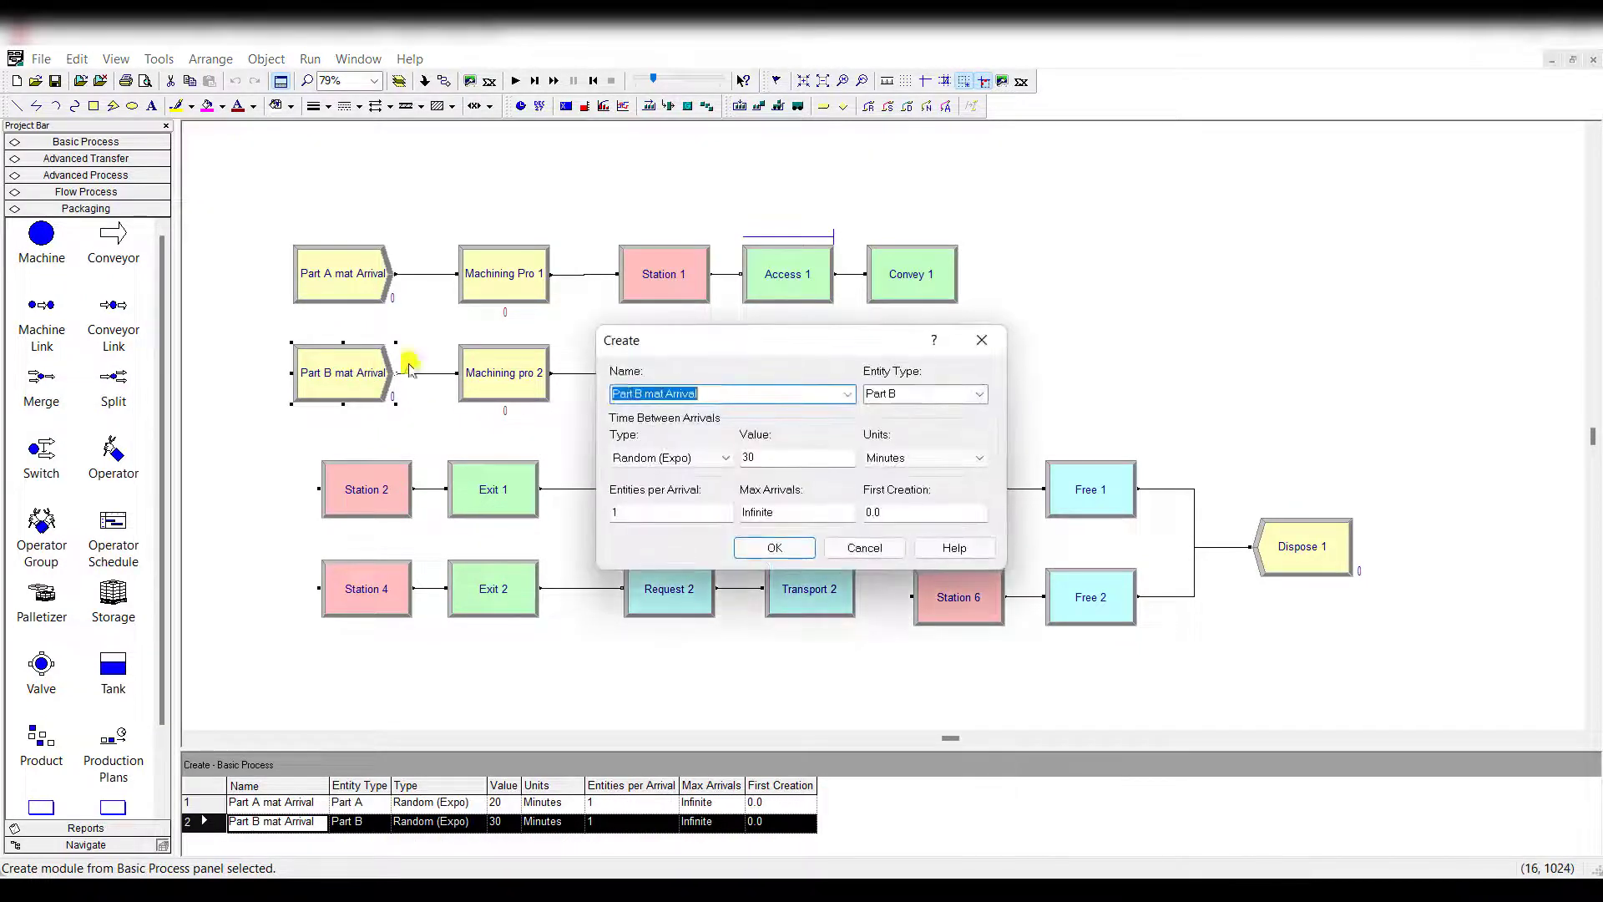
{"action": "left_click", "coordinate": [716, 399]}
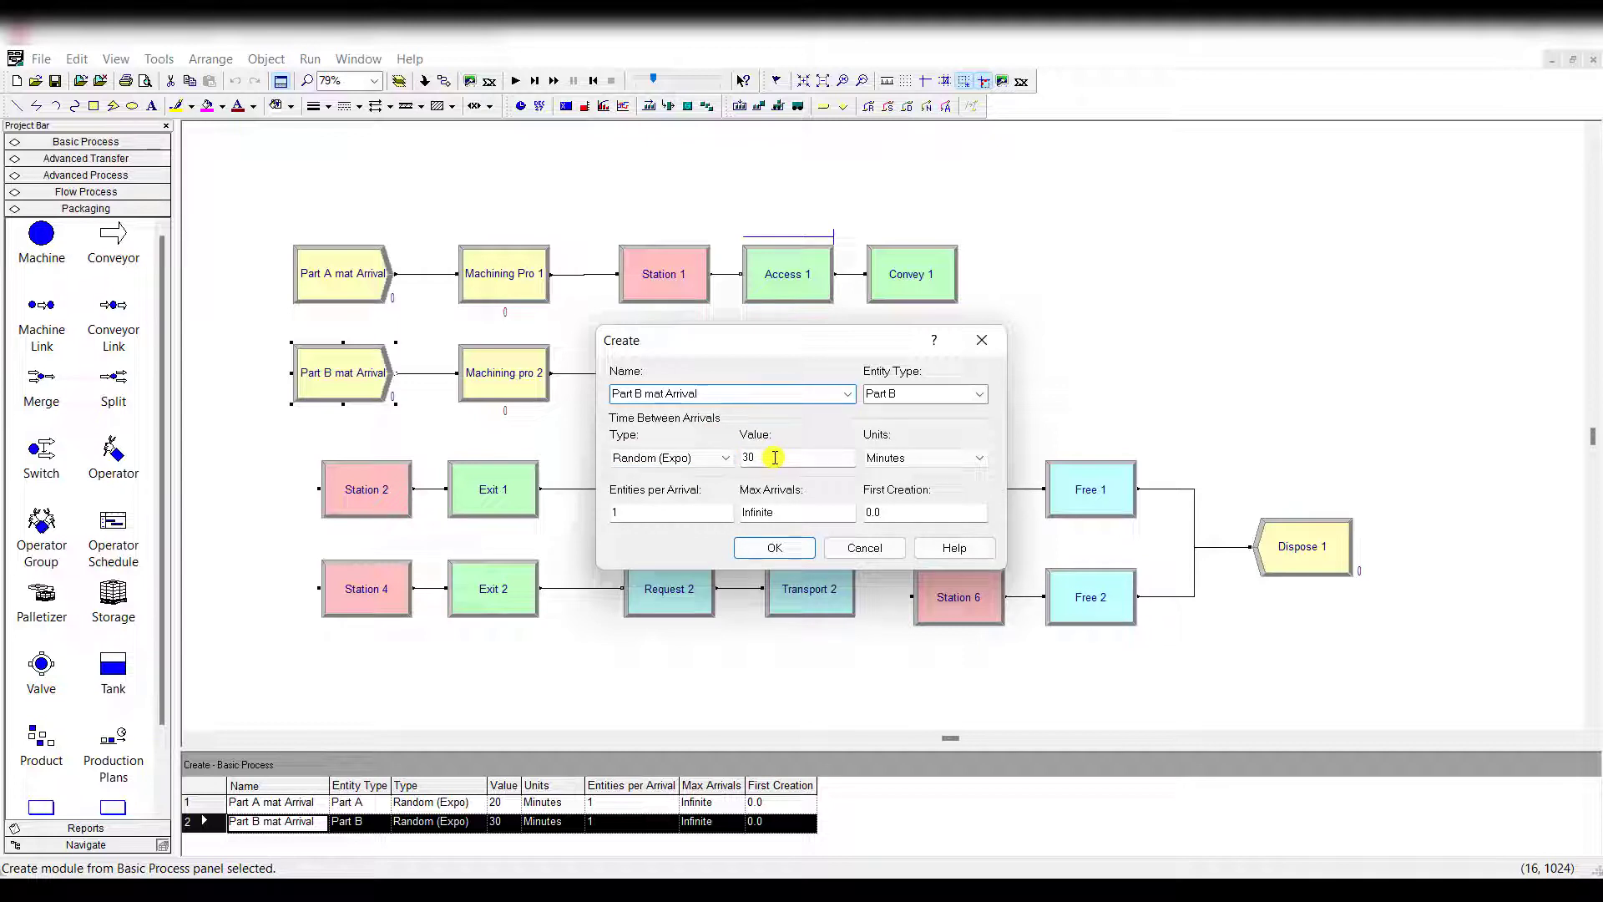
{"action": "left_click", "coordinate": [775, 547]}
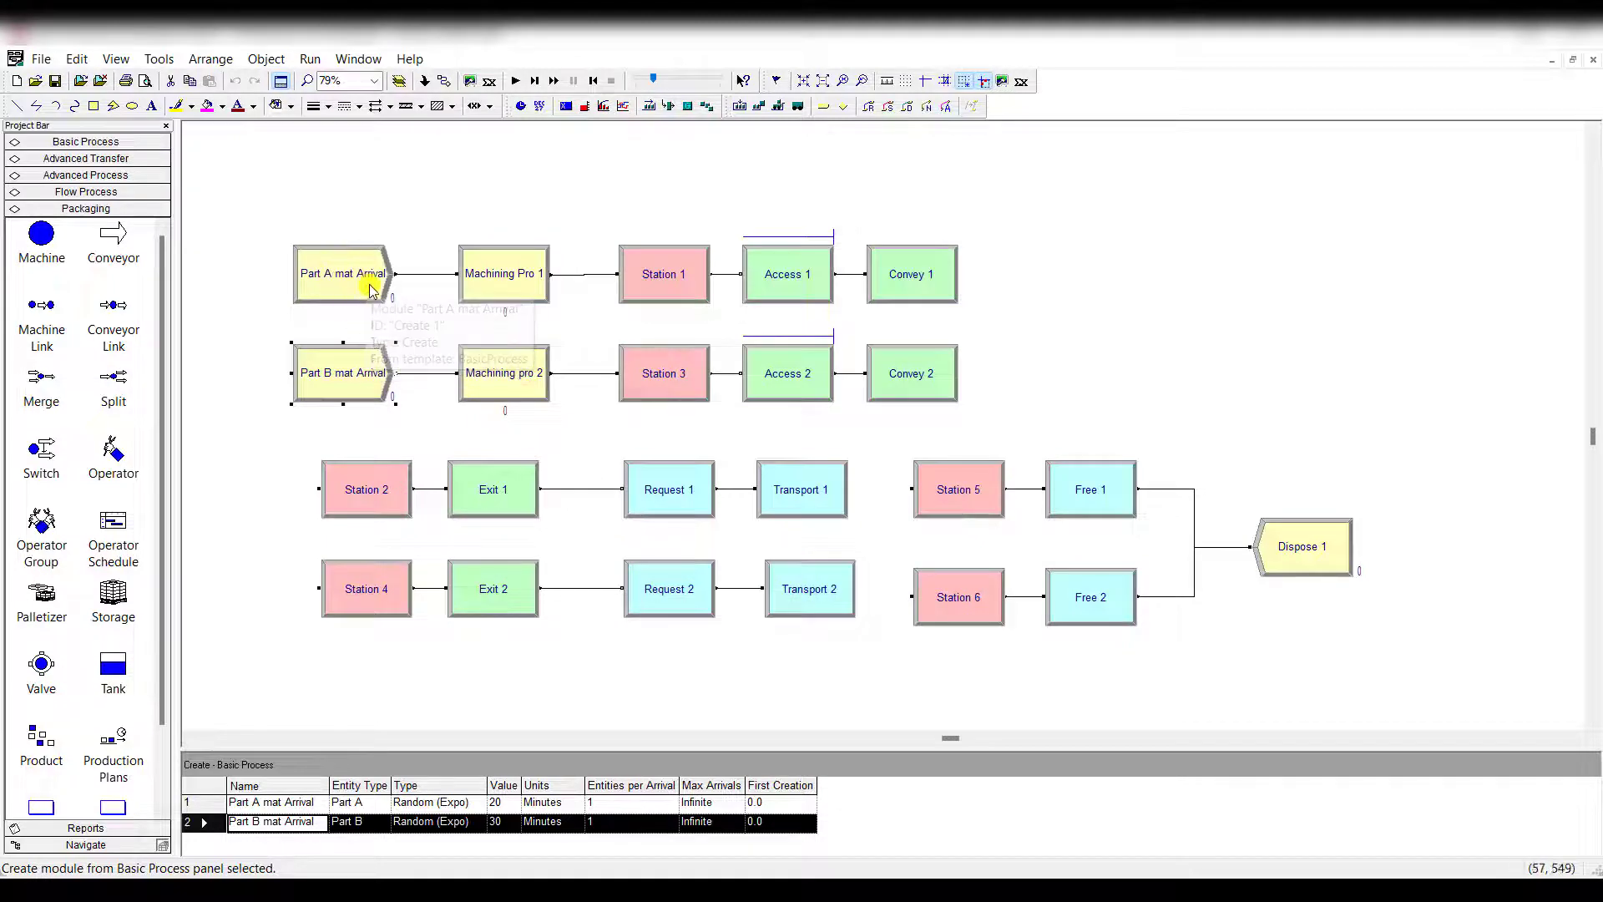
Review the resource and delay settings of the Machining Pro 1 and Machining pro 2 Process modules.
{"action": "double_click", "coordinate": [488, 296]}
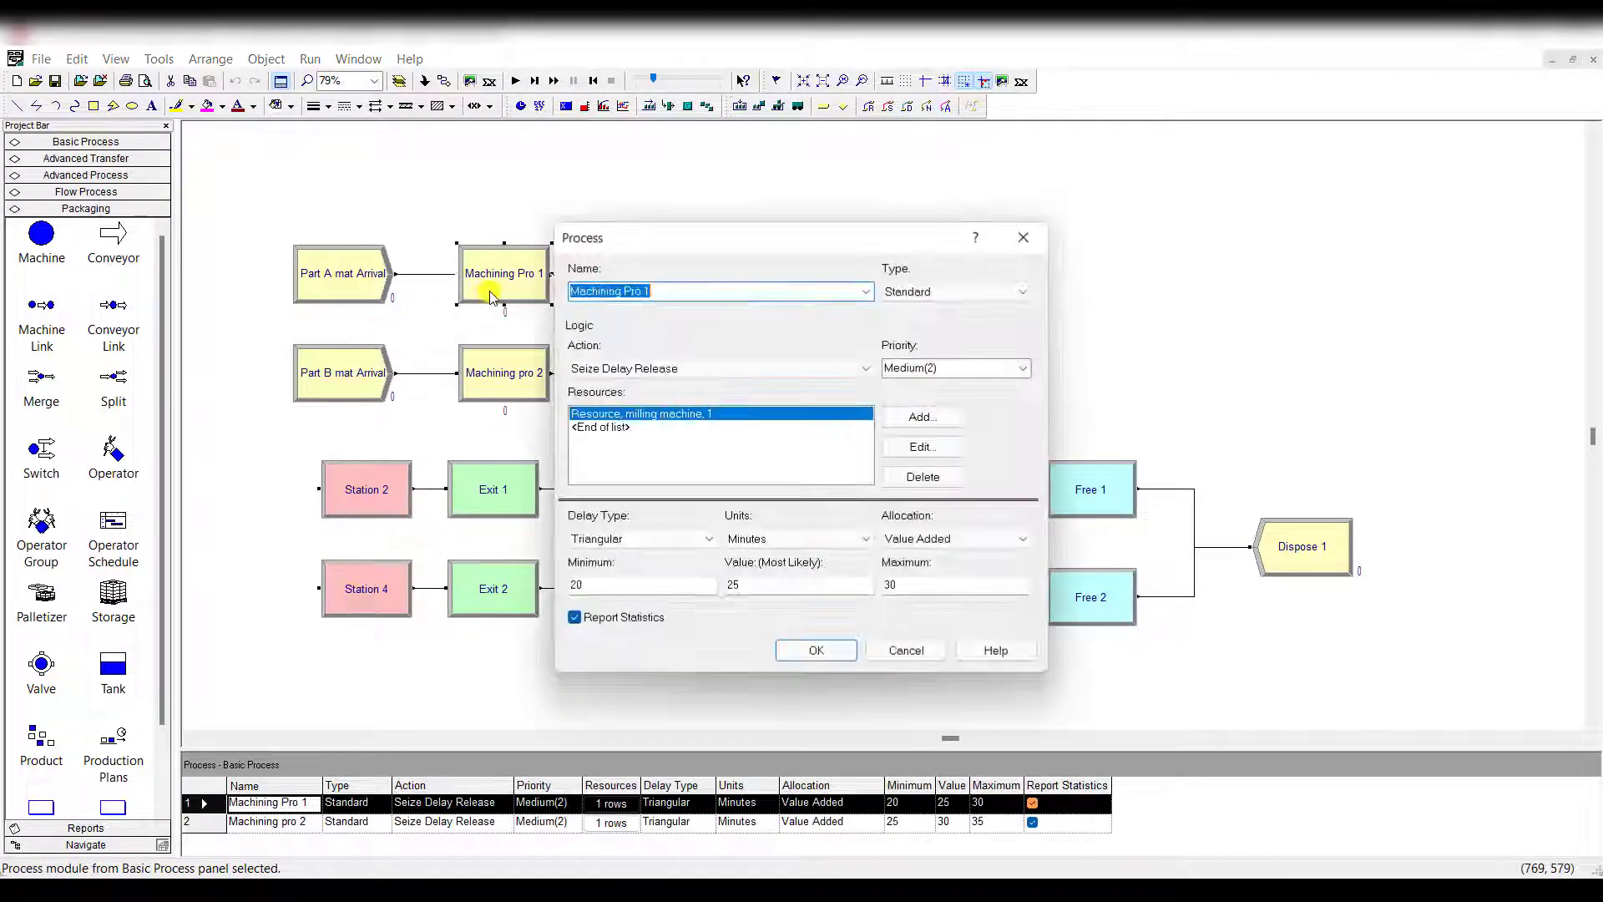
{"action": "left_click", "coordinate": [706, 294]}
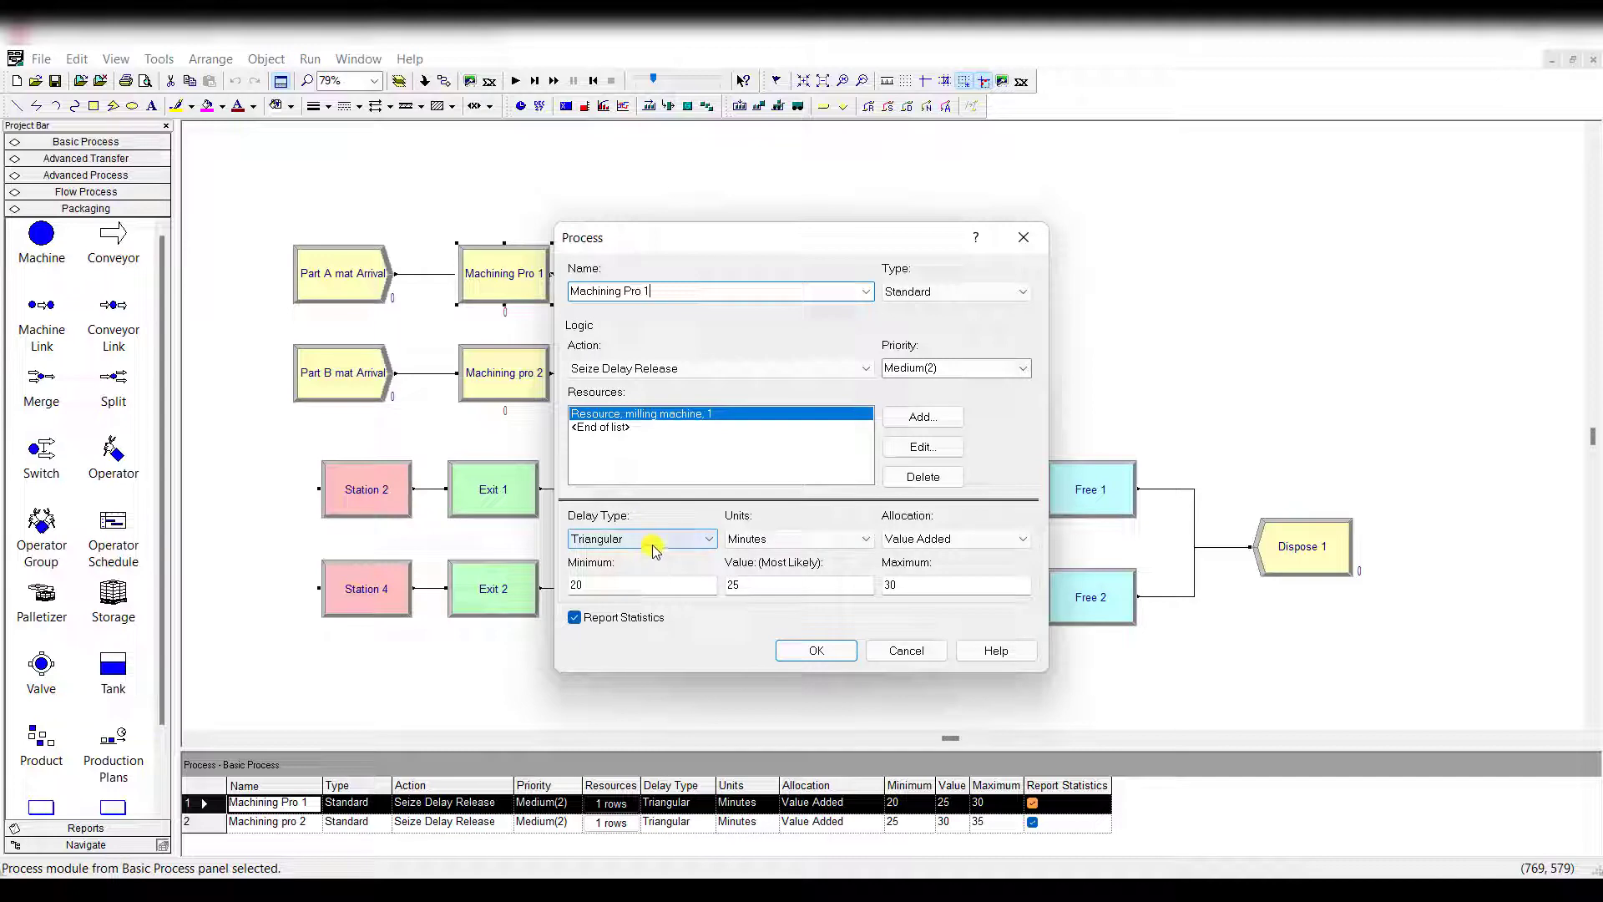
{"action": "left_click", "coordinate": [819, 649]}
{"action": "double_click", "coordinate": [488, 363]}
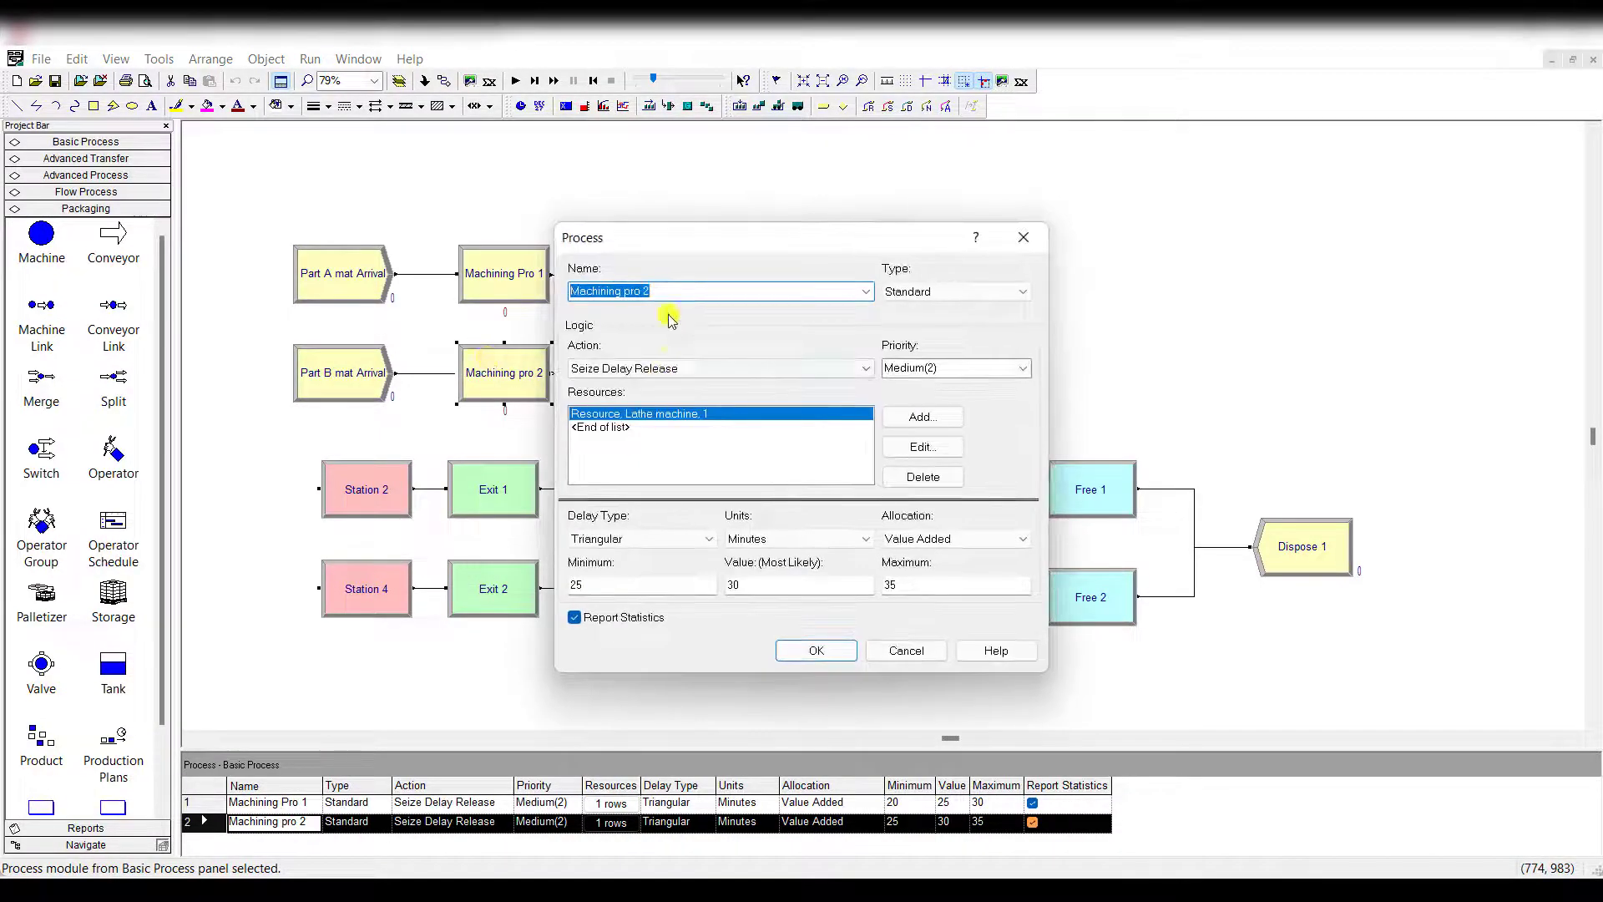
{"action": "left_click", "coordinate": [675, 289]}
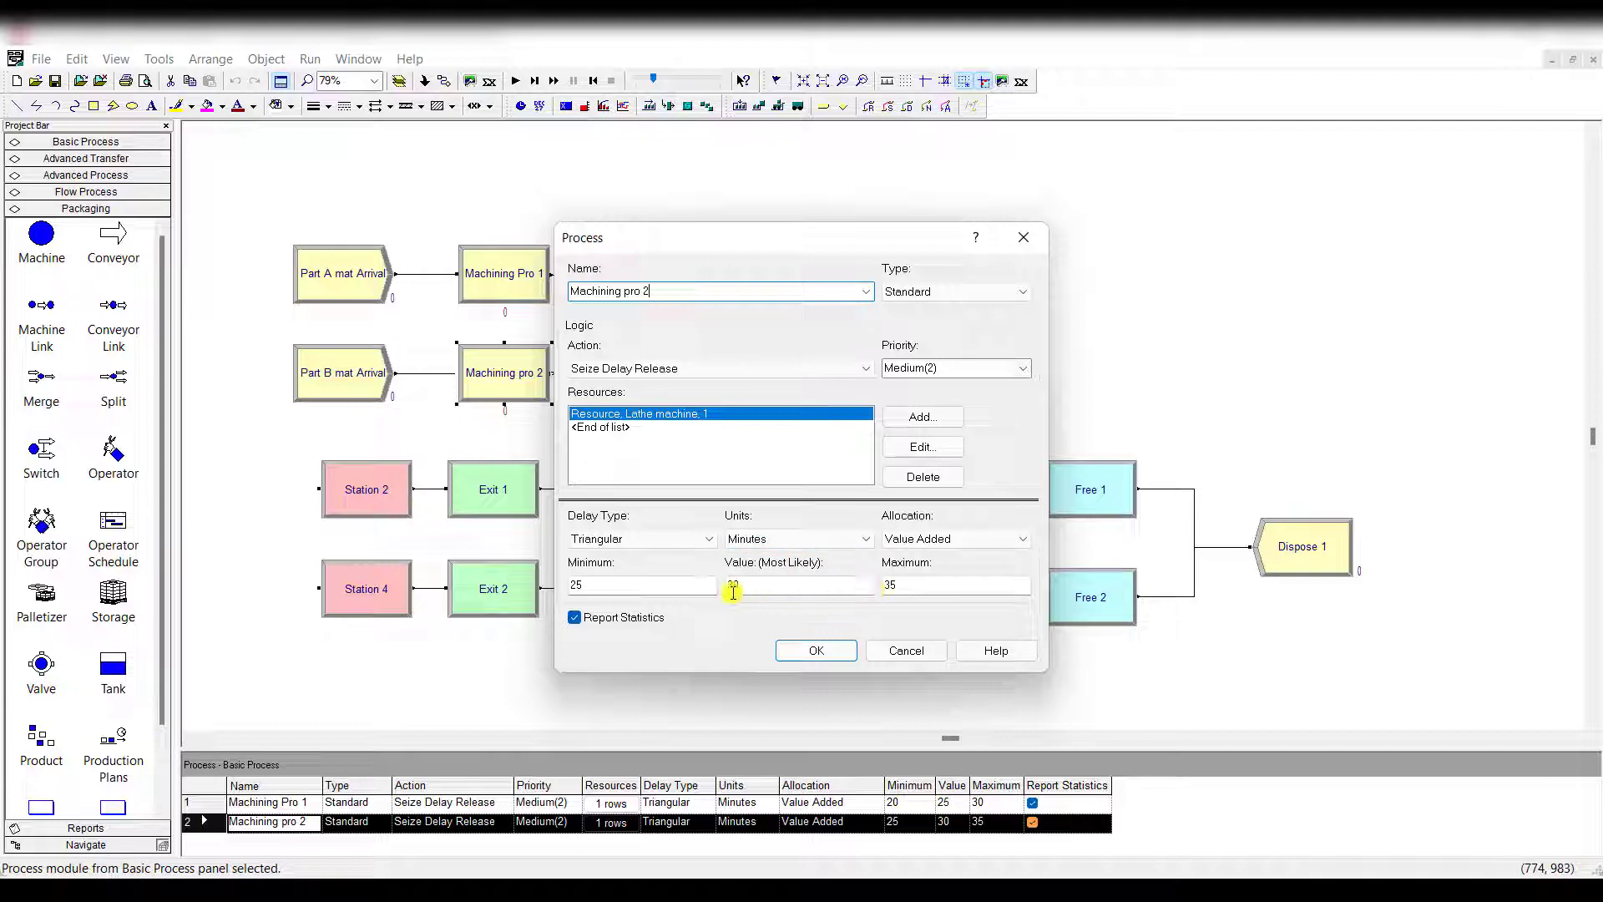
{"action": "left_click", "coordinate": [816, 650]}
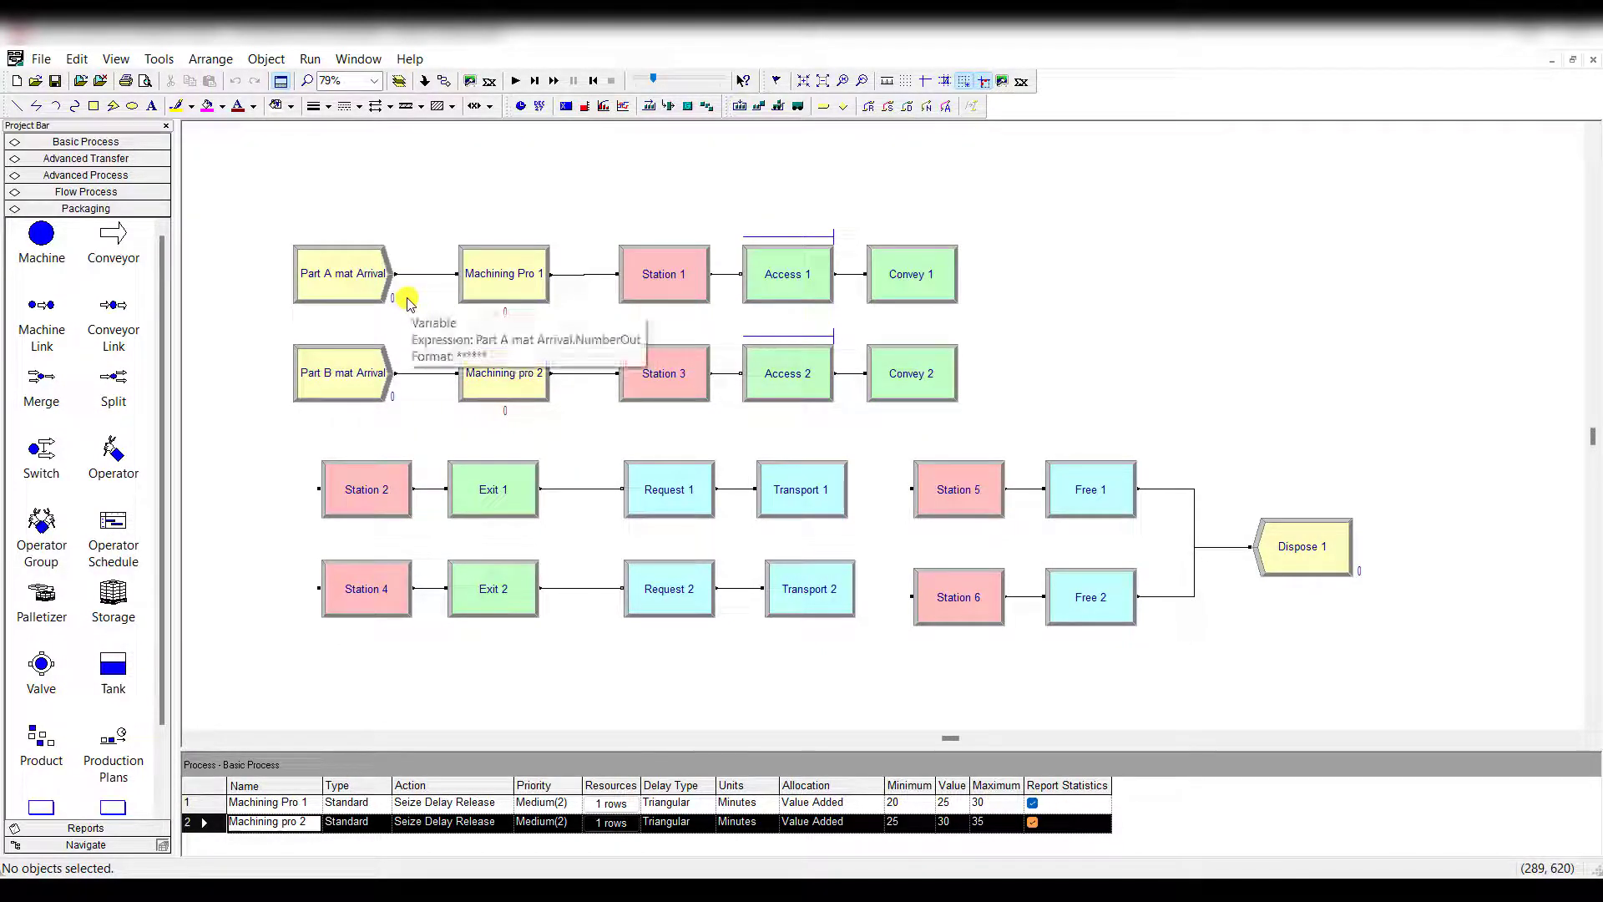
Inspect the station definitions of the Station 1 and Station 3 modules that follow the machining processes.
{"action": "double_click", "coordinate": [678, 280]}
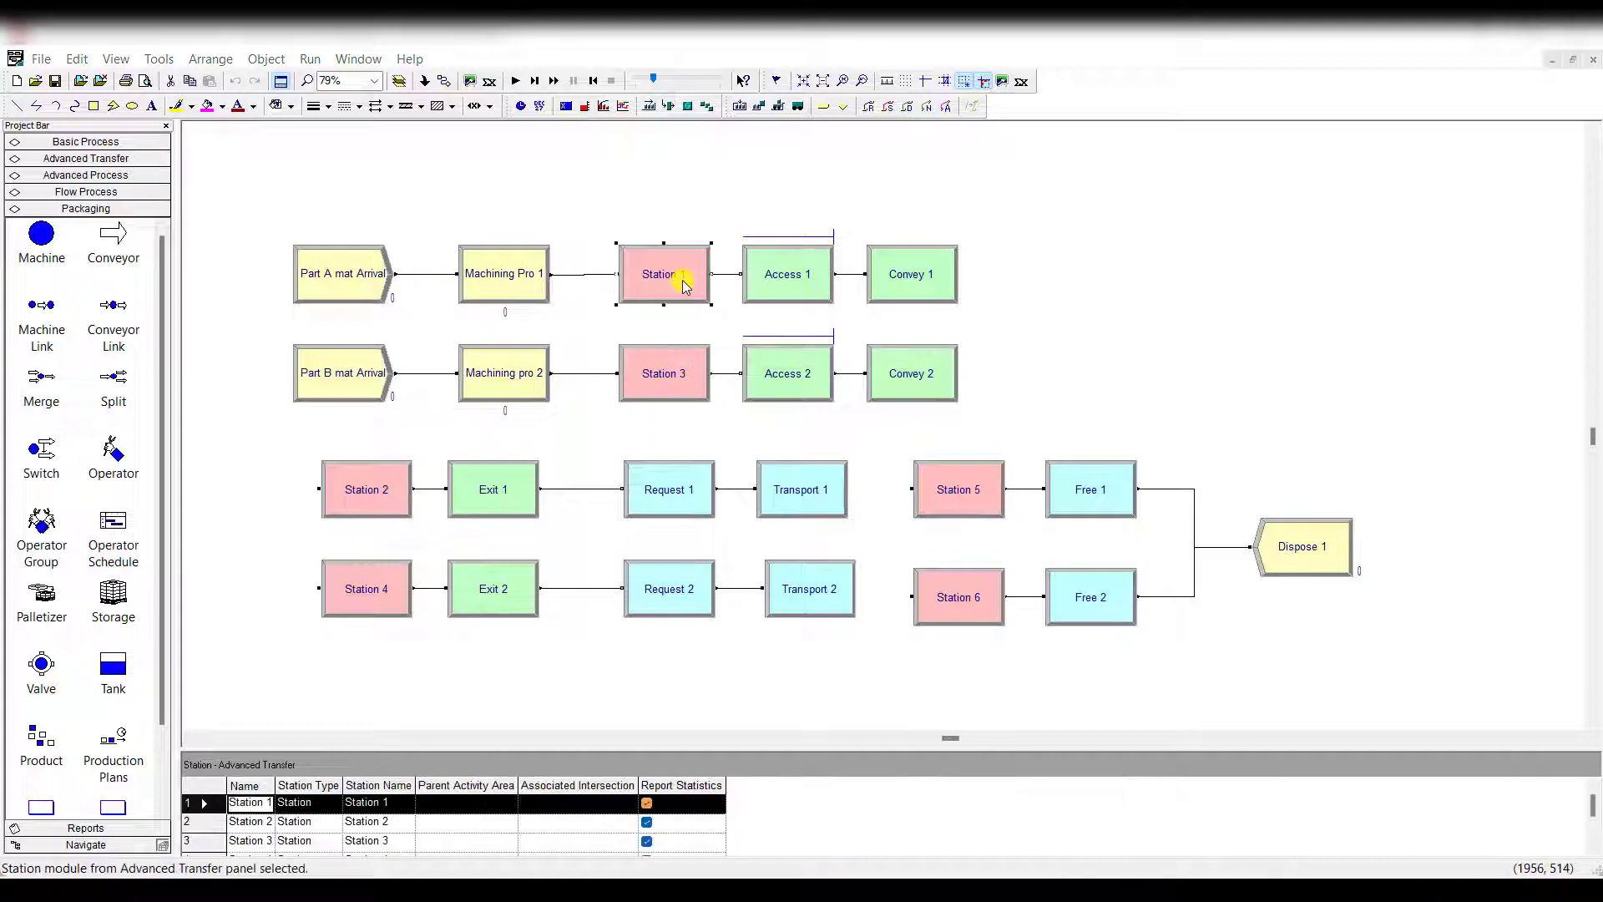
{"action": "left_click", "coordinate": [733, 366]}
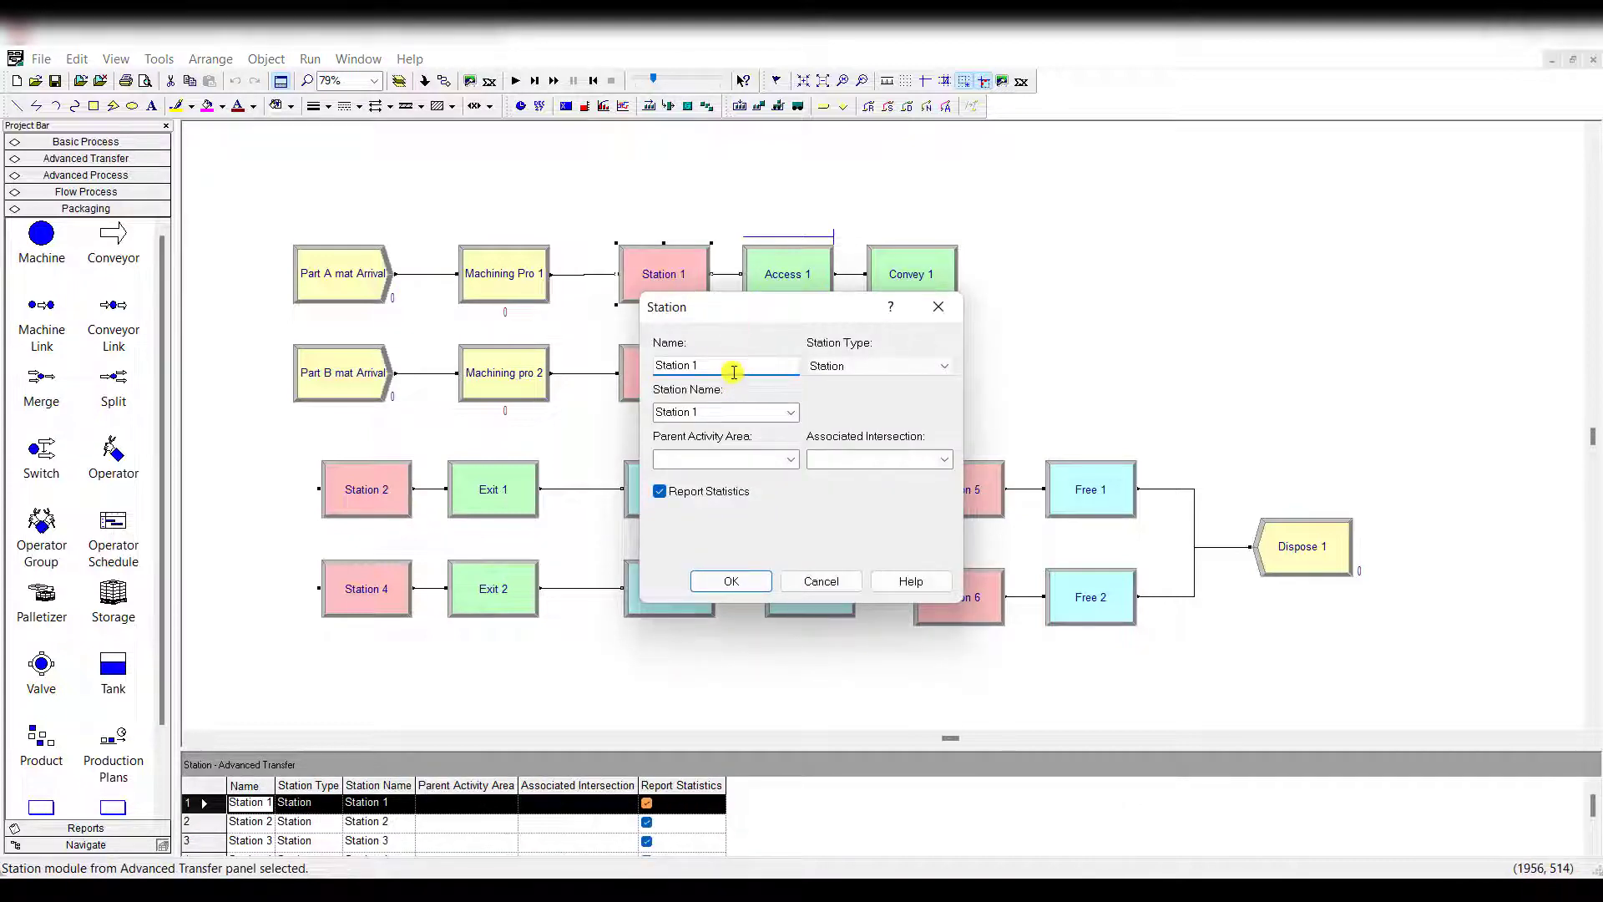
{"action": "left_click", "coordinate": [734, 581]}
{"action": "double_click", "coordinate": [665, 365]}
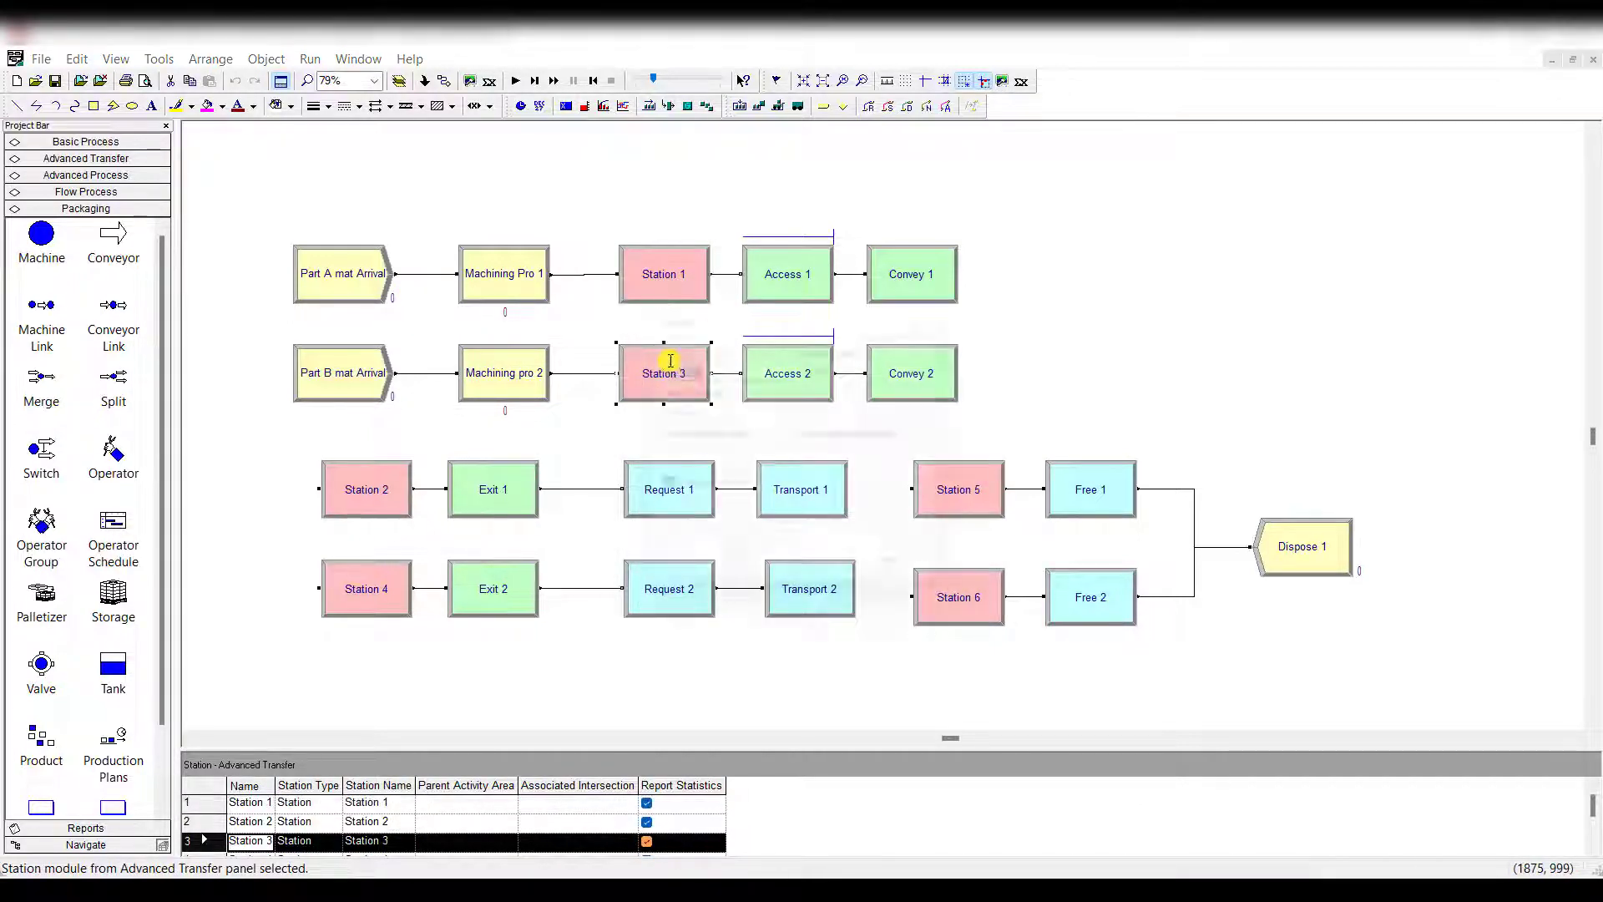
{"action": "left_click", "coordinate": [734, 367]}
{"action": "left_click", "coordinate": [729, 577]}
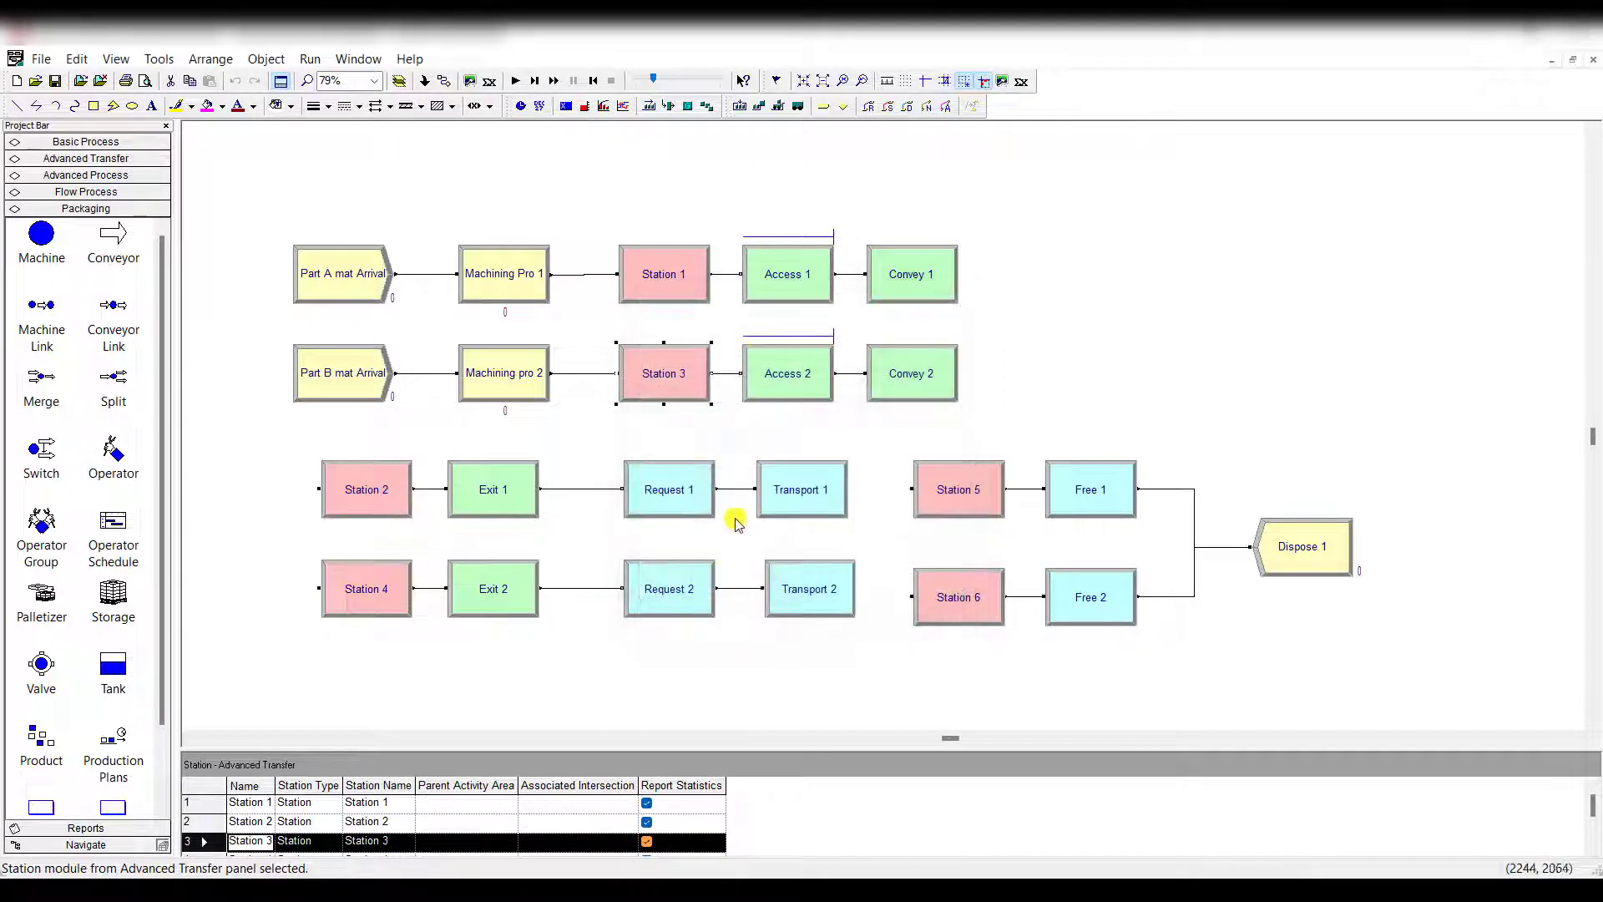
{"action": "left_click", "coordinate": [733, 326]}
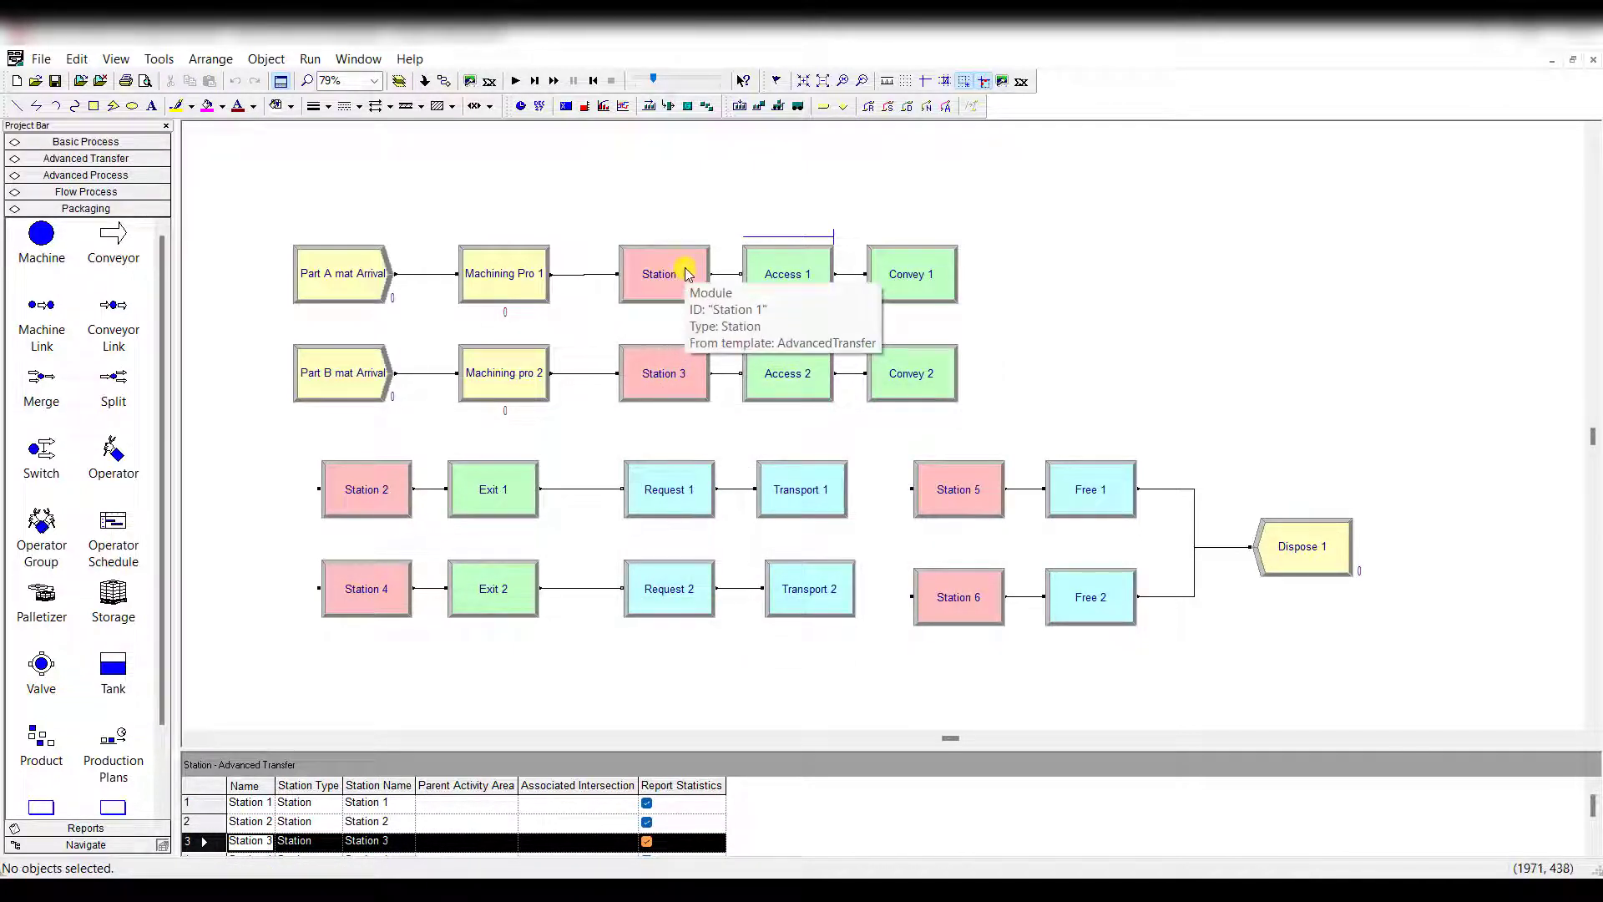
Show the Advanced Transfer modules and examine the conveyor, cell and queue settings of Access 1 and Access 2.
{"action": "double_click", "coordinate": [769, 263]}
{"action": "left_click", "coordinate": [750, 380]}
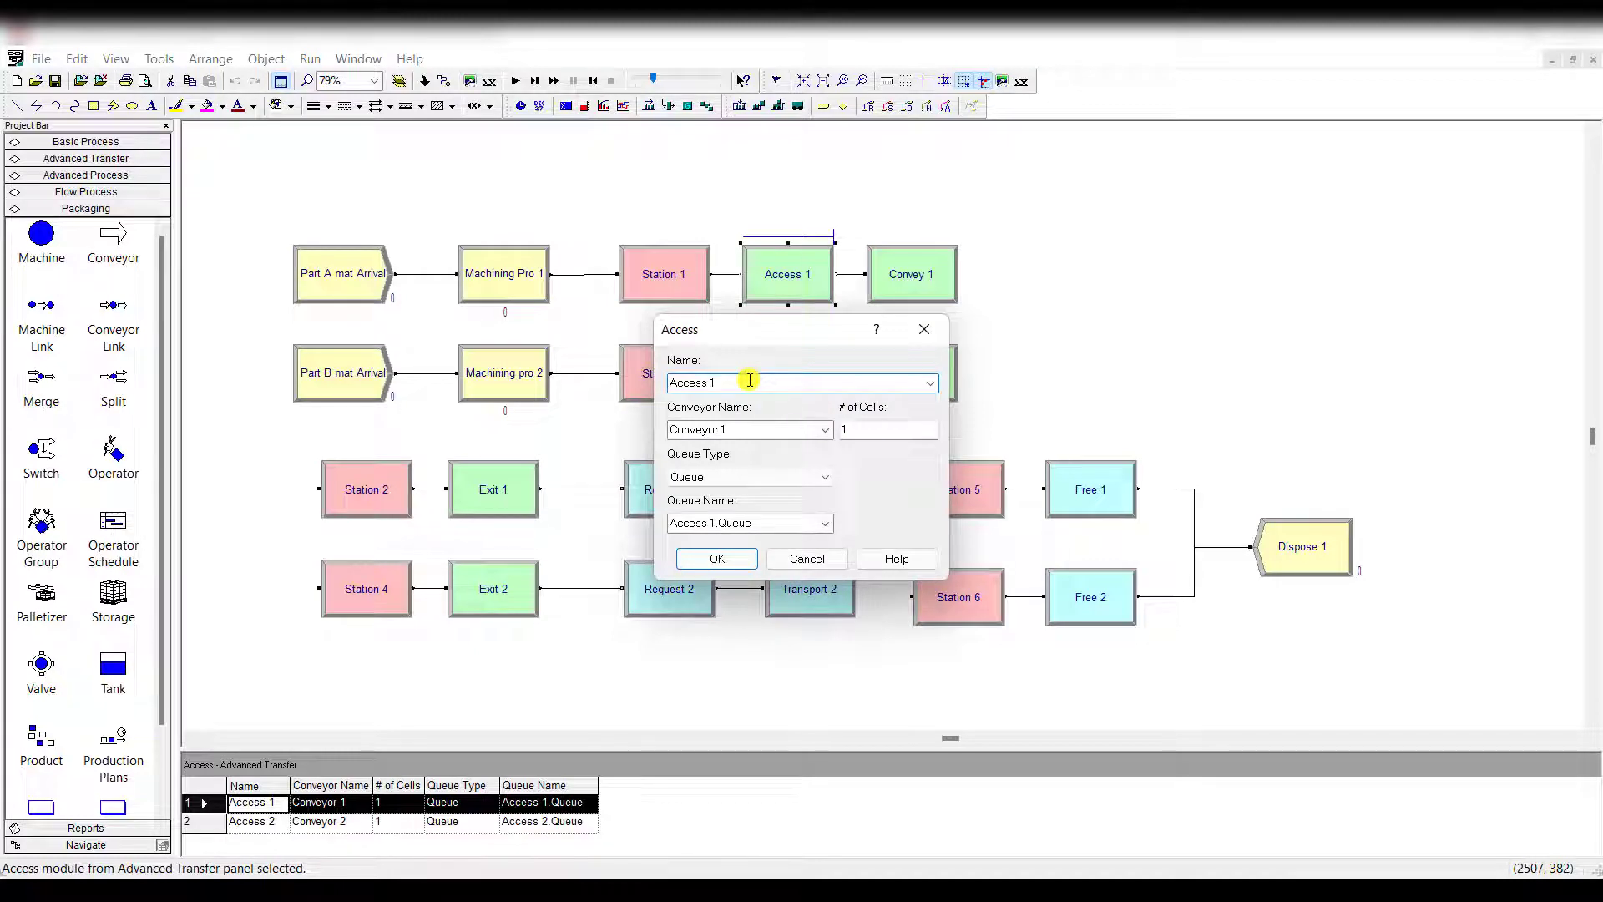
{"action": "left_click", "coordinate": [923, 329]}
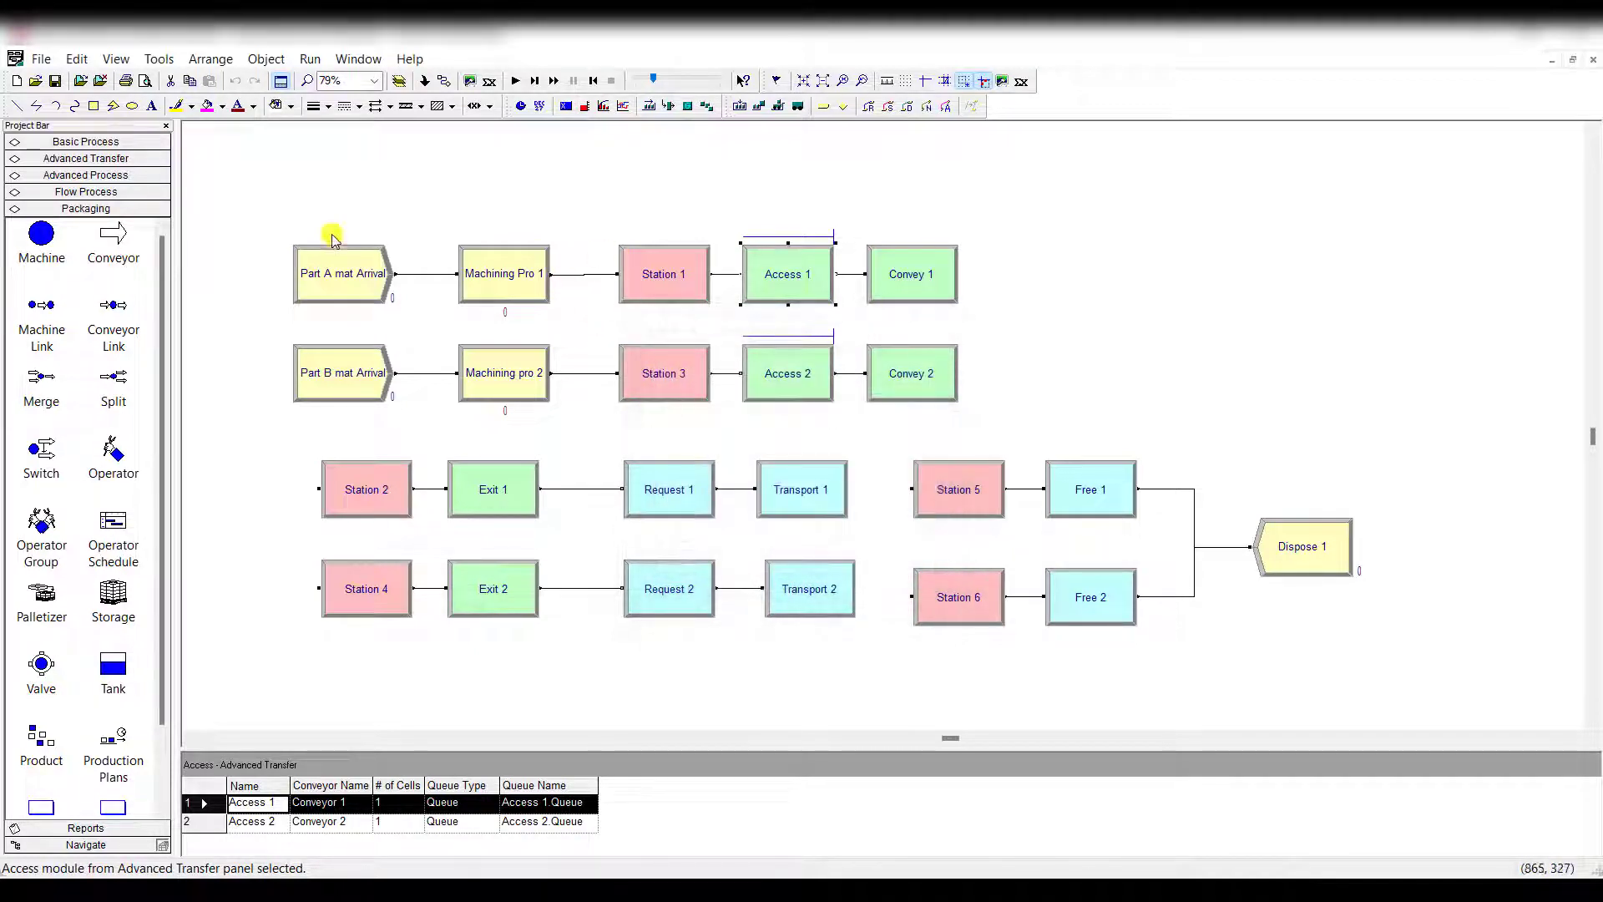
{"action": "left_click", "coordinate": [136, 159]}
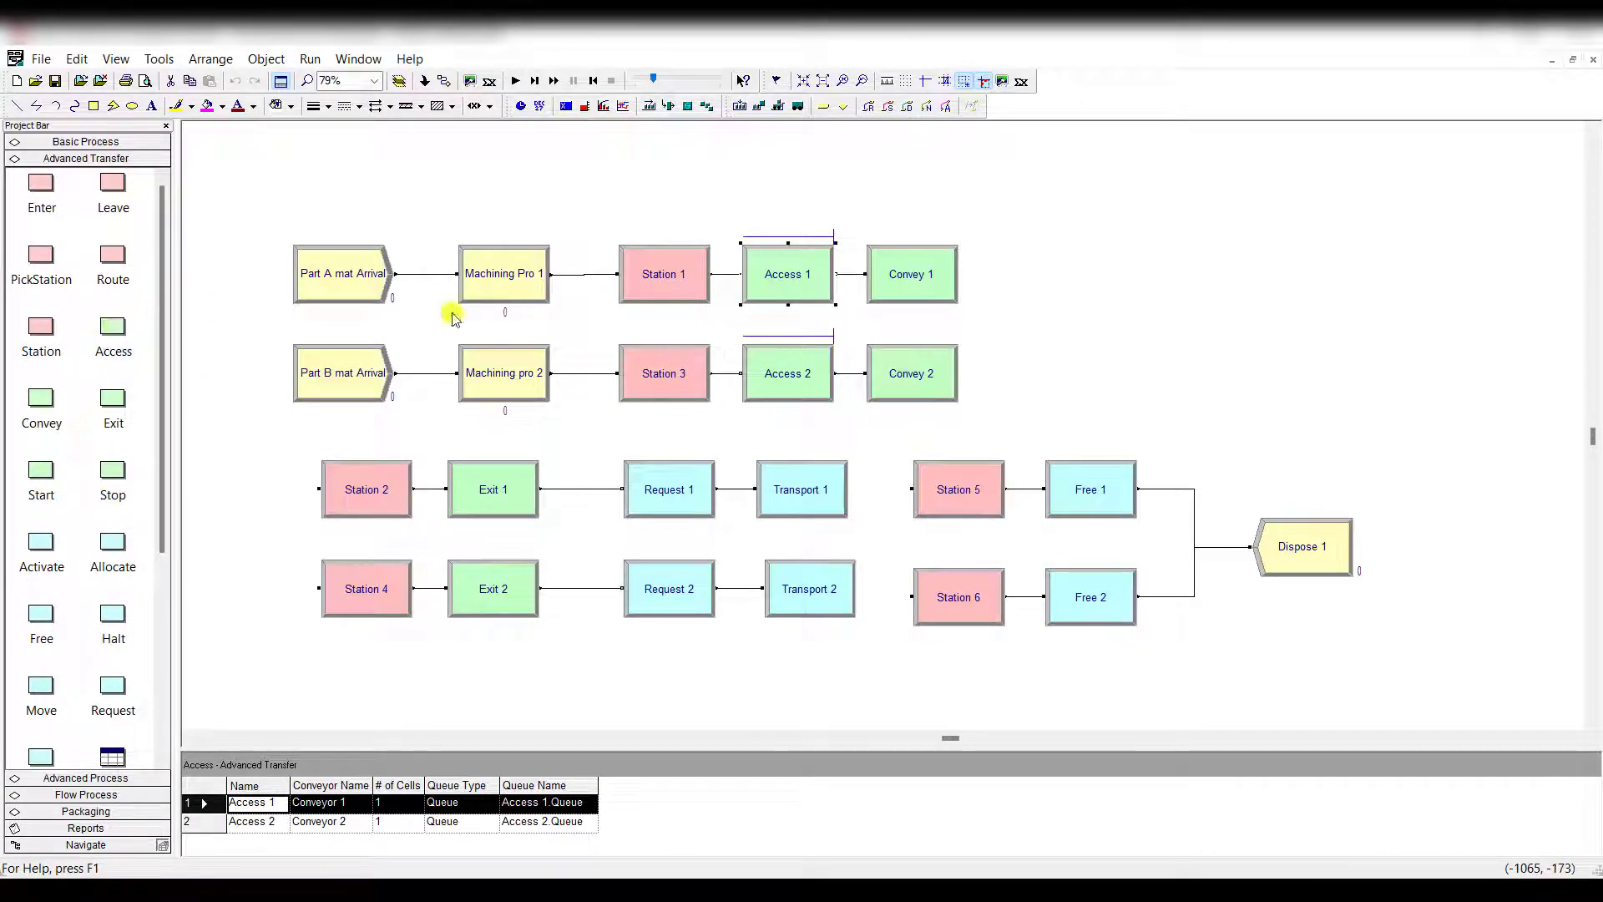
{"action": "double_click", "coordinate": [804, 284]}
{"action": "left_click_drag", "start_coordinate": [769, 332], "coordinate": [781, 332]}
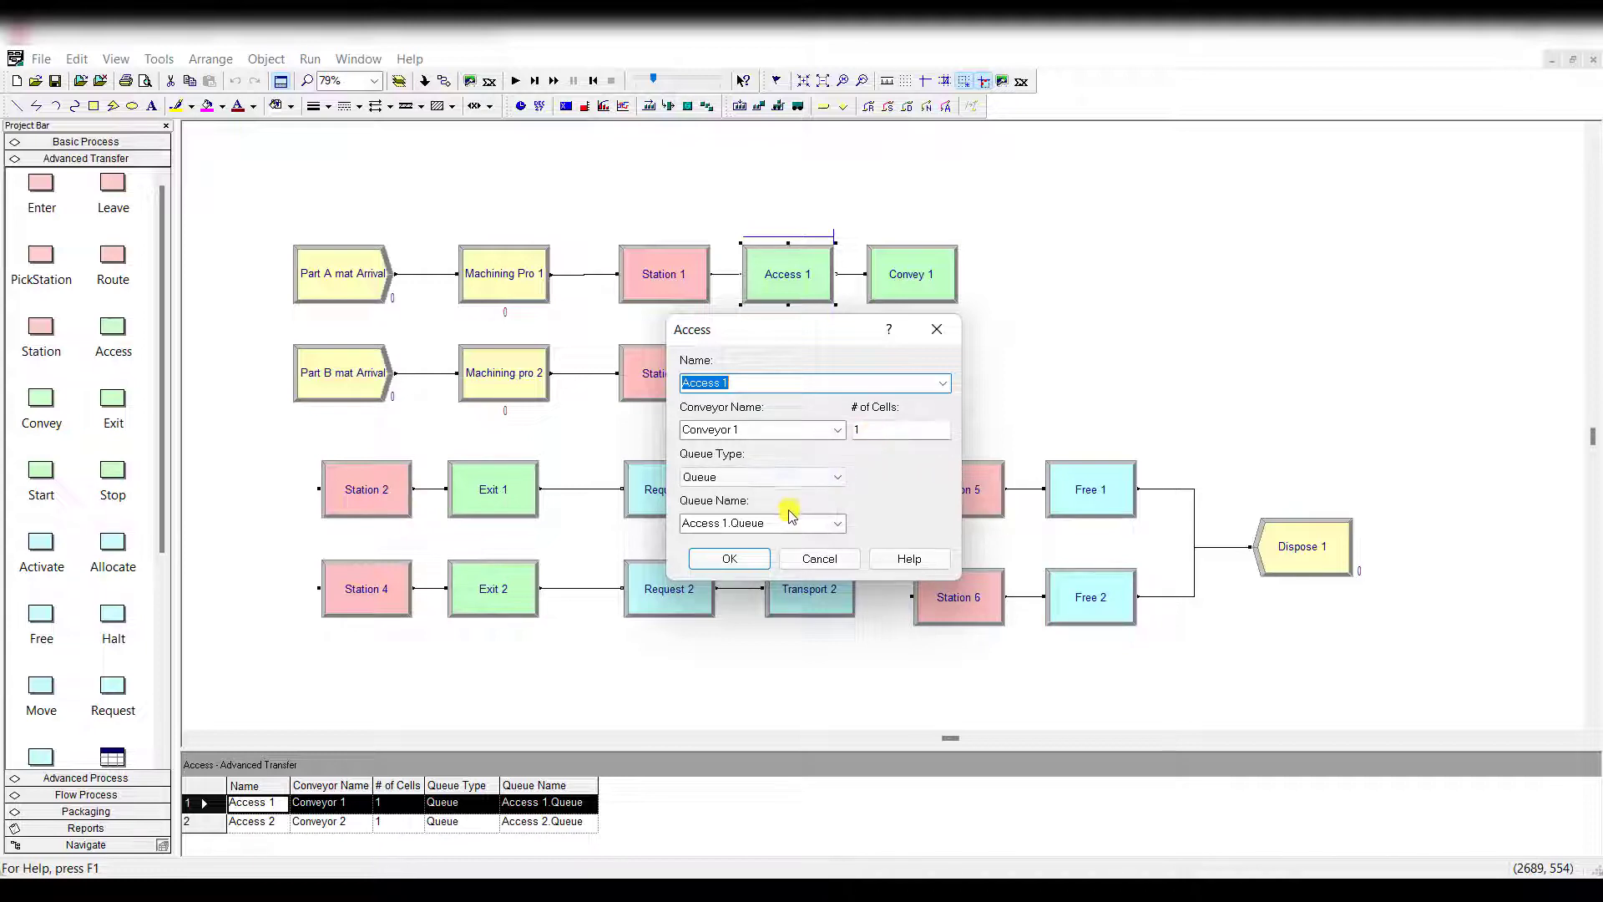
{"action": "left_click", "coordinate": [731, 558]}
{"action": "left_click", "coordinate": [820, 335]}
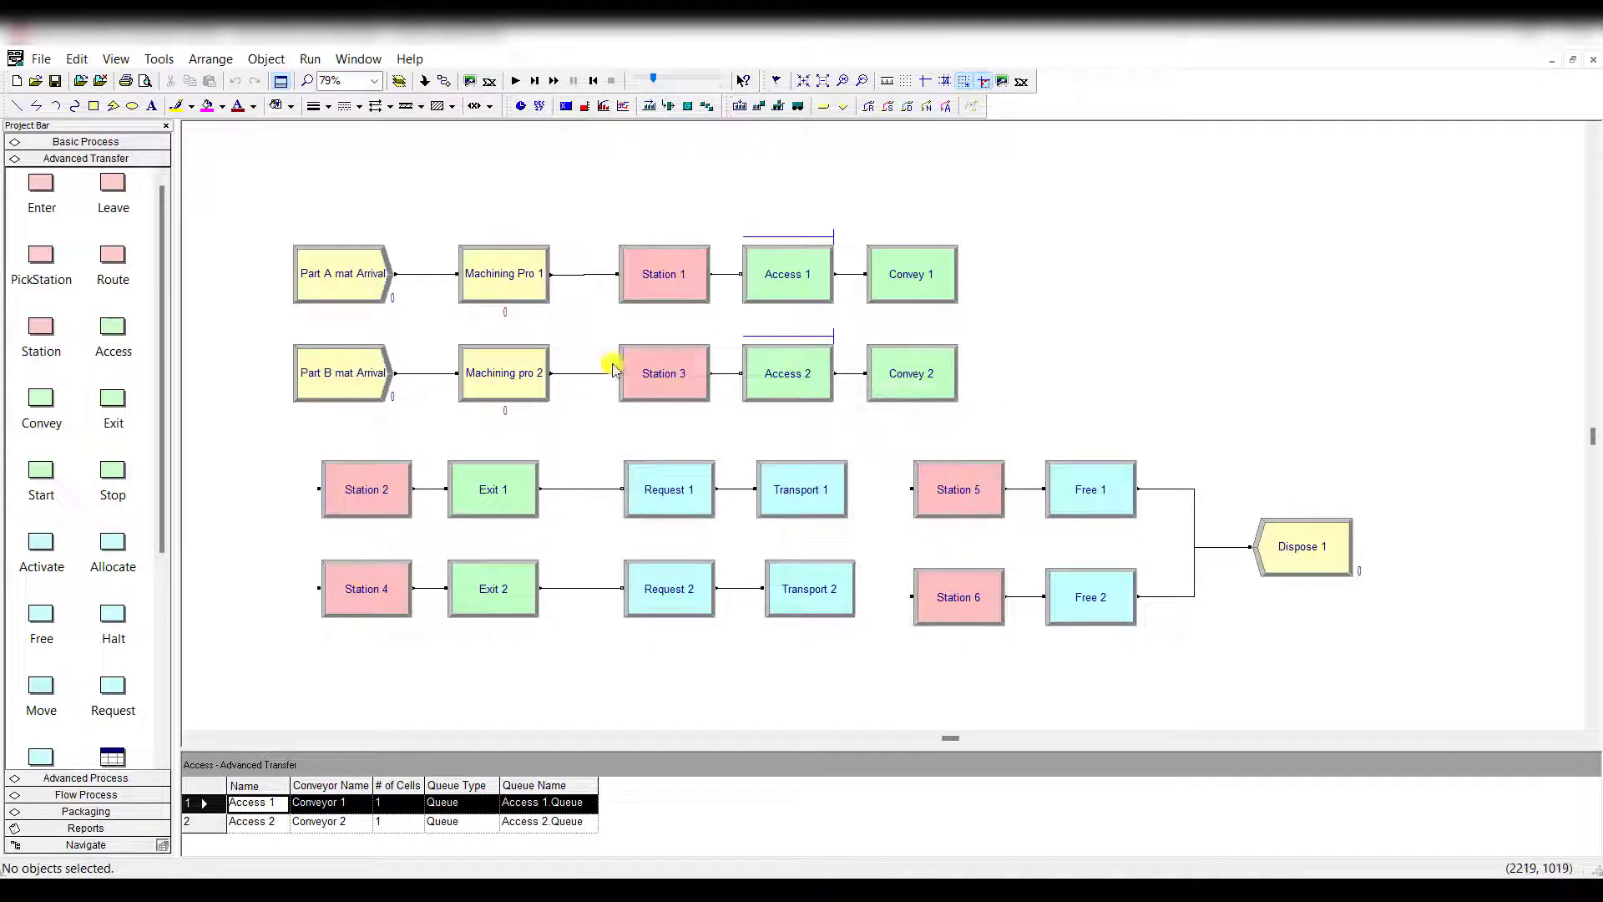
{"action": "double_click", "coordinate": [792, 374]}
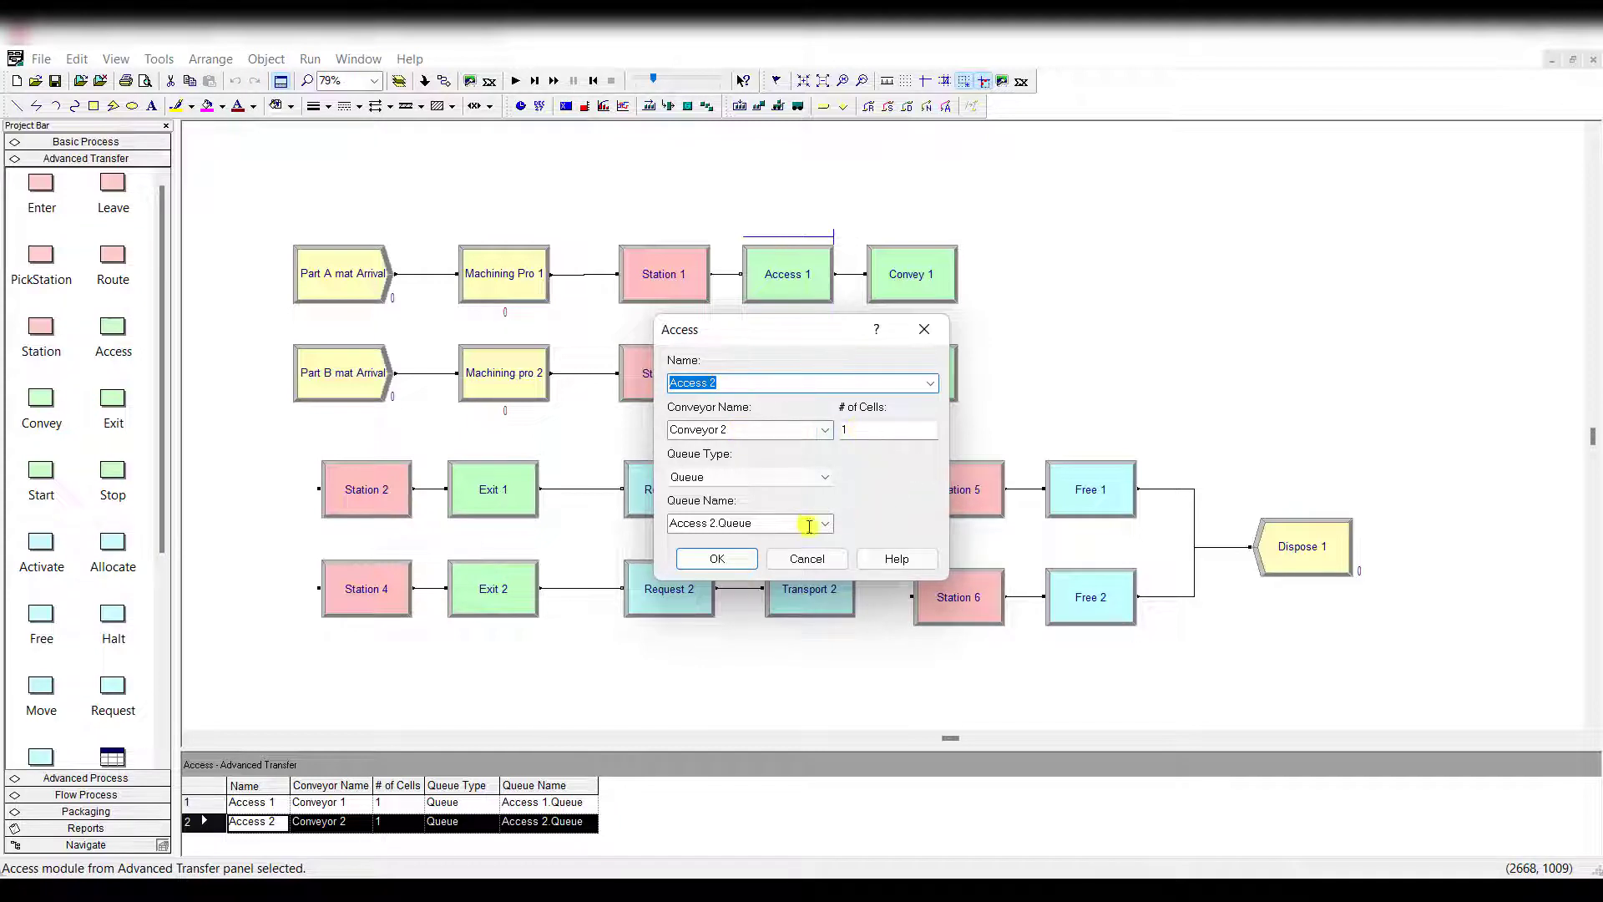
{"action": "left_click", "coordinate": [750, 558]}
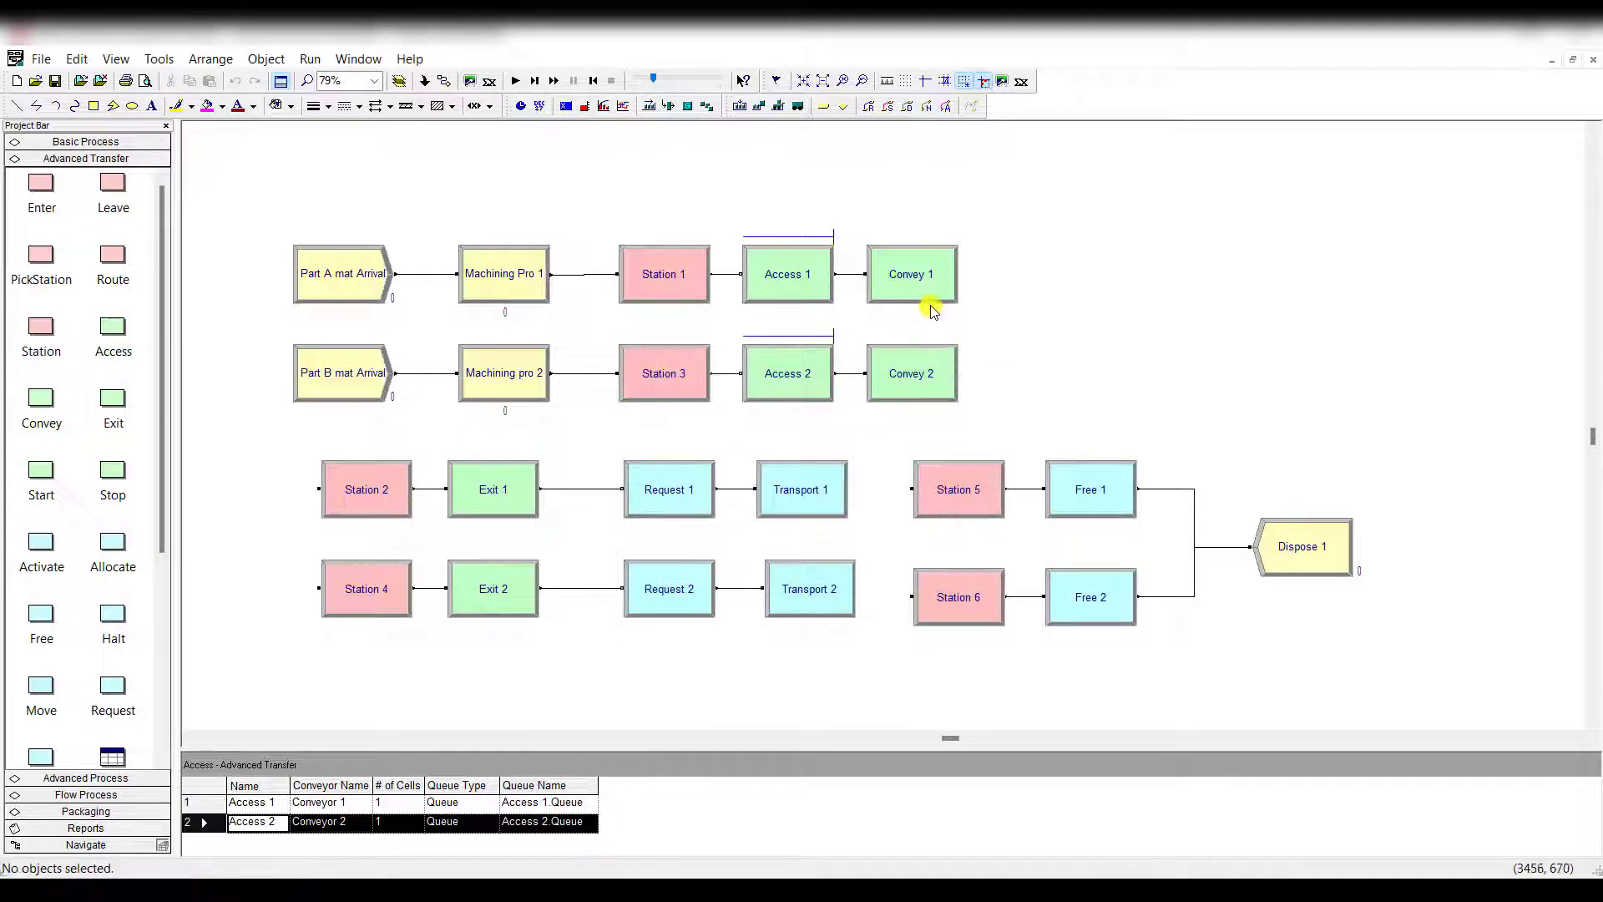
Review the conveyor name and destination station set in the Convey 1 and Convey 2 modules.
{"action": "left_click", "coordinate": [910, 290]}
{"action": "double_click", "coordinate": [911, 290]}
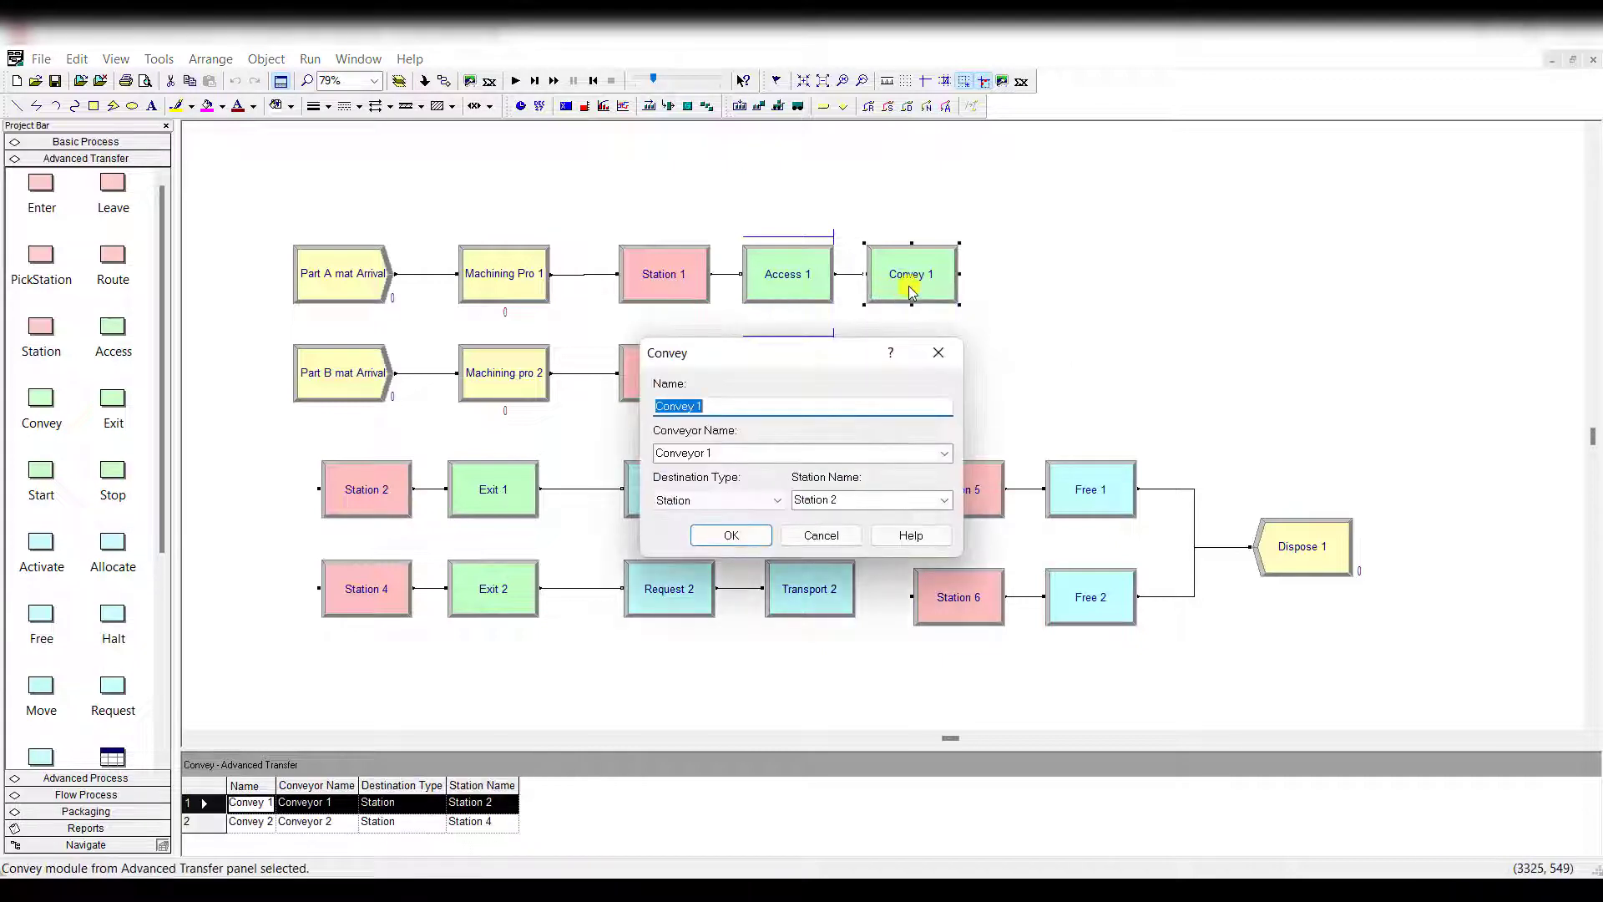
{"action": "left_click", "coordinate": [762, 405]}
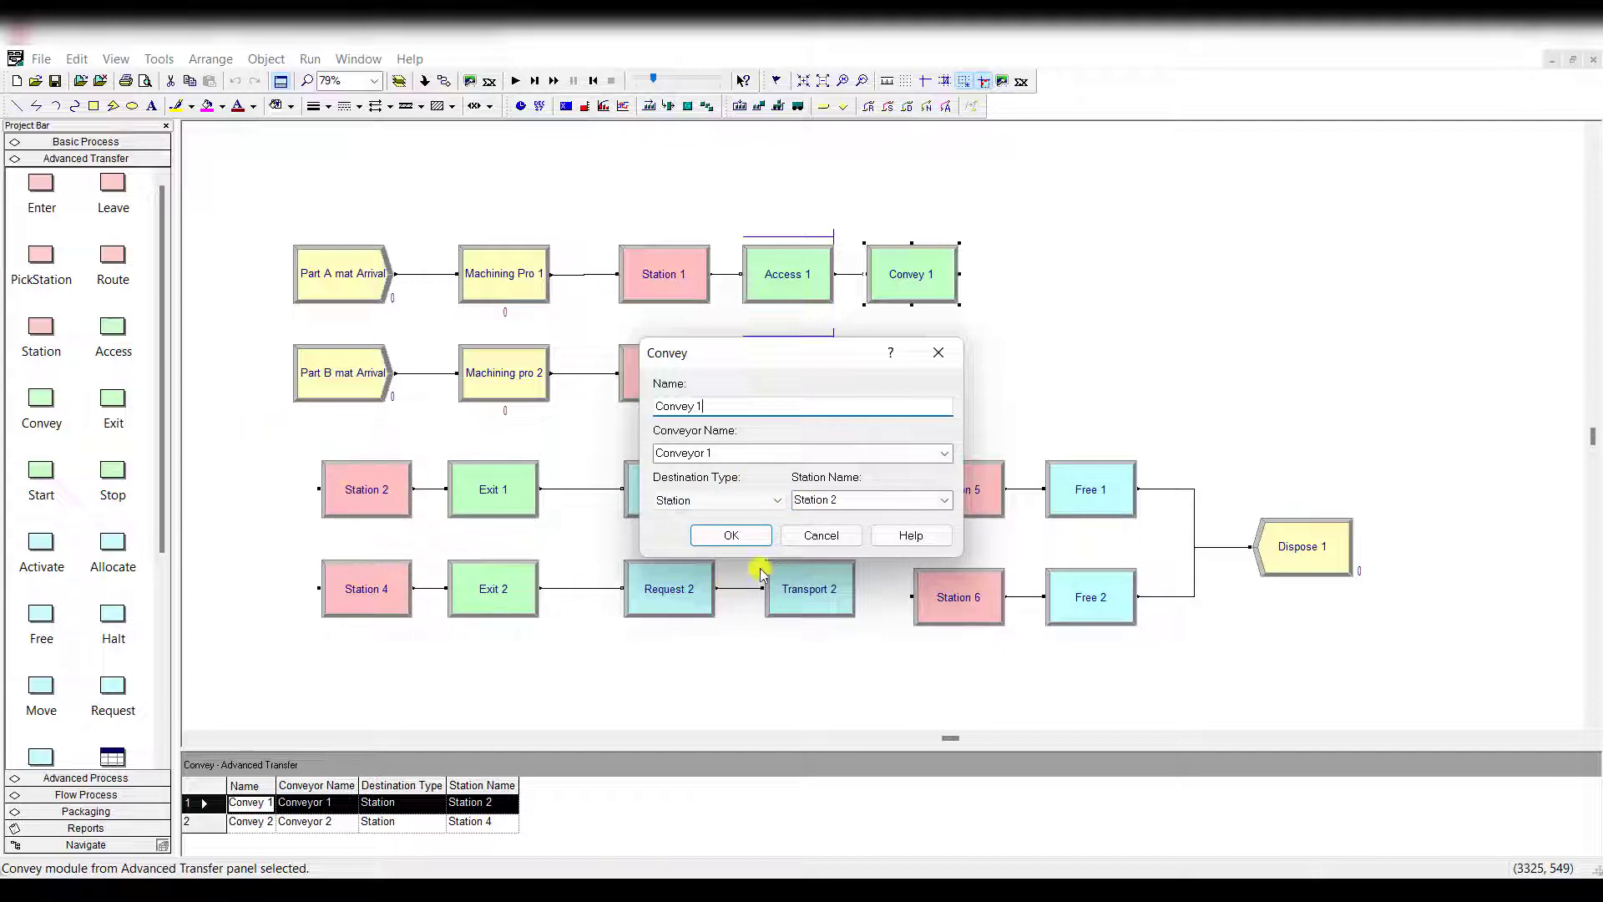
{"action": "left_click", "coordinate": [807, 539]}
{"action": "double_click", "coordinate": [892, 368]}
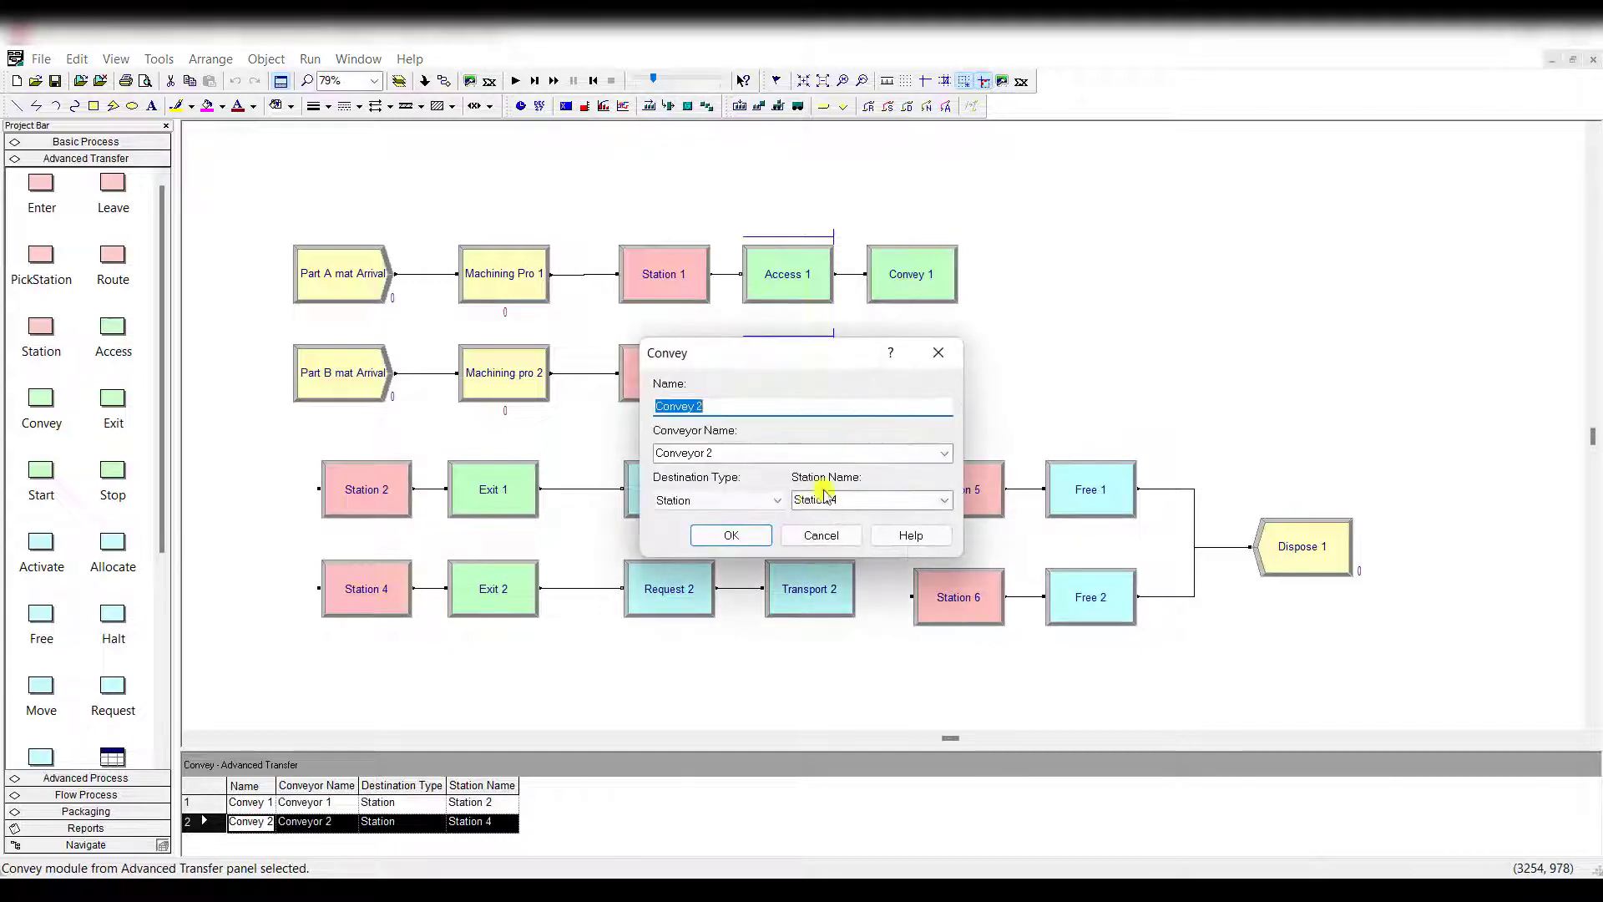
{"action": "left_click", "coordinate": [818, 535]}
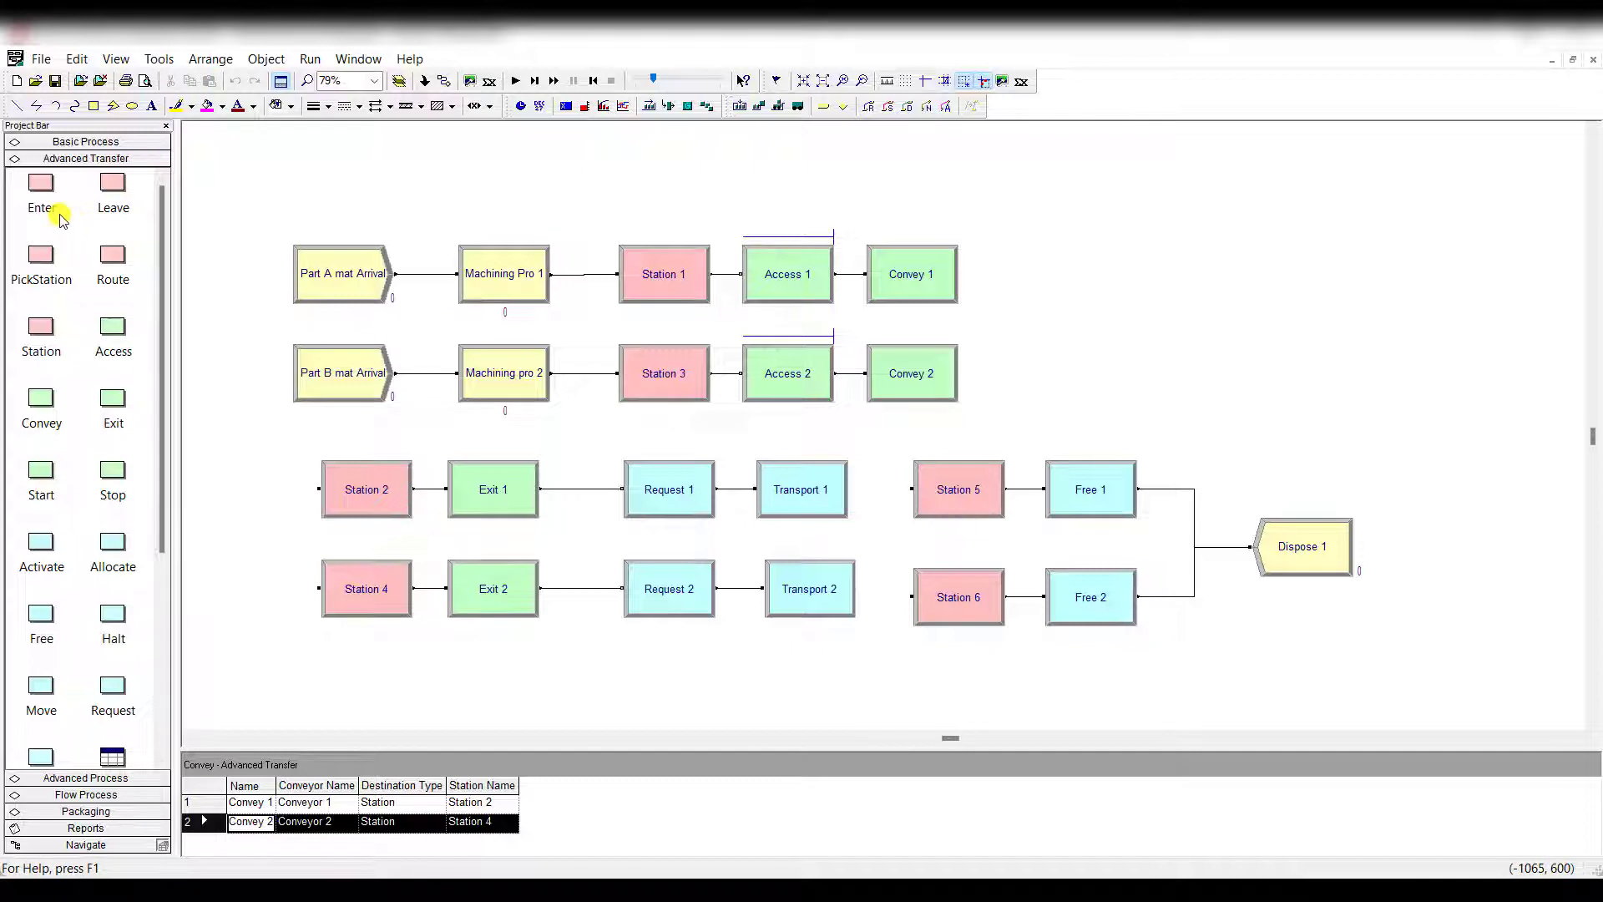
Inspect the station definitions of the Station 2 and Station 4 modules where the conveyors end.
{"action": "double_click", "coordinate": [345, 495]}
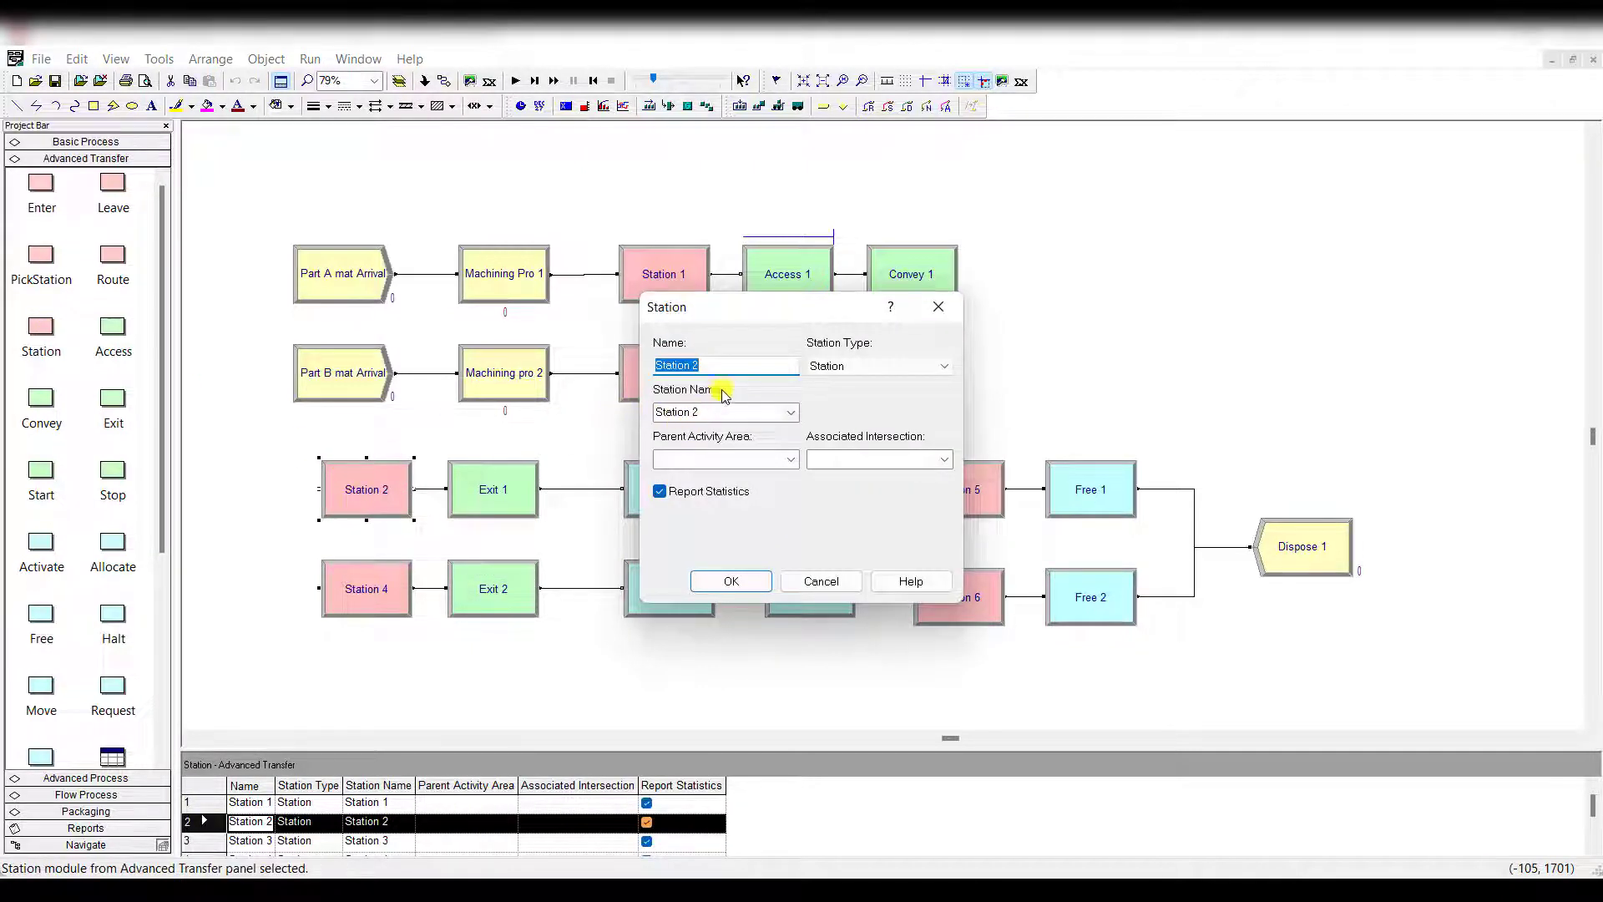
{"action": "left_click", "coordinate": [731, 582]}
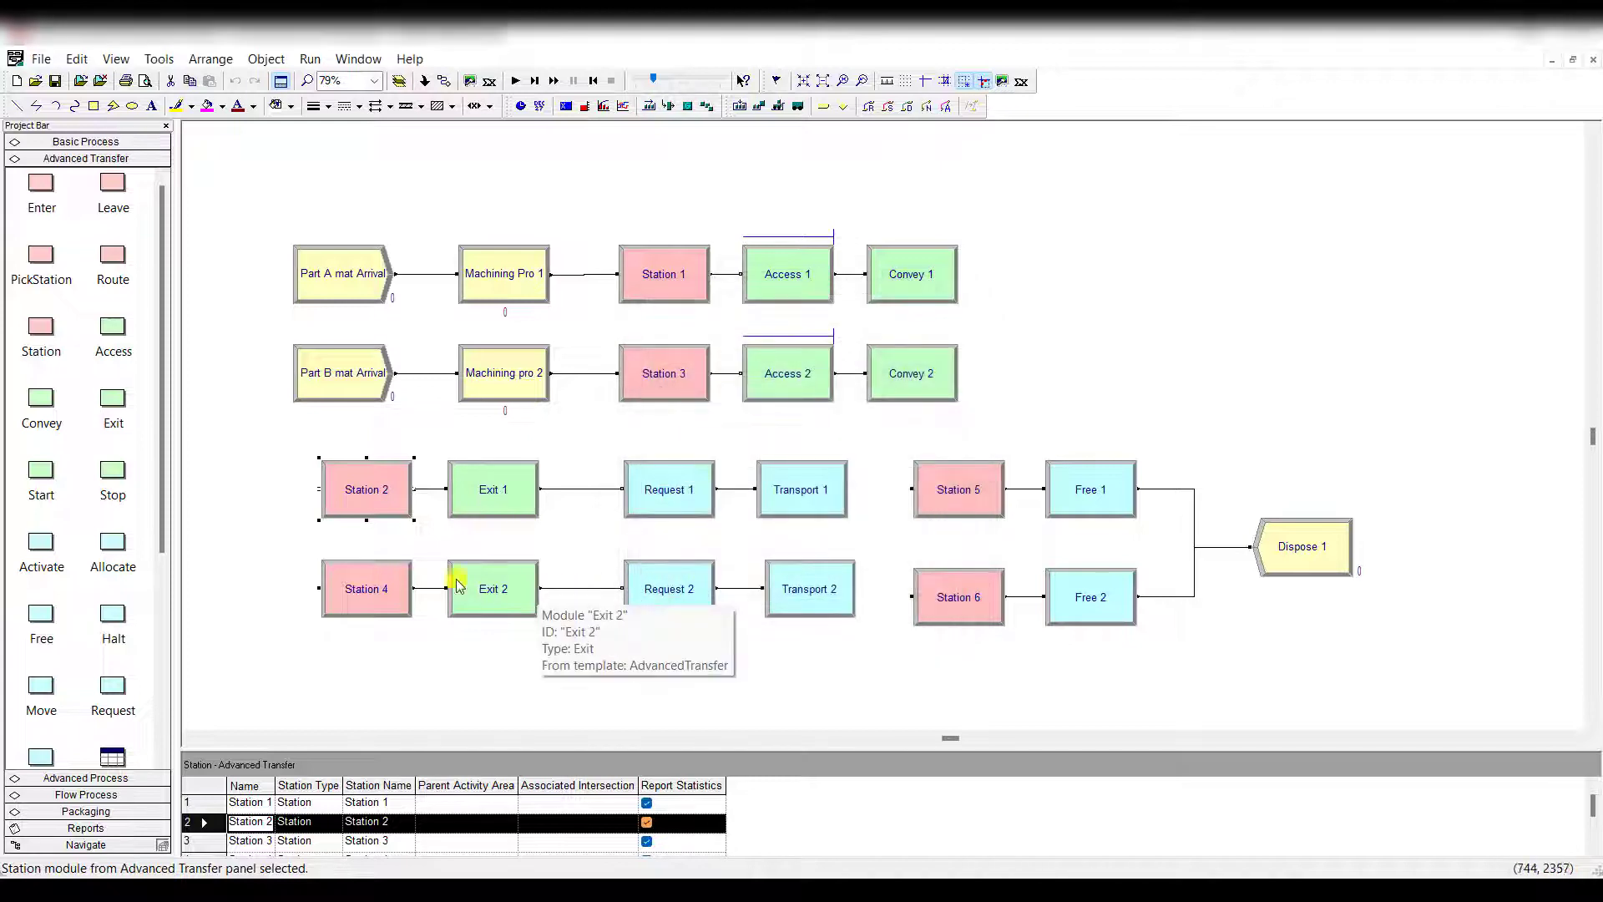
{"action": "left_click", "coordinate": [416, 580]}
{"action": "double_click", "coordinate": [416, 580]}
{"action": "left_click", "coordinate": [751, 594]}
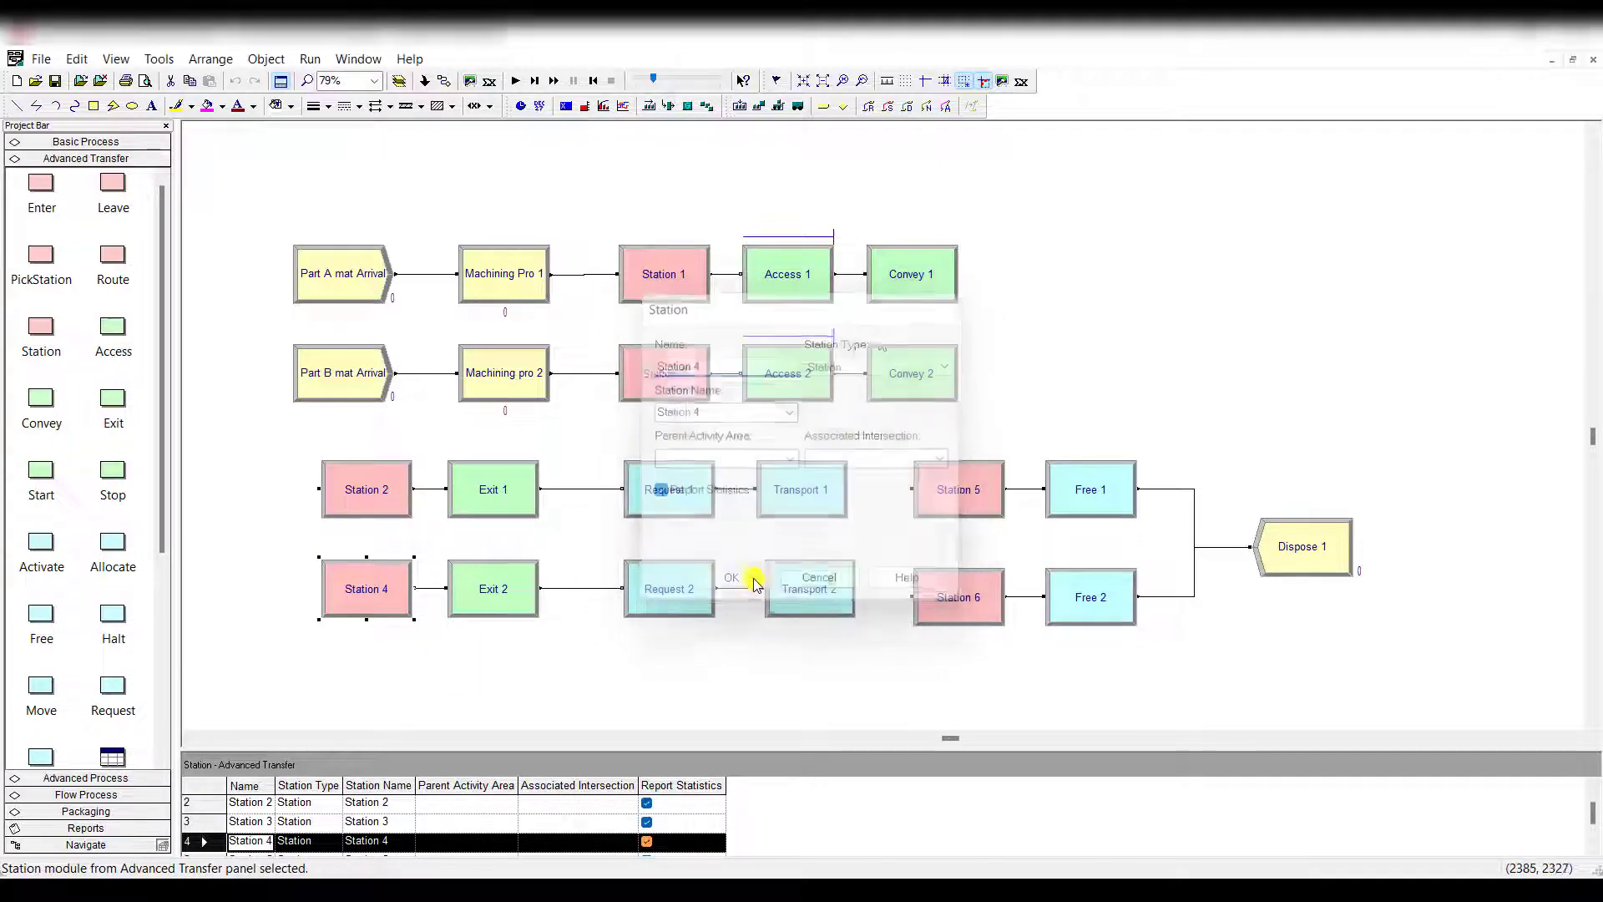
Recheck the destination stations of Convey 1 and Convey 2 against the Station 2 and Station 4 modules.
{"action": "double_click", "coordinate": [906, 271]}
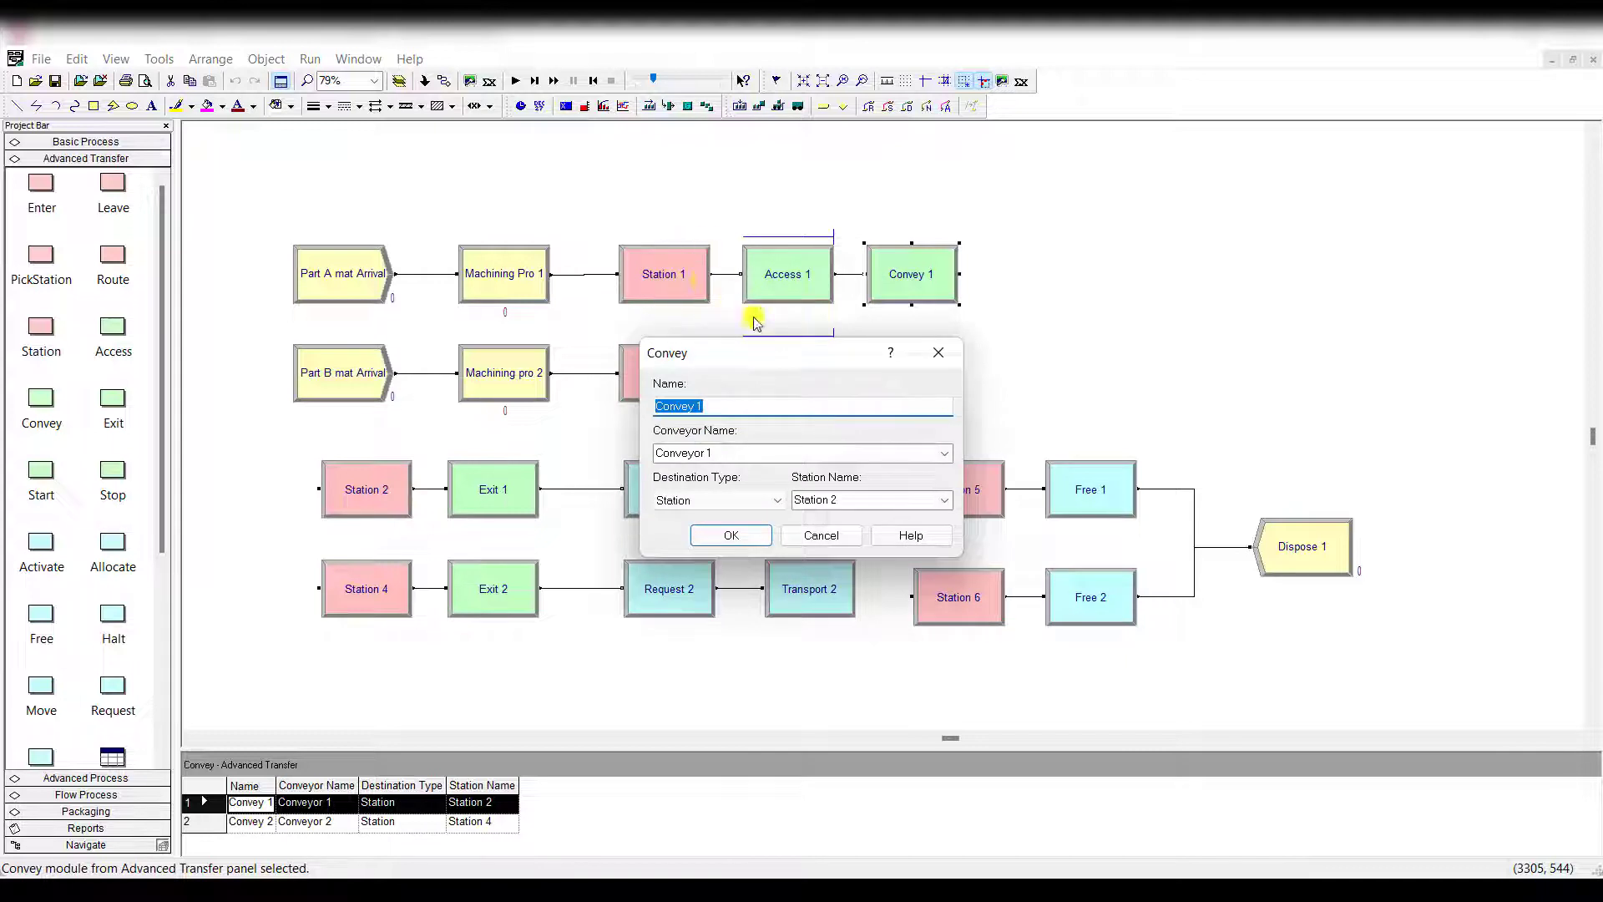
{"action": "left_click", "coordinate": [767, 538]}
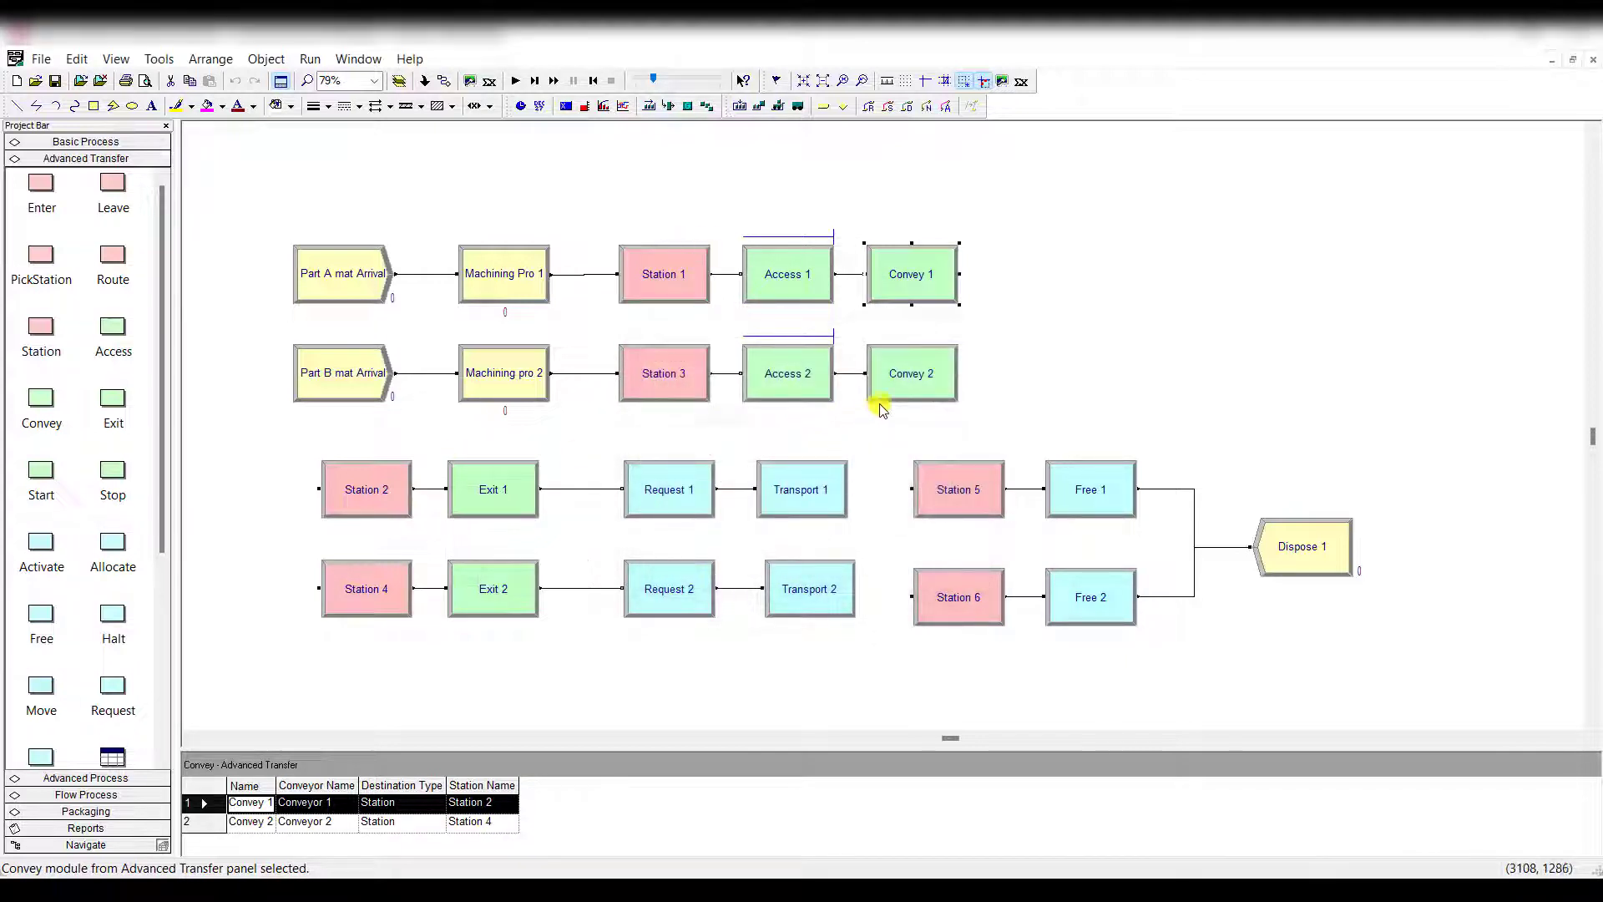
{"action": "double_click", "coordinate": [909, 393]}
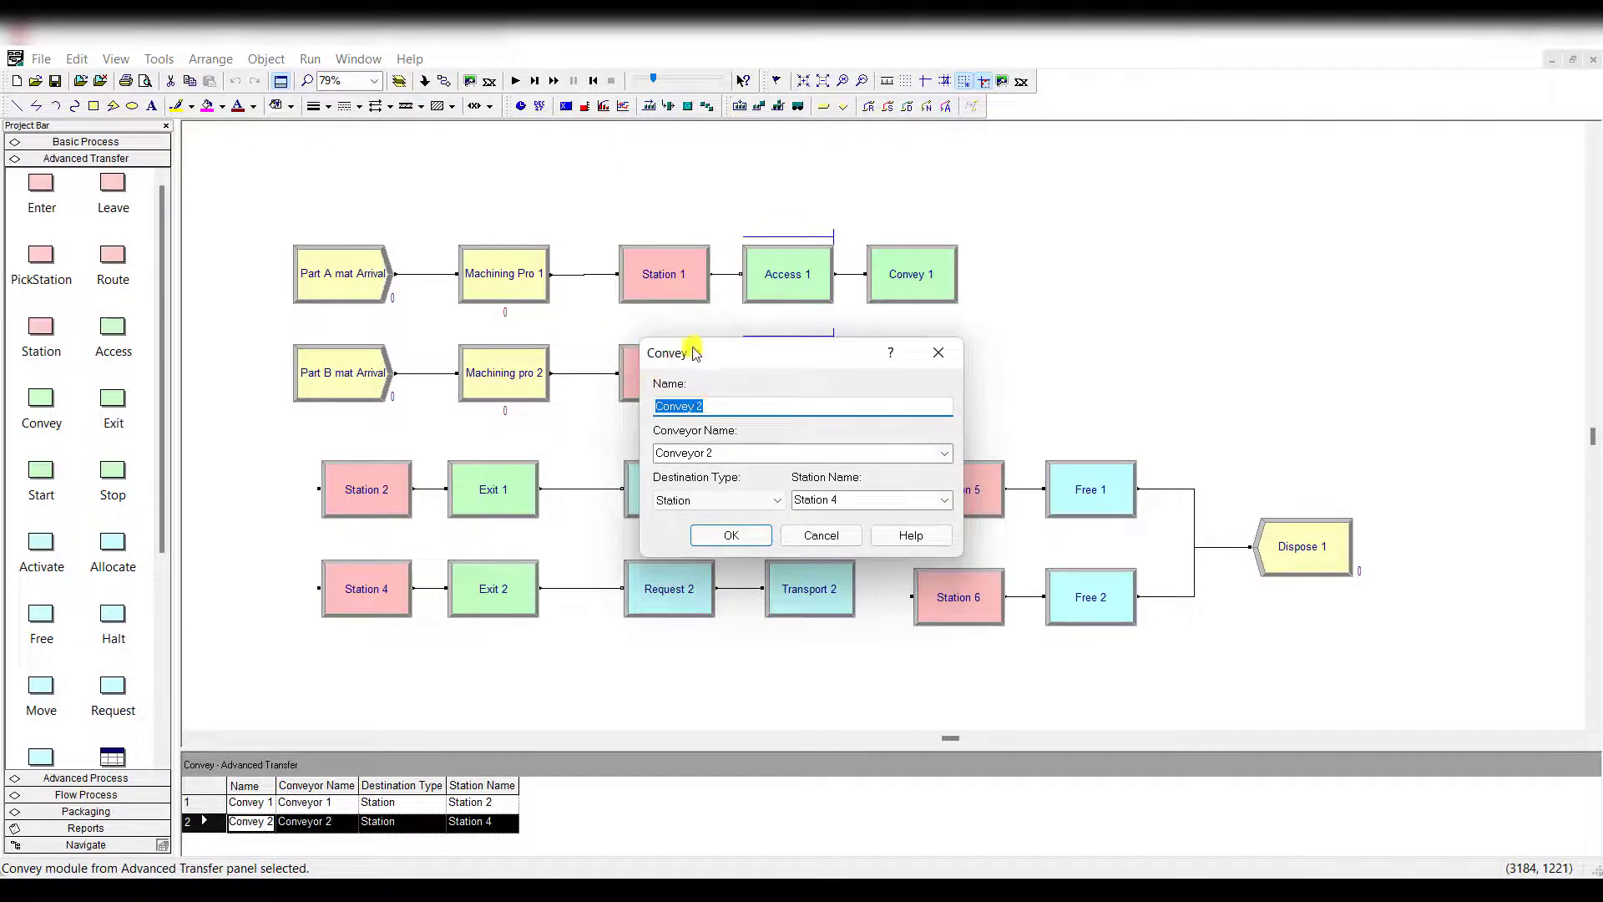
{"action": "left_click_drag", "start_coordinate": [691, 347], "coordinate": [779, 338]}
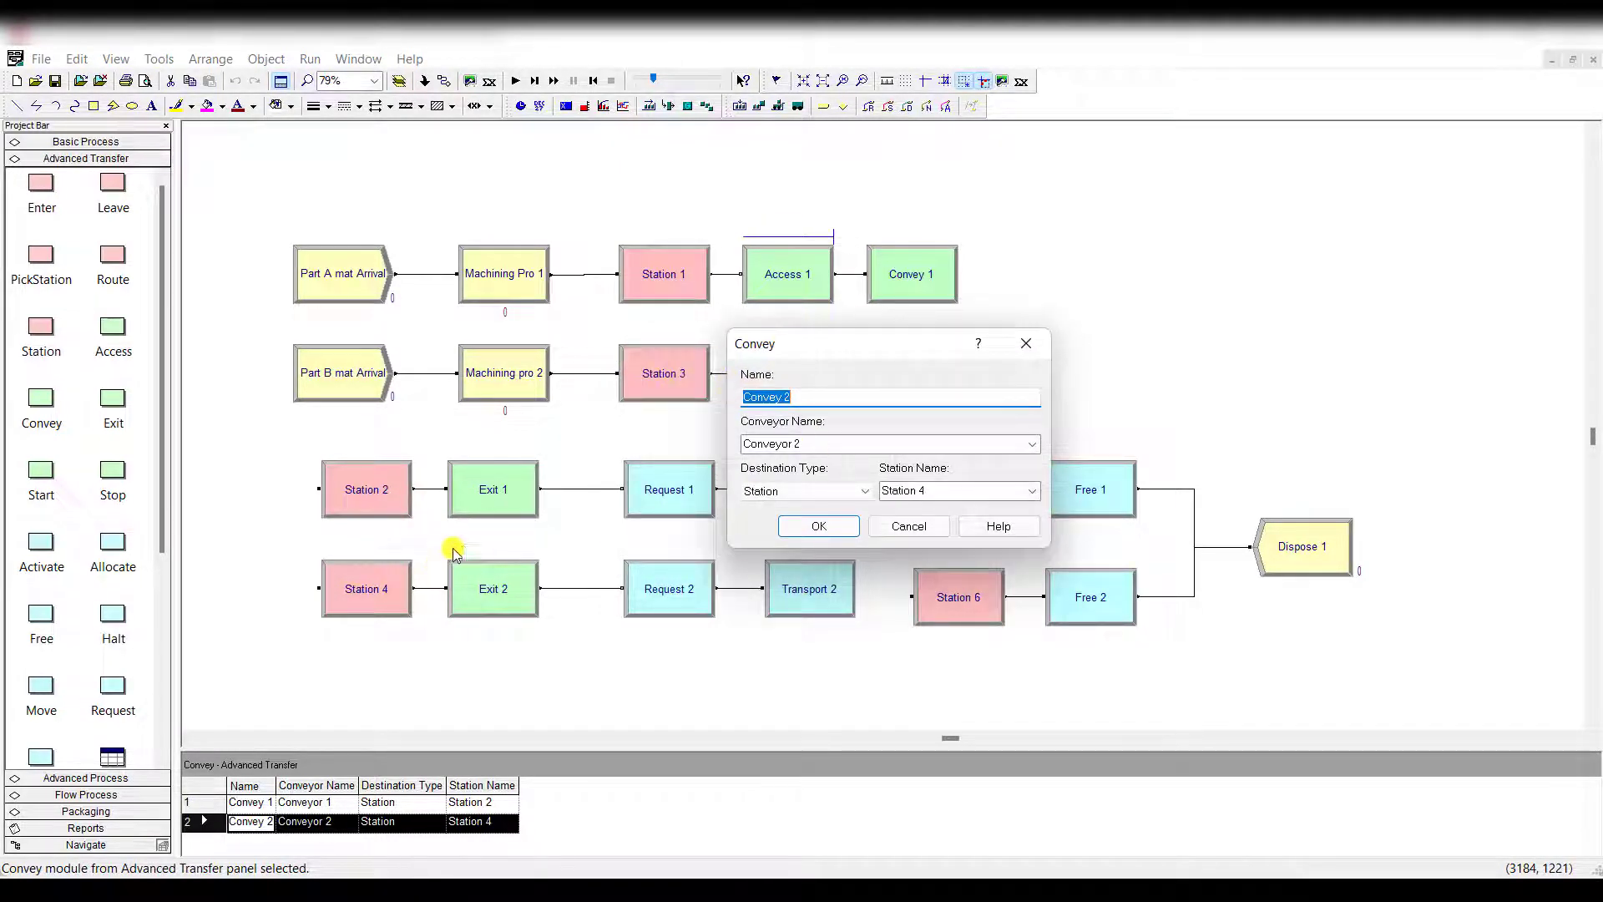
{"action": "left_click", "coordinate": [838, 534]}
Inspect the Exit 1 module and compare its conveyor settings with the Convey 1 and Access 1 modules.
{"action": "double_click", "coordinate": [503, 488]}
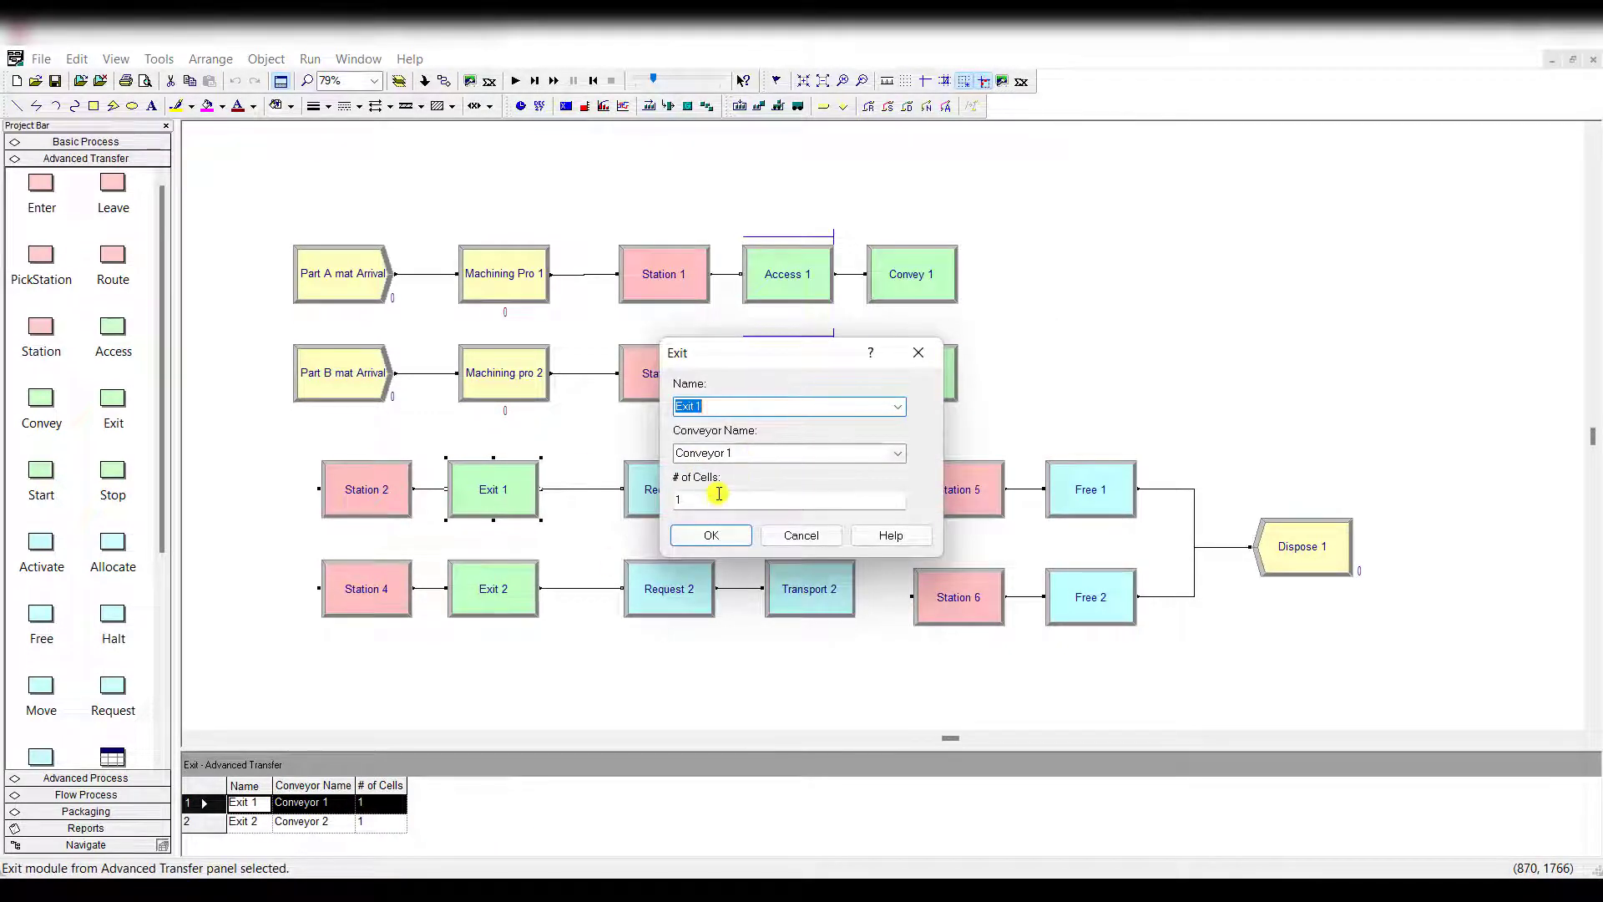
{"action": "left_click", "coordinate": [919, 351]}
{"action": "double_click", "coordinate": [914, 294]}
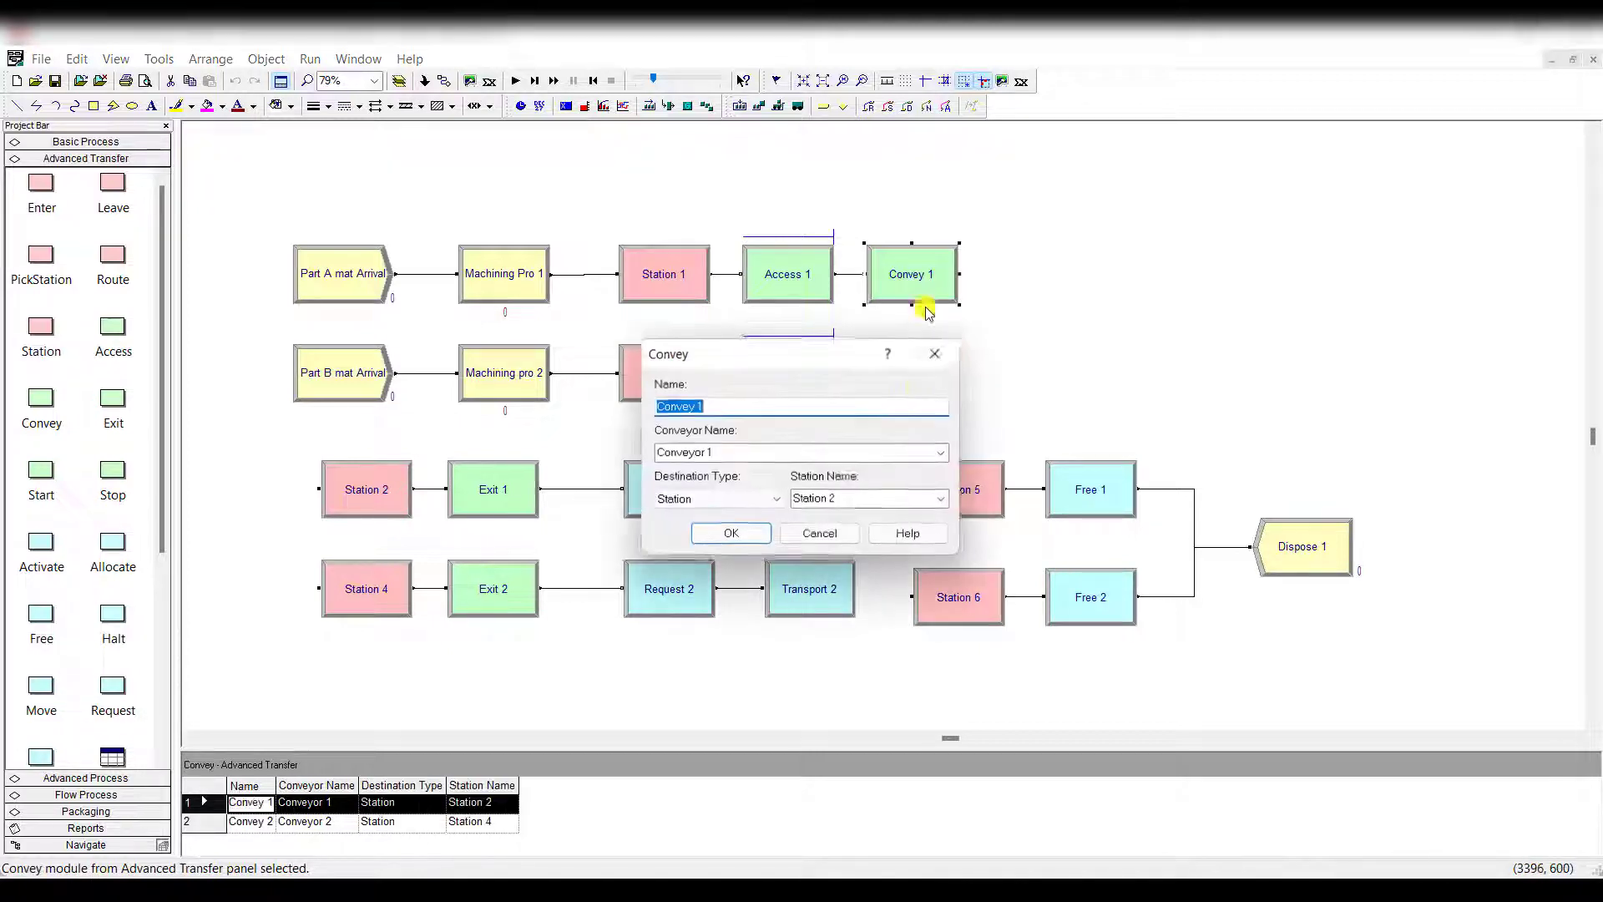
{"action": "left_click", "coordinate": [821, 534]}
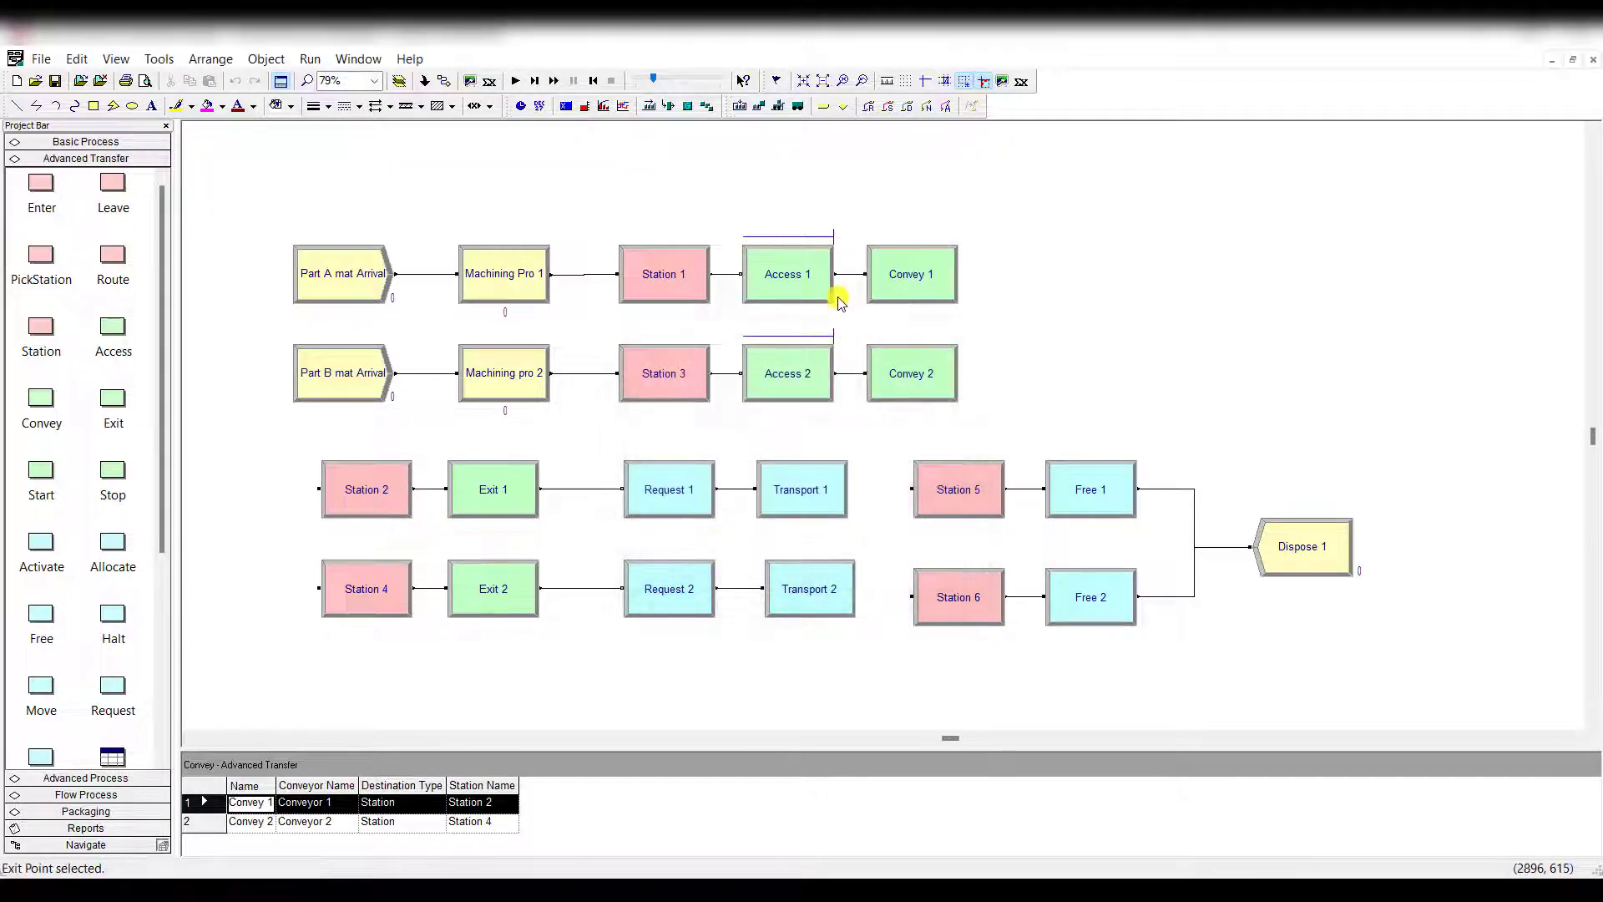
{"action": "double_click", "coordinate": [816, 278]}
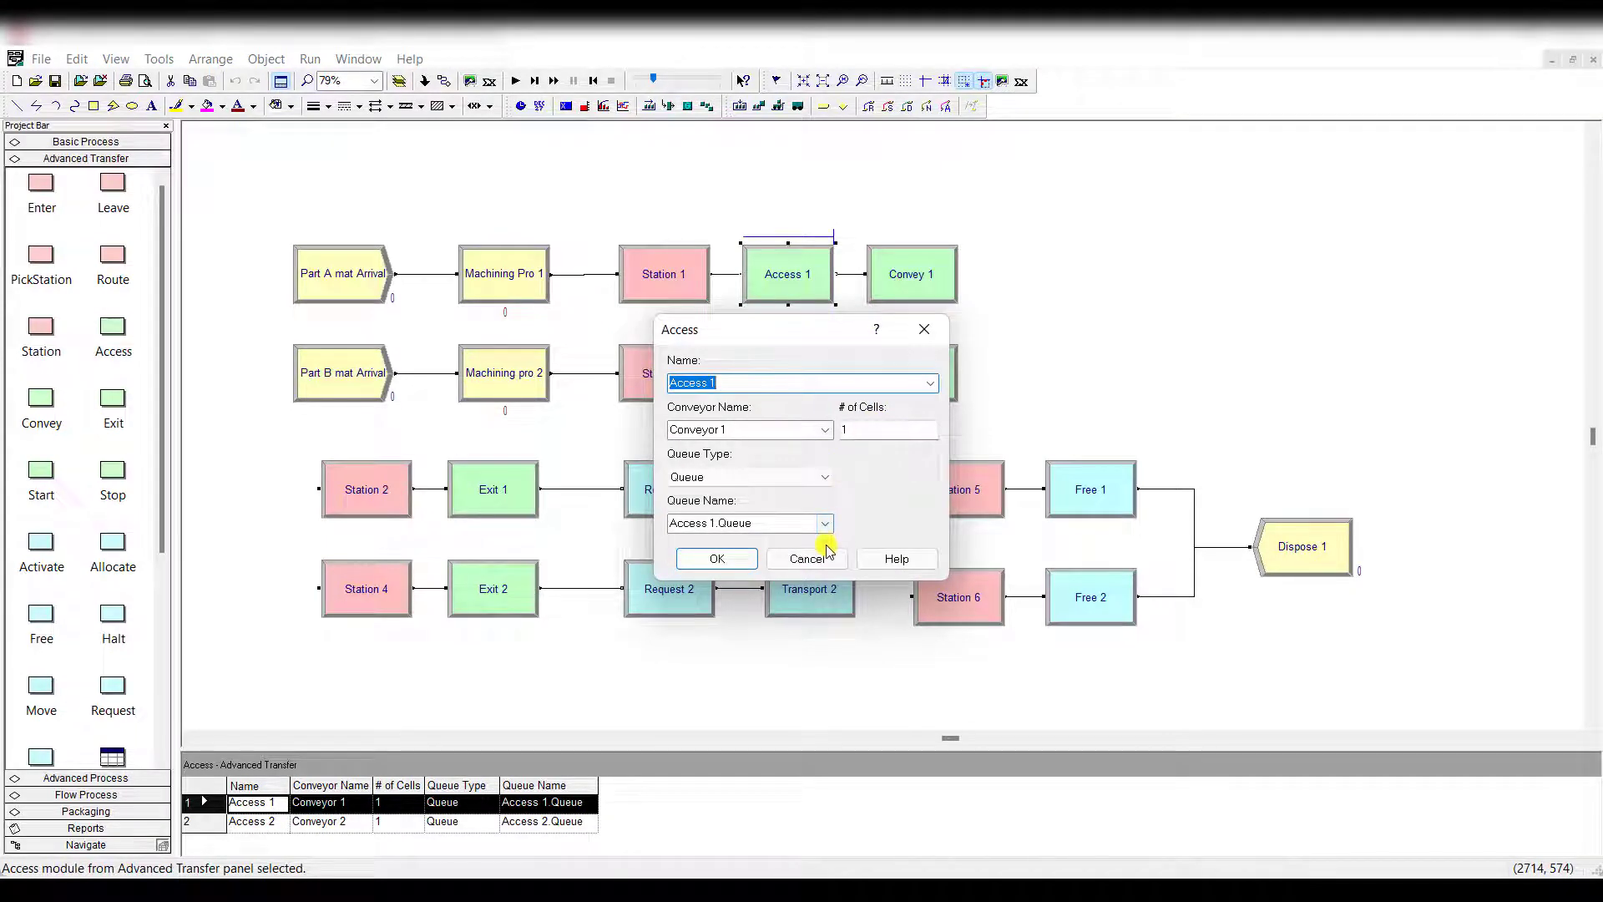
{"action": "left_click", "coordinate": [793, 559]}
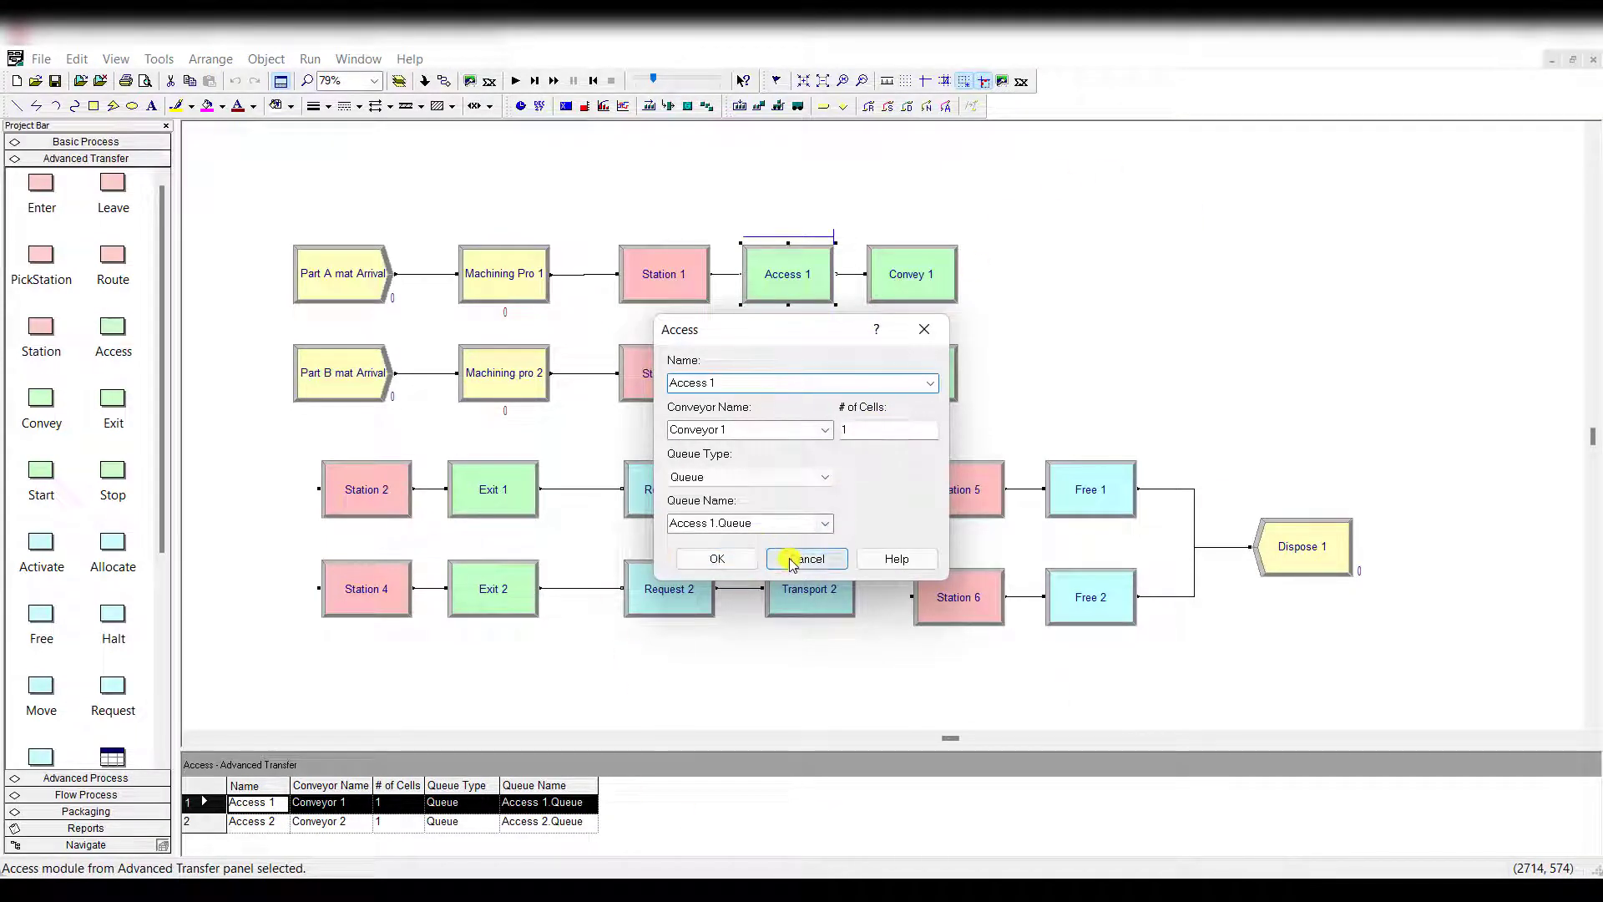
Review the conveyor name and number of cells released in the Exit 1 and Exit 2 modules.
{"action": "double_click", "coordinate": [526, 525]}
{"action": "left_click", "coordinate": [695, 499]}
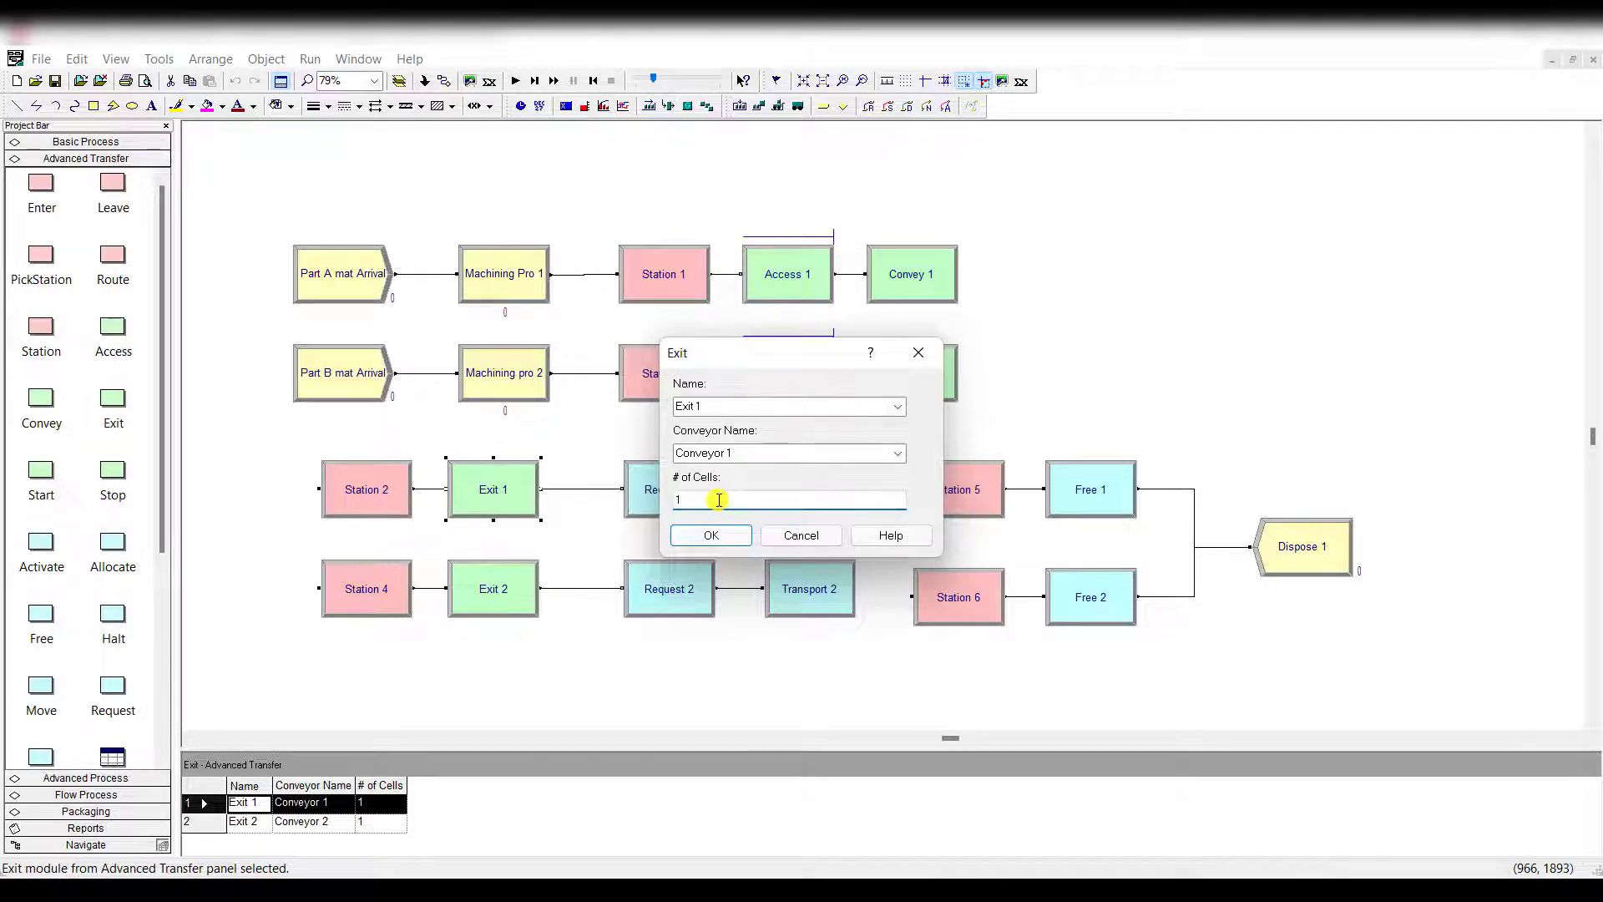
{"action": "left_click", "coordinate": [780, 534]}
{"action": "left_click", "coordinate": [511, 592]}
{"action": "double_click", "coordinate": [511, 593]}
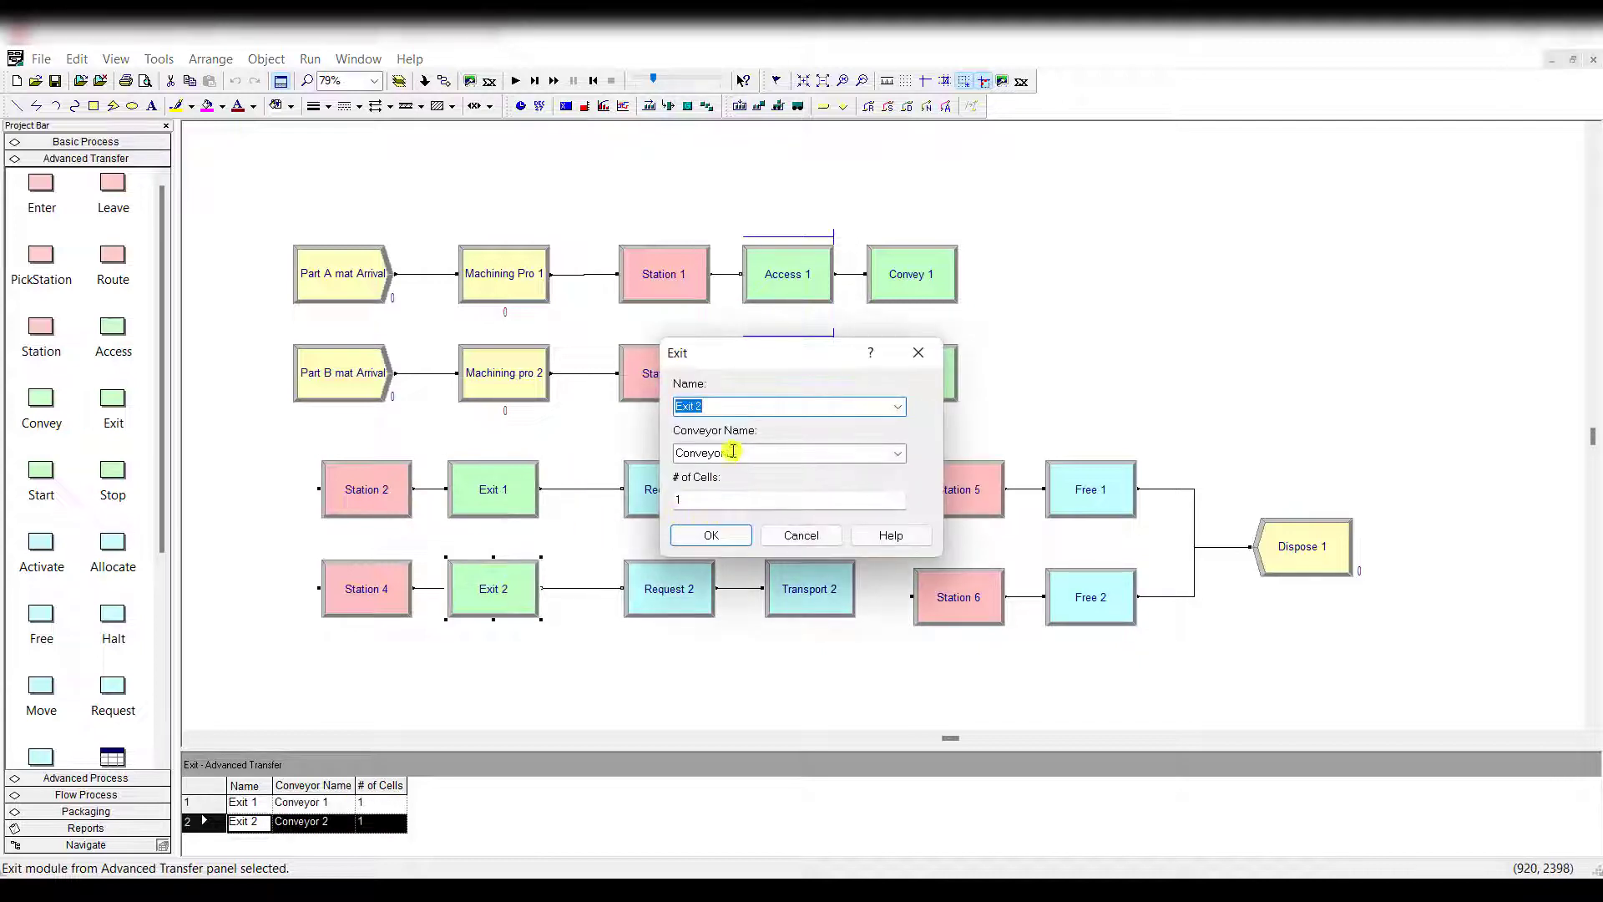
{"action": "left_click", "coordinate": [710, 534]}
{"action": "left_click", "coordinate": [491, 531]}
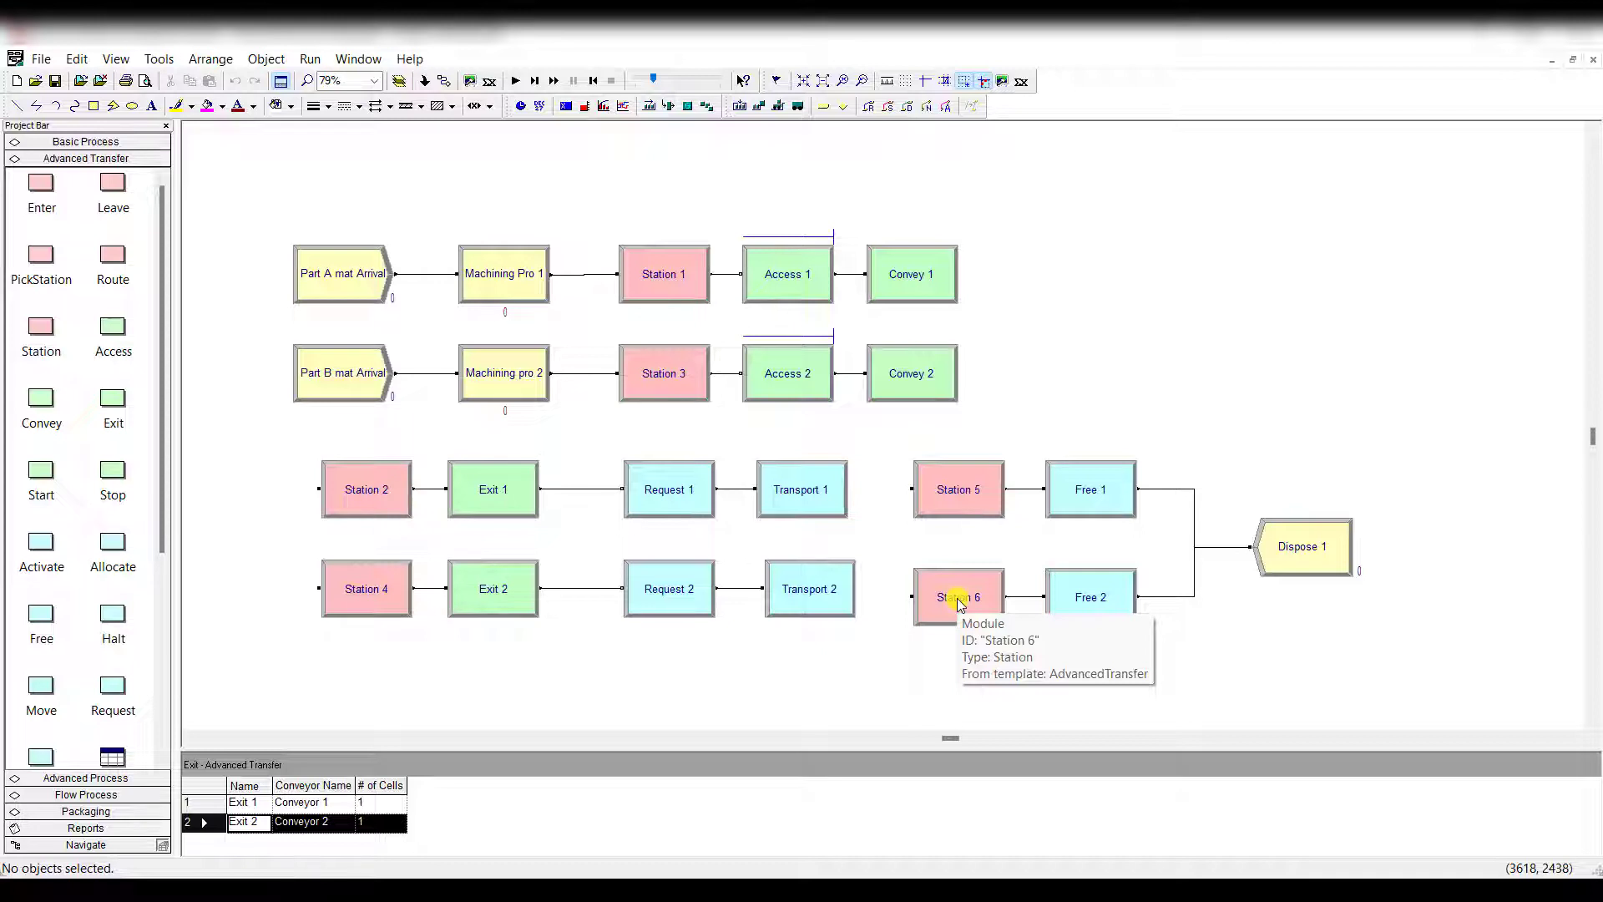
Examine the transporter, selection rule, priority, velocity and queue settings of the Request 1 and Request 2 modules.
{"action": "double_click", "coordinate": [709, 489]}
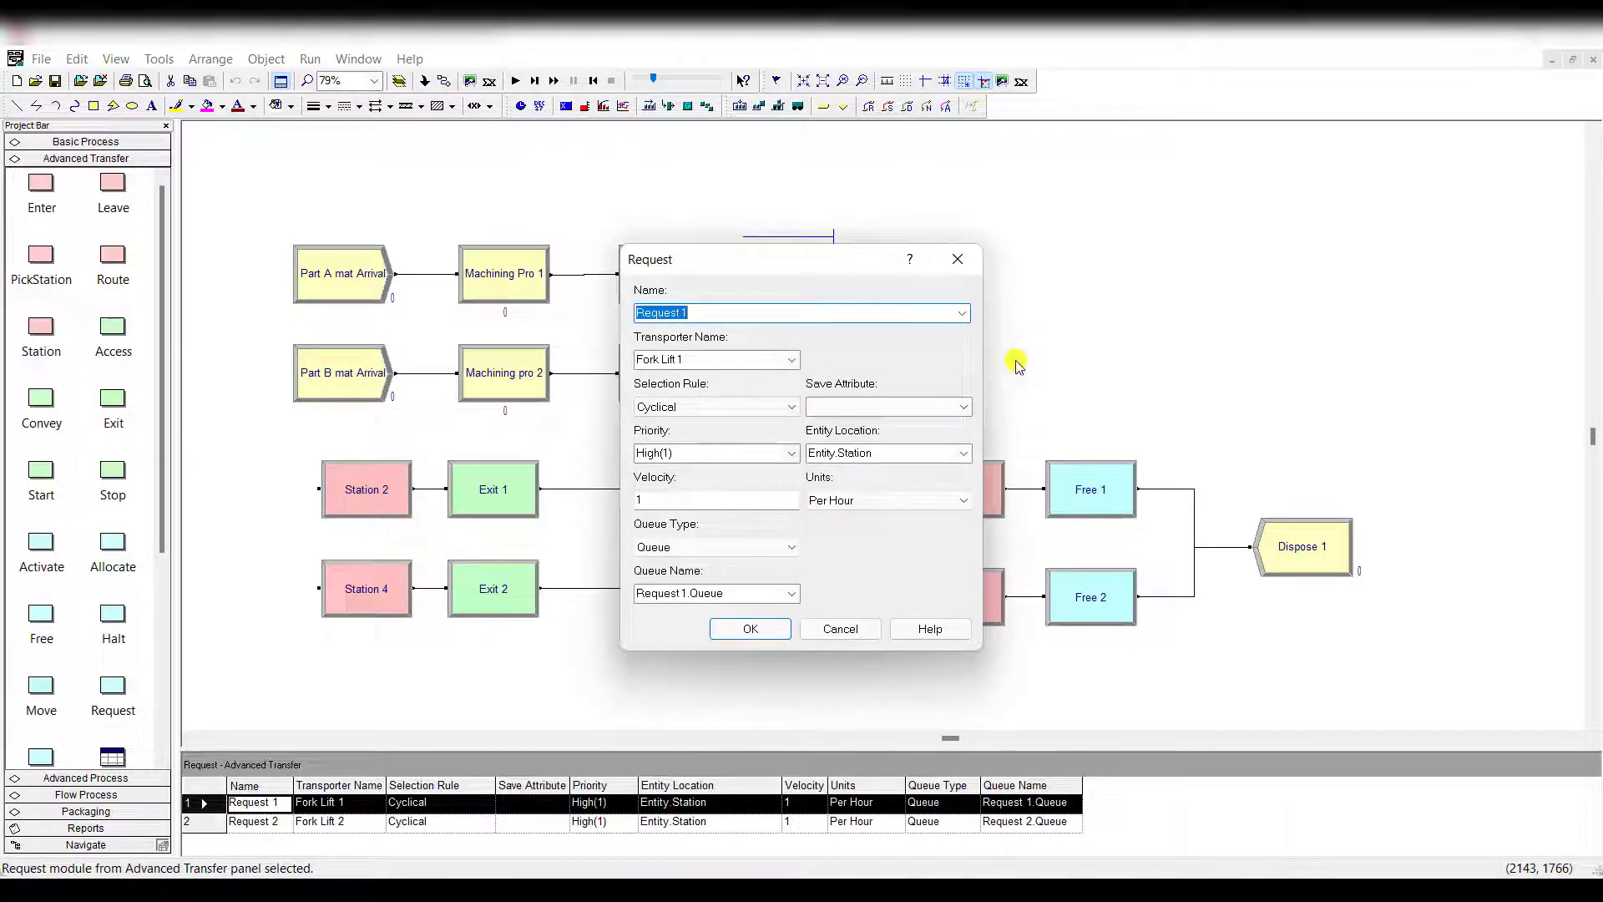
{"action": "left_click_drag", "start_coordinate": [812, 257], "coordinate": [1083, 242]}
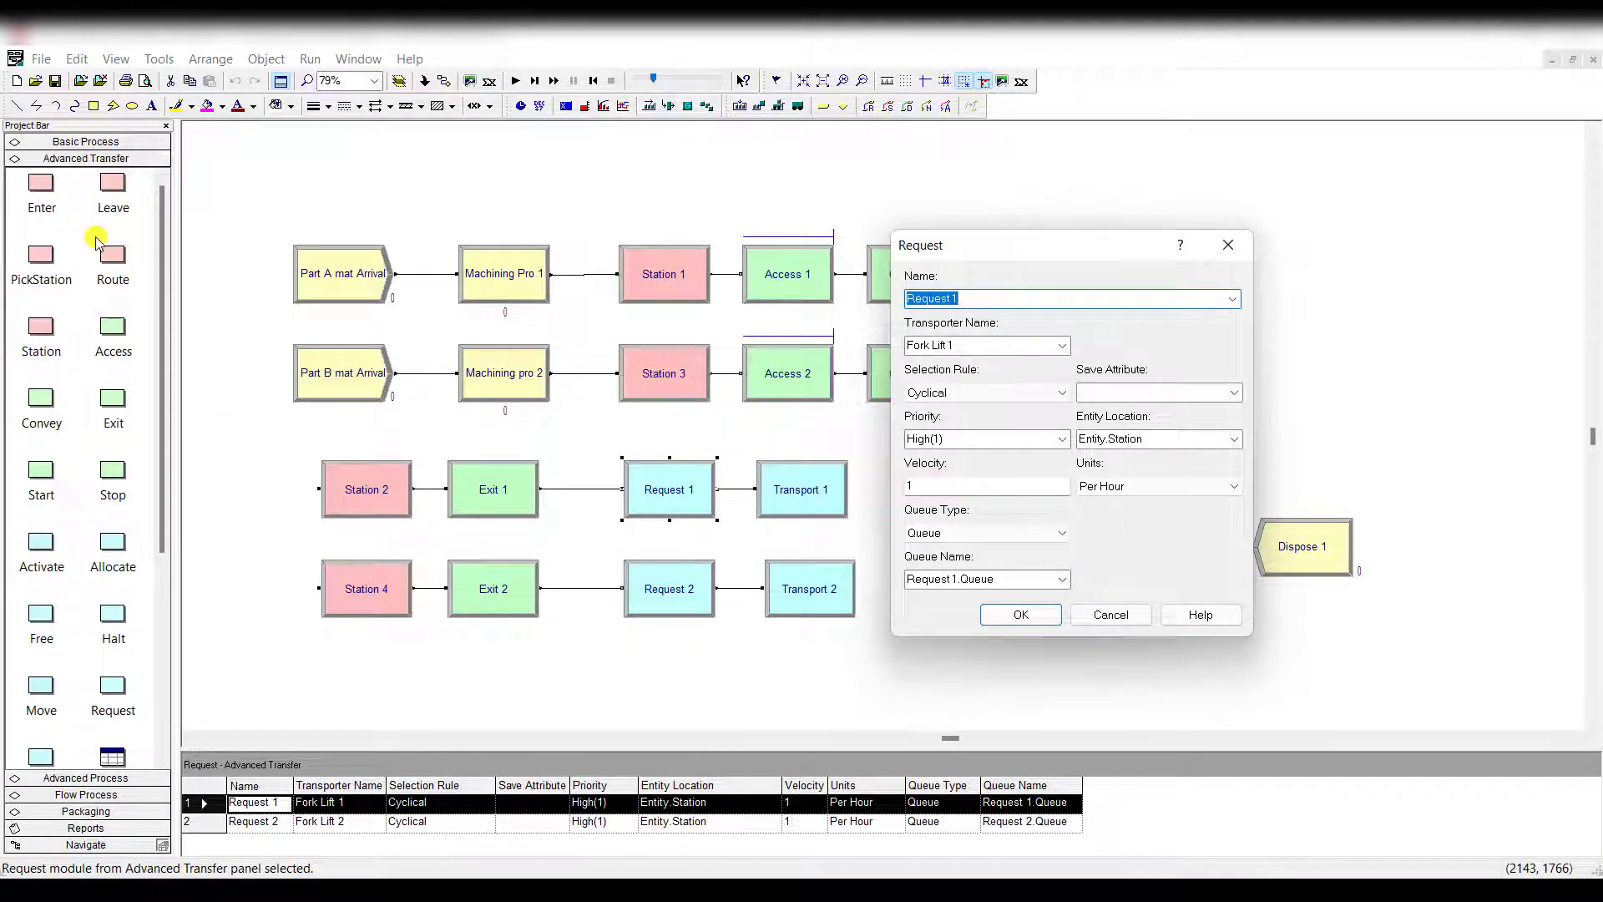
{"action": "left_click", "coordinate": [977, 296]}
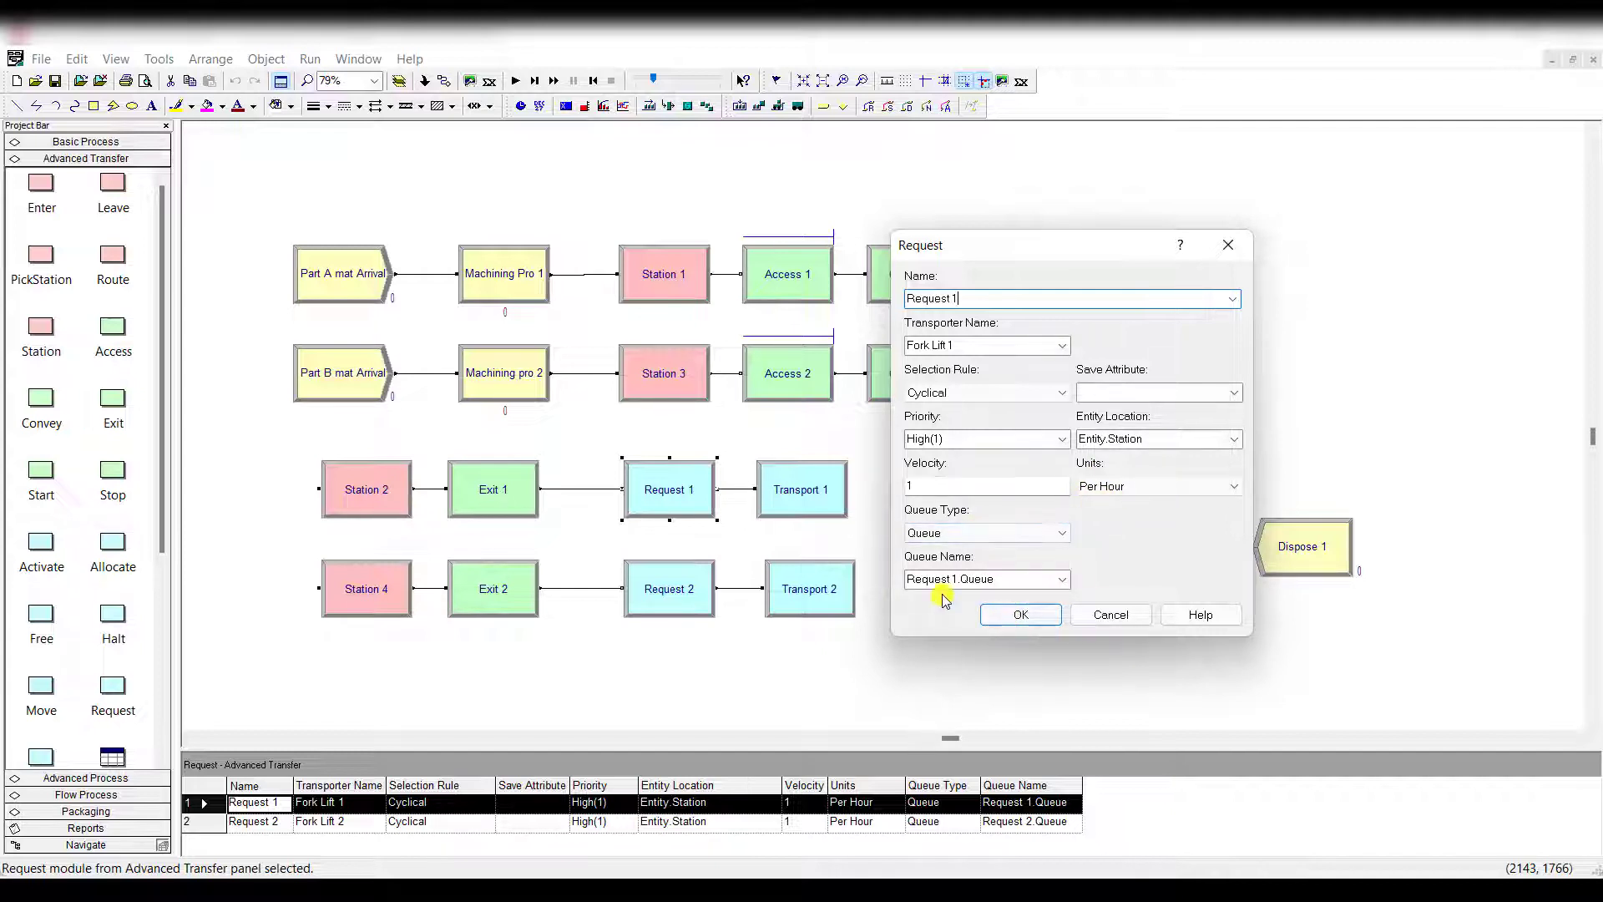
{"action": "left_click", "coordinate": [1014, 616]}
{"action": "double_click", "coordinate": [709, 583]}
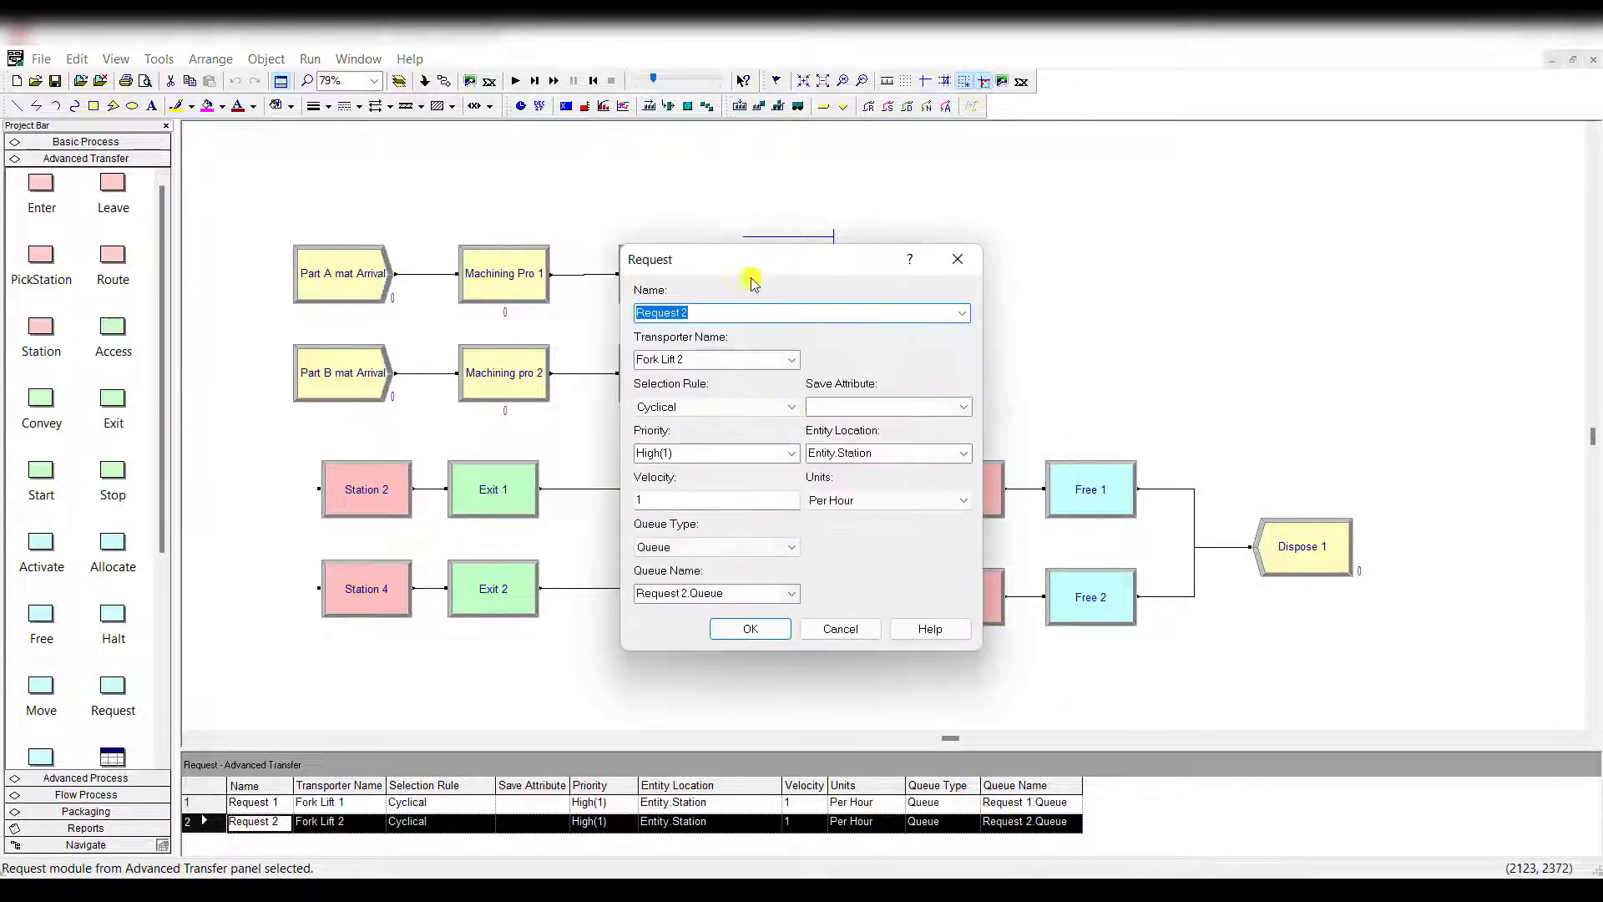
{"action": "left_click_drag", "start_coordinate": [756, 277], "coordinate": [1078, 286]}
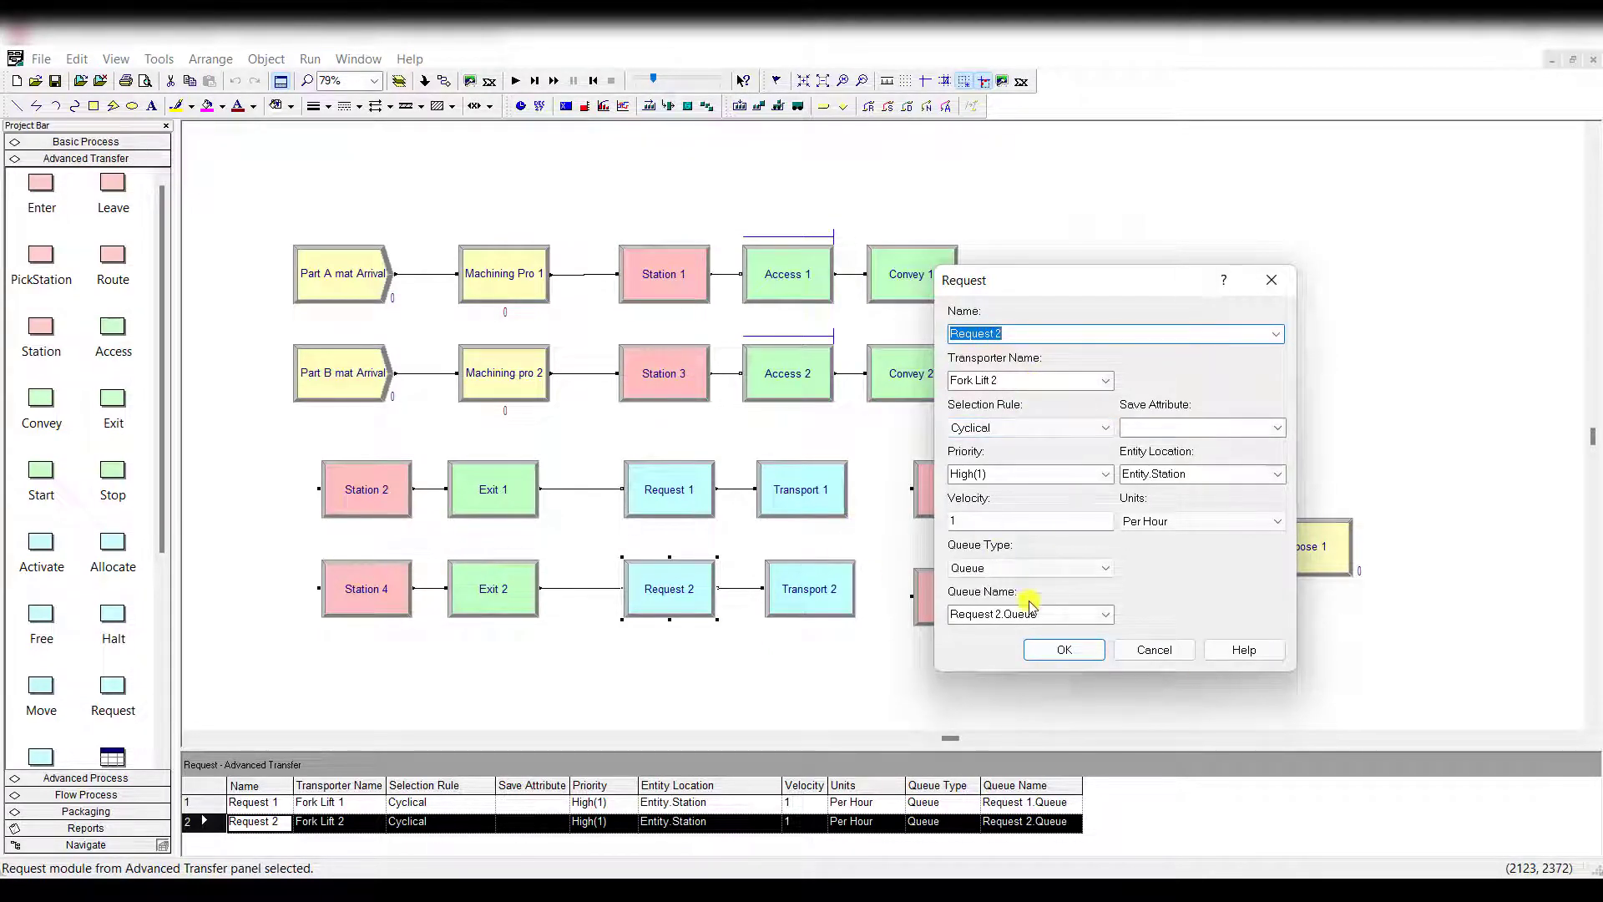
{"action": "left_click", "coordinate": [1061, 650]}
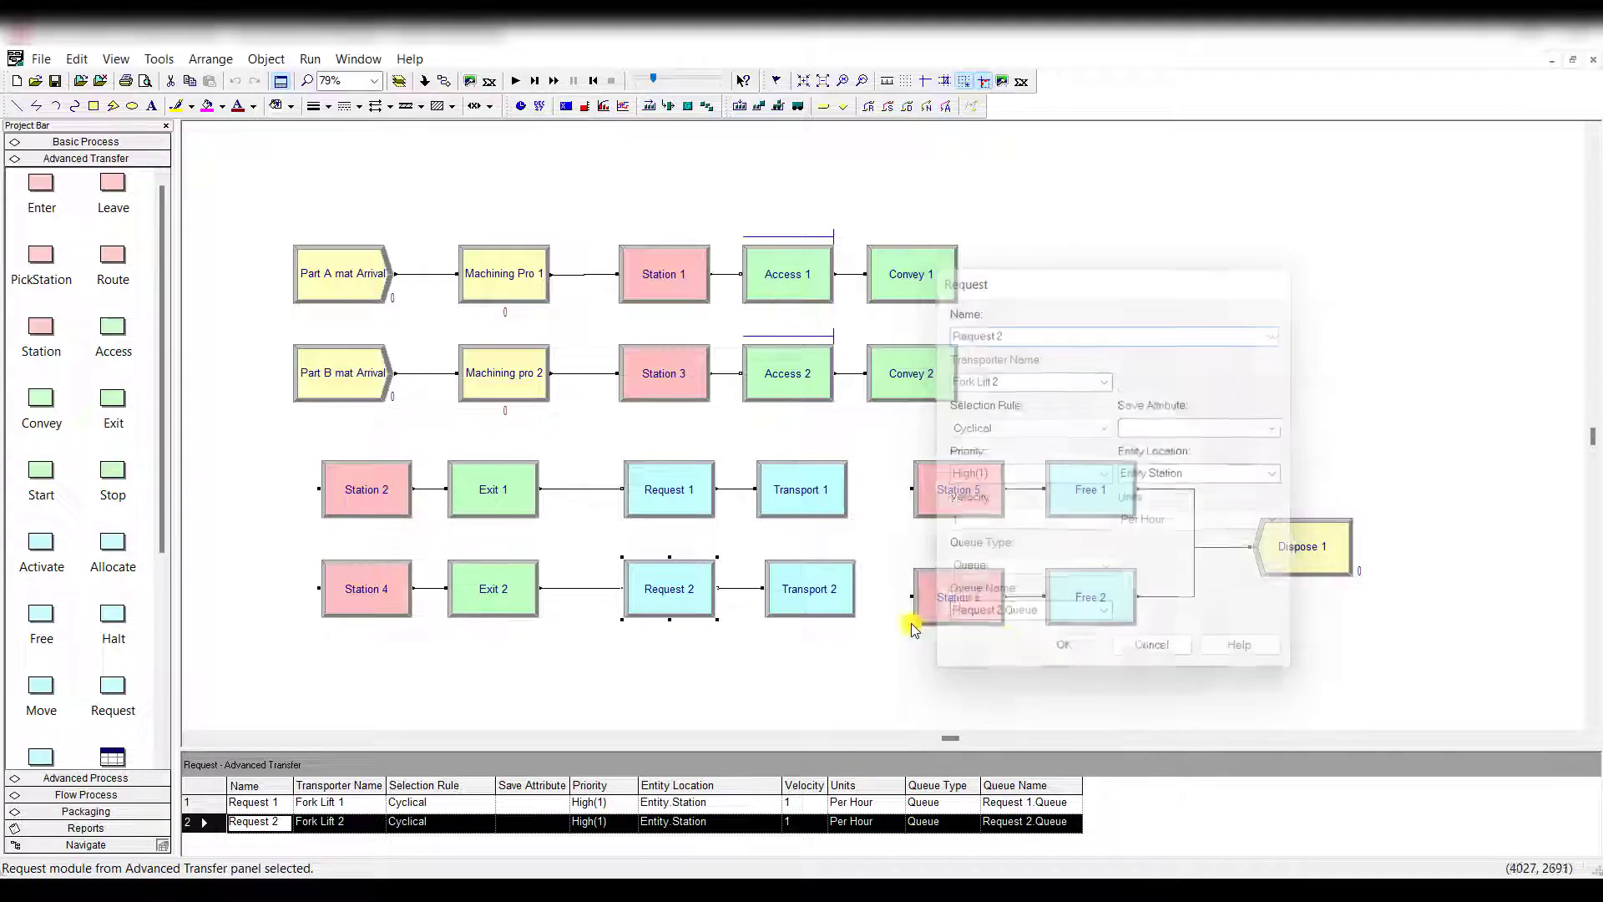
Inspect the transporter, destination station and velocity settings of the Transport 1 module, keeping the flowchart visible beside its dialog.
{"action": "double_click", "coordinate": [800, 499]}
{"action": "left_click_drag", "start_coordinate": [751, 310], "coordinate": [1007, 326]}
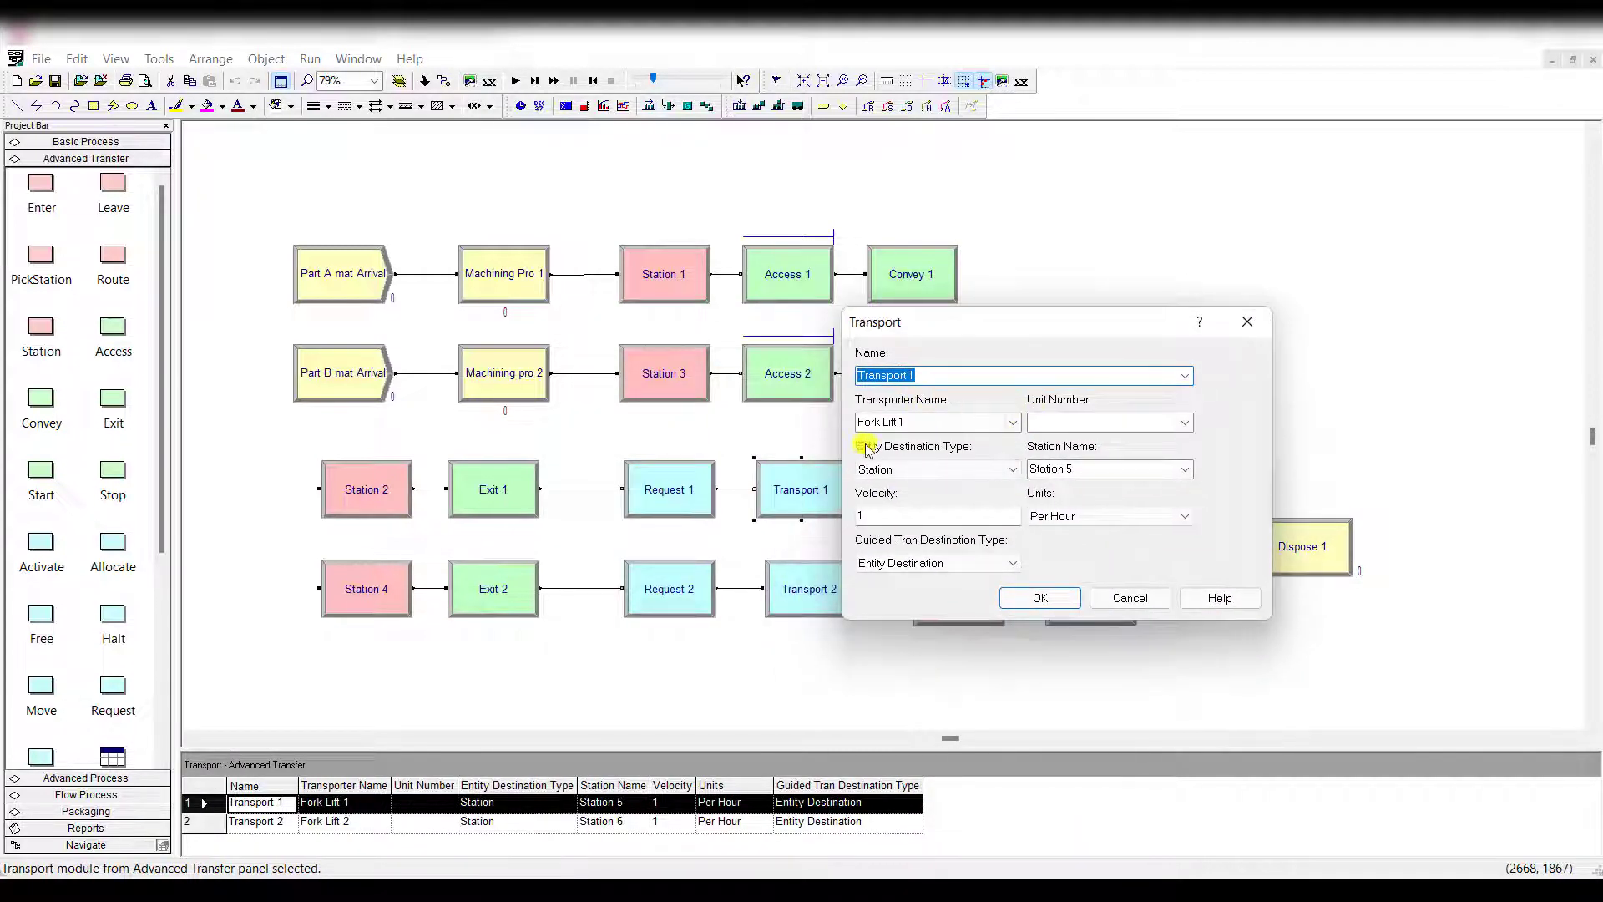
{"action": "left_click_drag", "start_coordinate": [996, 323], "coordinate": [1080, 322]}
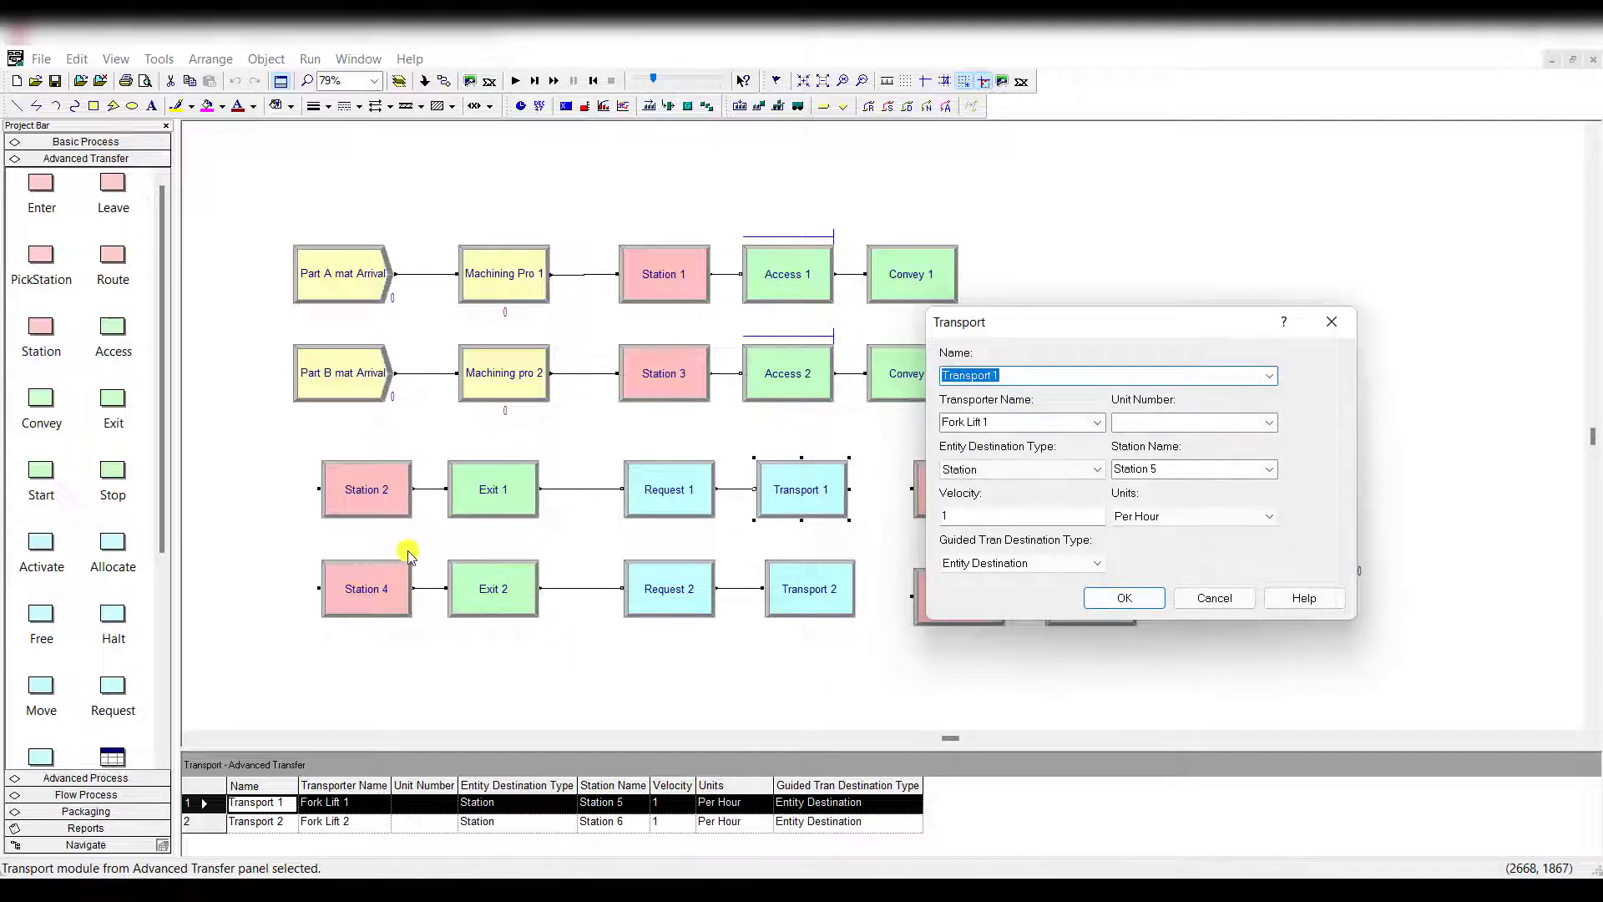
{"action": "left_click_drag", "start_coordinate": [1077, 322], "coordinate": [1238, 327]}
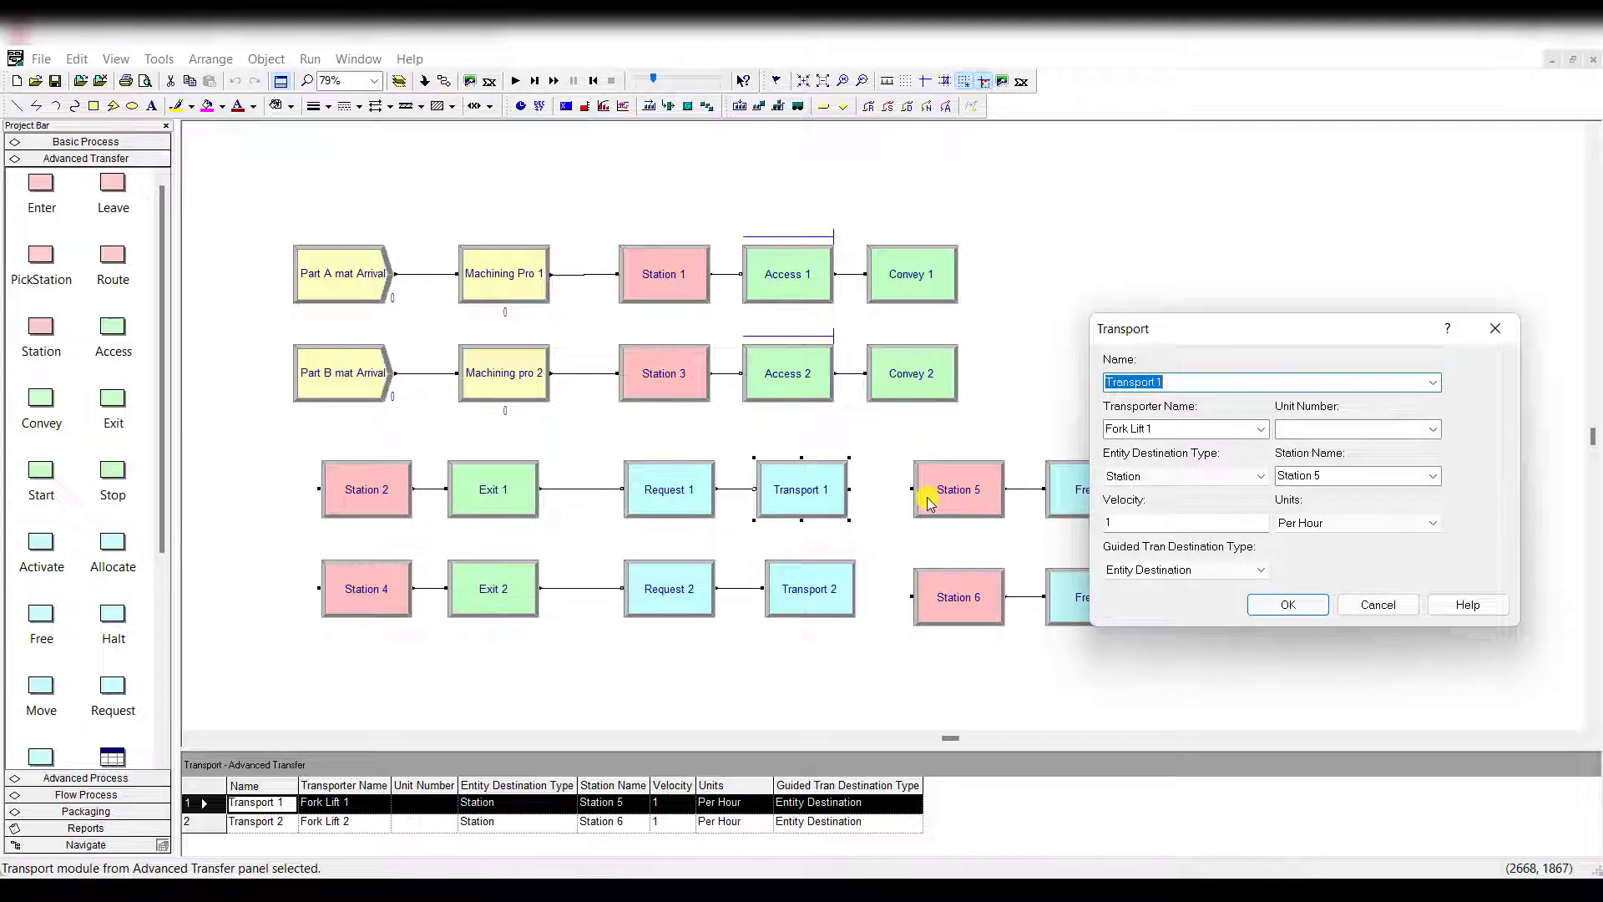
{"action": "left_click", "coordinate": [1220, 376]}
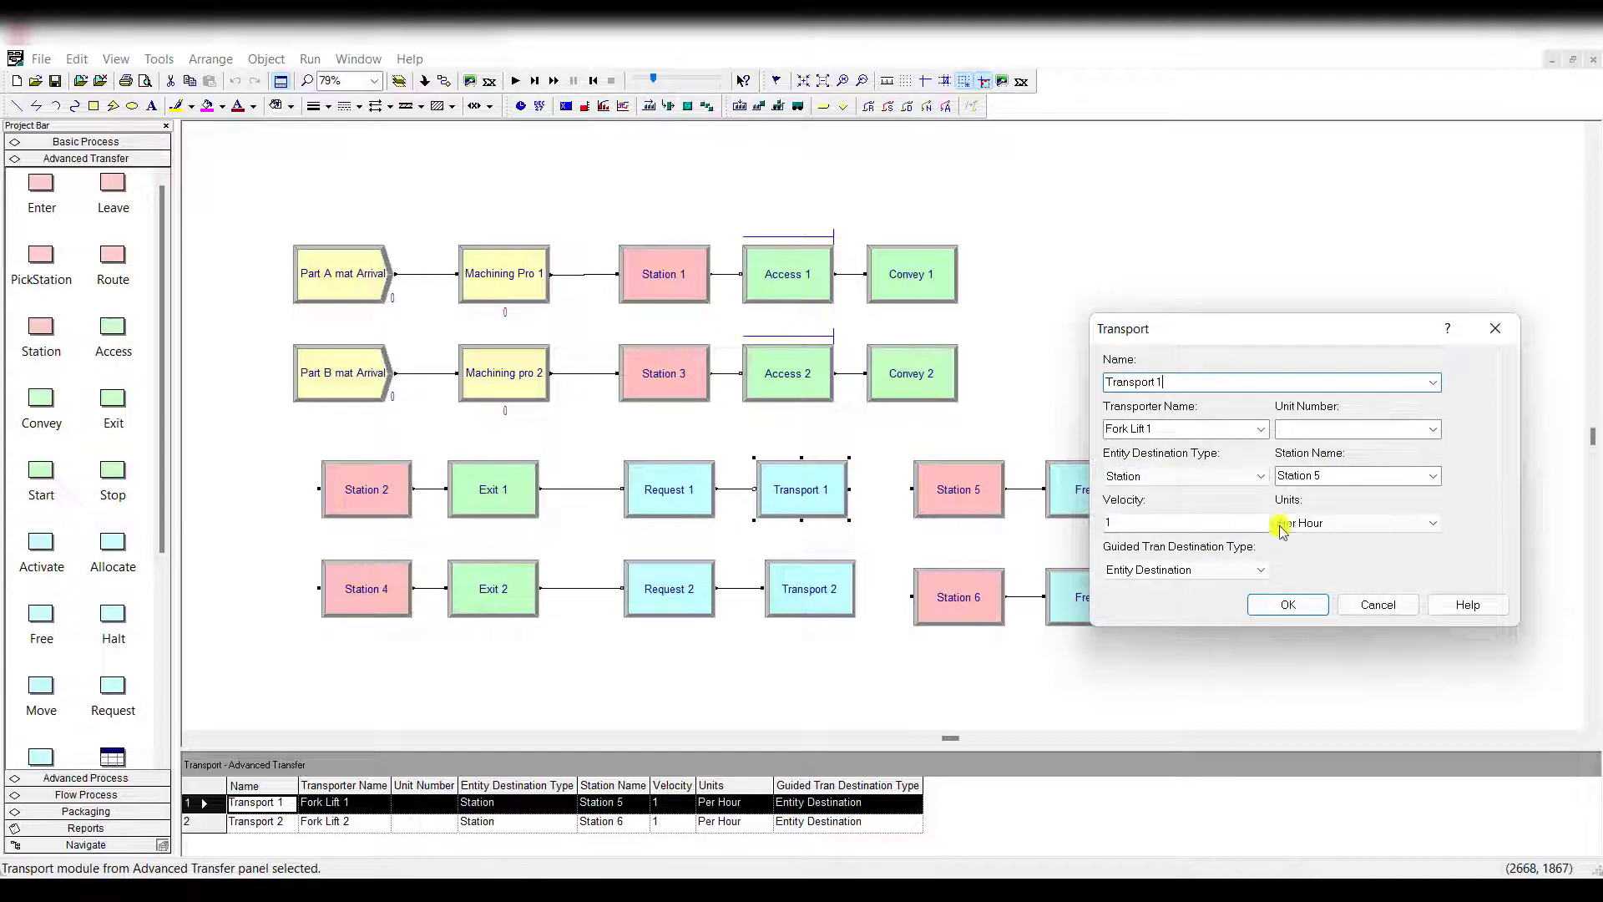
{"action": "left_click", "coordinate": [1288, 603]}
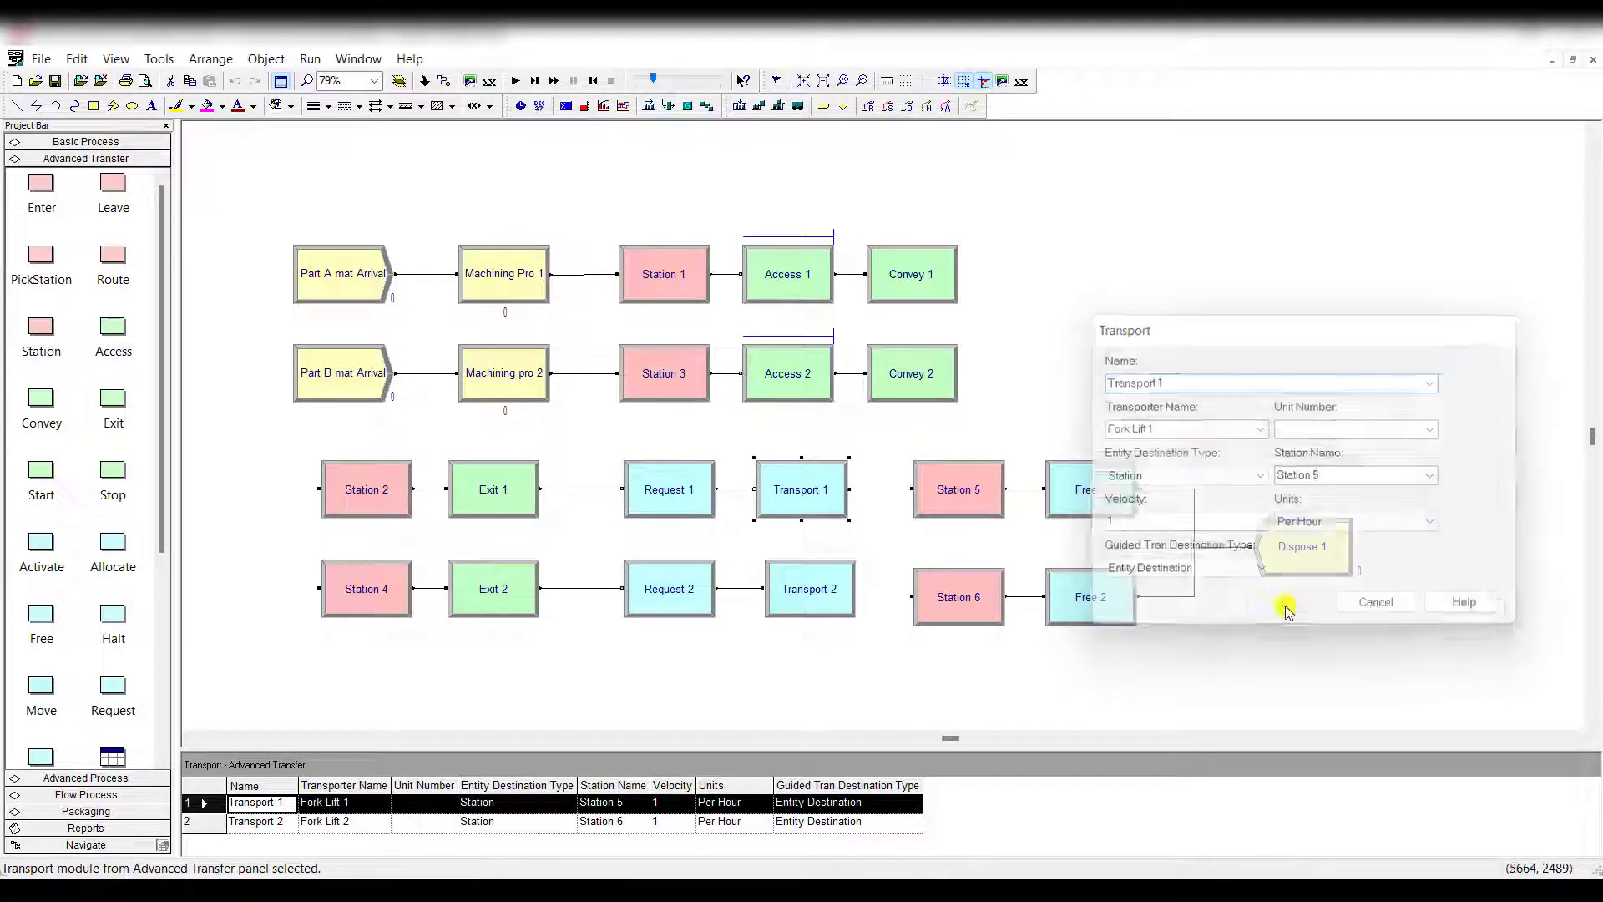
Check the Station 6 module and review the transporter, destination station and velocity settings of Transport 2.
{"action": "double_click", "coordinate": [985, 594]}
{"action": "left_click_drag", "start_coordinate": [814, 311], "coordinate": [1155, 325]}
{"action": "left_click", "coordinate": [1284, 317]}
{"action": "double_click", "coordinate": [815, 606]}
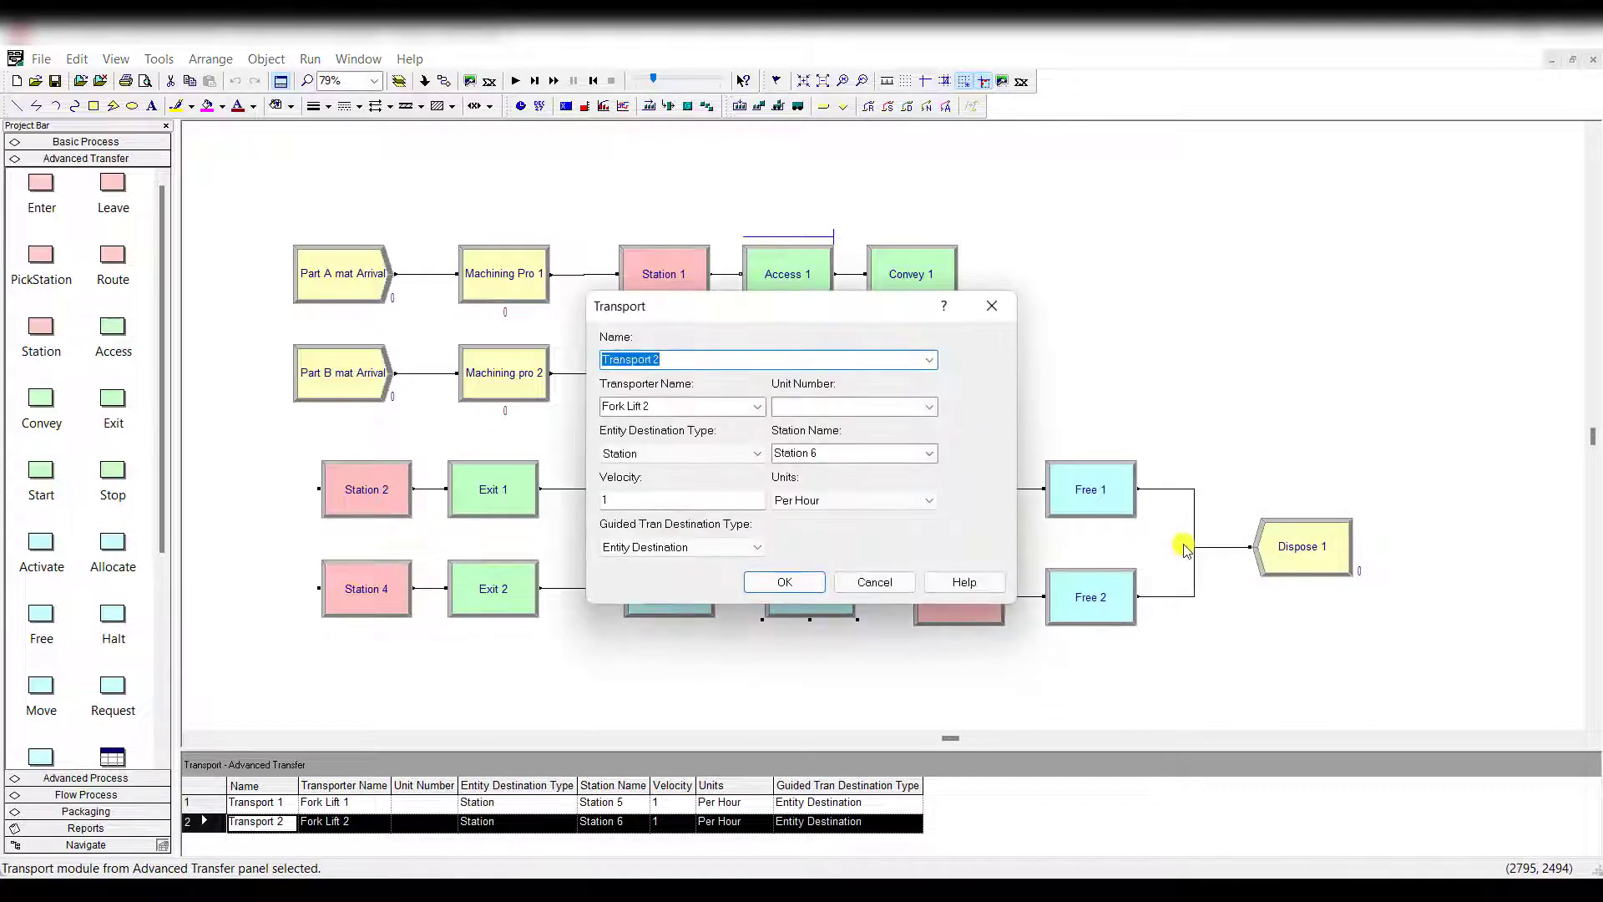
{"action": "left_click_drag", "start_coordinate": [739, 309], "coordinate": [1226, 308]}
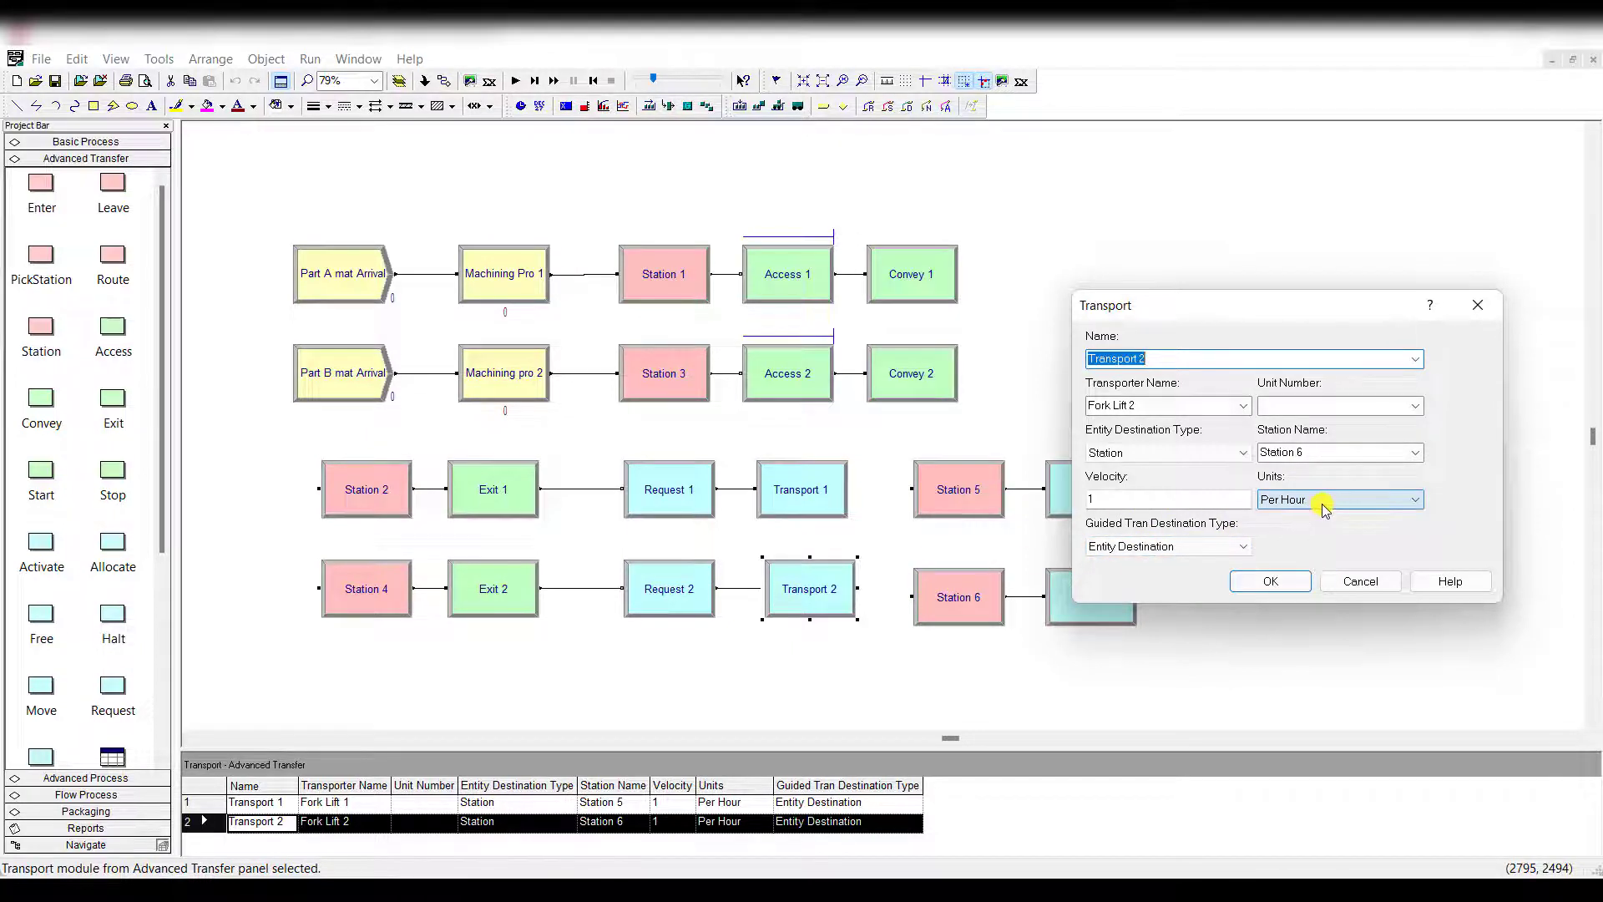
{"action": "left_click", "coordinate": [1270, 581]}
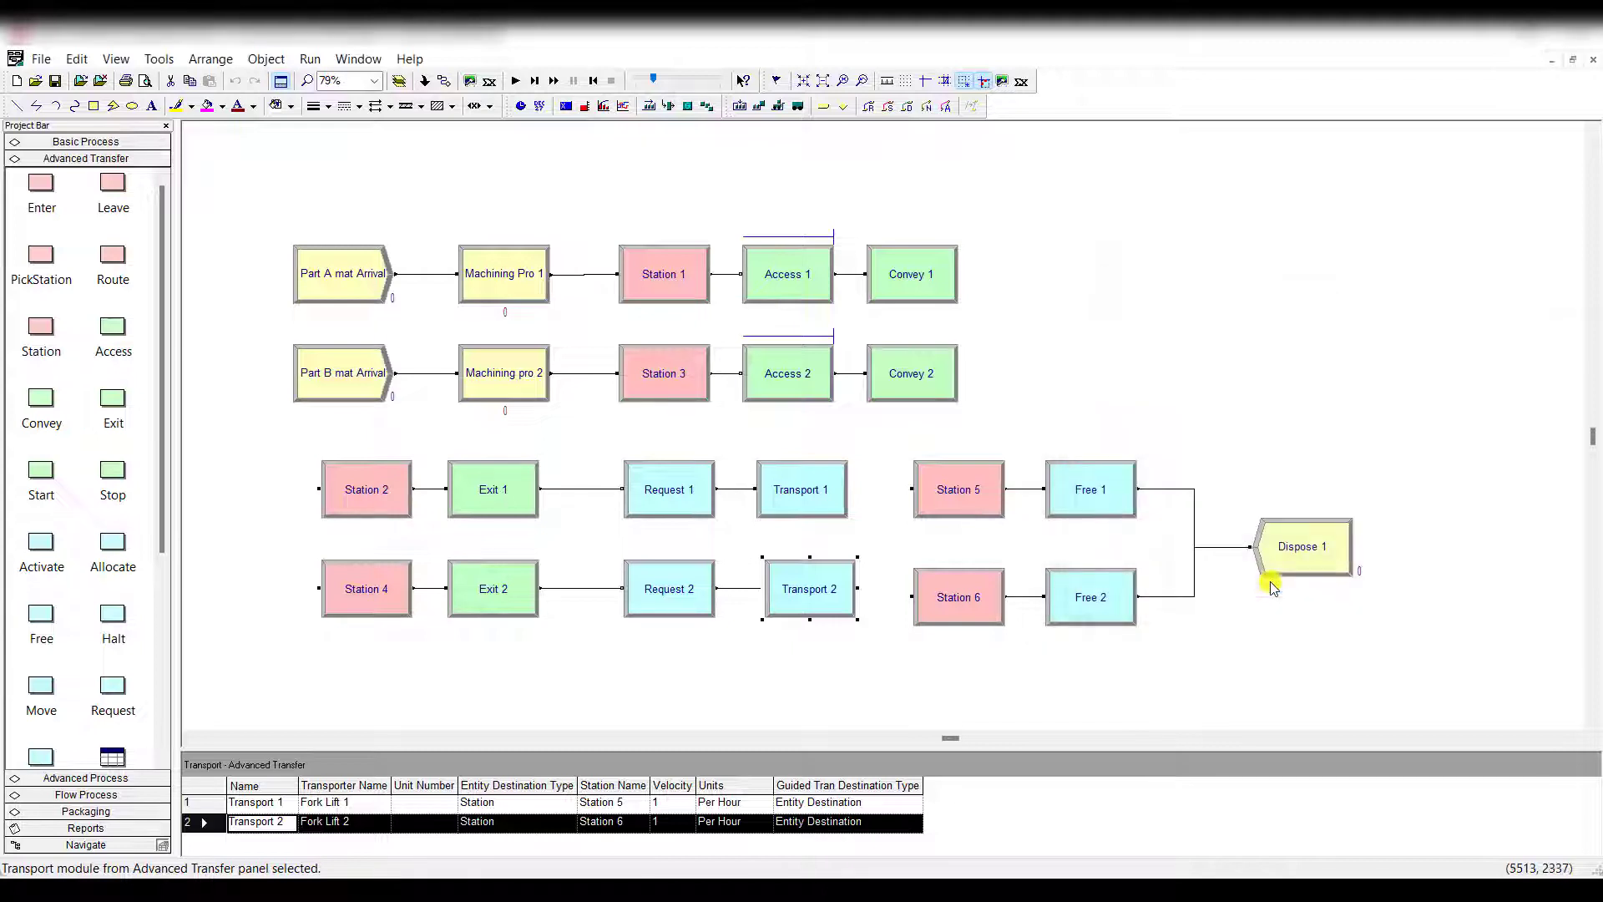
Inspect the station definitions of Station 5 and Station 6, and point out these stations and the Transport modules leading to them.
{"action": "double_click", "coordinate": [937, 496]}
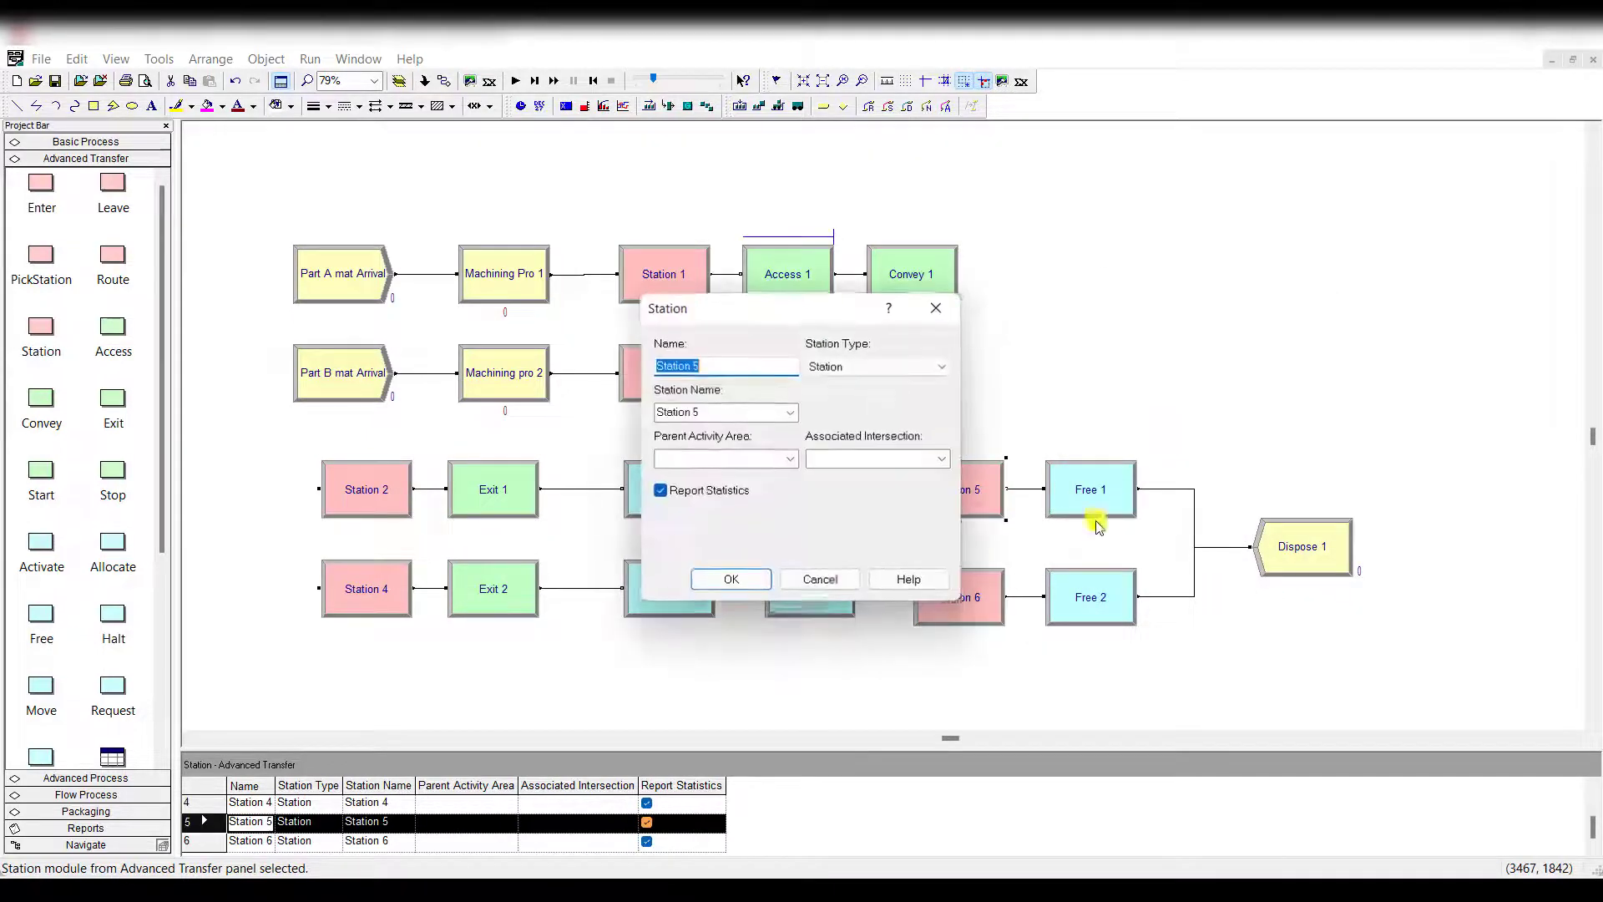
{"action": "left_click", "coordinate": [752, 580]}
{"action": "double_click", "coordinate": [920, 585]}
{"action": "left_click", "coordinate": [728, 581]}
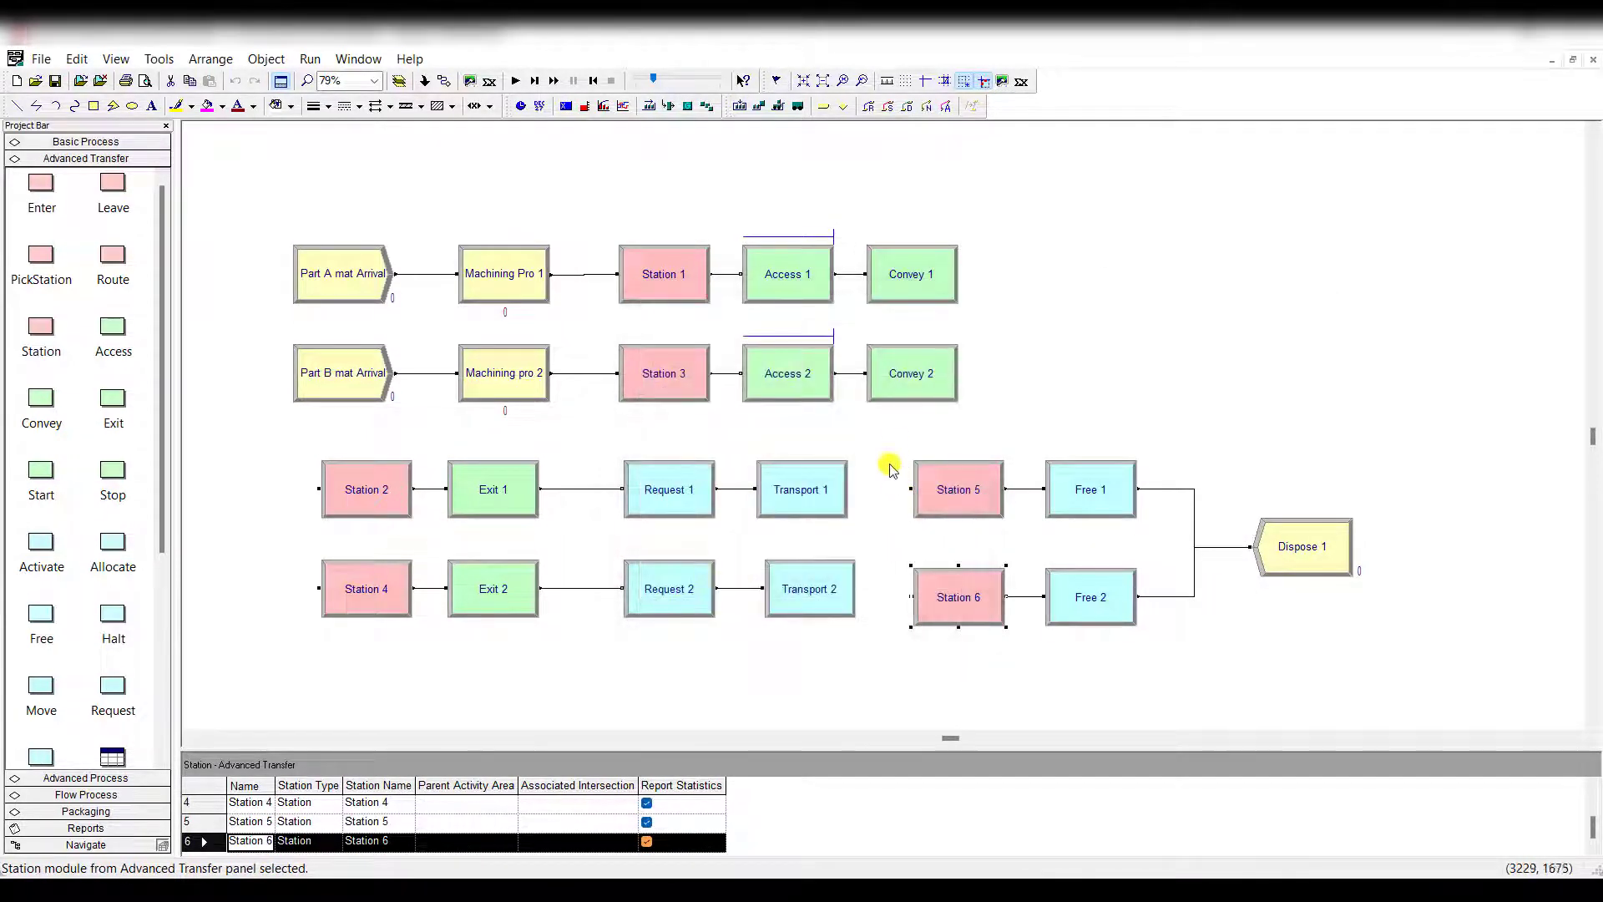
{"action": "left_click", "coordinate": [897, 426]}
{"action": "left_click_drag", "start_coordinate": [1010, 677], "coordinate": [1016, 682]}
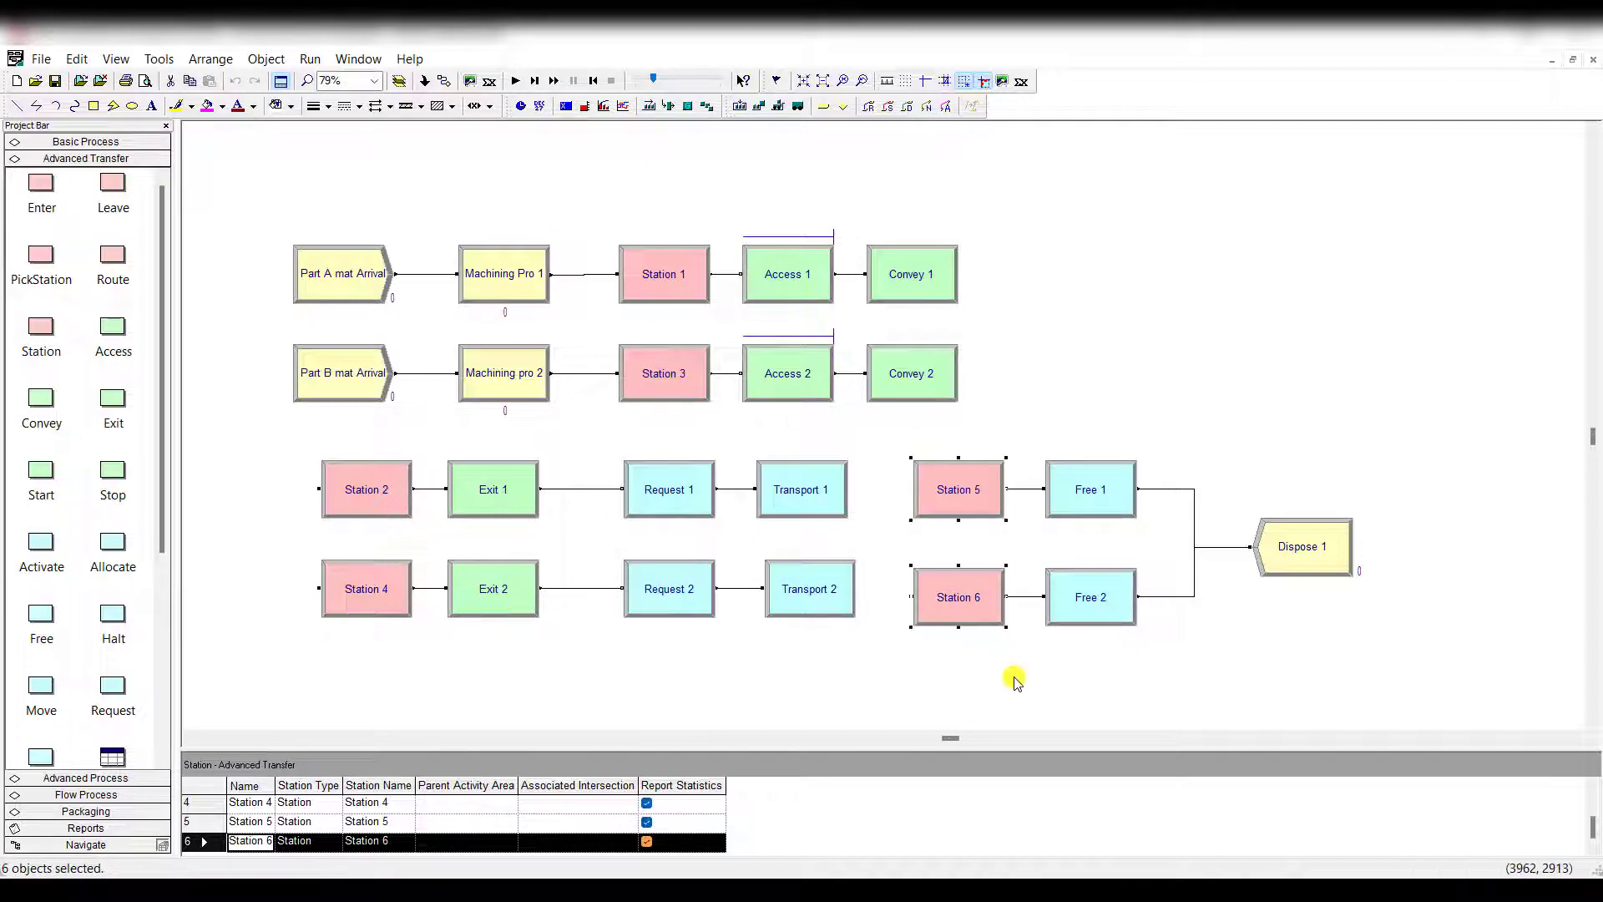
{"action": "left_click_drag", "start_coordinate": [840, 656], "coordinate": [739, 438]}
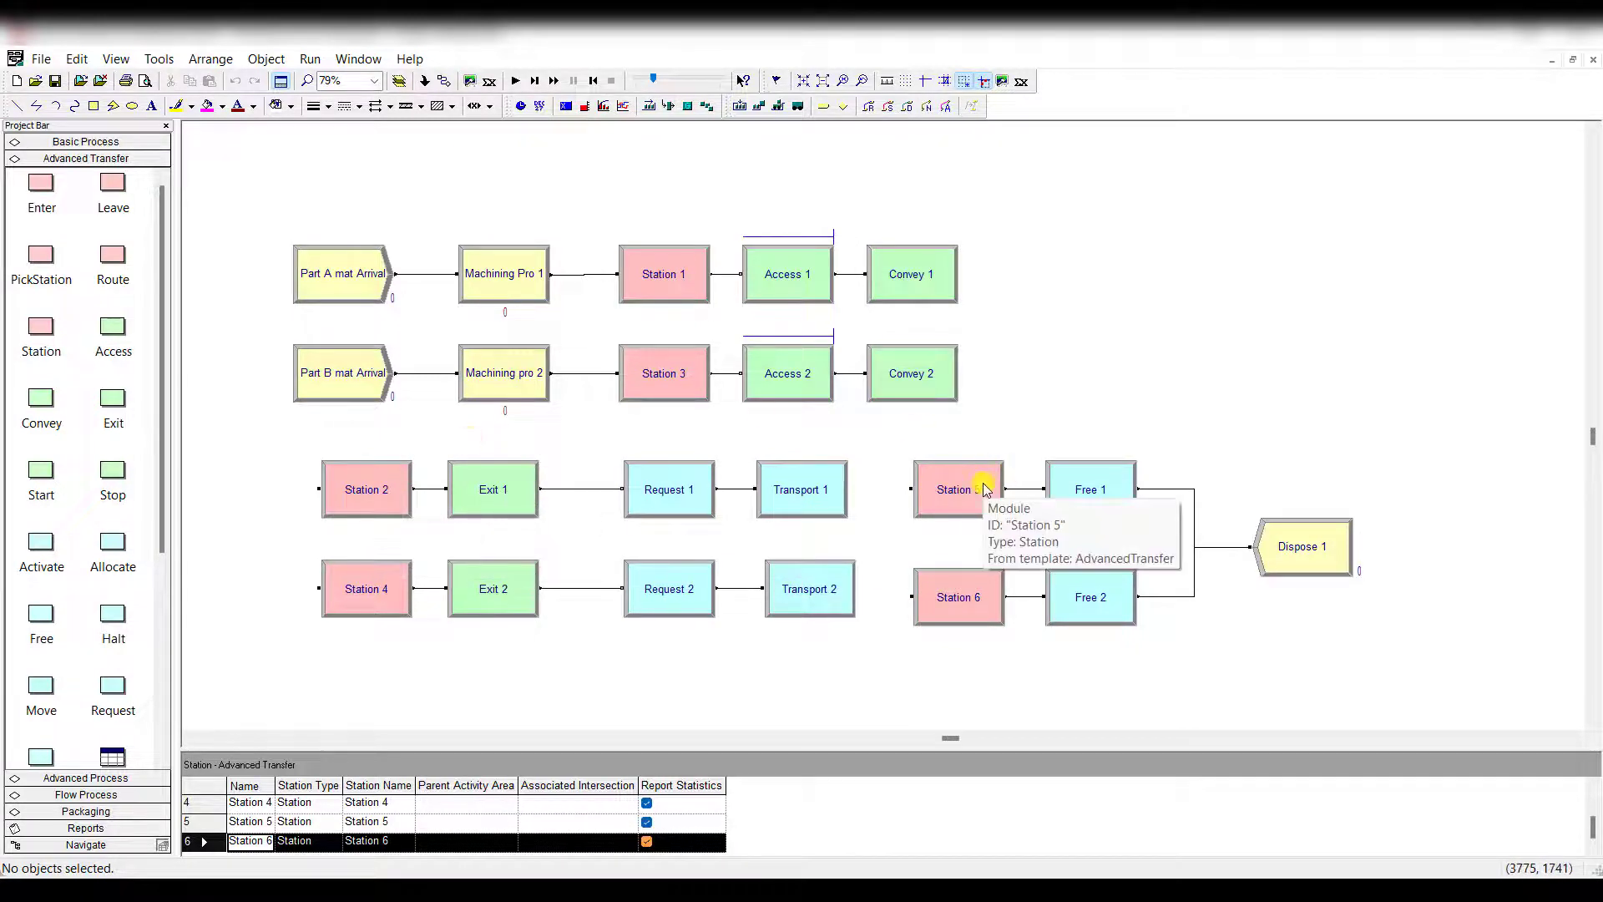
Examine the transporter released in Free 1 and Free 2 and the Dispose 1 settings, and highlight the complete flowchart.
{"action": "double_click", "coordinate": [1078, 492]}
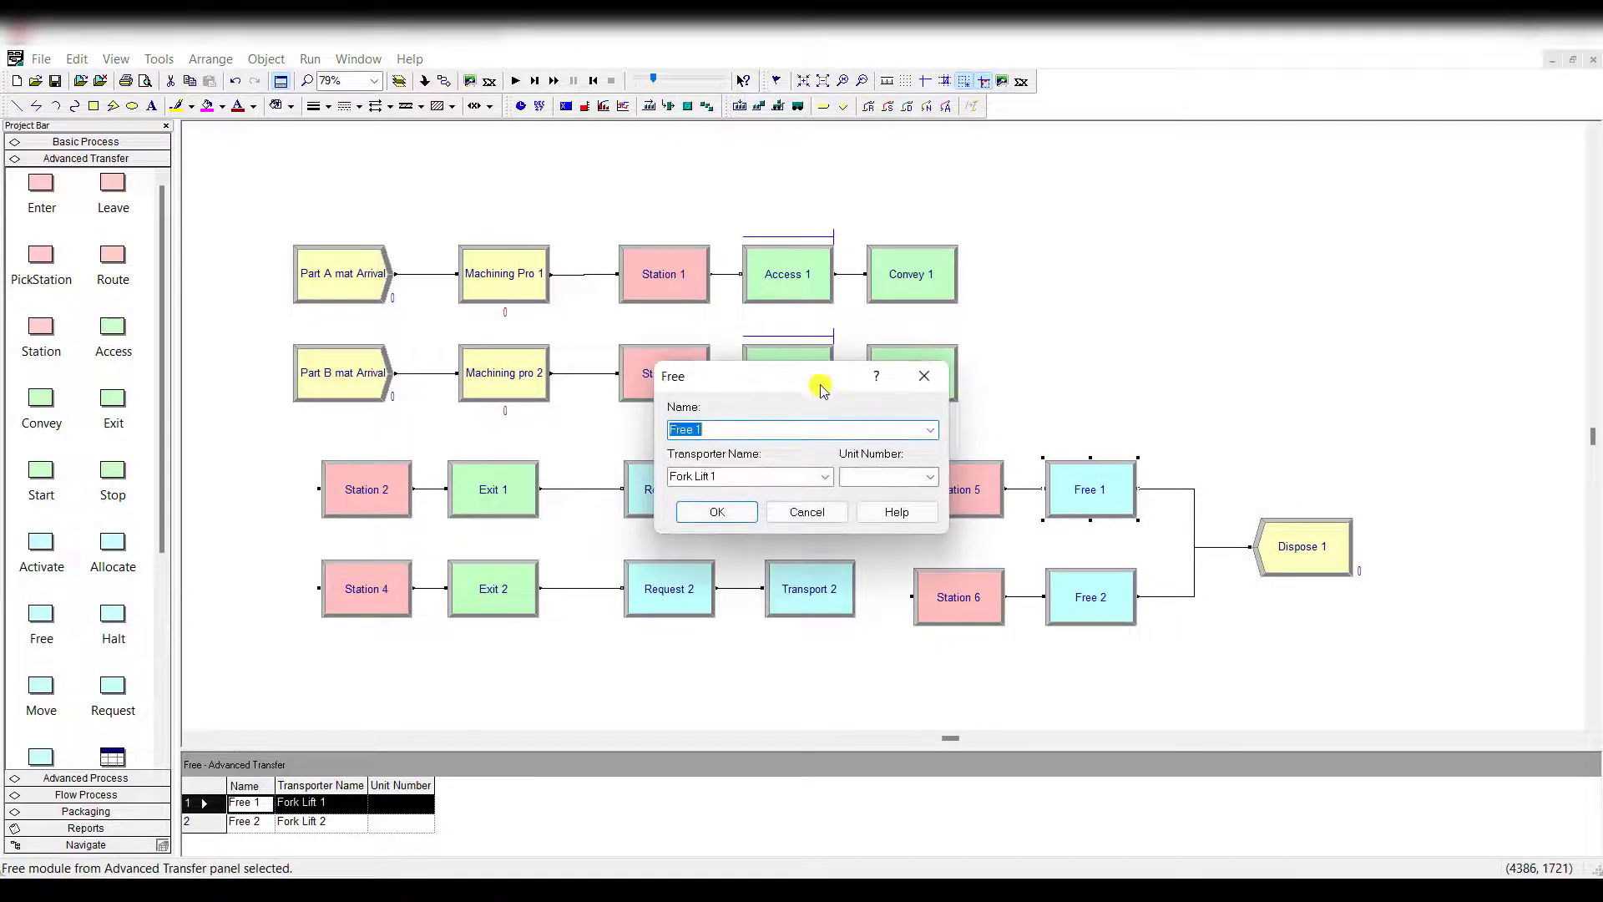
{"action": "left_click_drag", "start_coordinate": [820, 383], "coordinate": [1320, 381]}
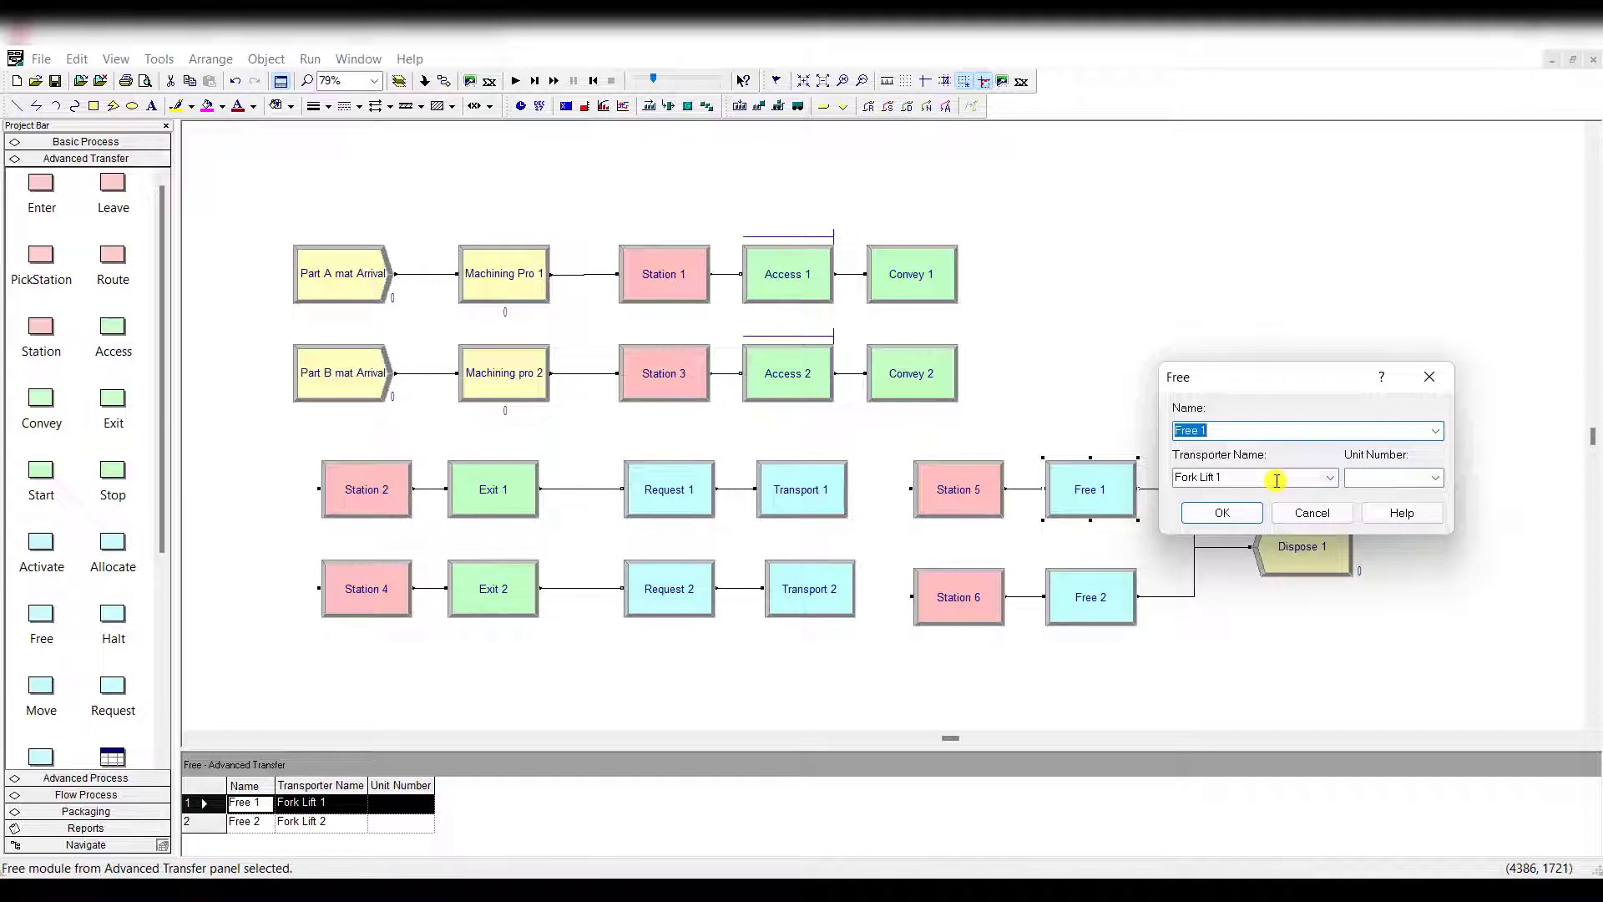
{"action": "left_click", "coordinate": [1222, 513]}
{"action": "double_click", "coordinate": [1104, 593]}
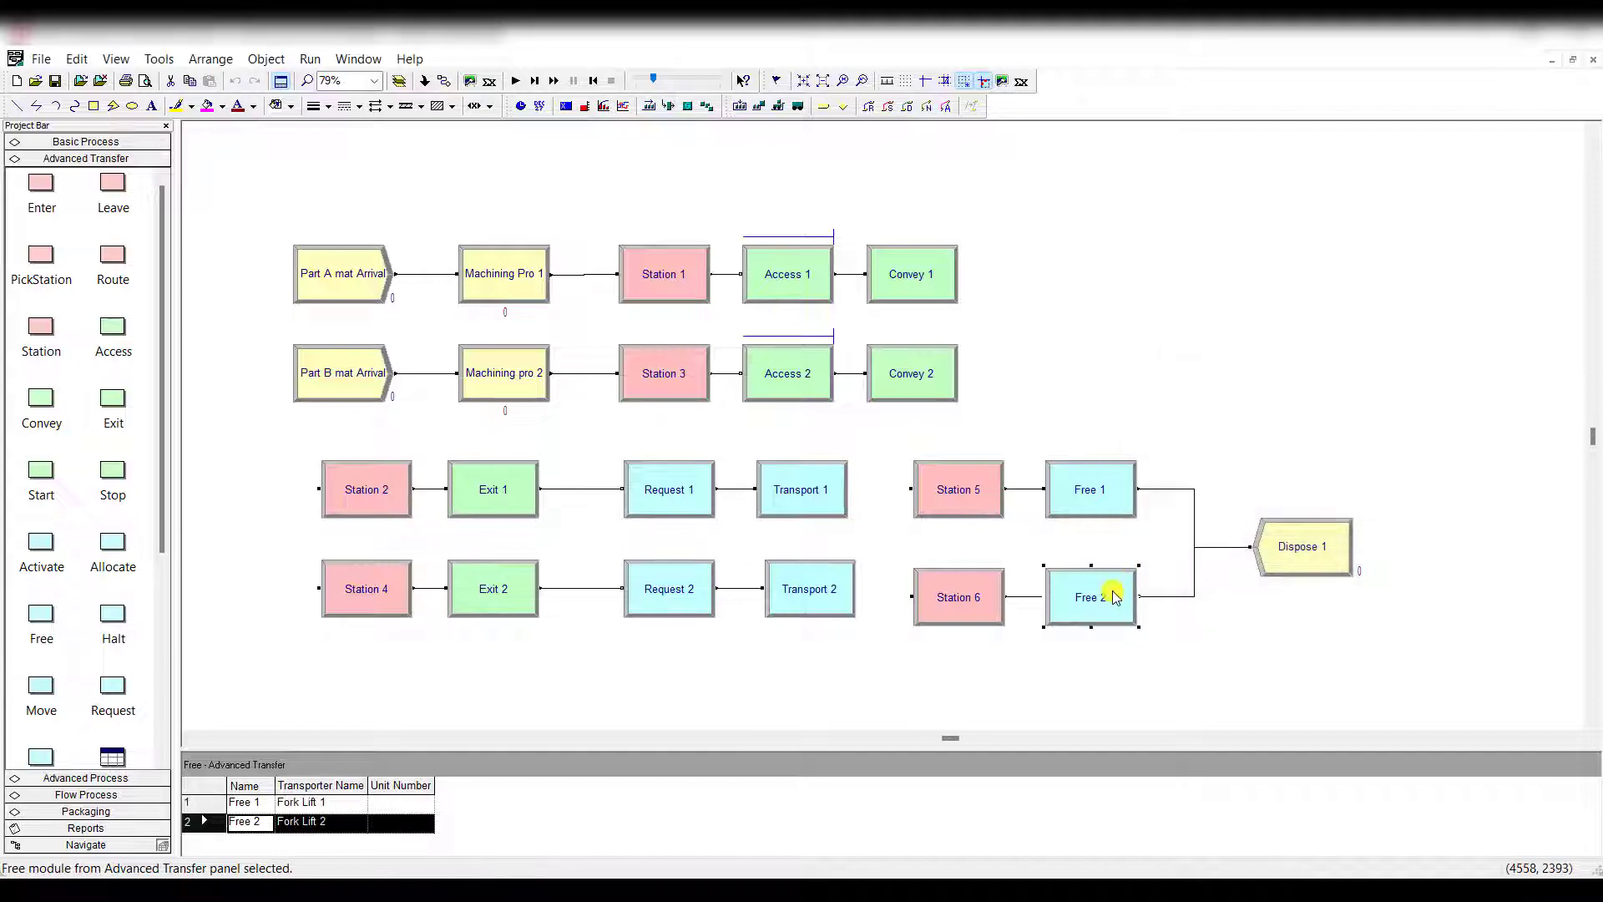
{"action": "left_click", "coordinate": [717, 512]}
{"action": "double_click", "coordinate": [1304, 551]}
{"action": "left_click", "coordinate": [747, 505]}
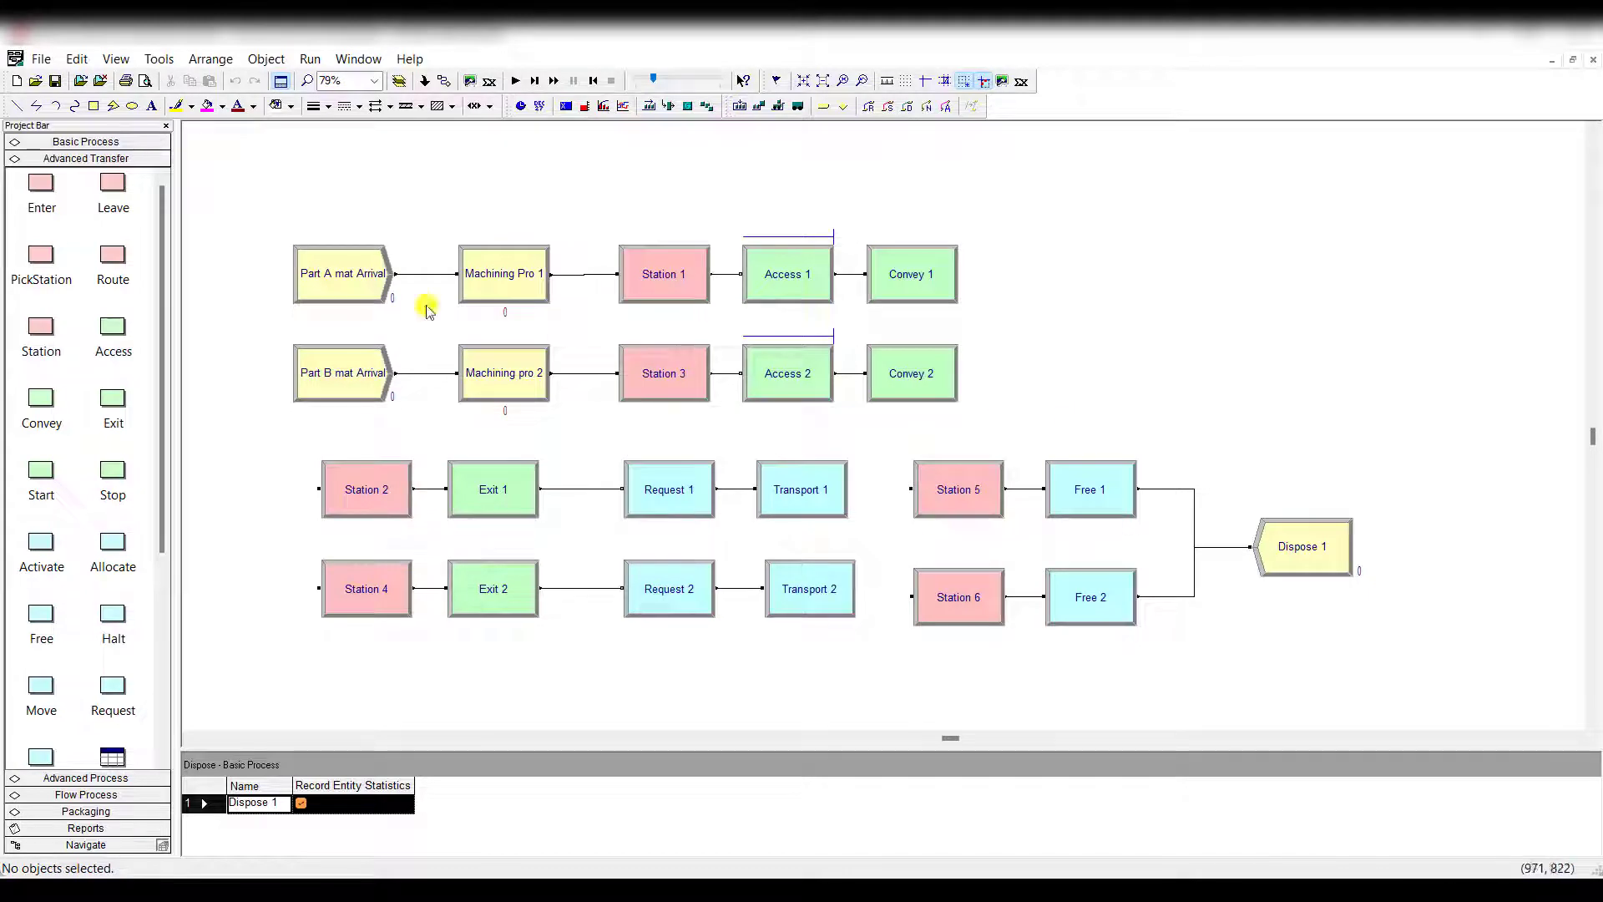
{"action": "left_click_drag", "start_coordinate": [258, 208], "coordinate": [1526, 688]}
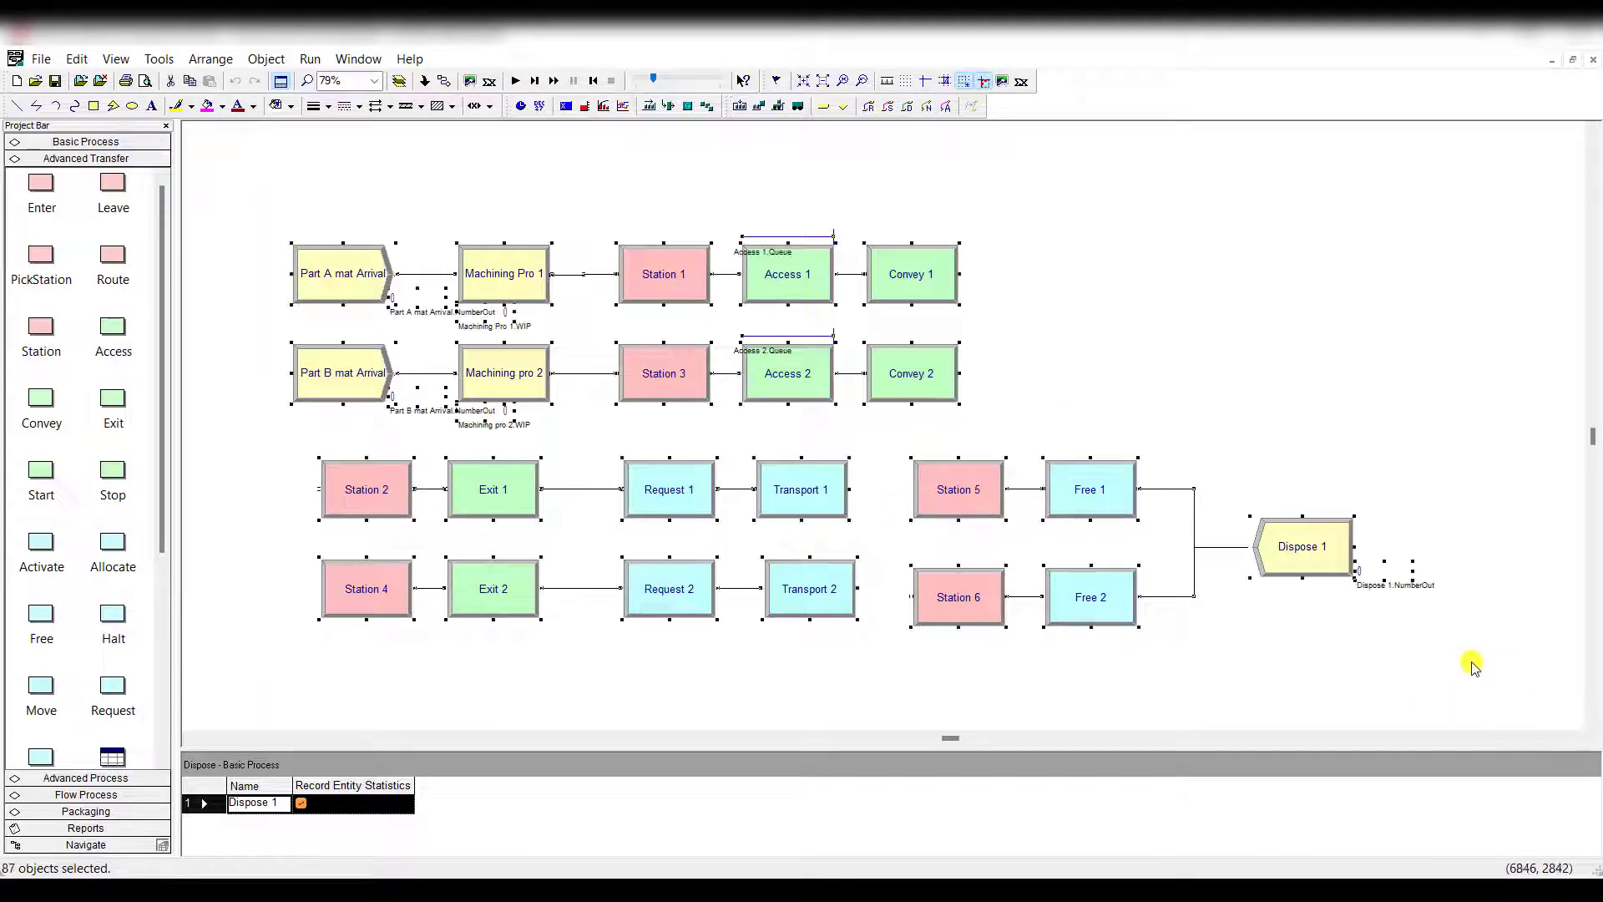
{"action": "left_click", "coordinate": [1452, 658]}
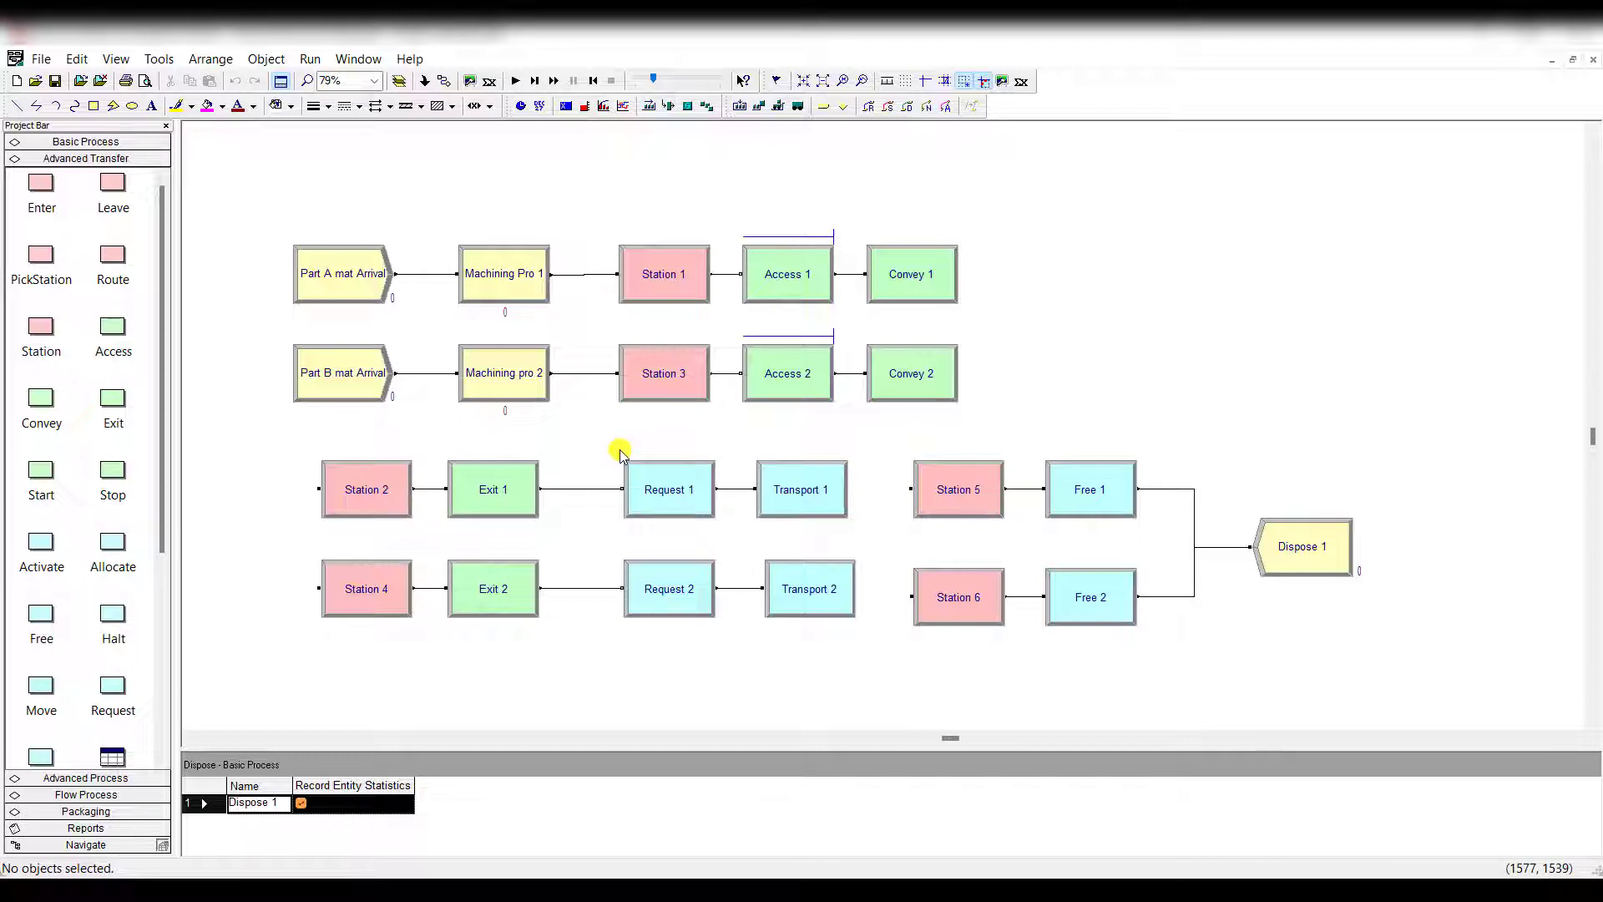
Run the simulation with the machine, conveyor and forklift animation above the flowchart in view.
{"action": "scroll", "coordinate": [620, 452], "scroll_direction": "up", "scroll_amount": 5}
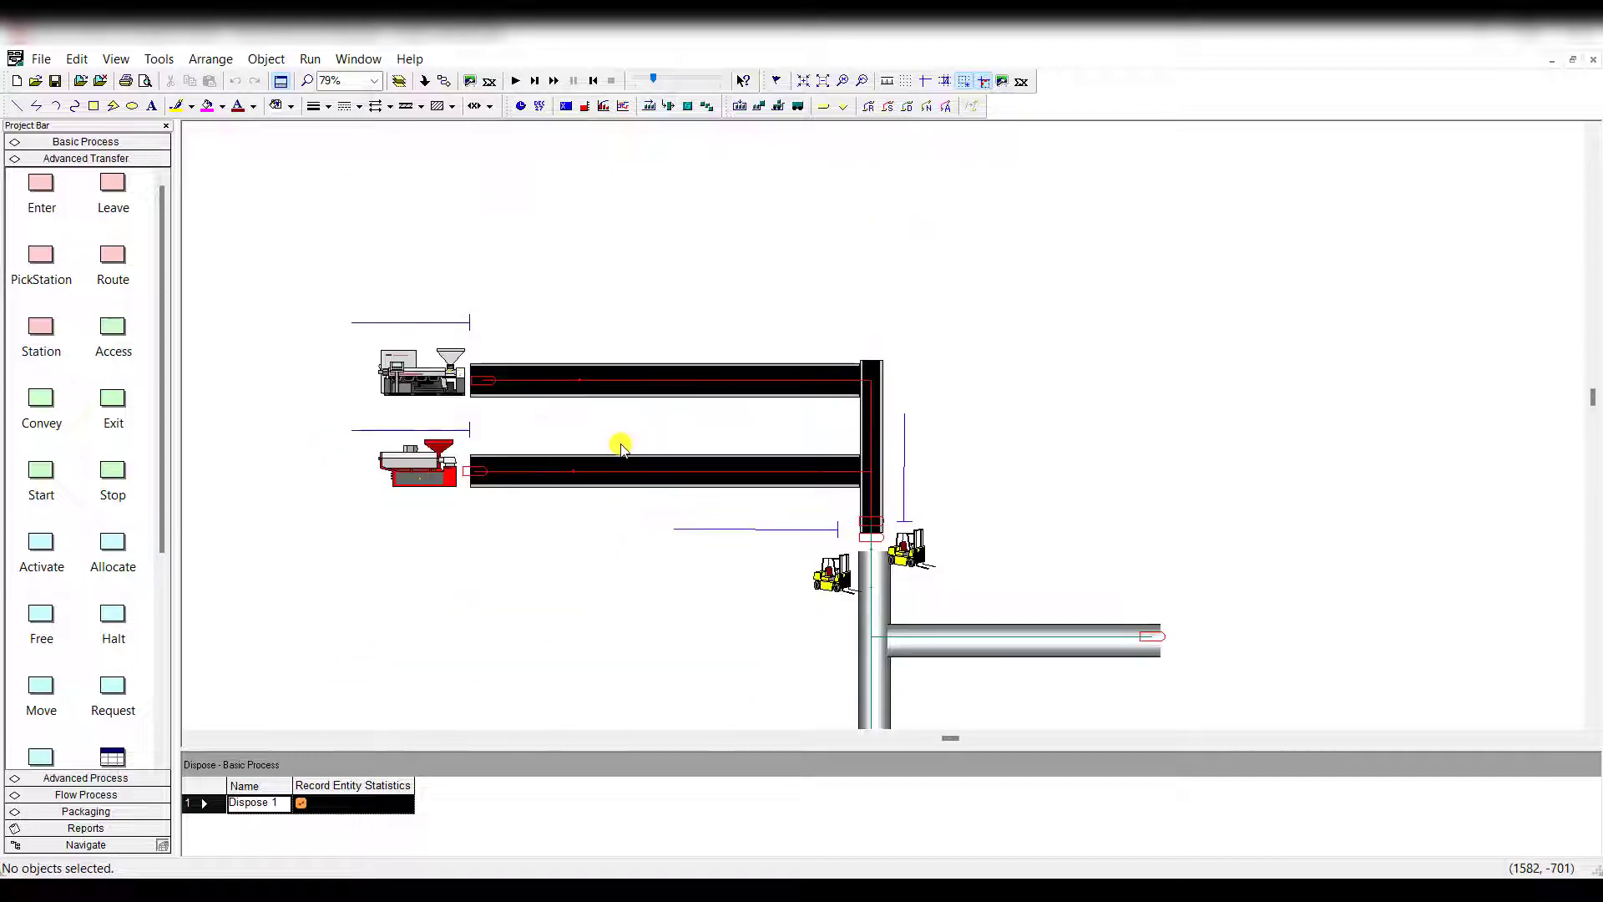
{"action": "scroll", "coordinate": [620, 448], "scroll_direction": "down", "scroll_amount": 1}
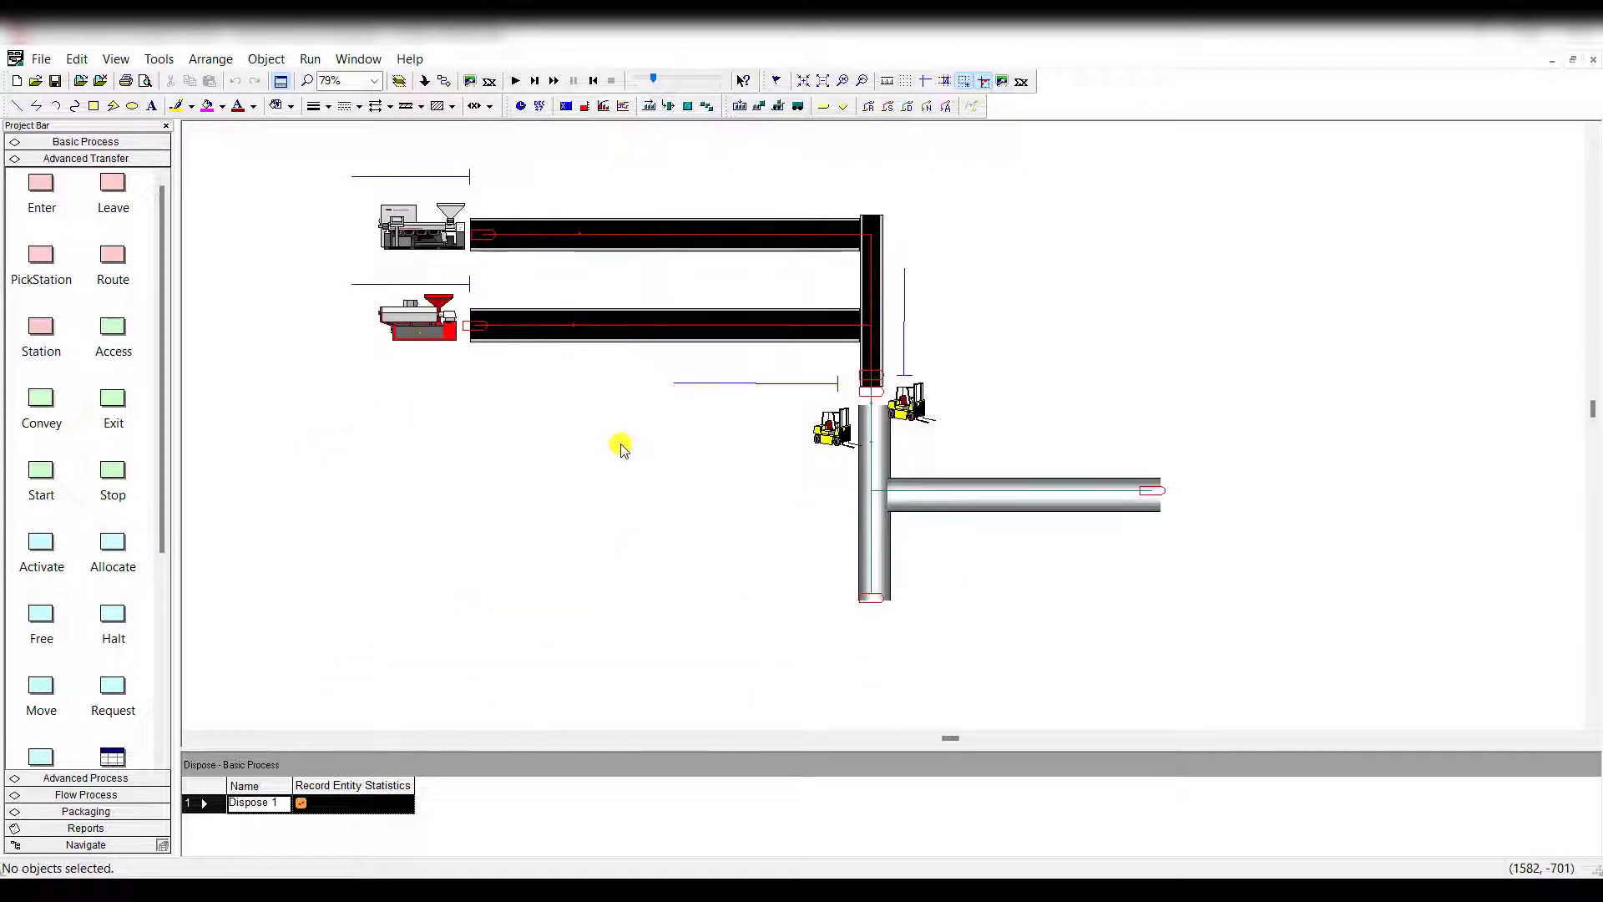
{"action": "left_click", "coordinate": [517, 81]}
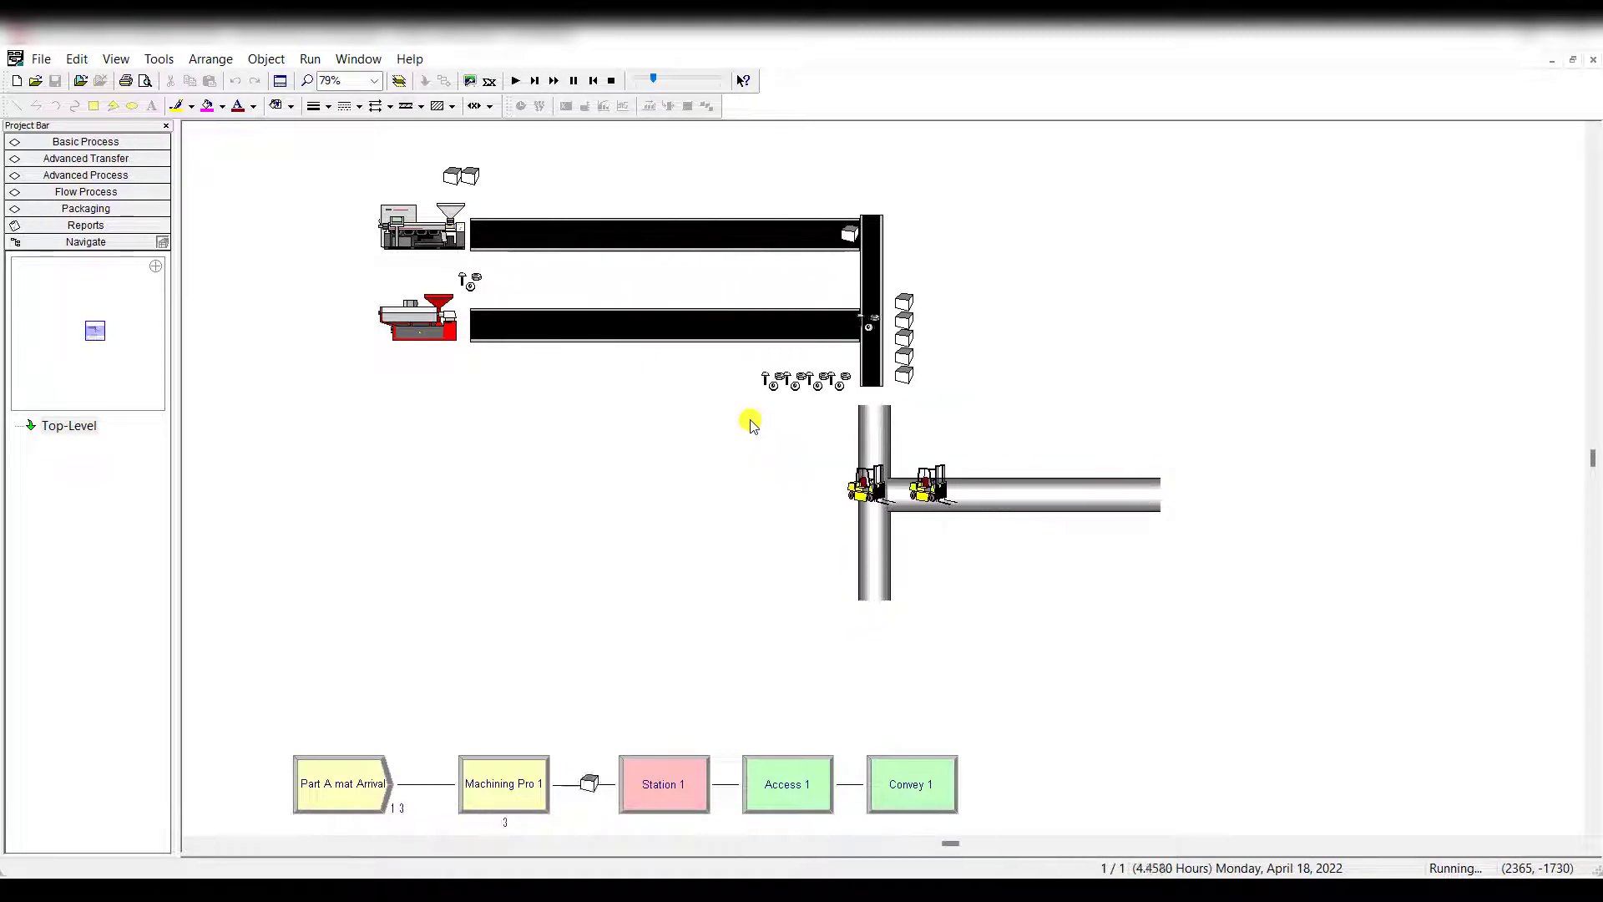
End the simulation run and switch to Arena Visual Designer to look over the existing 3D scene.
{"action": "left_click", "coordinate": [612, 80]}
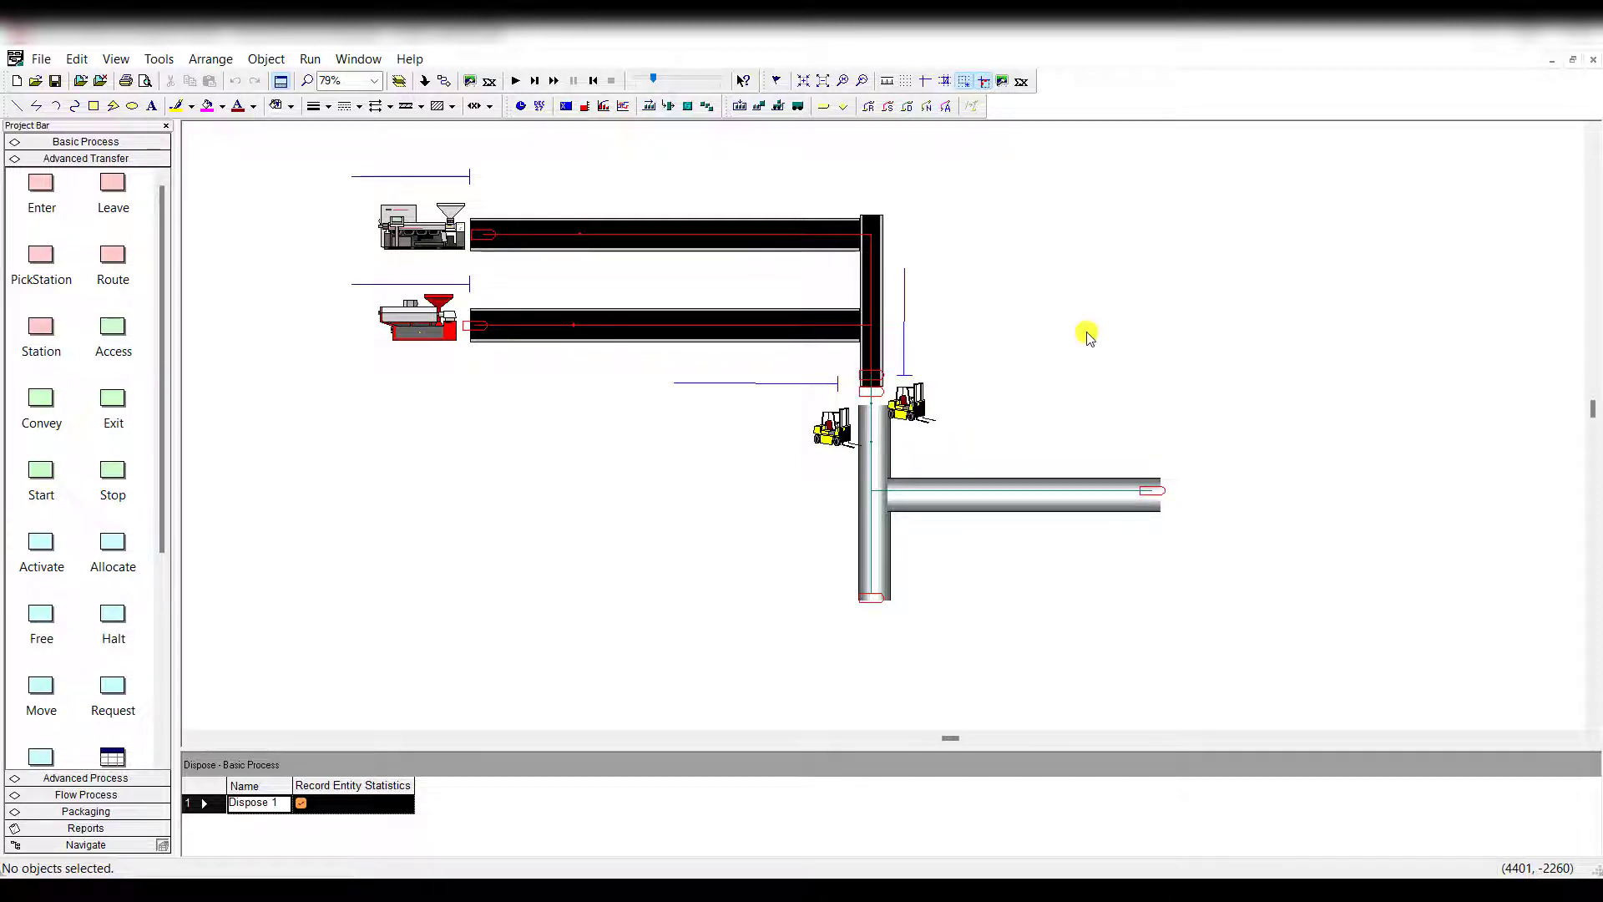
{"action": "scroll", "coordinate": [813, 386], "scroll_direction": "down", "scroll_amount": 10}
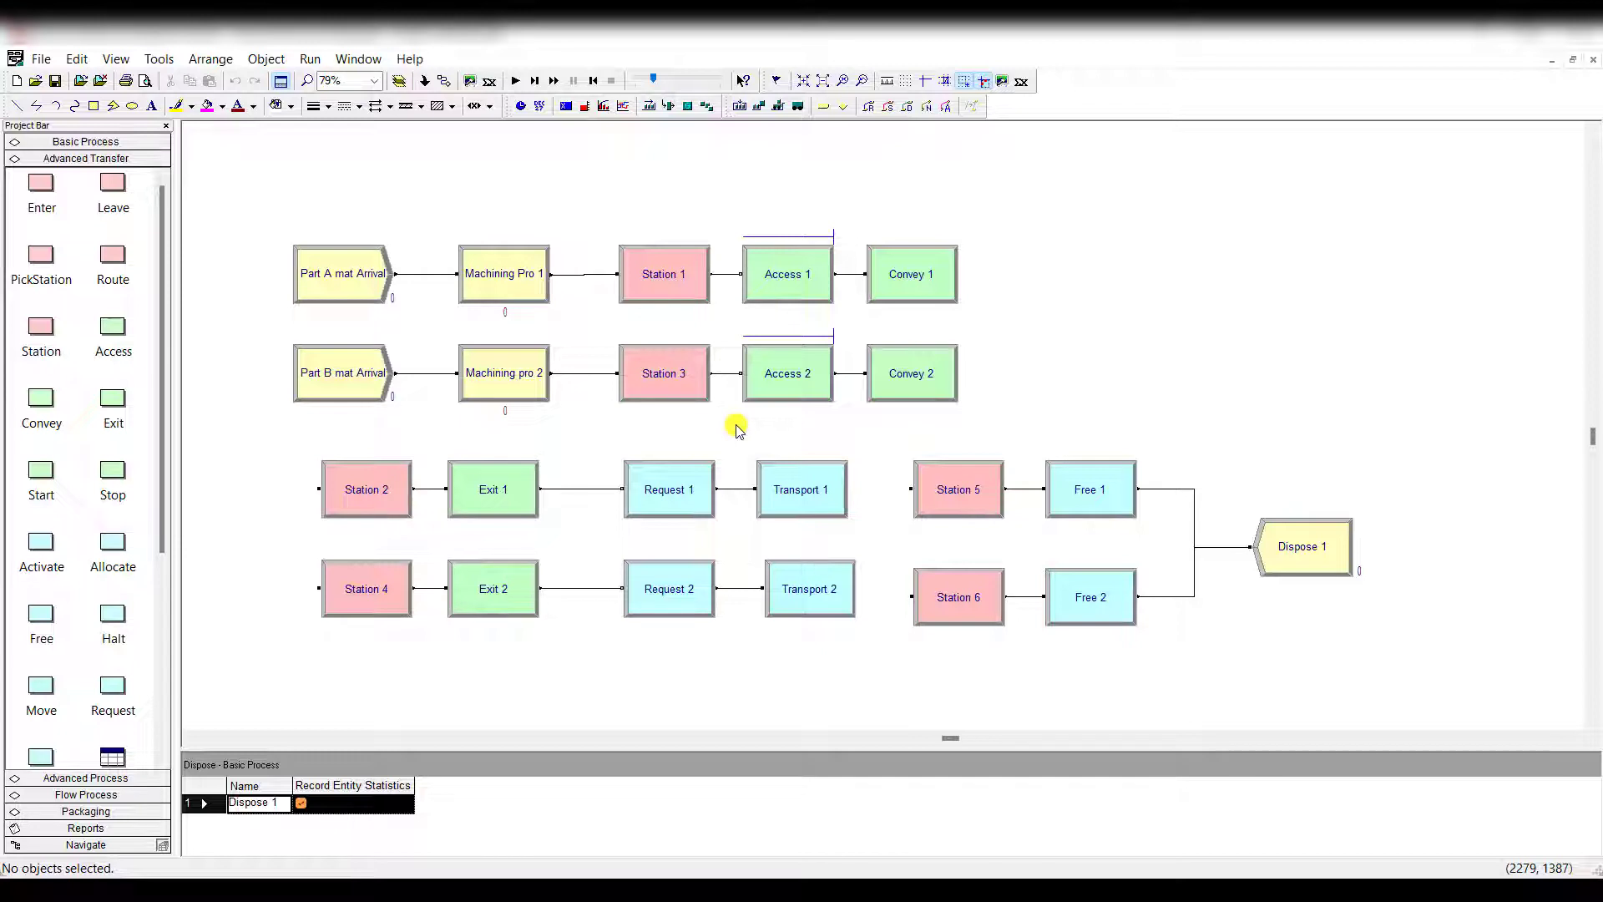
{"action": "left_click", "coordinate": [472, 83]}
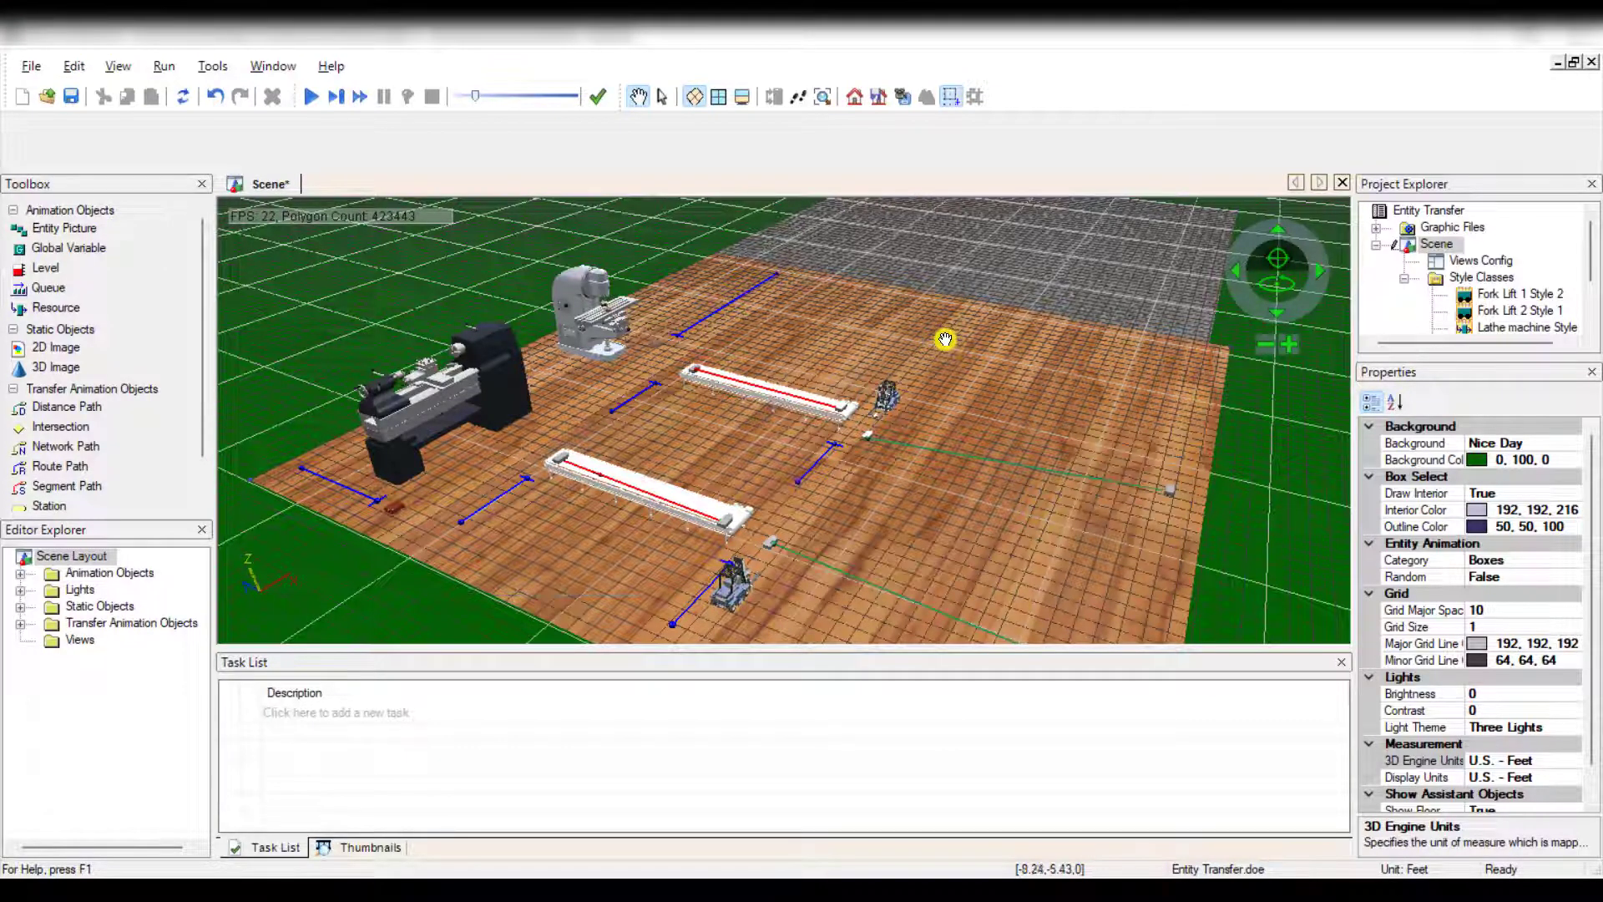
{"action": "left_click_drag", "start_coordinate": [941, 339], "coordinate": [962, 340]}
{"action": "left_click_drag", "start_coordinate": [835, 384], "coordinate": [785, 397]}
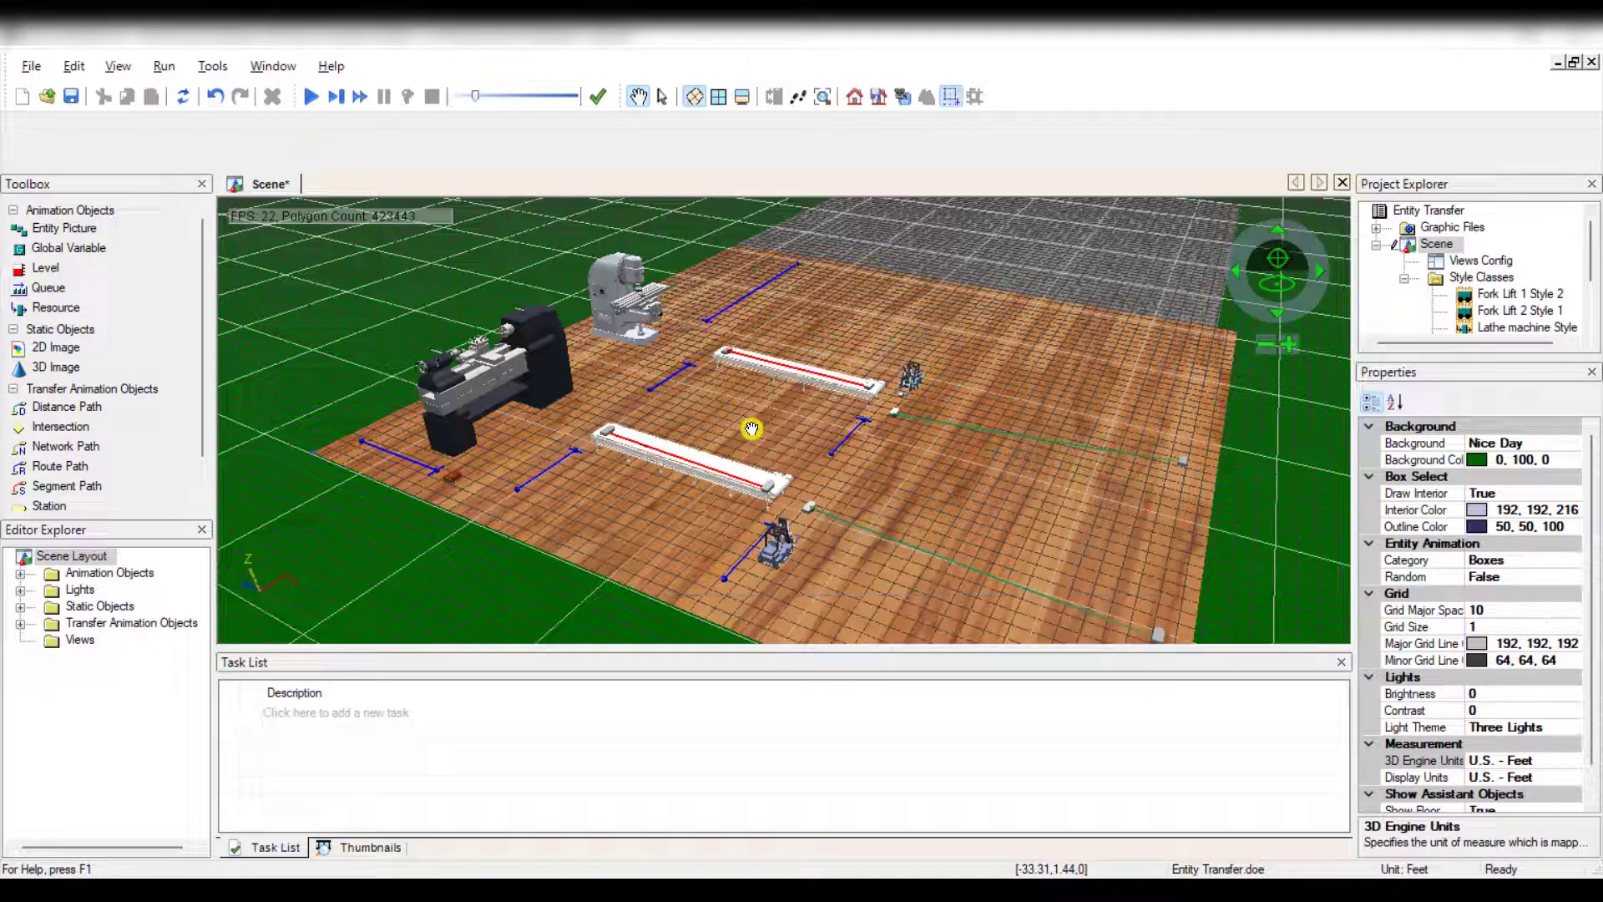
Create a 3D visualization project named 3D visualization 2 with a new Arena model, saving the changes to Entity Transfer.
{"action": "left_click", "coordinate": [21, 98]}
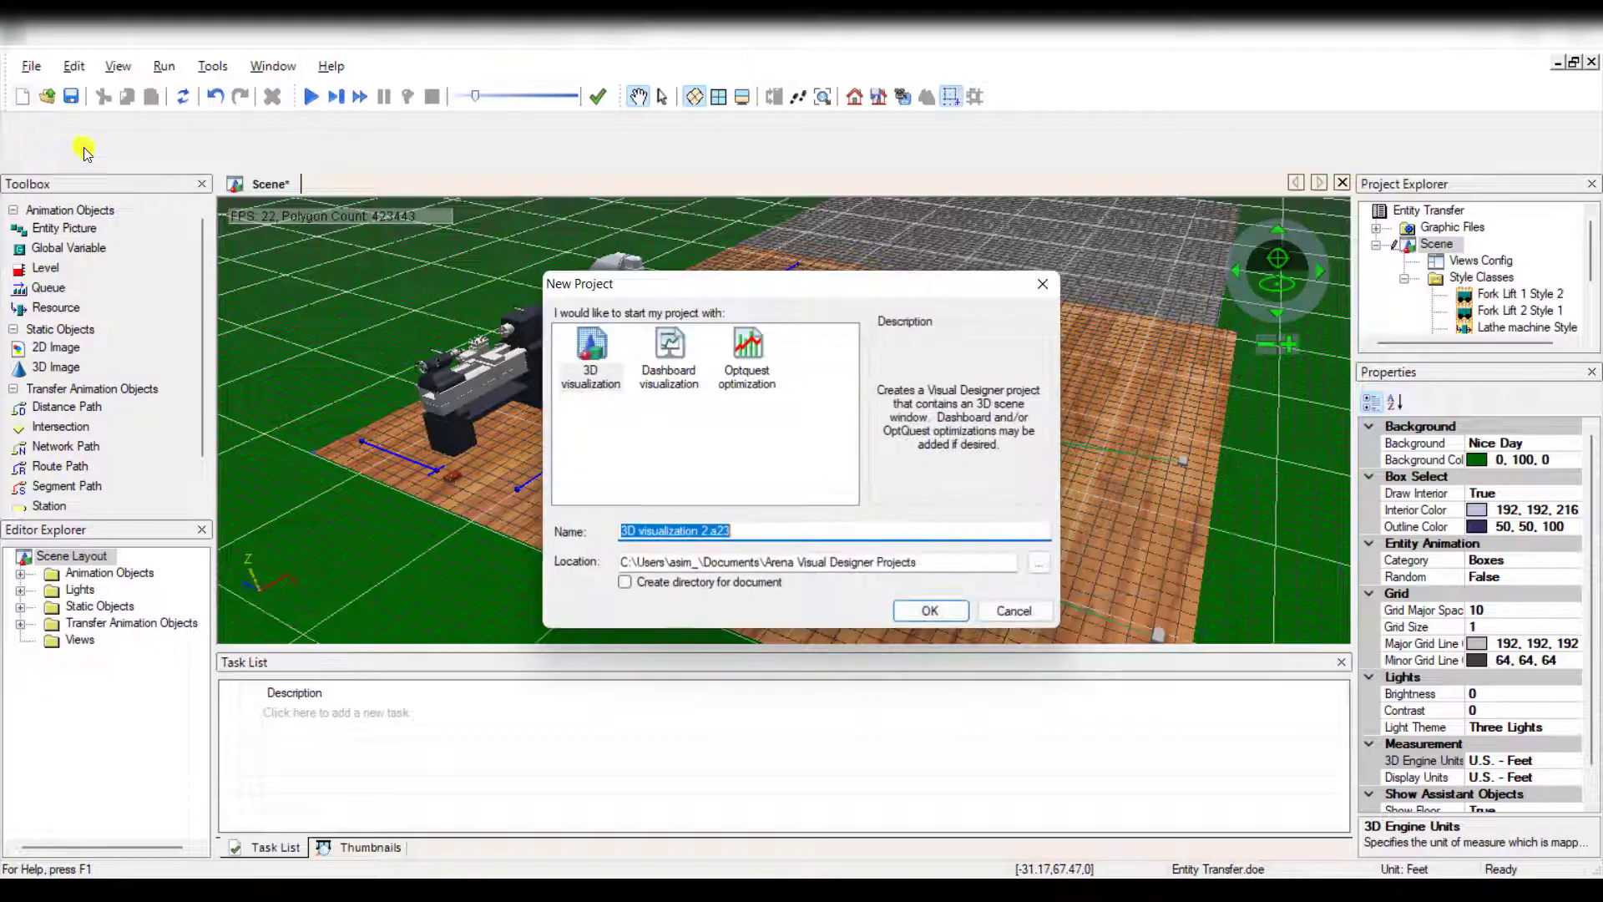
{"action": "left_click", "coordinate": [608, 384]}
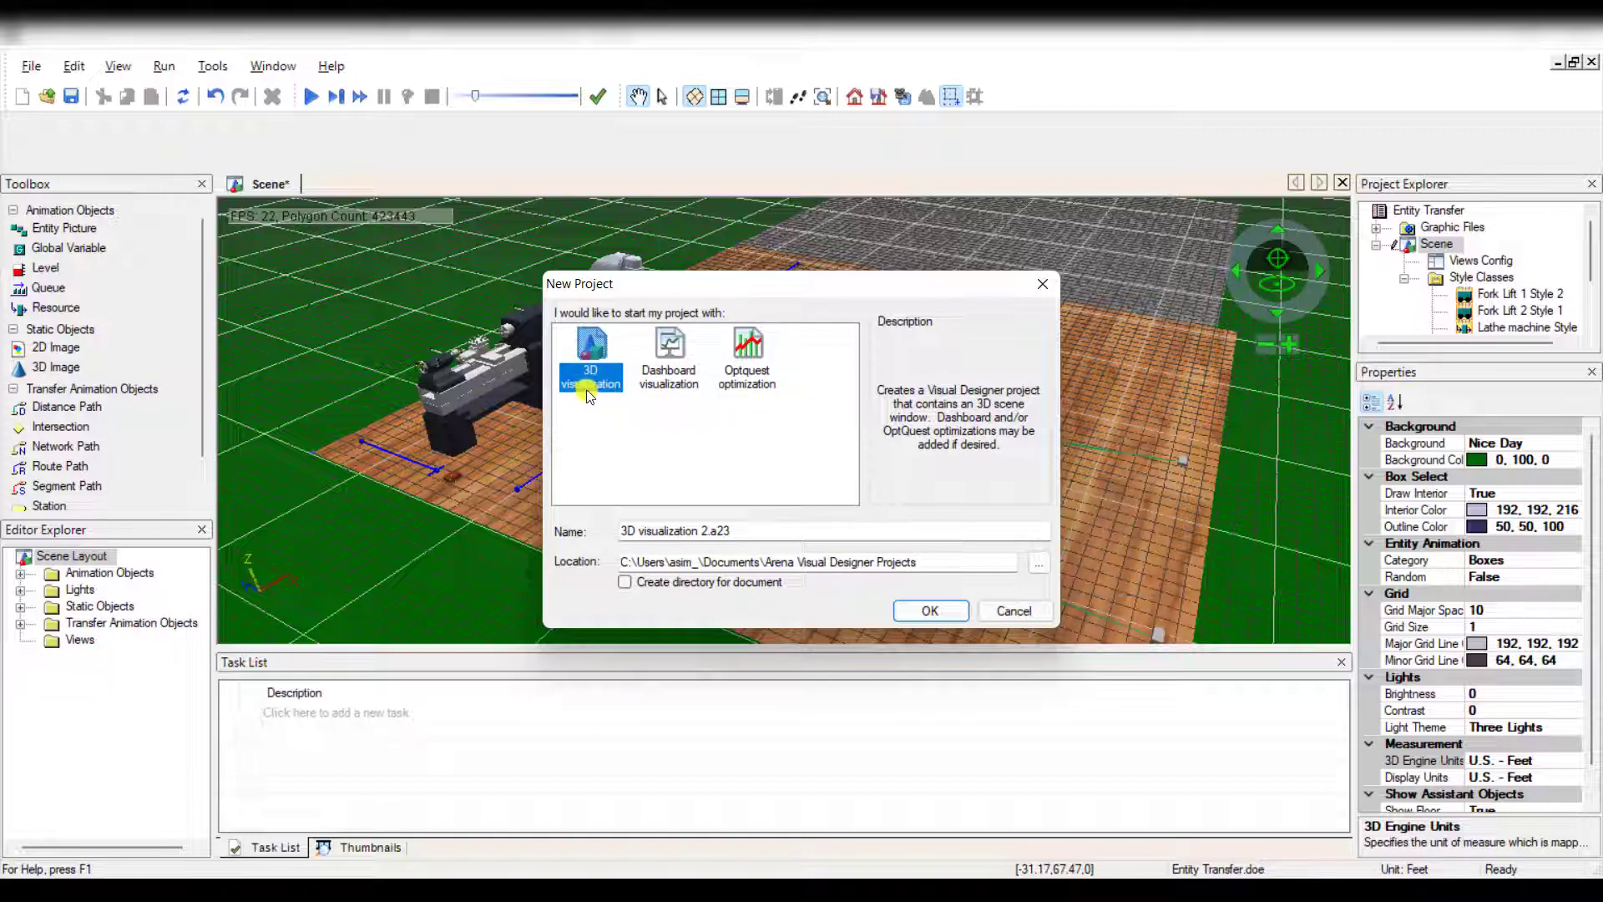
{"action": "left_click", "coordinate": [919, 609]}
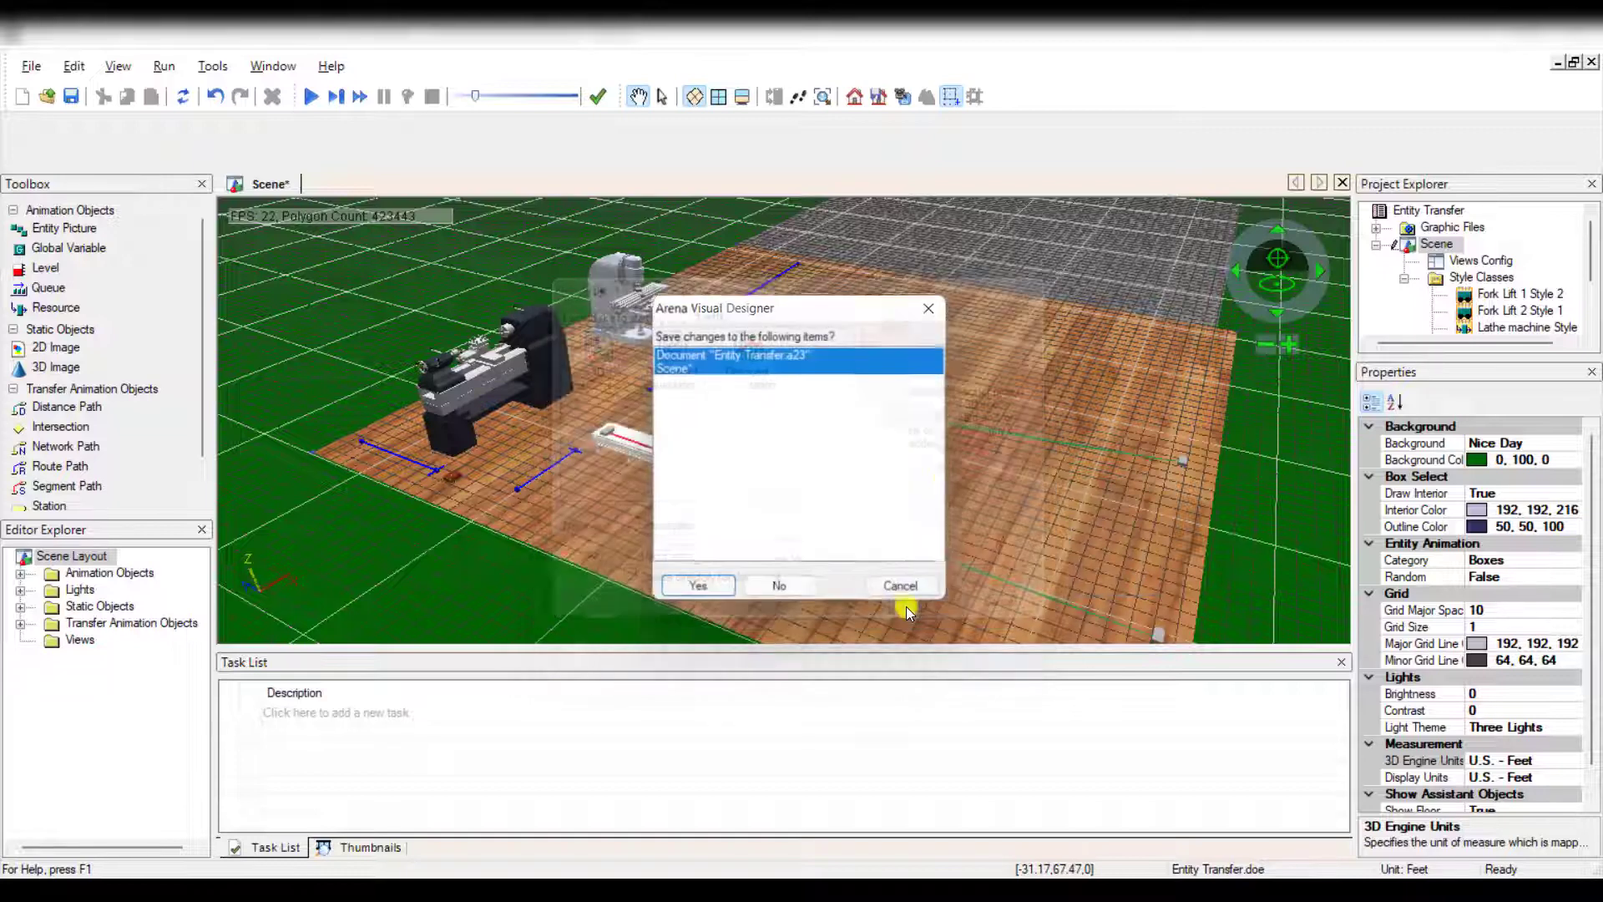
{"action": "left_click", "coordinate": [710, 598]}
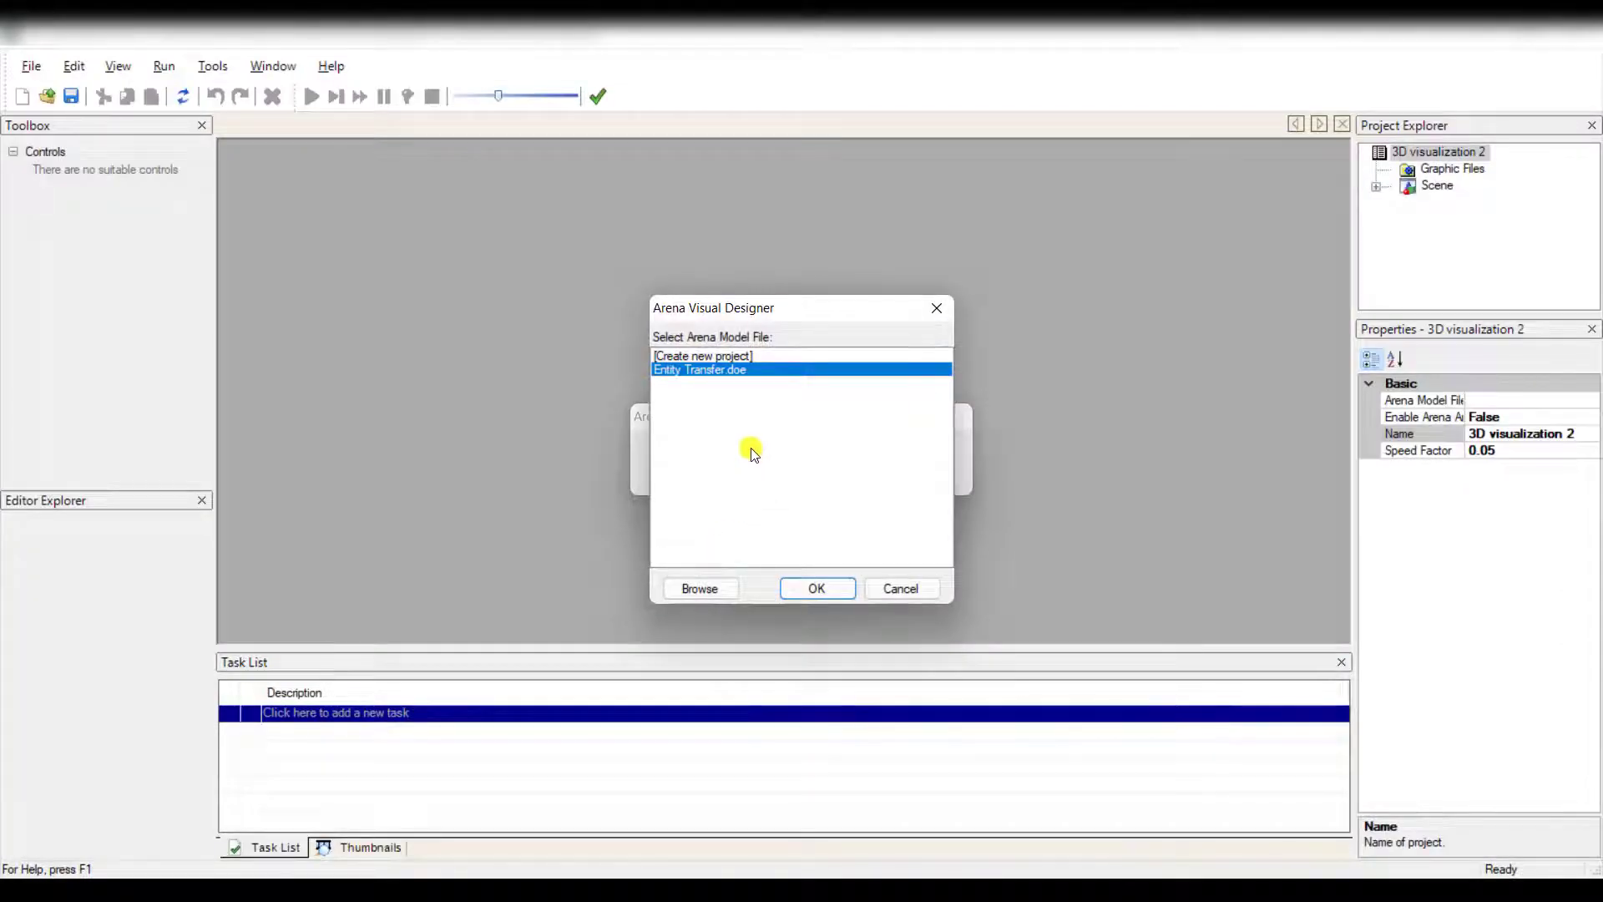
{"action": "left_click", "coordinate": [740, 357]}
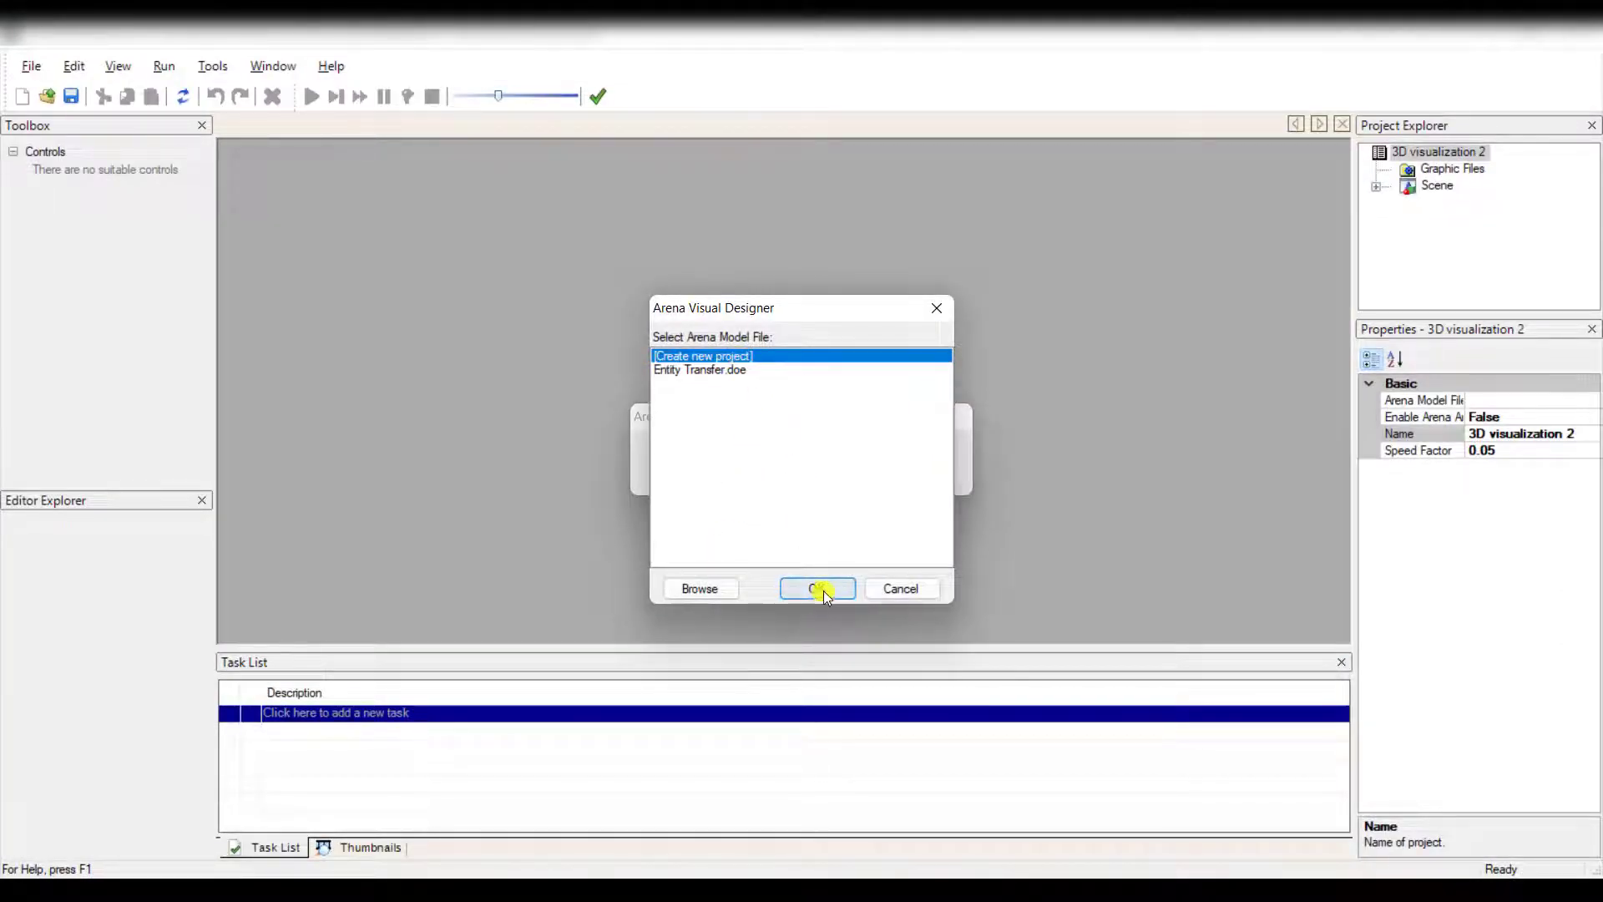
{"action": "left_click", "coordinate": [820, 589]}
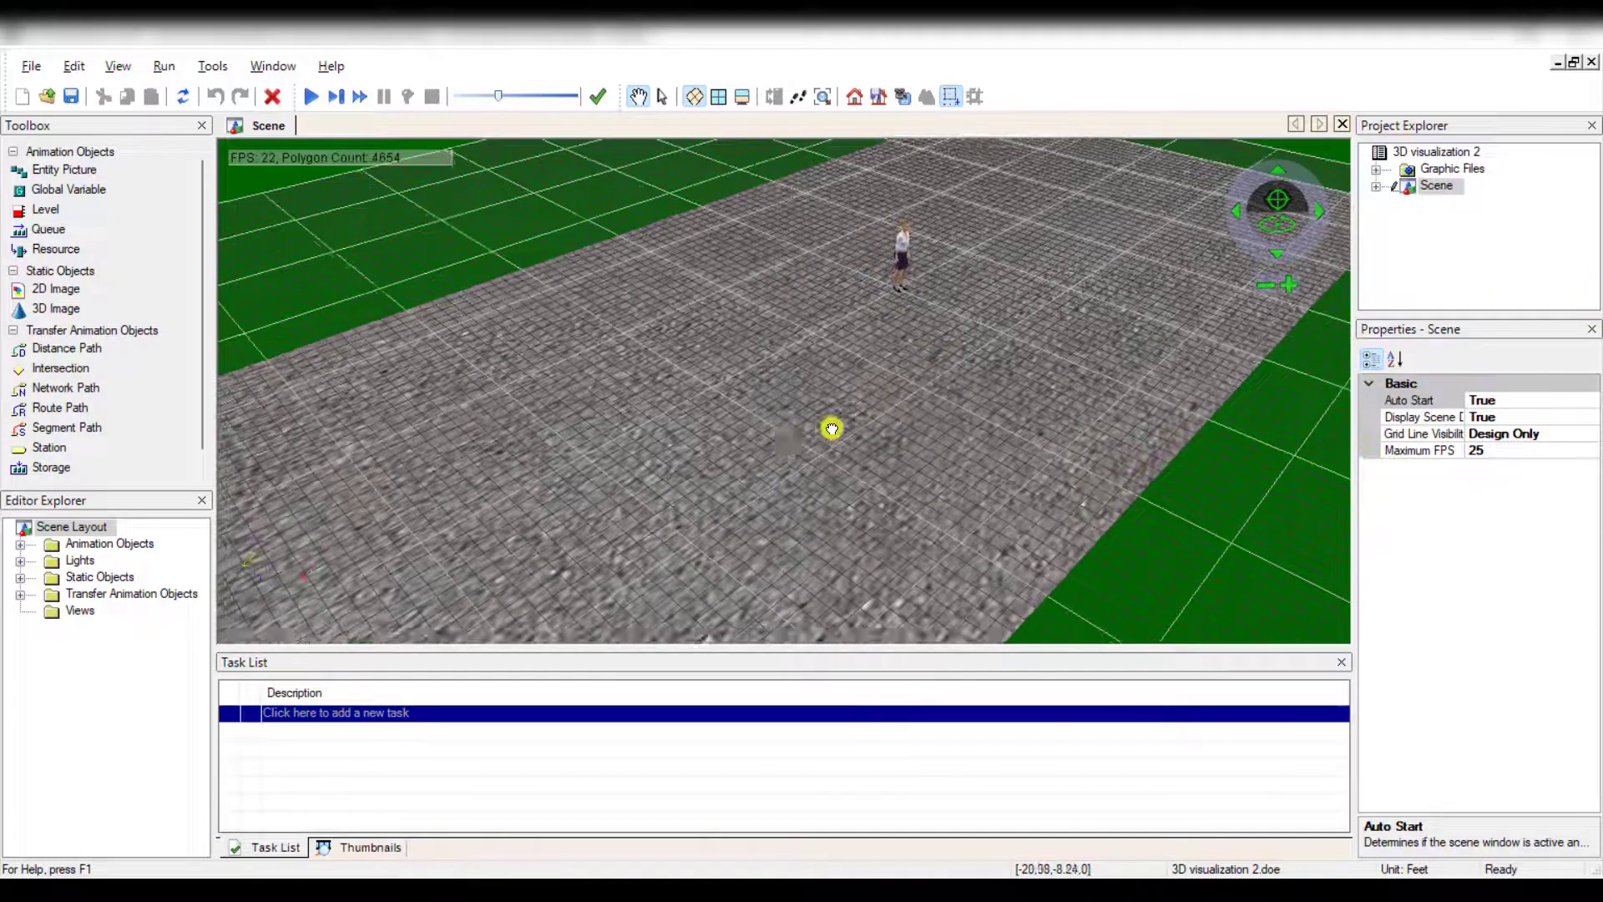
Delete the standing woman reference object from the new 3D scene.
{"action": "mouse_move", "coordinate": [832, 428]}
{"action": "left_mouse_down"}
{"action": "mouse_move", "coordinate": [898, 398]}
{"action": "mouse_move", "coordinate": [834, 412]}
{"action": "mouse_move", "coordinate": [843, 447]}
{"action": "mouse_move", "coordinate": [859, 443]}
{"action": "left_mouse_up"}
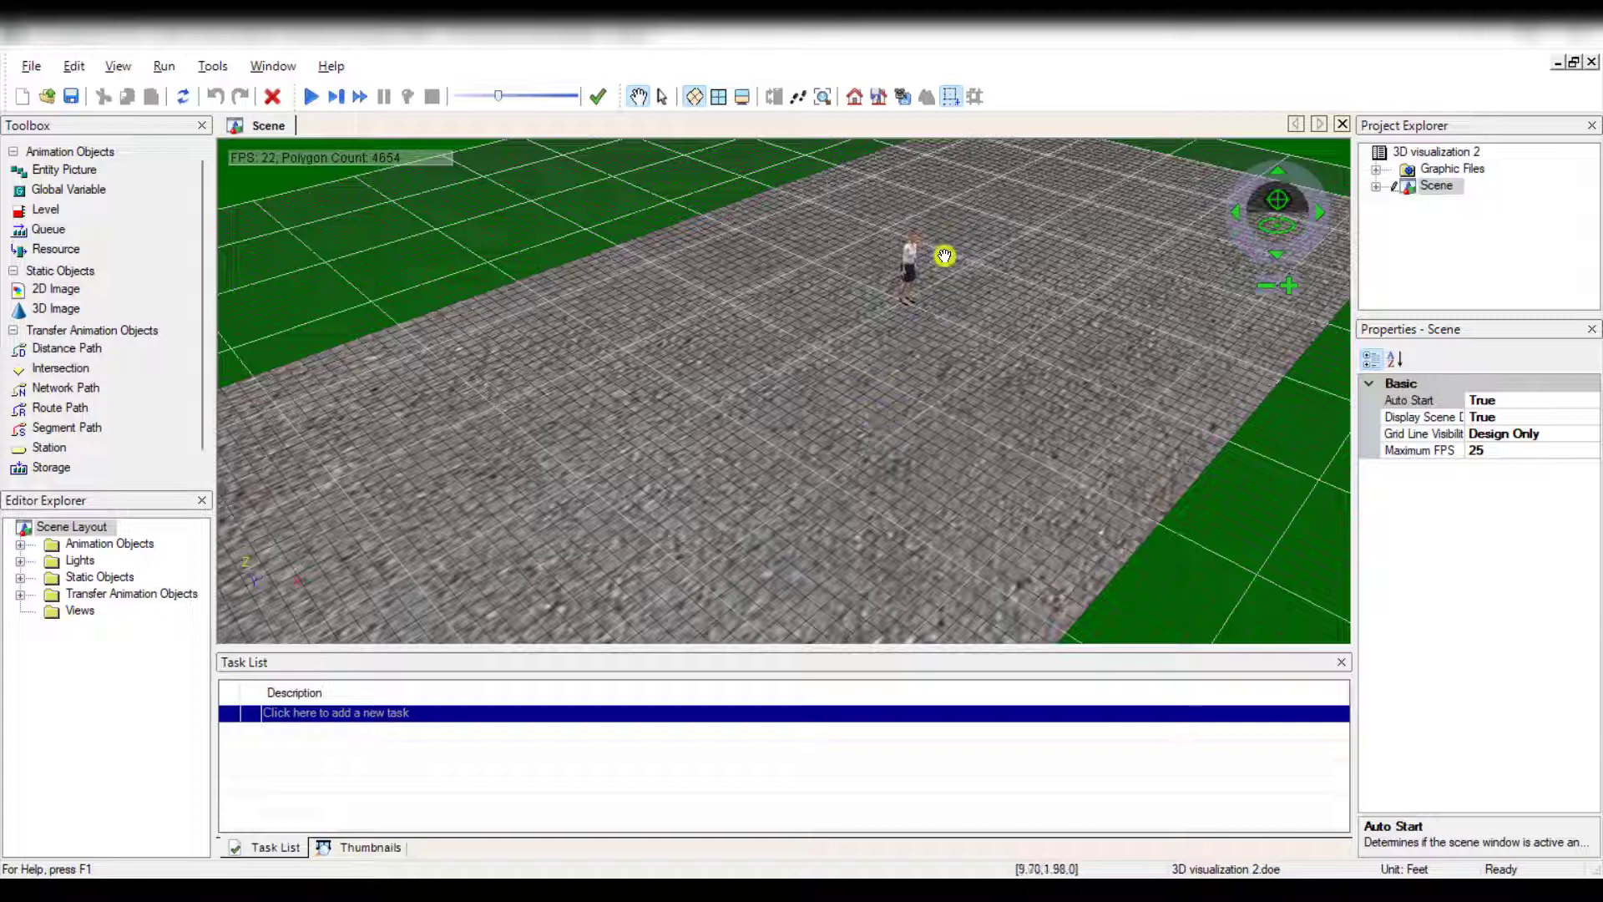
{"action": "left_click", "coordinate": [664, 97]}
{"action": "left_click", "coordinate": [909, 259]}
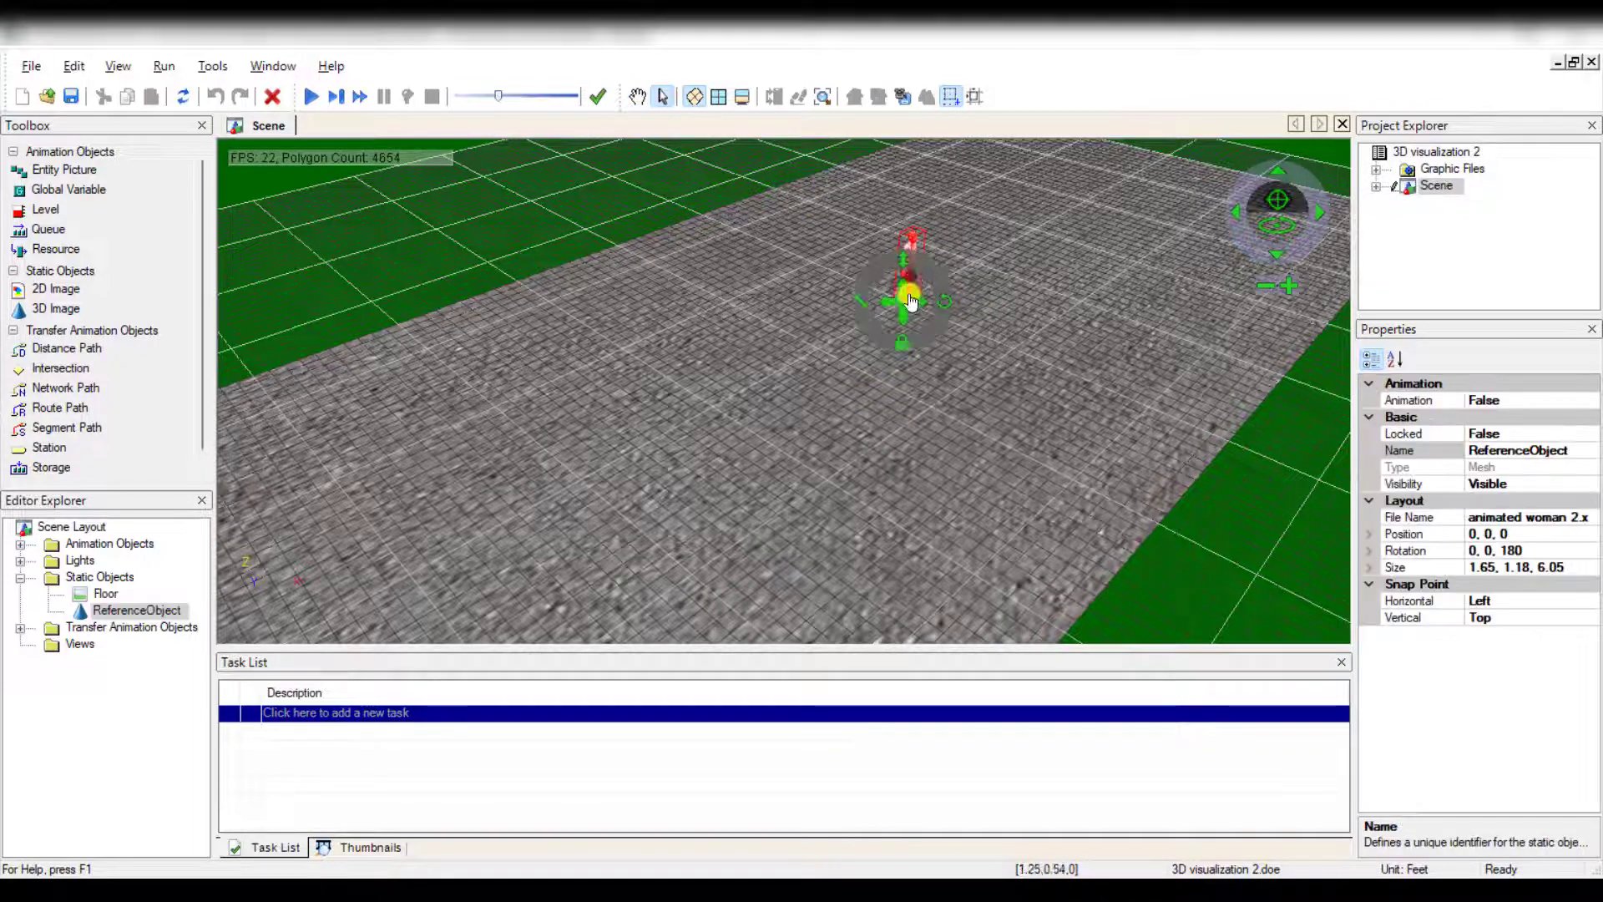
{"action": "key", "text": "Delete"}
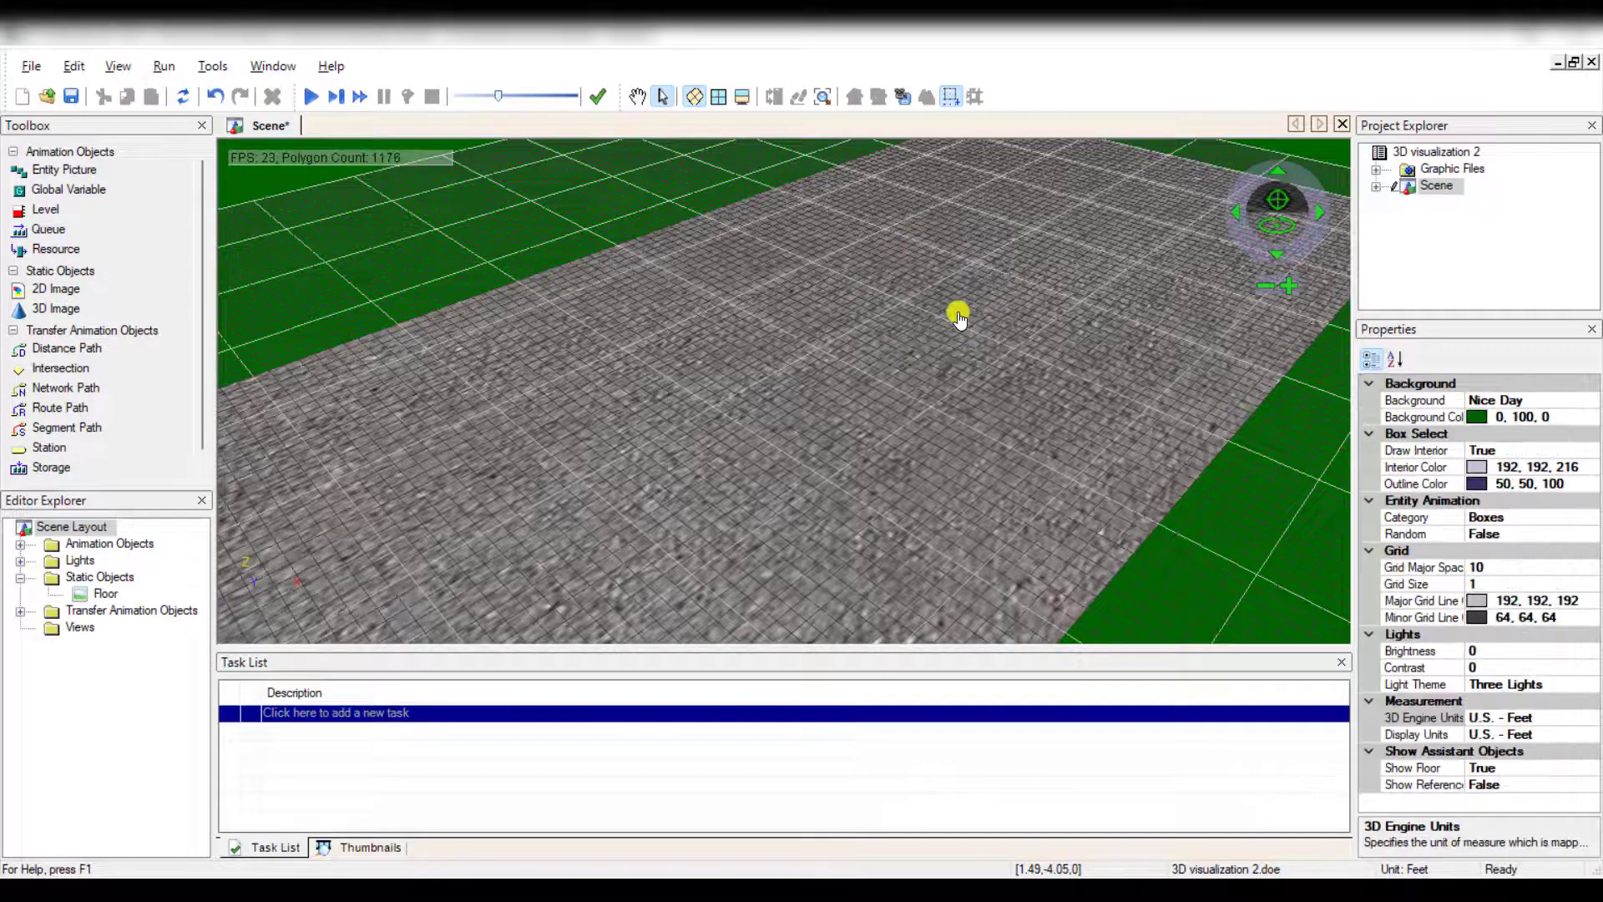
{"action": "left_click", "coordinate": [610, 413]}
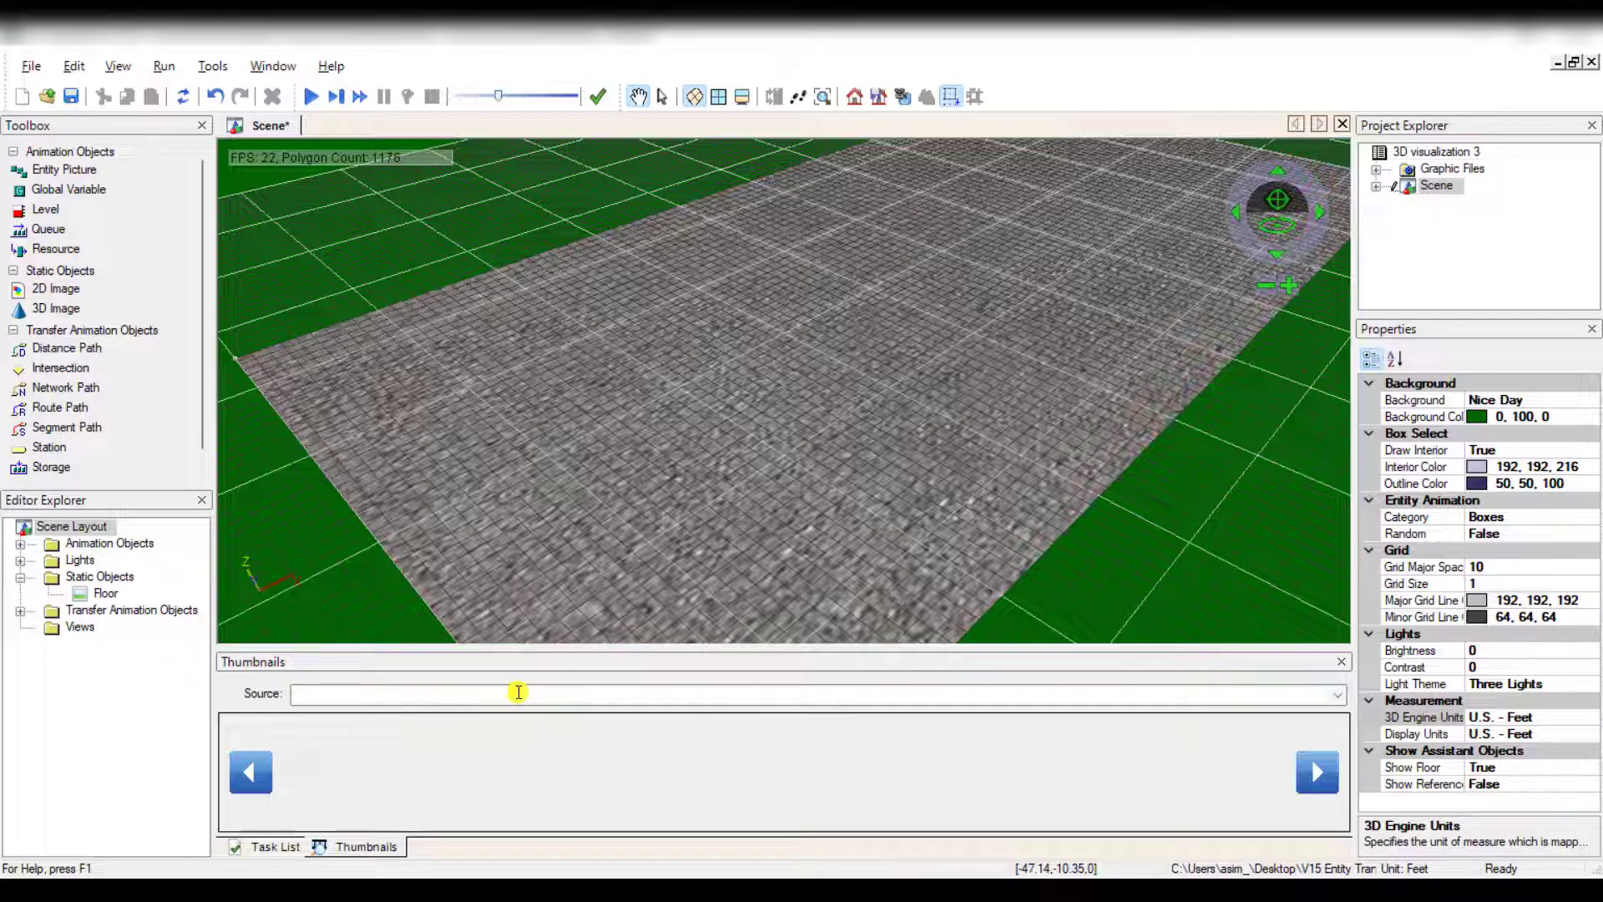
Check the available tool windows and load Library Textures as the thumbnails source.
{"action": "left_click", "coordinate": [118, 69]}
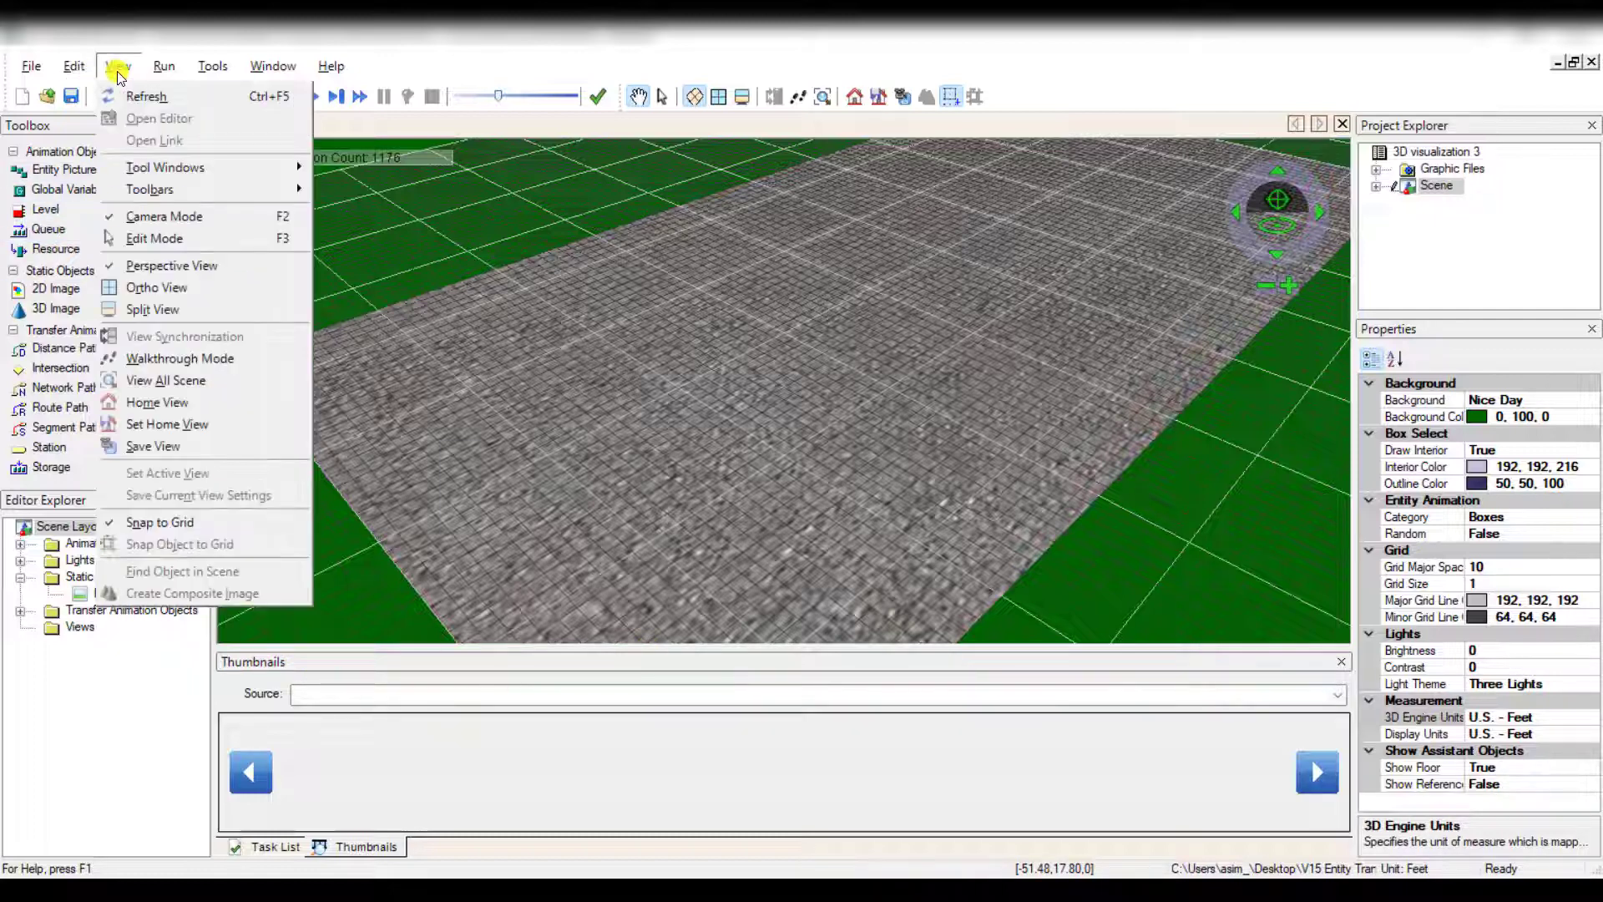
{"action": "mouse_move", "coordinate": [244, 167]}
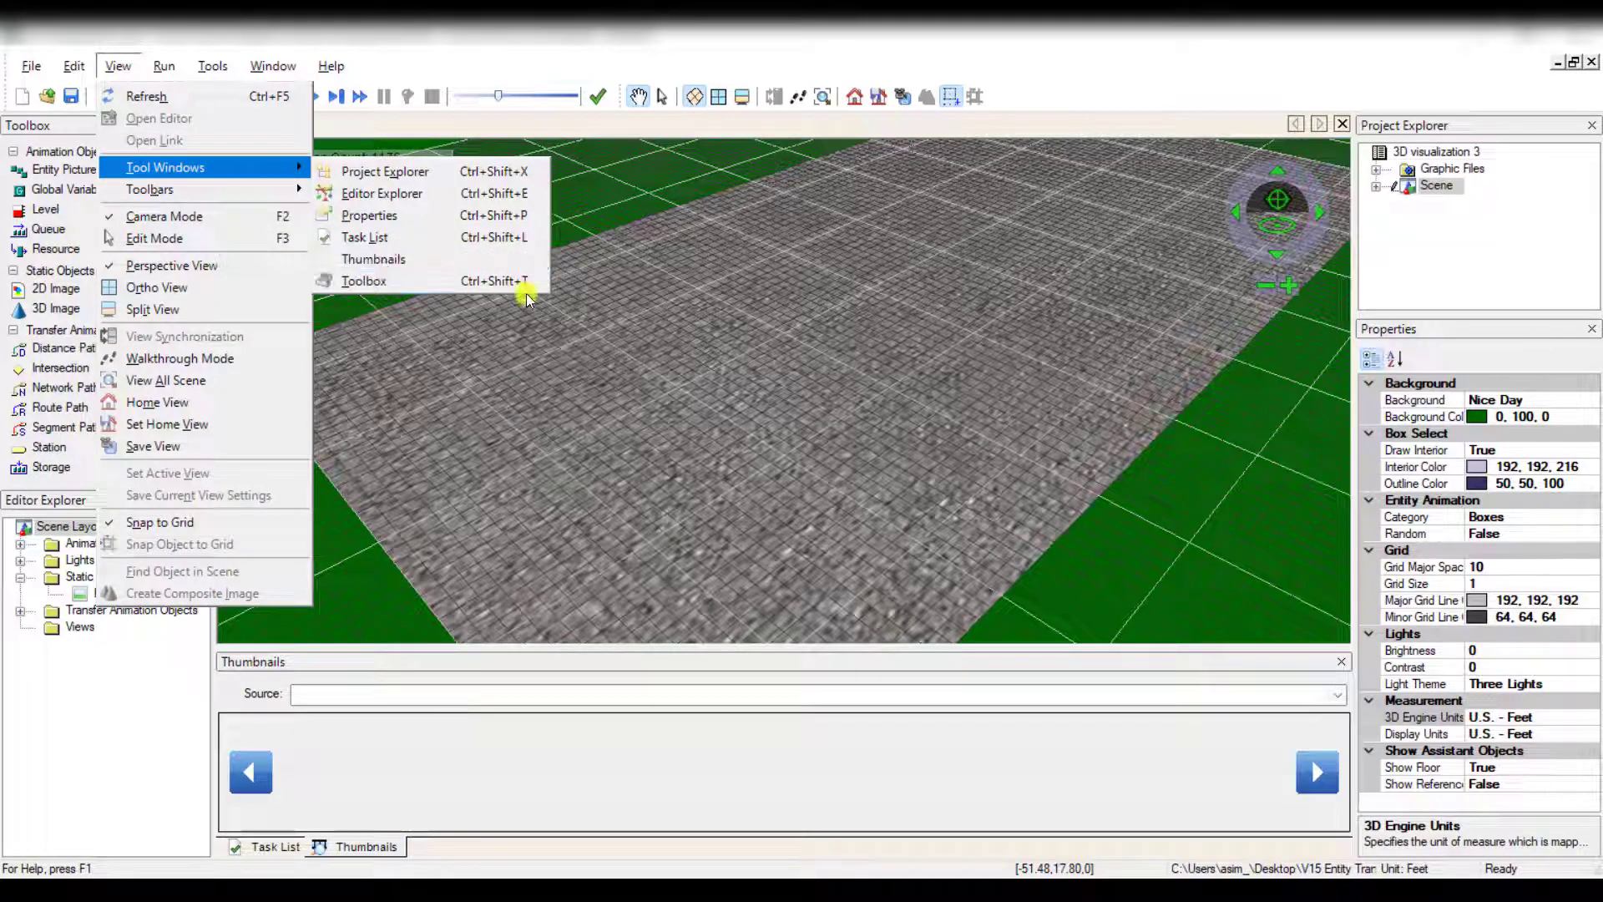
{"action": "left_click", "coordinate": [984, 702]}
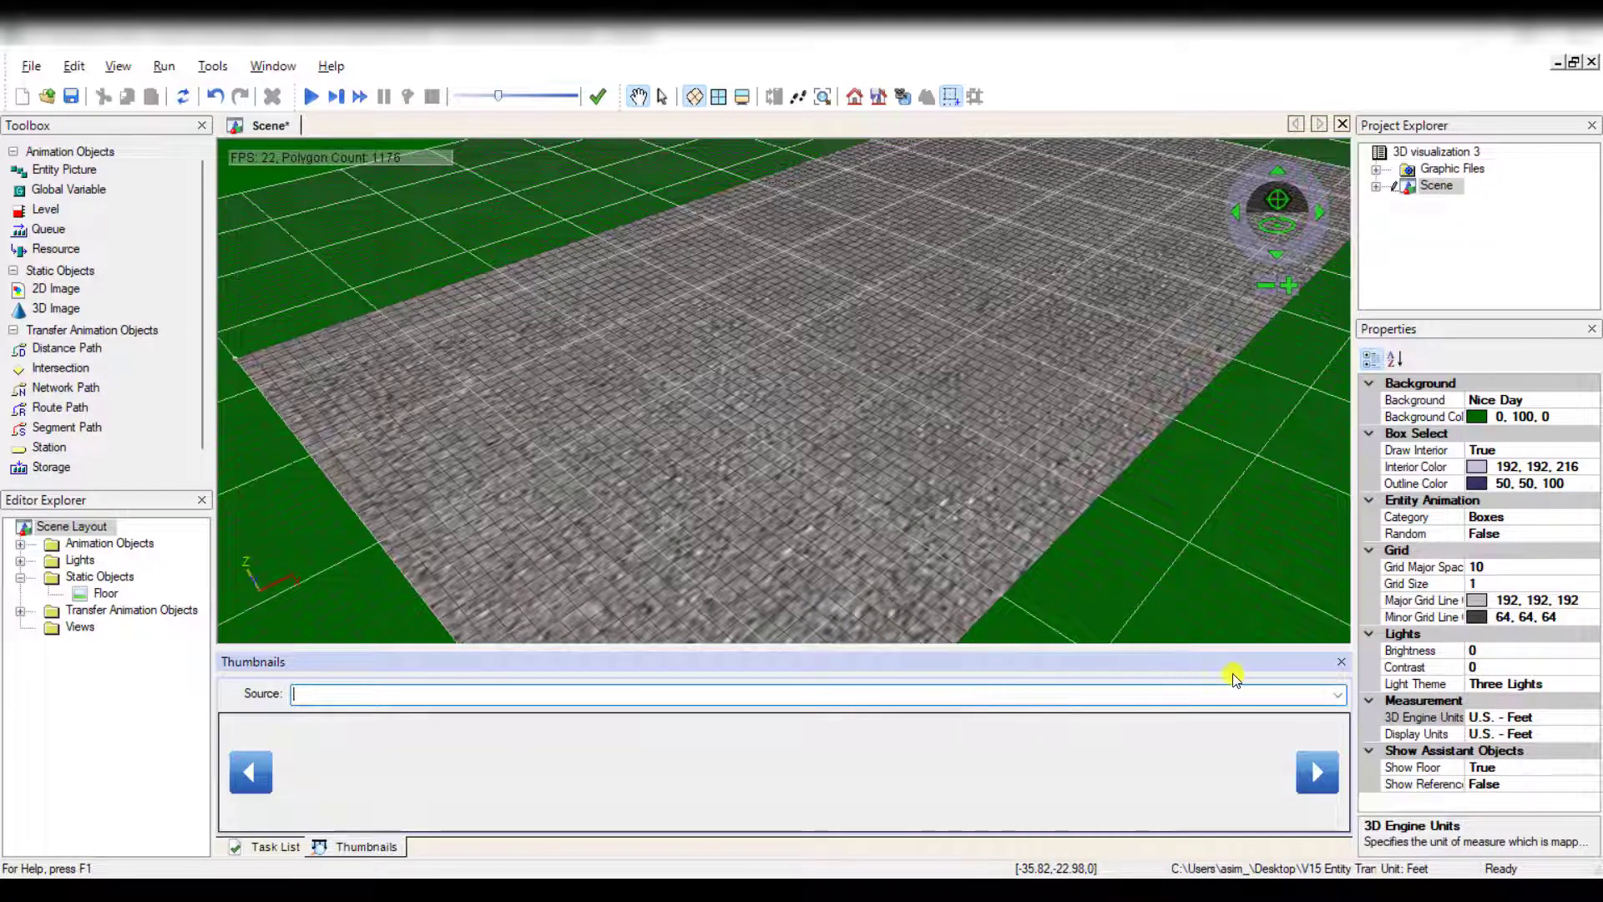
{"action": "left_click", "coordinate": [1336, 695]}
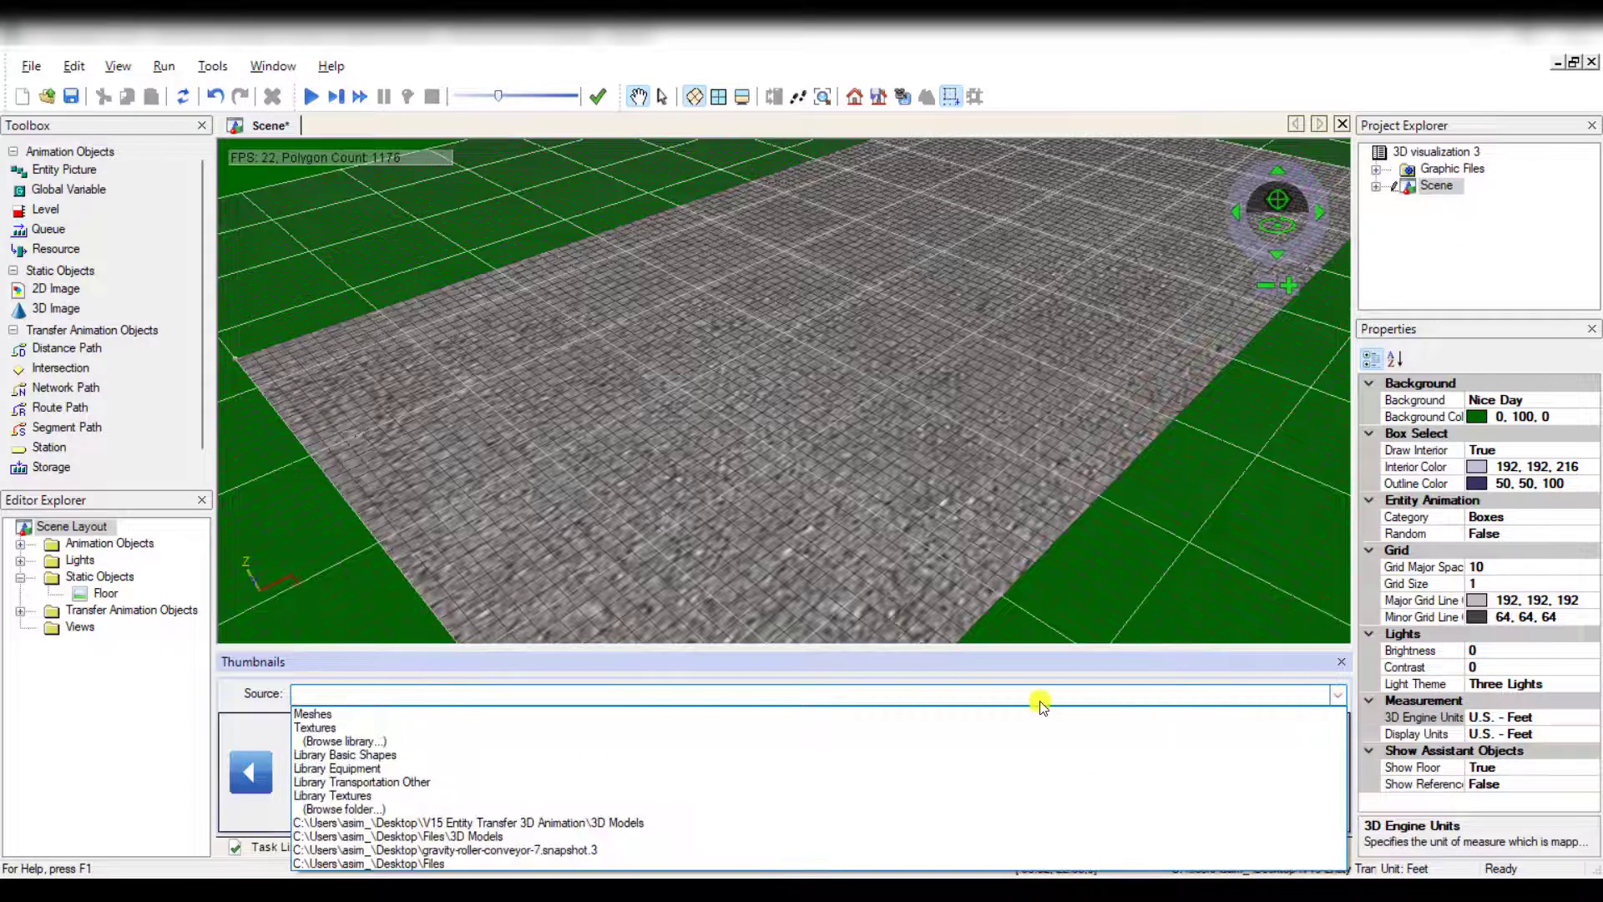
{"action": "left_click", "coordinate": [647, 740]}
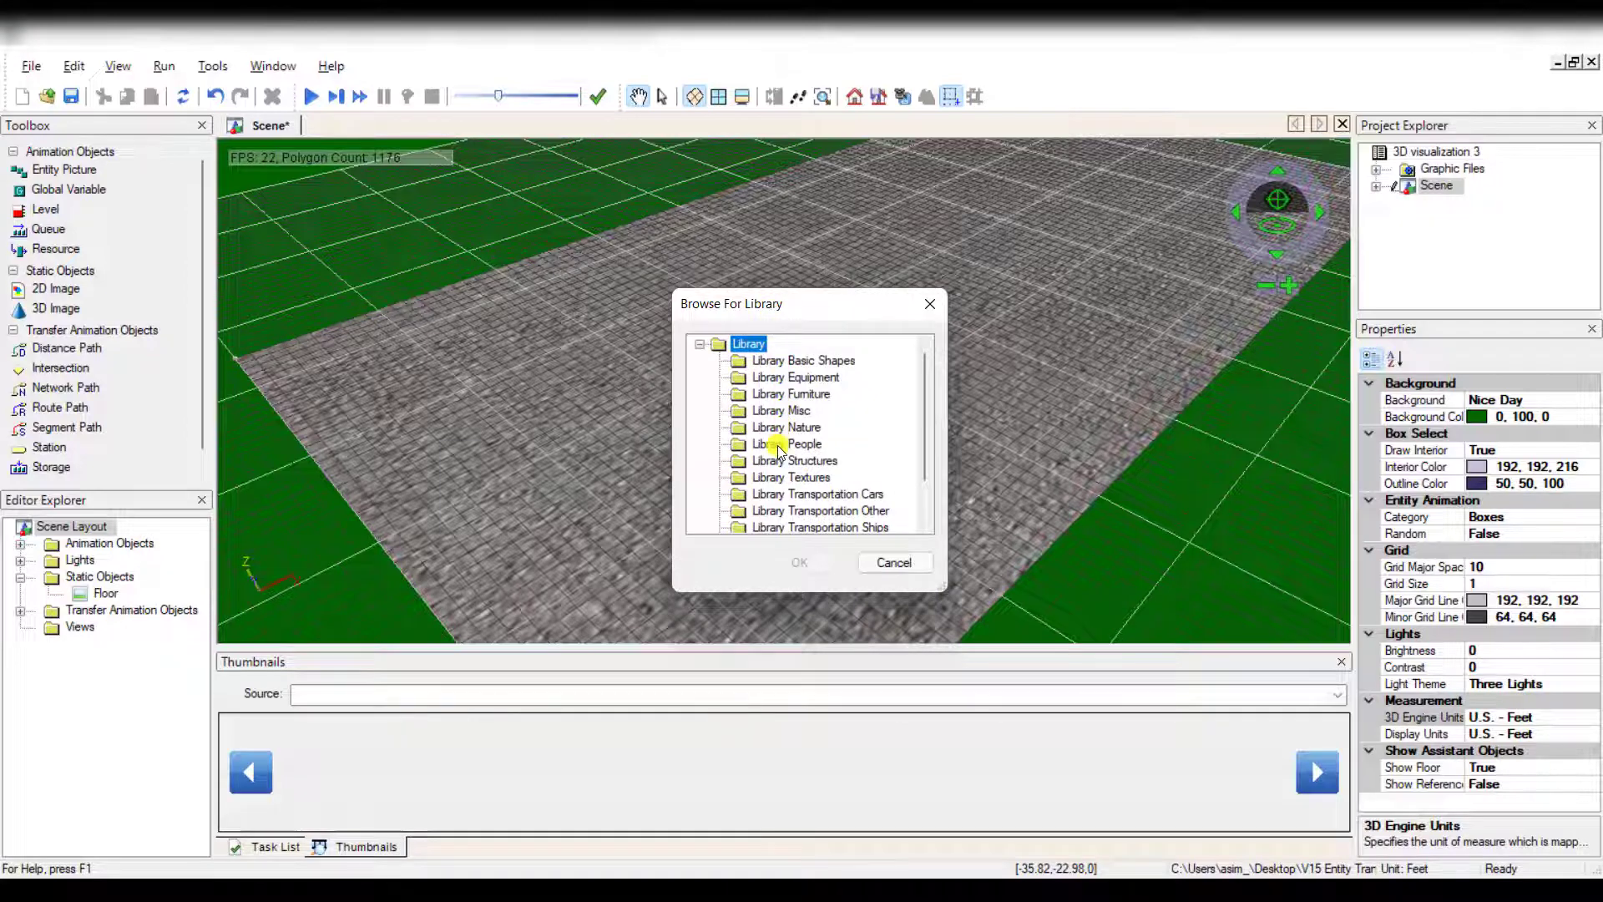
{"action": "left_click", "coordinate": [783, 477]}
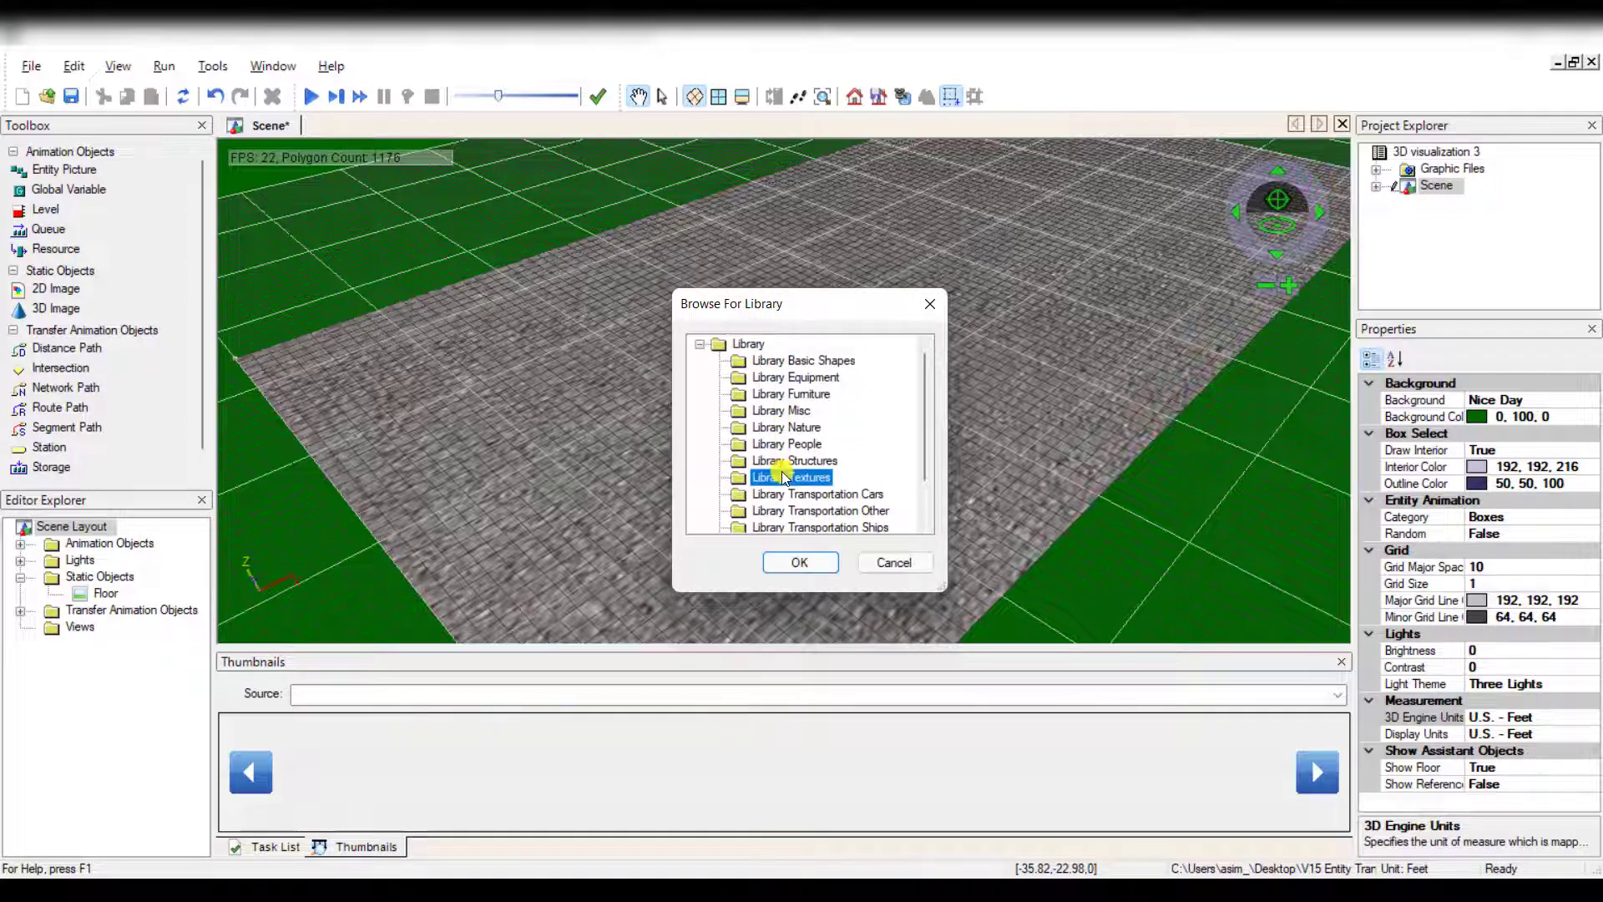
{"action": "left_click", "coordinate": [806, 563]}
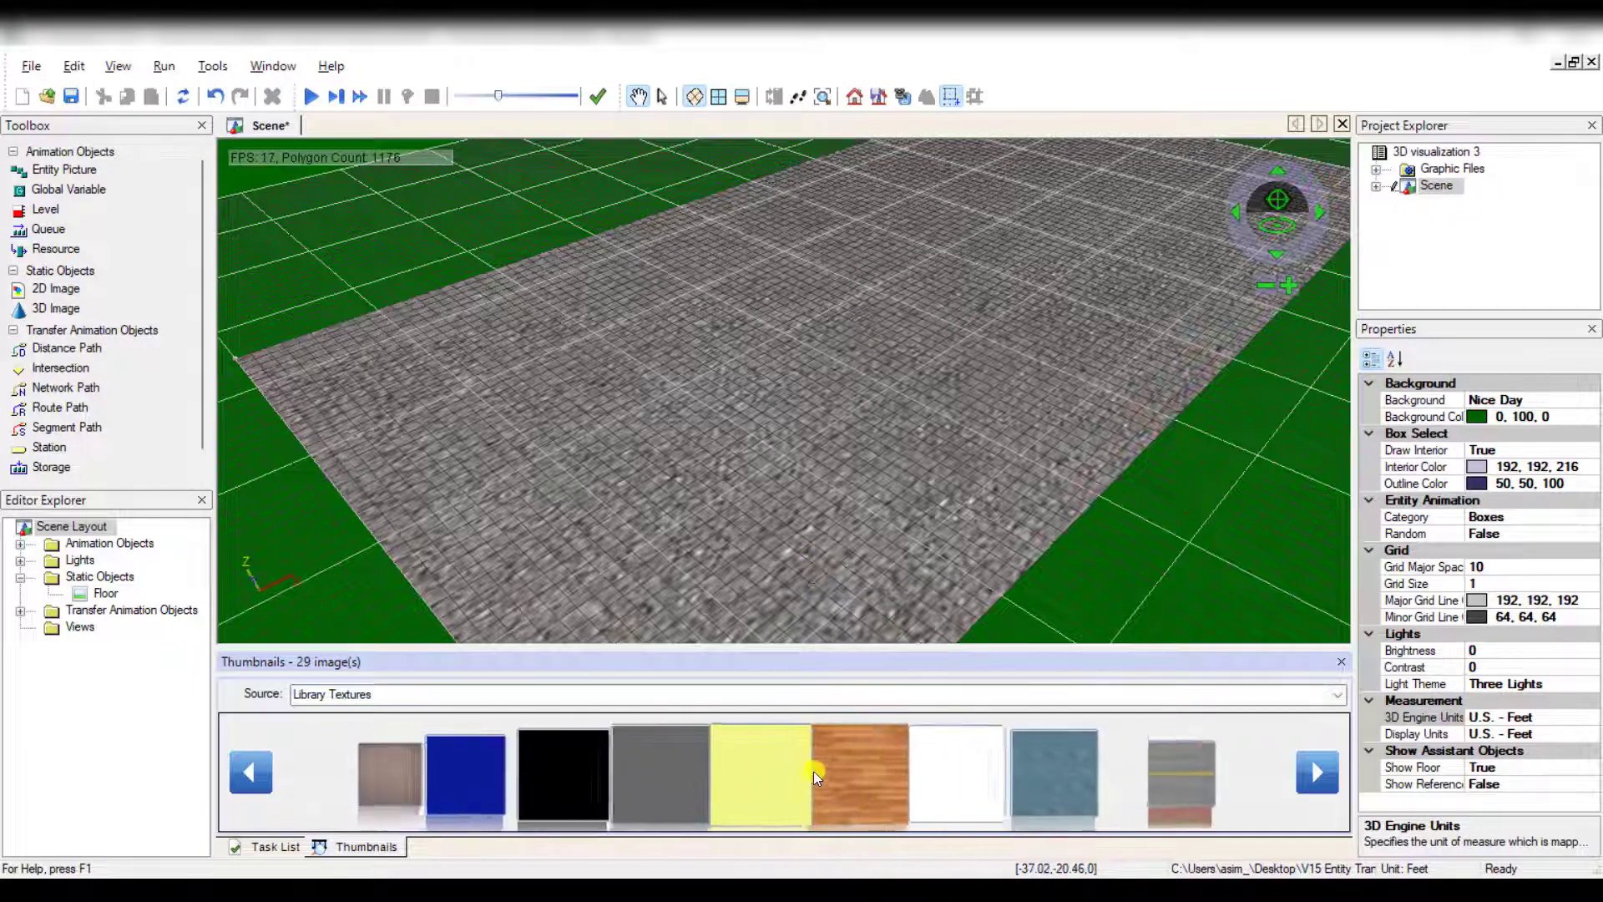
Add the Bricks.jpg texture to the scene with its units set to Metric - Millimeters.
{"action": "left_click", "coordinate": [1316, 773]}
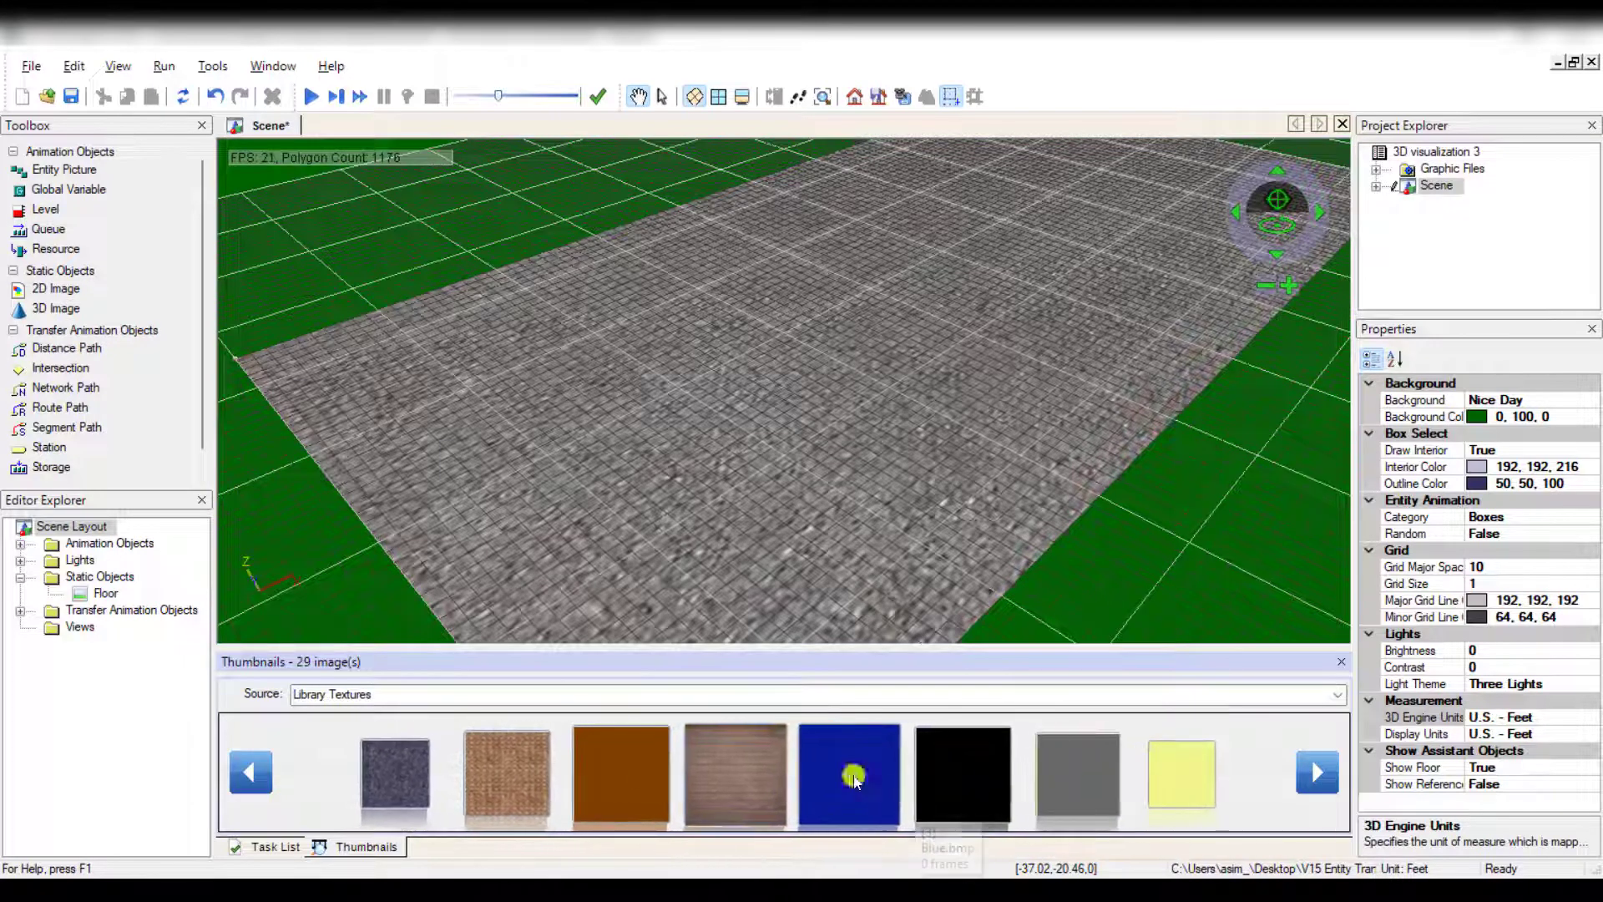
{"action": "left_click_drag", "start_coordinate": [735, 764], "coordinate": [613, 493]}
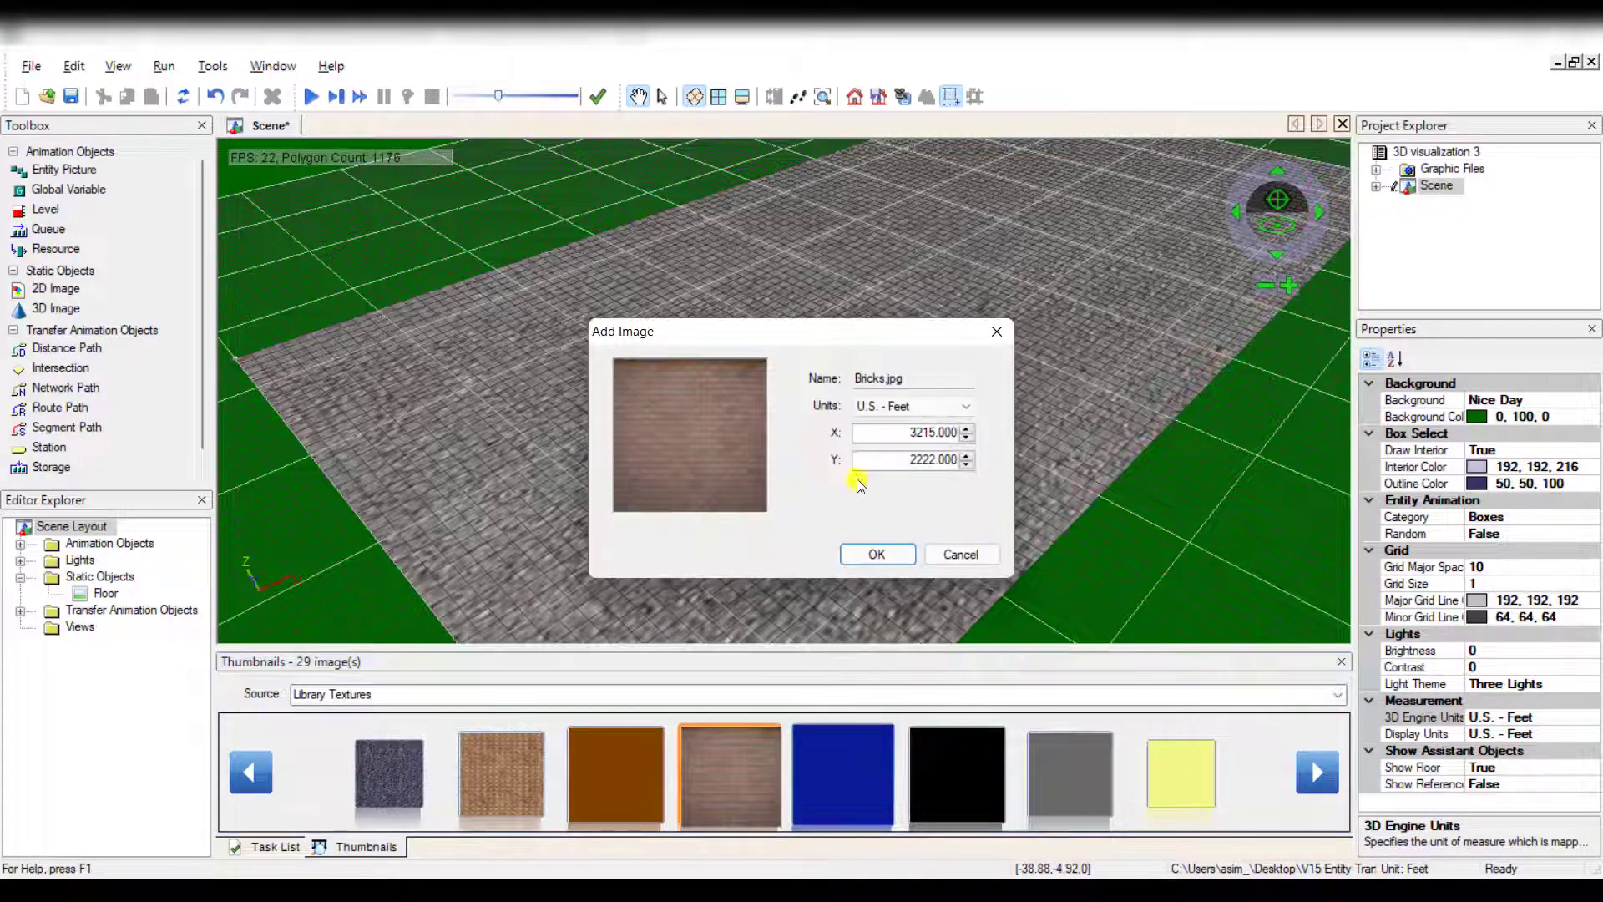
{"action": "left_click", "coordinate": [903, 405]}
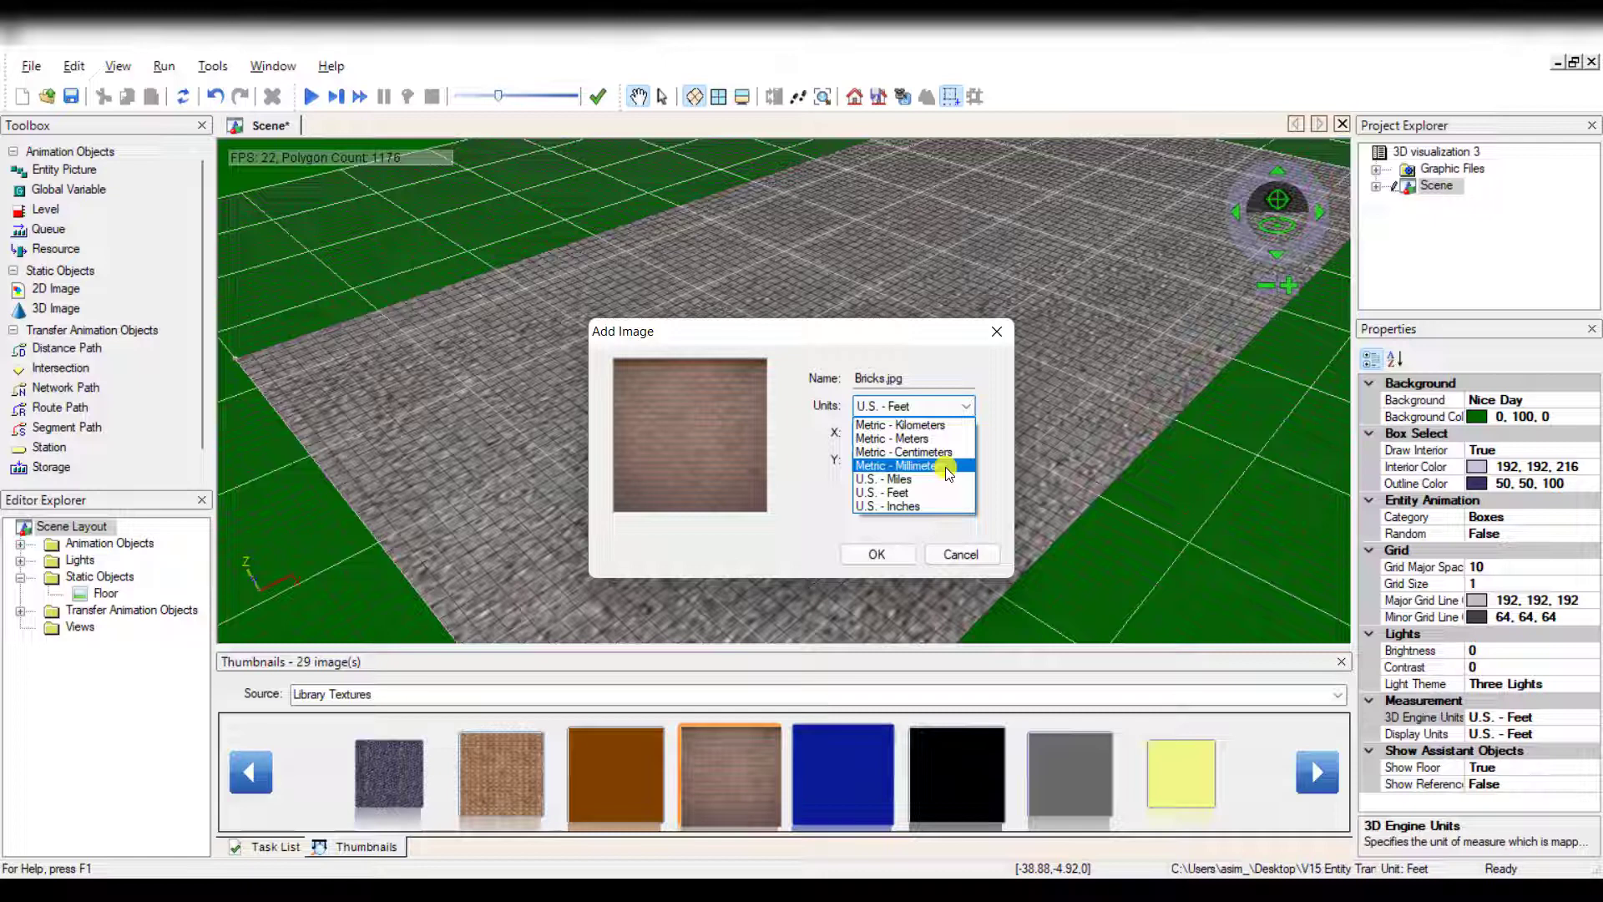
{"action": "left_click", "coordinate": [949, 466]}
{"action": "left_click", "coordinate": [878, 551]}
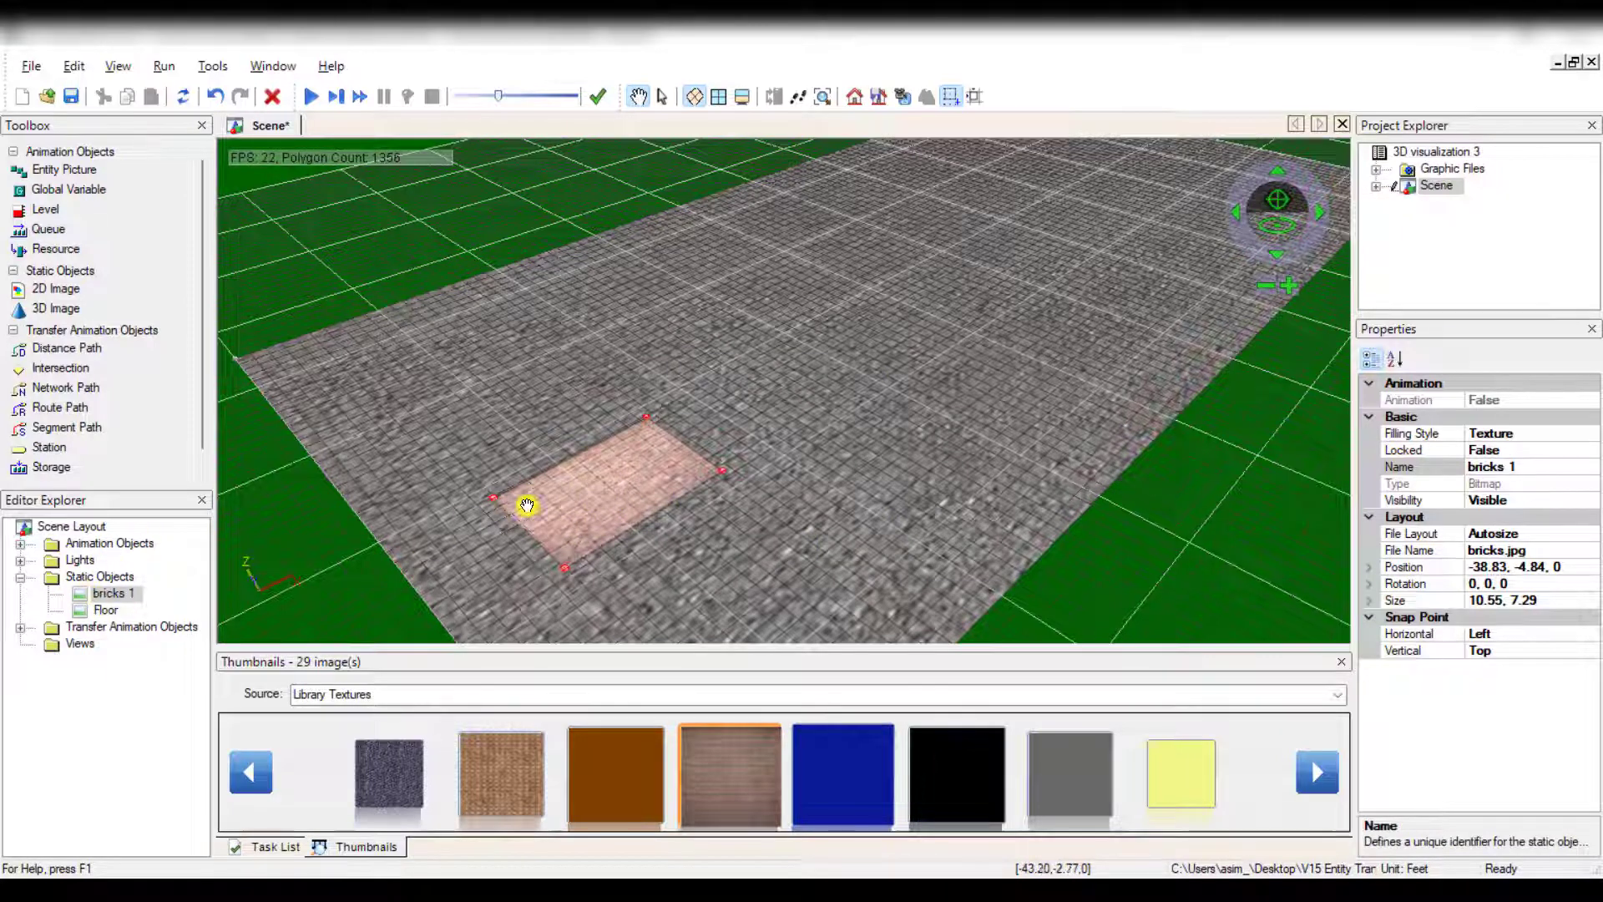
Enlarge the bricks image to about 78 by 54 feet, position it over the floor and lock it.
{"action": "left_click", "coordinate": [661, 97]}
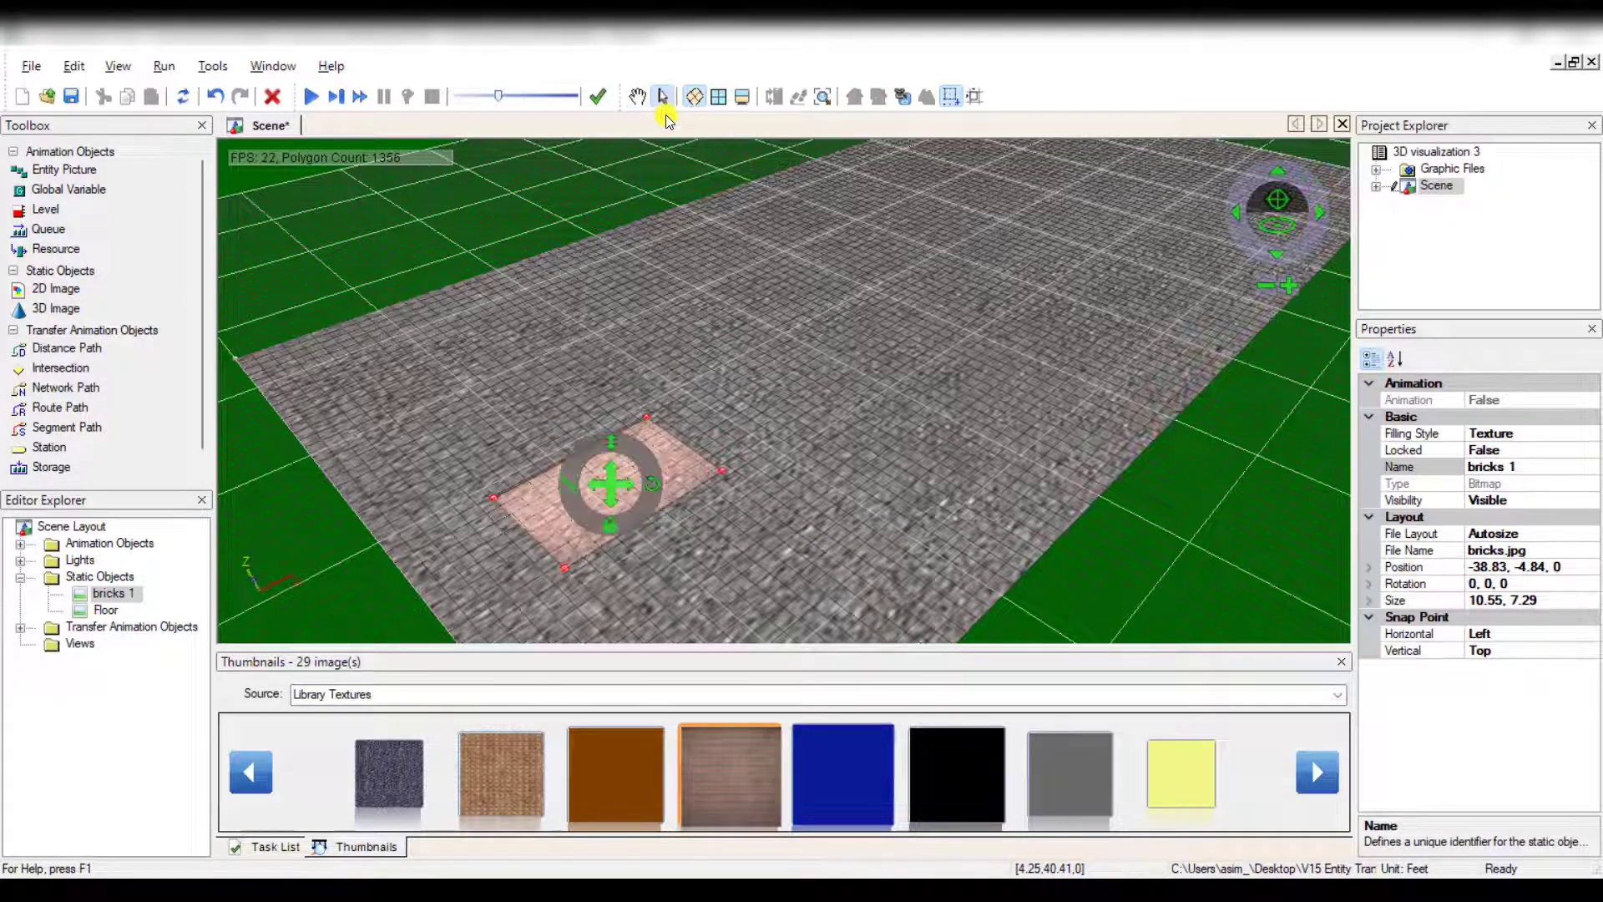
{"action": "left_click_drag", "start_coordinate": [567, 493], "coordinate": [501, 291]}
{"action": "left_click_drag", "start_coordinate": [579, 329], "coordinate": [858, 298]}
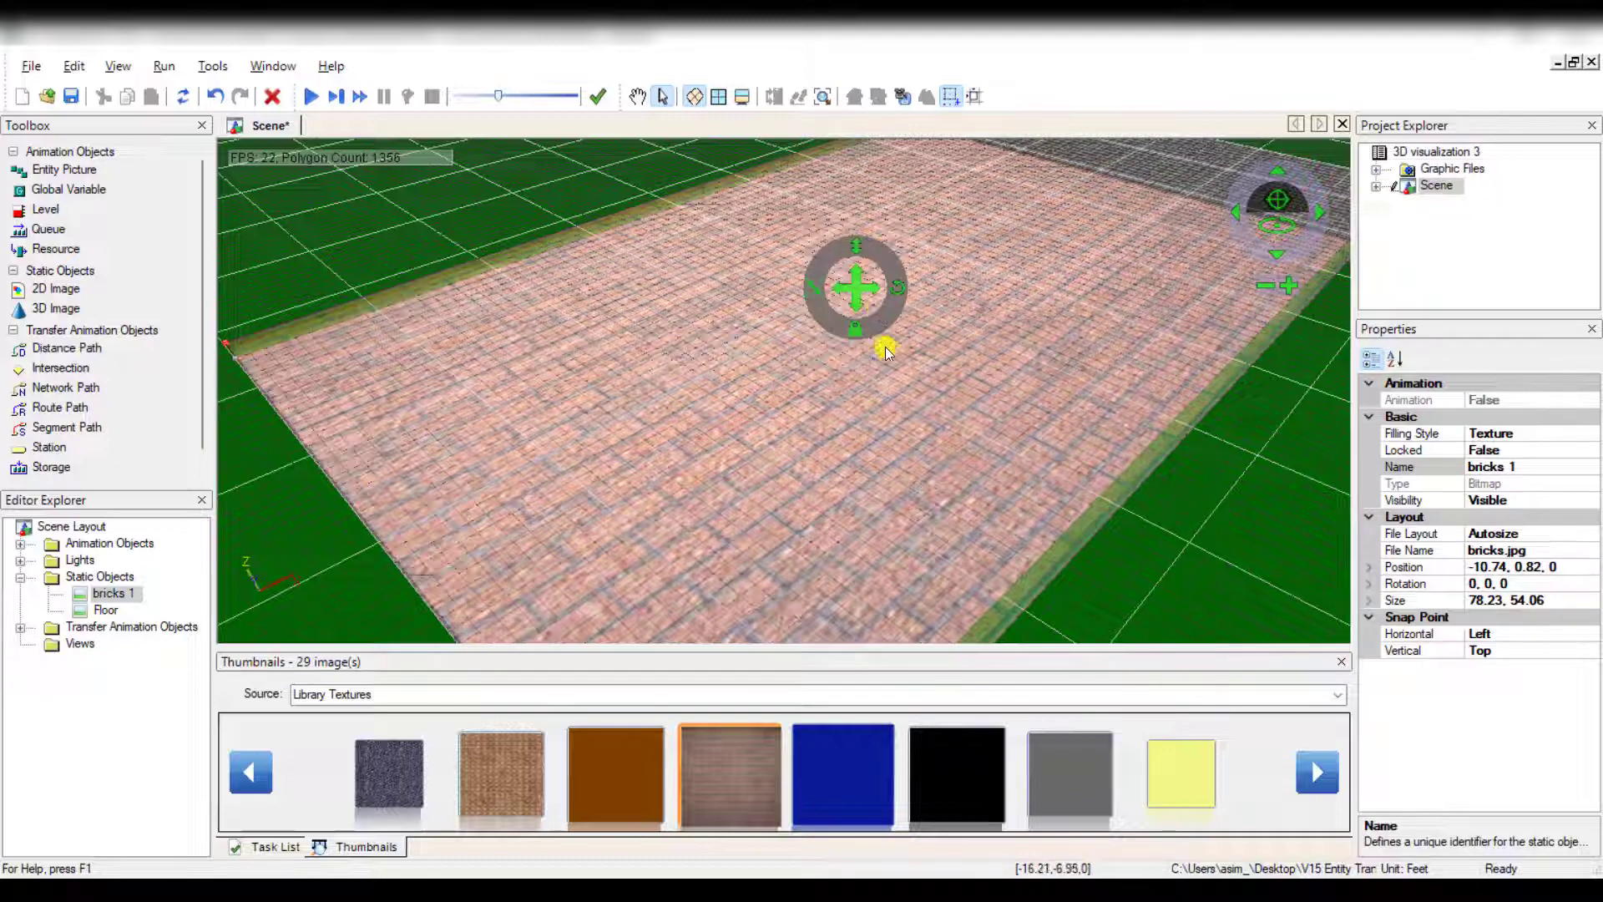
{"action": "key", "text": "ctrl+l"}
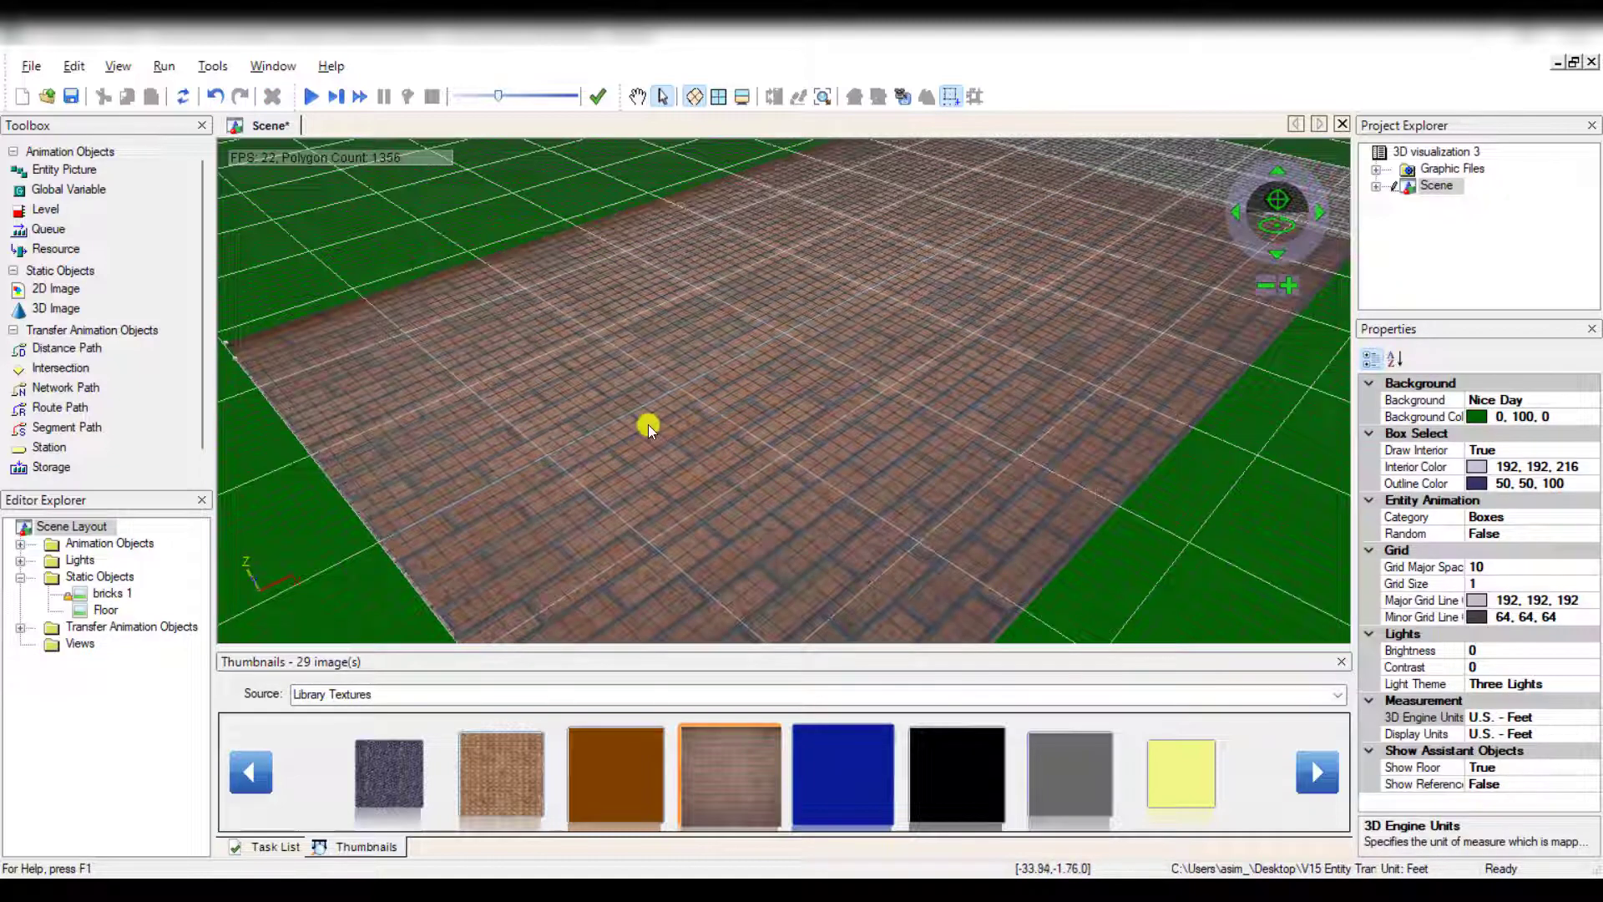
Inspect the brick floor from different views and look through the list of available object libraries.
{"action": "left_click", "coordinate": [637, 96]}
{"action": "left_click_drag", "start_coordinate": [716, 280], "coordinate": [691, 423]}
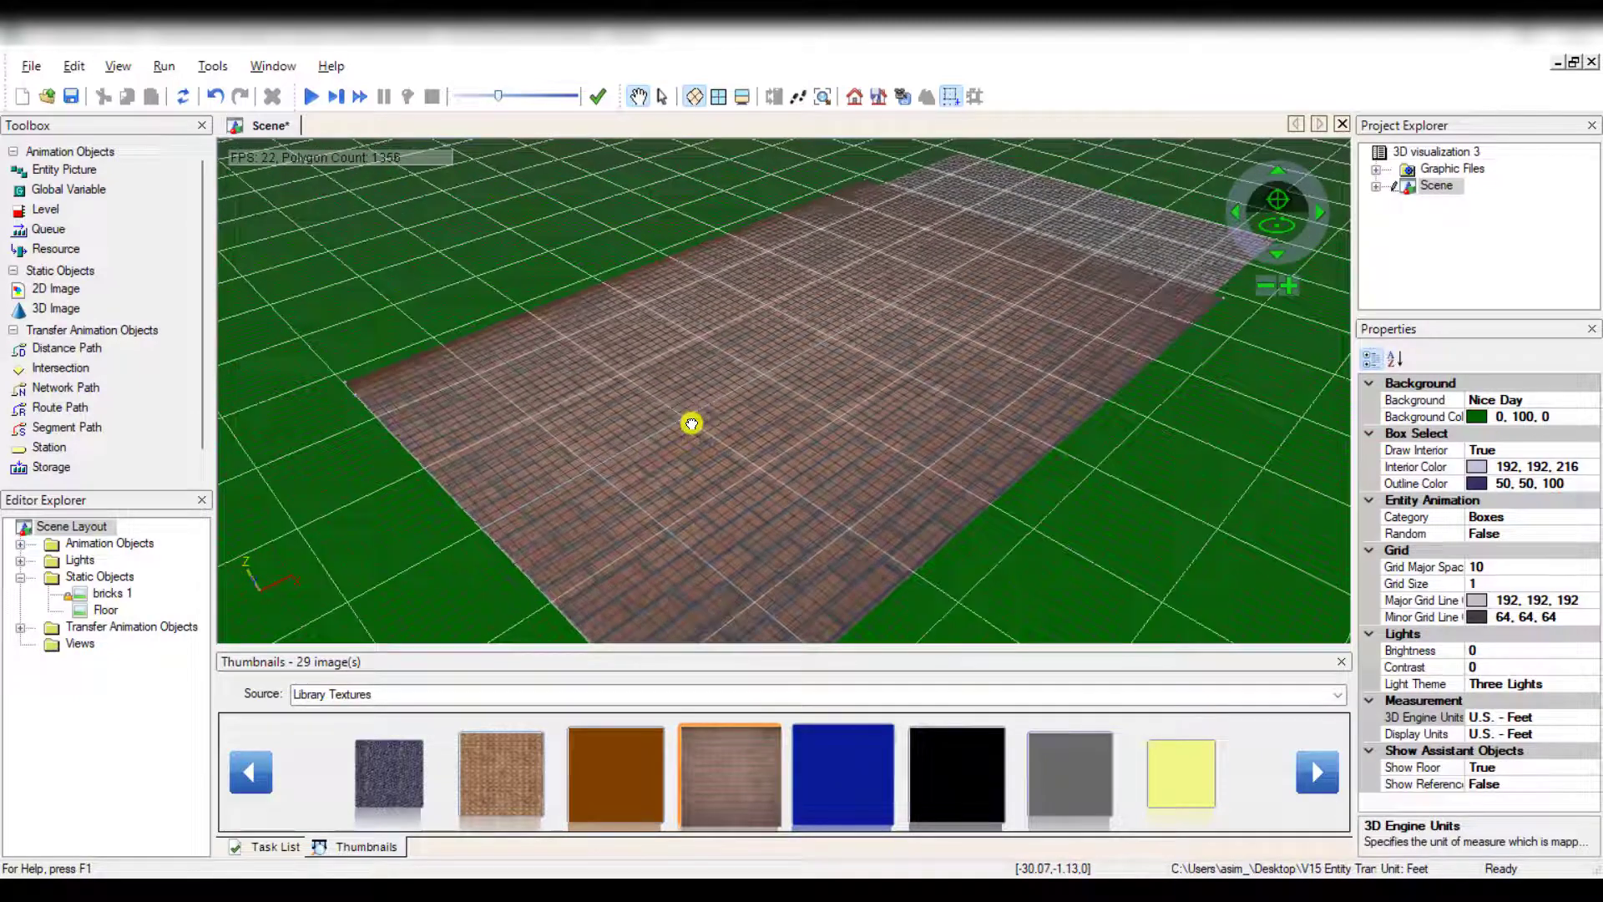
{"action": "scroll", "coordinate": [662, 423], "scroll_direction": "up", "scroll_amount": 2}
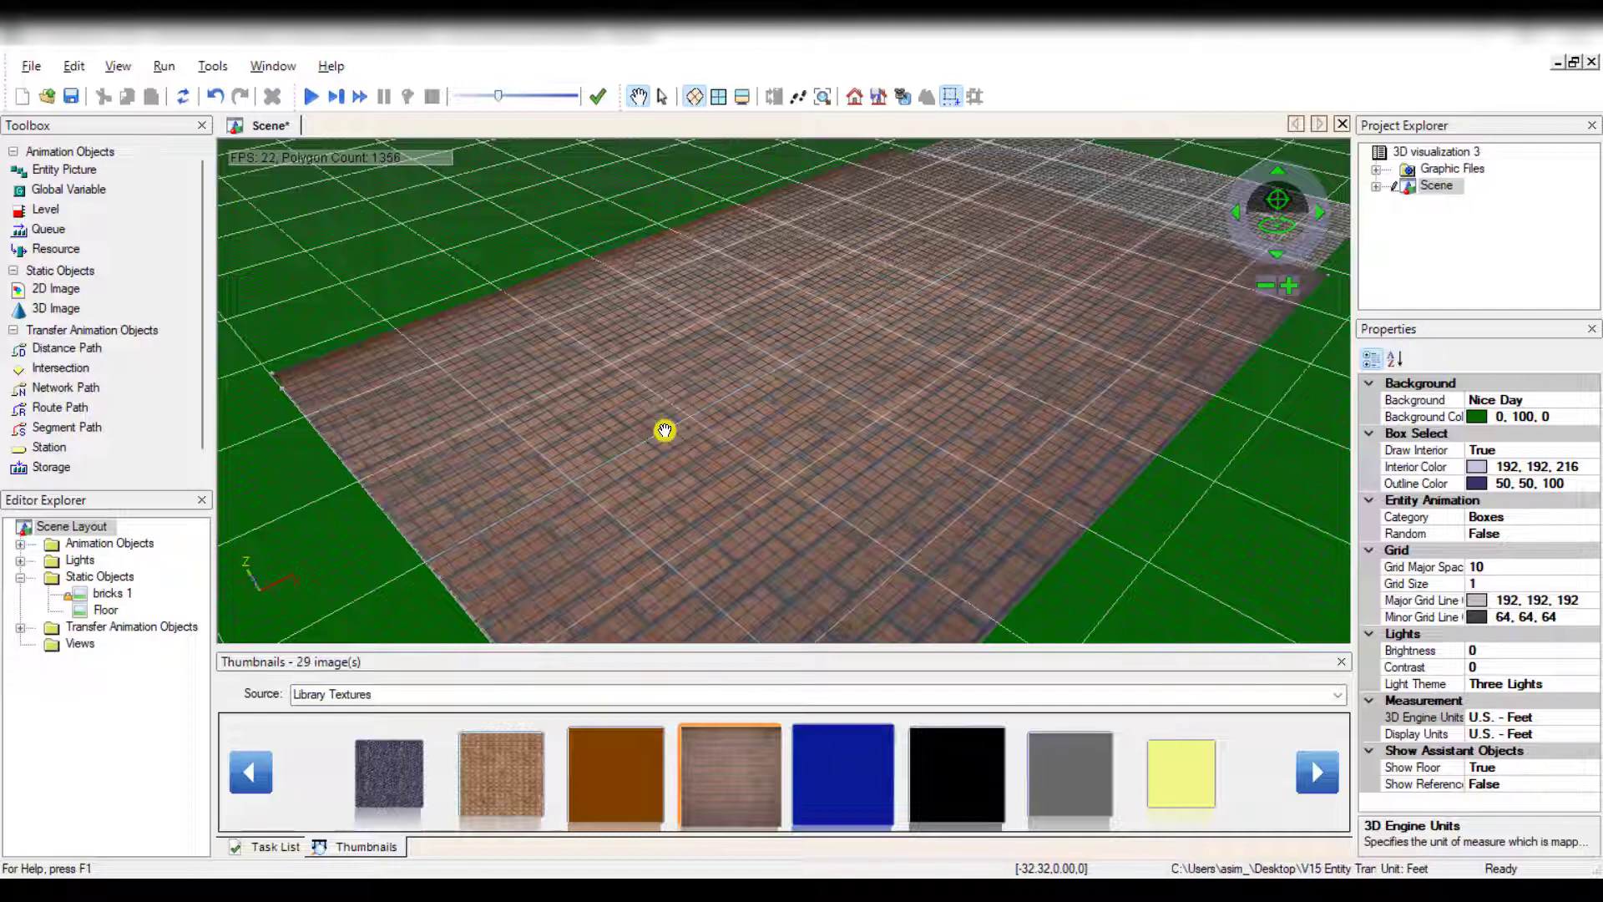
{"action": "left_click_drag", "start_coordinate": [664, 430], "coordinate": [655, 416]}
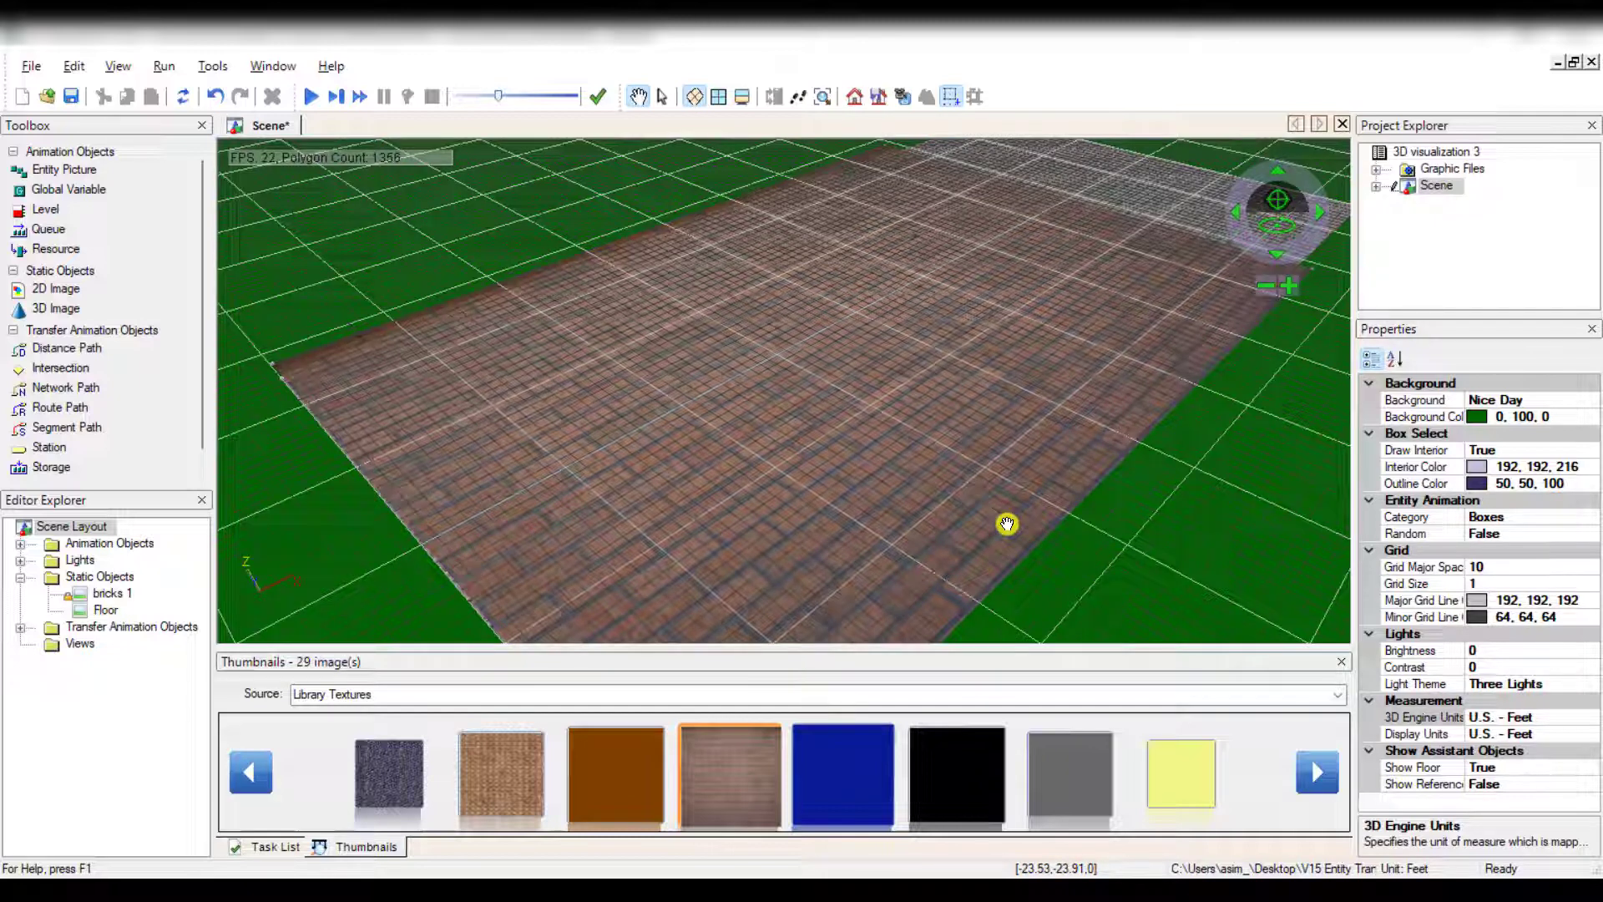
{"action": "left_click", "coordinate": [1338, 695]}
{"action": "left_click", "coordinate": [922, 740]}
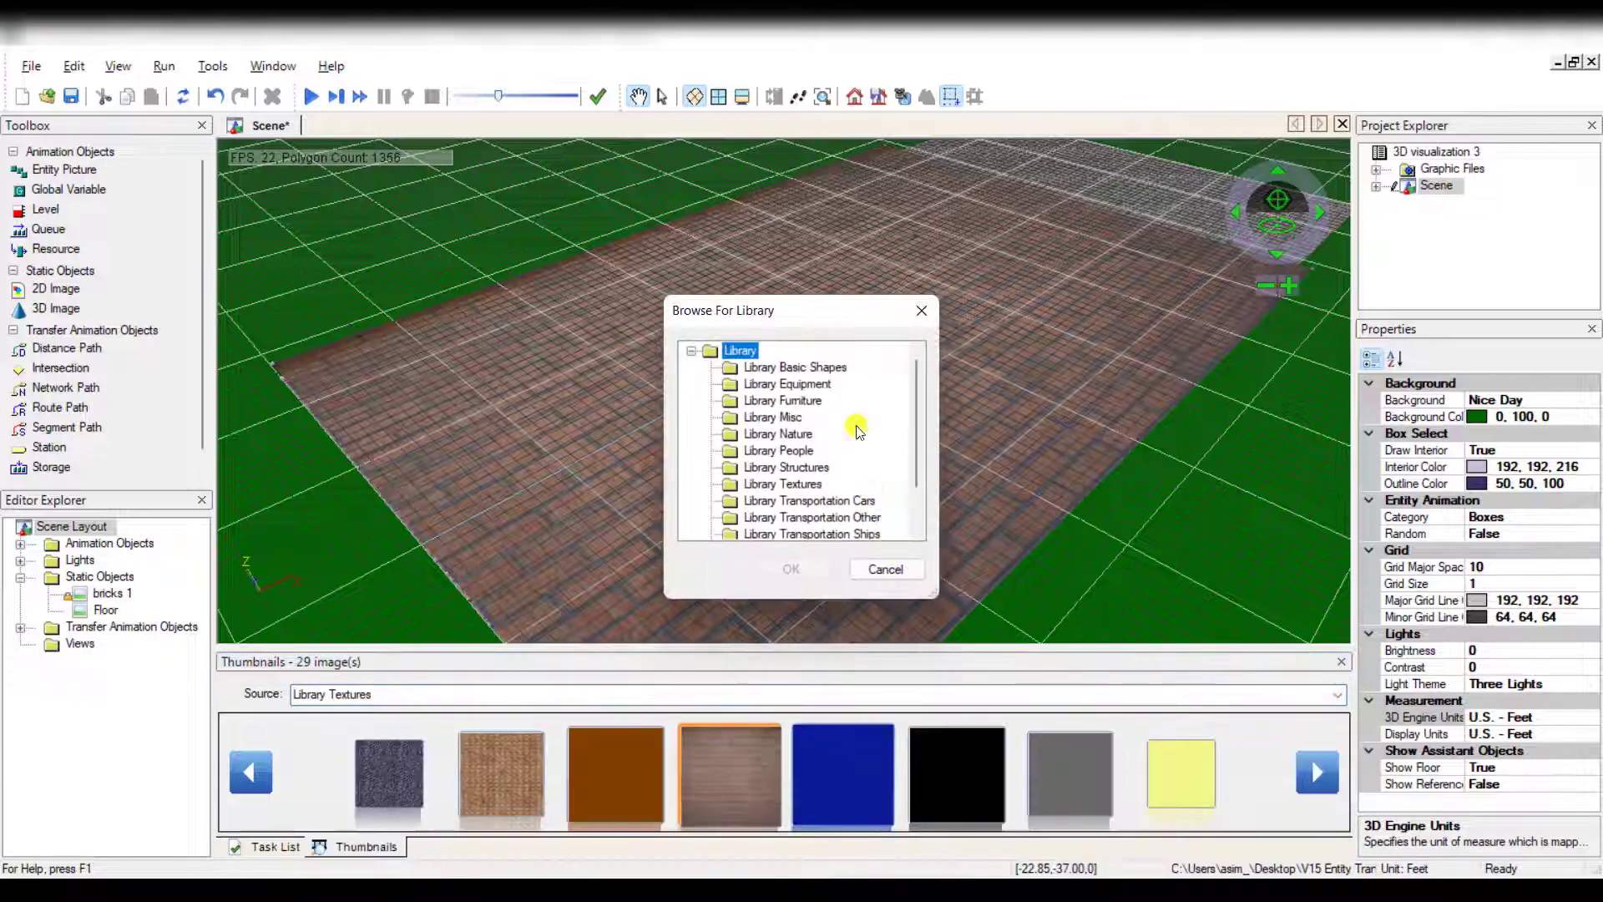
{"action": "scroll", "coordinate": [791, 430], "scroll_direction": "down", "scroll_amount": 1}
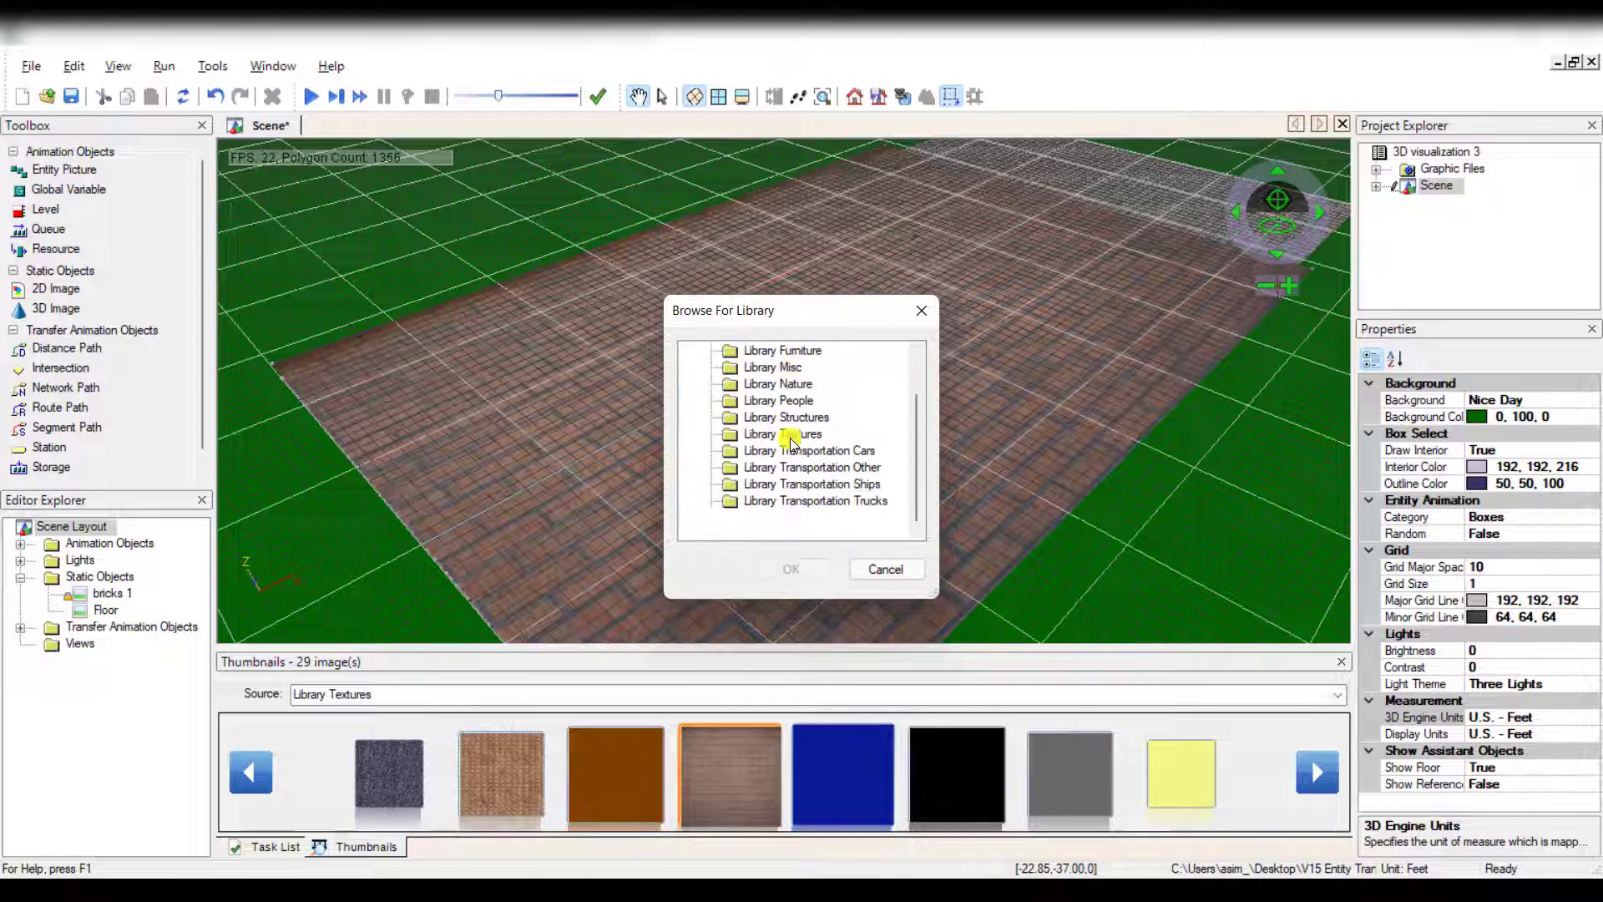
{"action": "scroll", "coordinate": [790, 443], "scroll_direction": "up", "scroll_amount": 1}
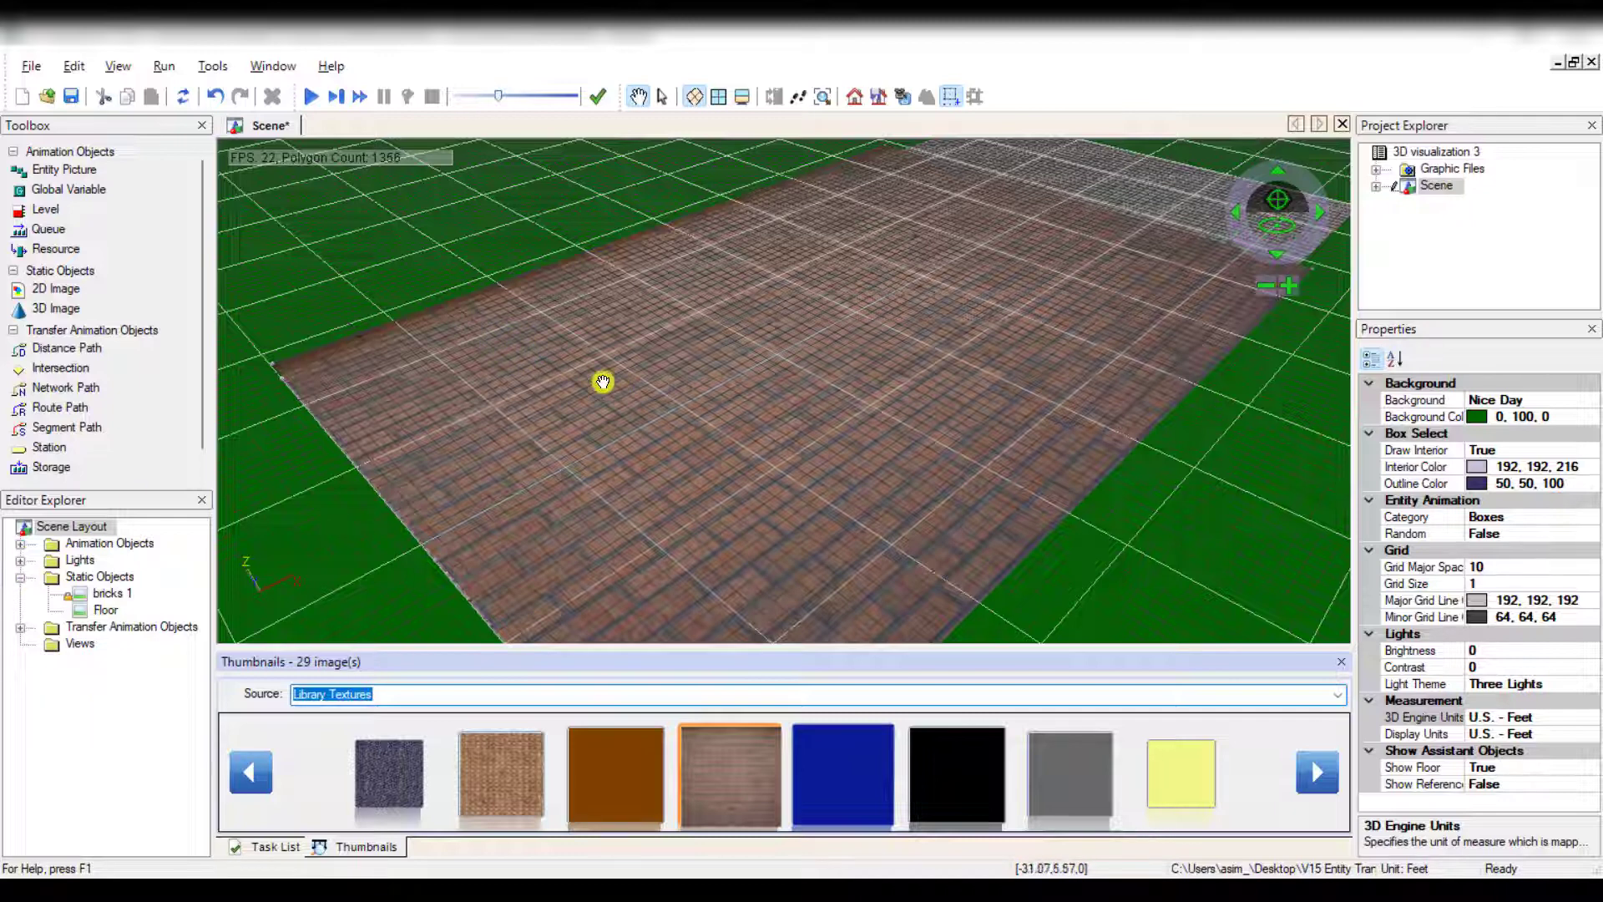
Place the milling machine resource from the Resources list near the far long edge of the brick floor.
{"action": "left_click", "coordinate": [21, 544]}
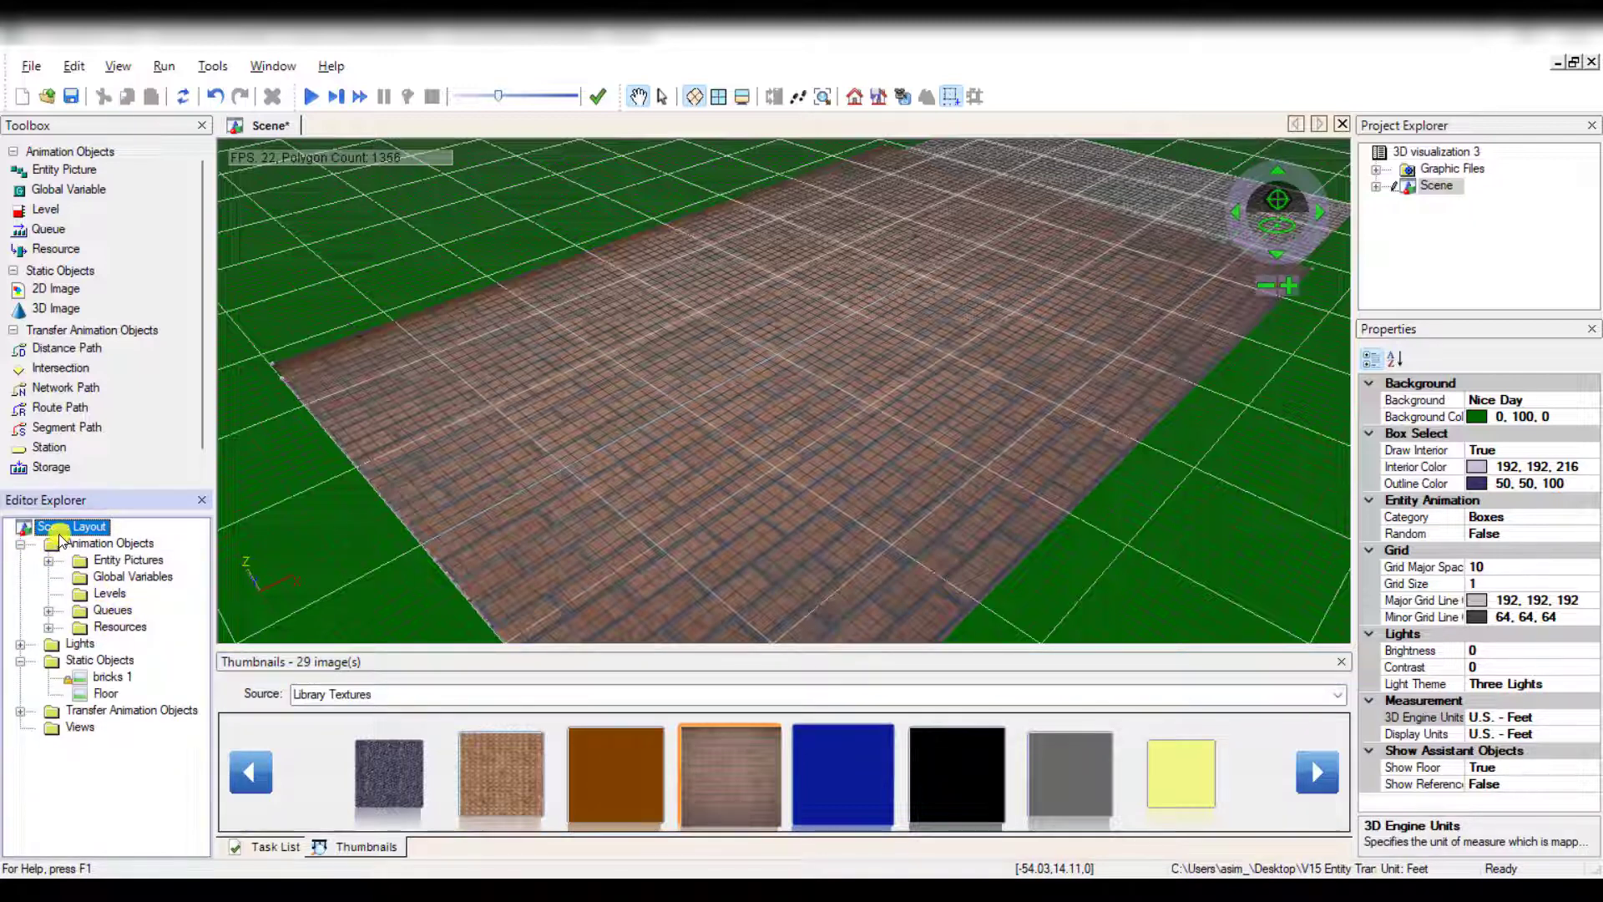
{"action": "left_click", "coordinate": [49, 627]}
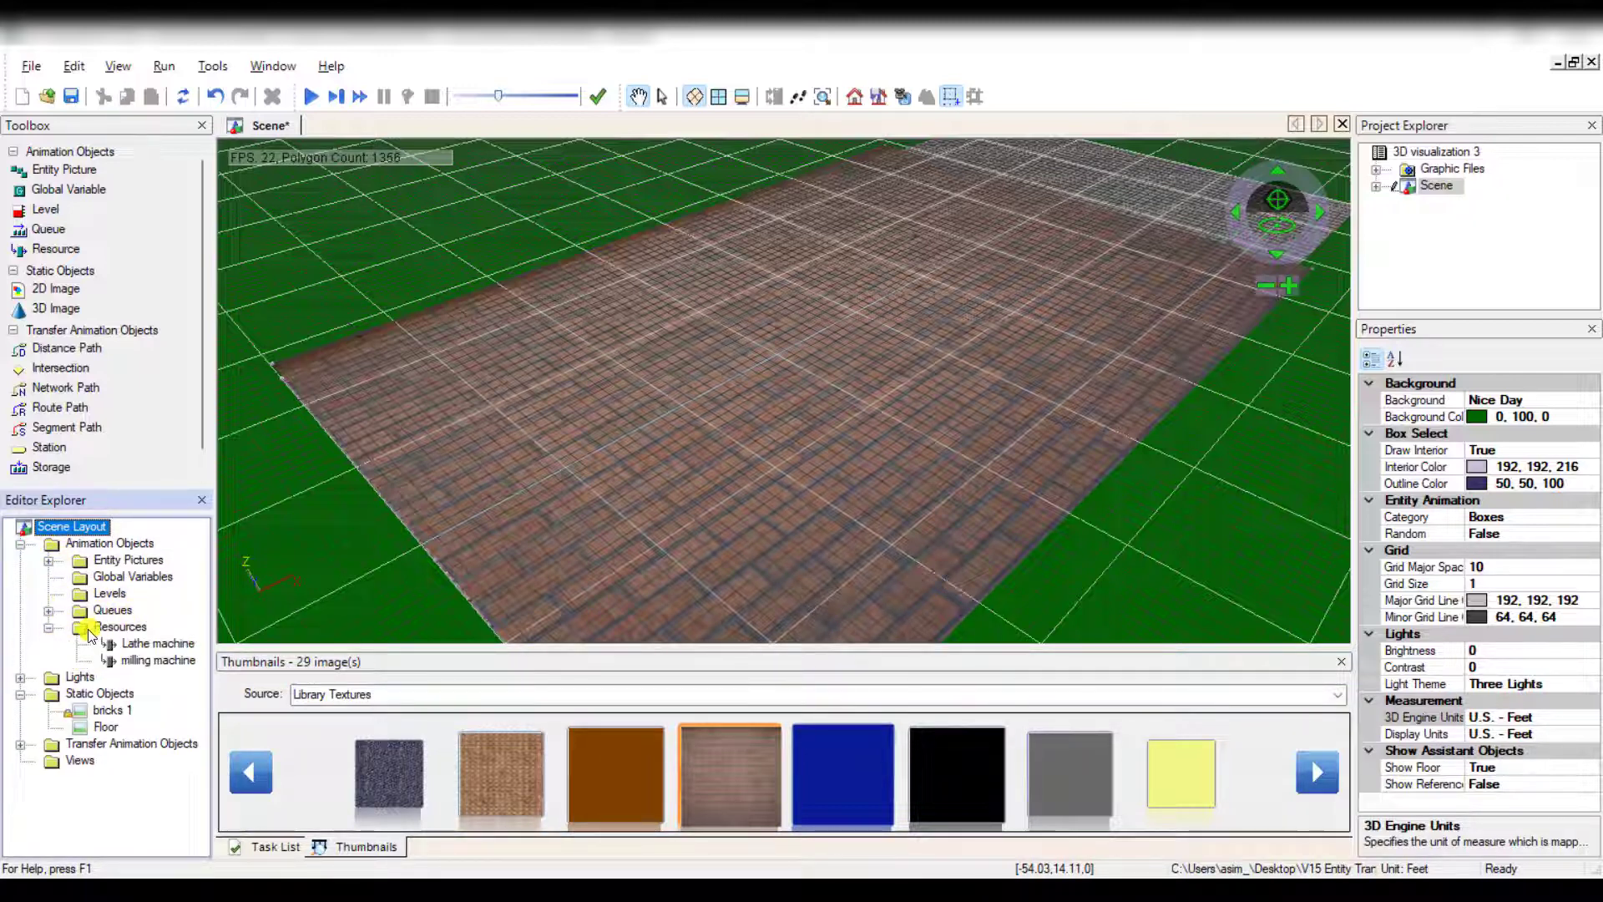
{"action": "left_click", "coordinate": [138, 643]}
{"action": "left_click", "coordinate": [144, 660]}
{"action": "left_click", "coordinate": [146, 647]}
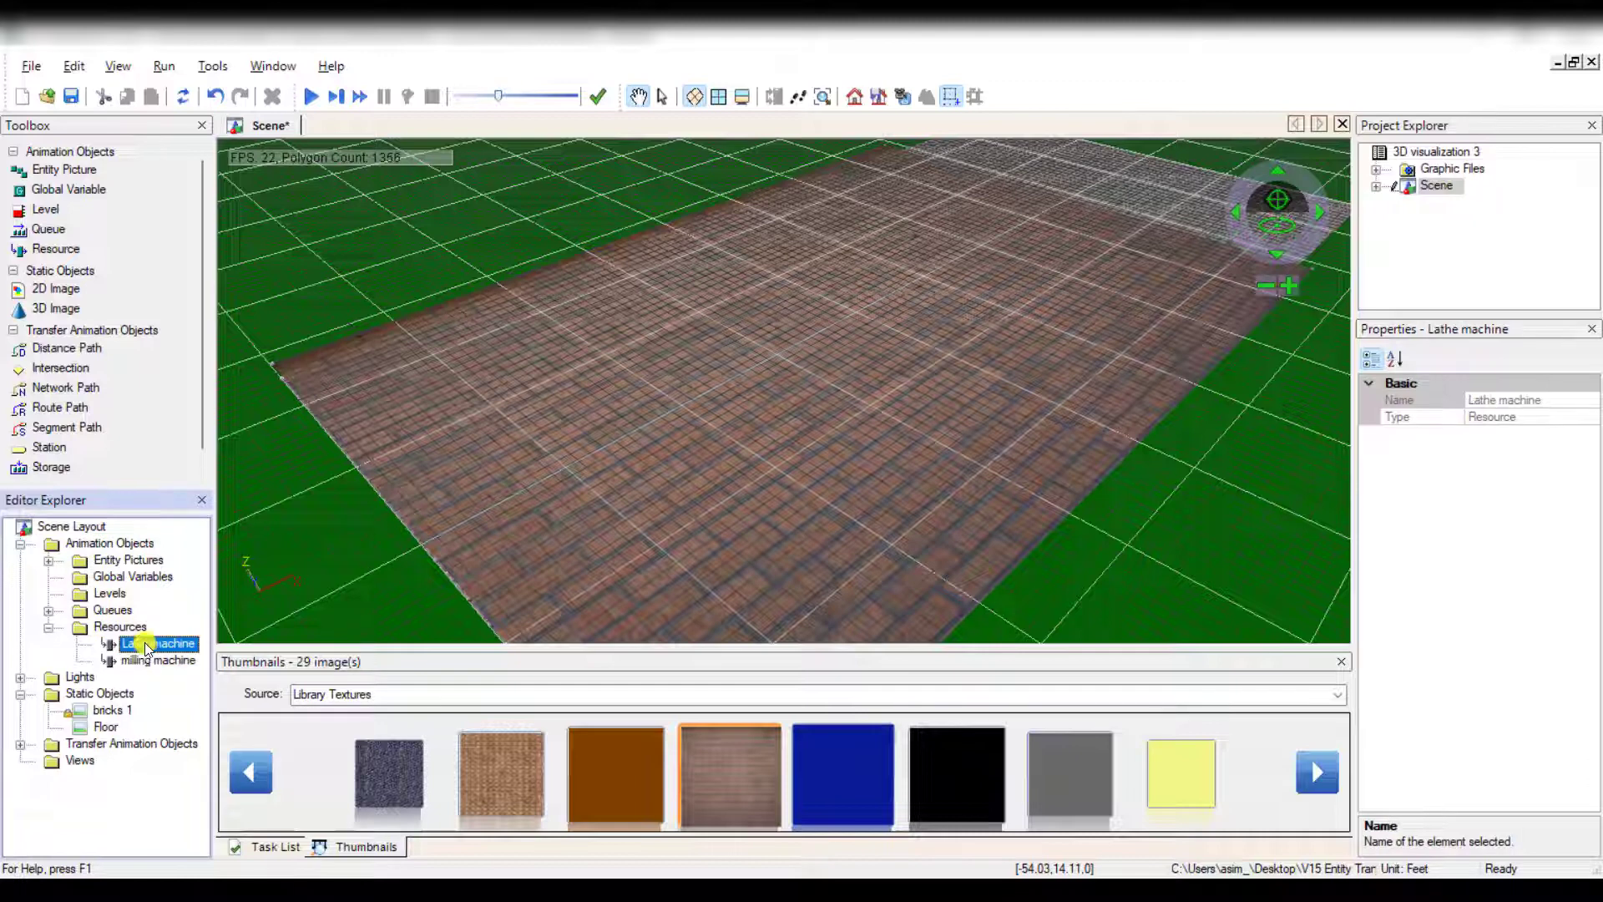
{"action": "left_click", "coordinate": [147, 661]}
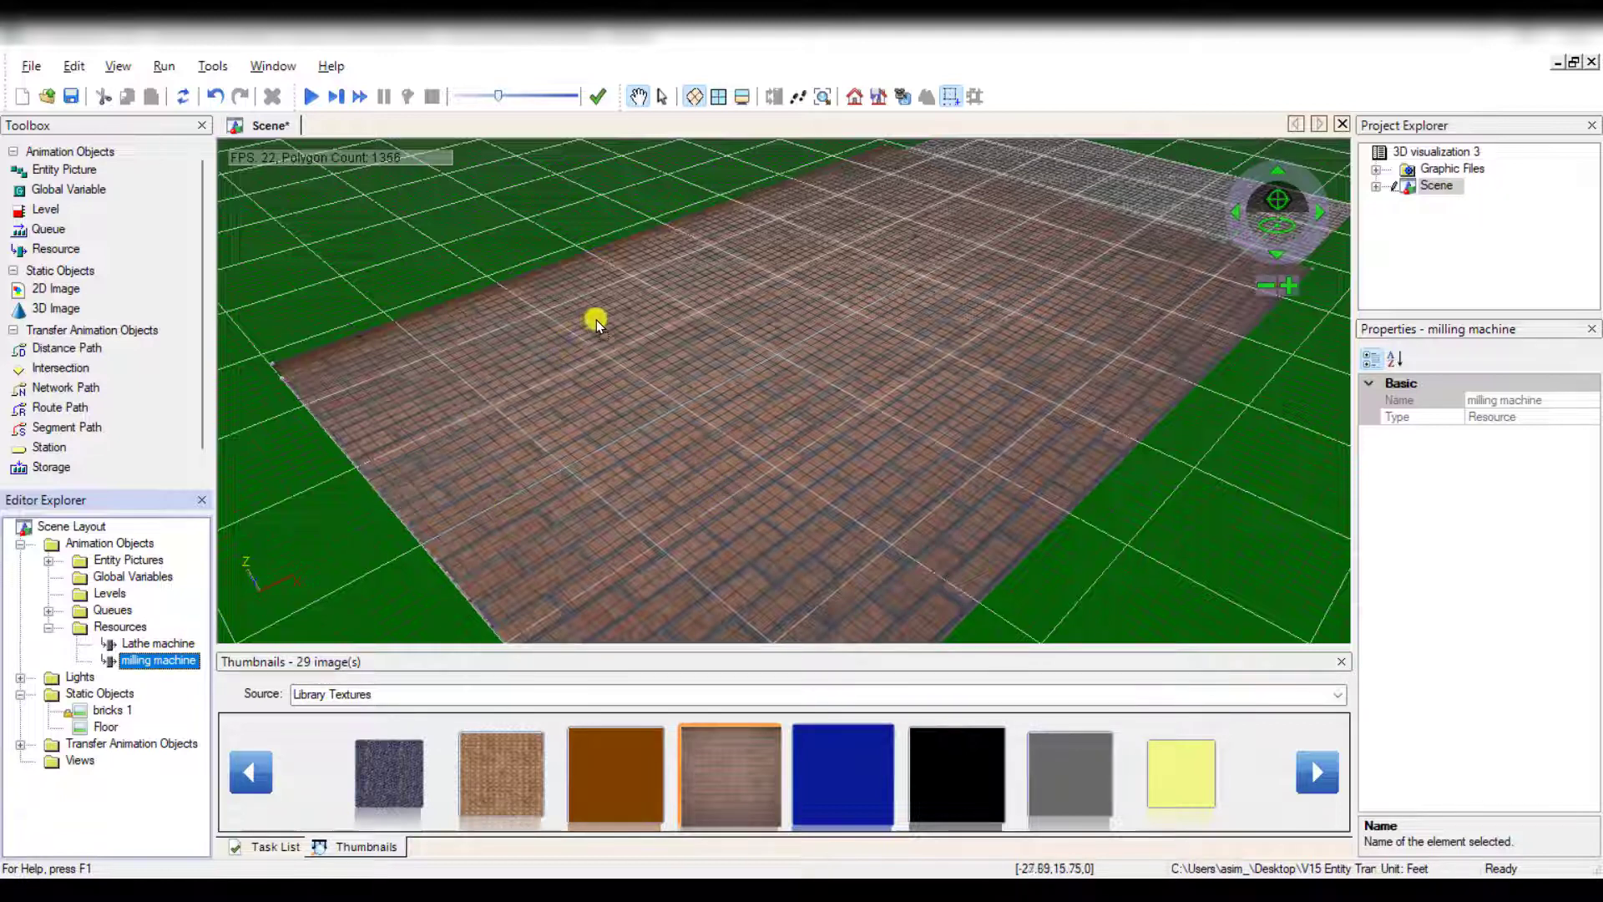
{"action": "left_click", "coordinate": [634, 299]}
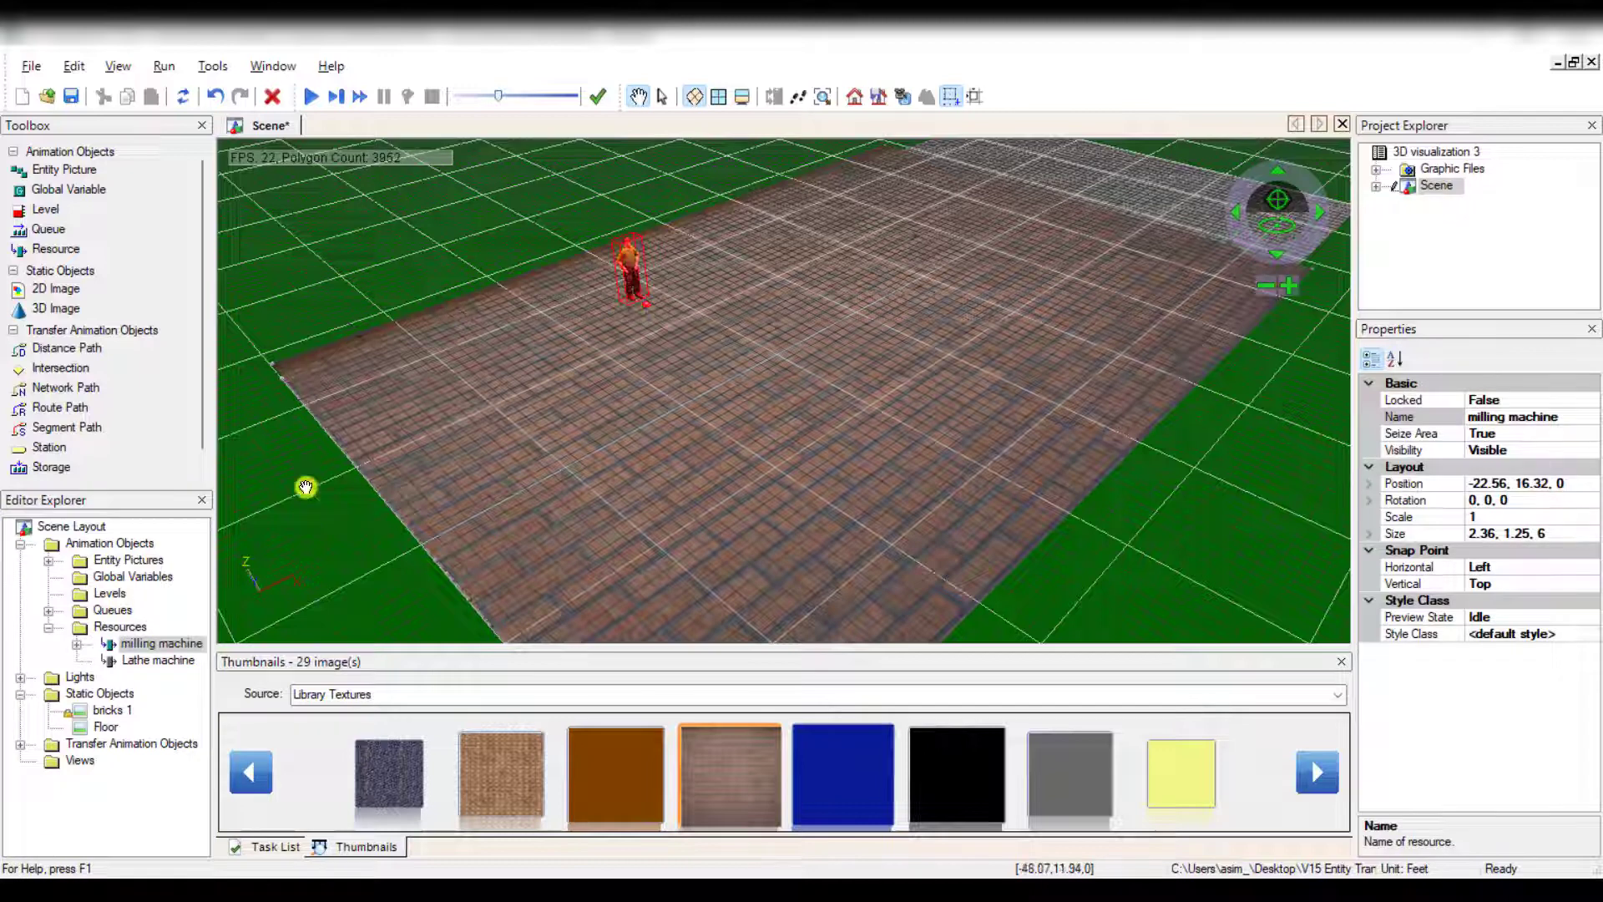
Place the Lathe machine resource along the same floor edge, closer to the corner than the milling machine.
{"action": "left_click", "coordinate": [179, 662]}
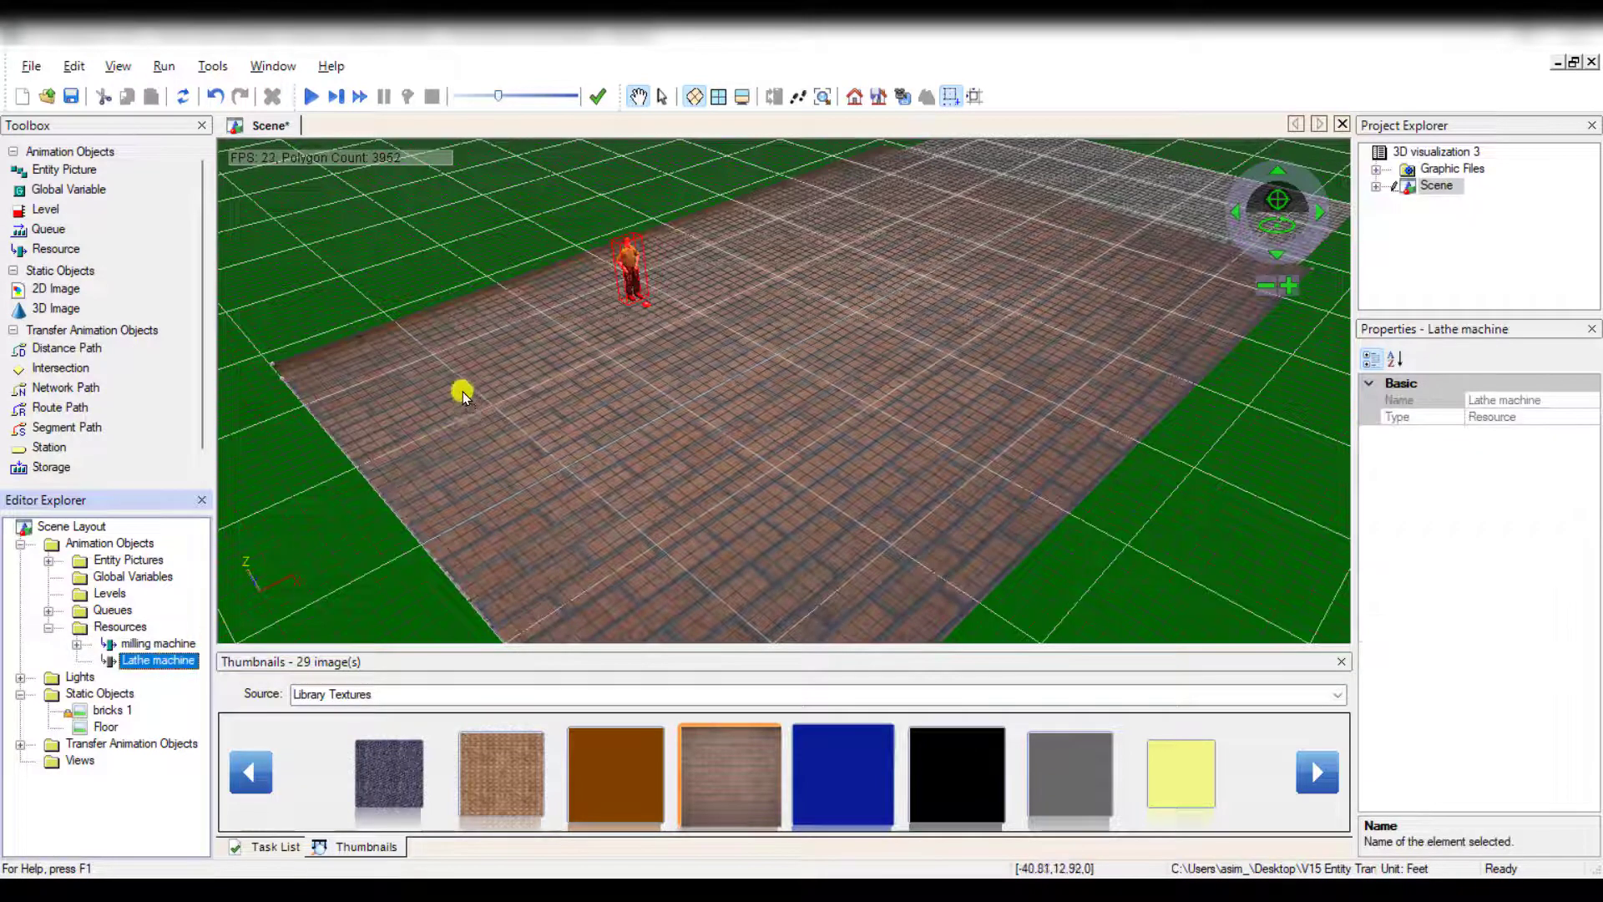
{"action": "left_click", "coordinate": [448, 357]}
{"action": "left_click", "coordinate": [451, 356]}
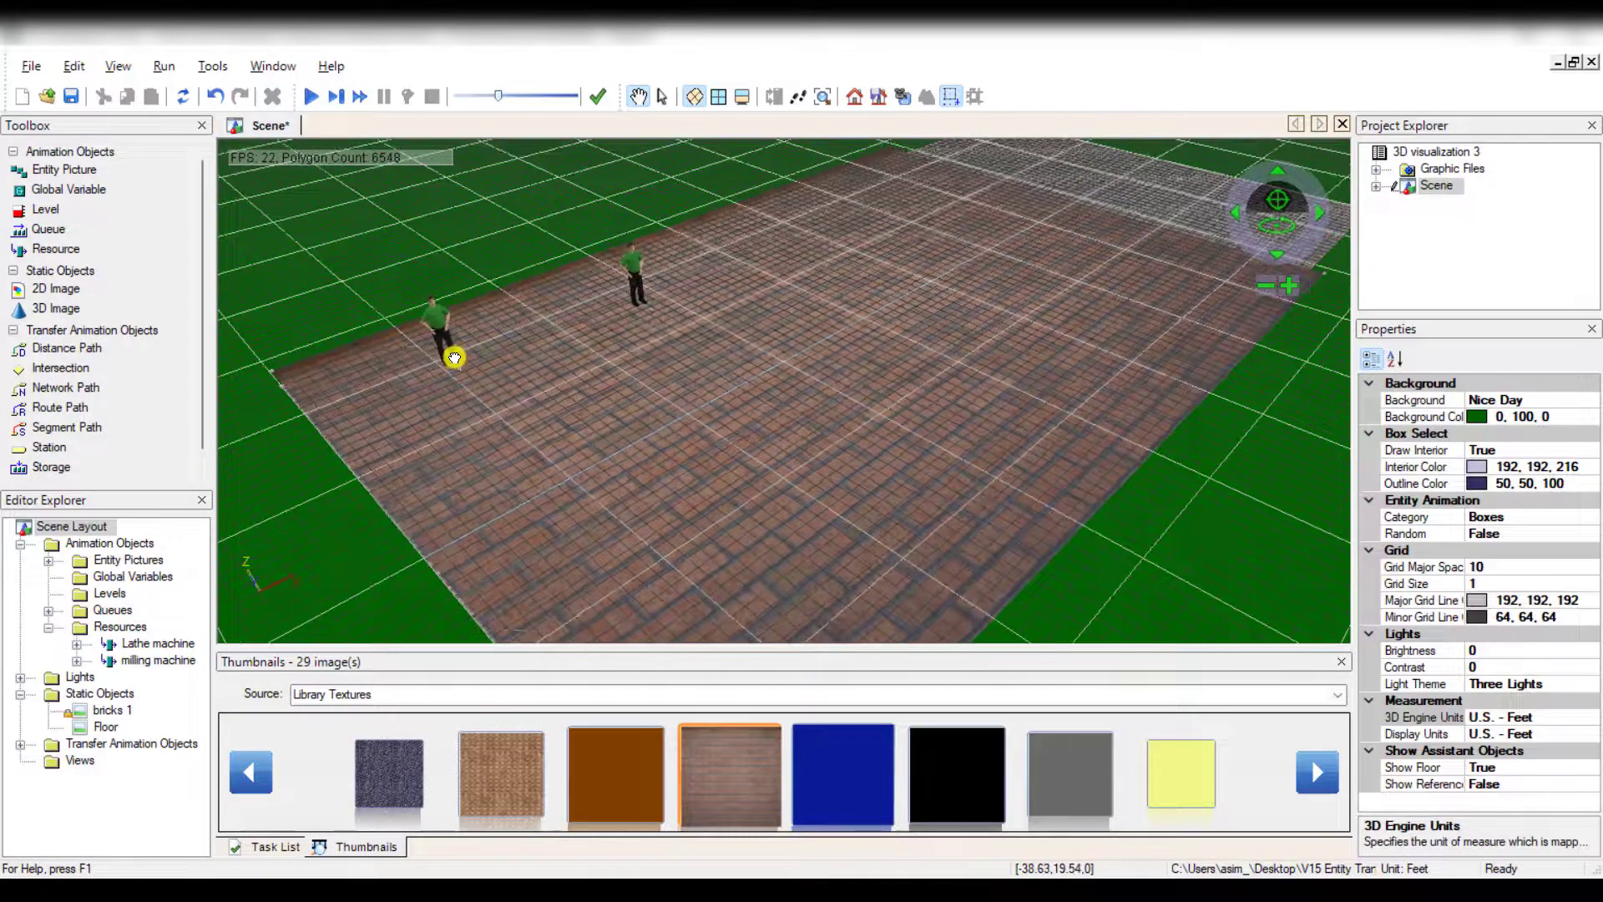
{"action": "left_click_drag", "start_coordinate": [528, 375], "coordinate": [576, 389]}
{"action": "left_click", "coordinate": [662, 96]}
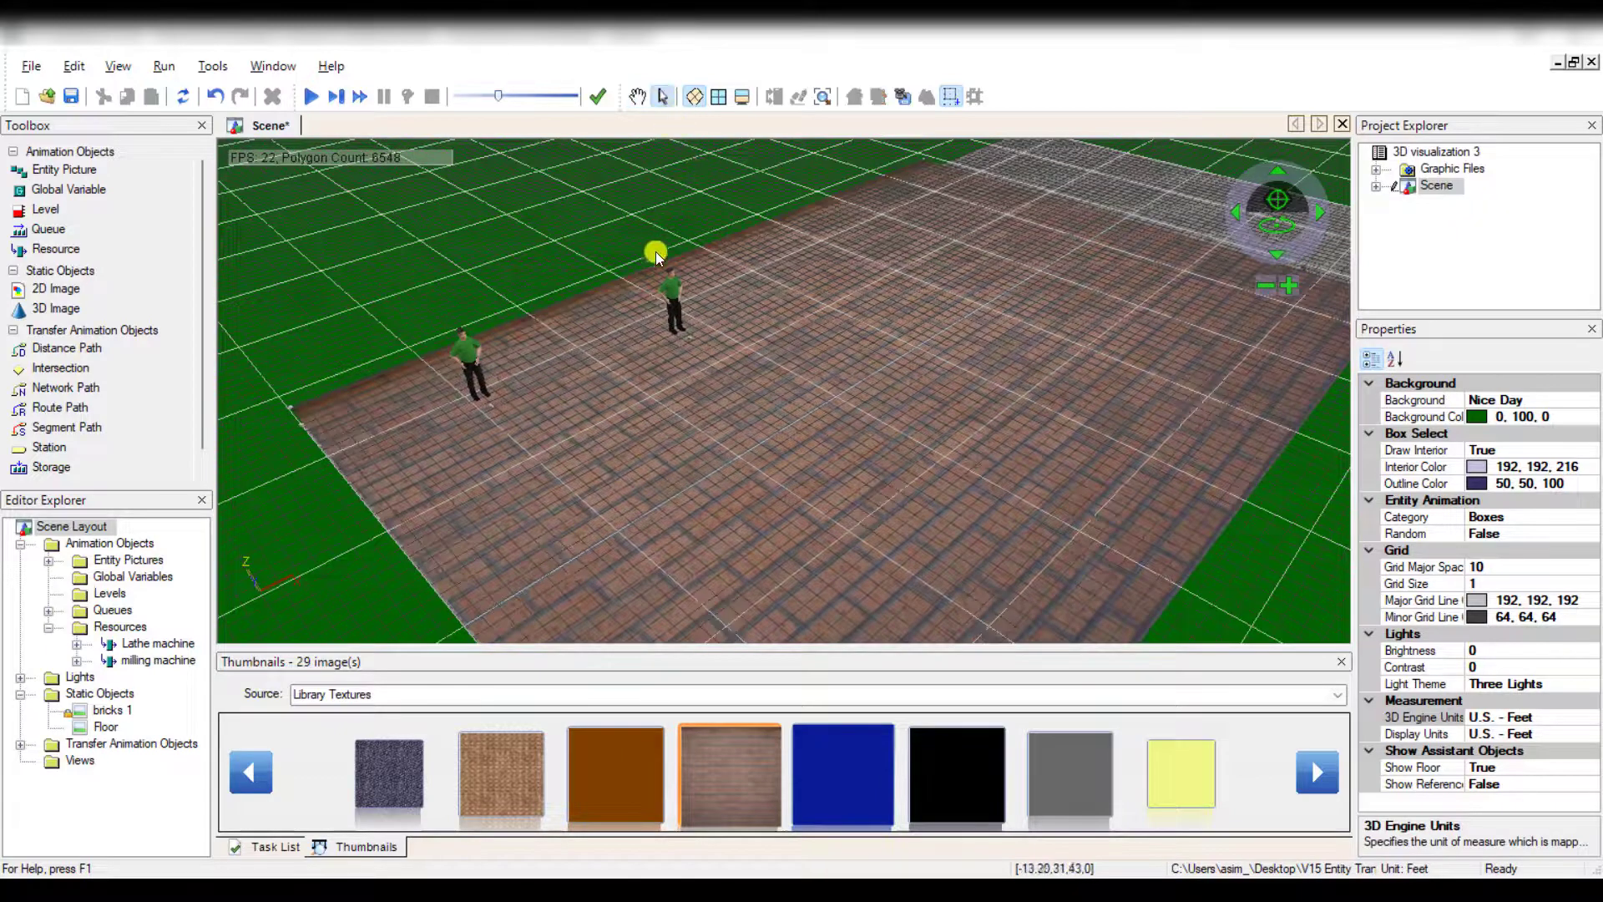
{"action": "left_click", "coordinate": [668, 299]}
{"action": "double_click", "coordinate": [667, 299]}
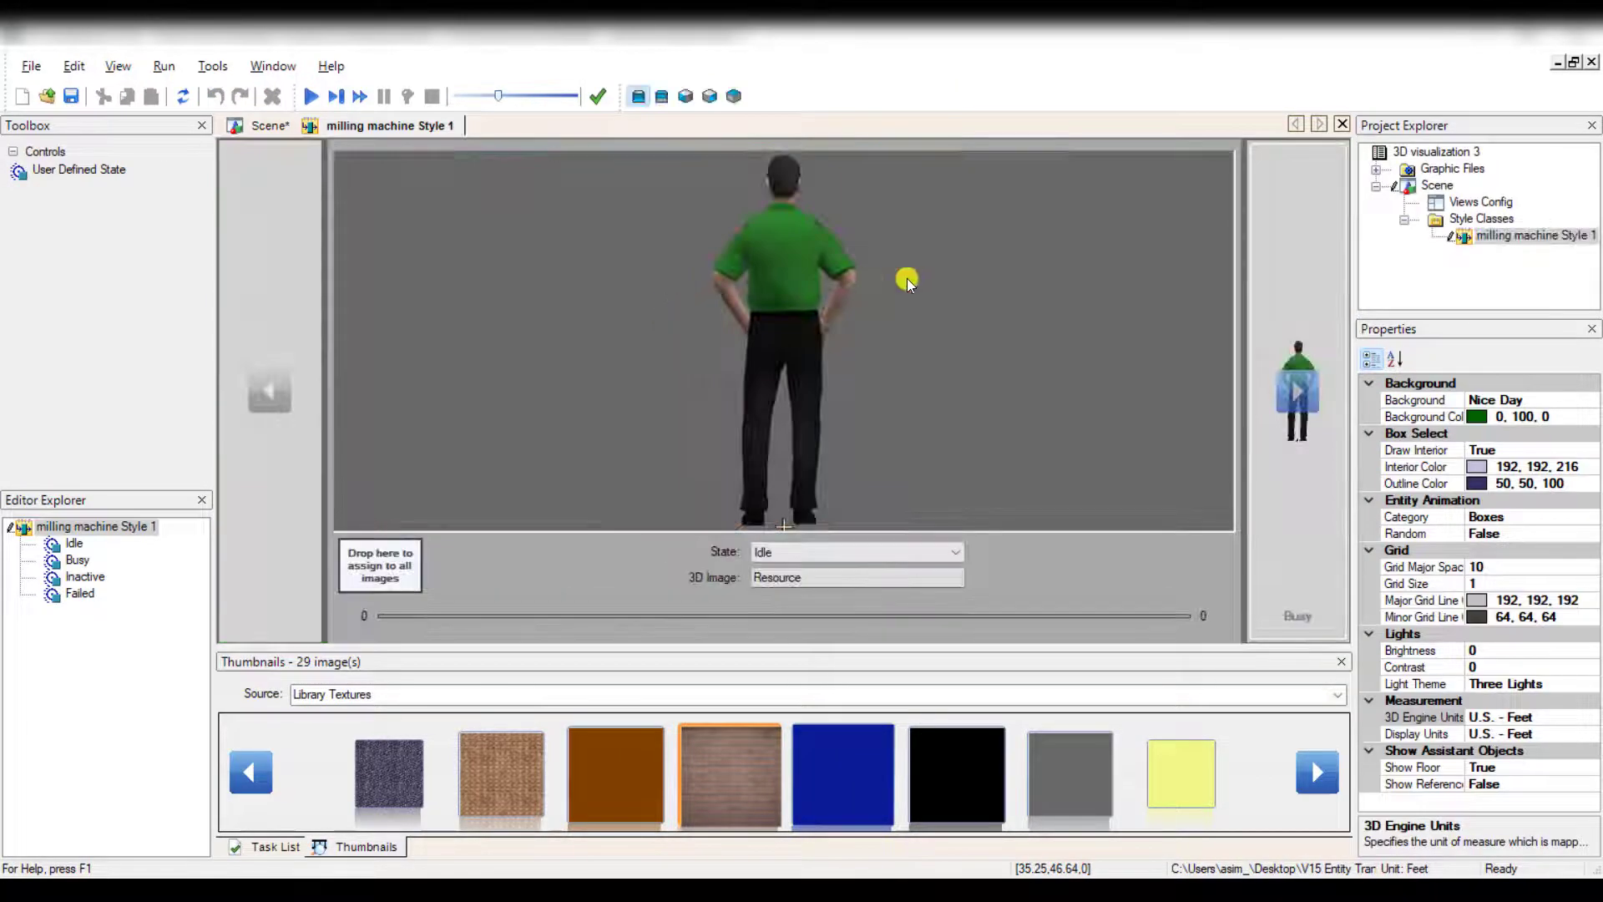
{"action": "left_click", "coordinate": [1342, 124]}
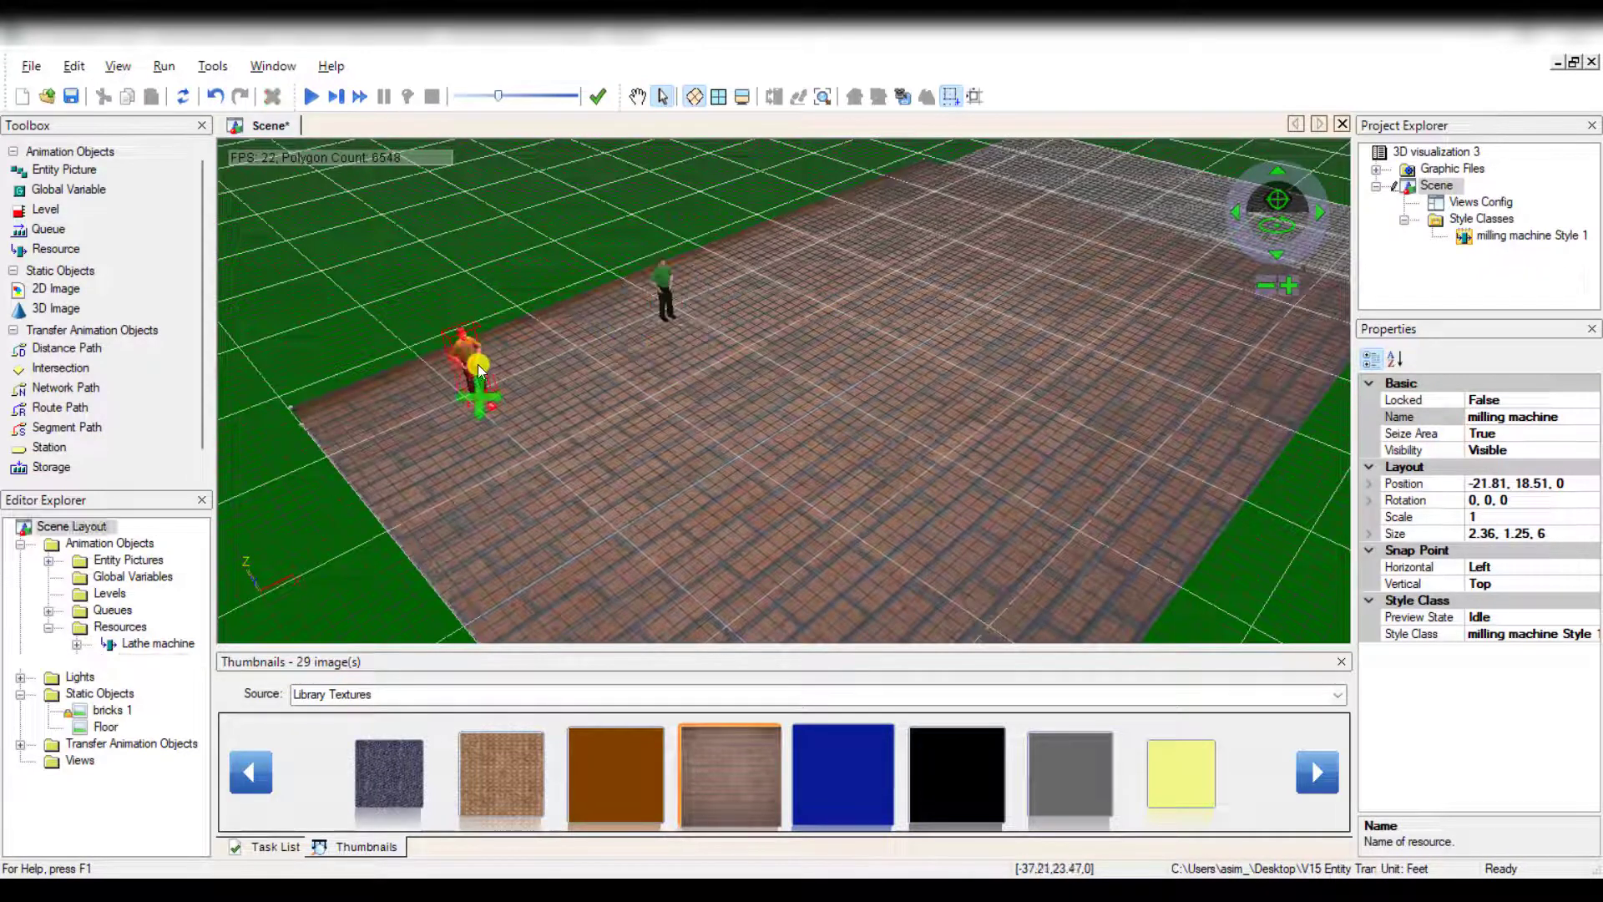
Shift the Lathe machine figure slightly toward the nearby corner of the brick floor.
{"action": "left_click", "coordinate": [477, 364]}
{"action": "left_click_drag", "start_coordinate": [483, 396], "coordinate": [467, 406]}
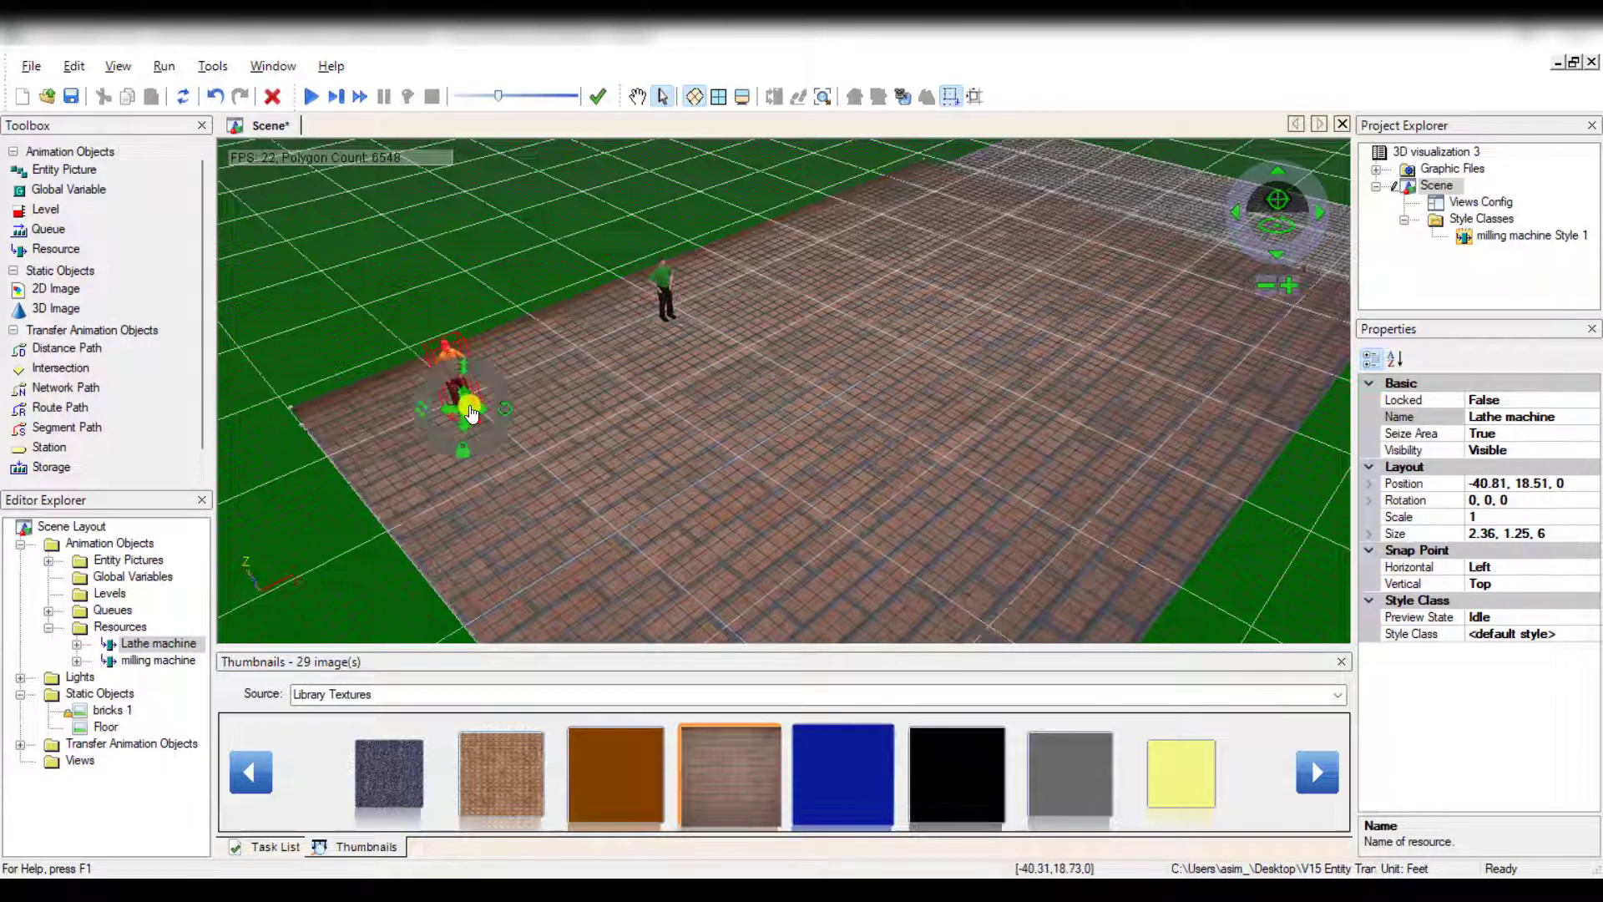
{"action": "left_click", "coordinate": [650, 464]}
{"action": "left_click", "coordinate": [607, 265]}
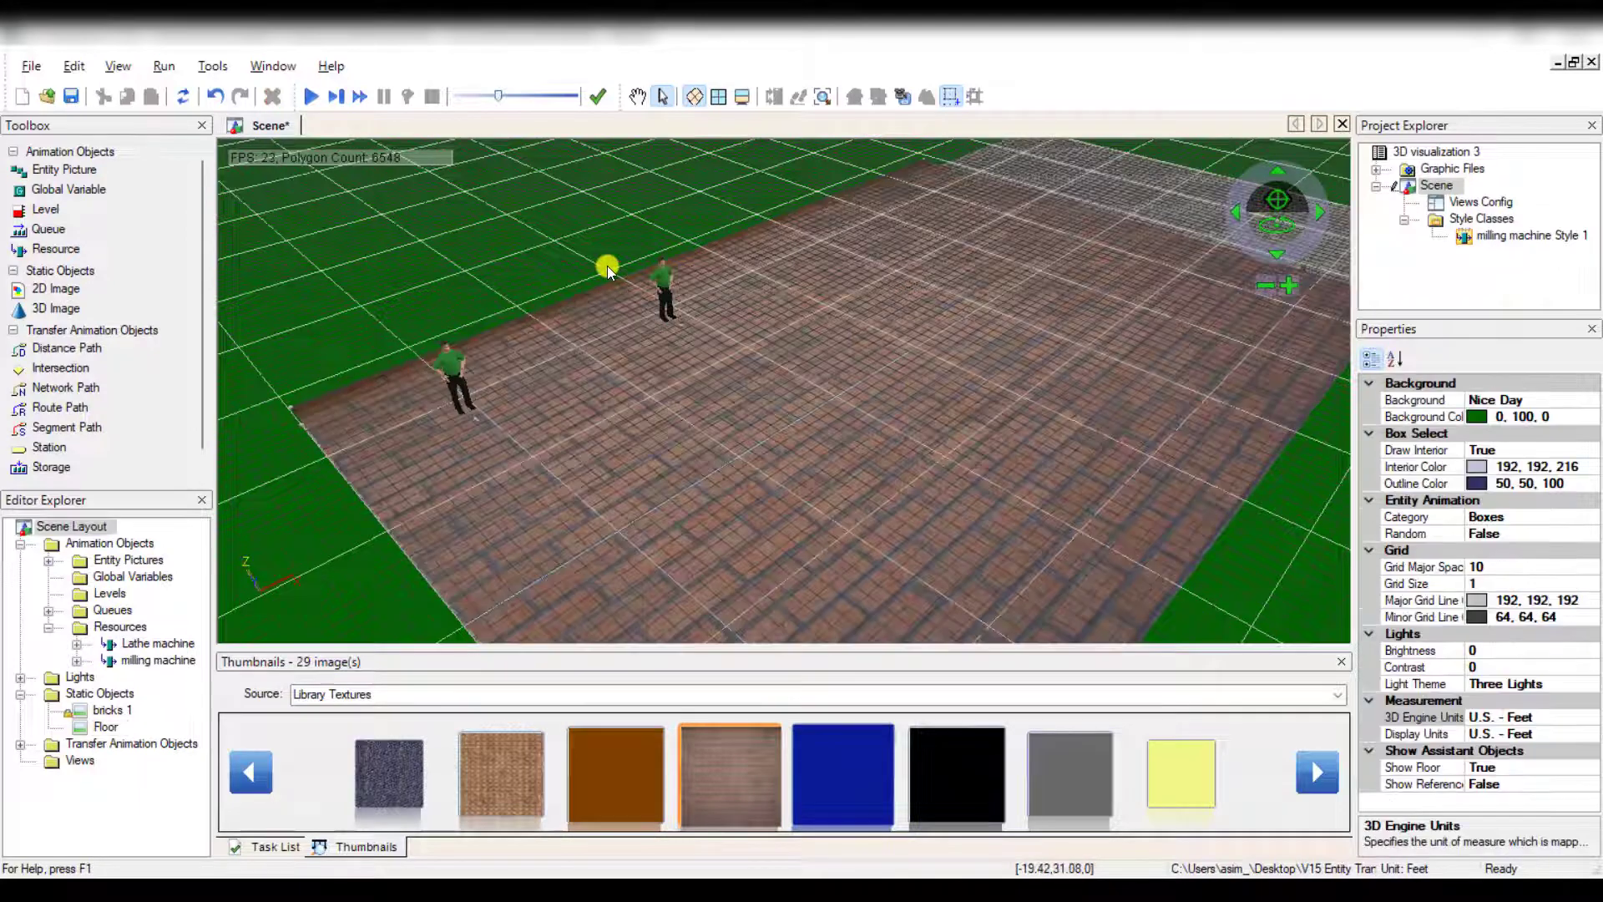
{"action": "left_click", "coordinate": [664, 288]}
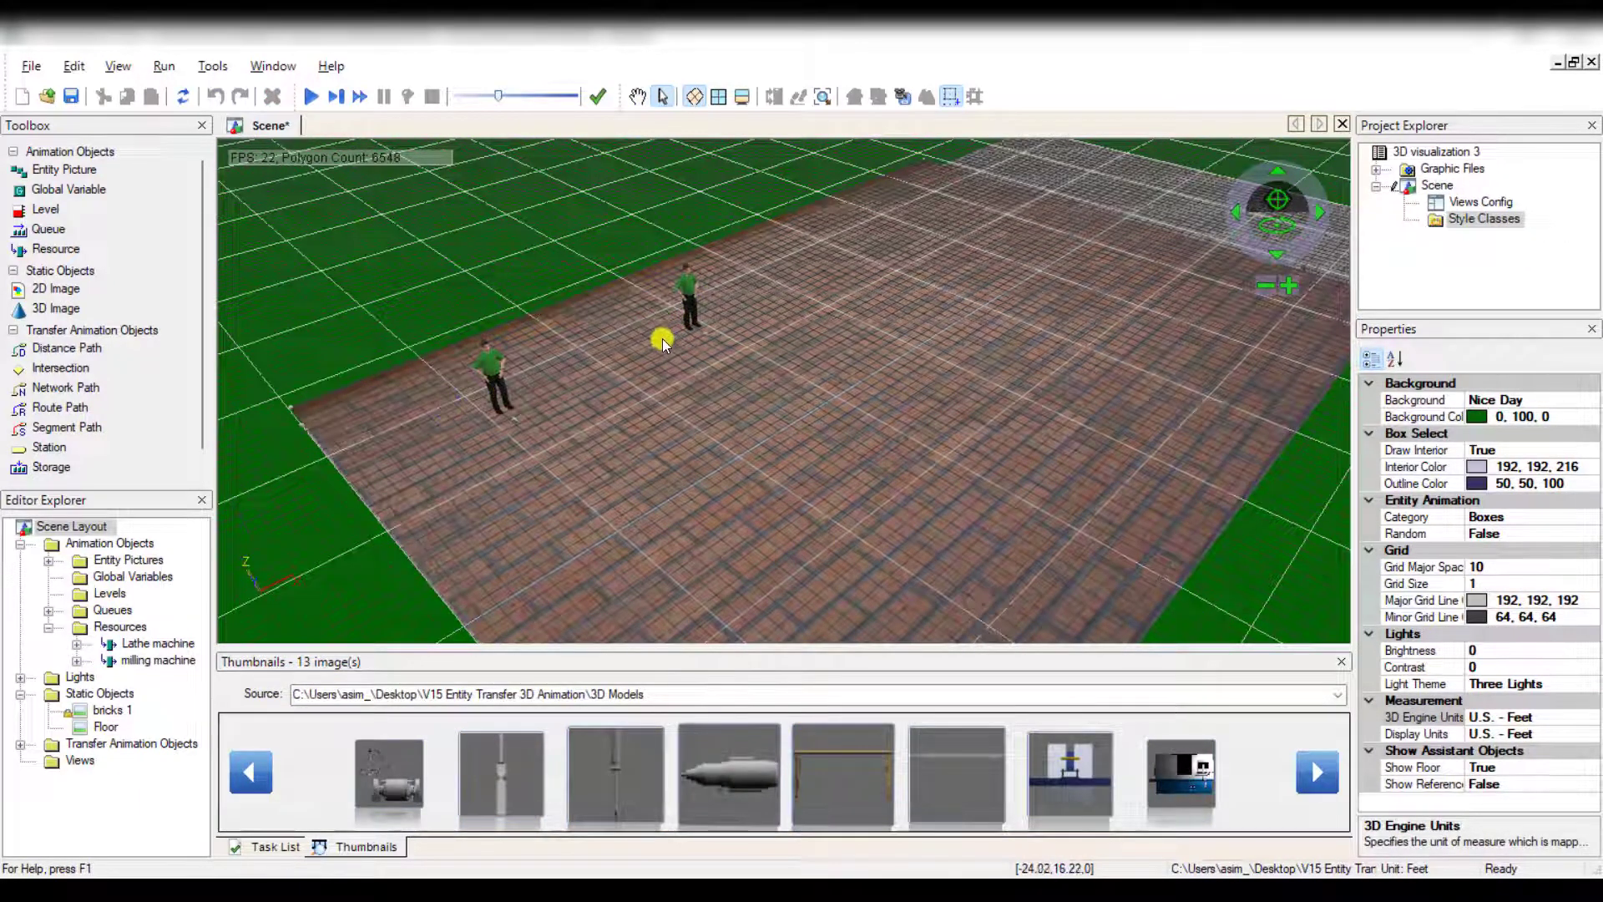
Insert a new resource style class and name it milling machine.
{"action": "left_click", "coordinate": [1485, 219]}
{"action": "right_click", "coordinate": [1484, 222]}
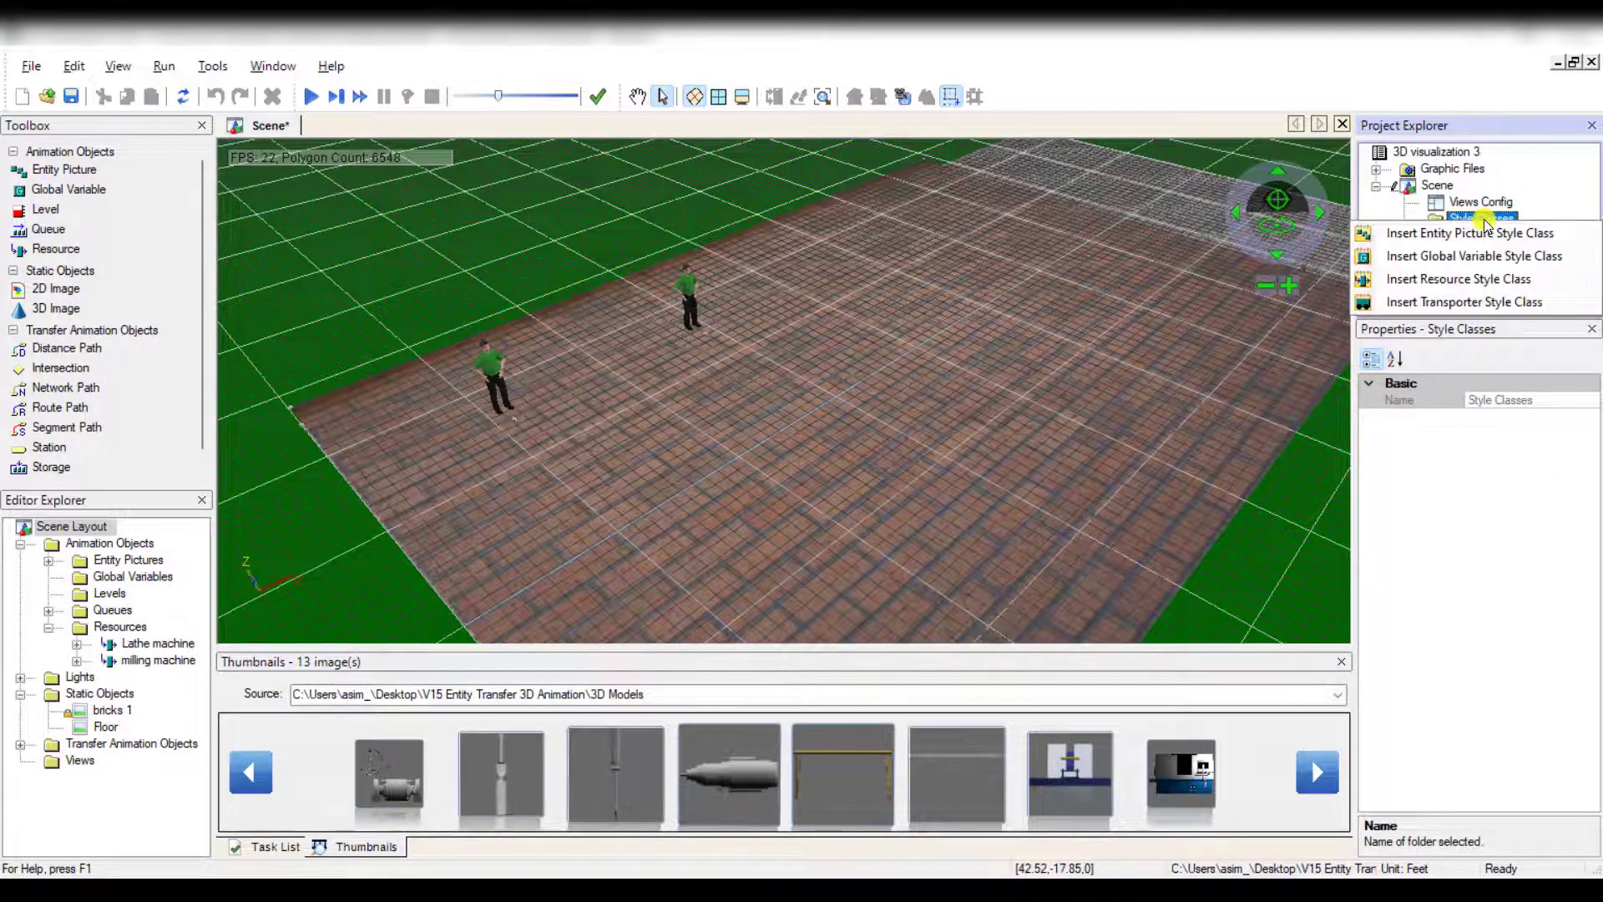
{"action": "left_click", "coordinate": [1446, 279]}
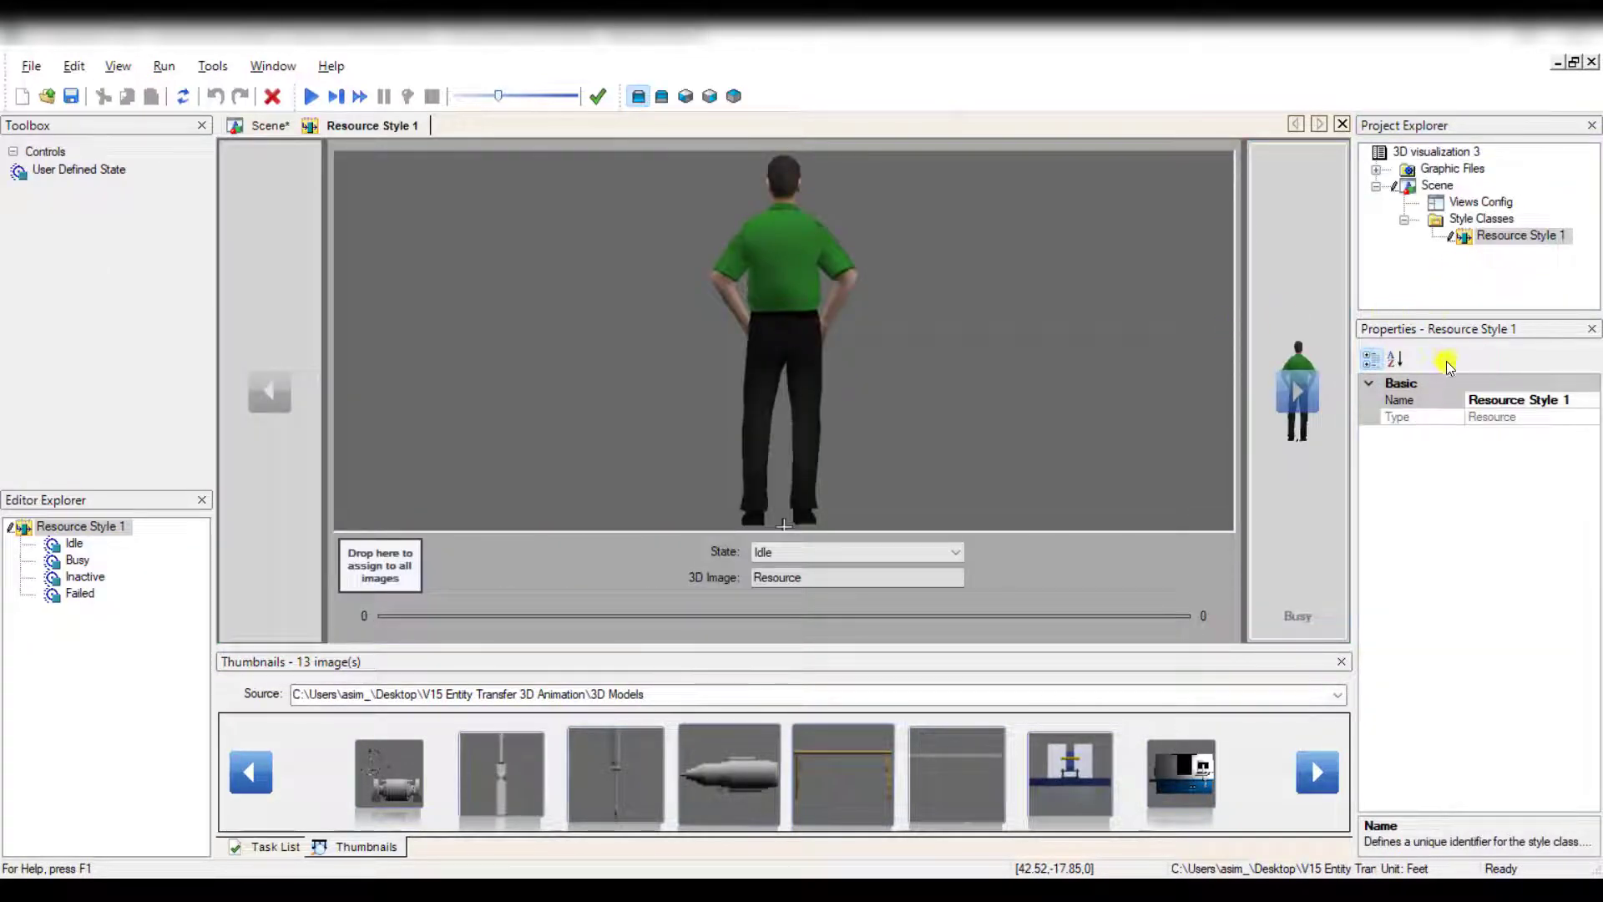
{"action": "left_click", "coordinate": [1488, 399]}
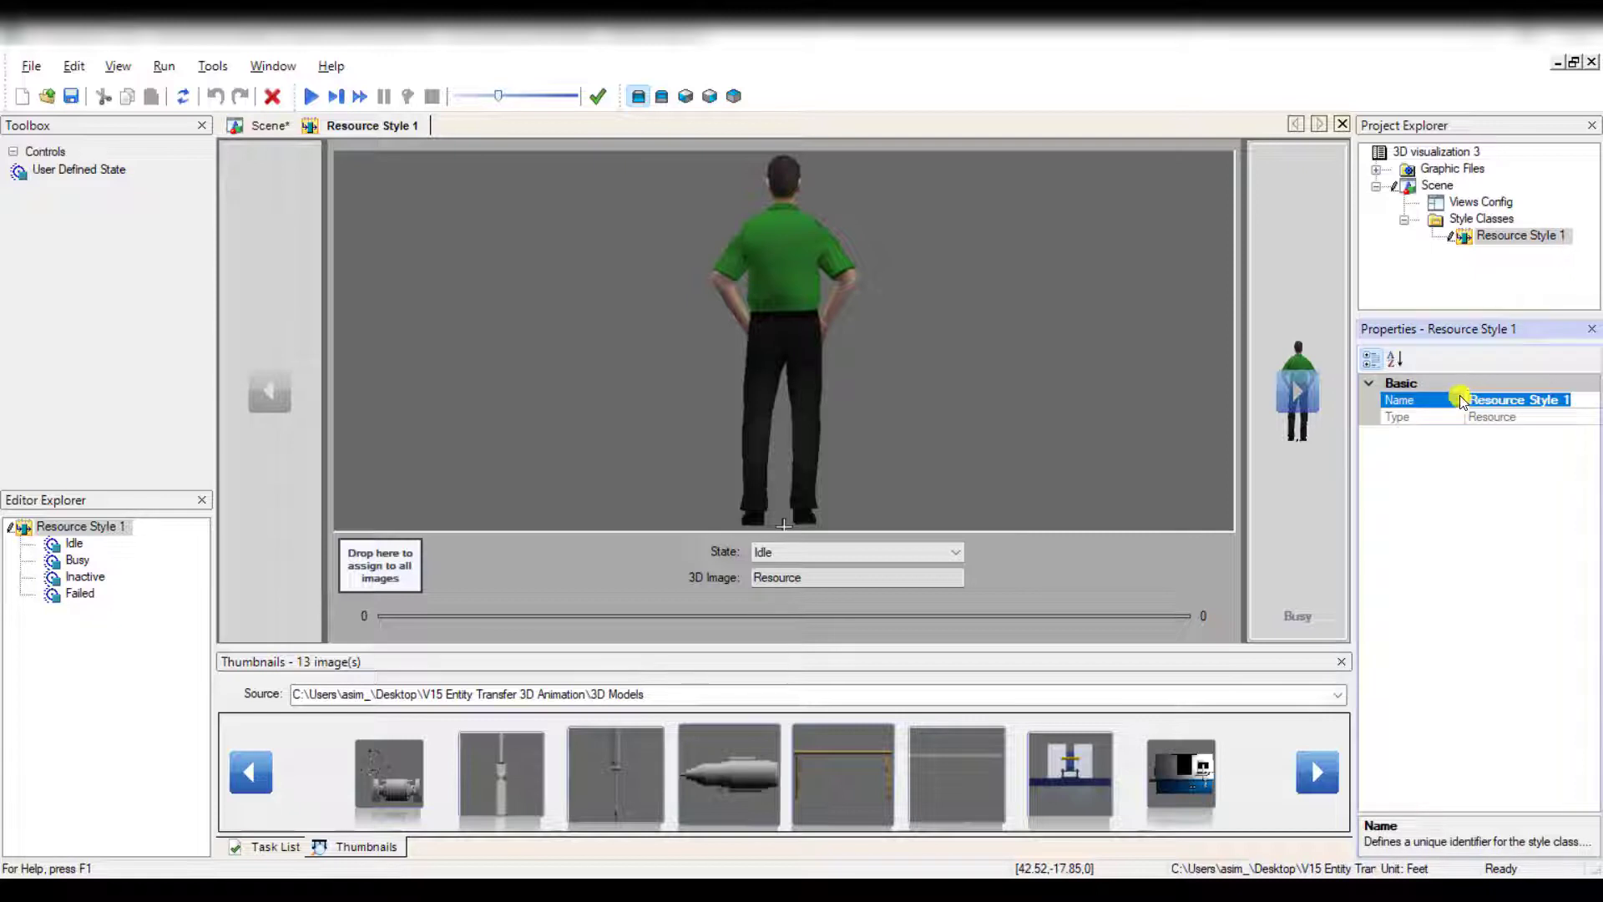
{"action": "type", "text": "milling machine"}
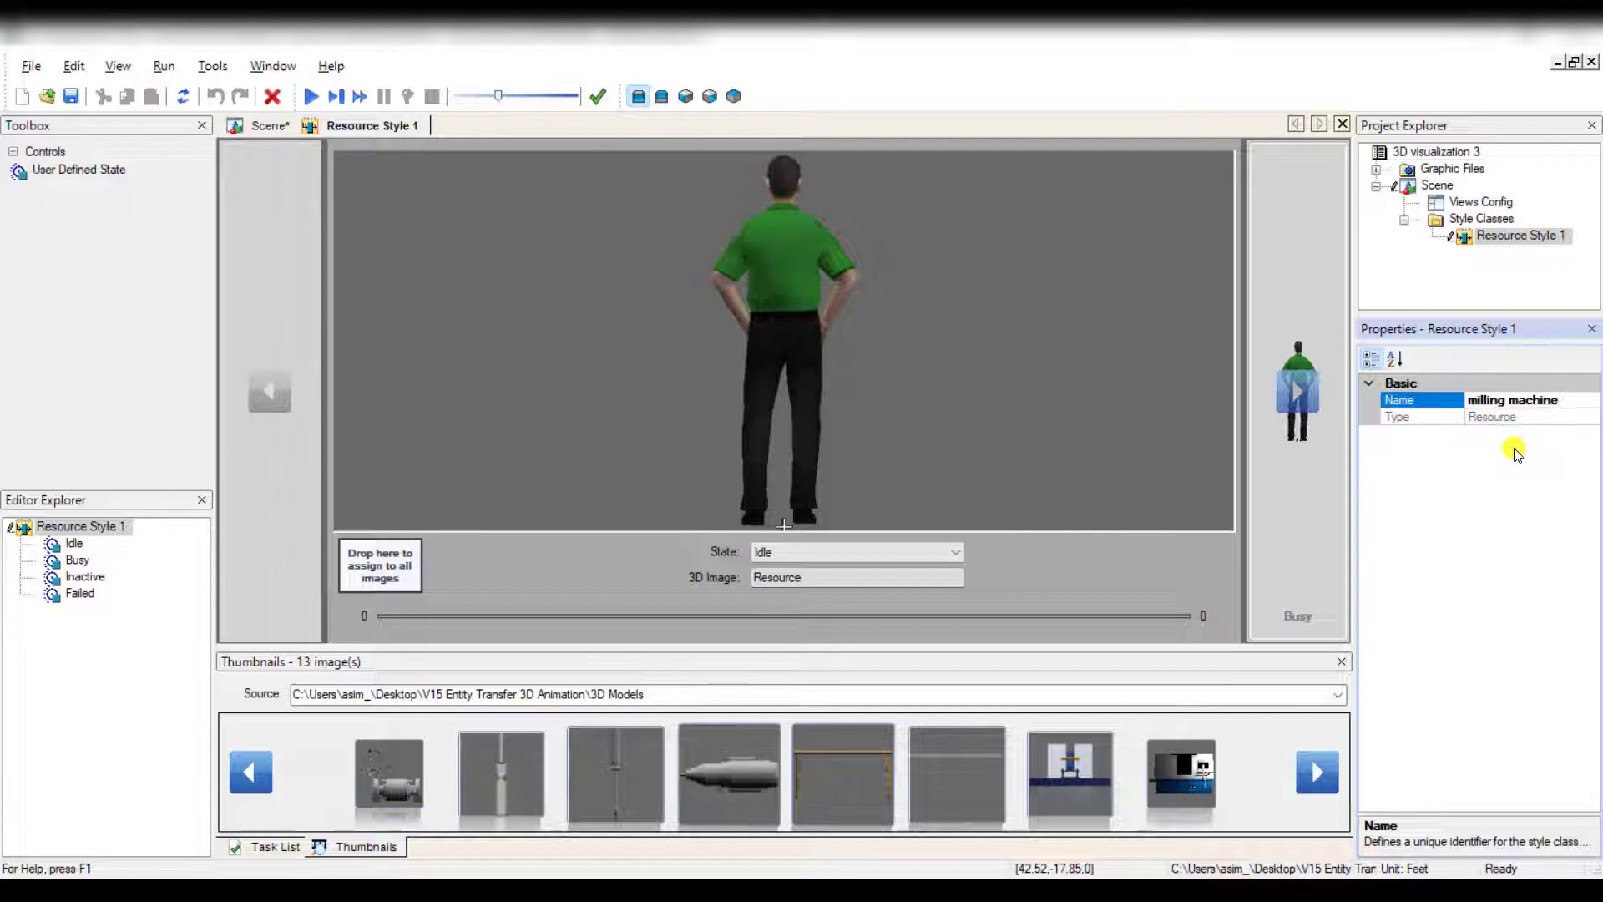
{"action": "key", "text": "Return"}
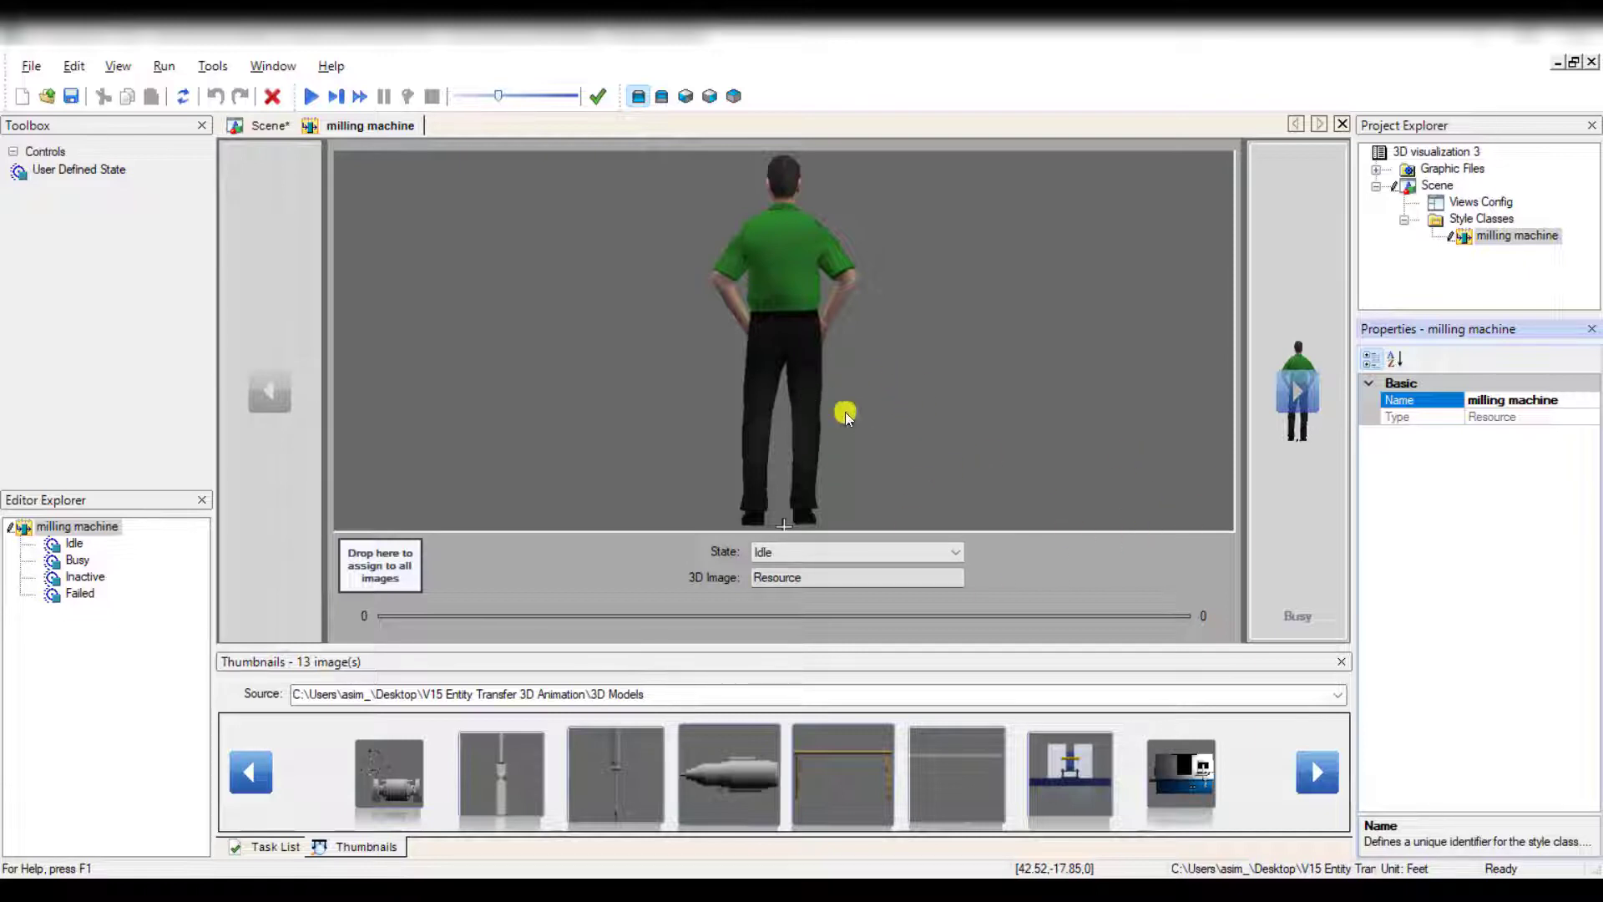
Browse to the 3D Models folder as the thumbnails source and advance through its models.
{"action": "left_click", "coordinate": [1337, 694]}
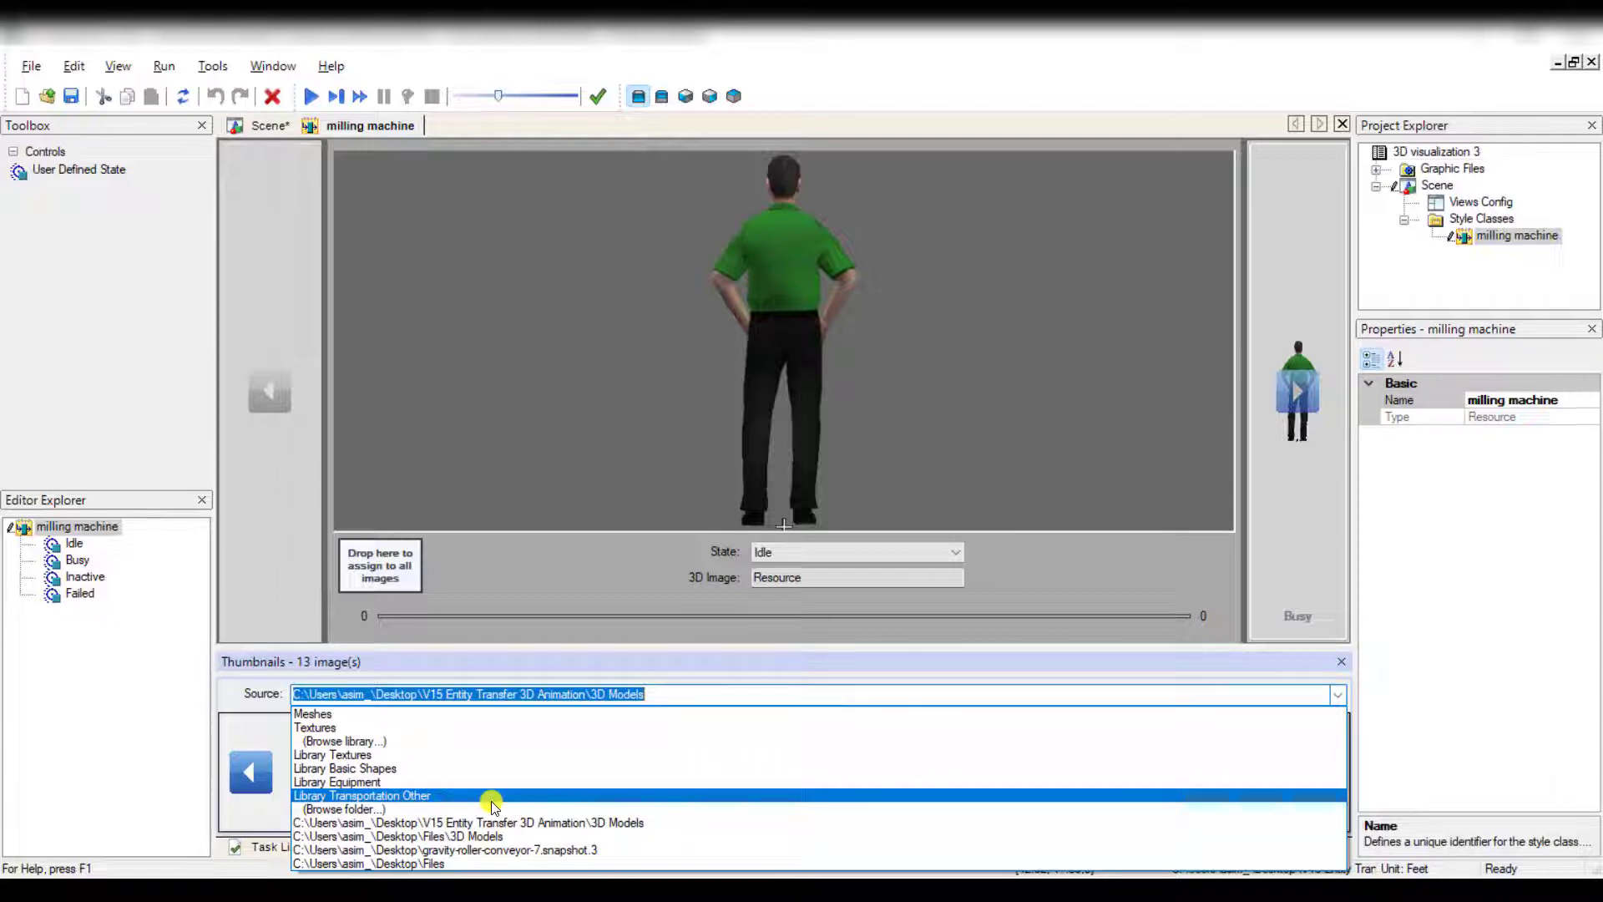
{"action": "left_click", "coordinate": [468, 811]}
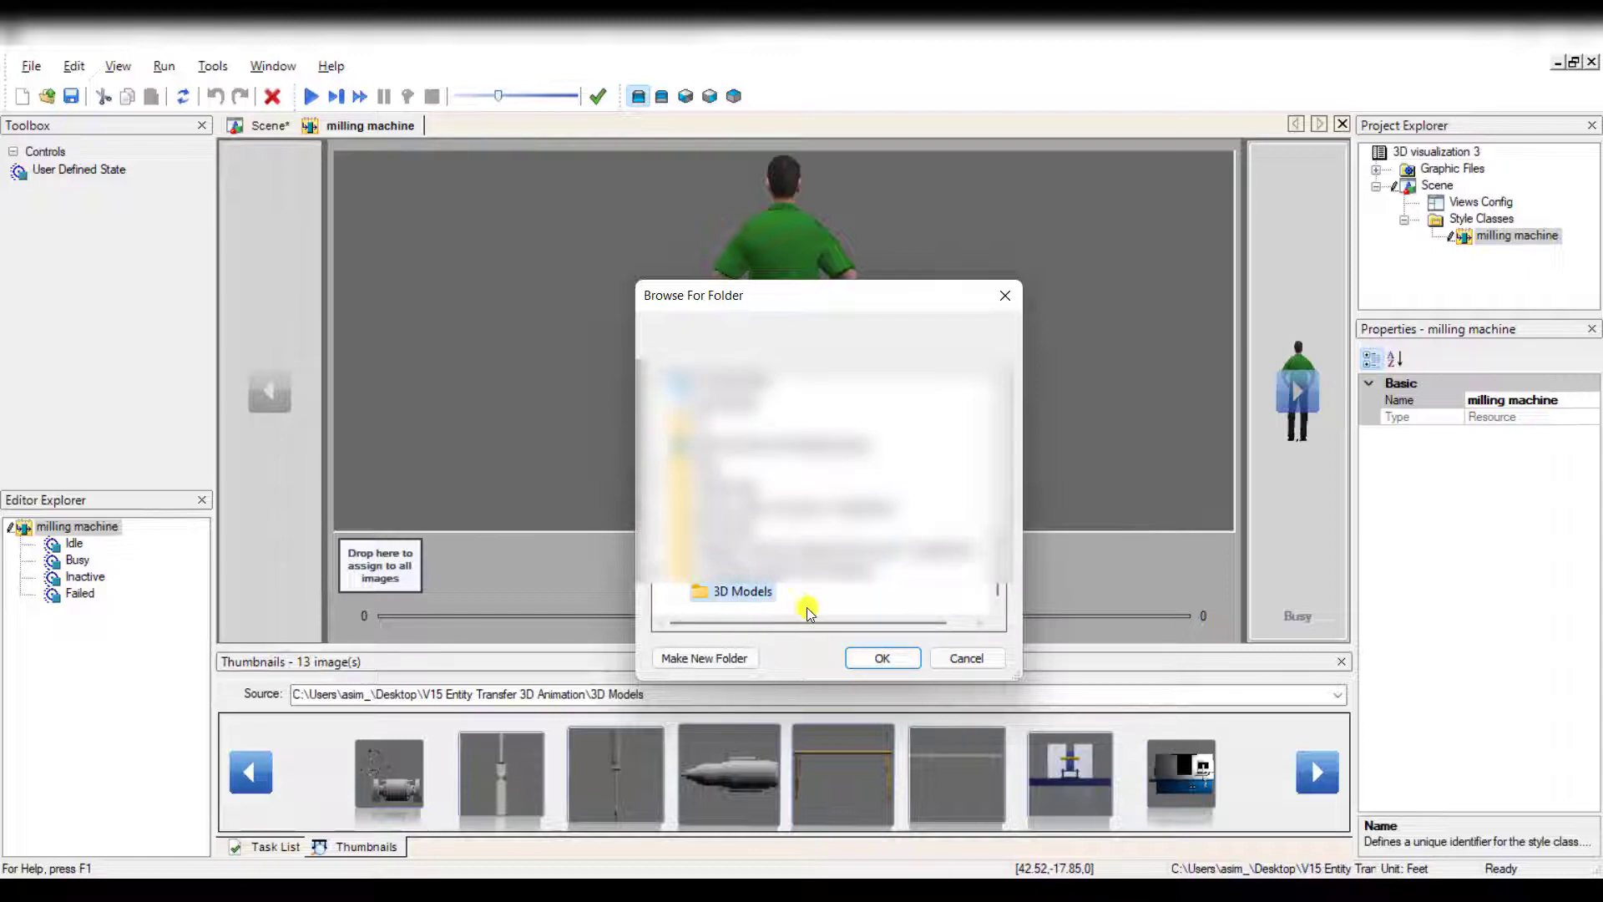
{"action": "left_click", "coordinate": [900, 657]}
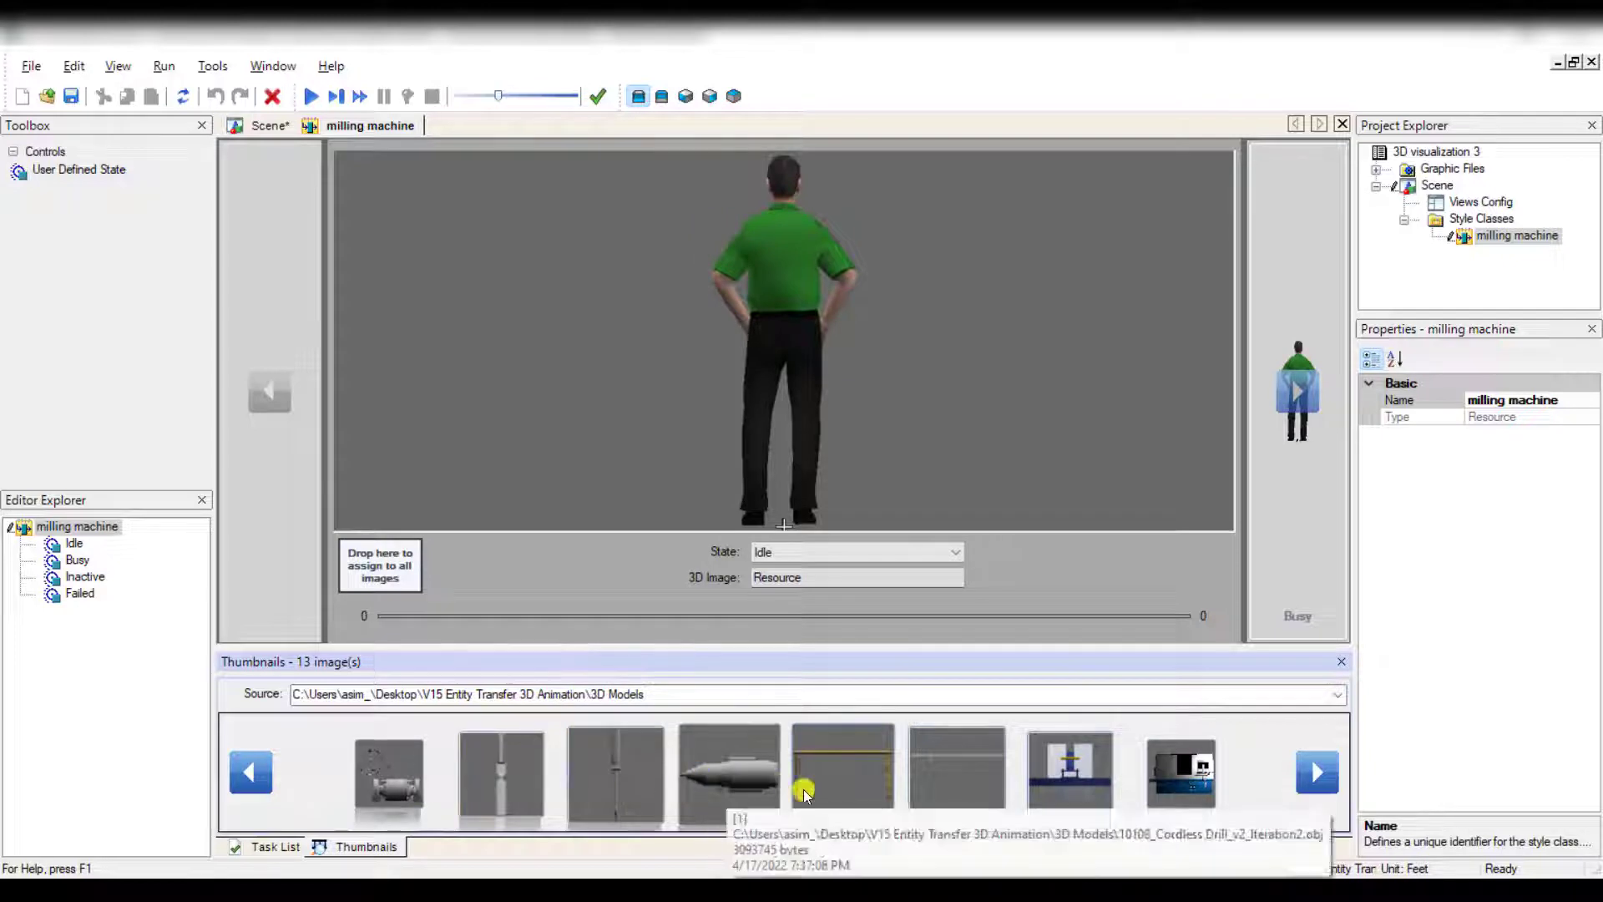
{"action": "left_click", "coordinate": [1317, 789]}
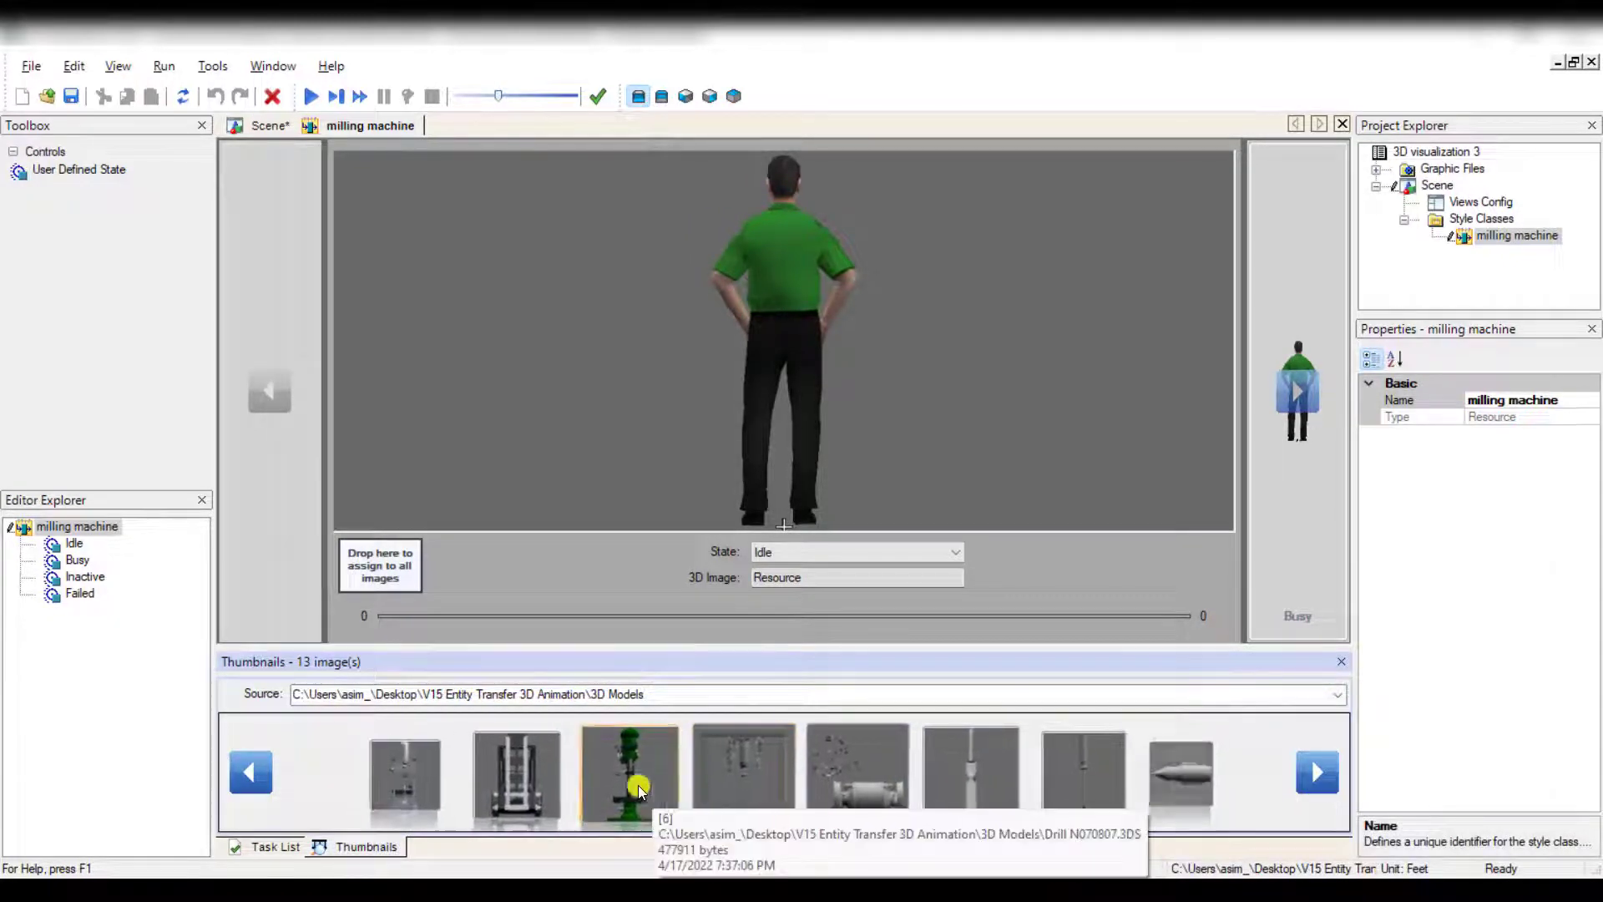
Assign the lathe n050213.3ds model to both the Idle and Busy states of the milling machine style.
{"action": "left_click_drag", "start_coordinate": [710, 778], "coordinate": [768, 333]}
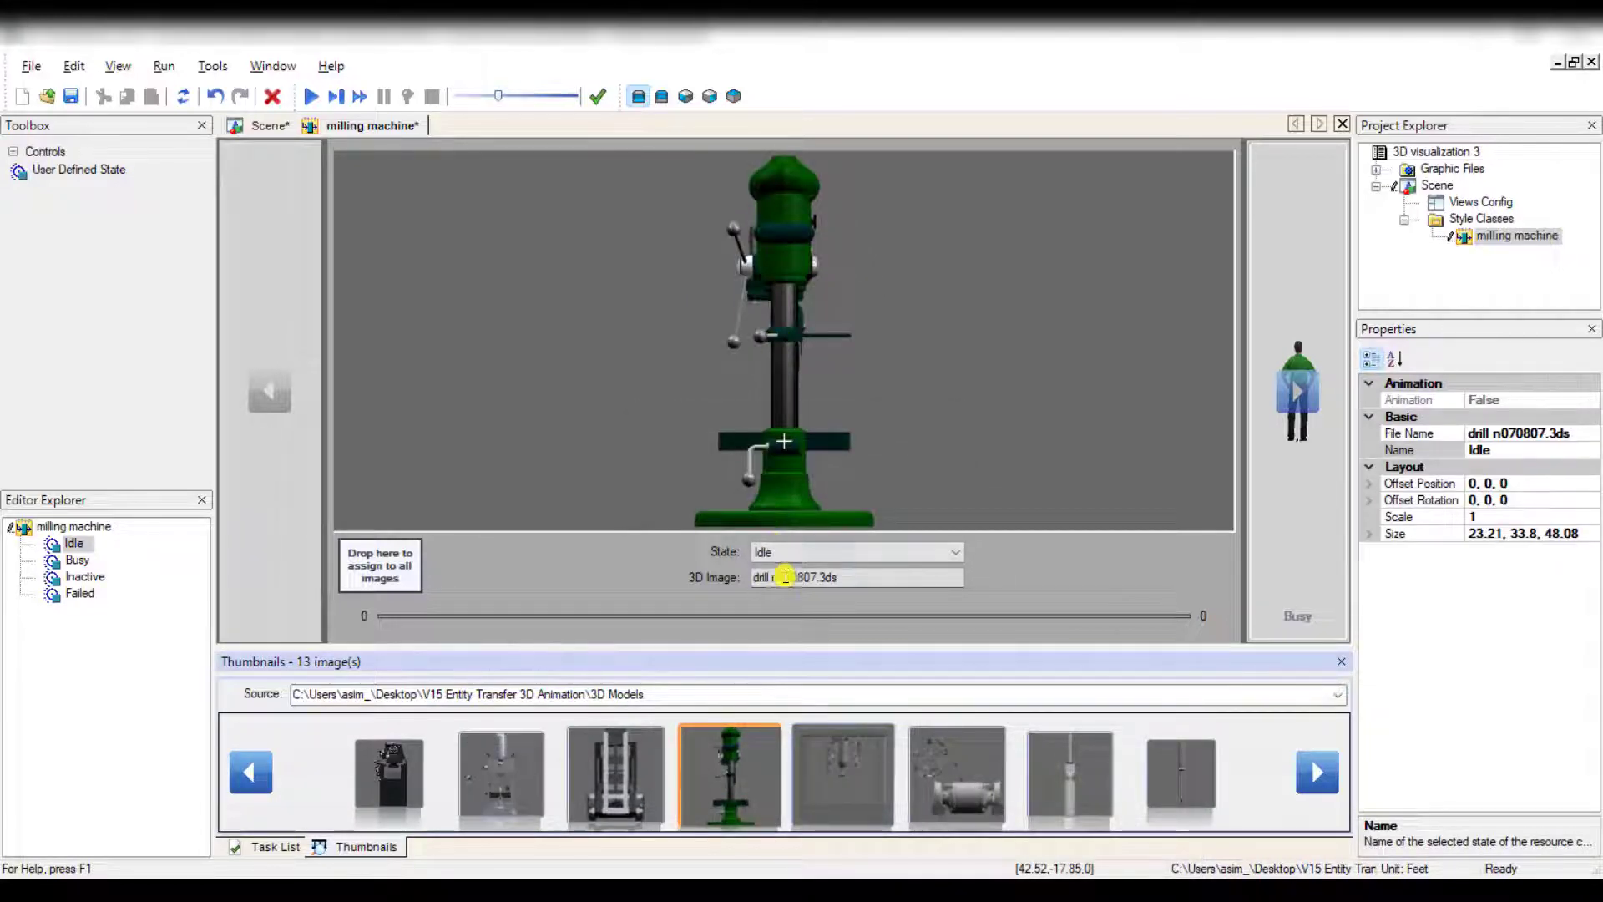
{"action": "left_click_drag", "start_coordinate": [512, 791], "coordinate": [768, 431]}
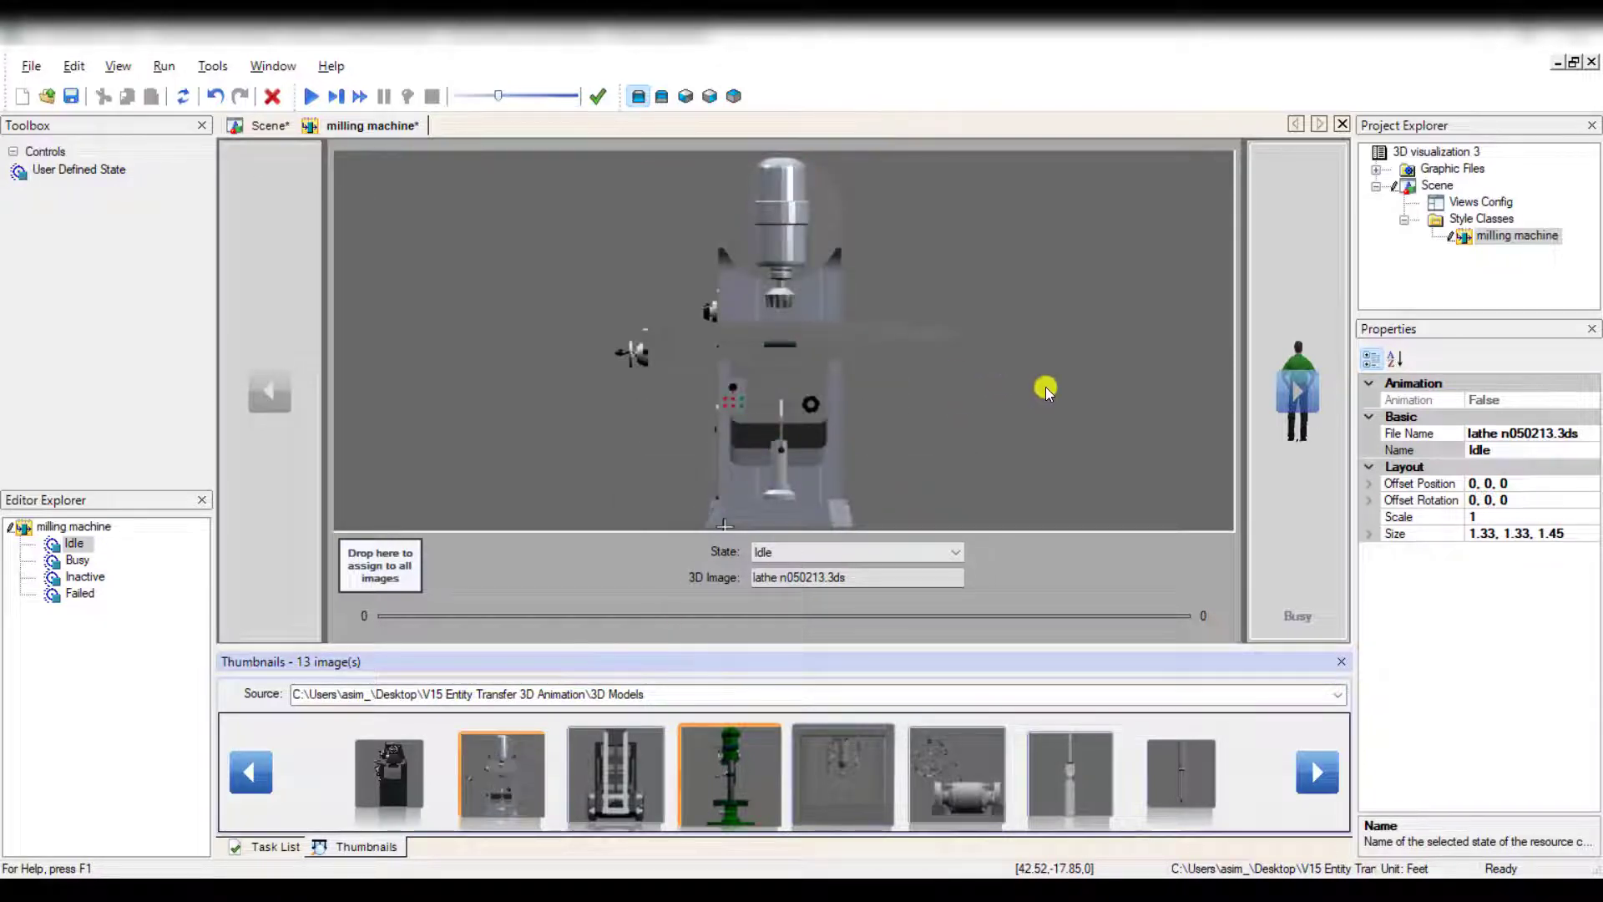
{"action": "left_click", "coordinate": [1298, 394]}
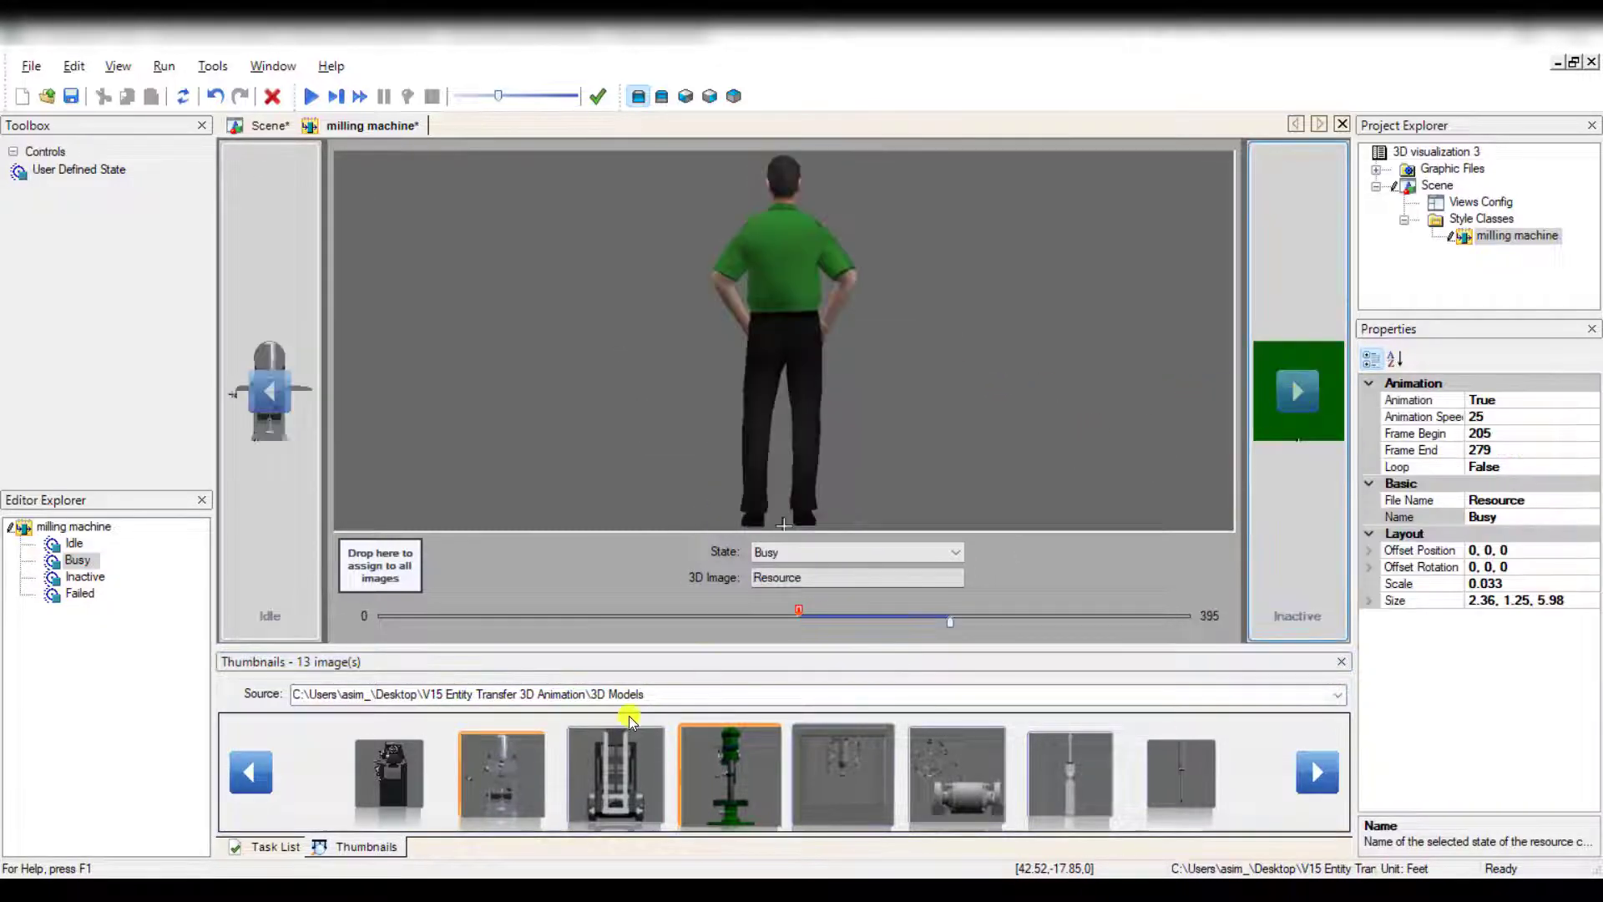
{"action": "left_click_drag", "start_coordinate": [533, 780], "coordinate": [812, 438]}
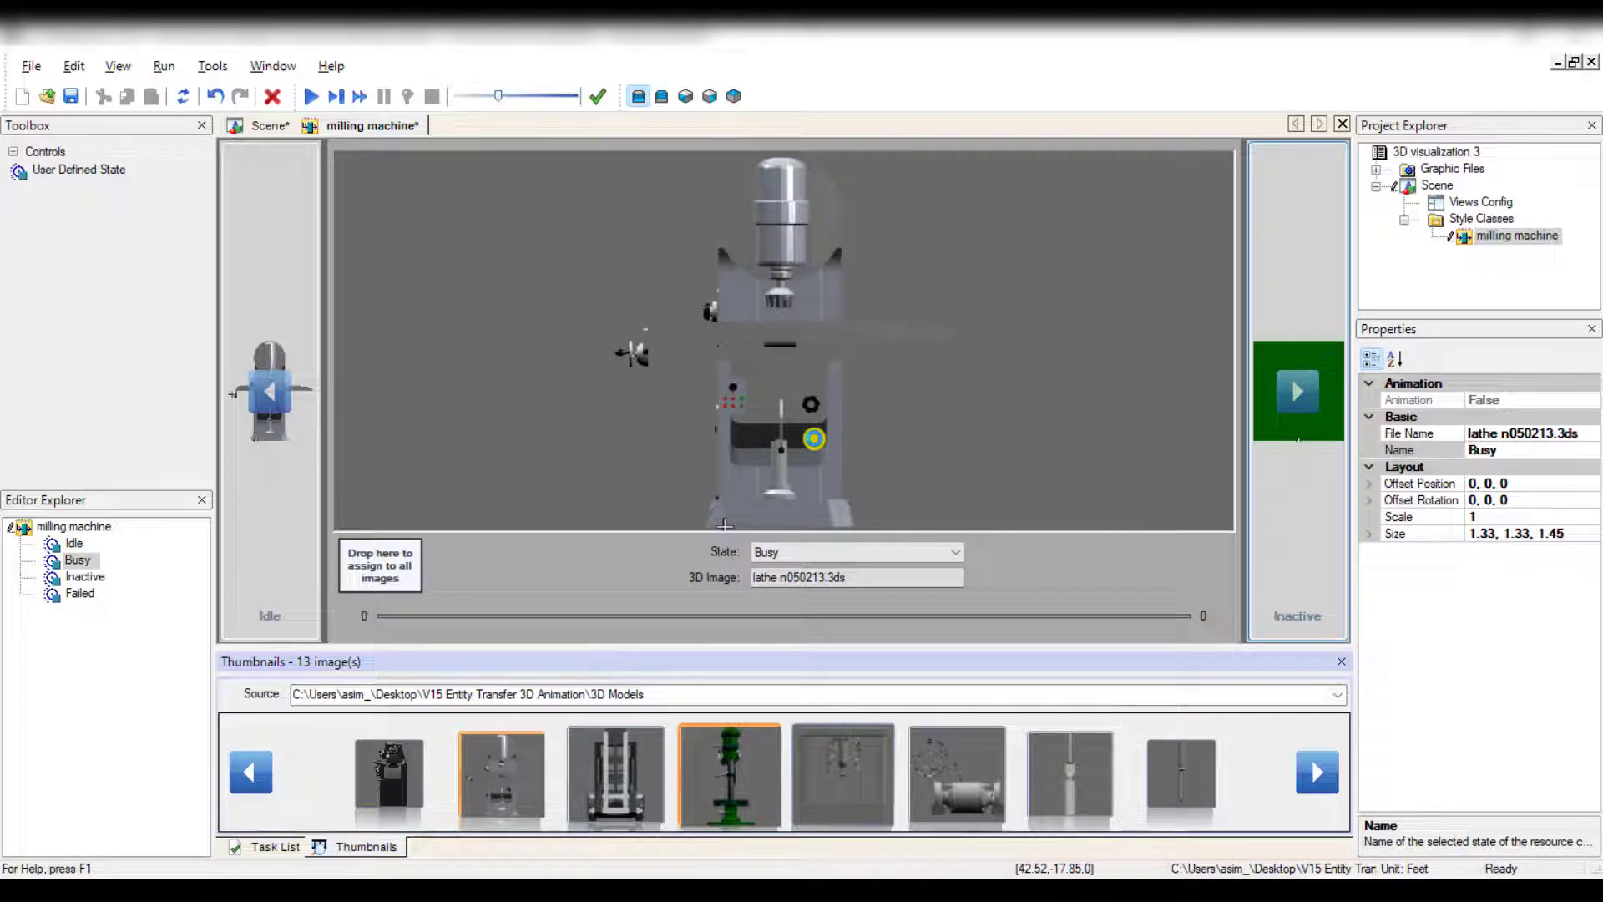
Delete the Inactive and Failed states from the milling machine style and close its editor.
{"action": "right_click", "coordinate": [99, 578]}
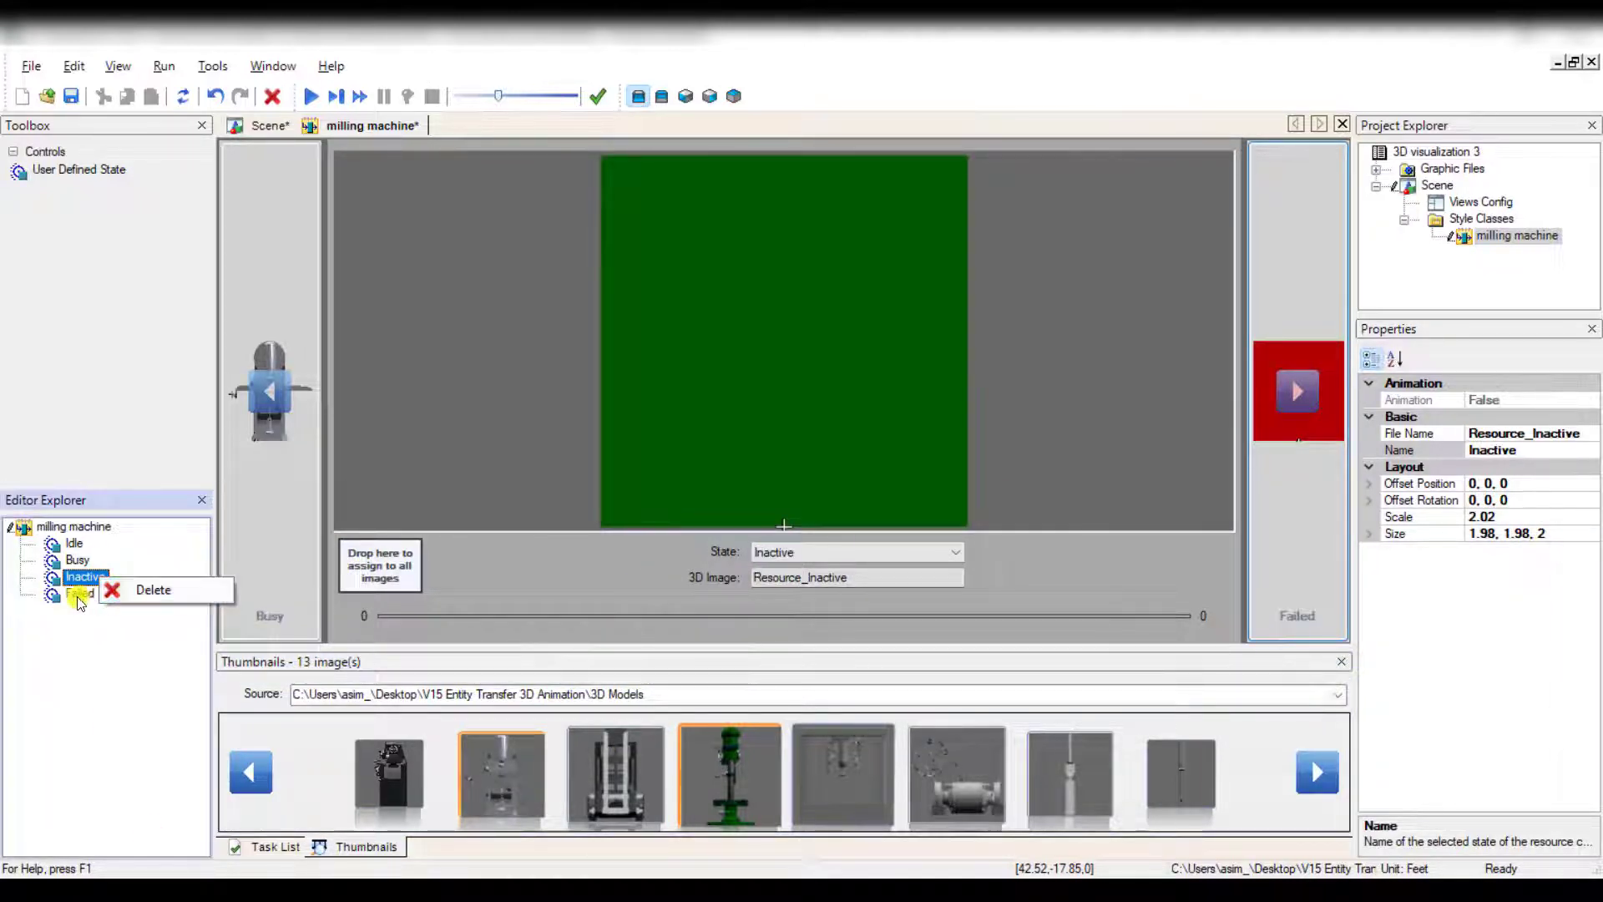
{"action": "left_click", "coordinate": [124, 593]}
{"action": "left_click", "coordinate": [79, 576]}
{"action": "right_click", "coordinate": [74, 570]}
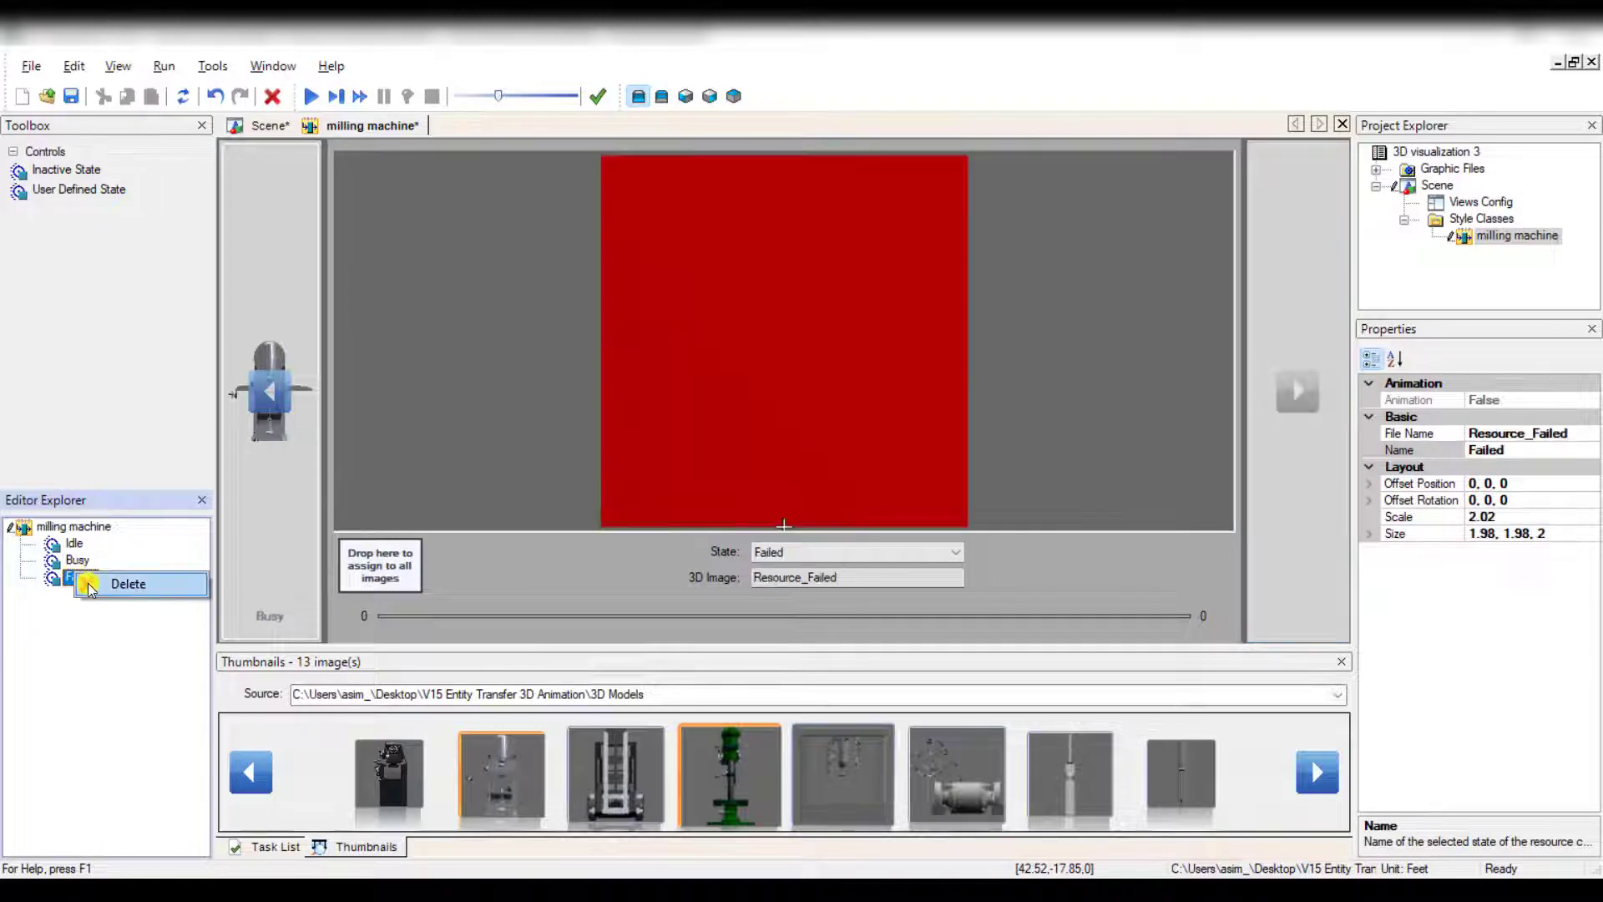
{"action": "left_click", "coordinate": [92, 585]}
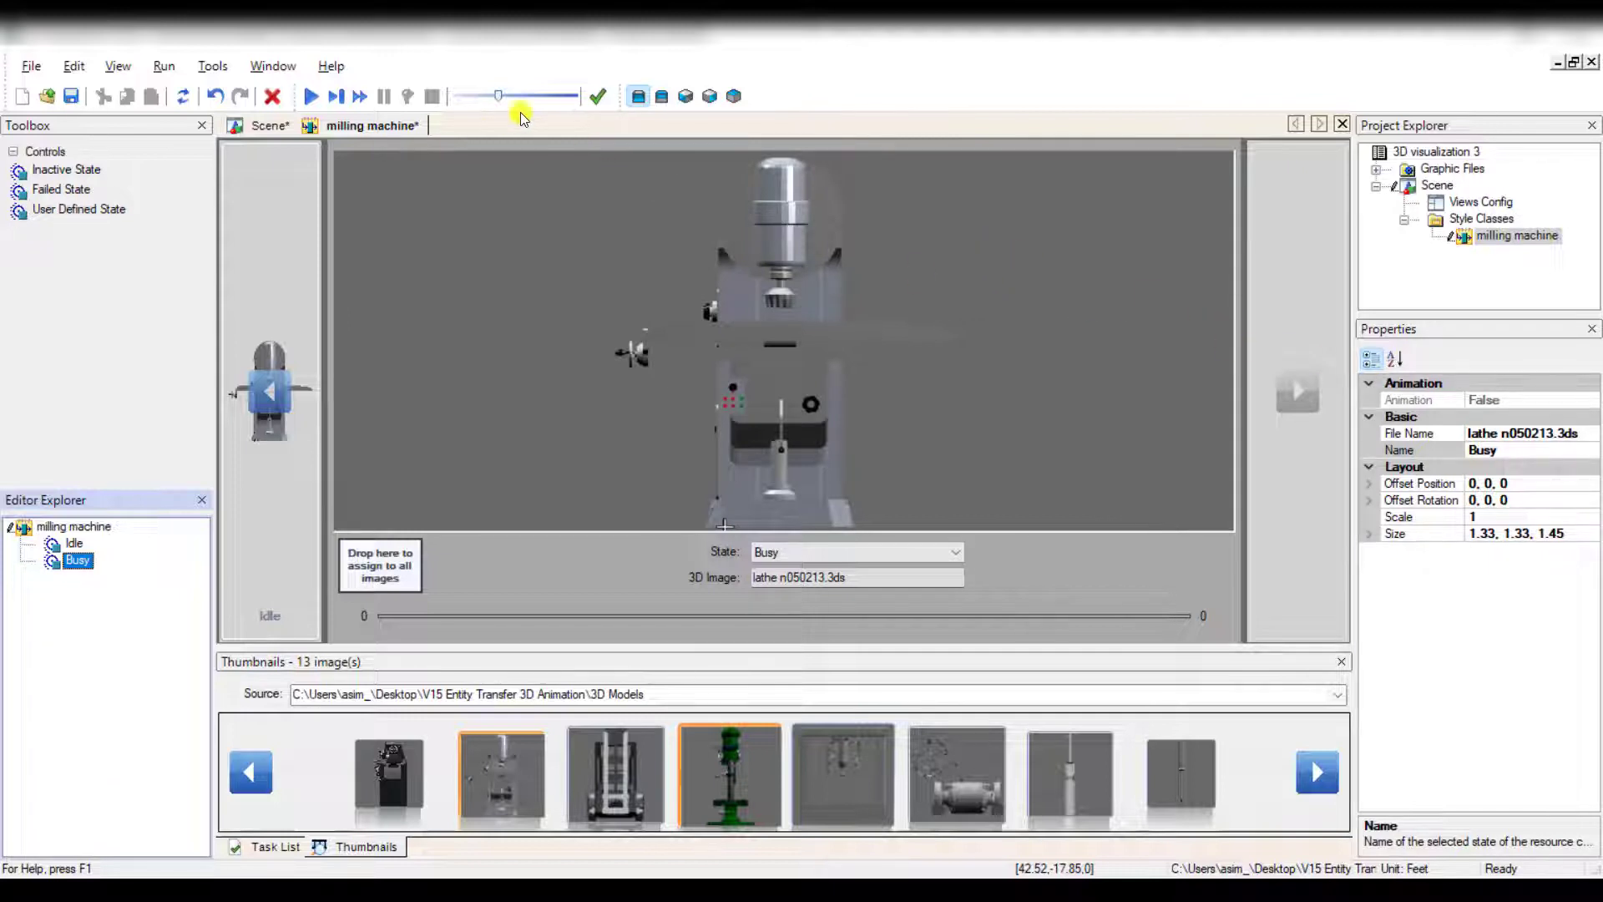
{"action": "left_click", "coordinate": [1561, 400]}
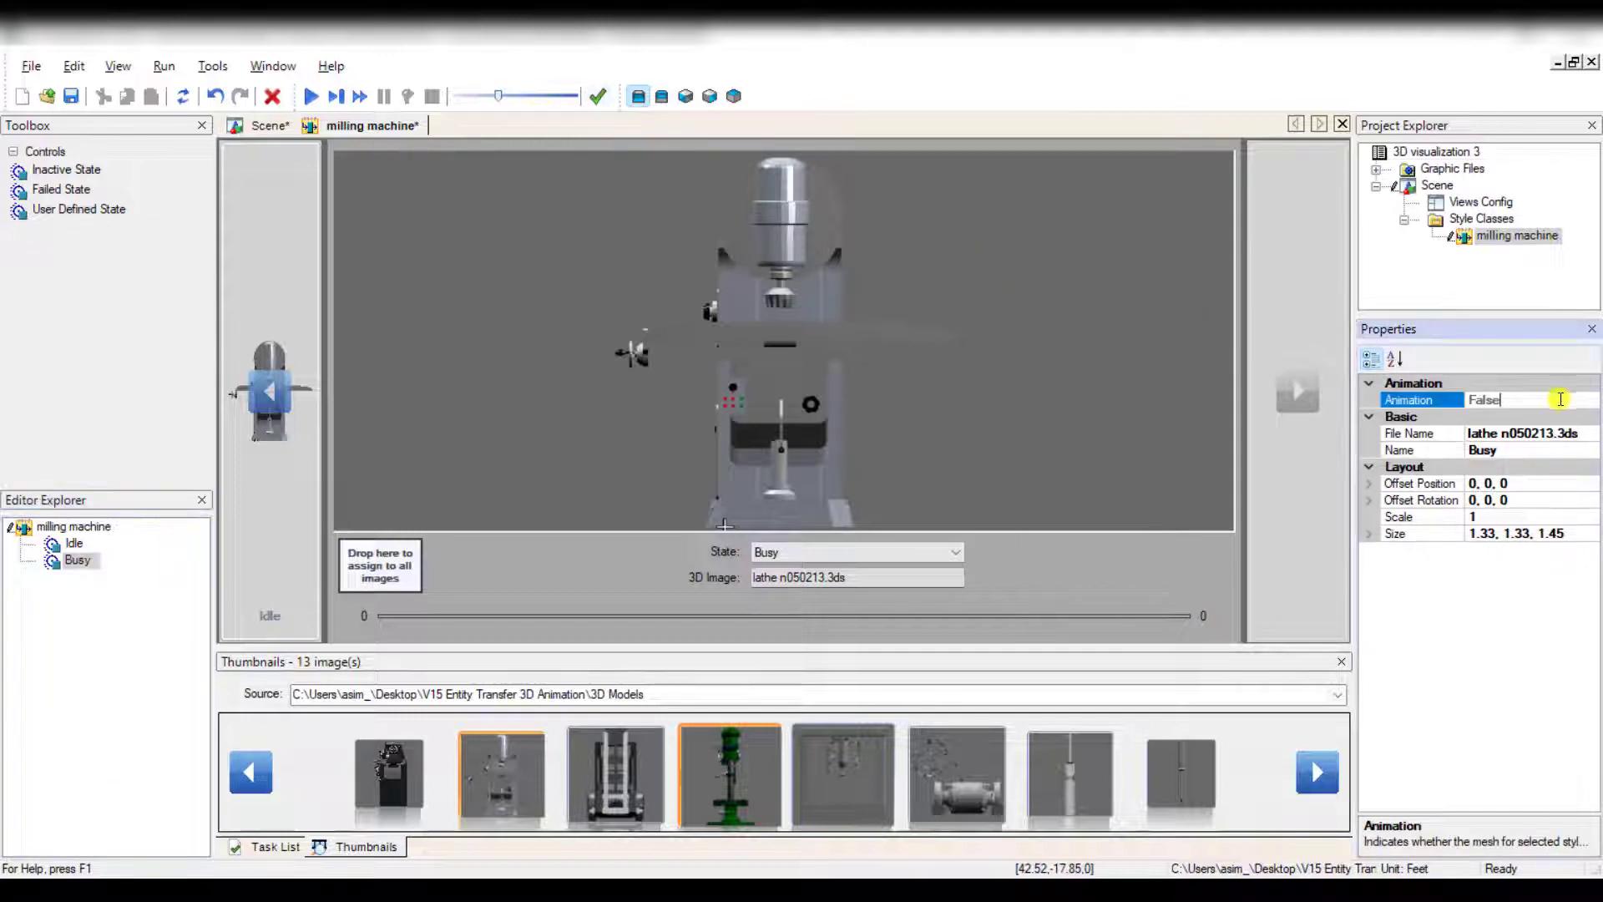
{"action": "left_click", "coordinate": [1344, 125]}
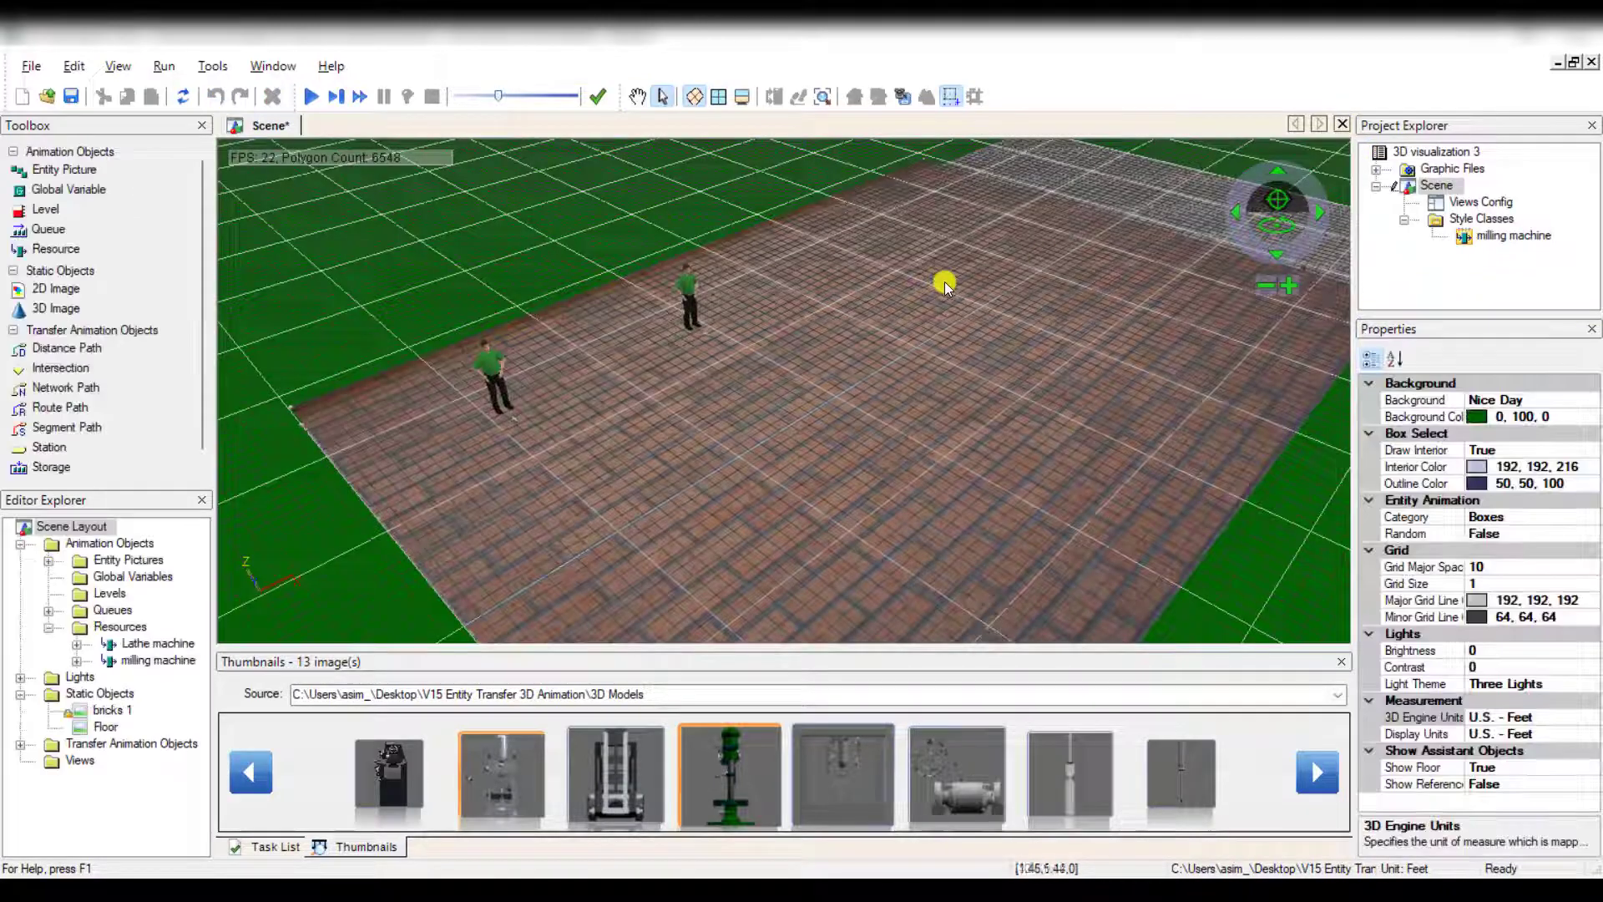
Set the placed milling machine resource's style class to milling machine and keep the resource selected.
{"action": "left_click", "coordinate": [691, 302]}
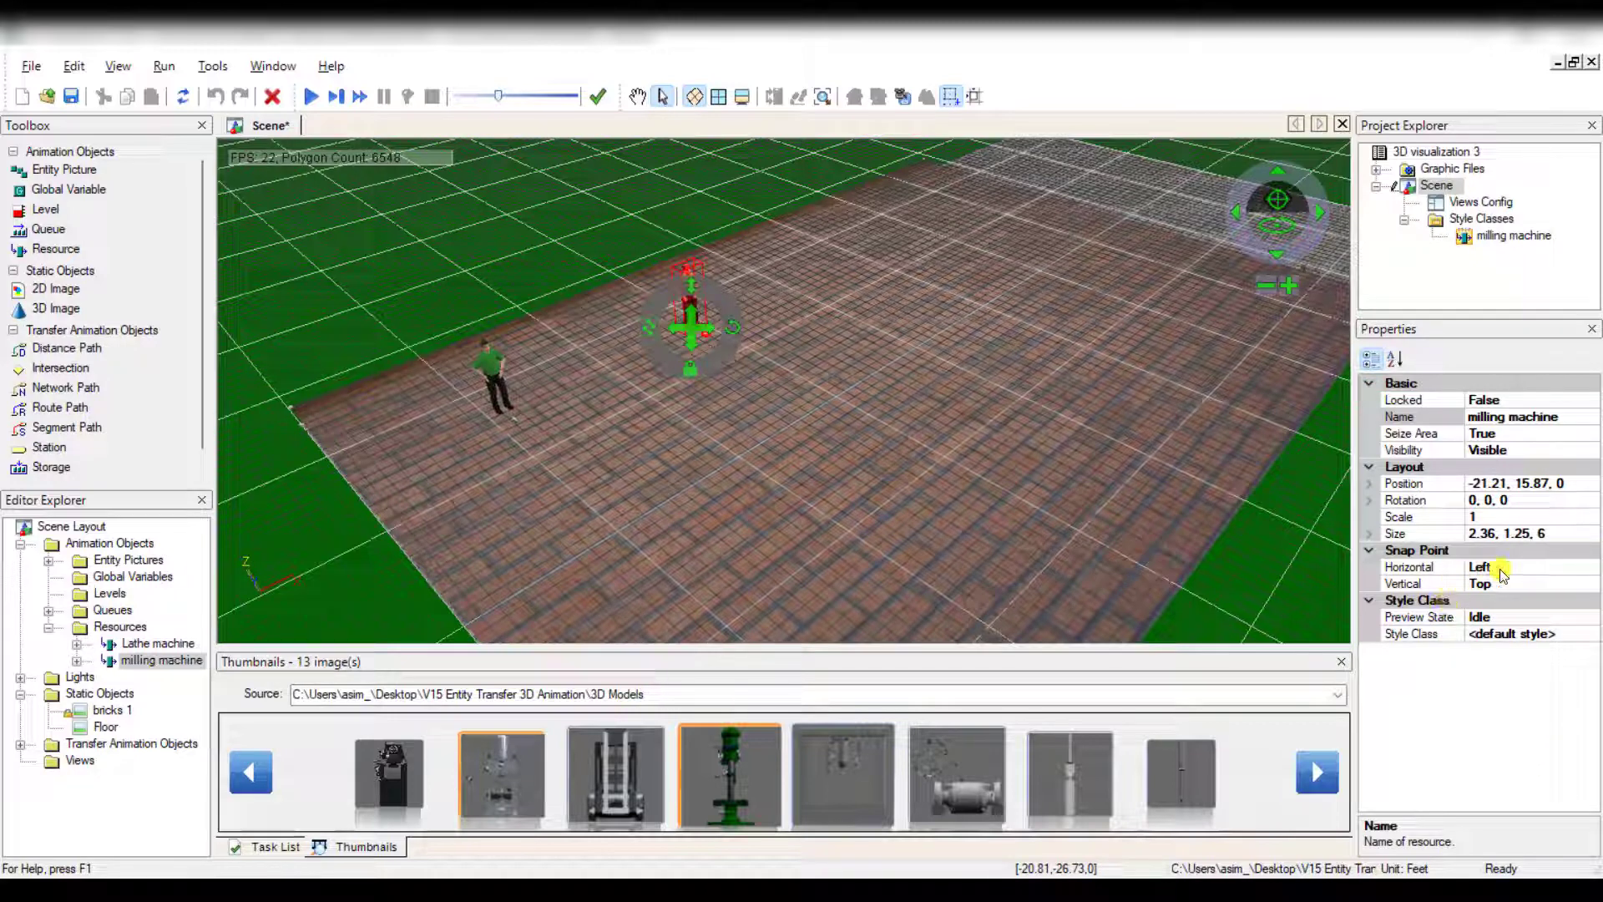
{"action": "left_click", "coordinate": [1556, 635]}
{"action": "left_click", "coordinate": [1589, 635]}
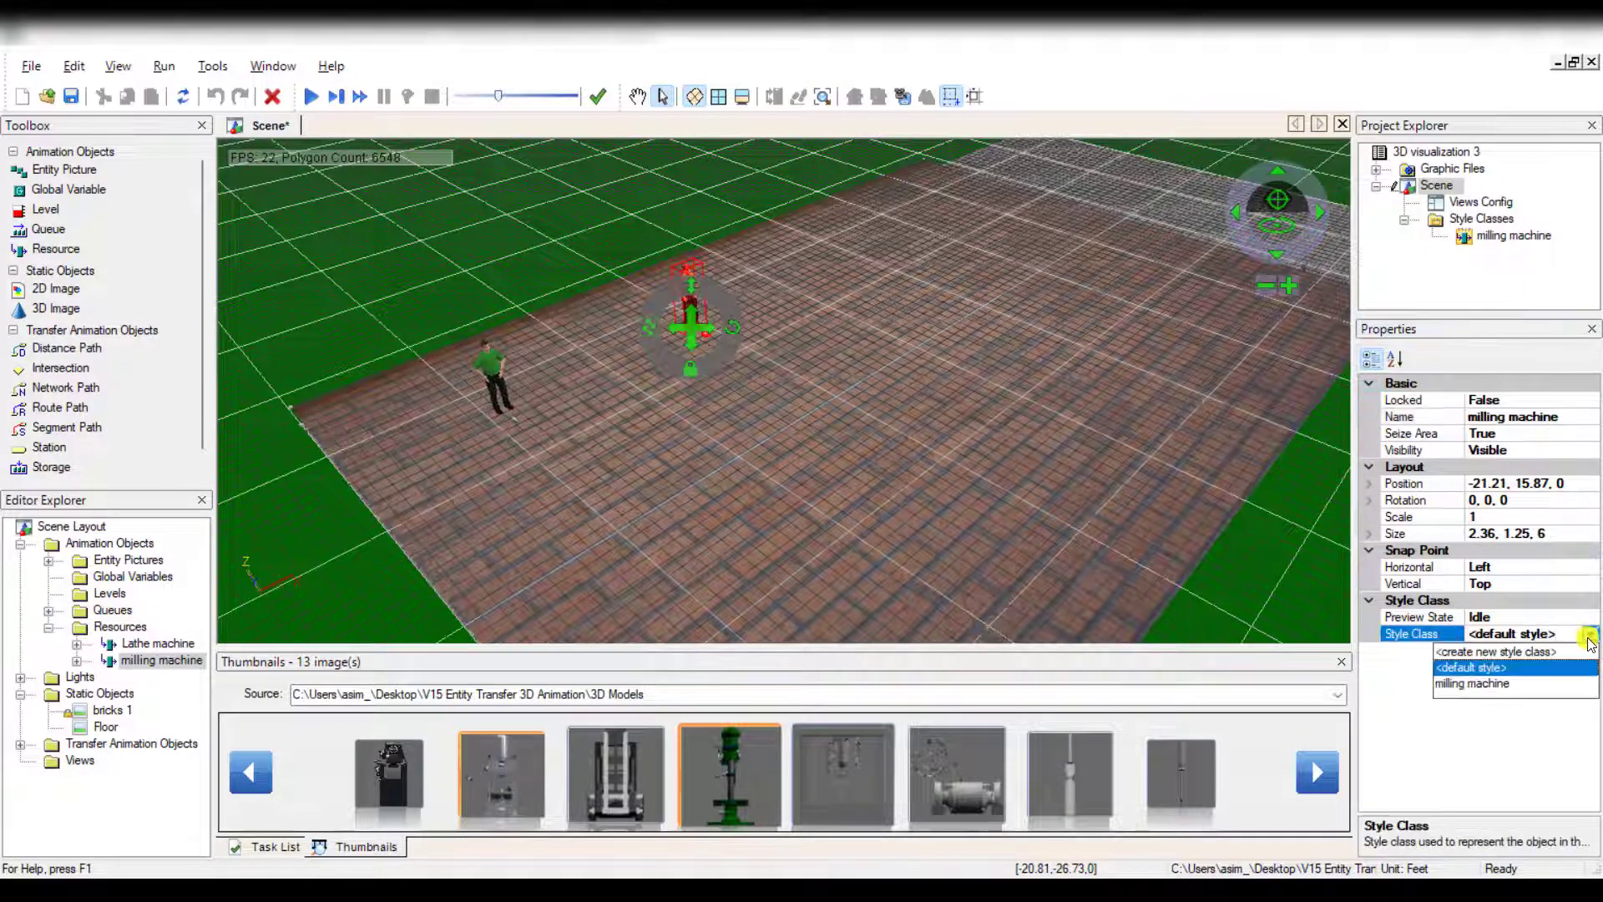
{"action": "left_click", "coordinate": [1507, 684]}
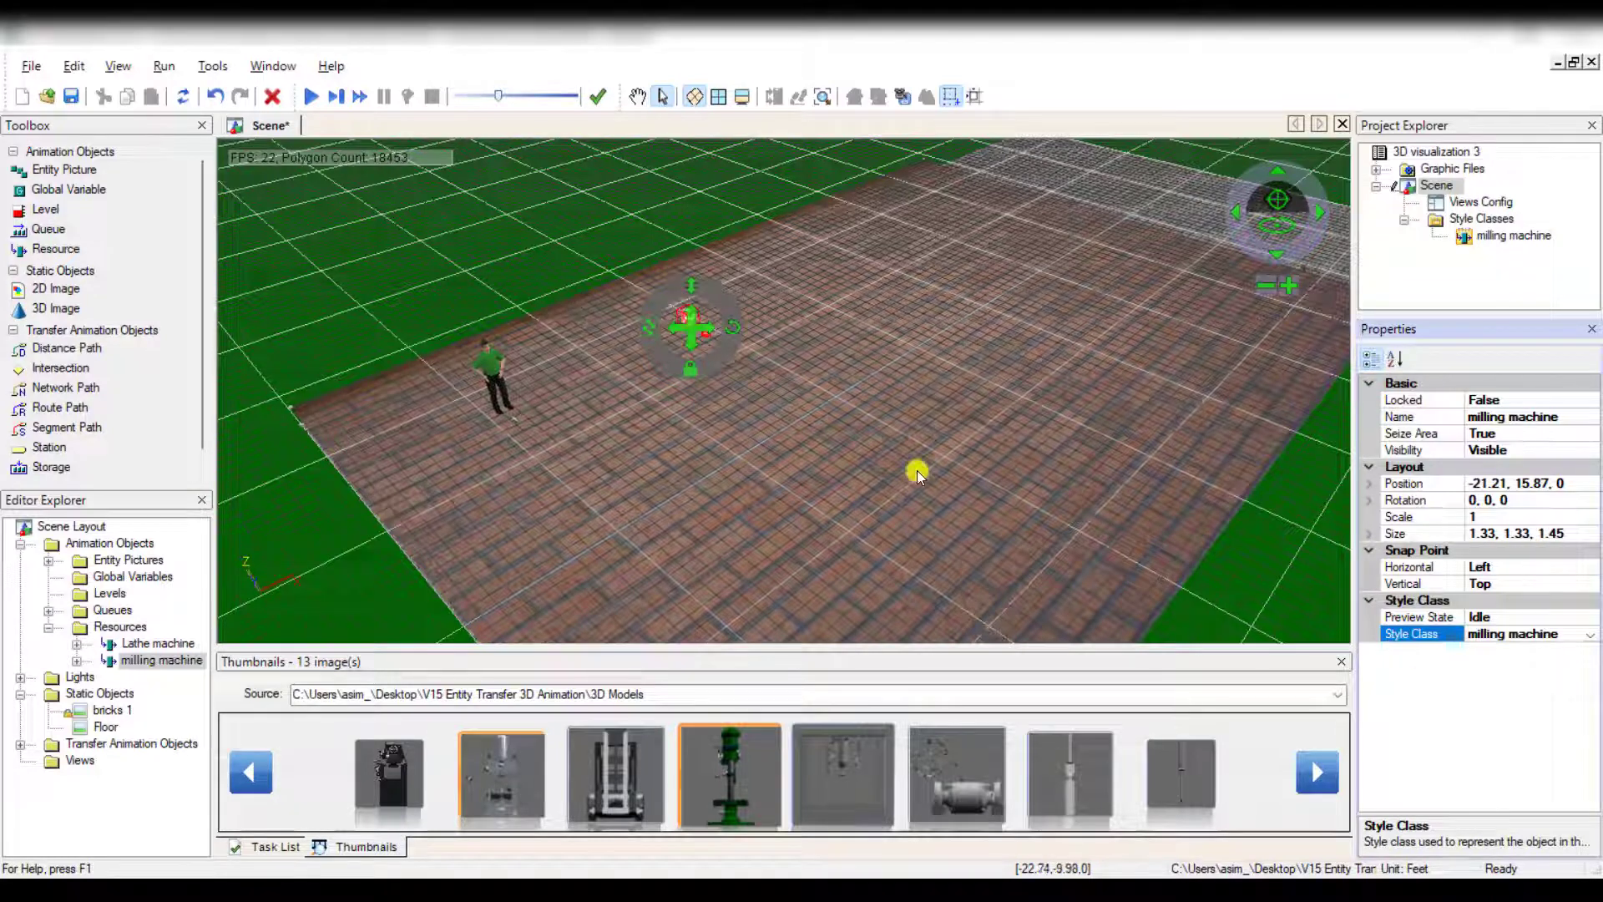
{"action": "left_click", "coordinate": [912, 465]}
{"action": "left_click", "coordinate": [682, 320]}
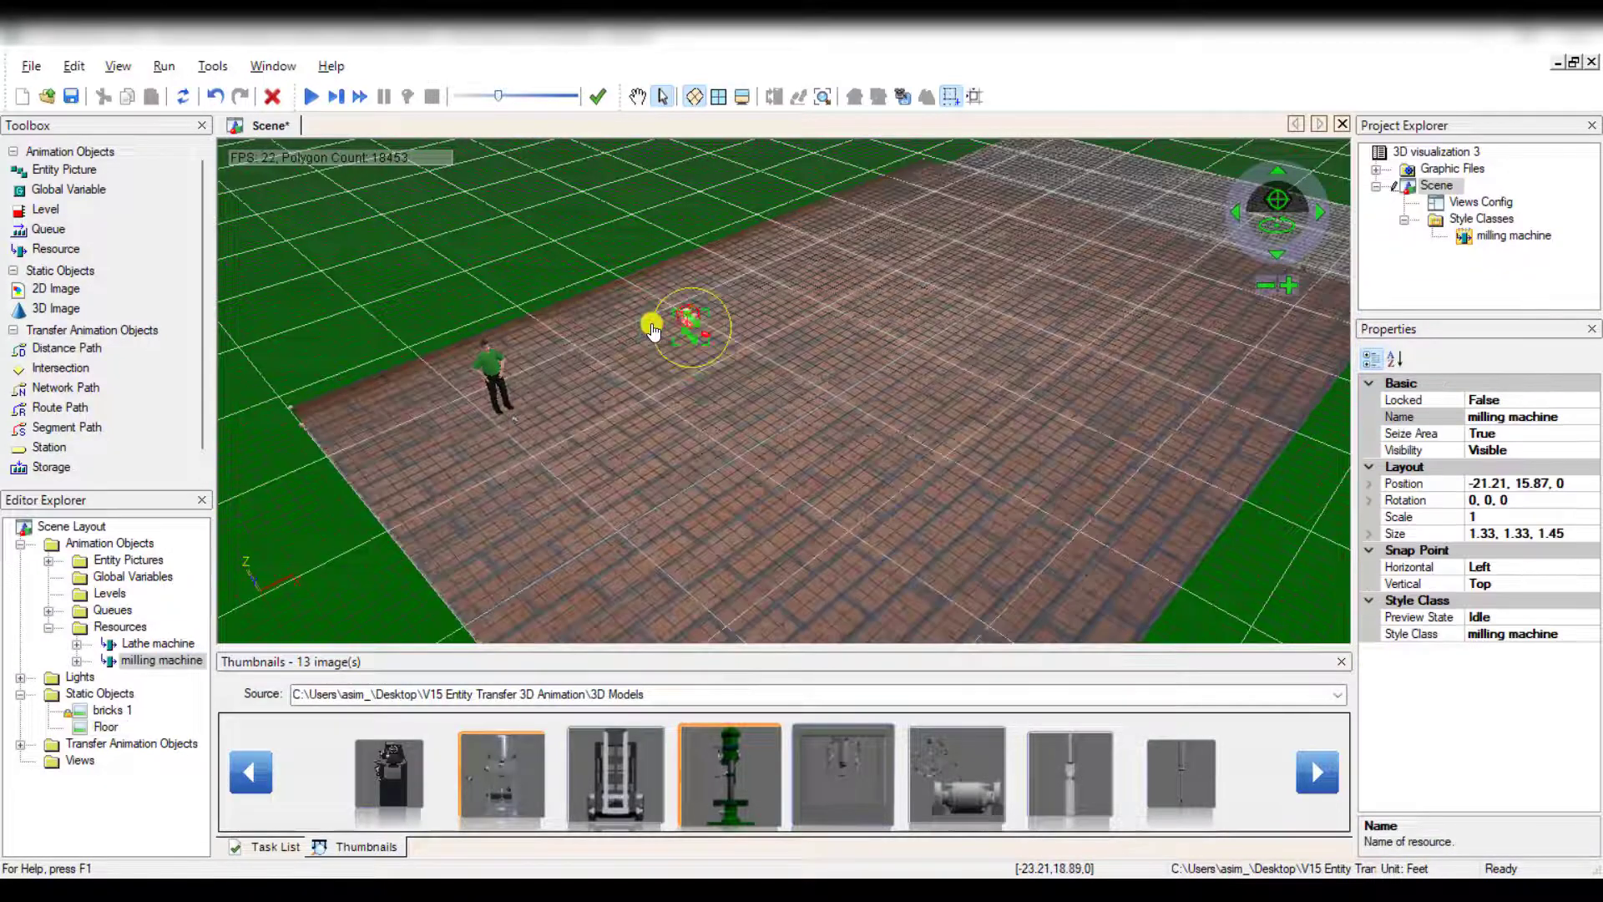
Enlarge the milling machine to a scale of about 4.98 and position it near the floor's edge at about -22.24, 16.07.
{"action": "mouse_move", "coordinate": [647, 323]}
{"action": "left_mouse_down"}
{"action": "mouse_move", "coordinate": [638, 312]}
{"action": "mouse_move", "coordinate": [675, 328]}
{"action": "left_mouse_up"}
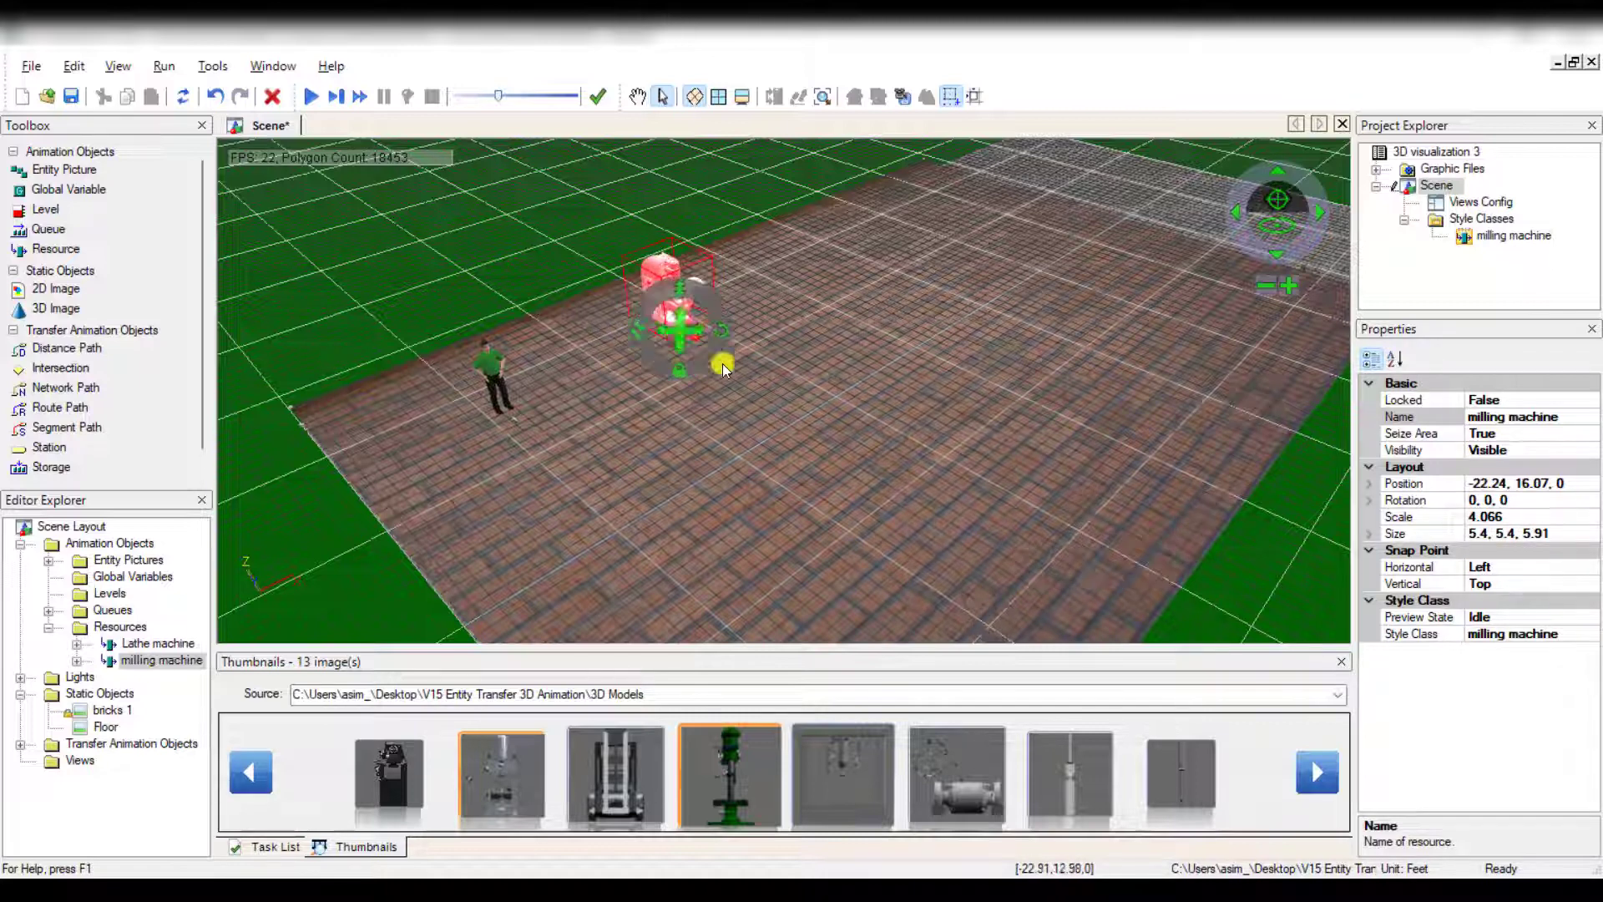
{"action": "left_click", "coordinate": [723, 363]}
{"action": "left_click", "coordinate": [675, 337]}
{"action": "left_click", "coordinate": [608, 303]}
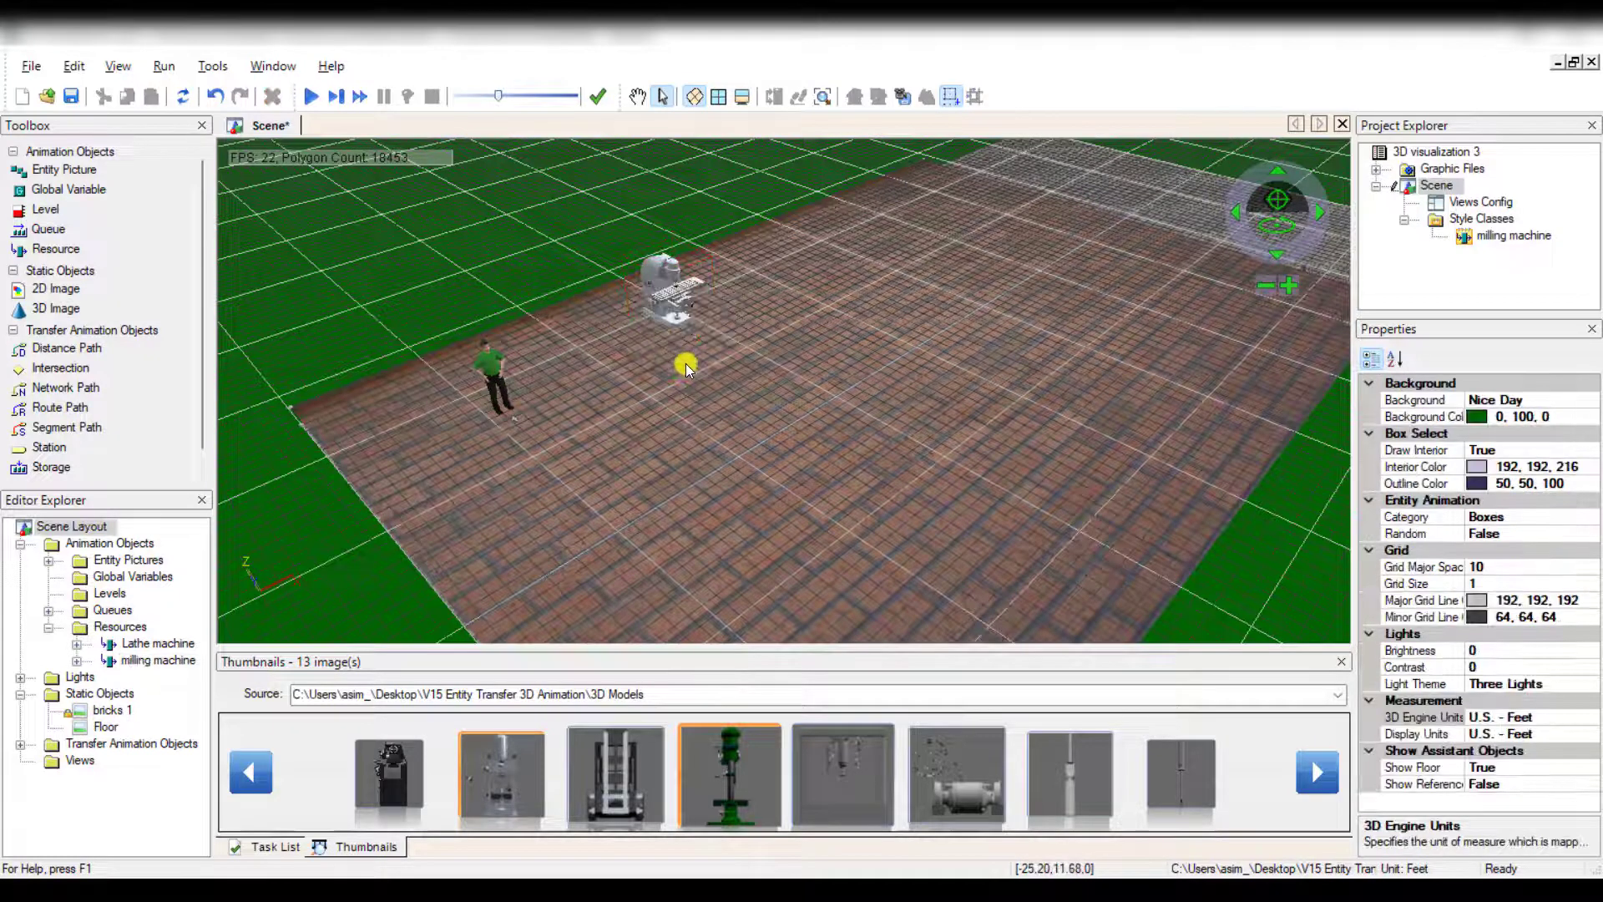
{"action": "left_click", "coordinate": [668, 302]}
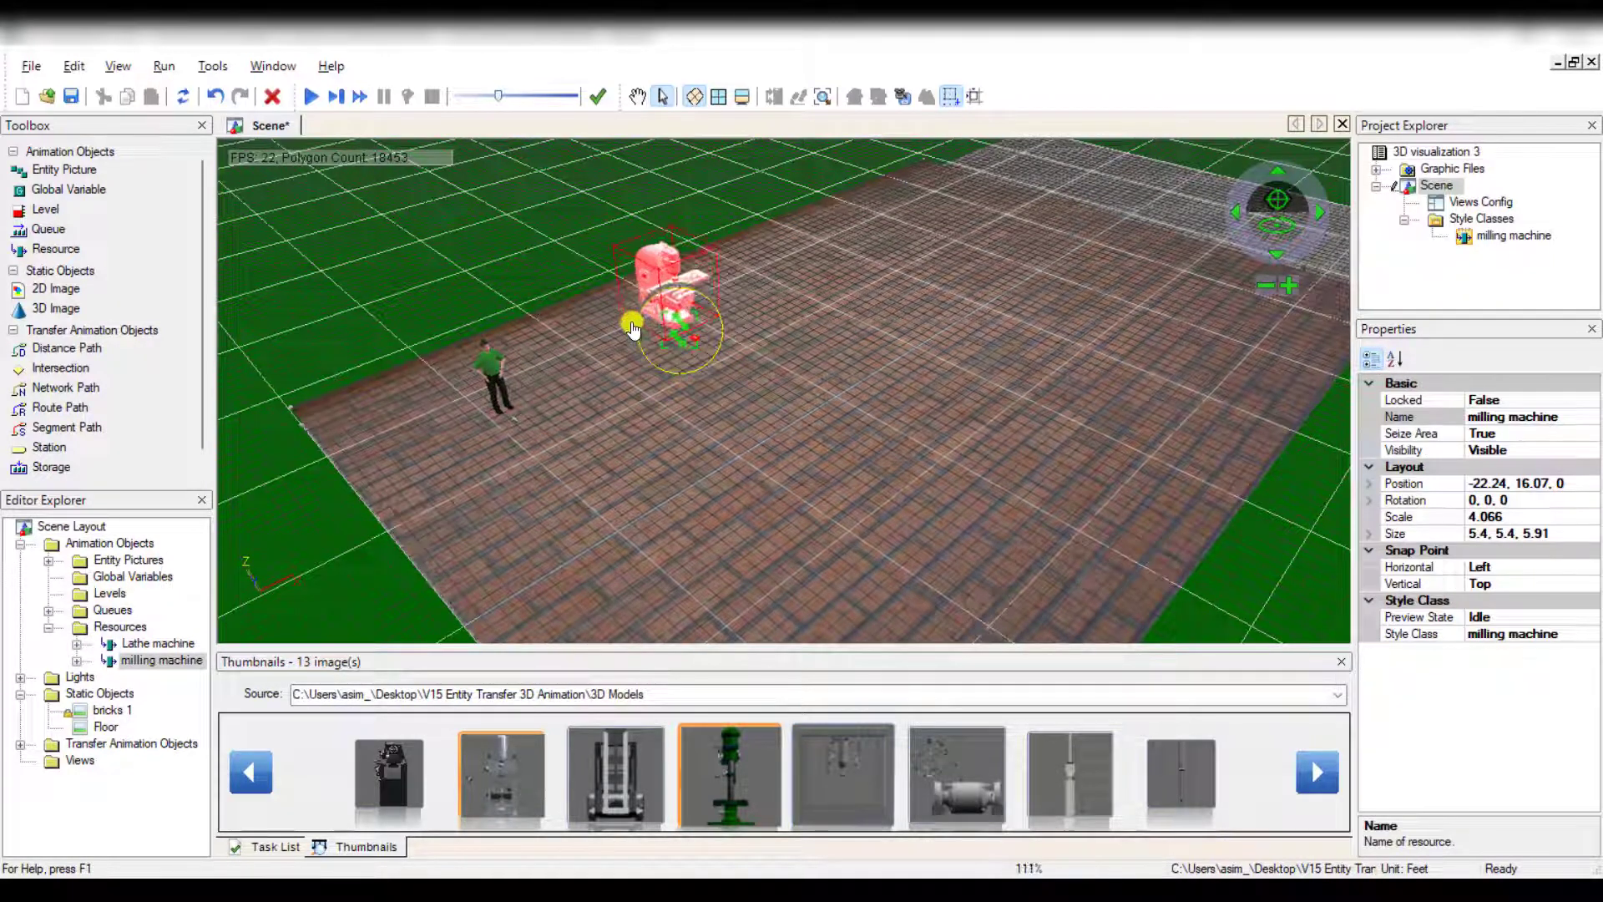
{"action": "left_click", "coordinate": [564, 275]}
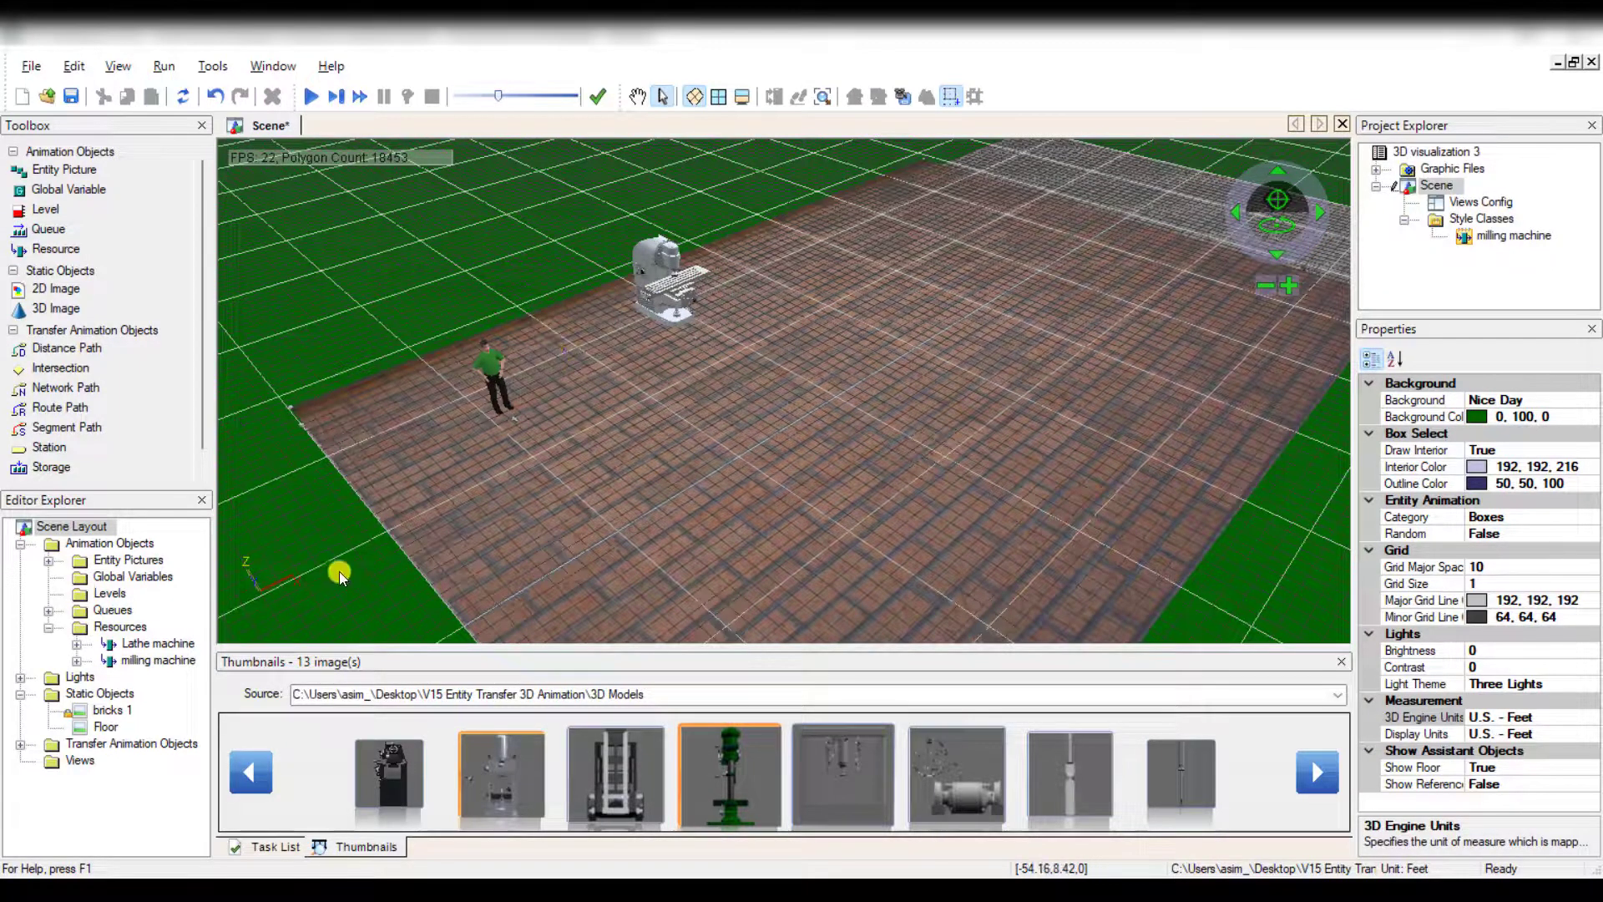
Create a new resource style class and assign the lathe n240807.3ds model to its Idle and Busy states.
{"action": "left_click", "coordinate": [1478, 219]}
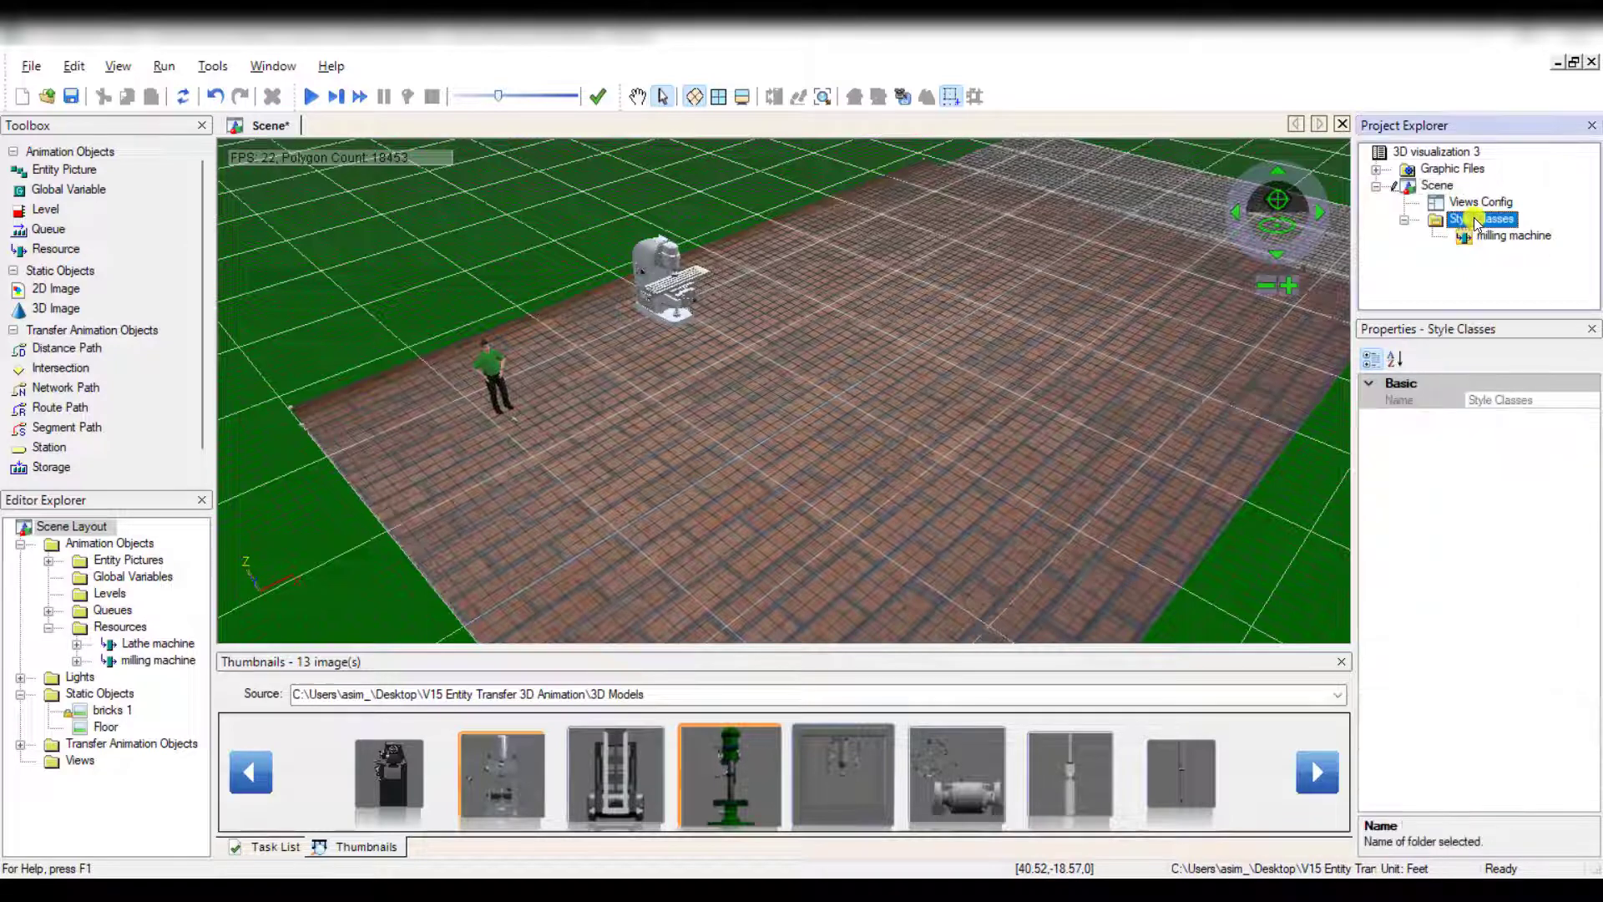
{"action": "right_click", "coordinate": [1477, 219]}
{"action": "left_click", "coordinate": [1482, 278]}
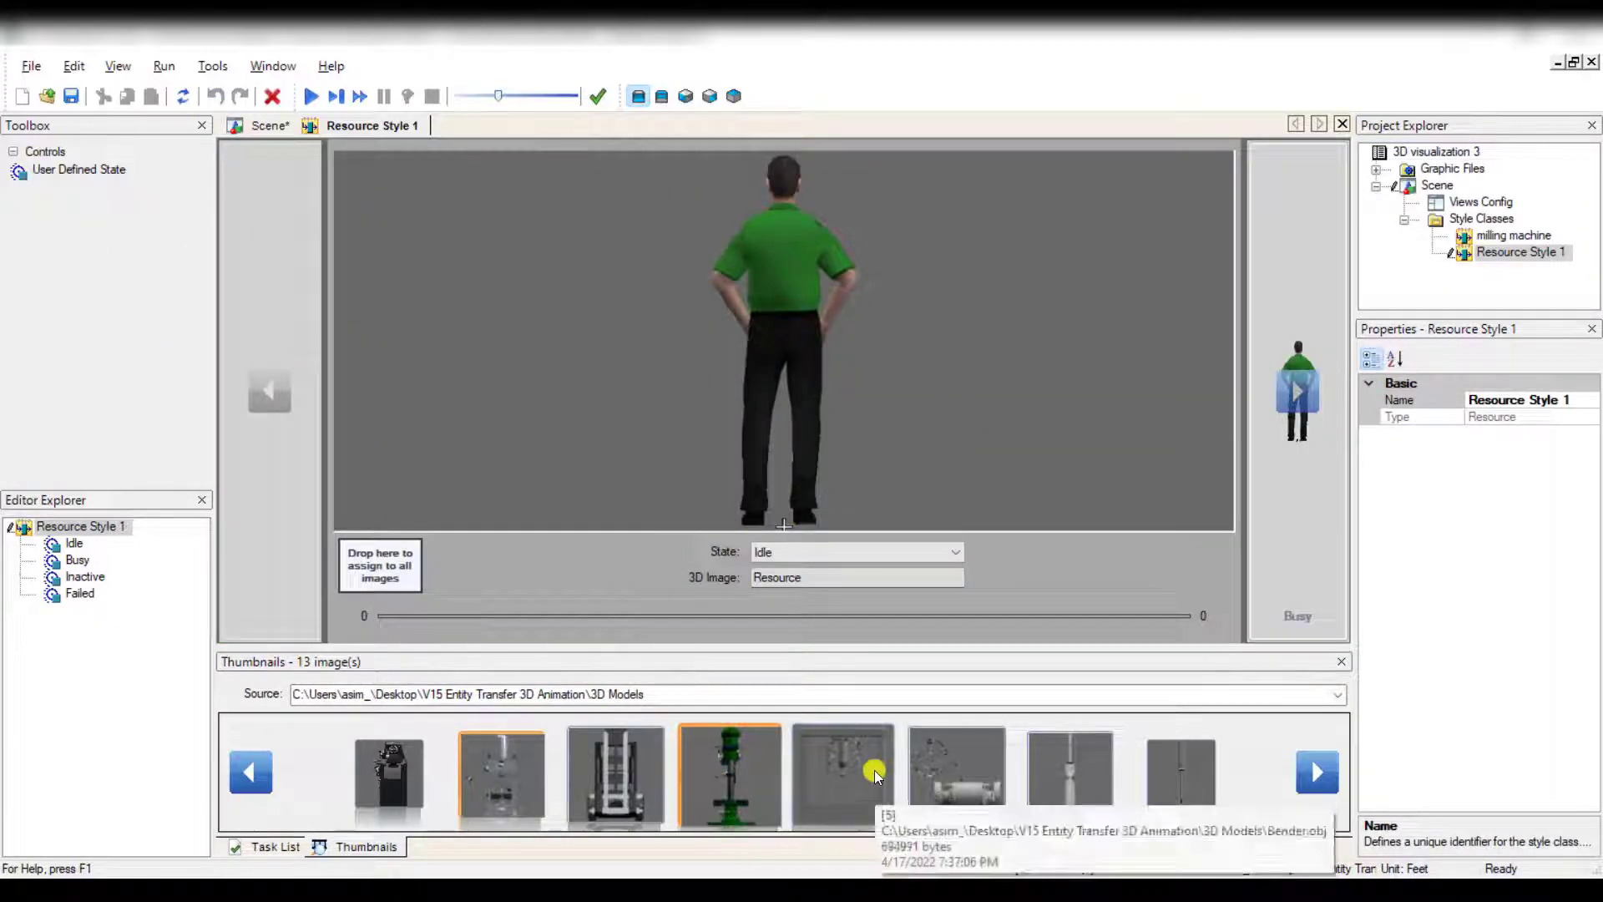
{"action": "left_click", "coordinate": [1315, 776]}
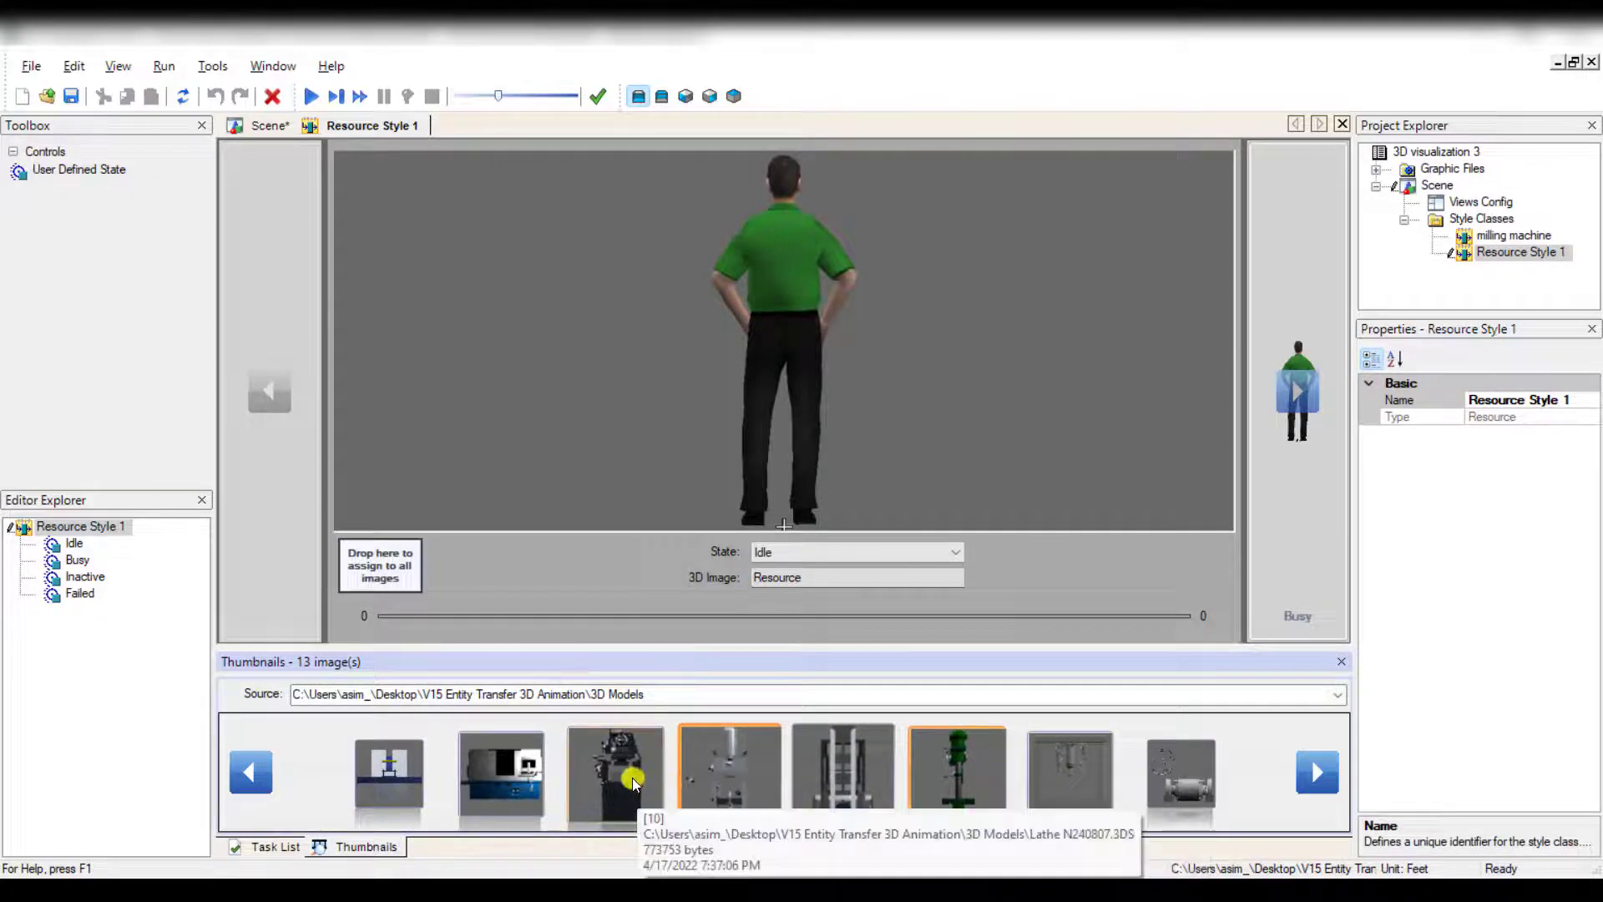
{"action": "left_click_drag", "start_coordinate": [707, 780], "coordinate": [794, 416]}
{"action": "left_click", "coordinate": [75, 559]}
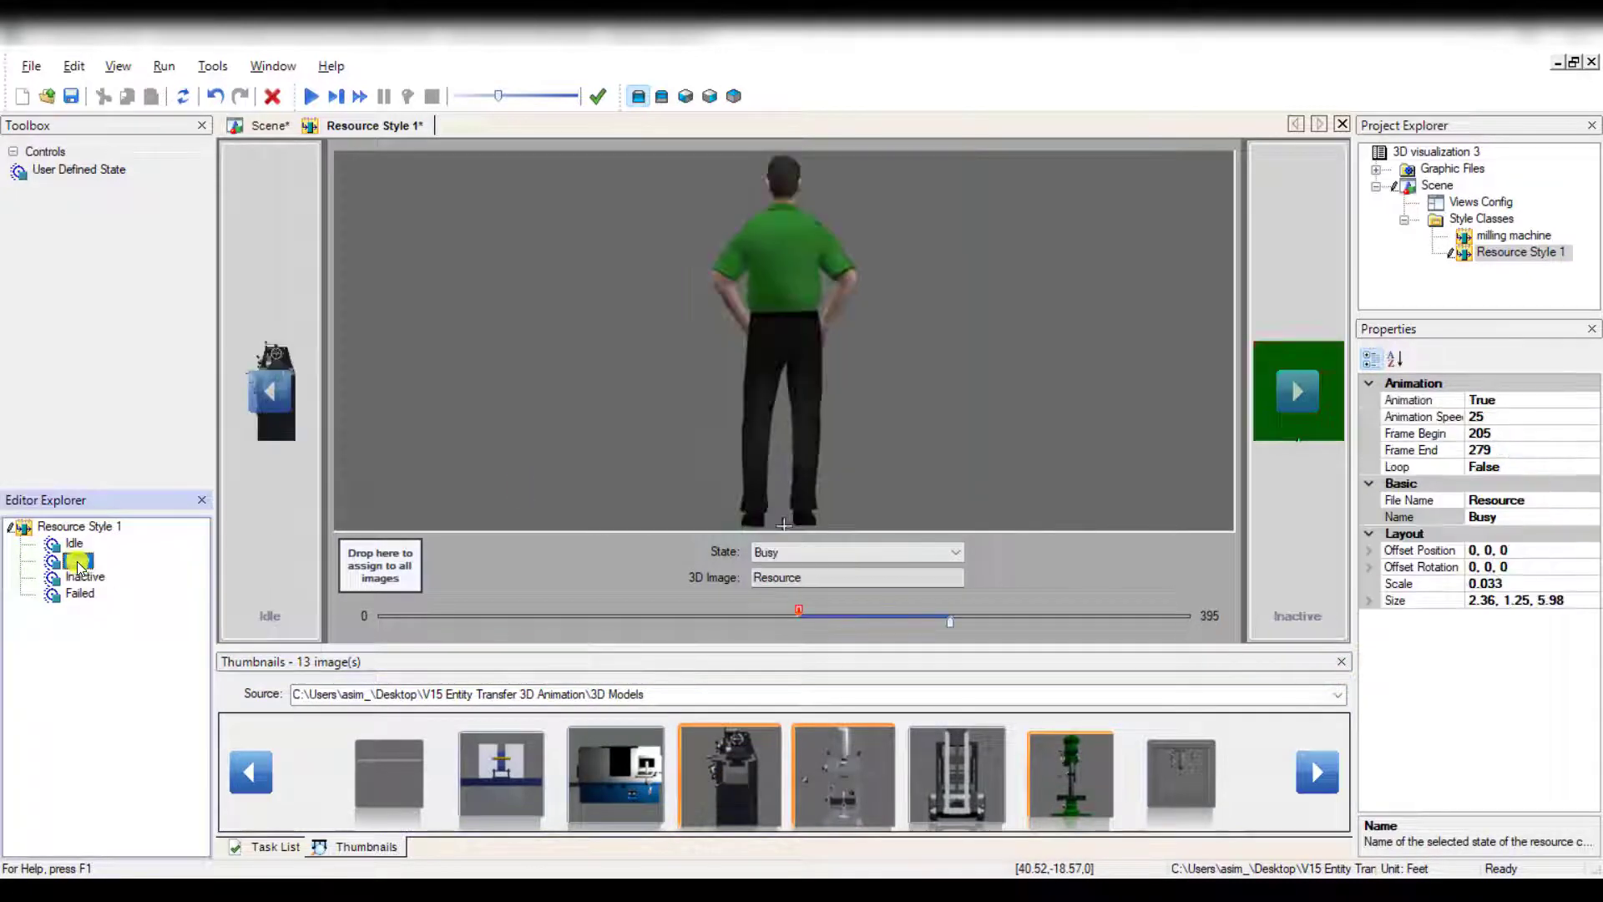
{"action": "left_click_drag", "start_coordinate": [783, 735], "coordinate": [782, 449]}
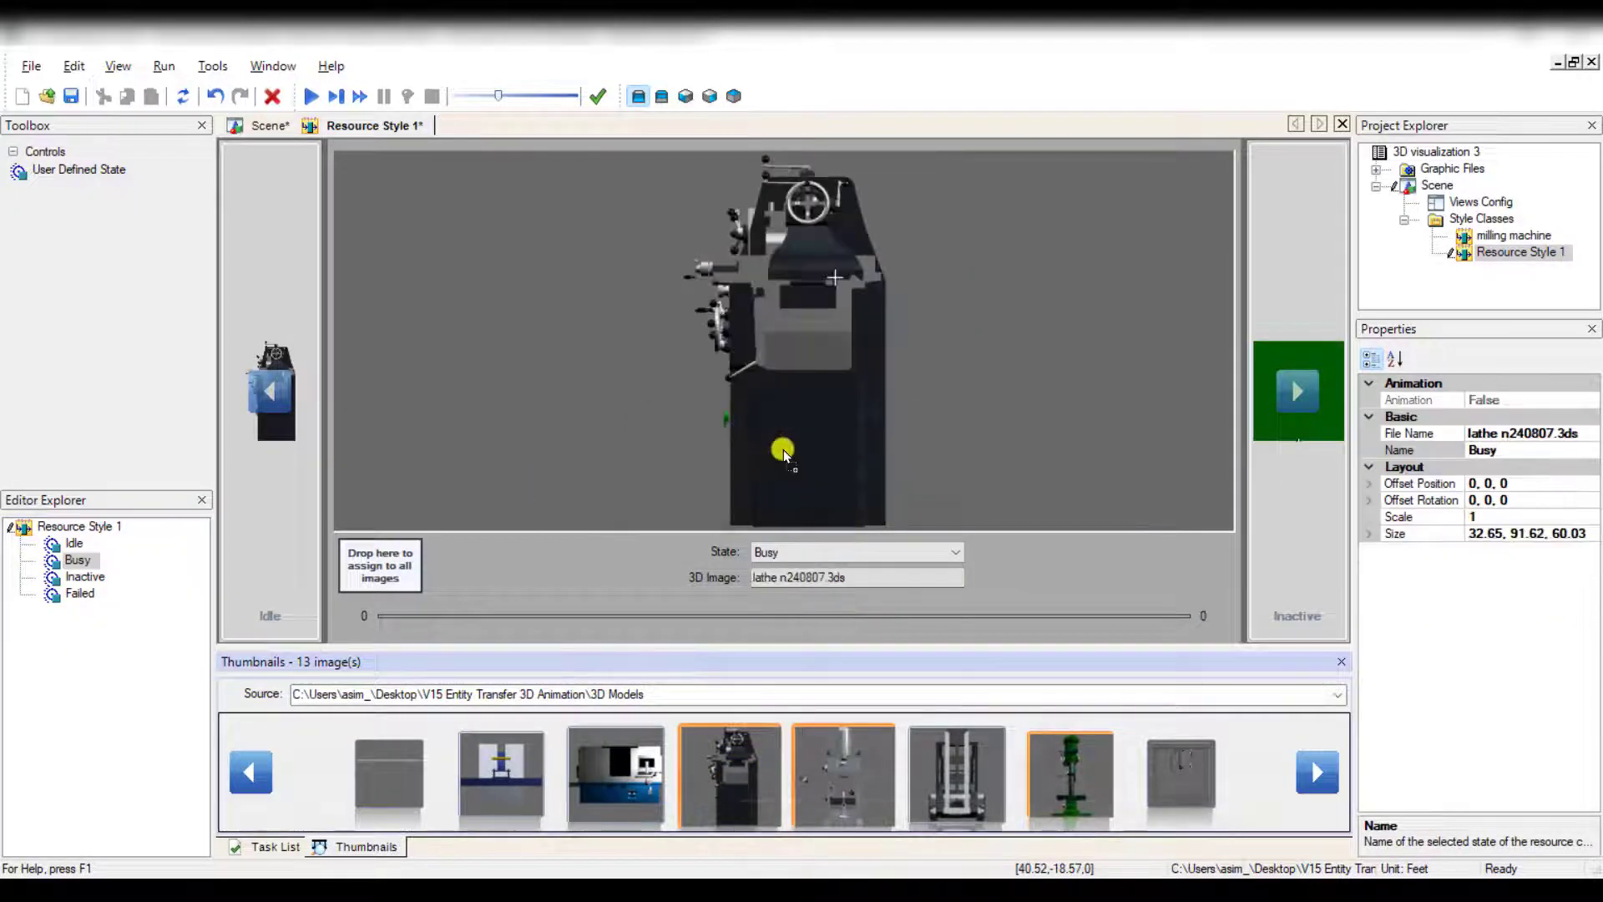
Delete the Inactive and Failed states from Resource Style 1 and close its editor.
{"action": "left_click", "coordinate": [92, 576]}
{"action": "right_click", "coordinate": [97, 578]}
{"action": "left_click", "coordinate": [125, 587]}
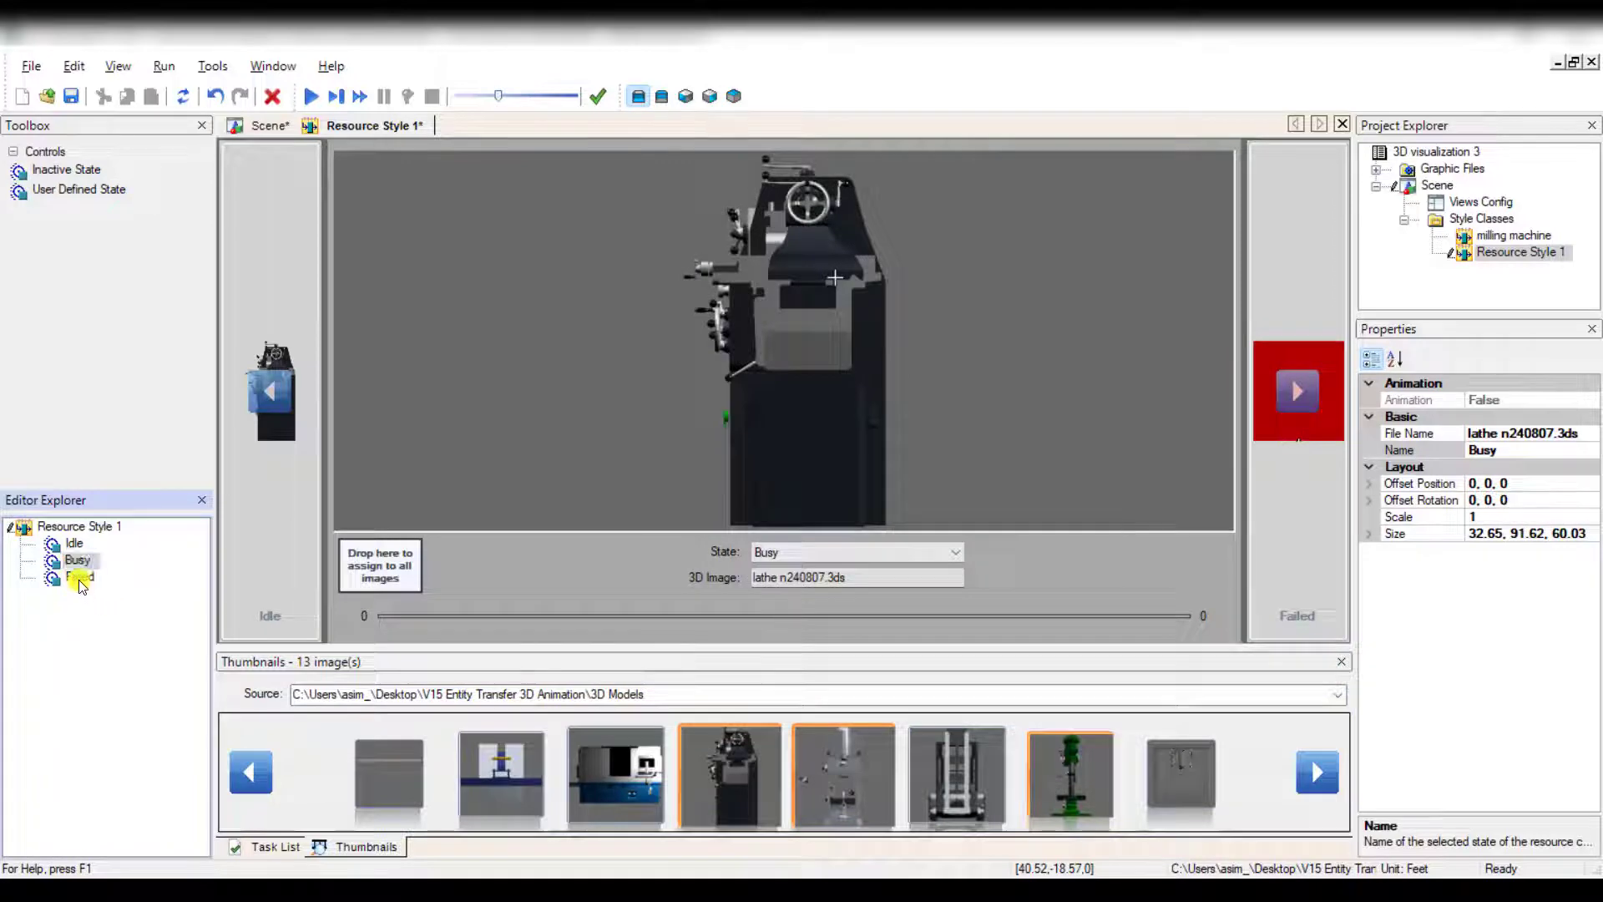
{"action": "right_click", "coordinate": [78, 579]}
{"action": "left_click", "coordinate": [104, 596]}
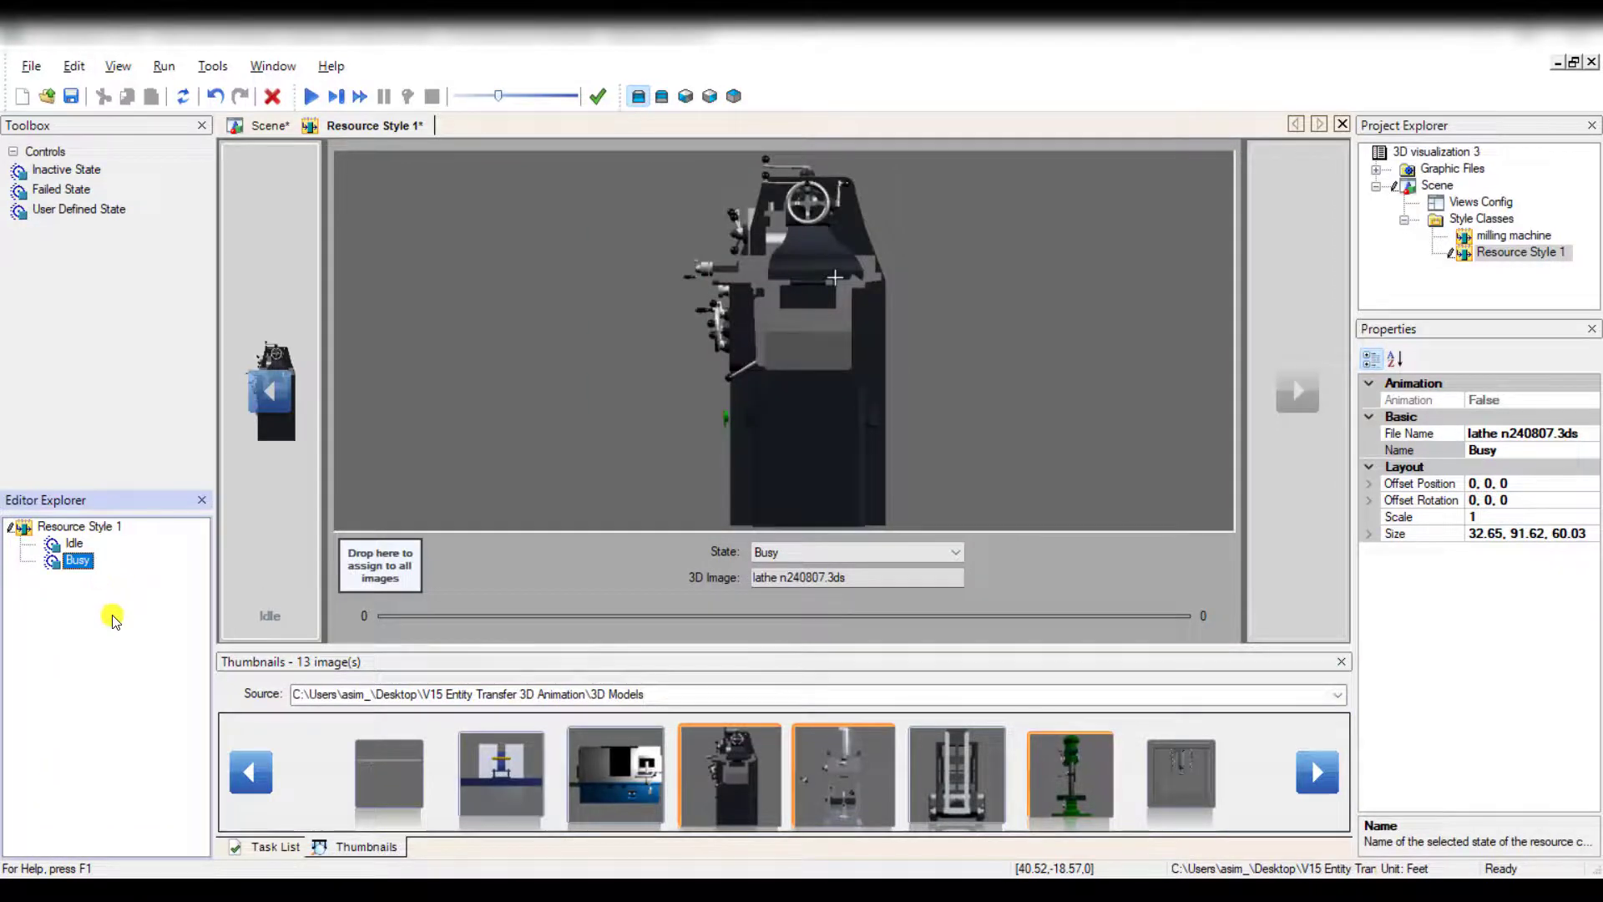
{"action": "left_click", "coordinate": [1343, 123]}
Set the placed Lathe machine resource's style class to Resource Style 1.
{"action": "left_click", "coordinate": [493, 376]}
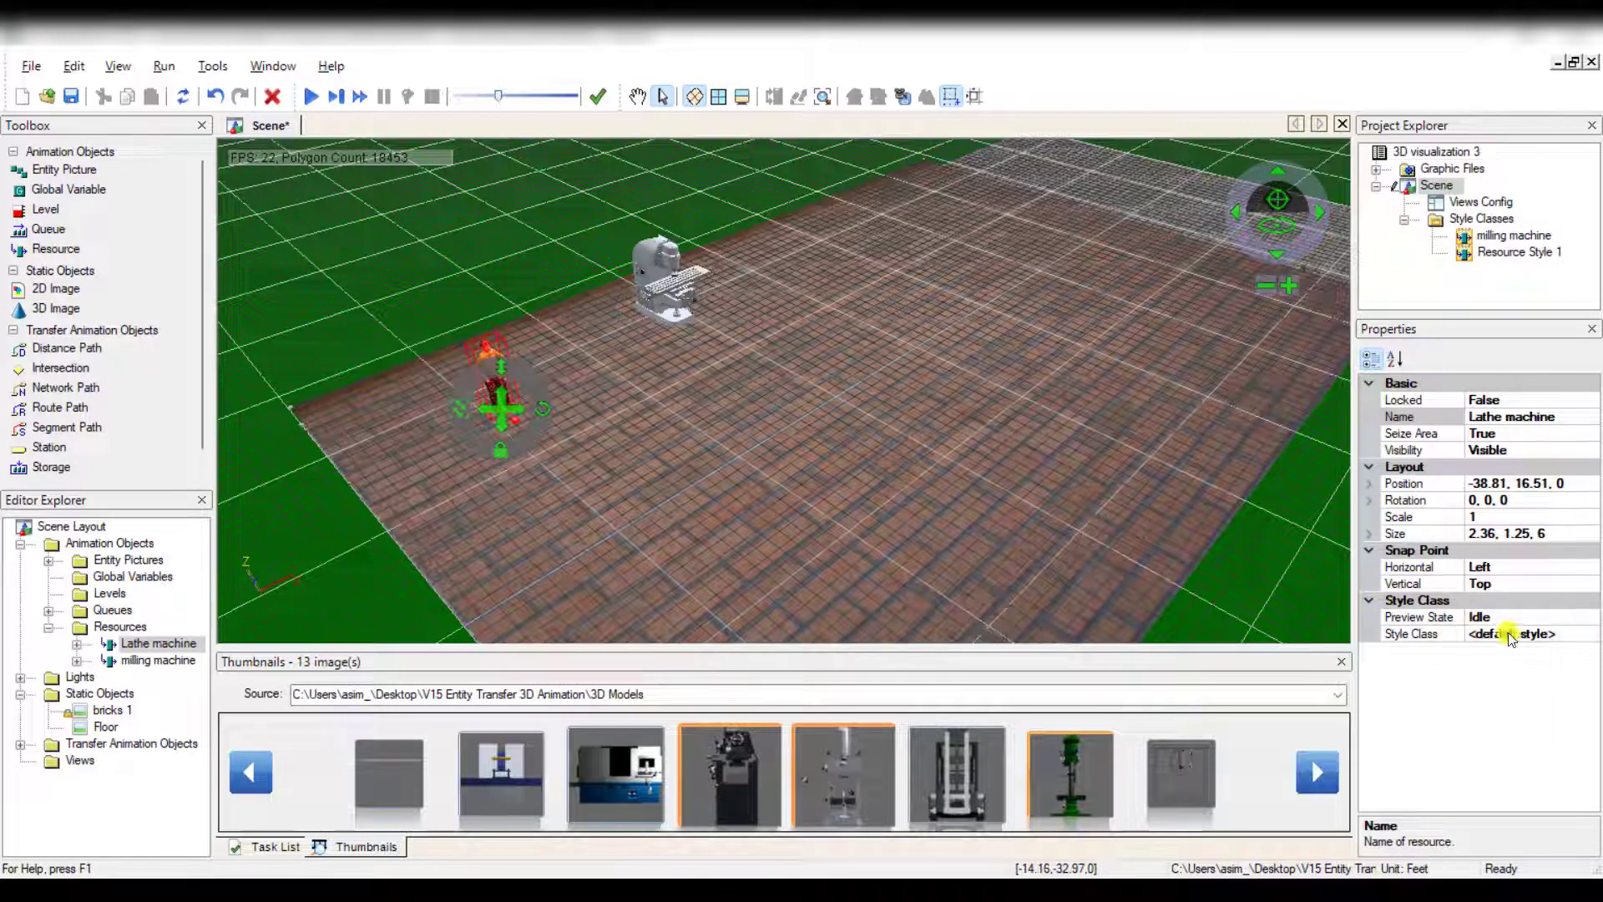
{"action": "left_click", "coordinate": [1582, 636]}
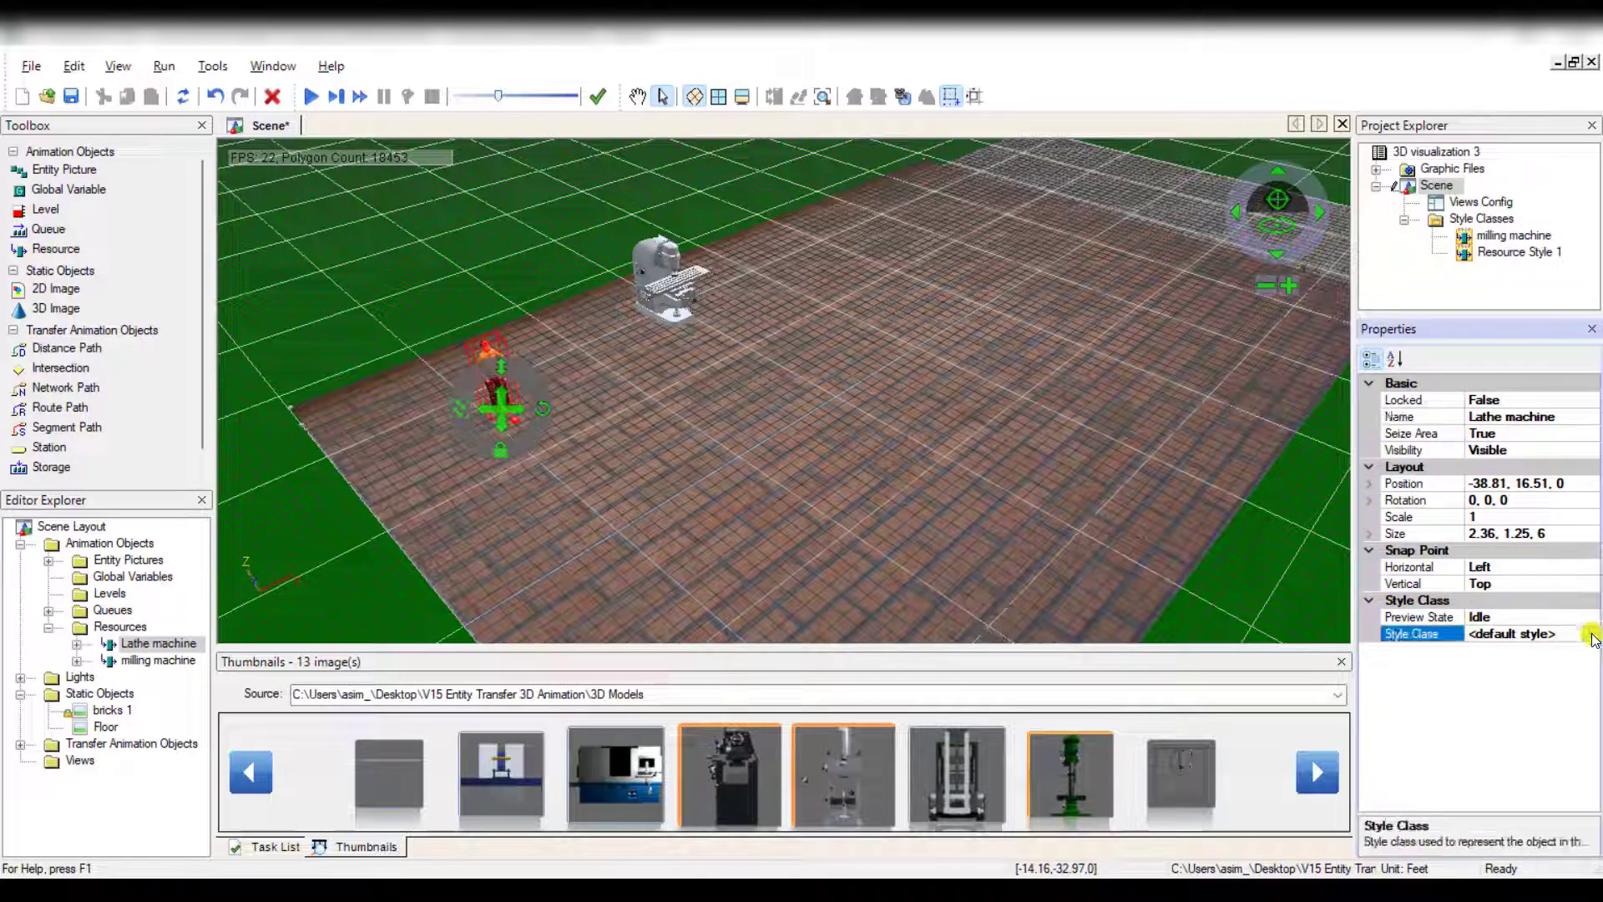
{"action": "left_click", "coordinate": [1591, 635]}
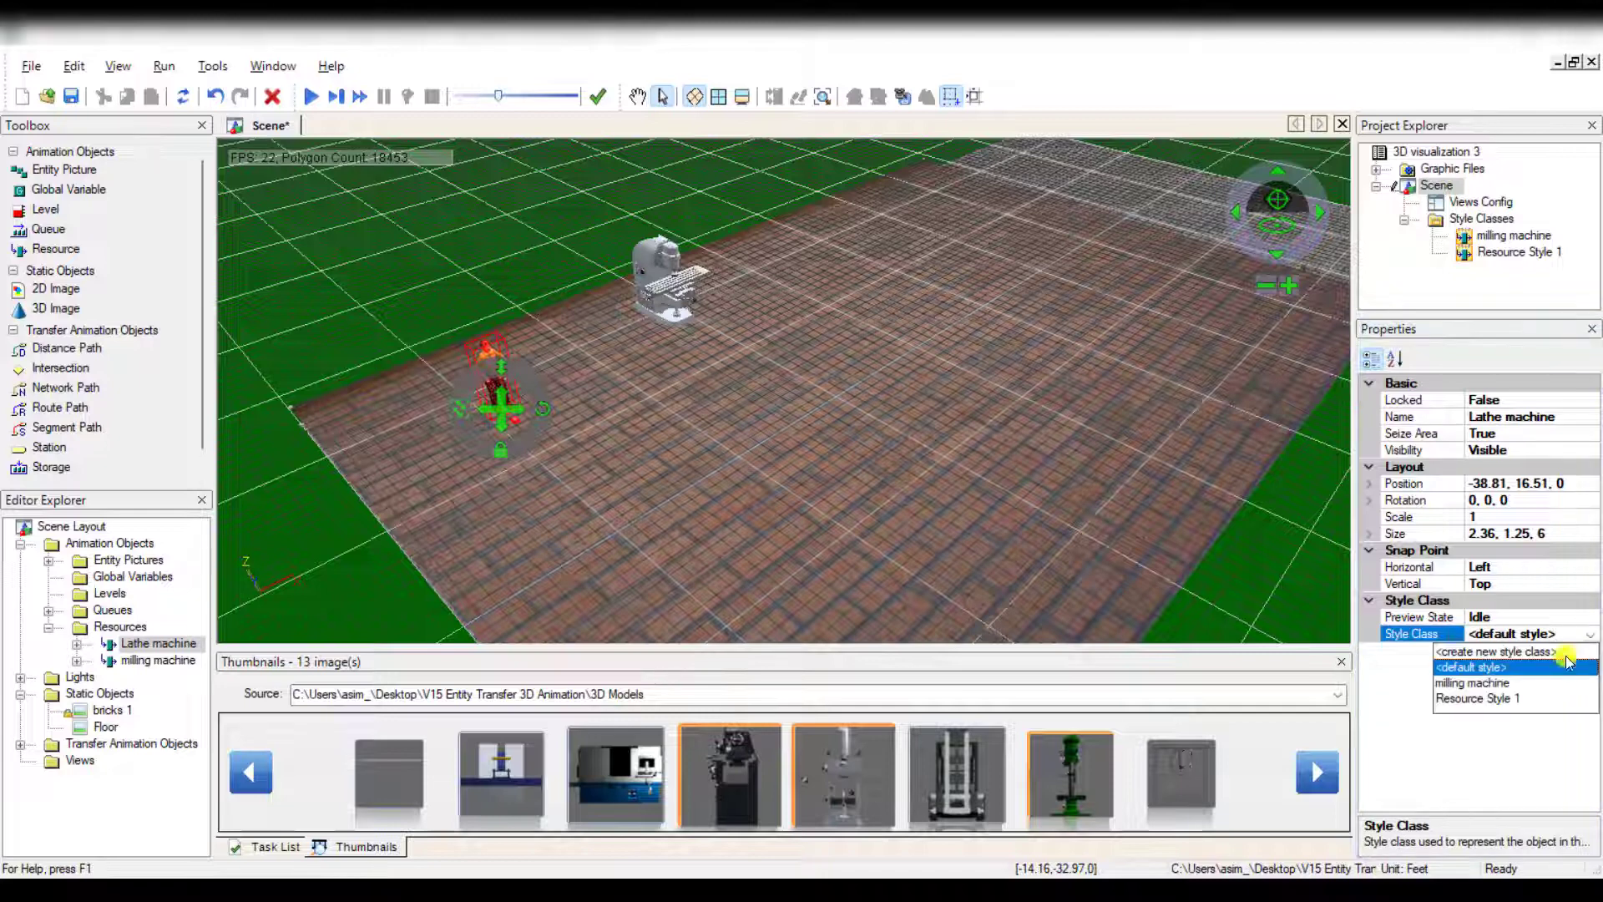
{"action": "left_click", "coordinate": [1495, 699]}
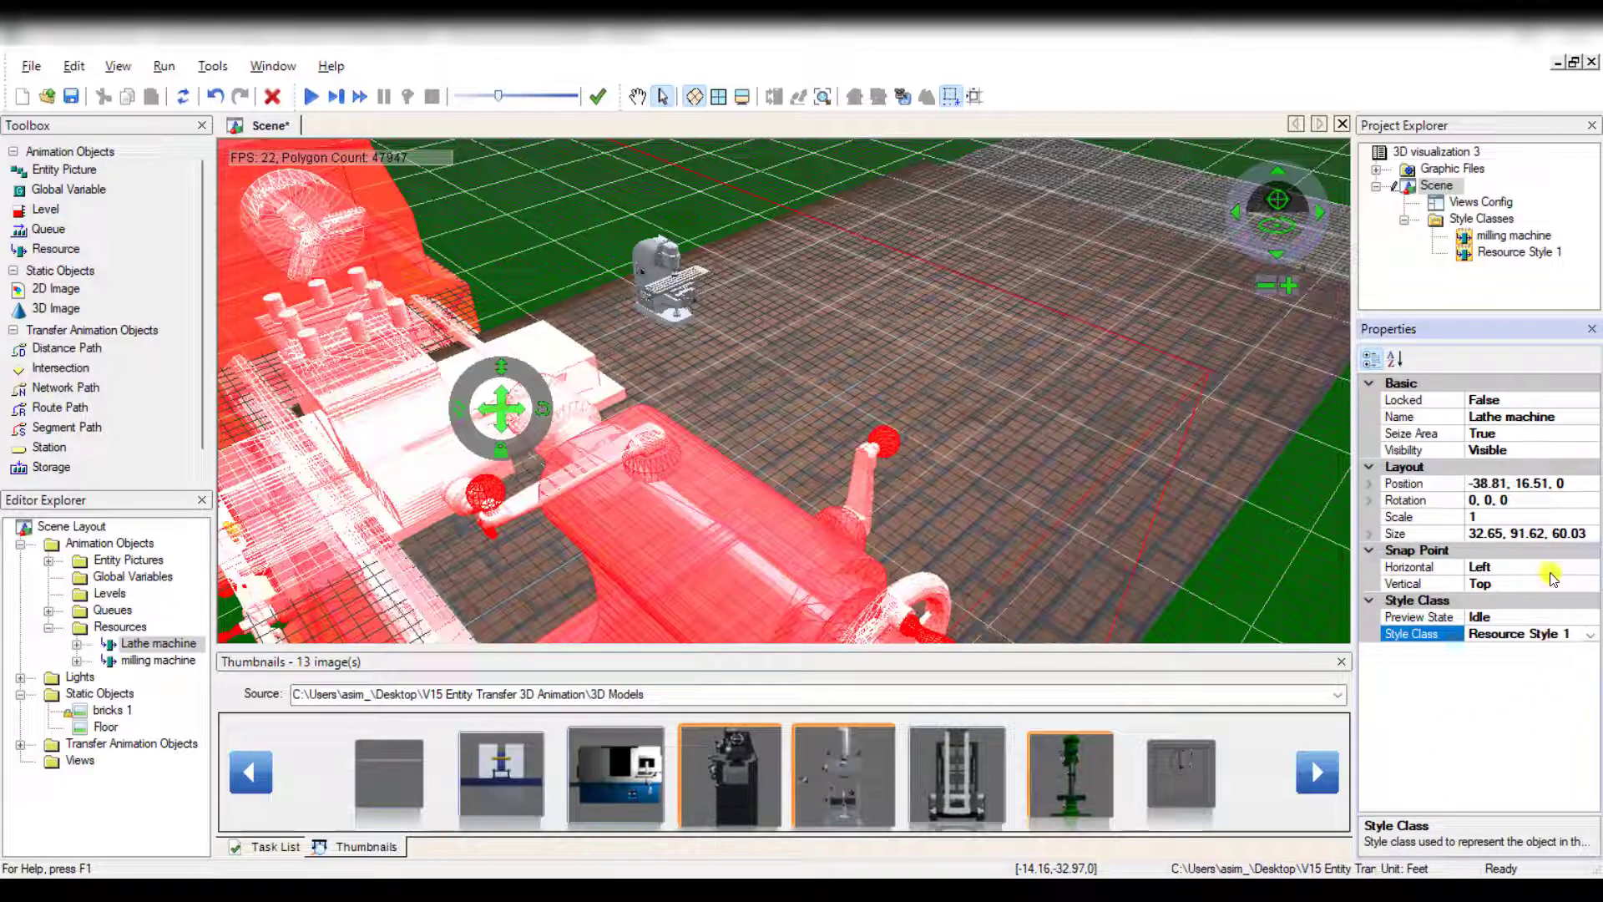
Rename the Resource Style 1 style class as lathe machine.
{"action": "left_click", "coordinate": [1551, 251]}
{"action": "right_click", "coordinate": [1553, 252]}
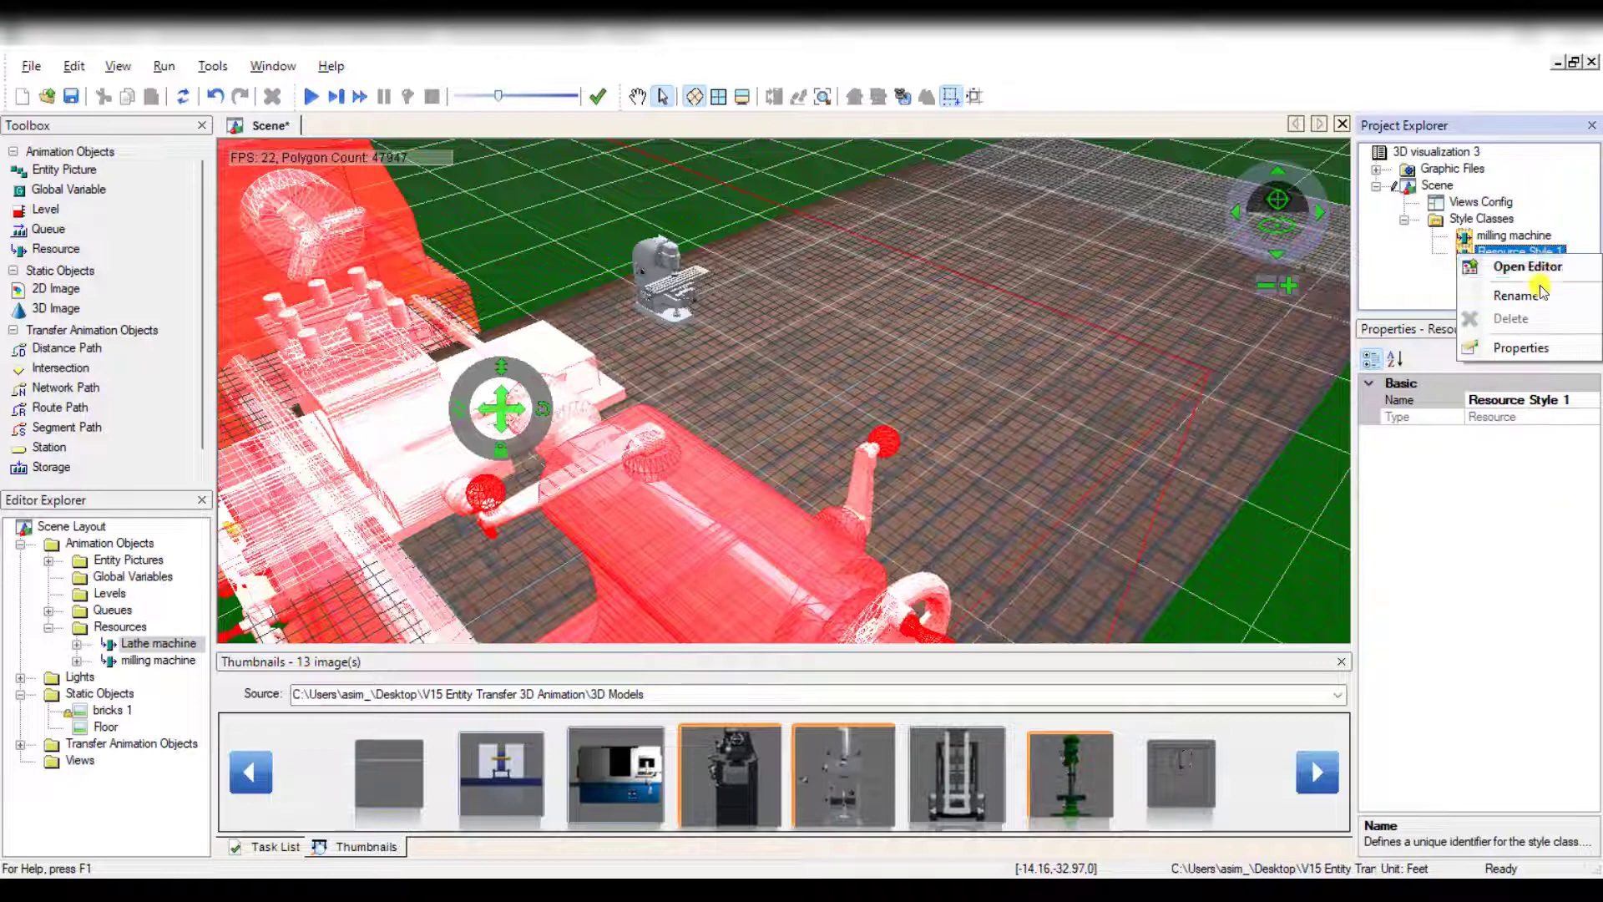
{"action": "left_click", "coordinate": [1544, 294]}
{"action": "key", "text": "BackSpace"}
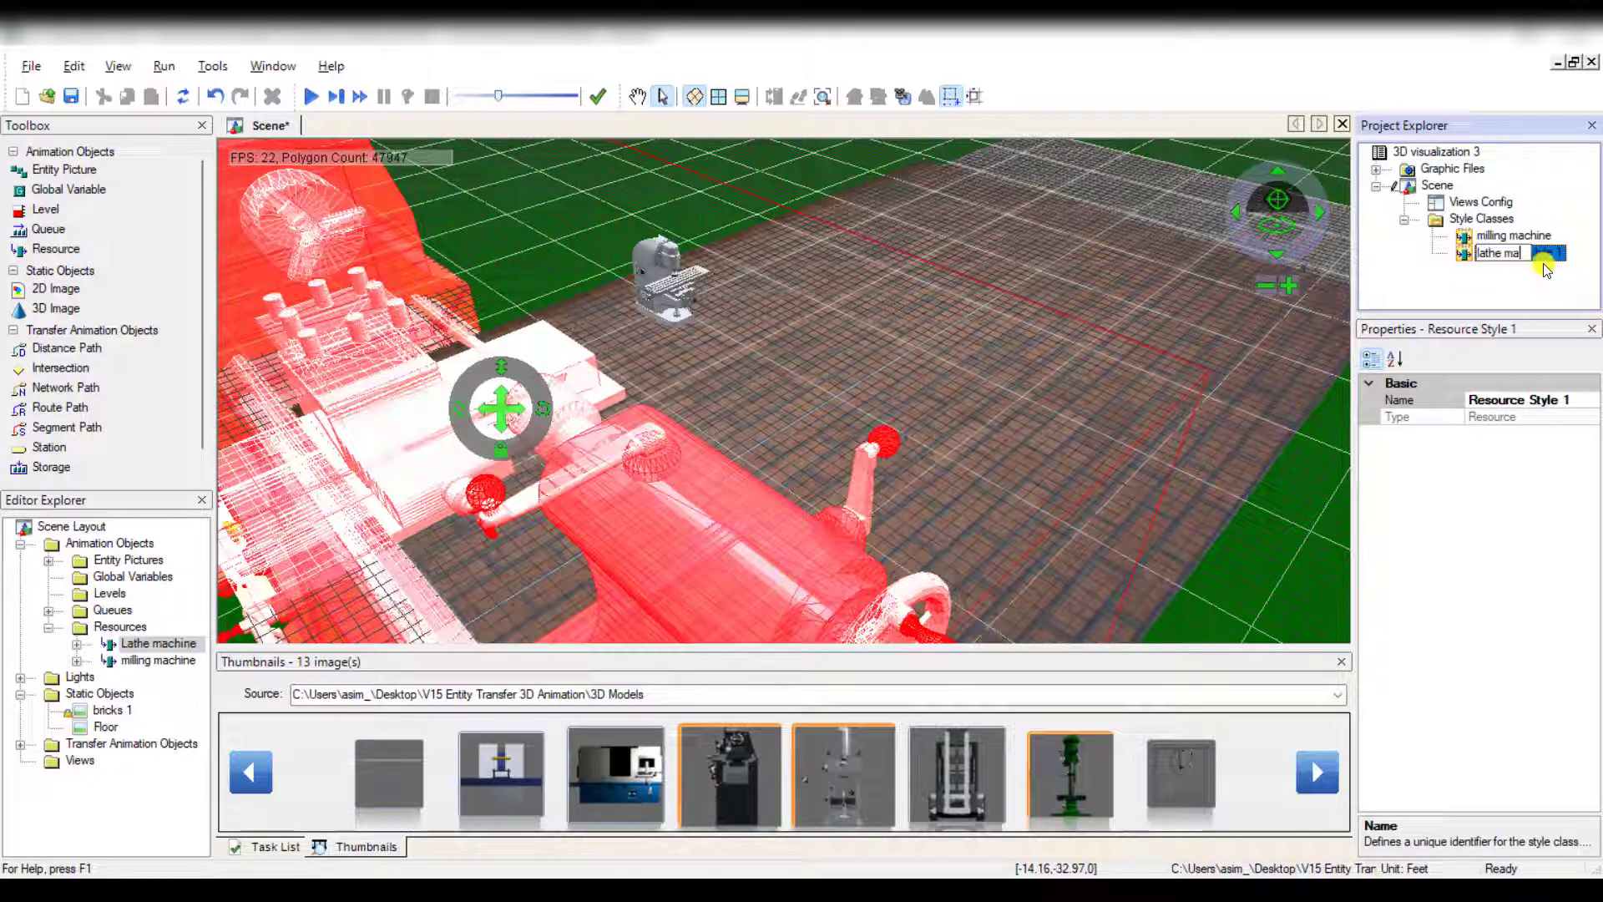
{"action": "type", "text": "lathe machine"}
{"action": "key", "text": "Return"}
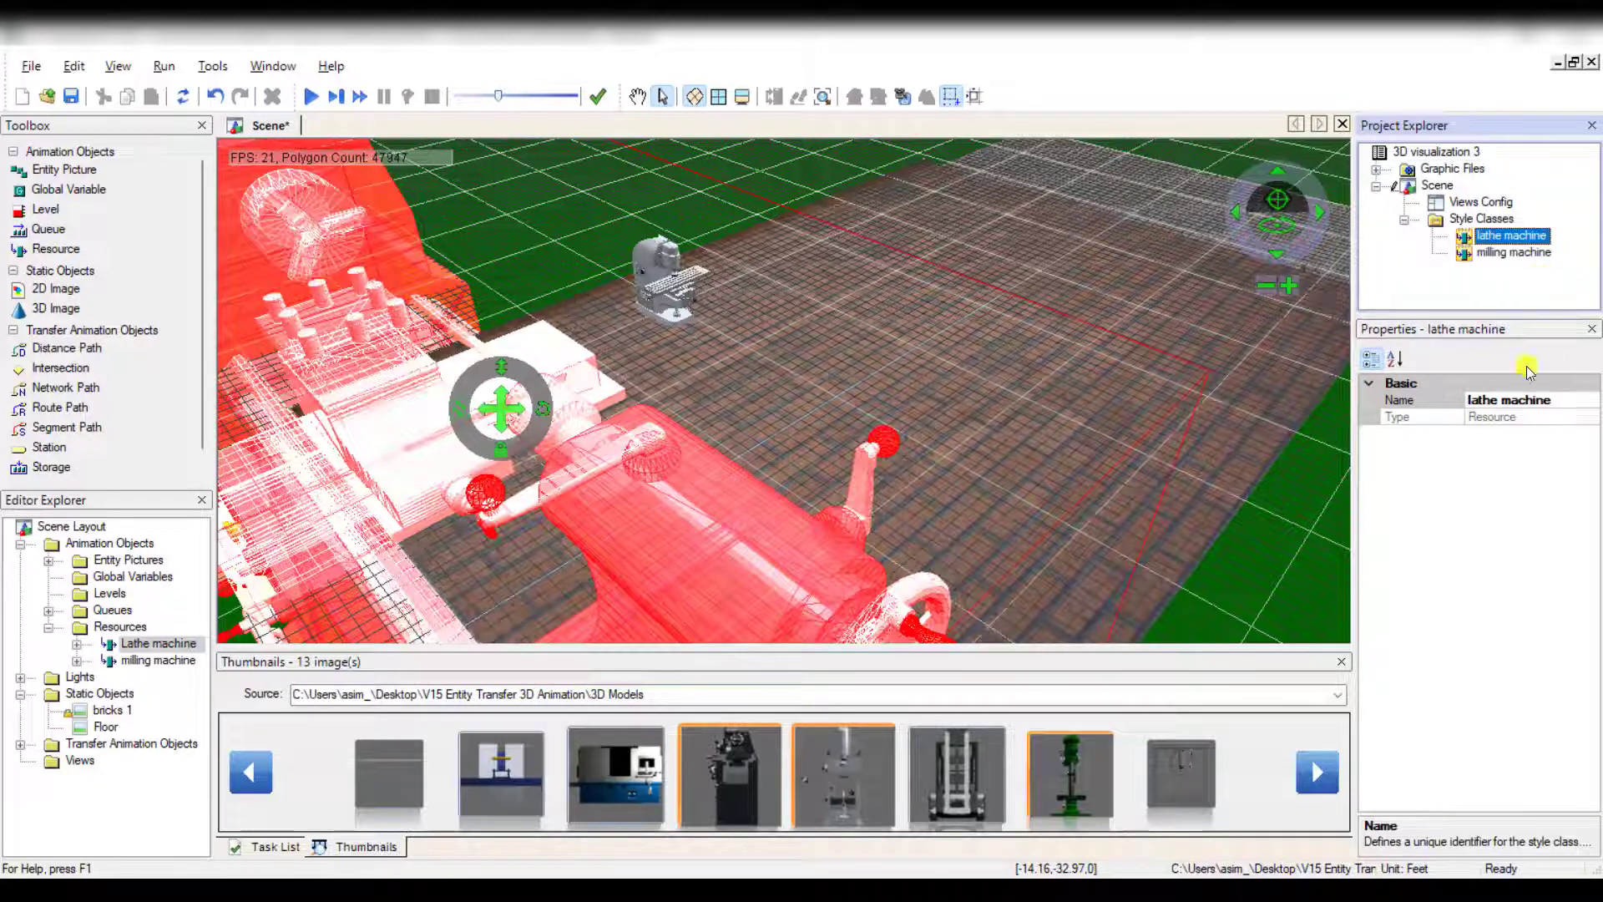
Shrink the oversized lathe machine to a scale of about 0.199 and move it to about -25.25, 31.49.
{"action": "left_click", "coordinate": [667, 284]}
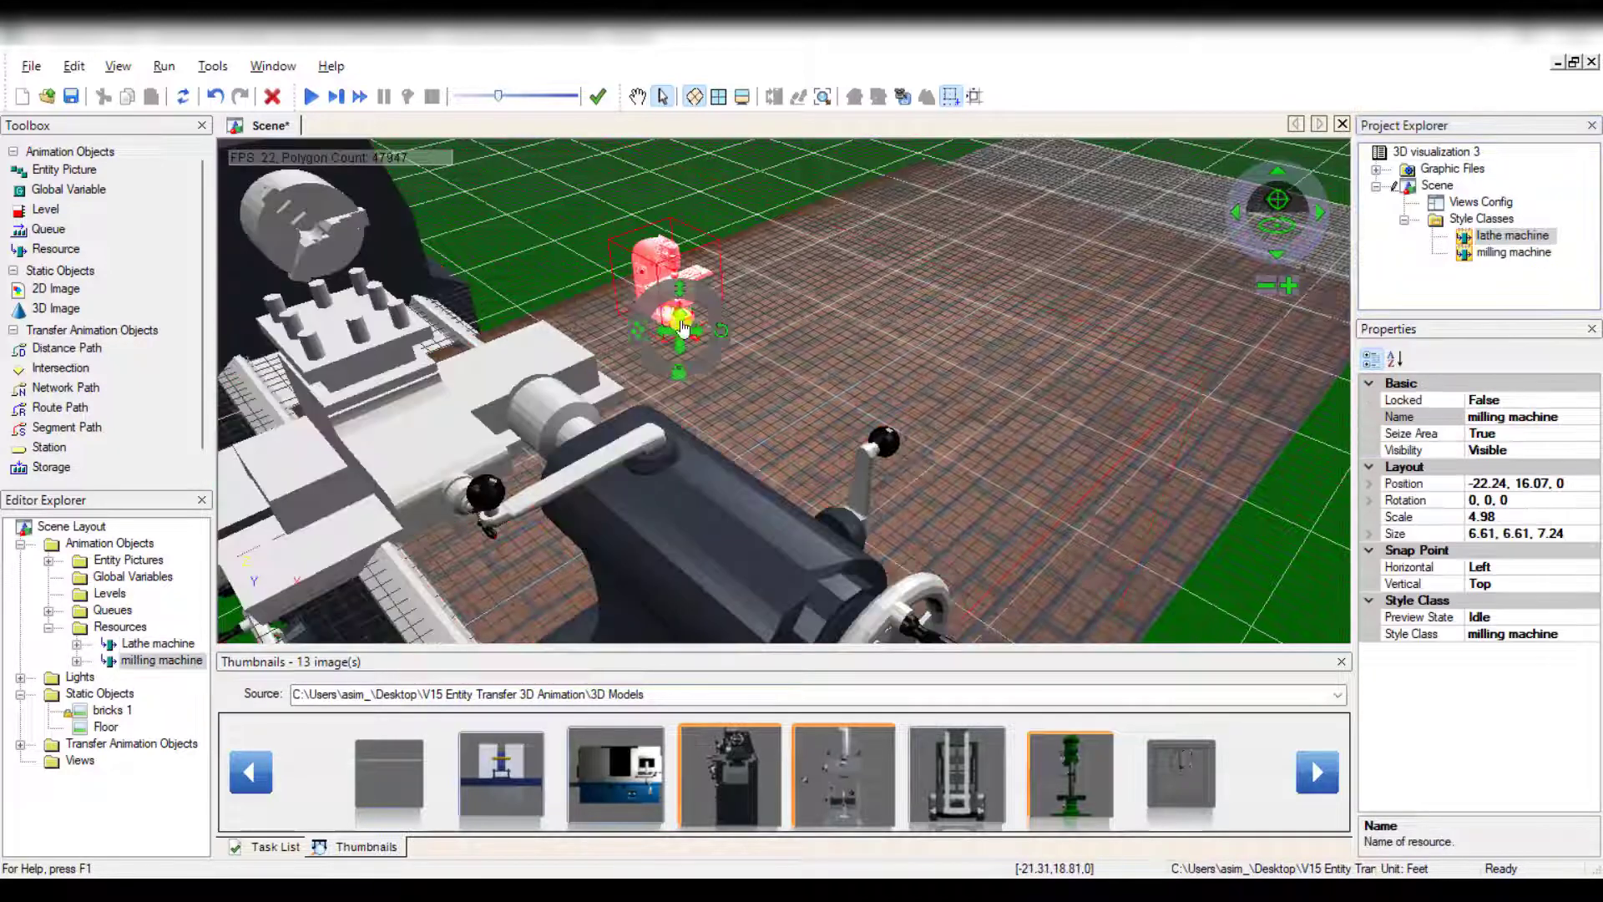
{"action": "left_click", "coordinate": [760, 339]}
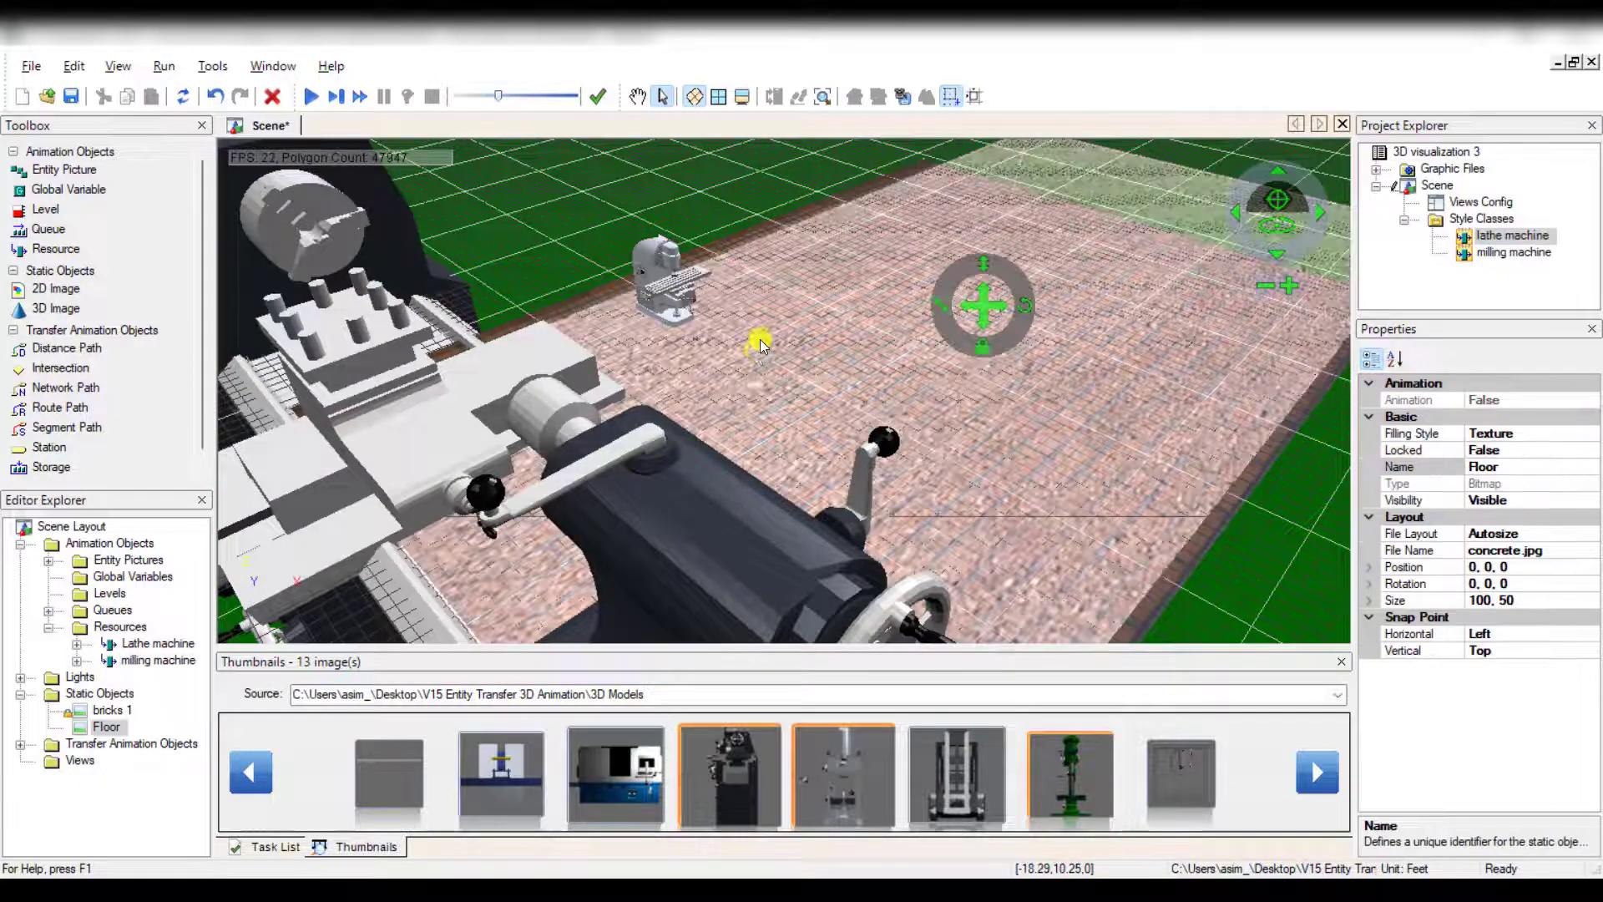
{"action": "left_click", "coordinate": [636, 95]}
{"action": "scroll", "coordinate": [617, 281], "scroll_direction": "down", "scroll_amount": 5}
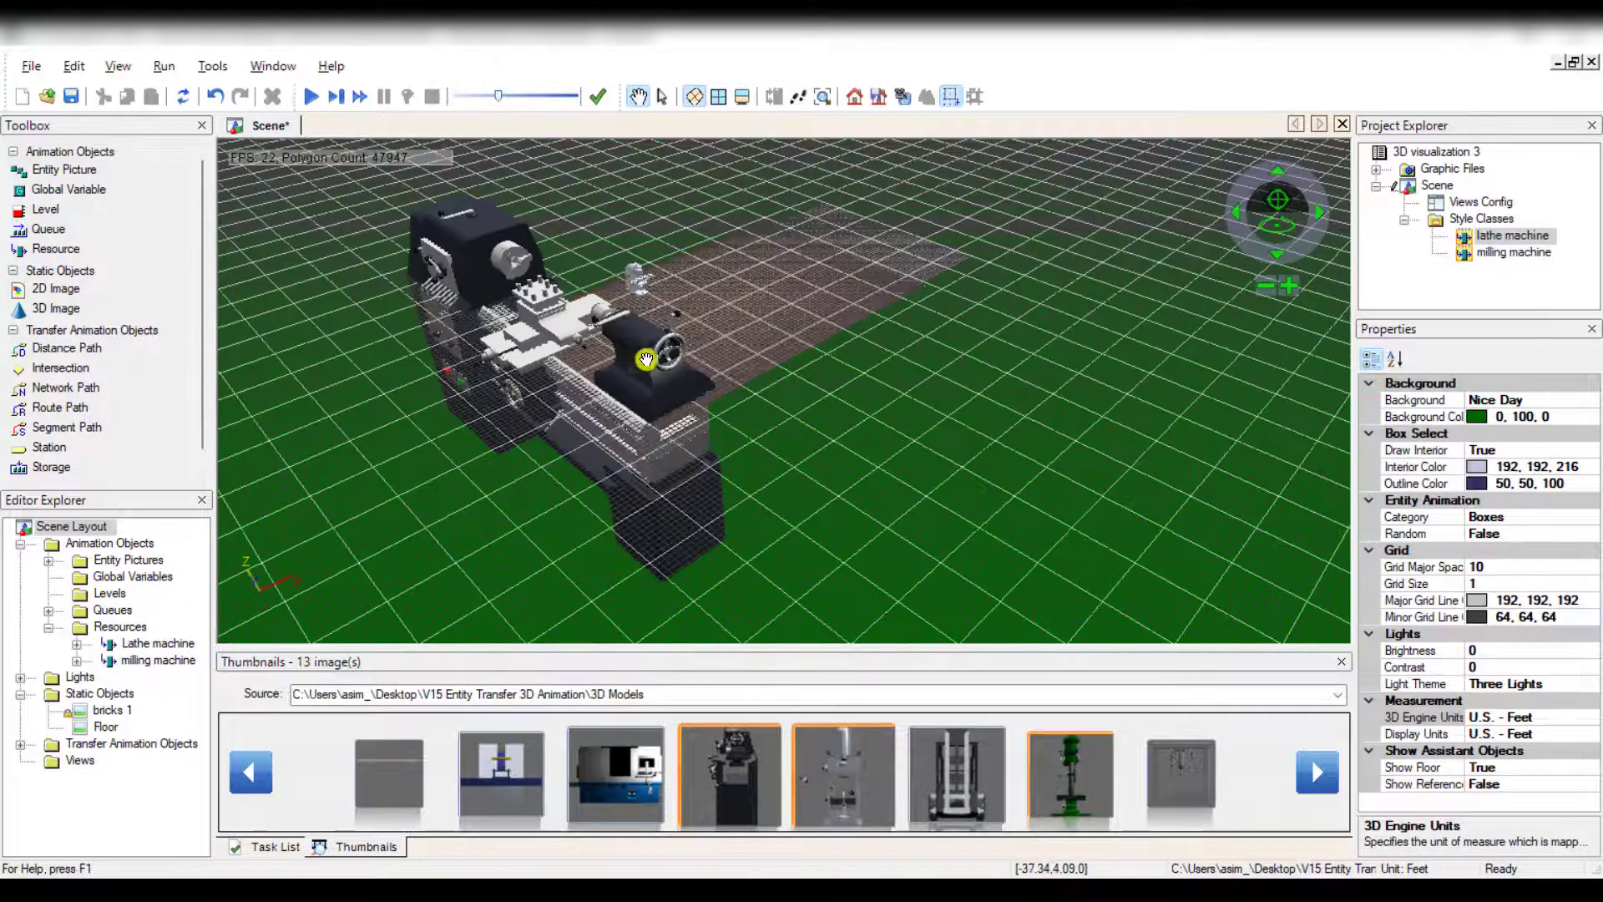
{"action": "left_click", "coordinate": [665, 97]}
{"action": "left_click", "coordinate": [665, 451]}
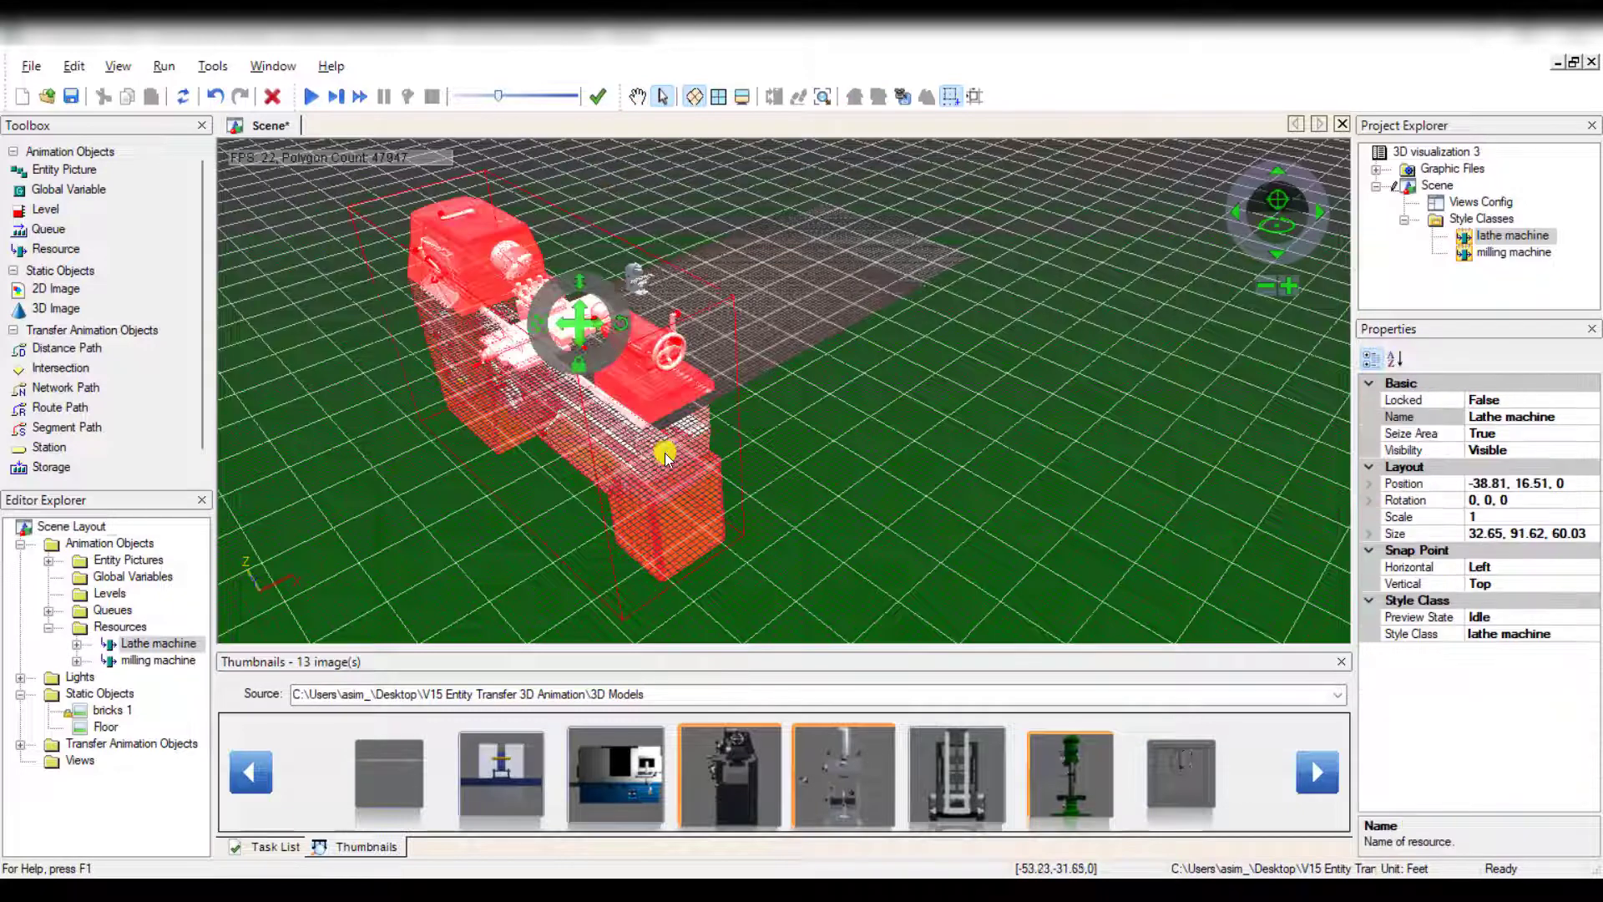
{"action": "left_click_drag", "start_coordinate": [539, 327], "coordinate": [575, 303]}
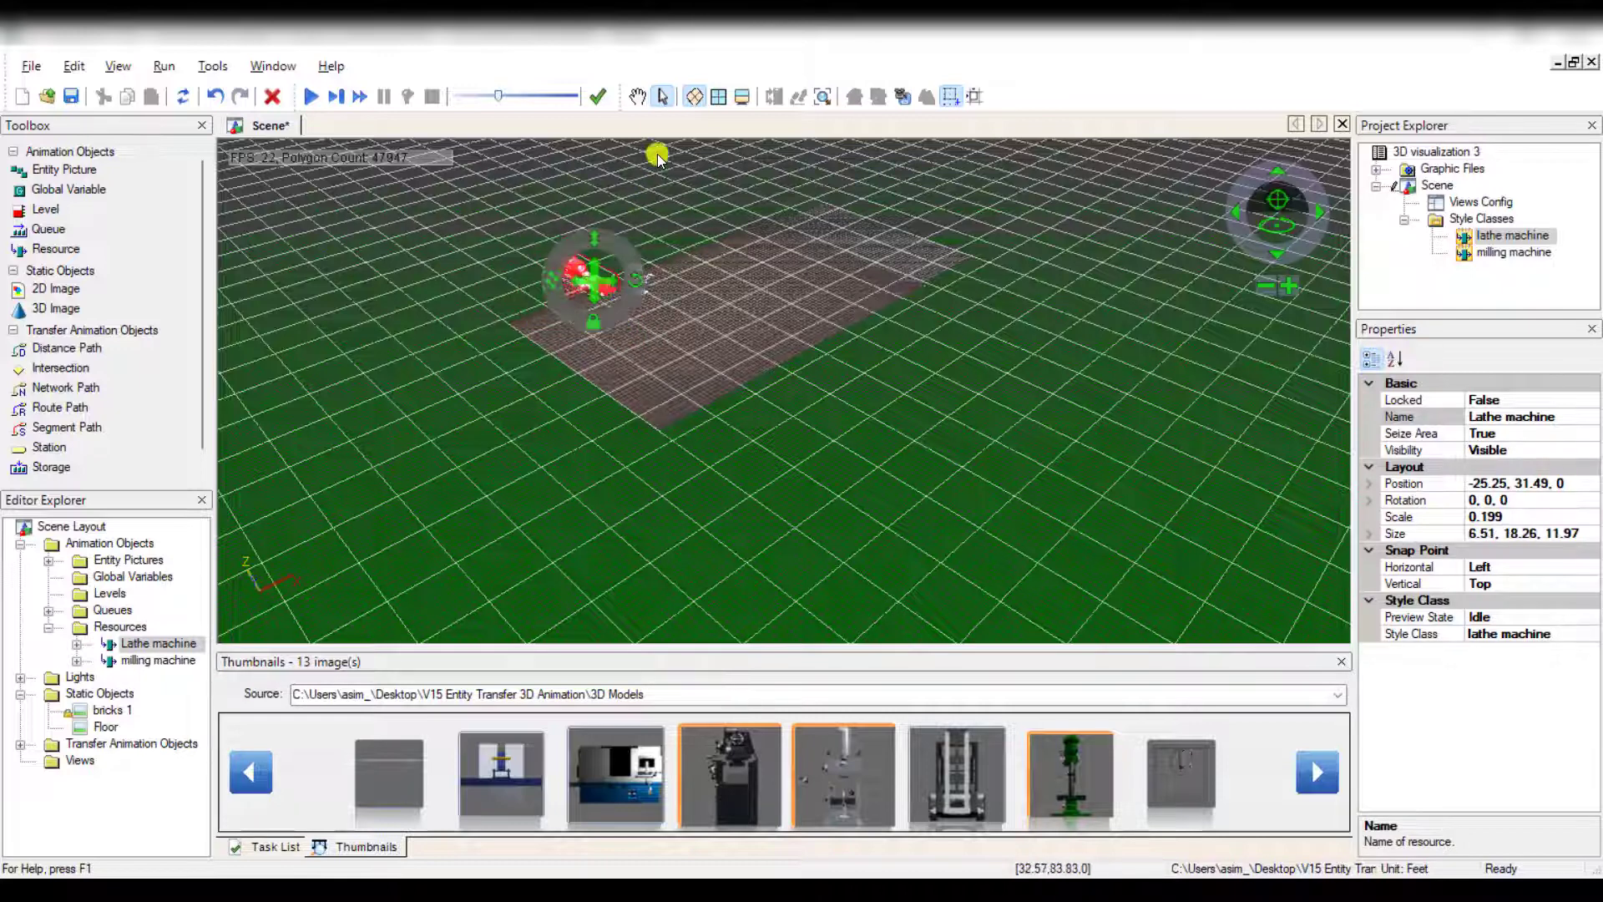
Reduce the lathe machine to a scale of about 0.126 and move it onto the floor at about -37.09, 5.18.
{"action": "left_click", "coordinate": [638, 97]}
{"action": "scroll", "coordinate": [631, 279], "scroll_direction": "up", "scroll_amount": 3}
{"action": "left_click", "coordinate": [662, 97]}
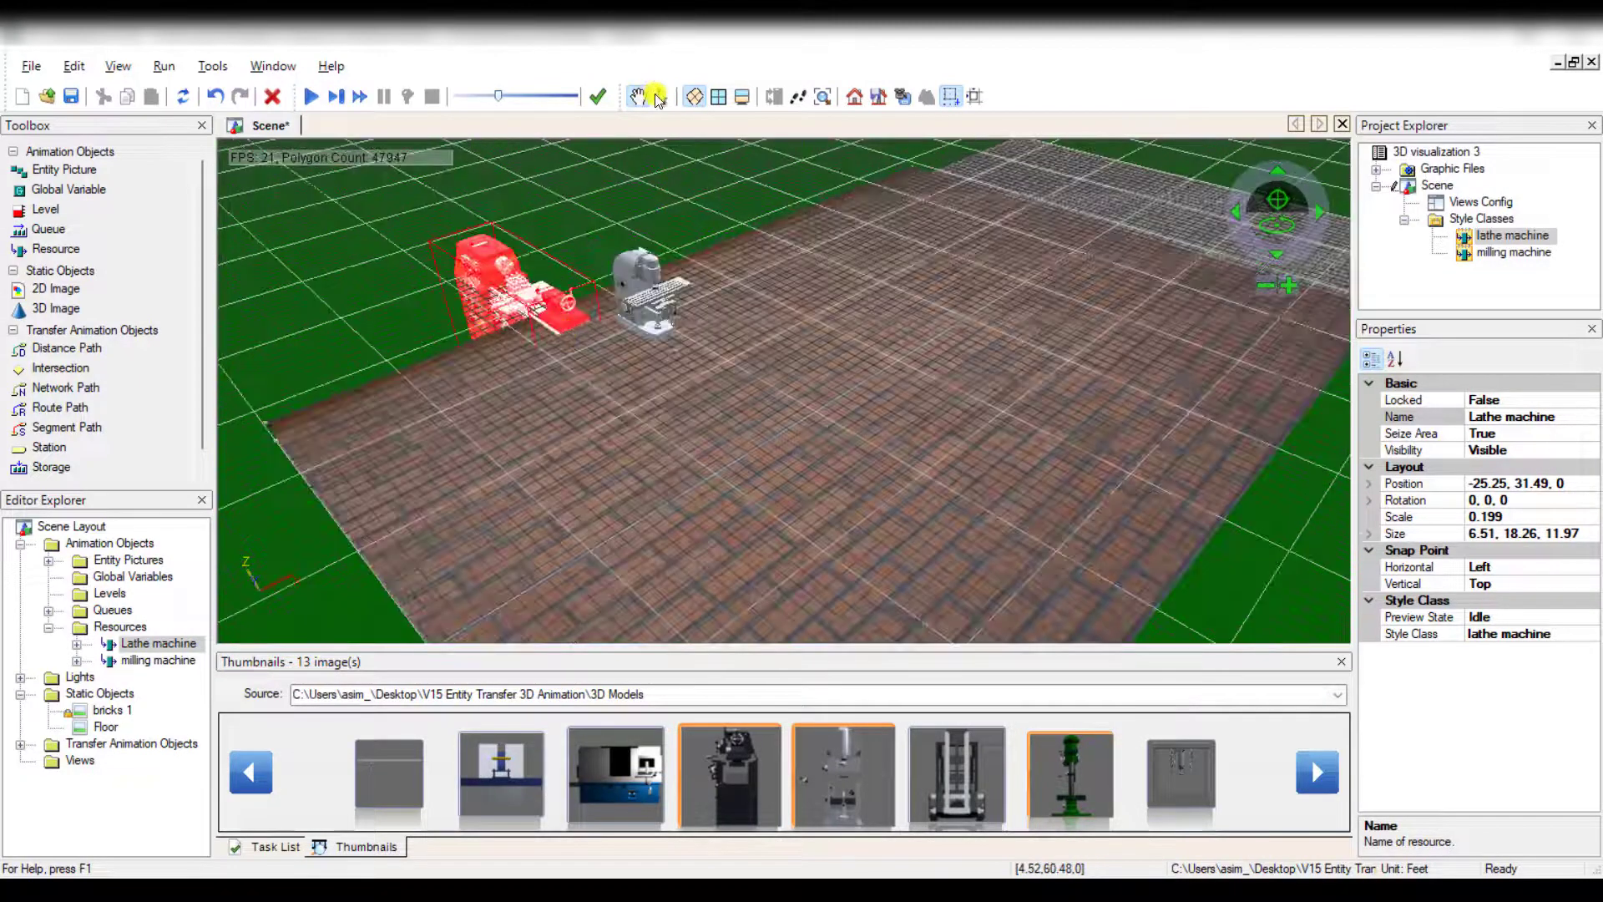
{"action": "left_click_drag", "start_coordinate": [532, 261], "coordinate": [588, 365]}
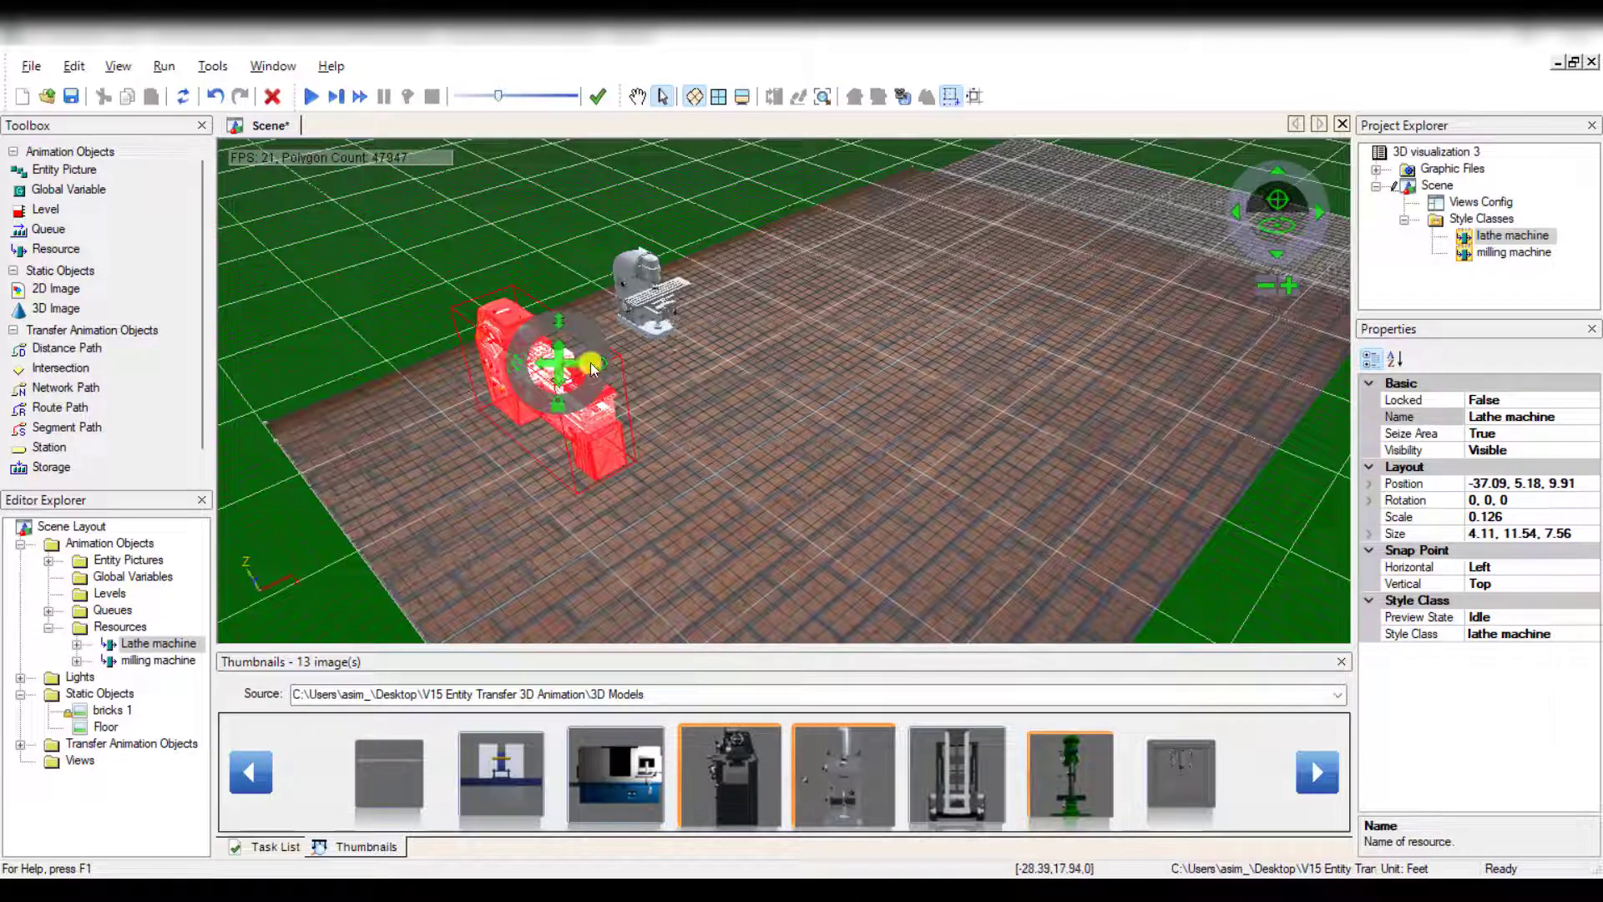
Try rotating the lathe machine about its vertical axis, ending with a rotation of 0, 0, 270.
{"action": "left_click", "coordinate": [1525, 500]}
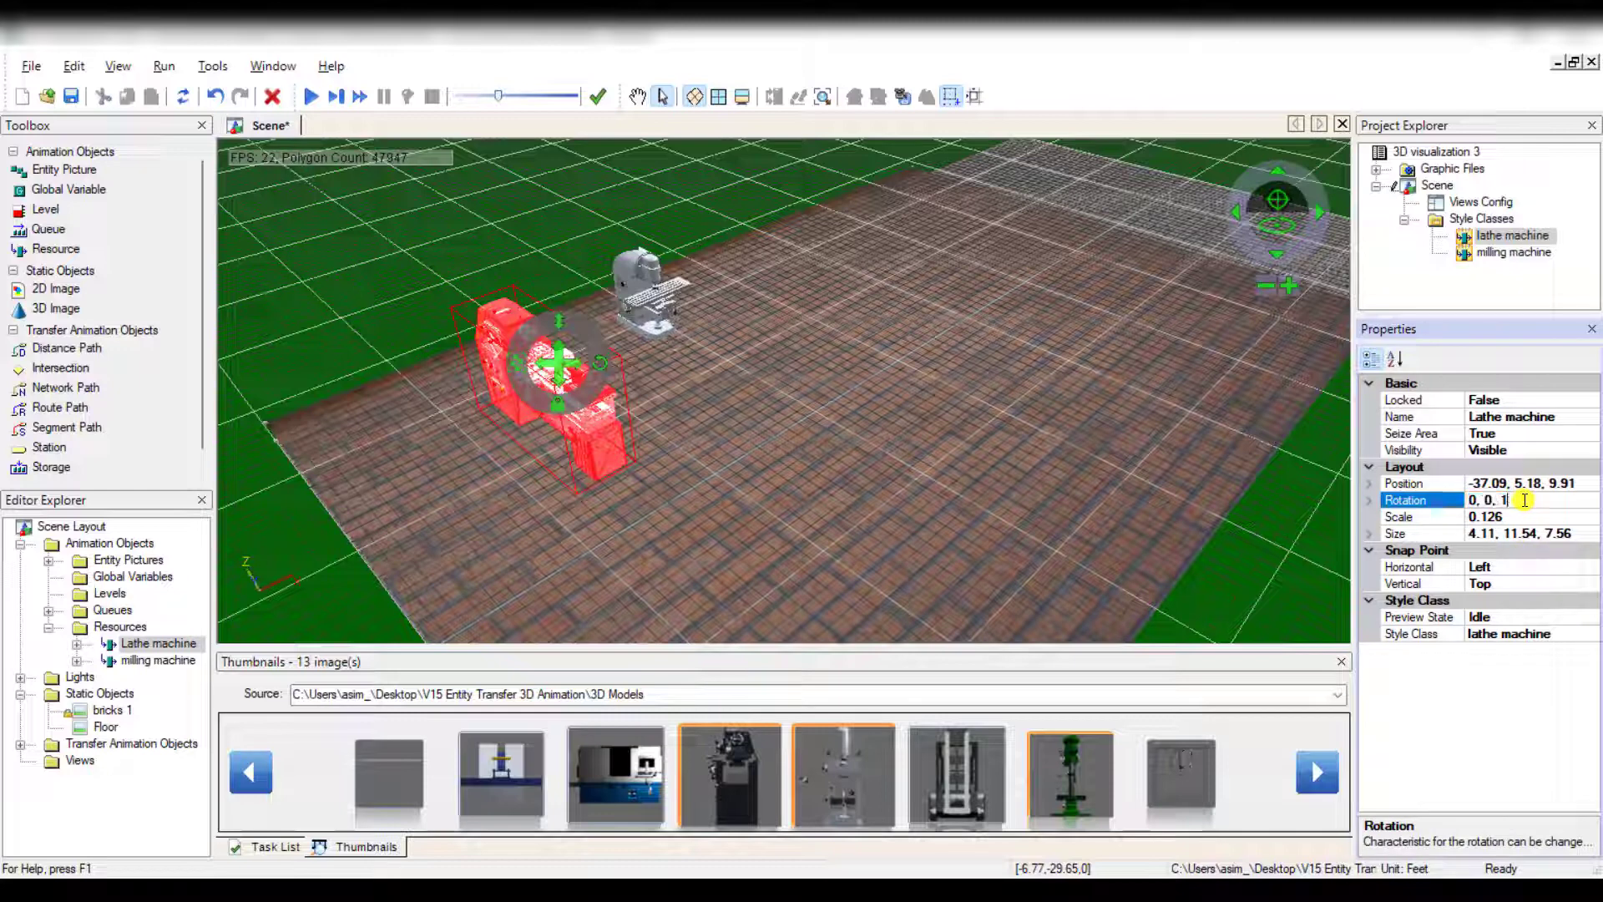
{"action": "key", "text": "Return"}
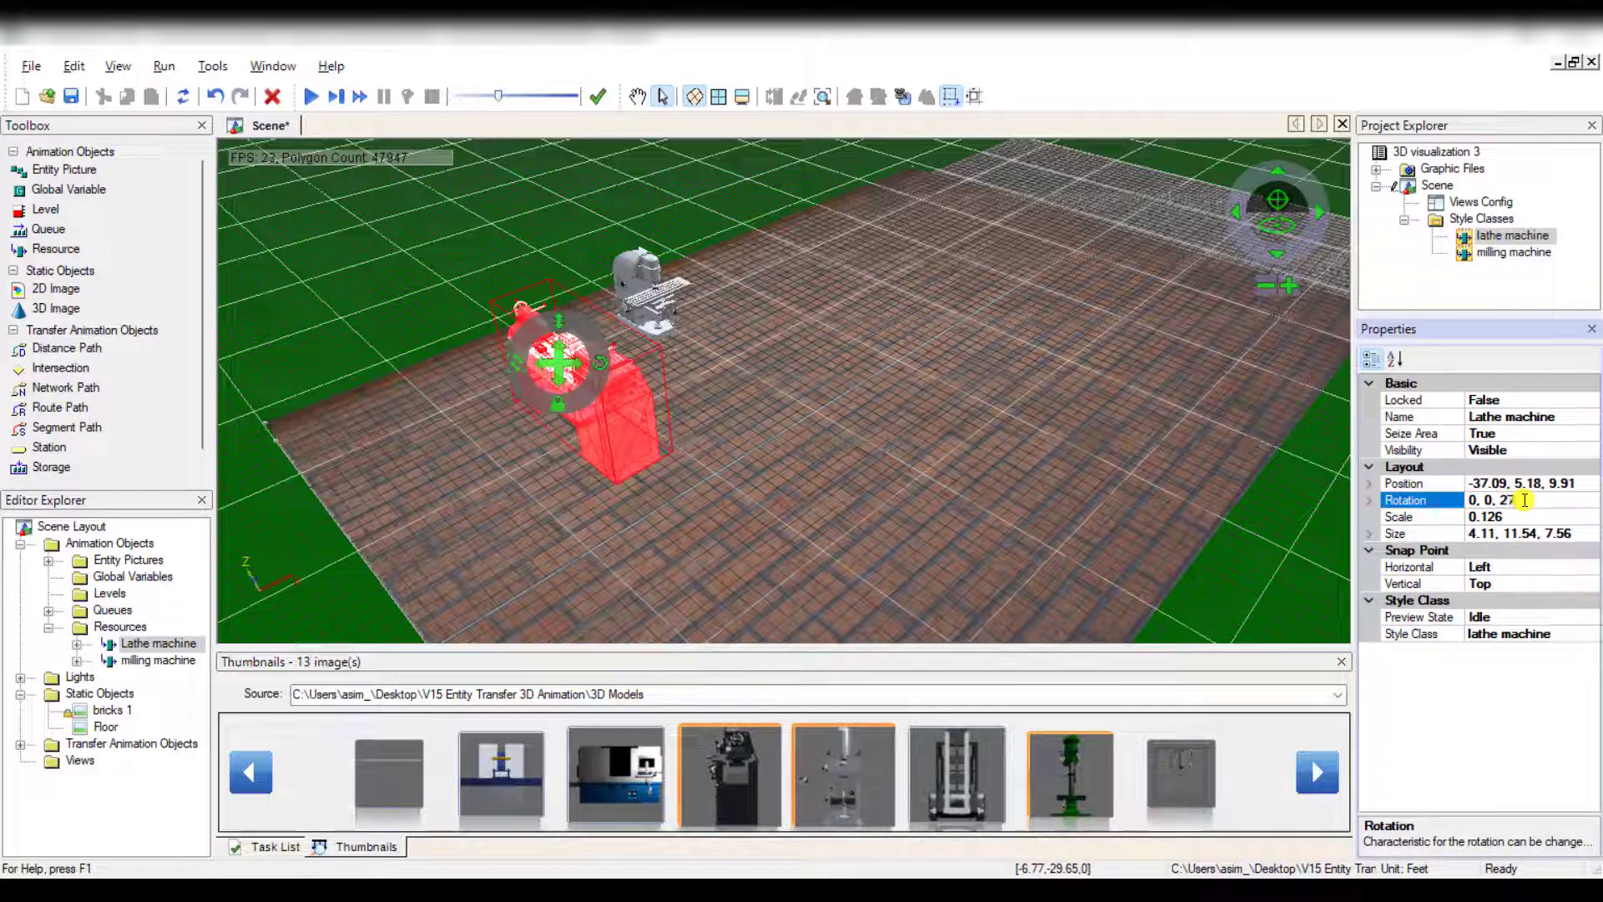
{"action": "type", "text": "0"}
{"action": "key", "text": "Return"}
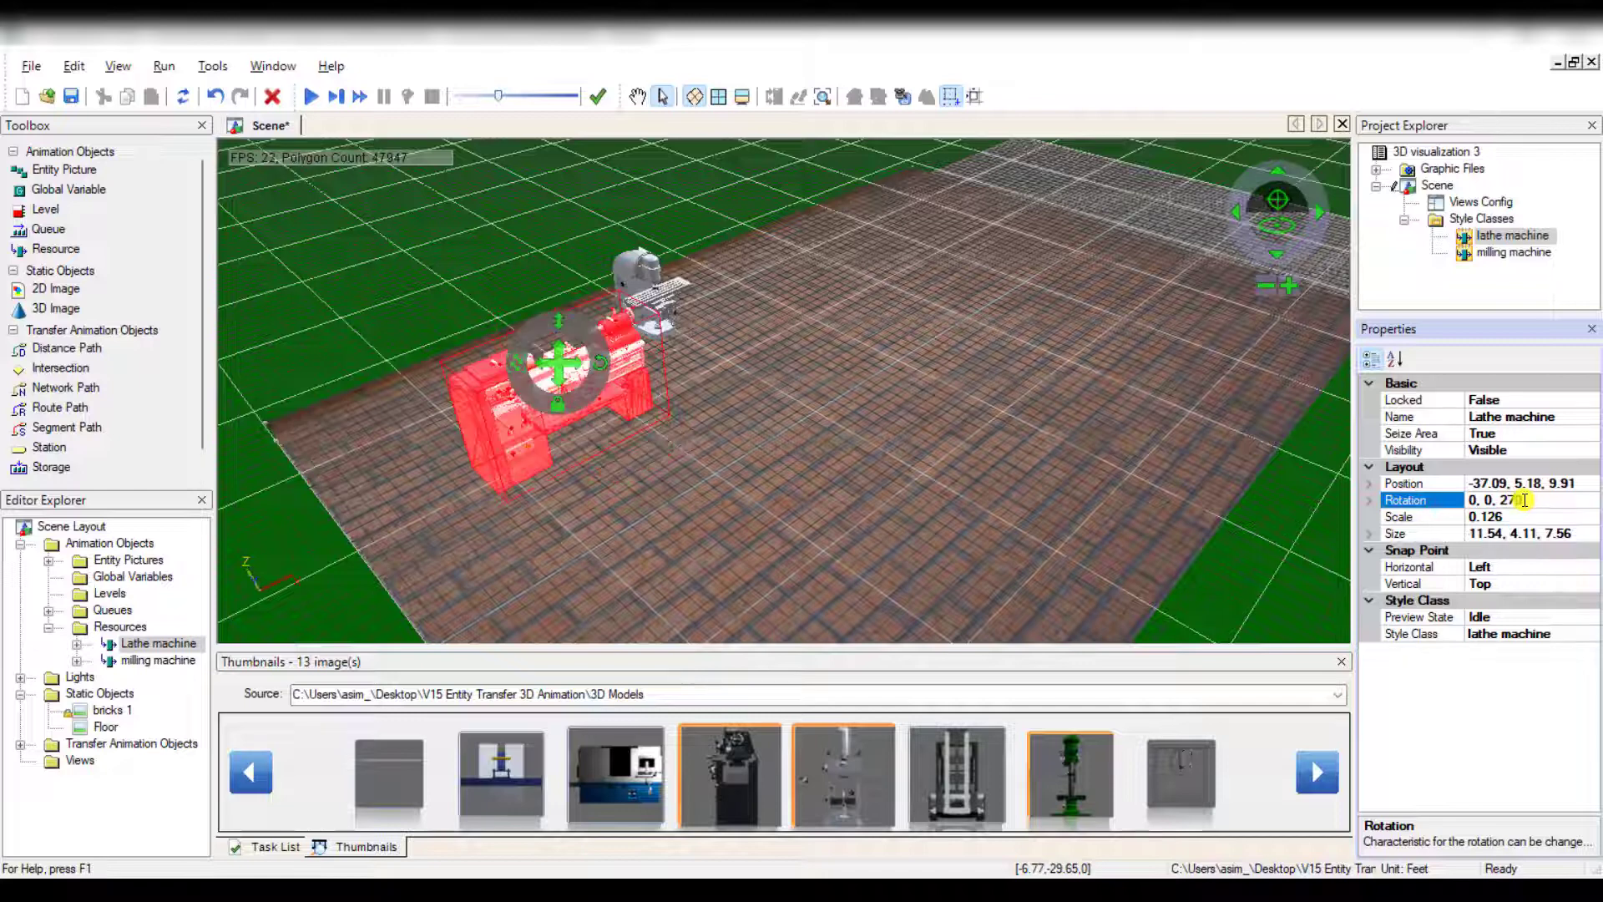
{"action": "left_click", "coordinate": [646, 443]}
{"action": "left_click", "coordinate": [632, 386]}
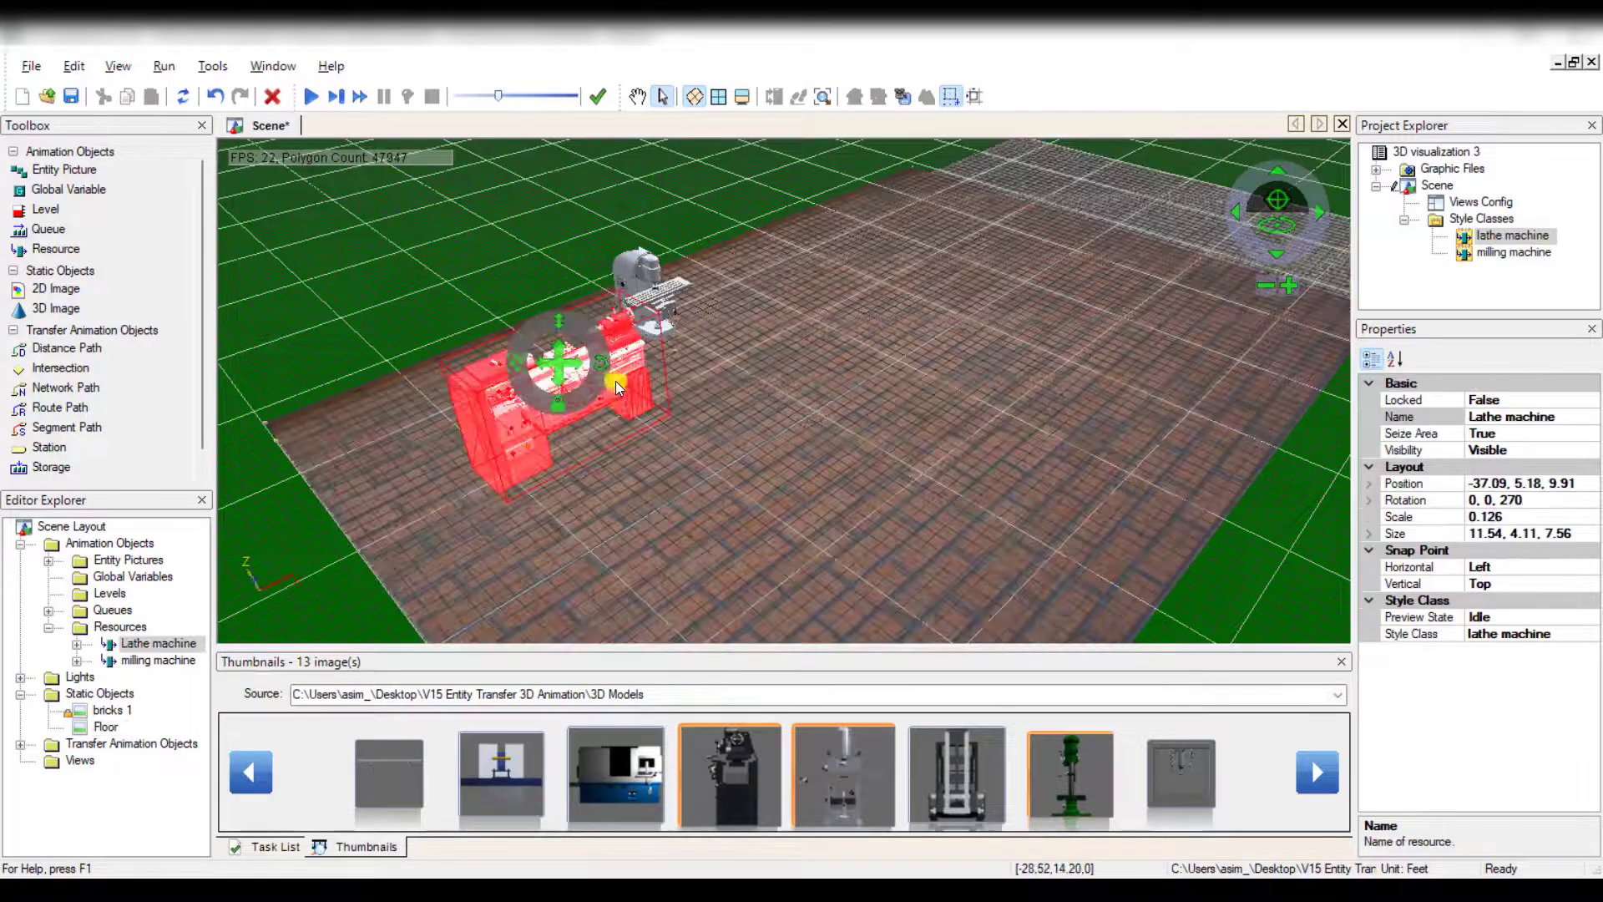
Try a vertical-axis rotation of 360 on the lathe machine and settle on a rotation of 0, 0, 90.
{"action": "left_click", "coordinate": [1525, 498]}
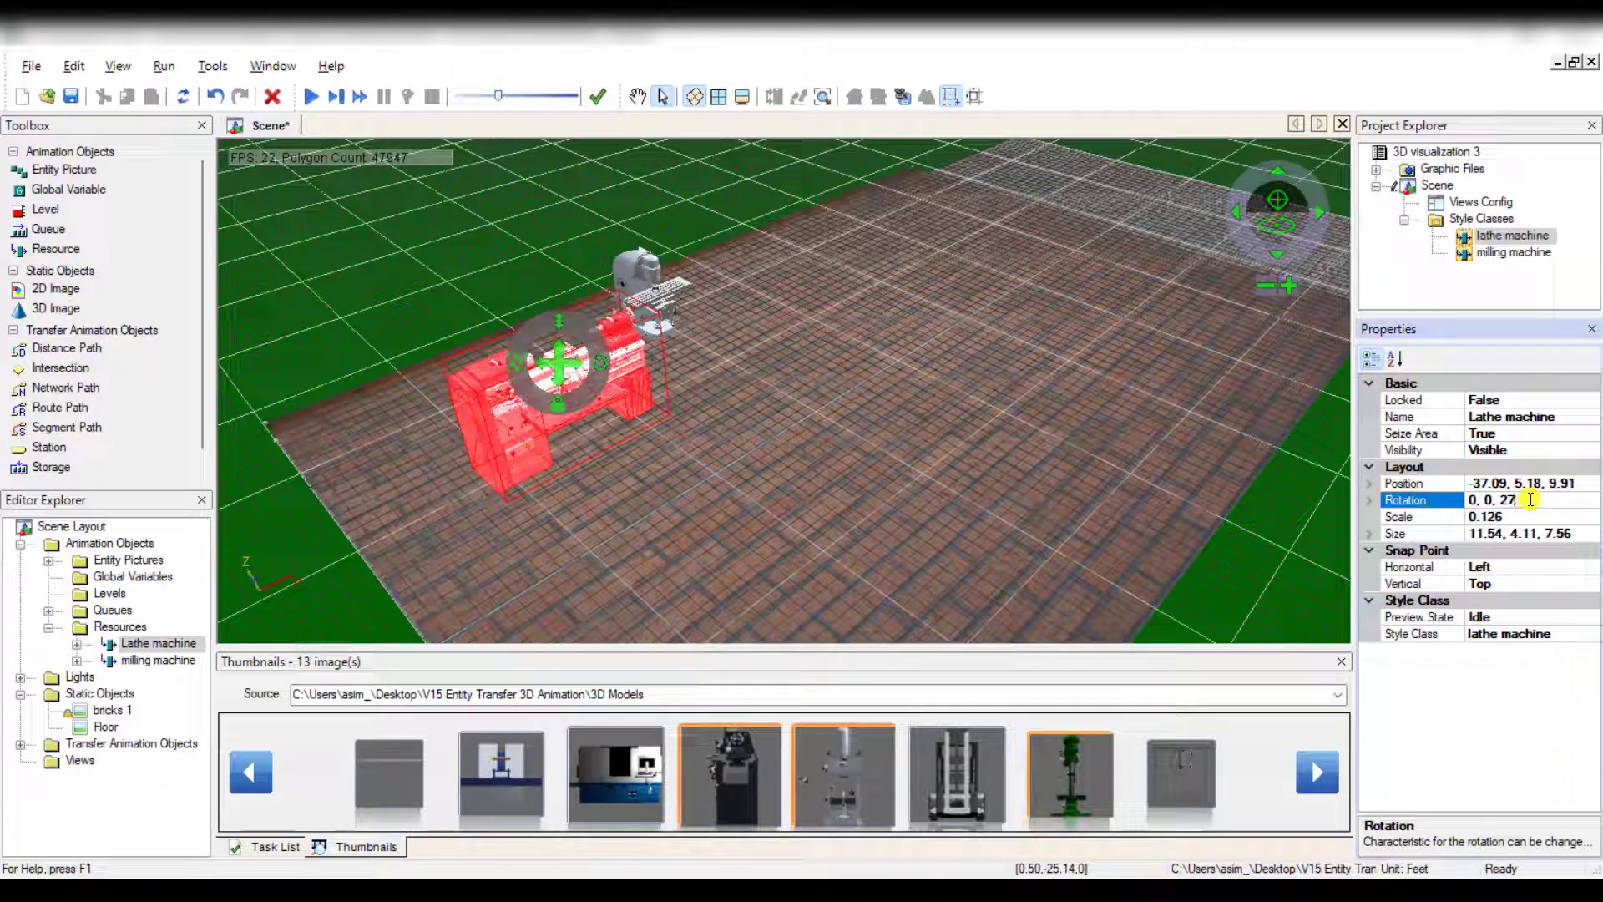
{"action": "type", "text": "360"}
{"action": "key", "text": "Return"}
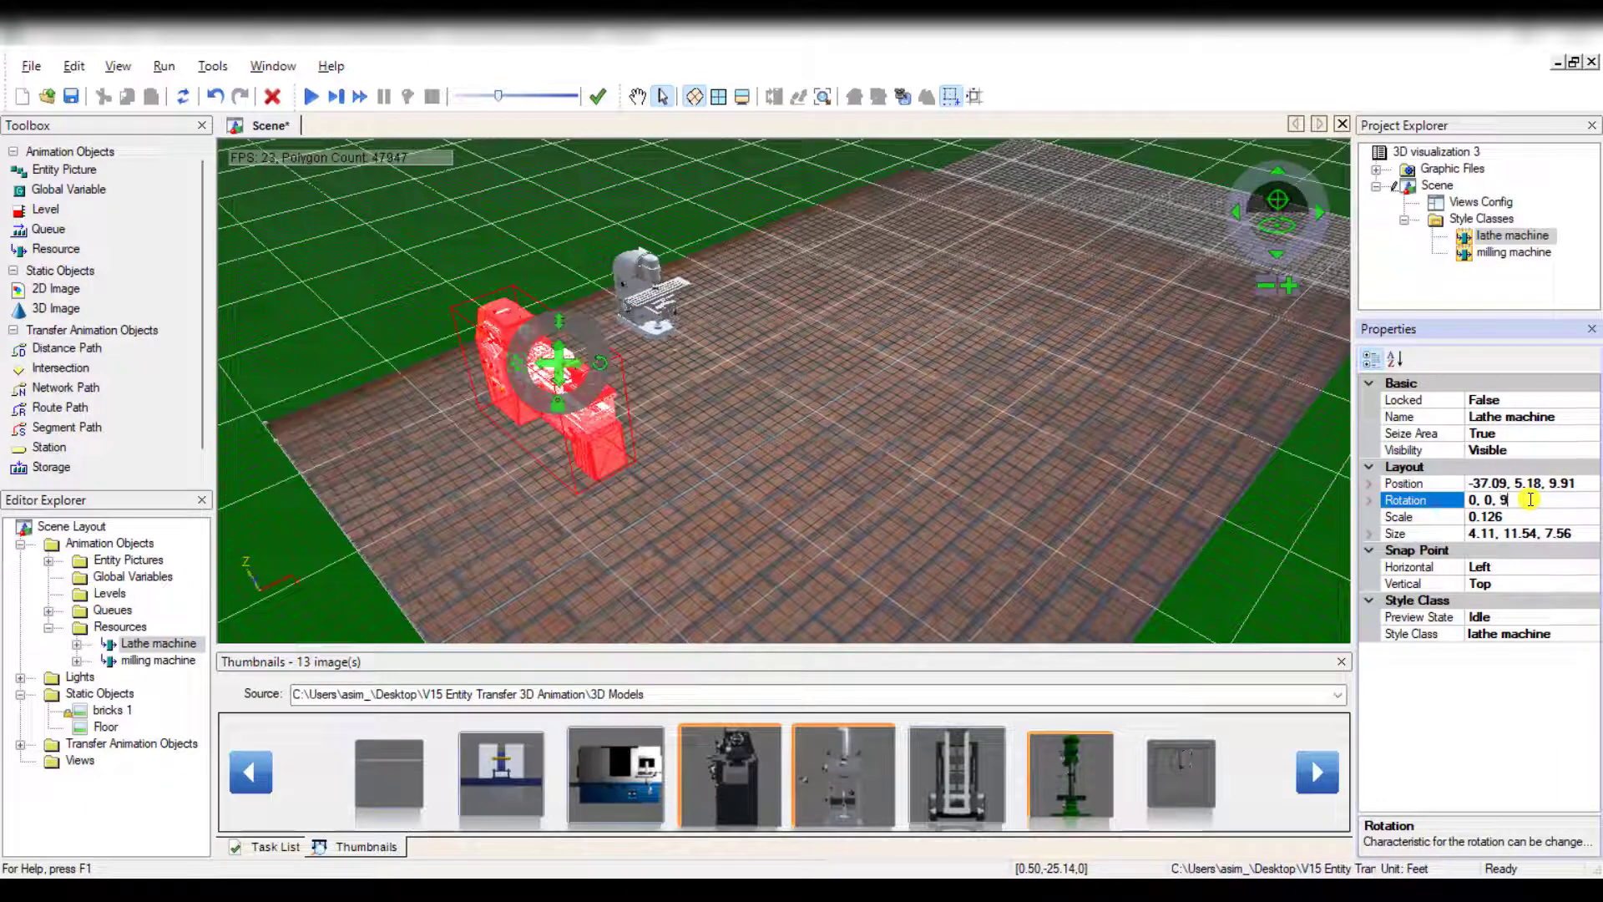
{"action": "type", "text": "0"}
{"action": "key", "text": "Return"}
{"action": "left_click", "coordinate": [880, 468]}
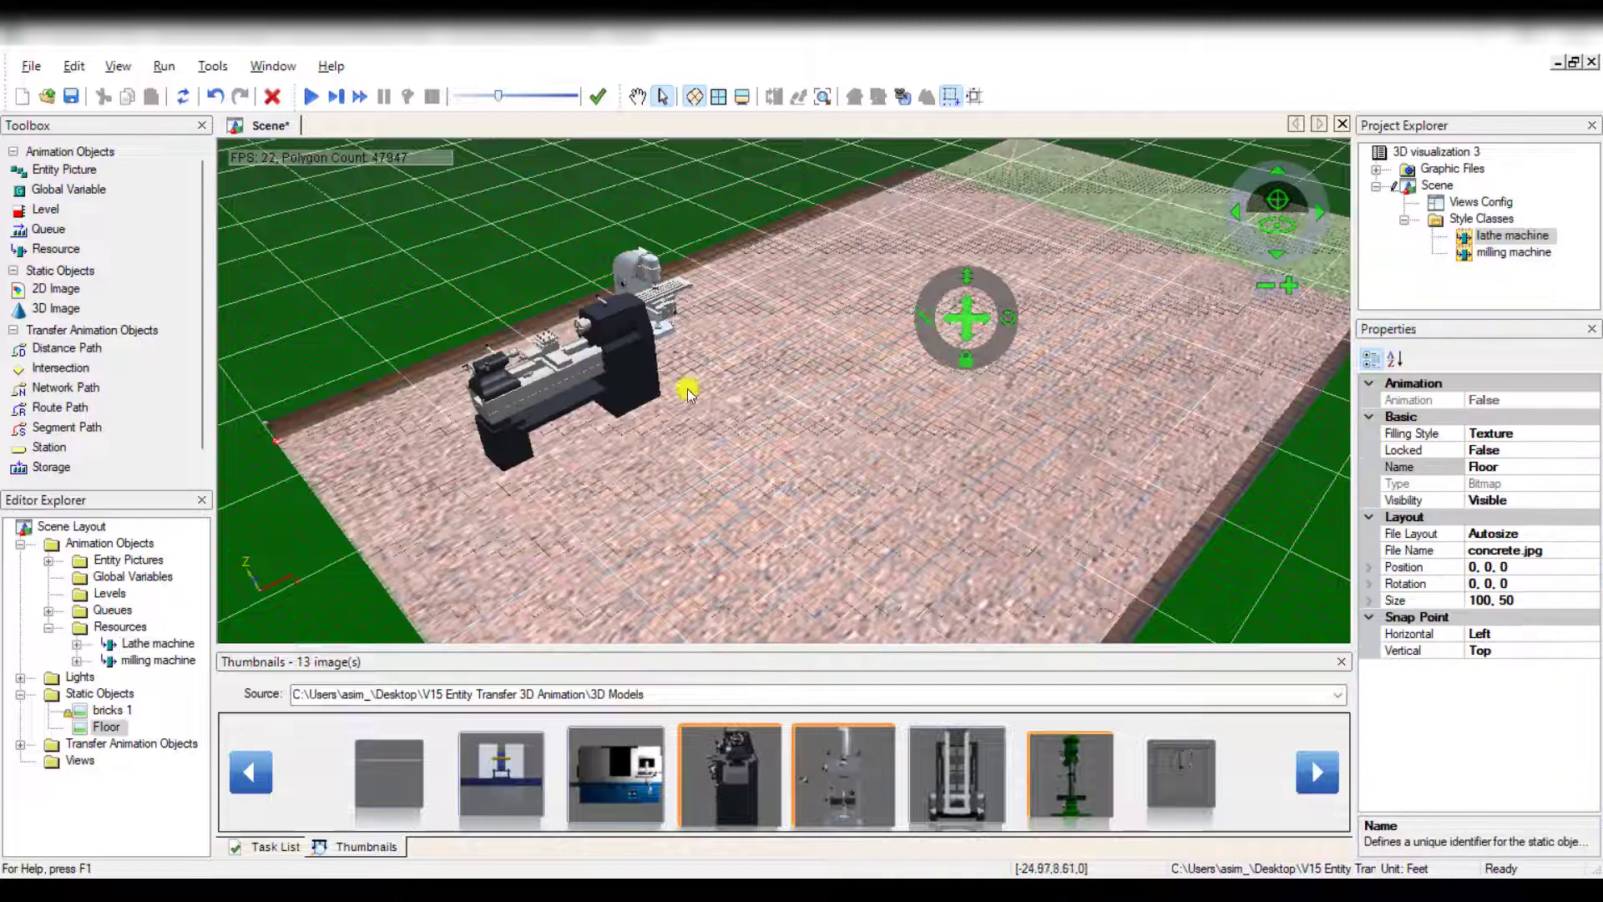
Shrink the lathe machine to a scale of about 0.092 and place it near the floor's edge beside the milling machine, leaving it deselected.
{"action": "left_click", "coordinate": [603, 362]}
{"action": "mouse_move", "coordinate": [568, 367]}
{"action": "left_mouse_down"}
{"action": "mouse_move", "coordinate": [424, 365]}
{"action": "mouse_move", "coordinate": [451, 381]}
{"action": "mouse_move", "coordinate": [424, 389]}
{"action": "mouse_move", "coordinate": [404, 361]}
{"action": "mouse_move", "coordinate": [516, 393]}
{"action": "left_mouse_up"}
{"action": "left_click", "coordinate": [519, 429]}
{"action": "left_click", "coordinate": [475, 368]}
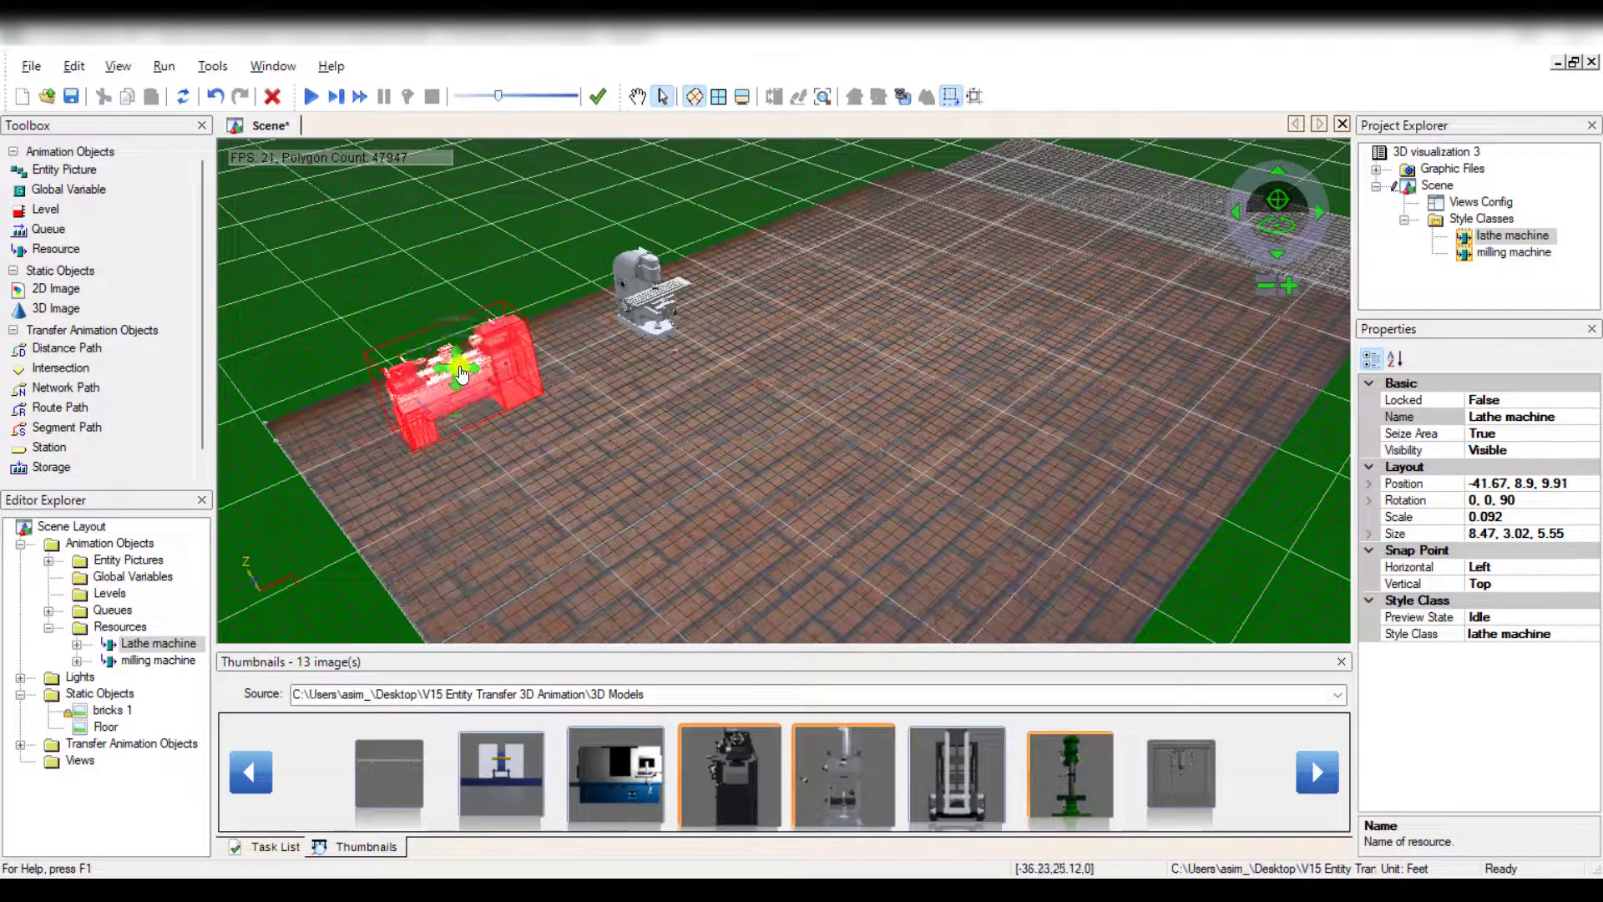
{"action": "left_click", "coordinate": [594, 413]}
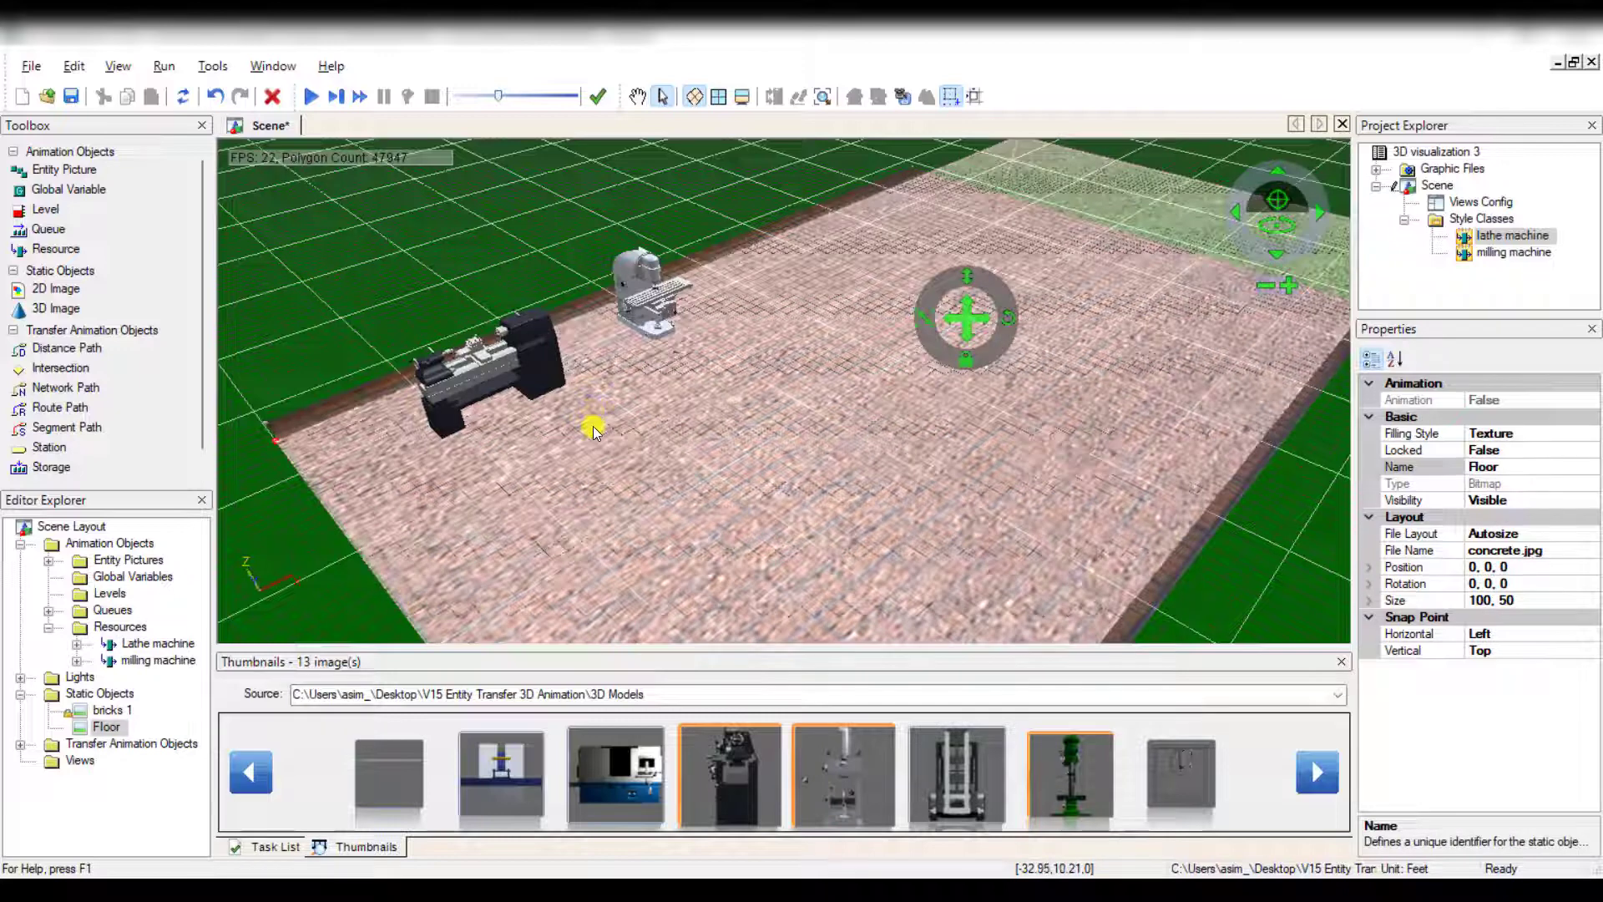
{"action": "left_click", "coordinate": [554, 296]}
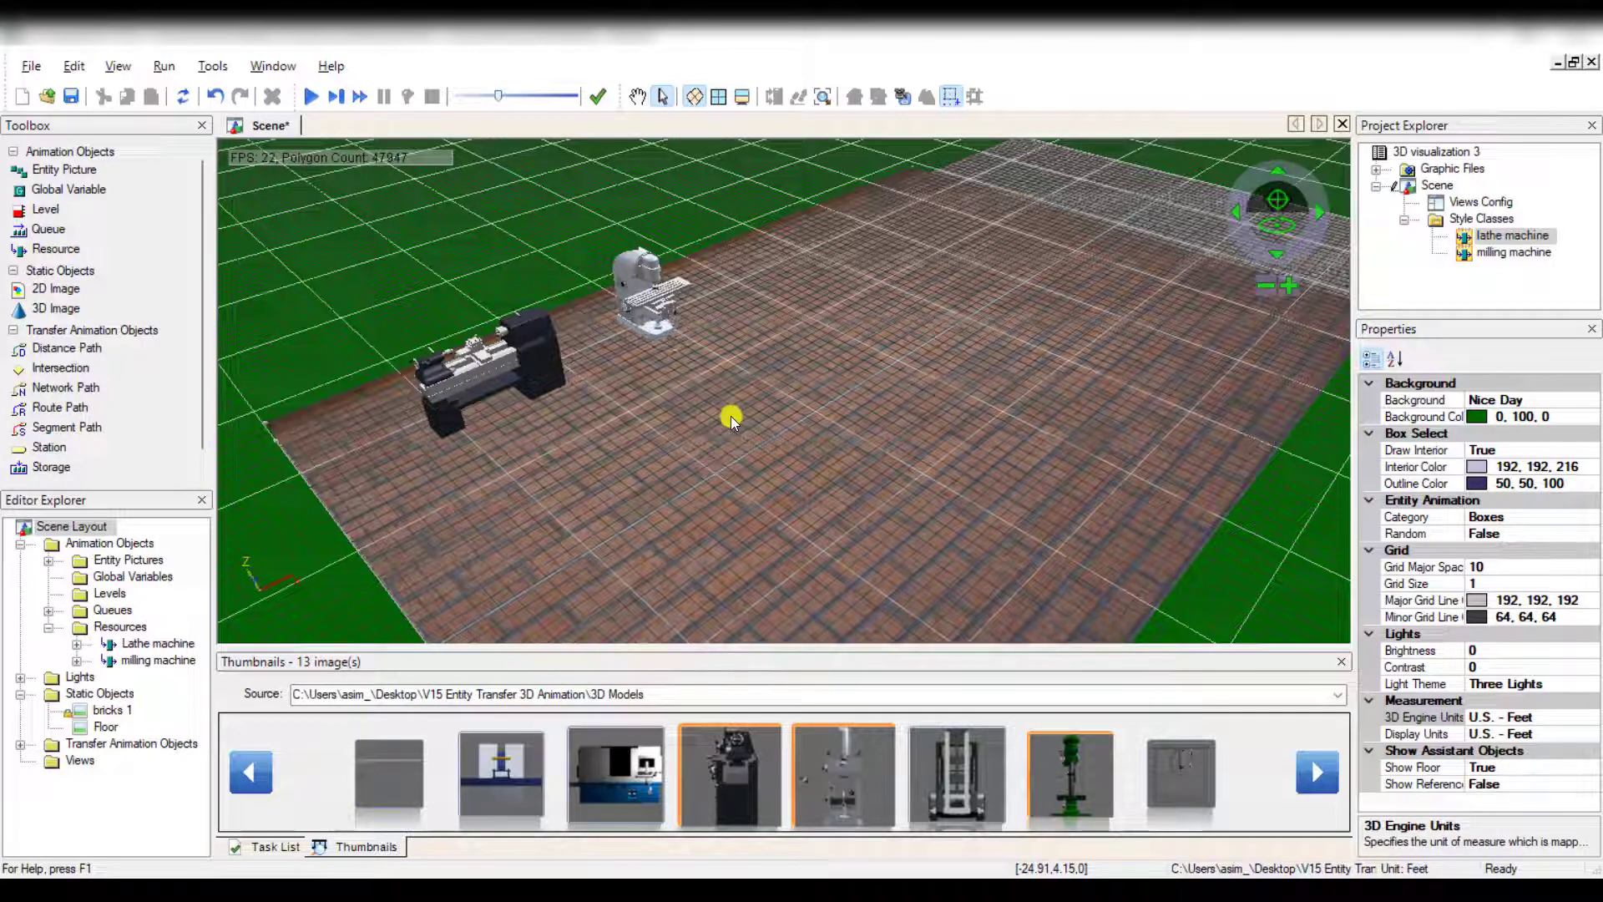
Inspect the properties of the milling machine and the lathe machine in turn, leaving both deselected.
{"action": "left_click", "coordinate": [628, 316]}
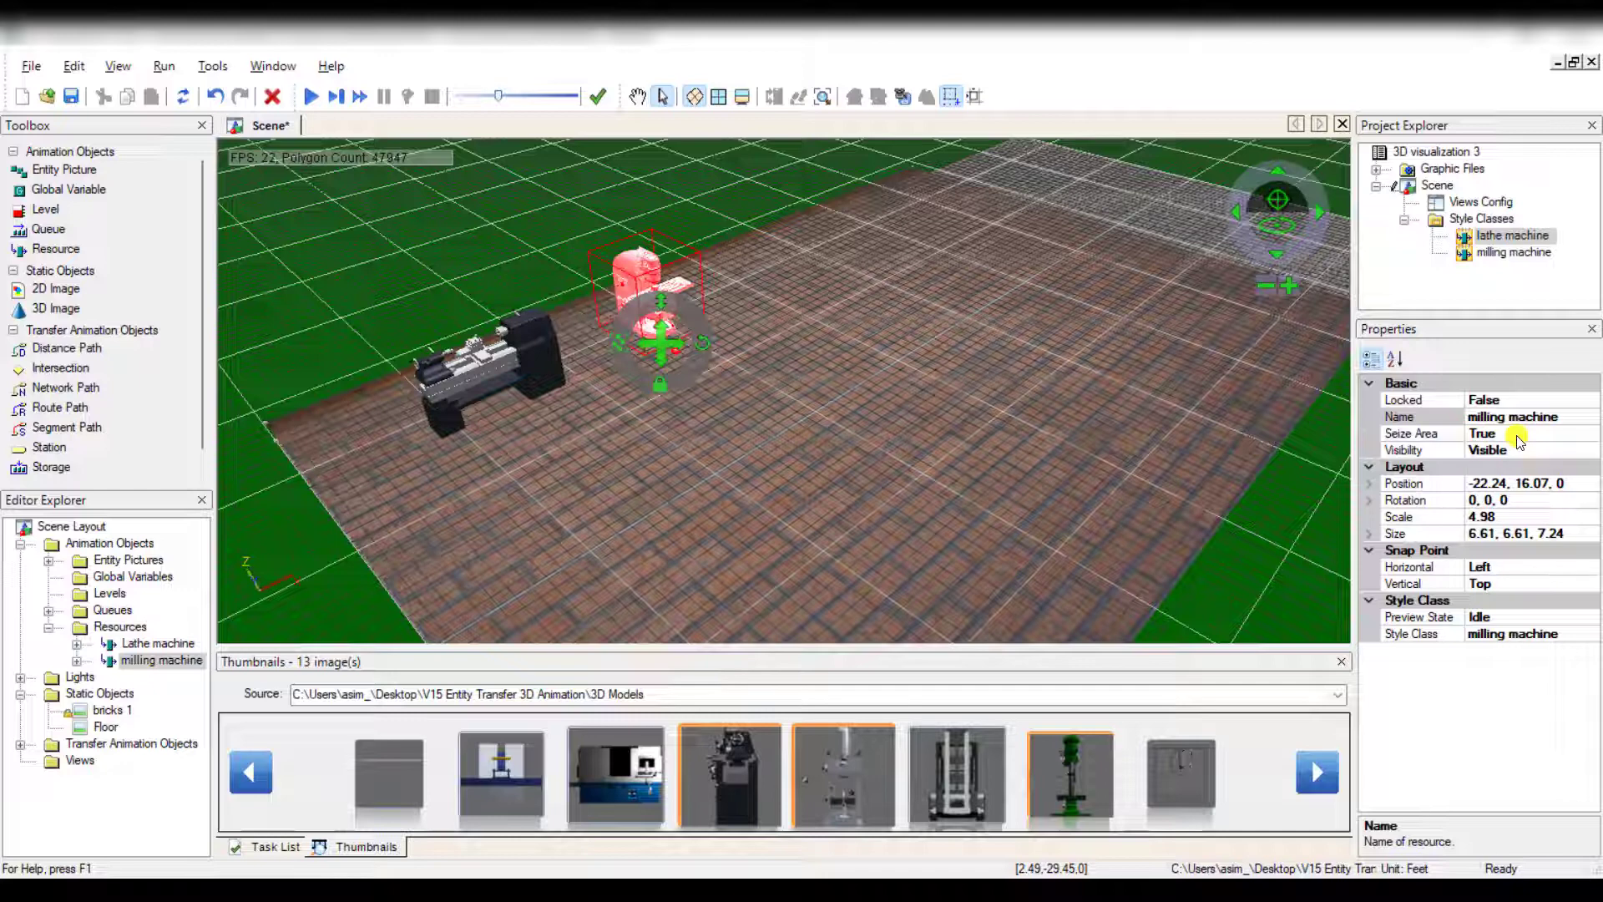
{"action": "left_click", "coordinate": [1086, 398]}
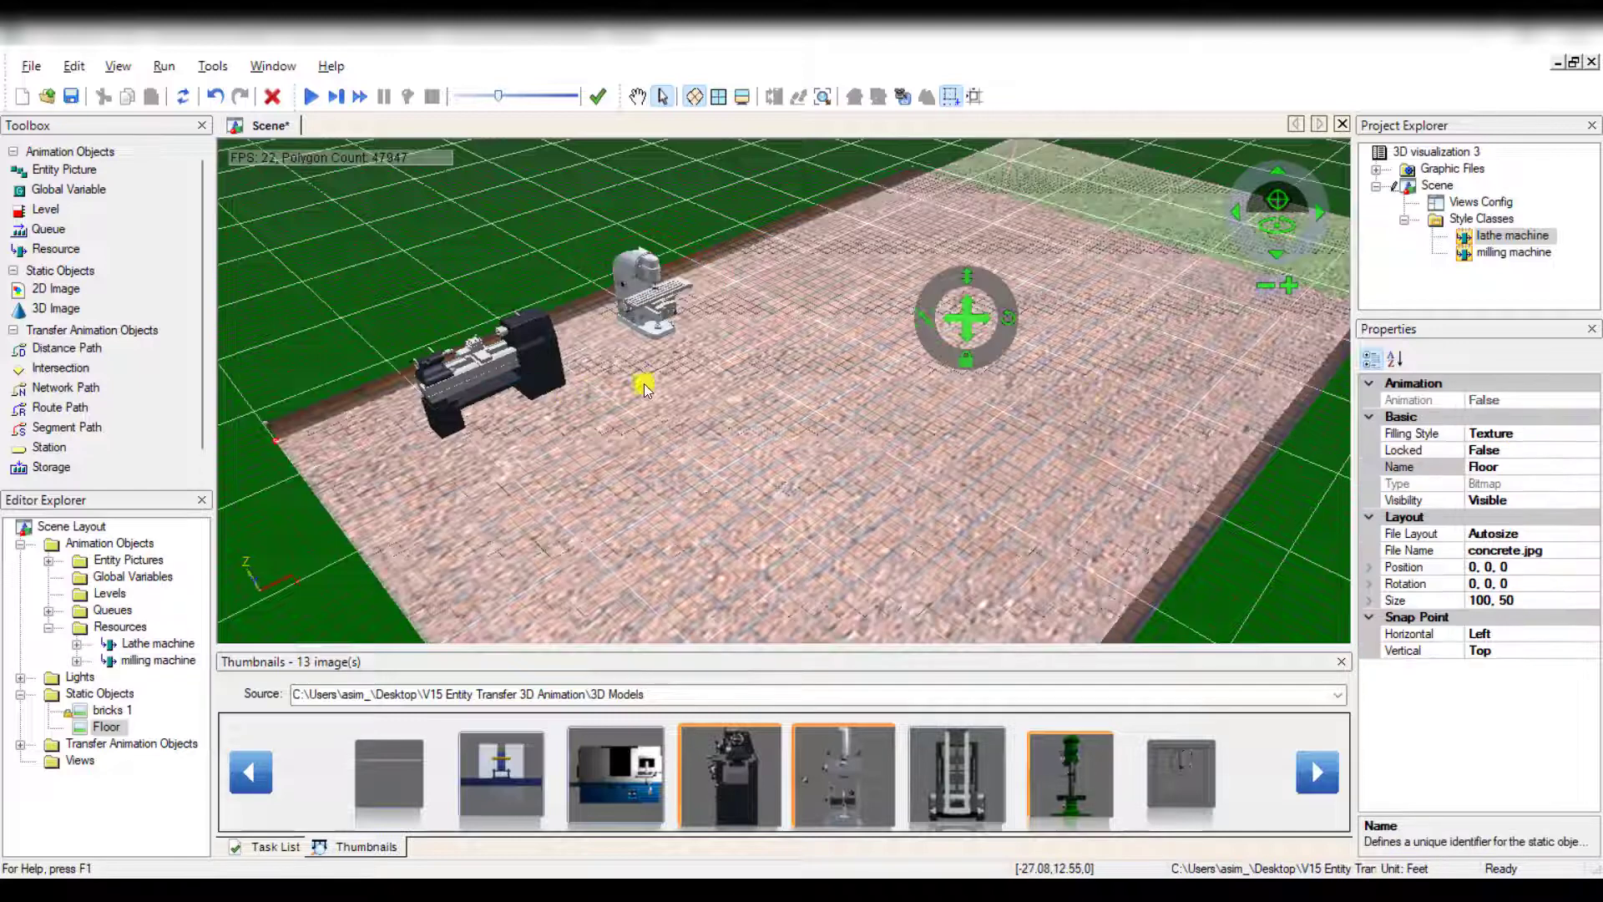
{"action": "left_click", "coordinate": [628, 303]}
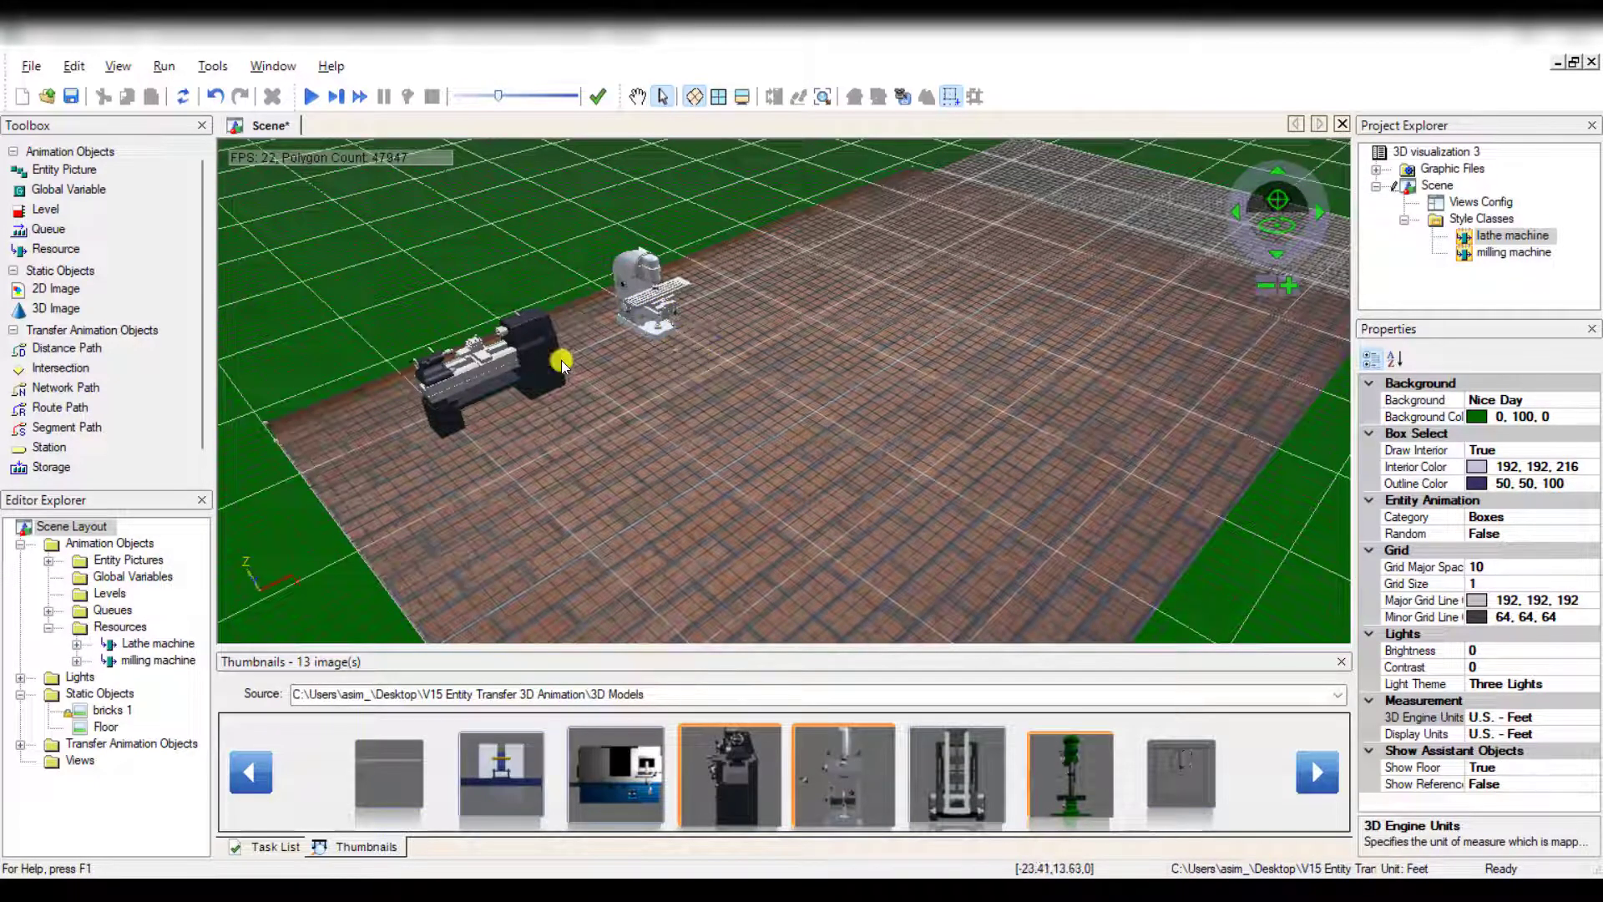
{"action": "left_click", "coordinate": [522, 364]}
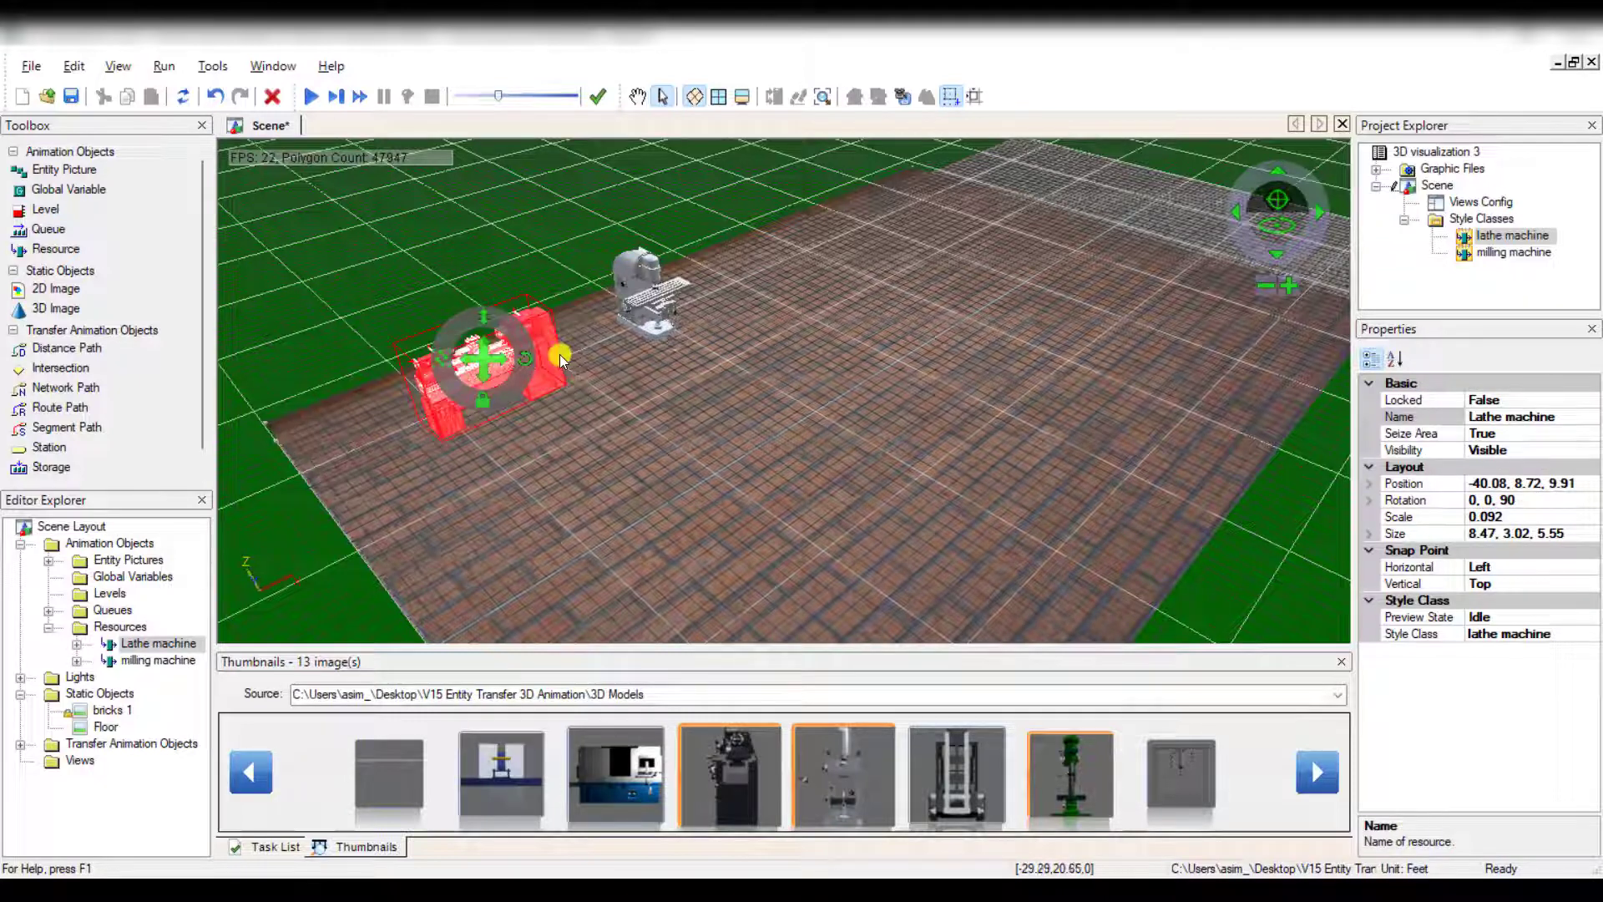
{"action": "left_click", "coordinate": [491, 284]}
{"action": "left_click", "coordinate": [489, 351]}
{"action": "left_click", "coordinate": [502, 275]}
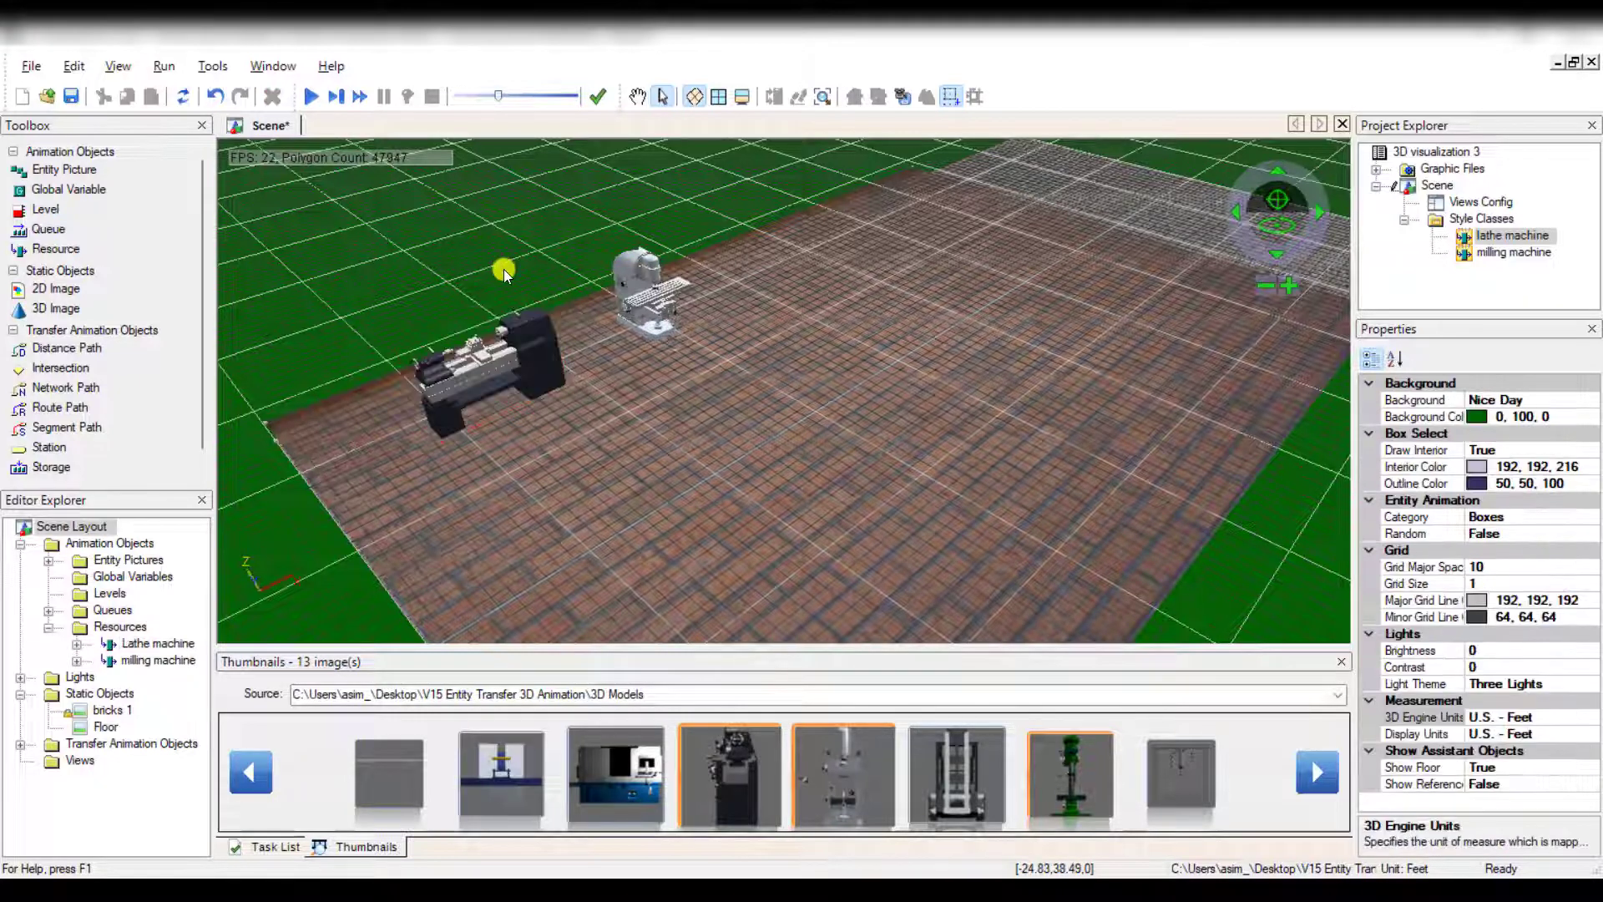
Move the milling machine's seize area point onto its worktable, with a start point of about -0.8, -0.89, 5.51.
{"action": "left_click", "coordinate": [641, 324]}
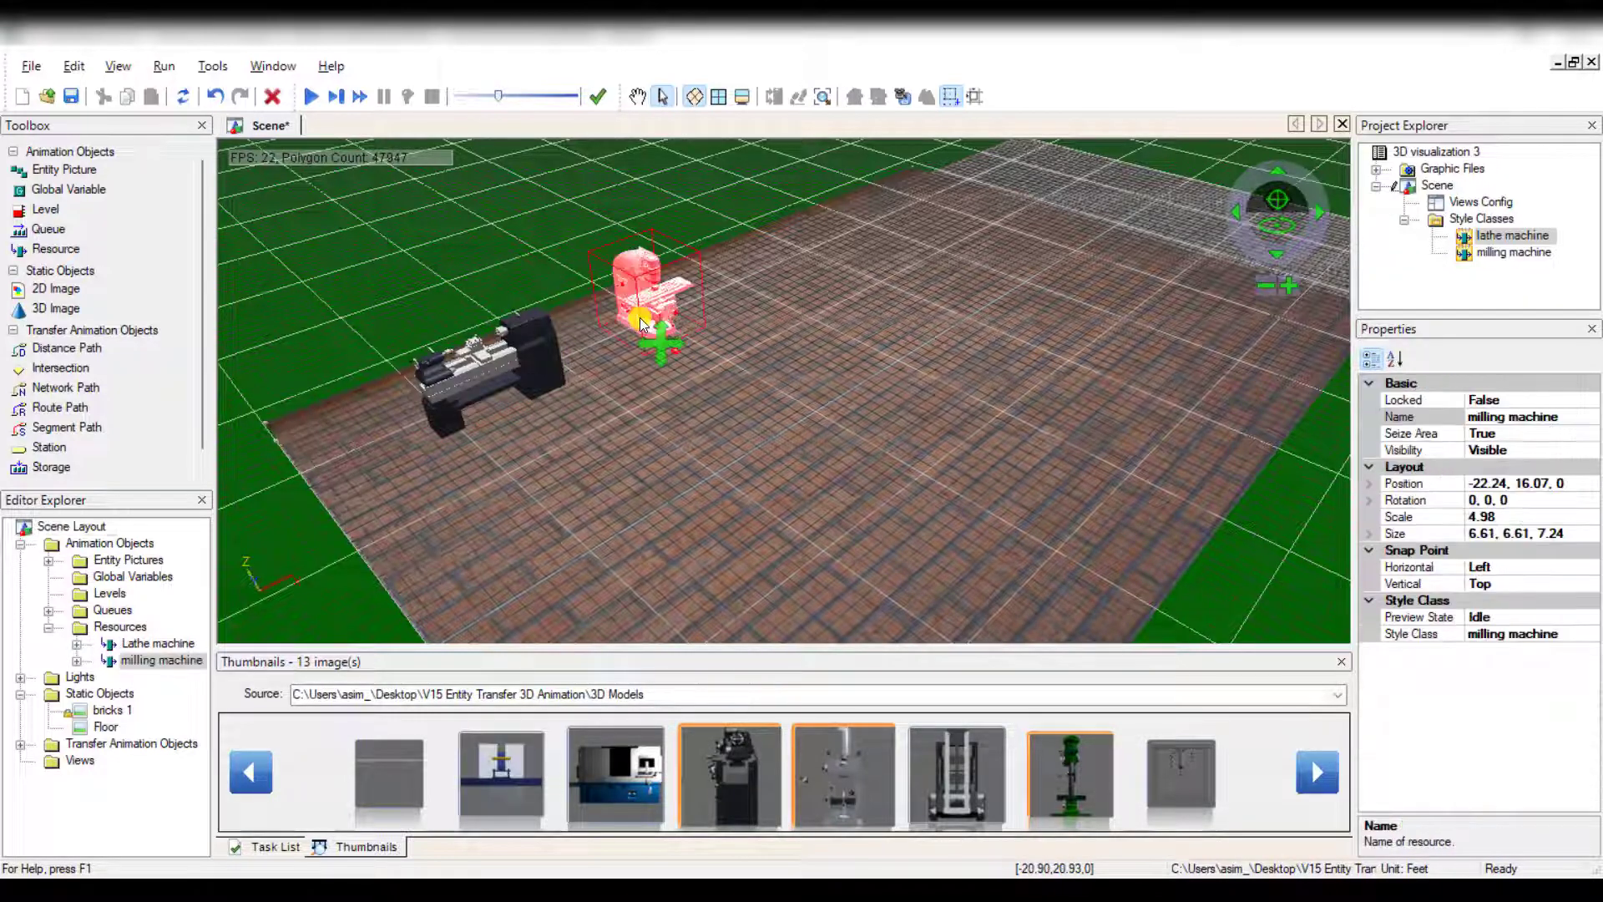
{"action": "left_click", "coordinate": [637, 96]}
{"action": "scroll", "coordinate": [626, 326], "scroll_direction": "up", "scroll_amount": 3}
{"action": "scroll", "coordinate": [626, 326], "scroll_direction": "up", "scroll_amount": 2}
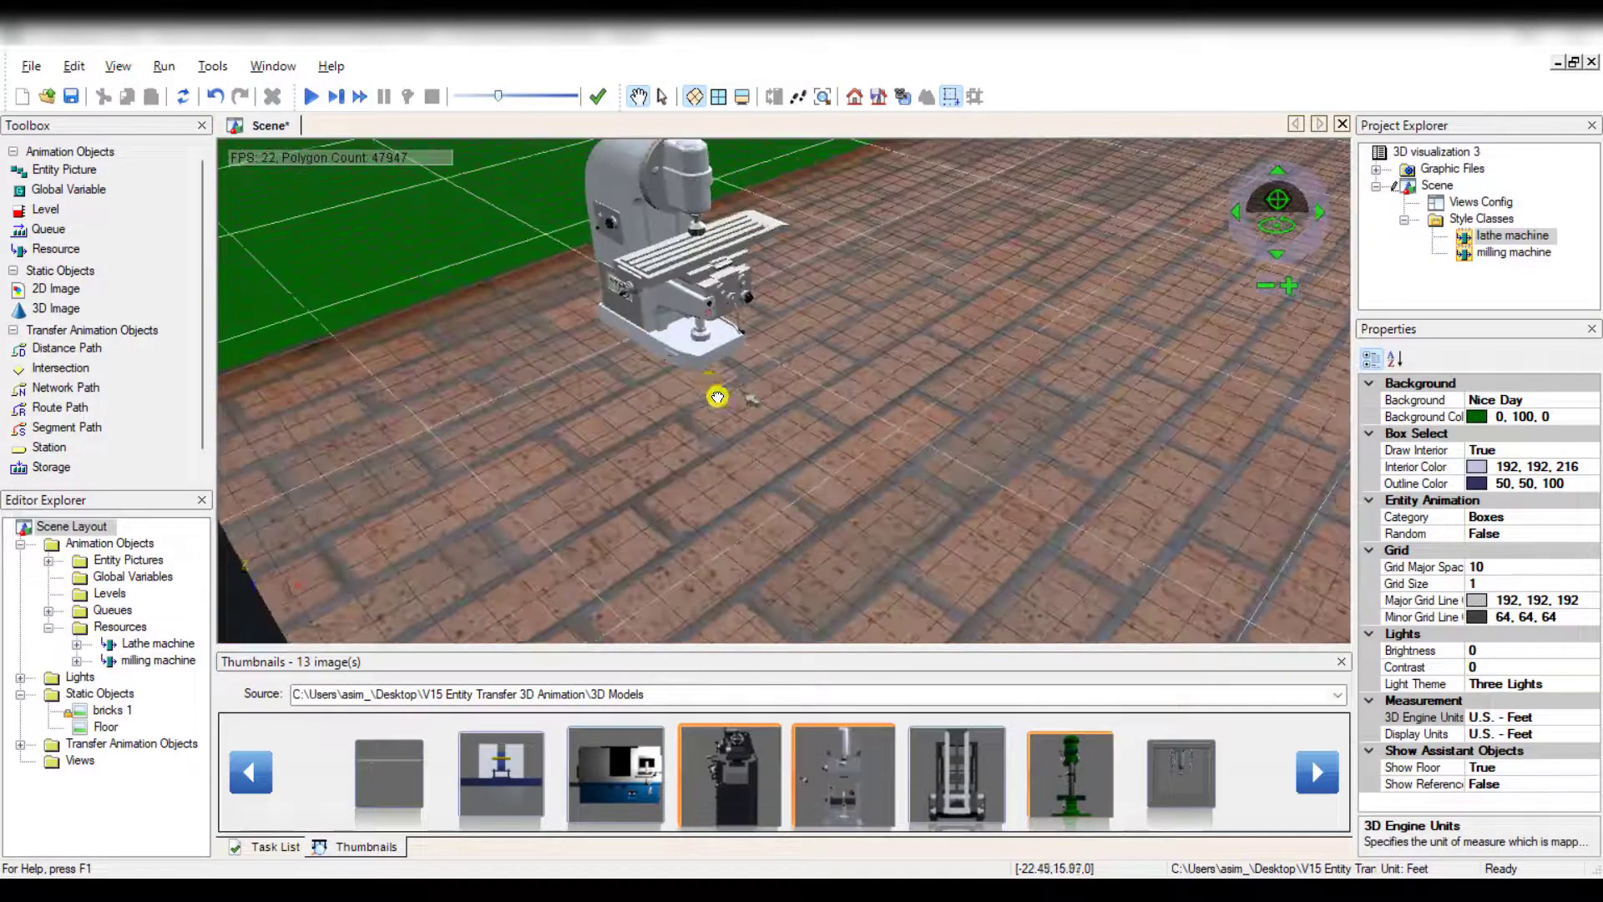
{"action": "left_click_drag", "start_coordinate": [716, 398], "coordinate": [780, 459]}
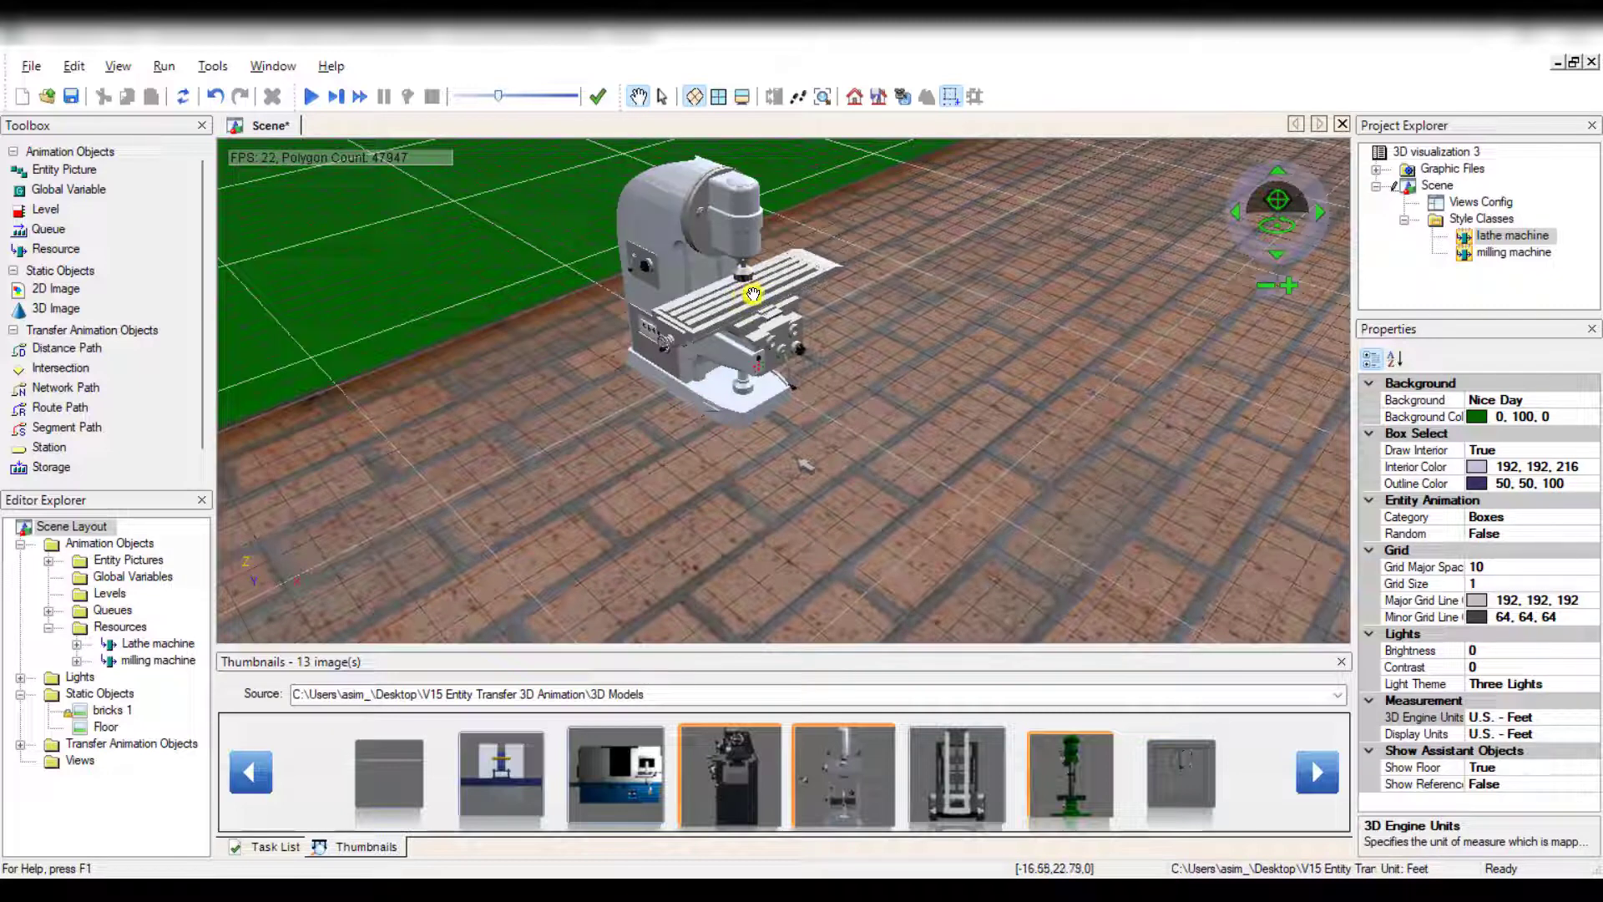
{"action": "left_click", "coordinate": [662, 96]}
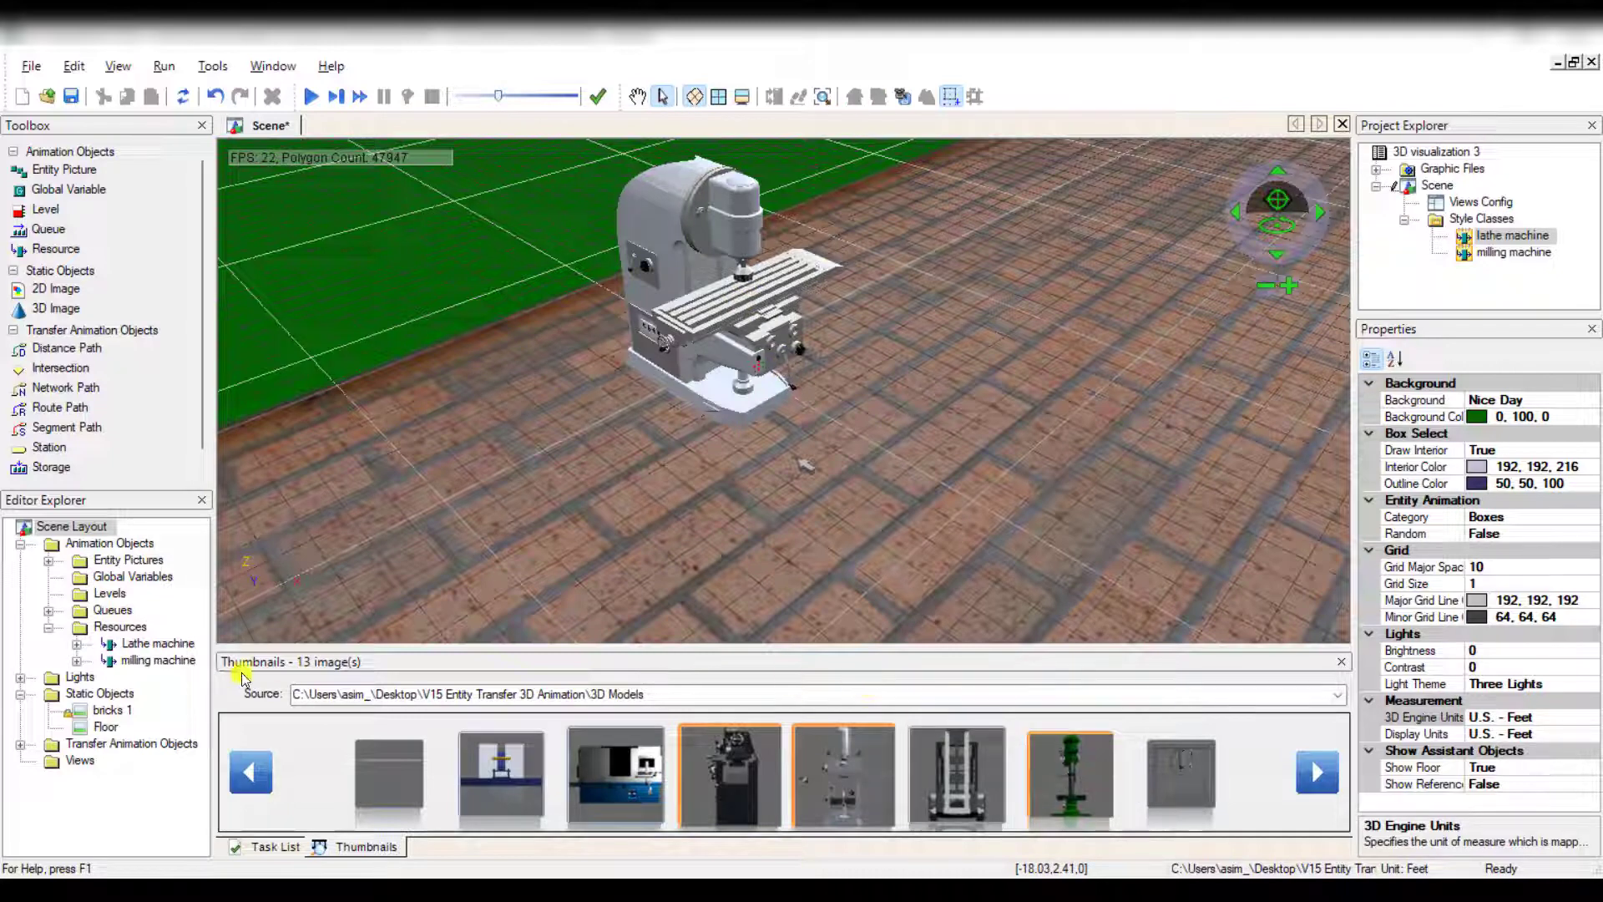
{"action": "left_click", "coordinate": [76, 643]}
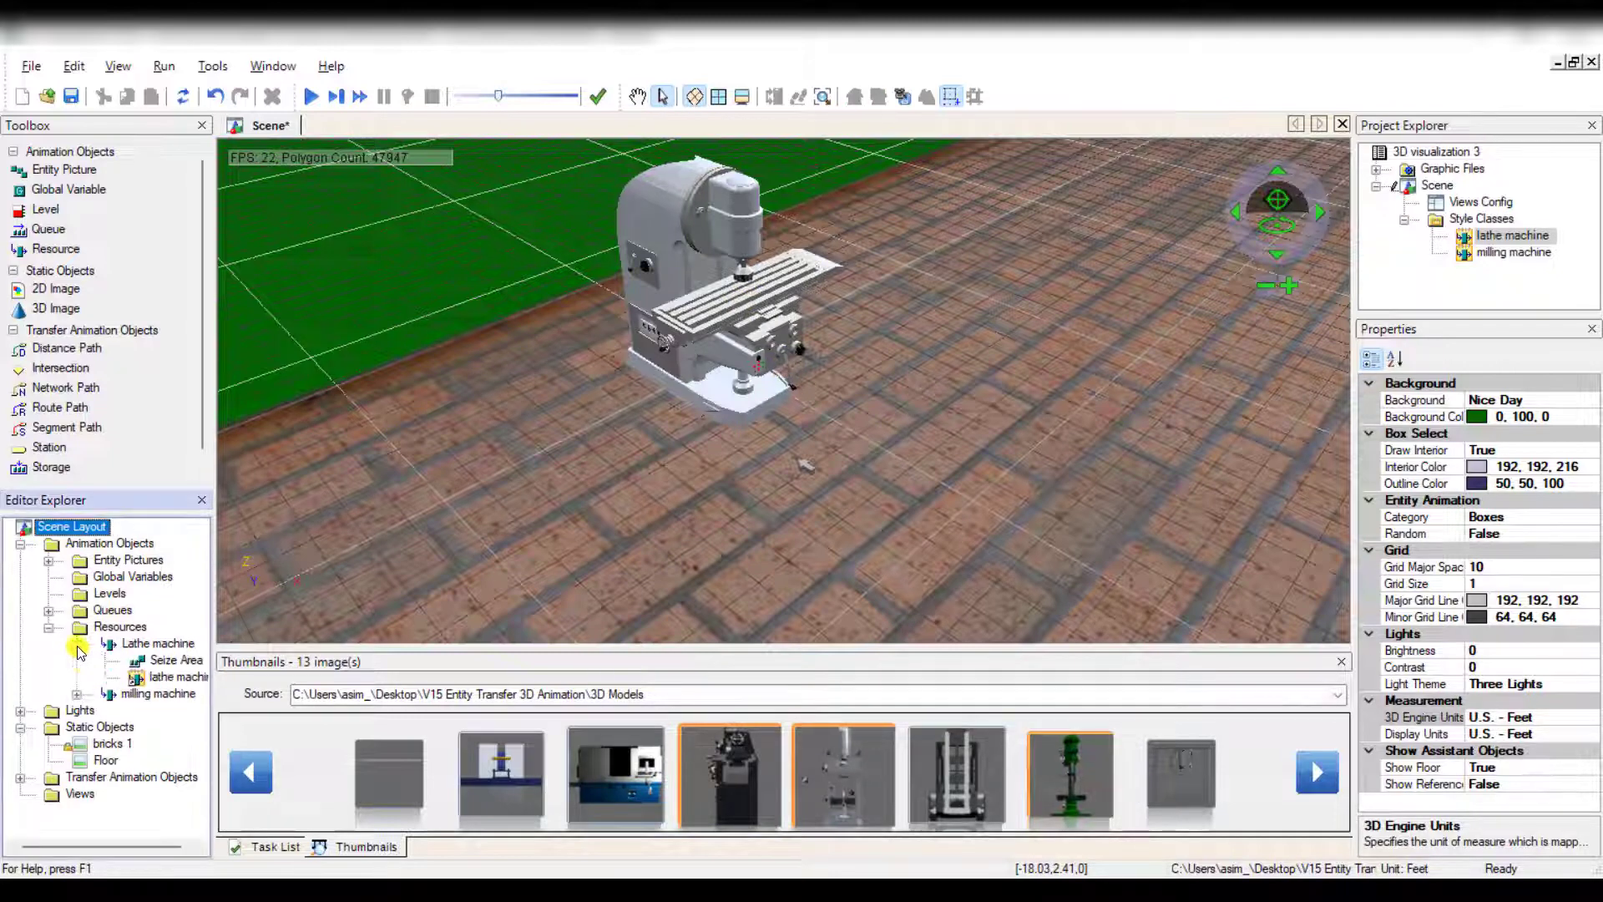
{"action": "left_click", "coordinate": [77, 694]}
{"action": "left_click", "coordinate": [167, 710]}
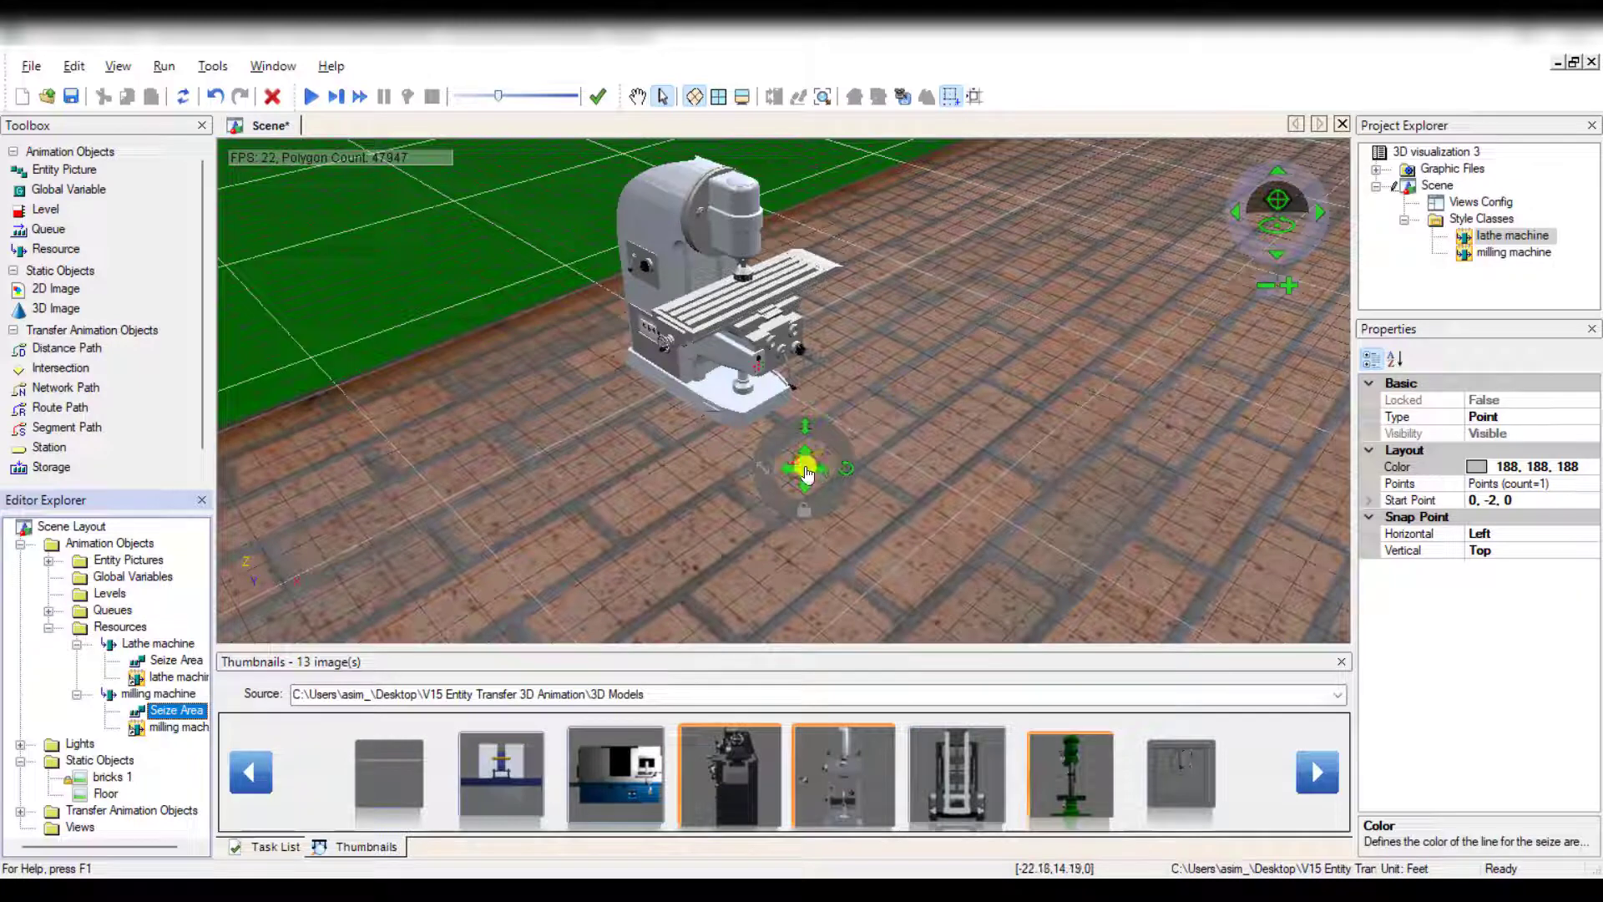
{"action": "left_click_drag", "start_coordinate": [806, 474], "coordinate": [751, 288]}
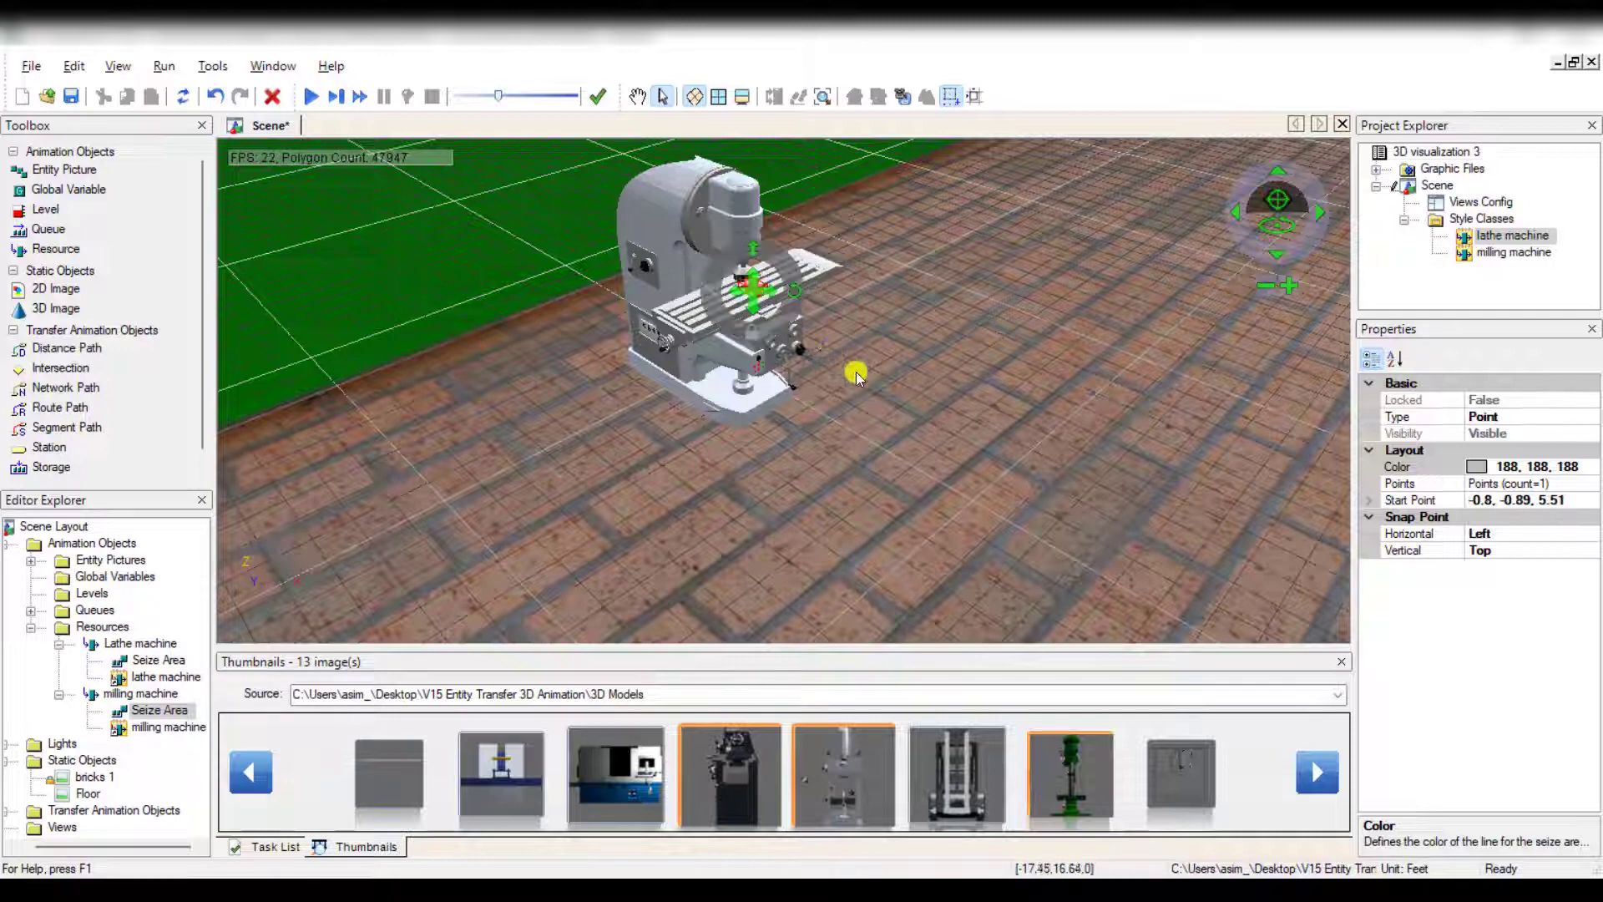
{"action": "left_click", "coordinate": [855, 372]}
{"action": "left_click", "coordinate": [686, 301]}
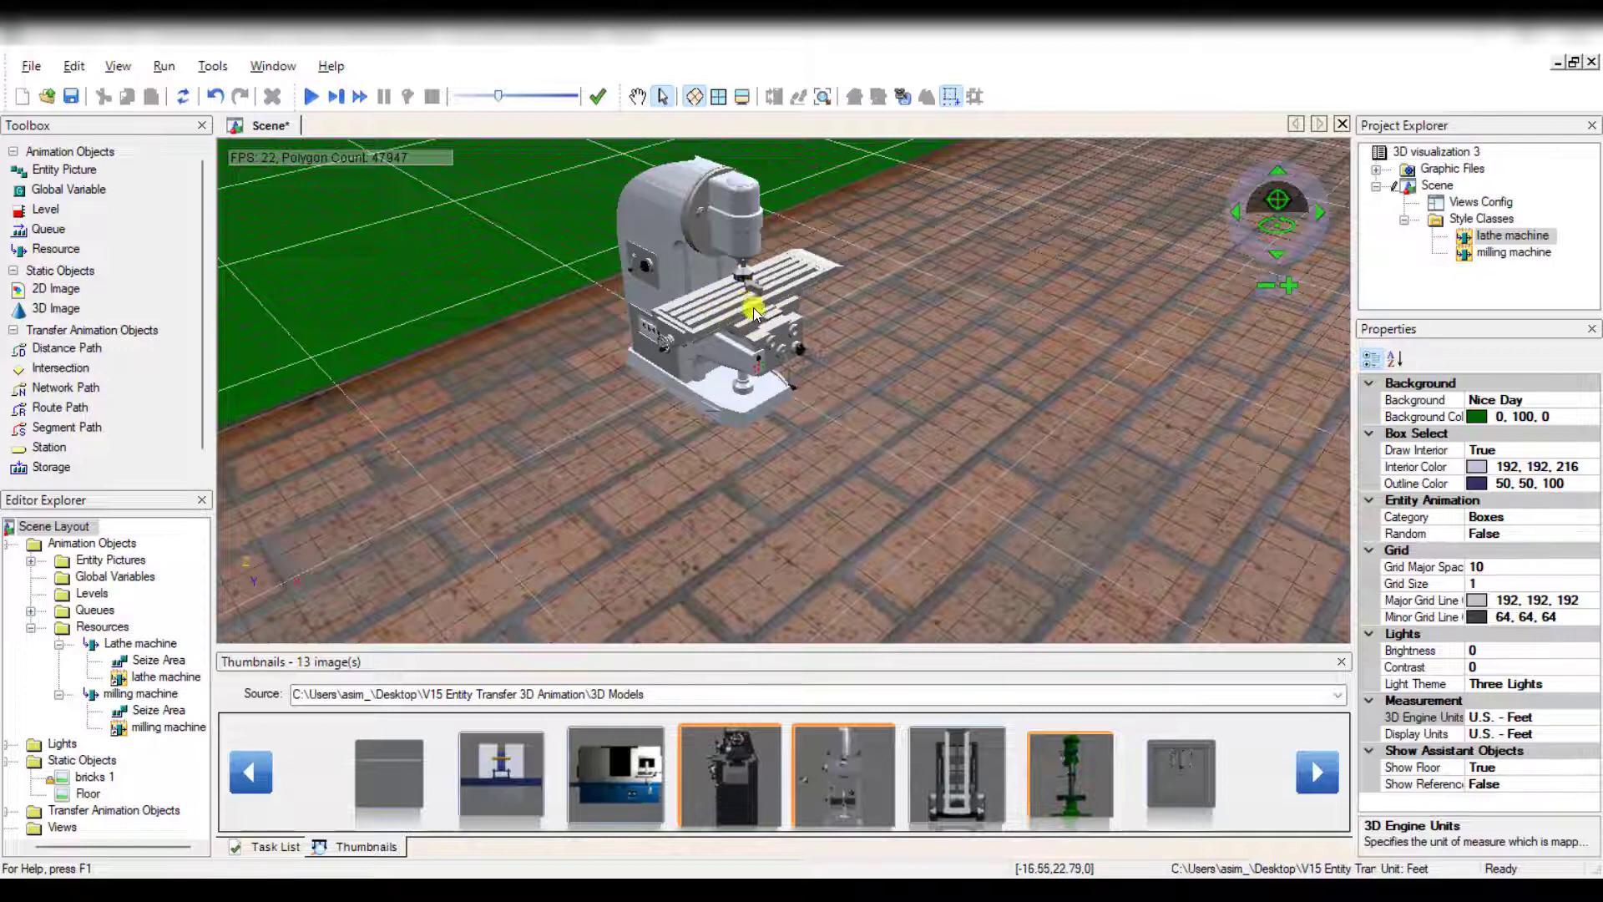
Move the lathe machine's seize area point to its chuck, with a start point of about -0.62, 1.25, 0.66.
{"action": "left_click", "coordinate": [637, 96]}
{"action": "left_click_drag", "start_coordinate": [571, 263], "coordinate": [472, 390]}
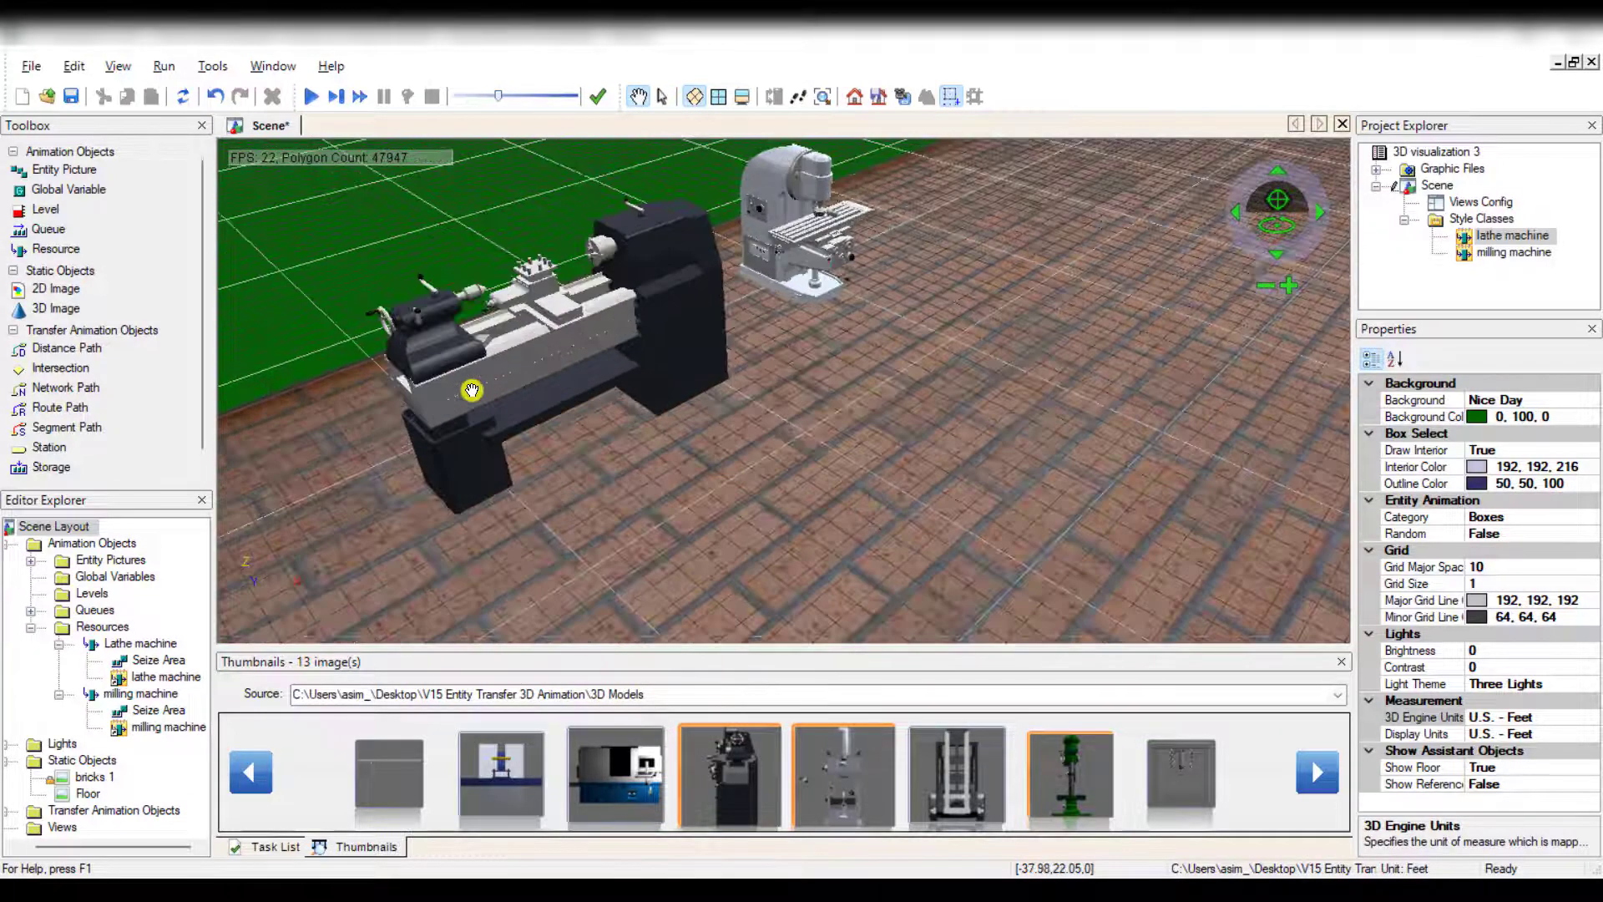
{"action": "left_click", "coordinate": [157, 661]}
{"action": "left_click", "coordinate": [663, 100]}
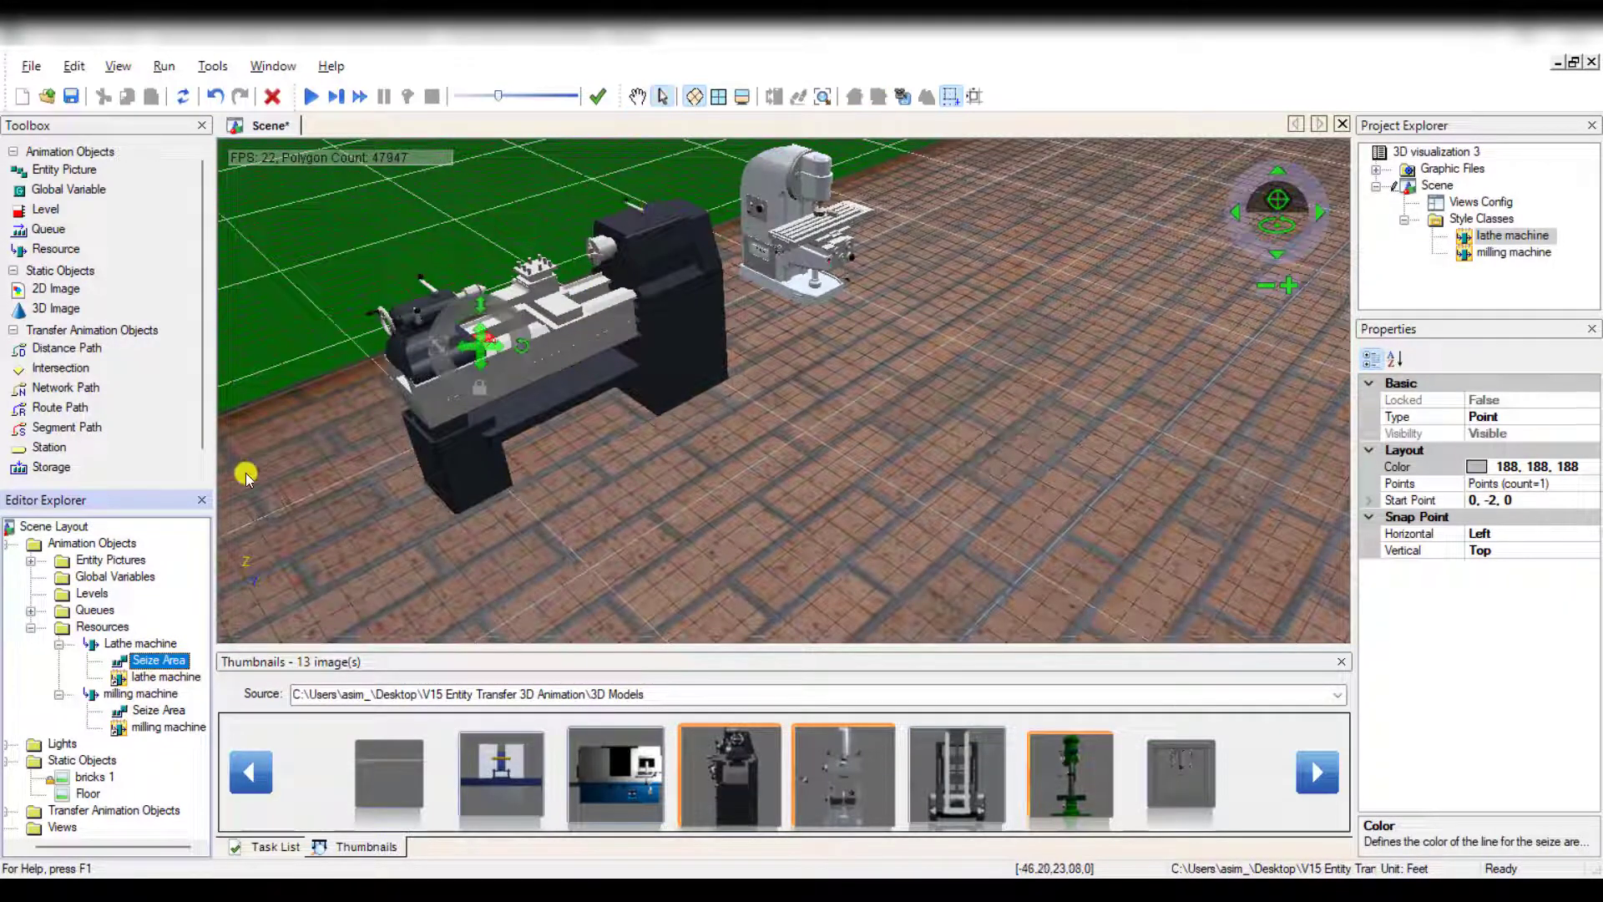
{"action": "left_click_drag", "start_coordinate": [482, 354], "coordinate": [578, 266]}
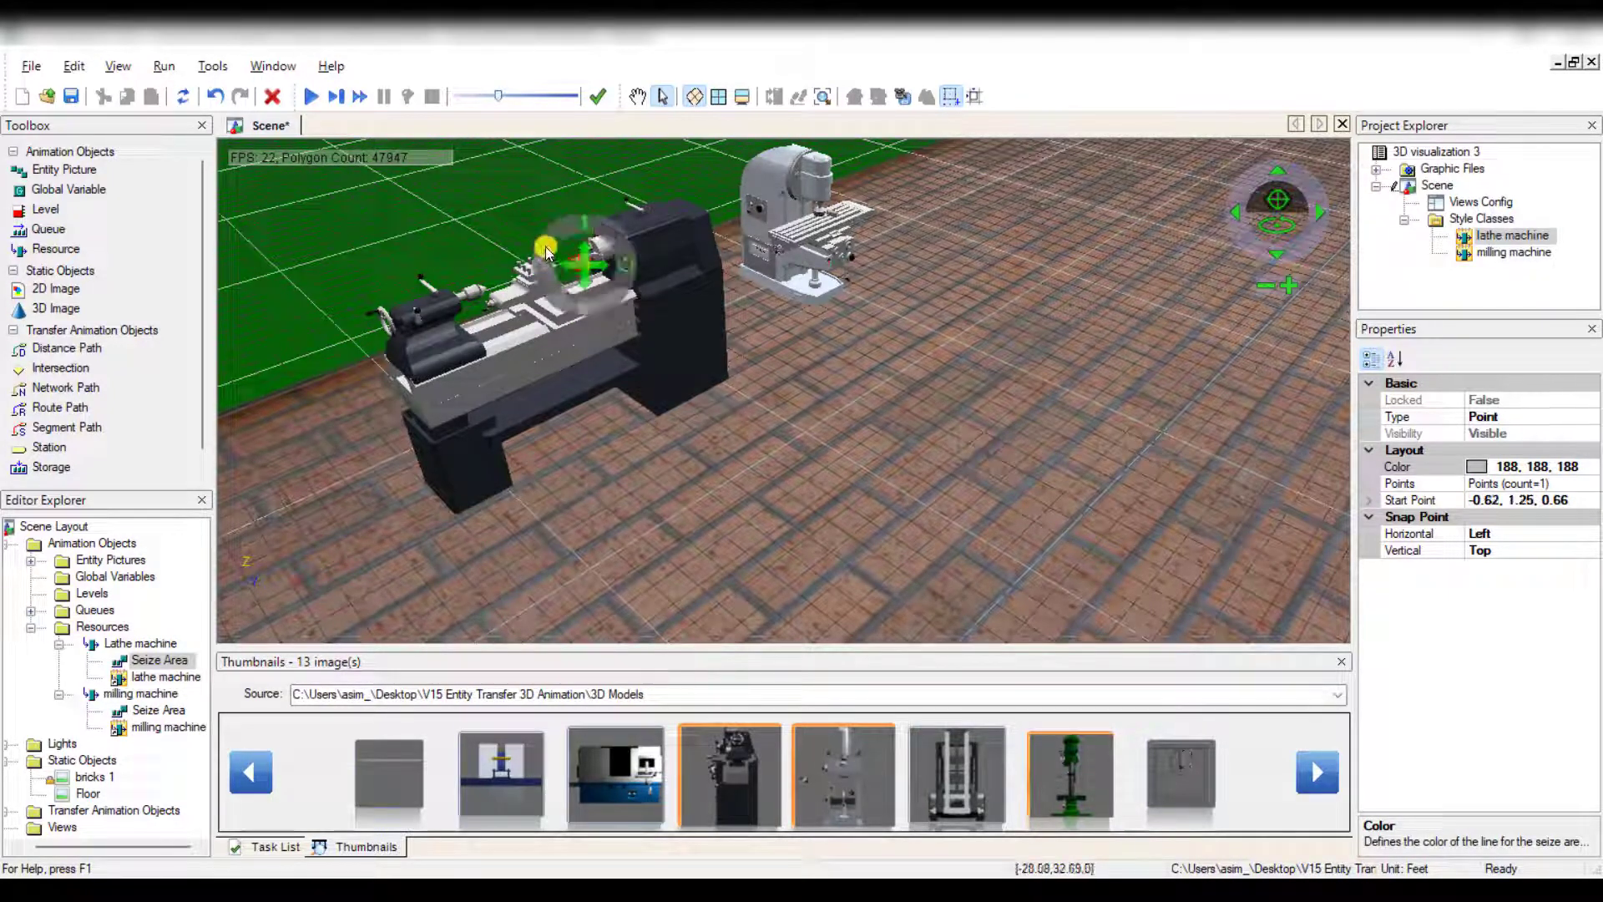
{"action": "left_click", "coordinate": [504, 241]}
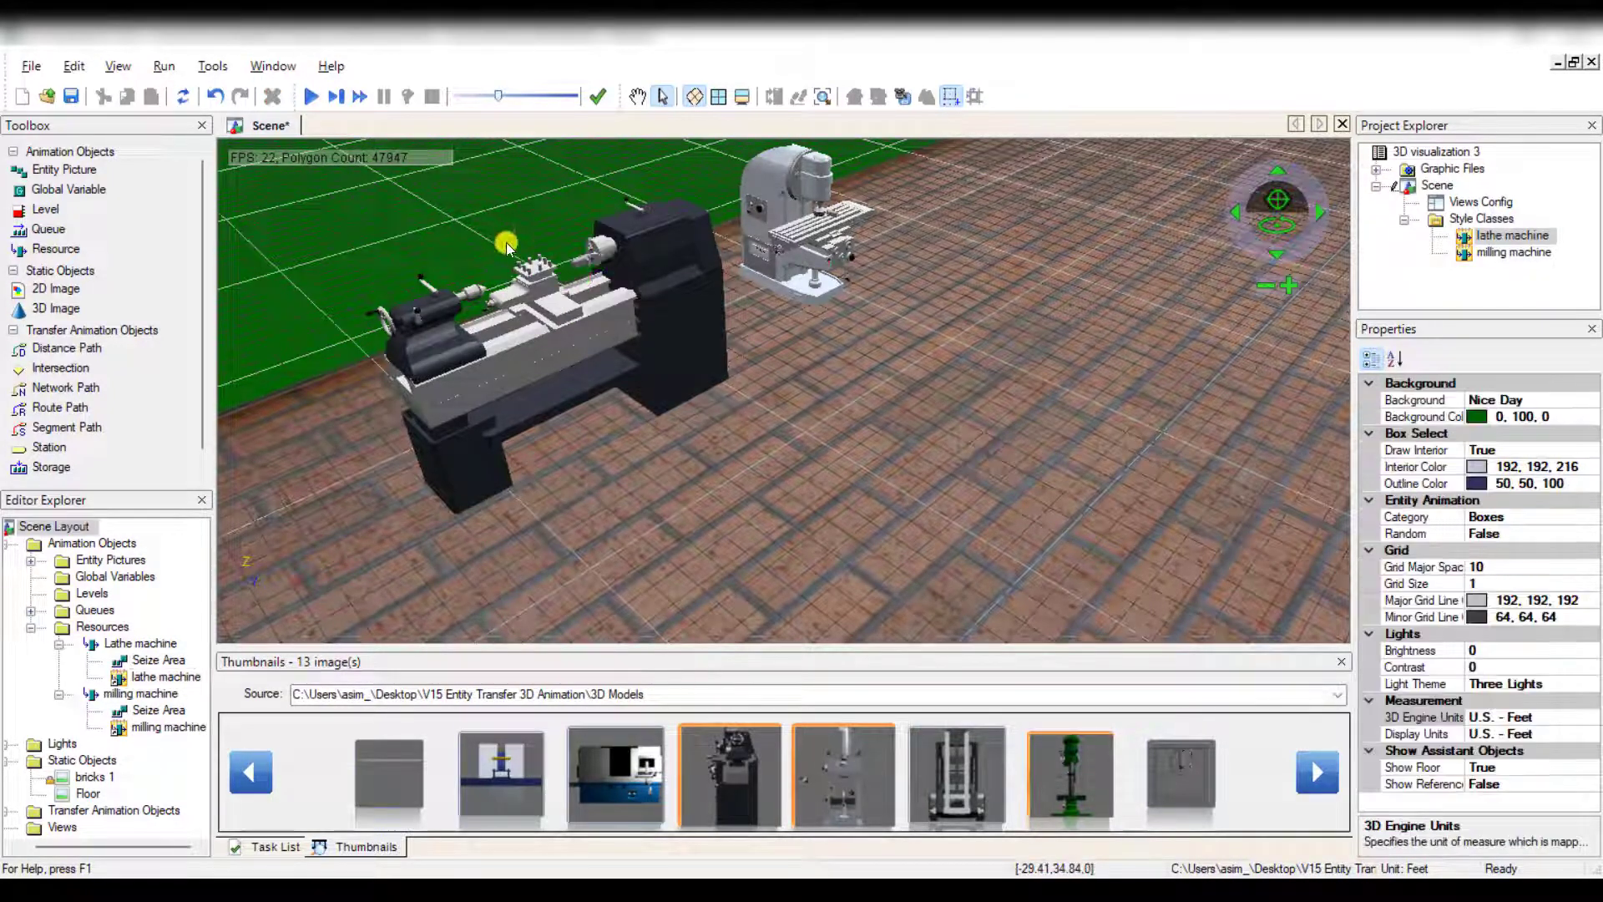
Examine the lathe's chuck and tool post up close, and return to an overview showing both machines.
{"action": "left_click", "coordinate": [638, 100]}
{"action": "scroll", "coordinate": [580, 214], "scroll_direction": "up", "scroll_amount": 4}
{"action": "scroll", "coordinate": [850, 377], "scroll_direction": "down", "scroll_amount": 4}
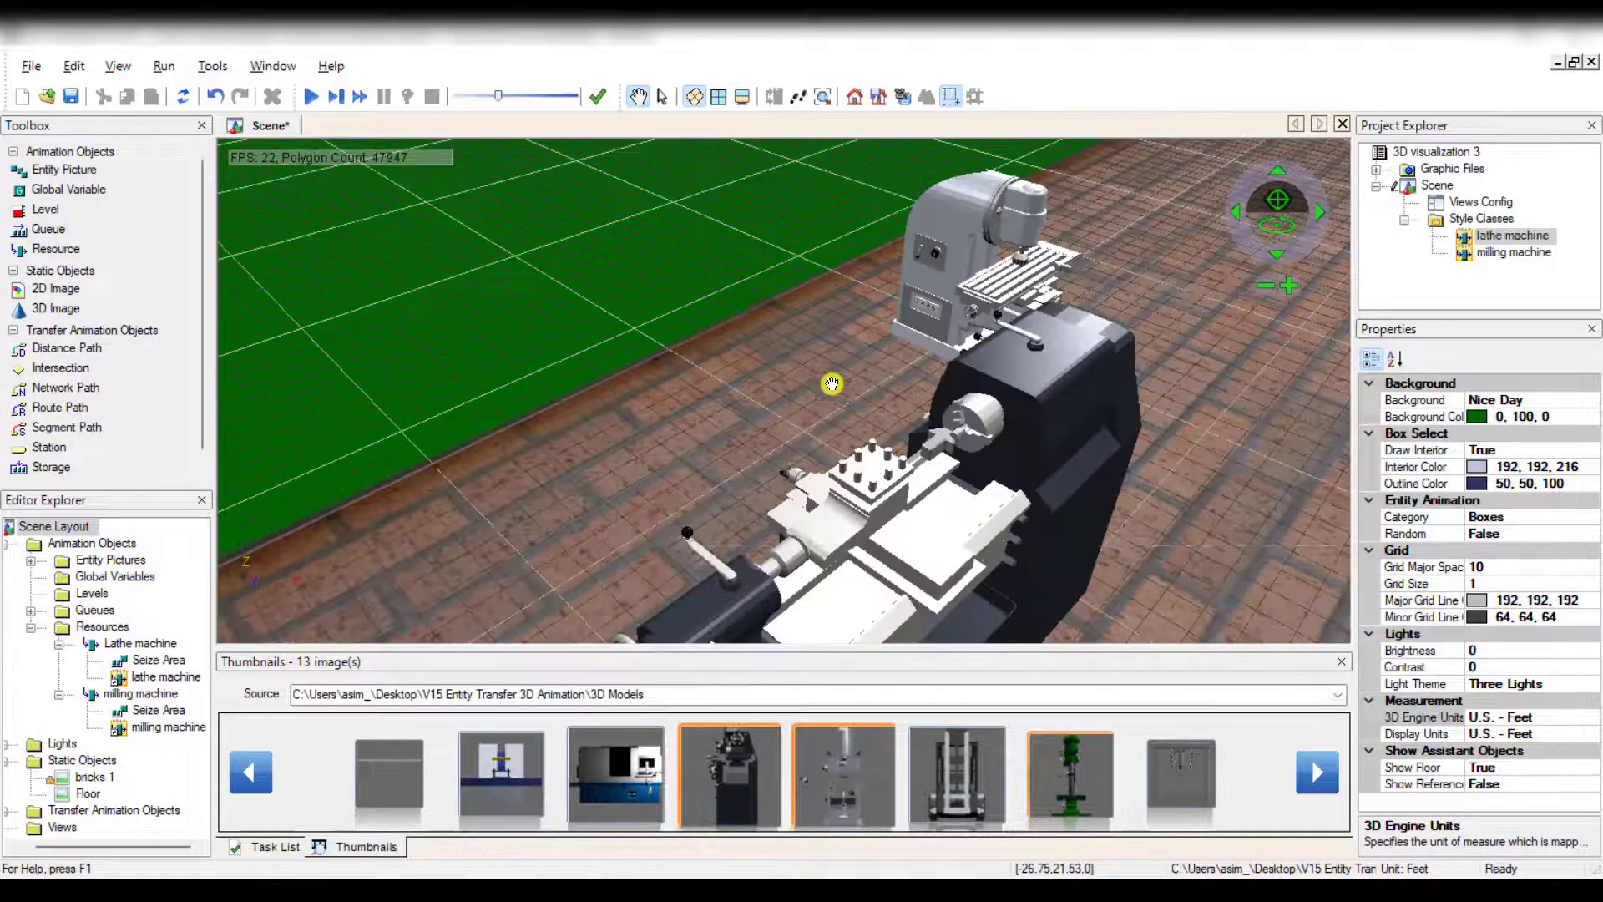
{"action": "left_click", "coordinate": [663, 99]}
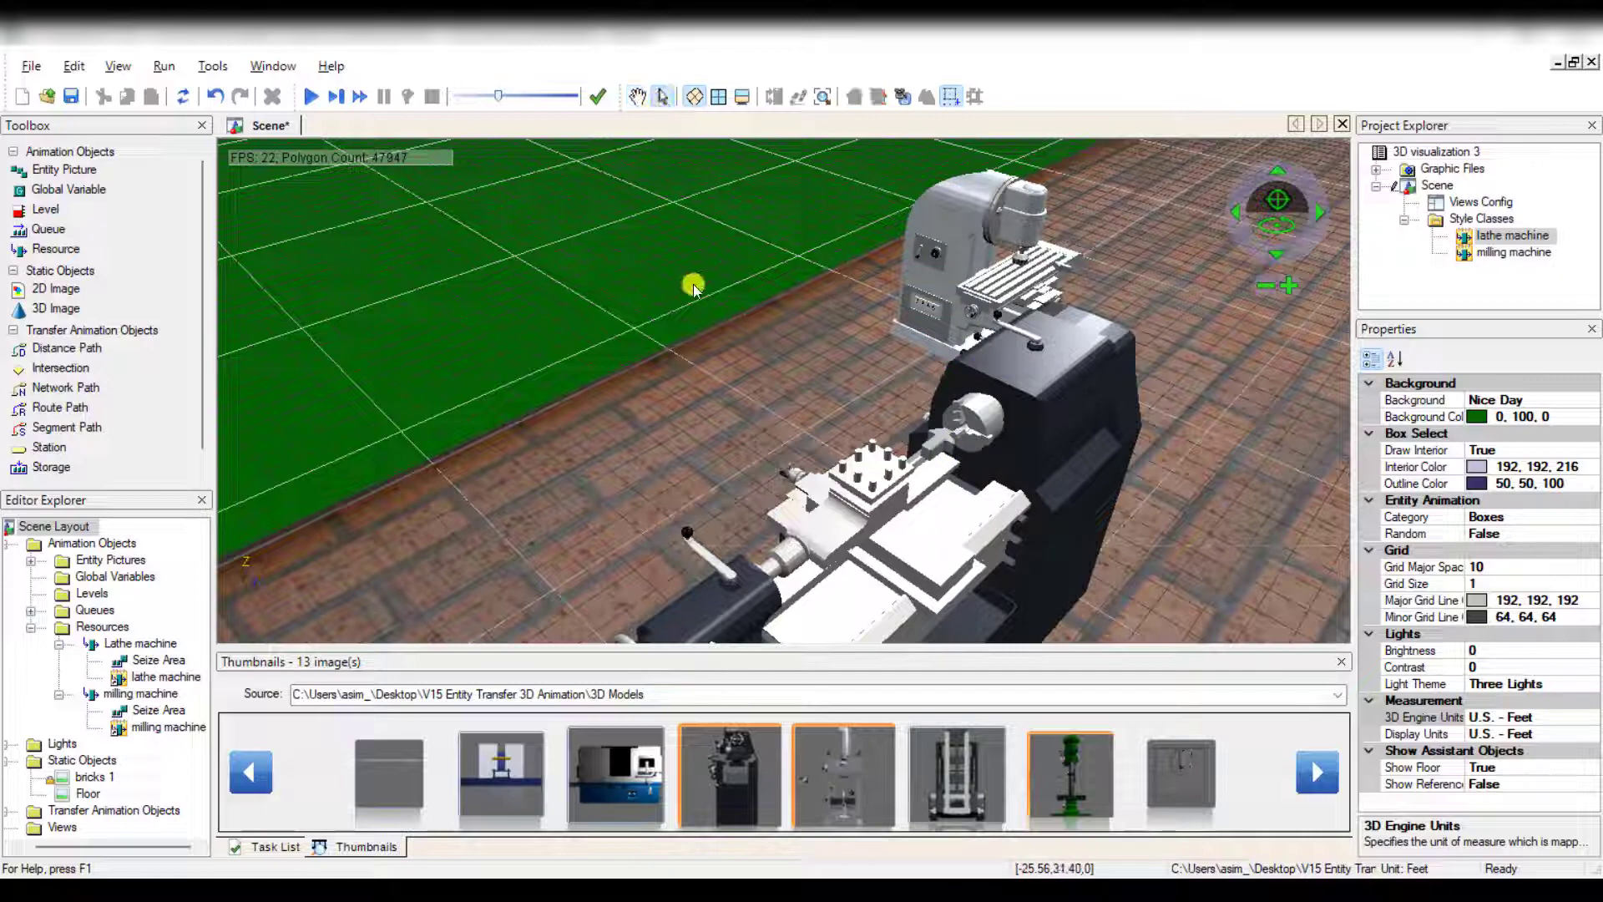
{"action": "left_click", "coordinate": [640, 96]}
{"action": "scroll", "coordinate": [708, 387], "scroll_direction": "down", "scroll_amount": 5}
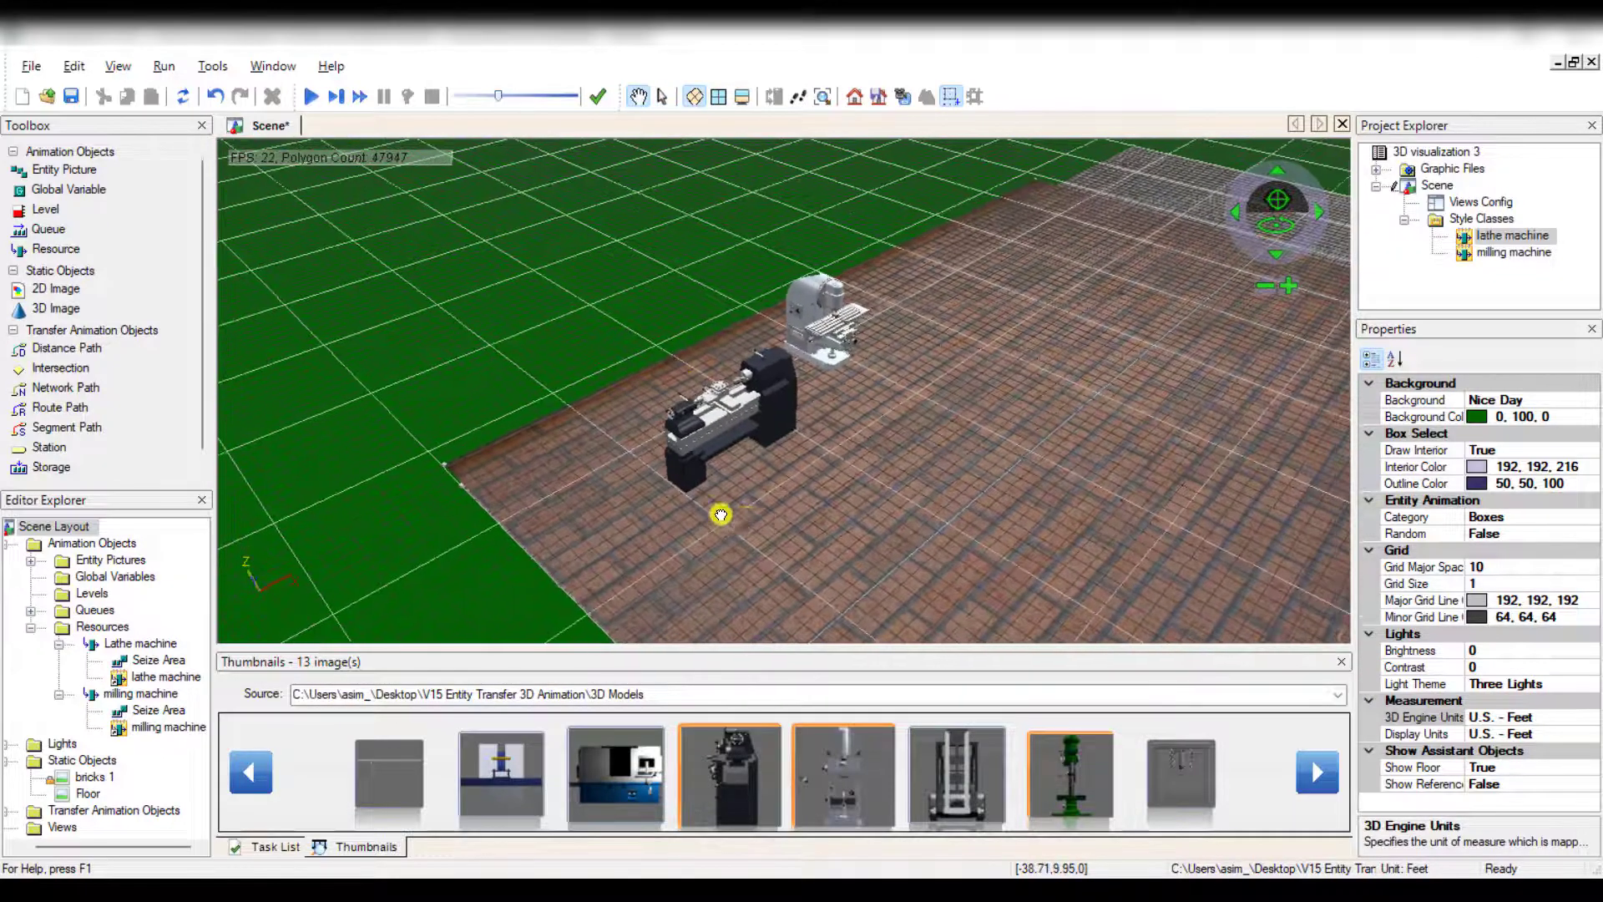
{"action": "left_click_drag", "start_coordinate": [721, 514], "coordinate": [662, 501]}
{"action": "left_click", "coordinate": [664, 96]}
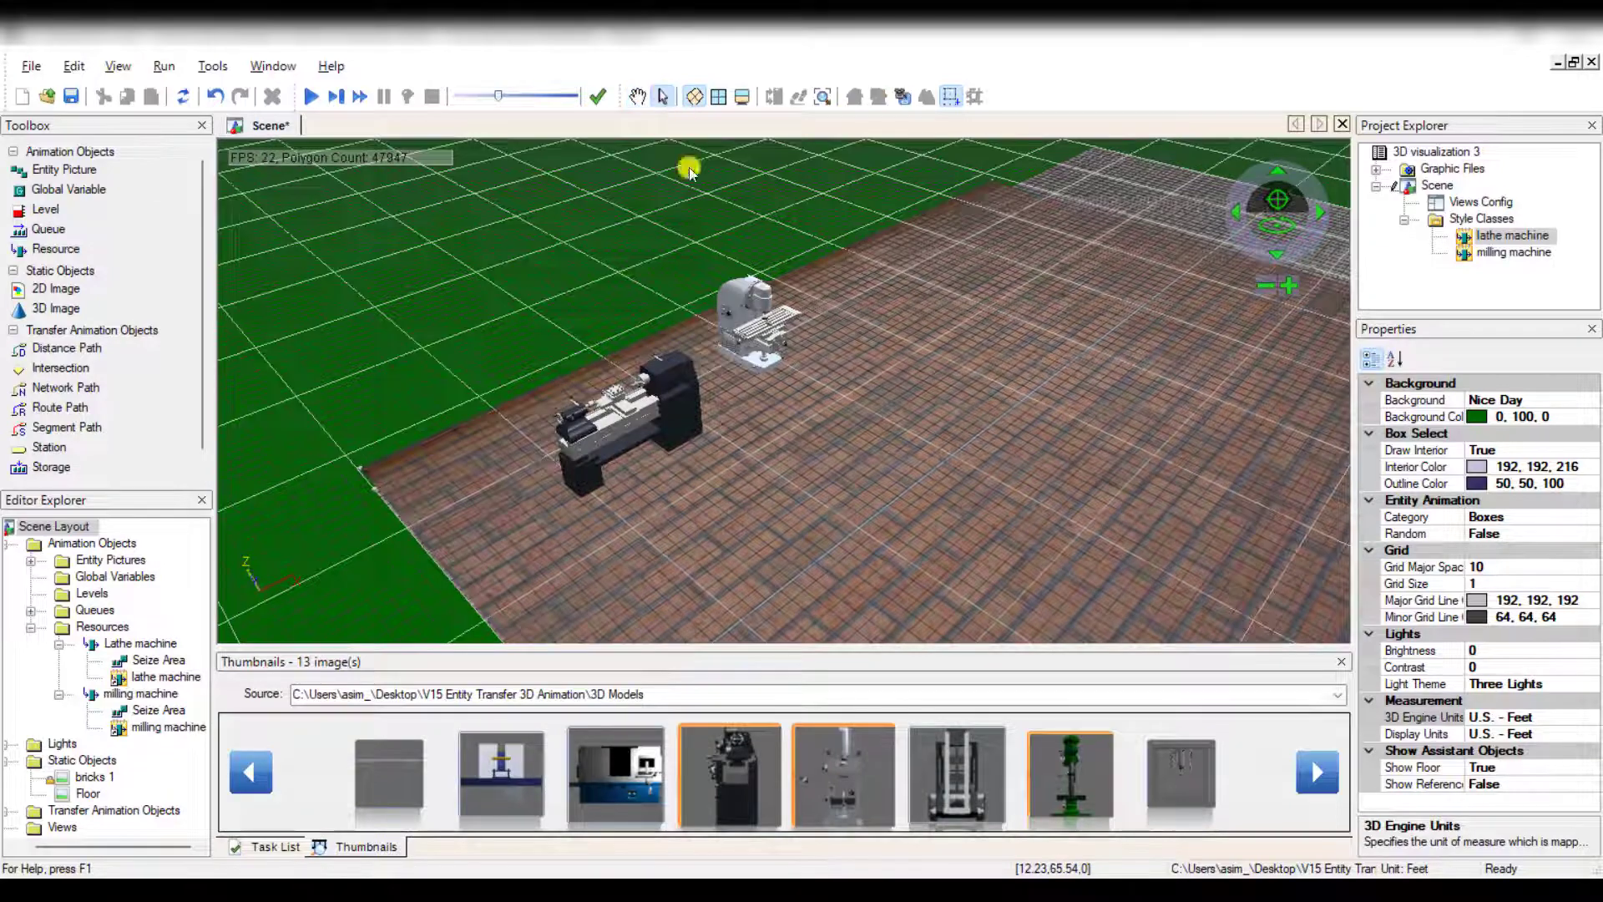
Nudge the lathe machine to about -40.84, 9.75, 9.91 and the milling machine to about -22.21, 15.62, 0.
{"action": "left_click", "coordinate": [607, 418]}
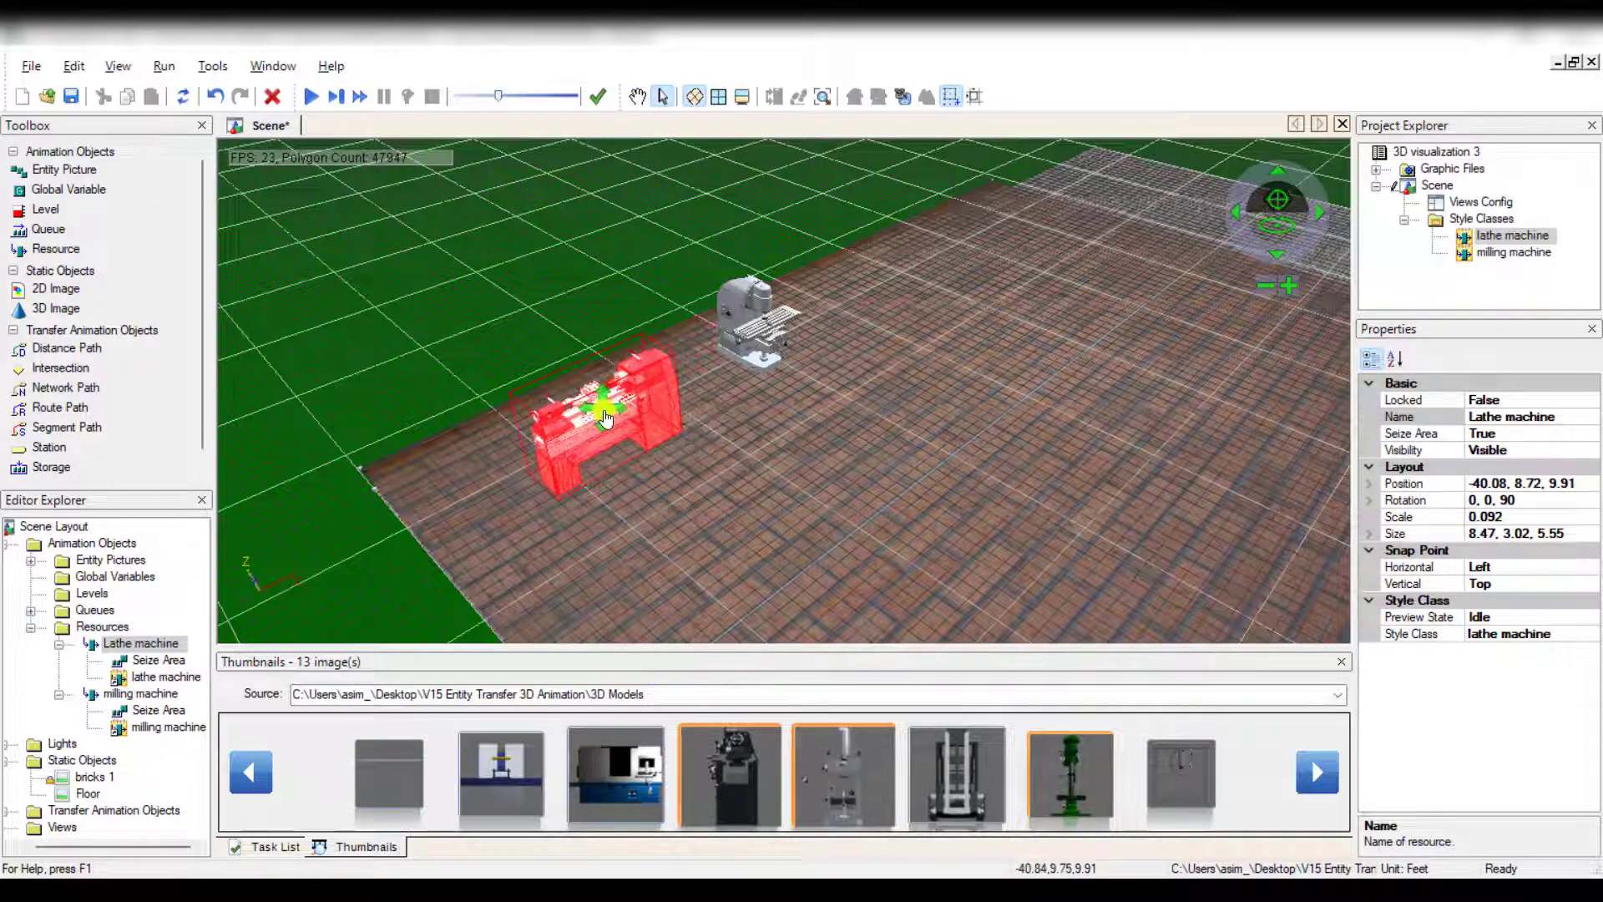
{"action": "left_click", "coordinate": [756, 453]}
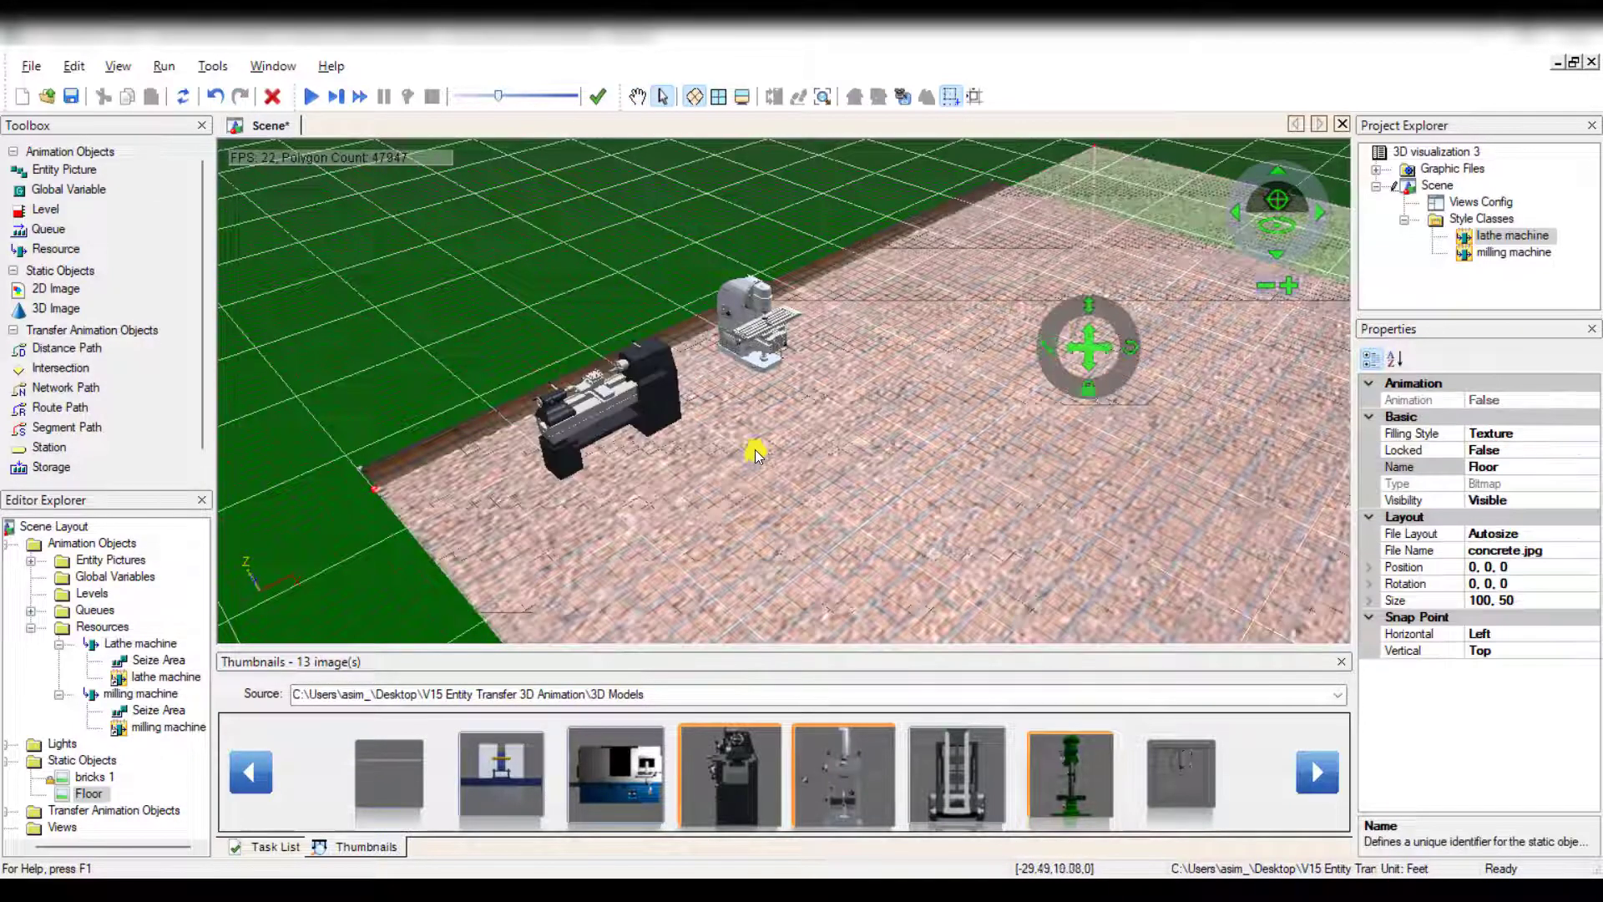
{"action": "left_click", "coordinate": [753, 351]}
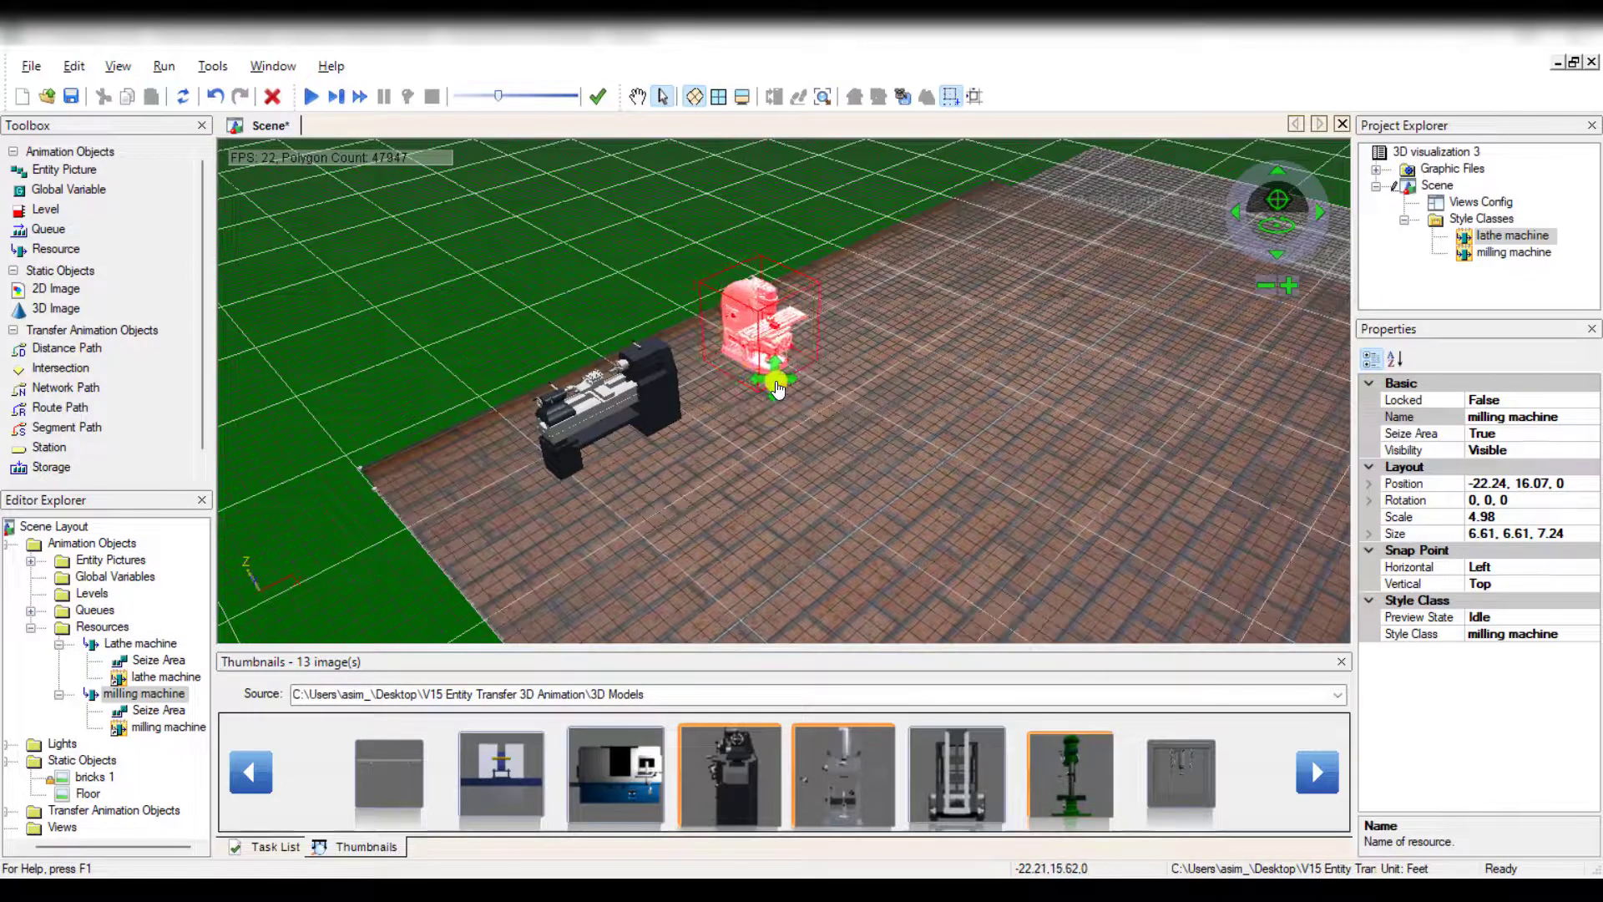
{"action": "left_click_drag", "start_coordinate": [776, 382], "coordinate": [778, 390]}
{"action": "left_click", "coordinate": [857, 394]}
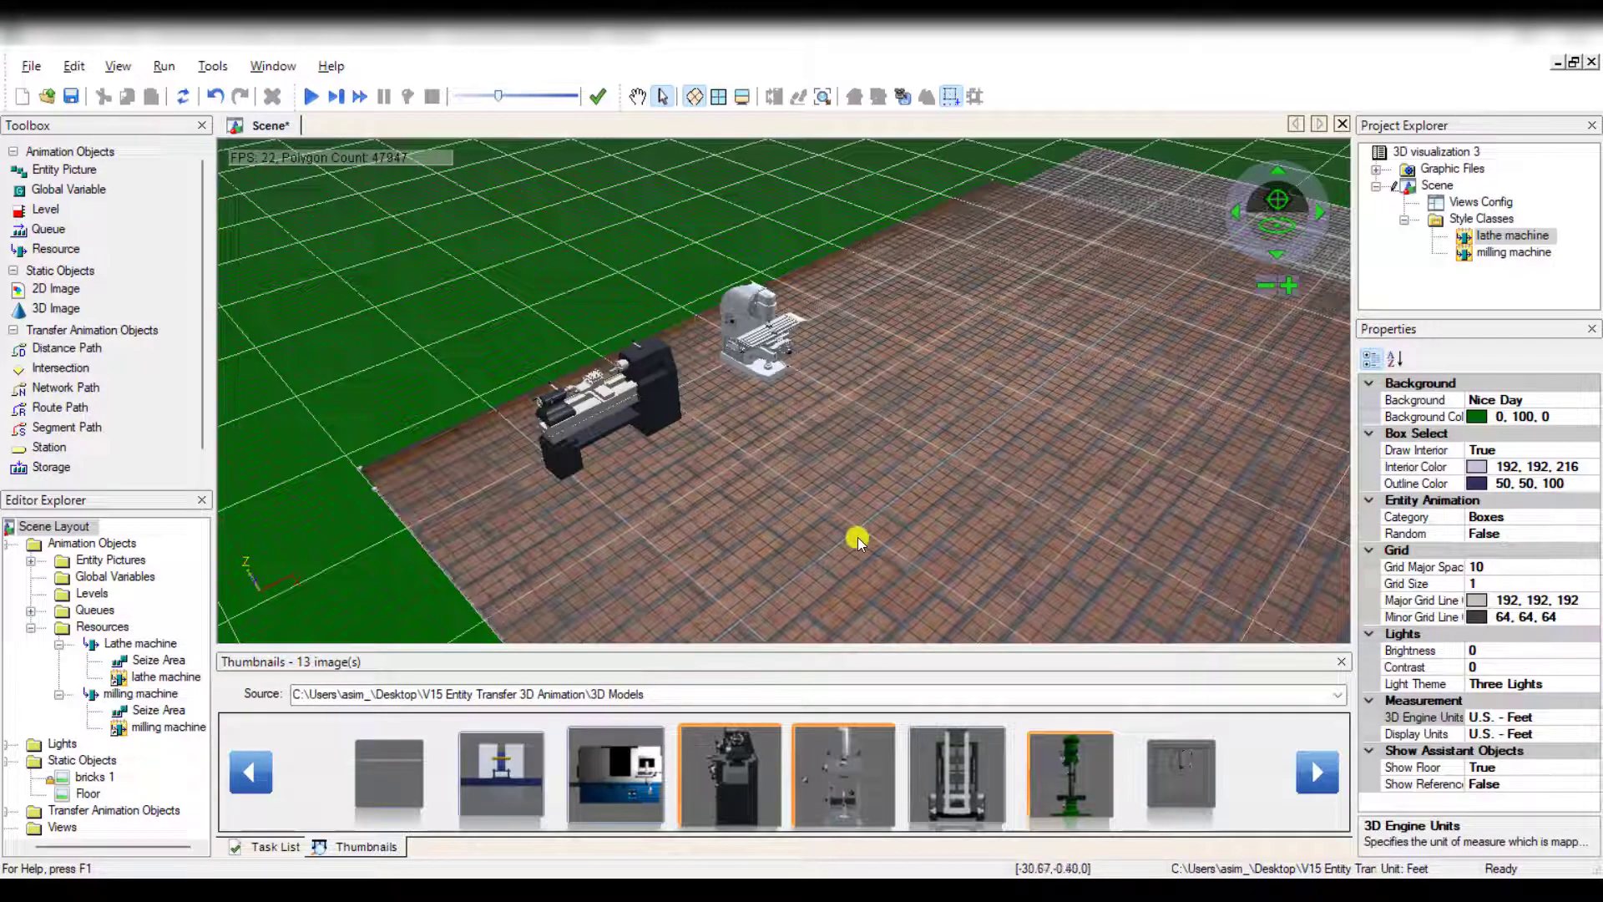
Expand the list of entity pictures and check the initial pictures of Part A and Part B in Arena's Entity table.
{"action": "left_click", "coordinate": [40, 626]}
{"action": "left_click", "coordinate": [49, 561]}
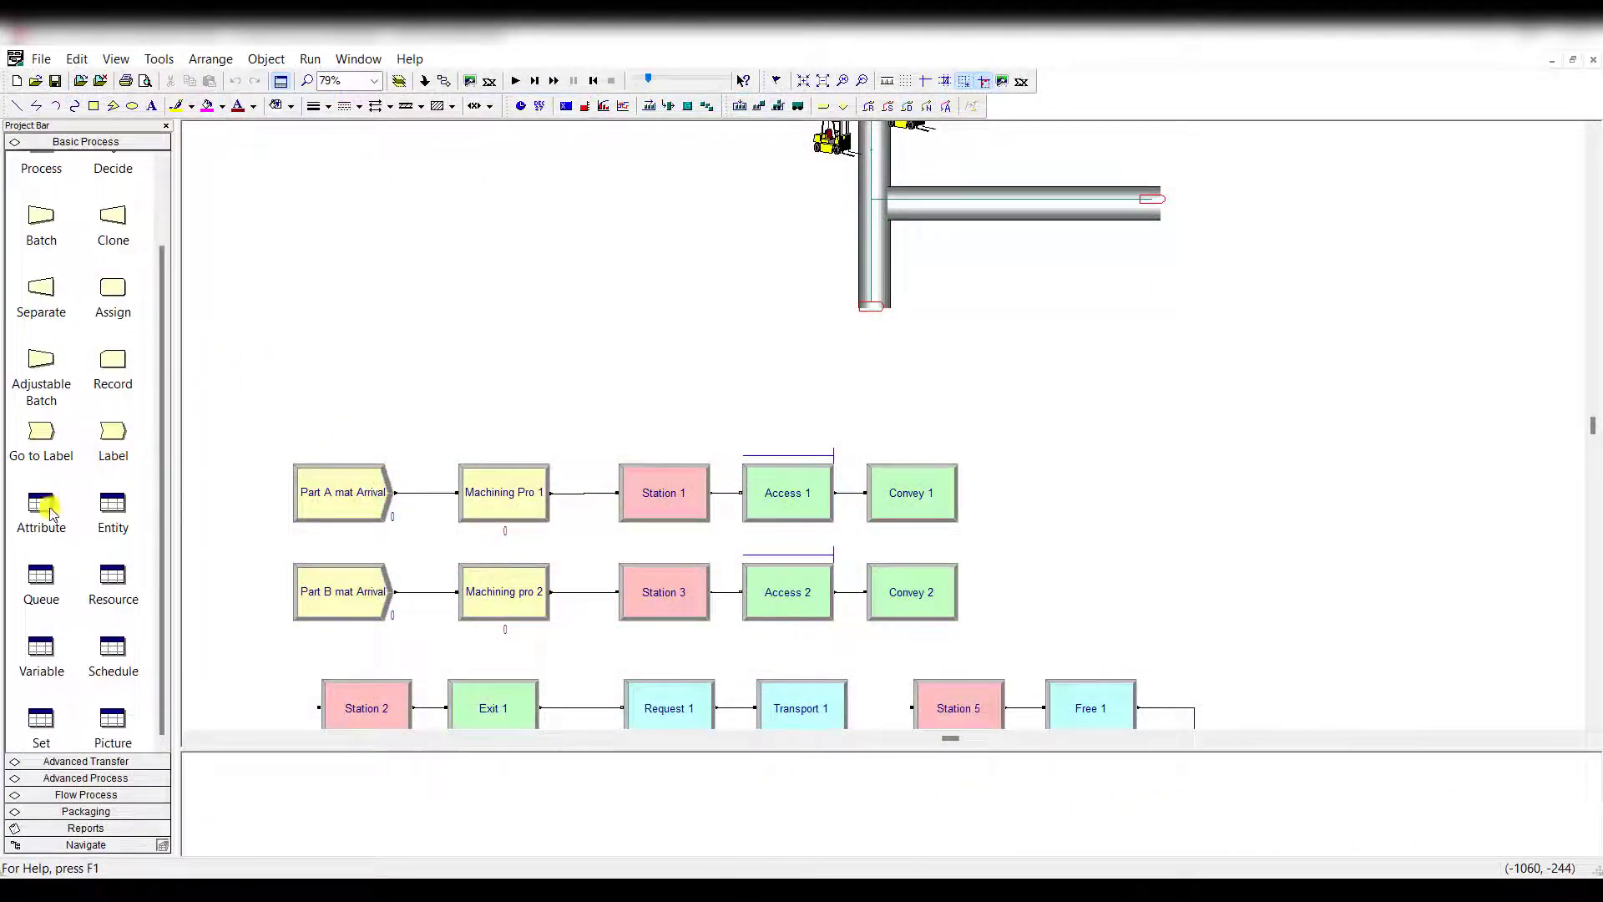
{"action": "left_click", "coordinate": [113, 506]}
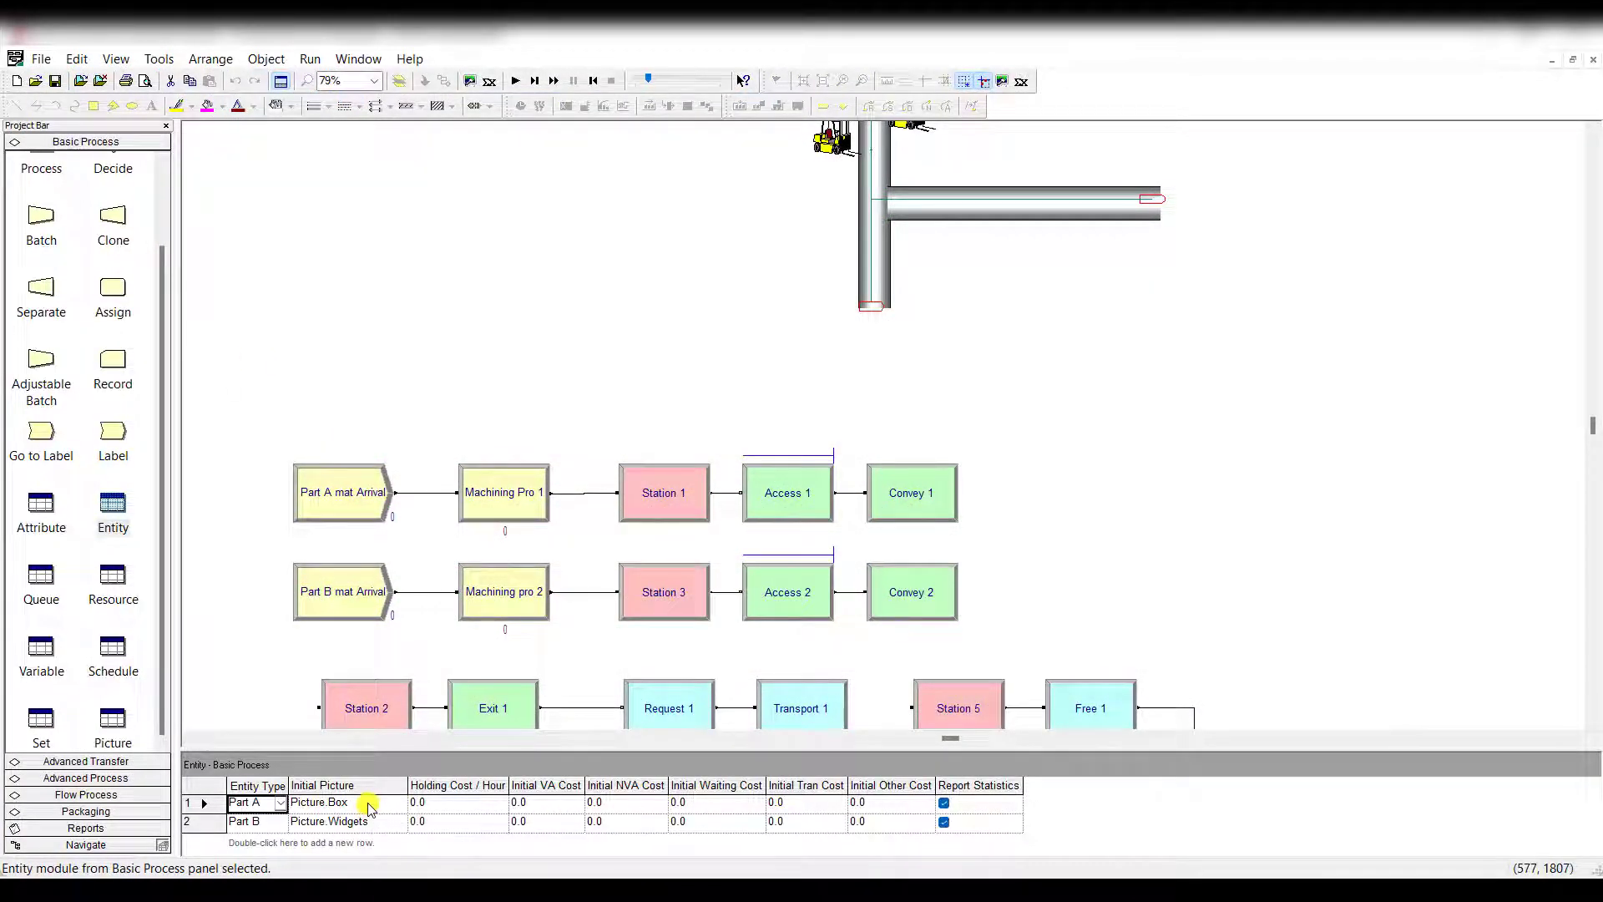
{"action": "left_click", "coordinate": [380, 823]}
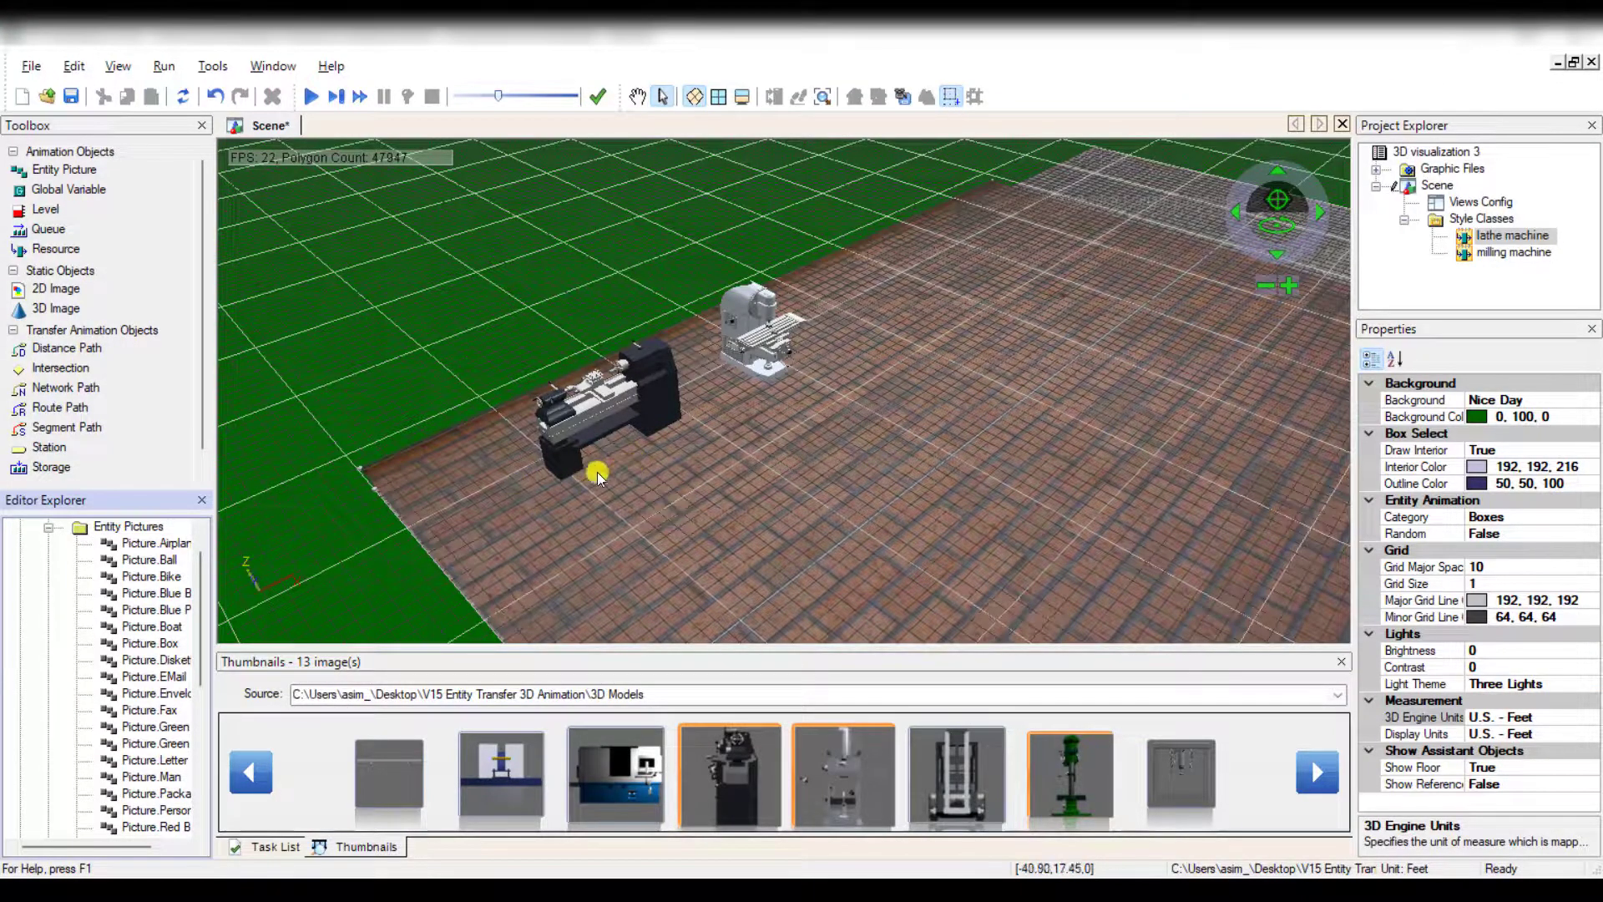
Place the Picture.Box entity picture on the floor near the machines at about -29.48, 11.28, 0, and recheck Part A's initial picture in Arena.
{"action": "scroll", "coordinate": [94, 628], "scroll_direction": "down", "scroll_amount": 3}
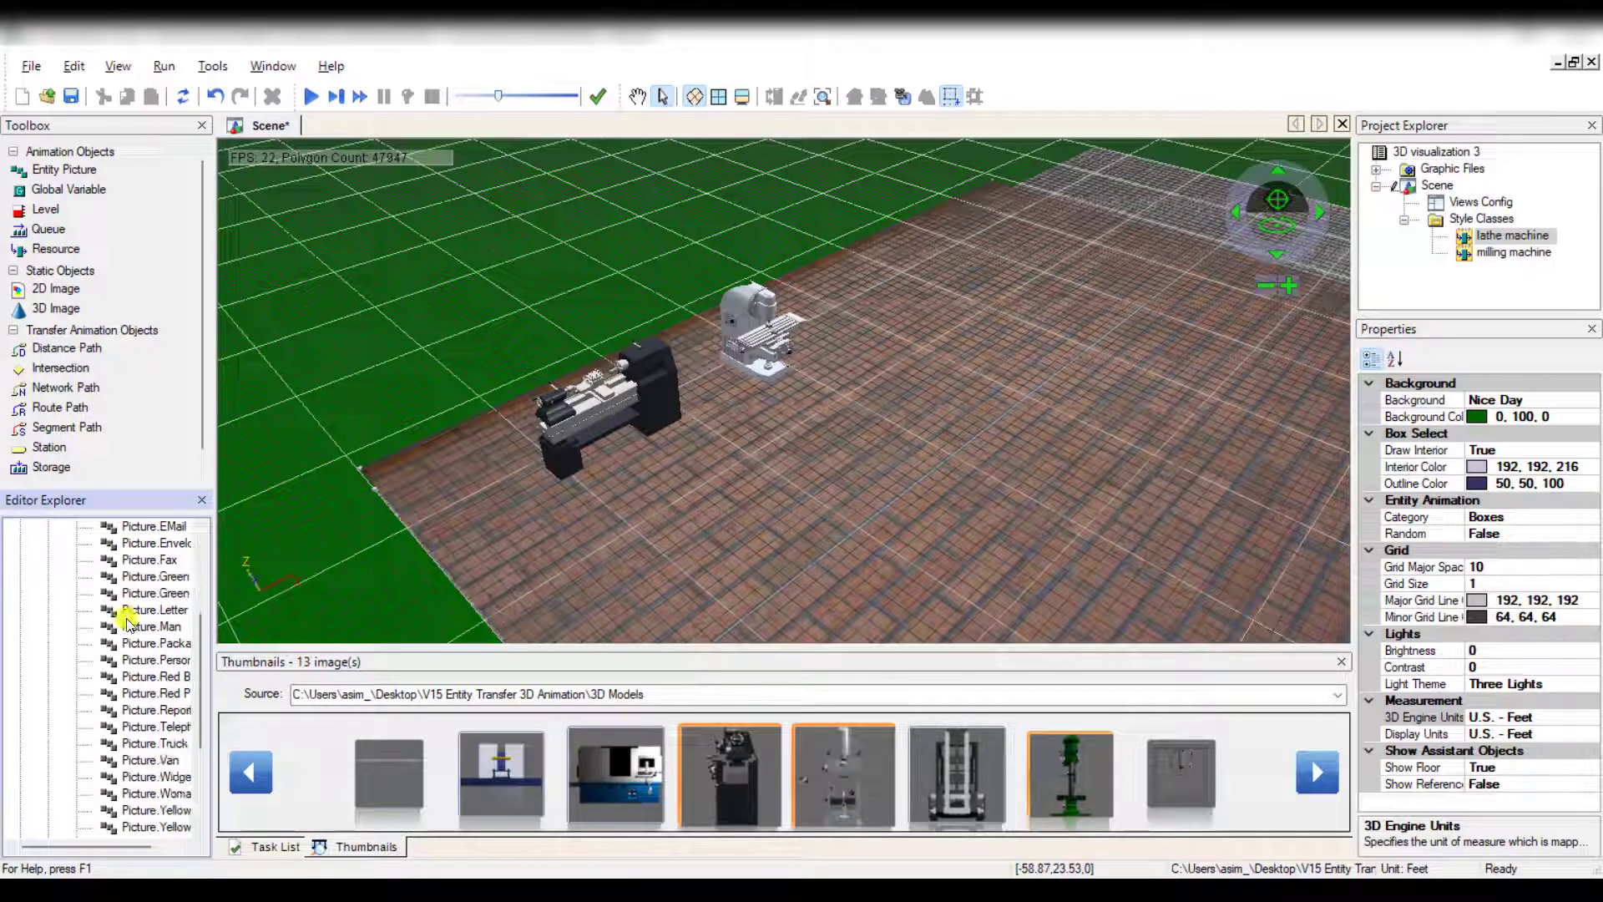
{"action": "scroll", "coordinate": [163, 659], "scroll_direction": "down", "scroll_amount": 3}
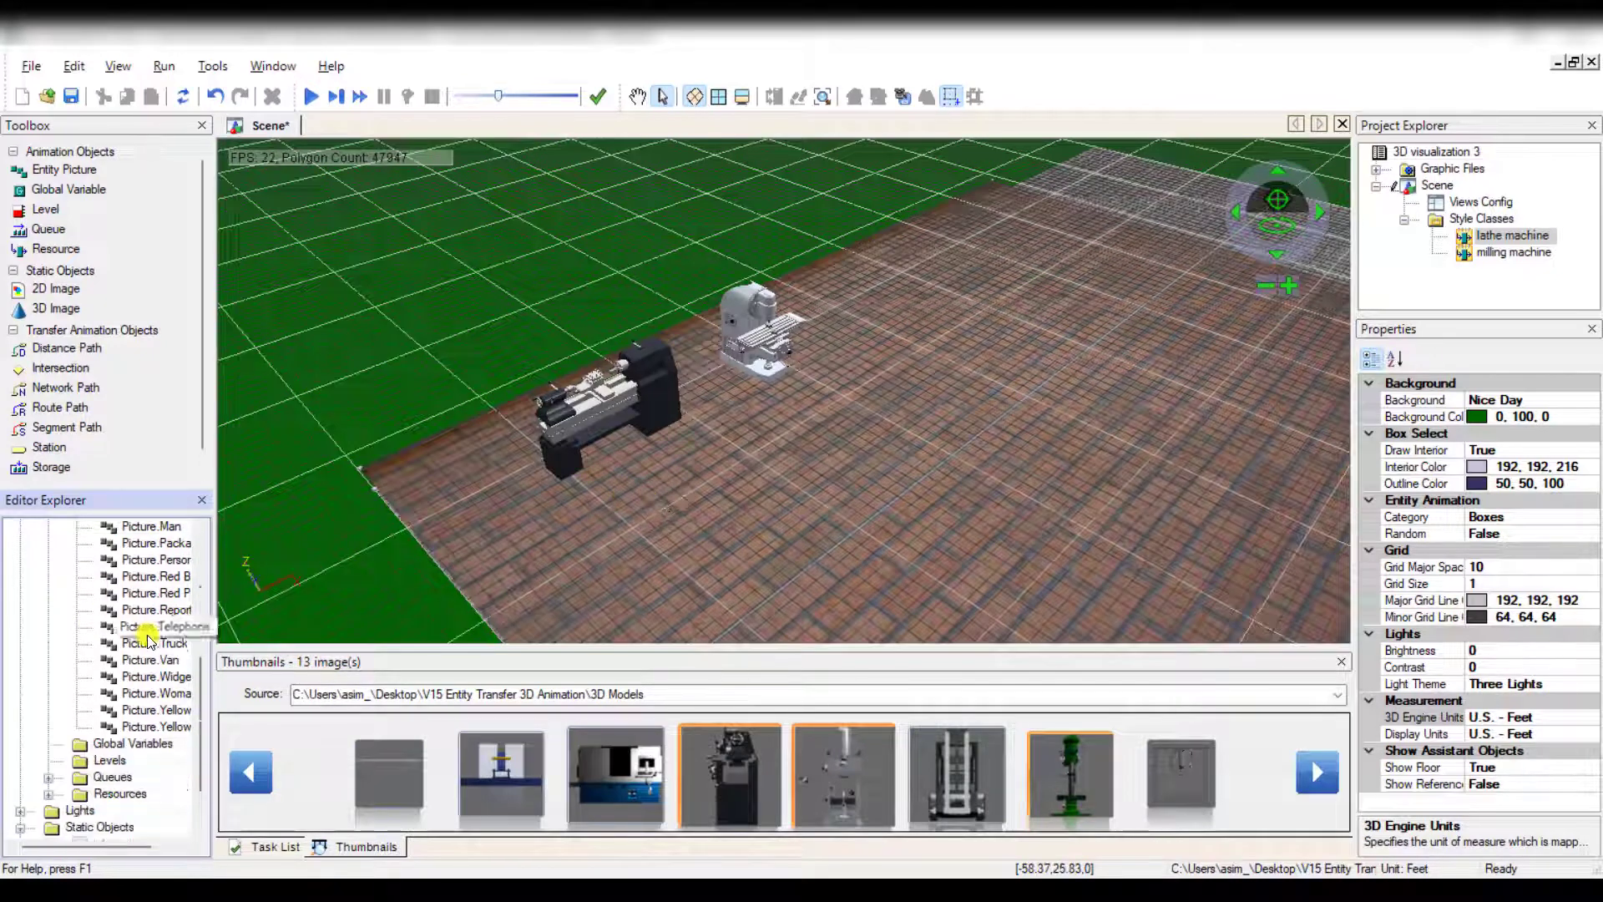
{"action": "scroll", "coordinate": [167, 666], "scroll_direction": "up", "scroll_amount": 4}
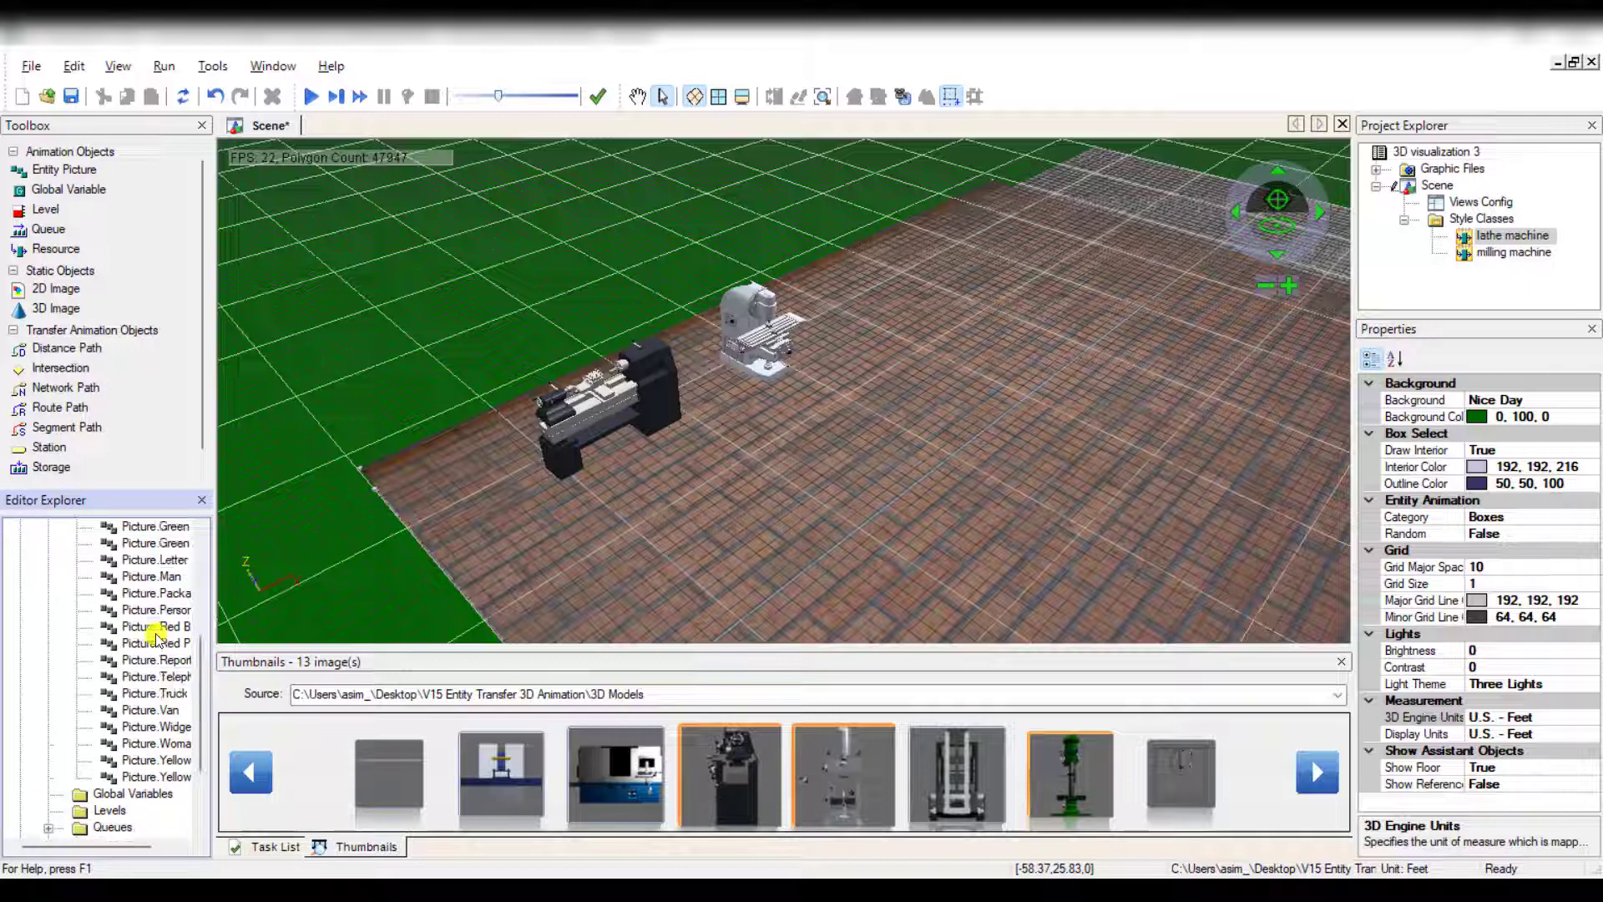
{"action": "scroll", "coordinate": [151, 650], "scroll_direction": "up", "scroll_amount": 1}
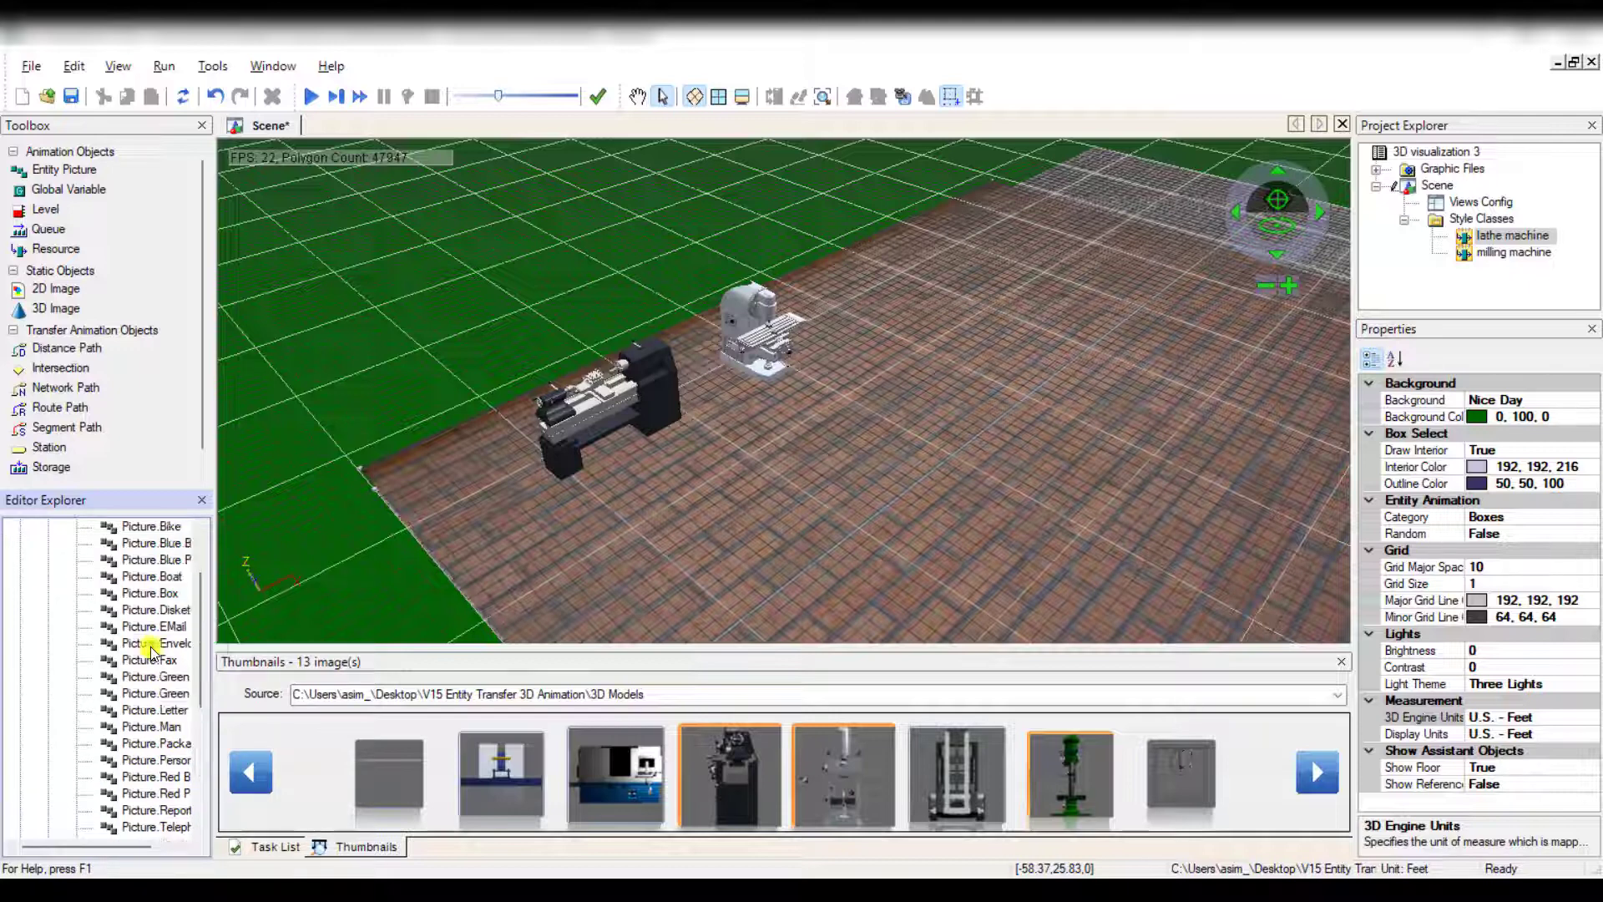
{"action": "left_click", "coordinate": [154, 594]}
{"action": "left_click_drag", "start_coordinate": [161, 597], "coordinate": [748, 449]}
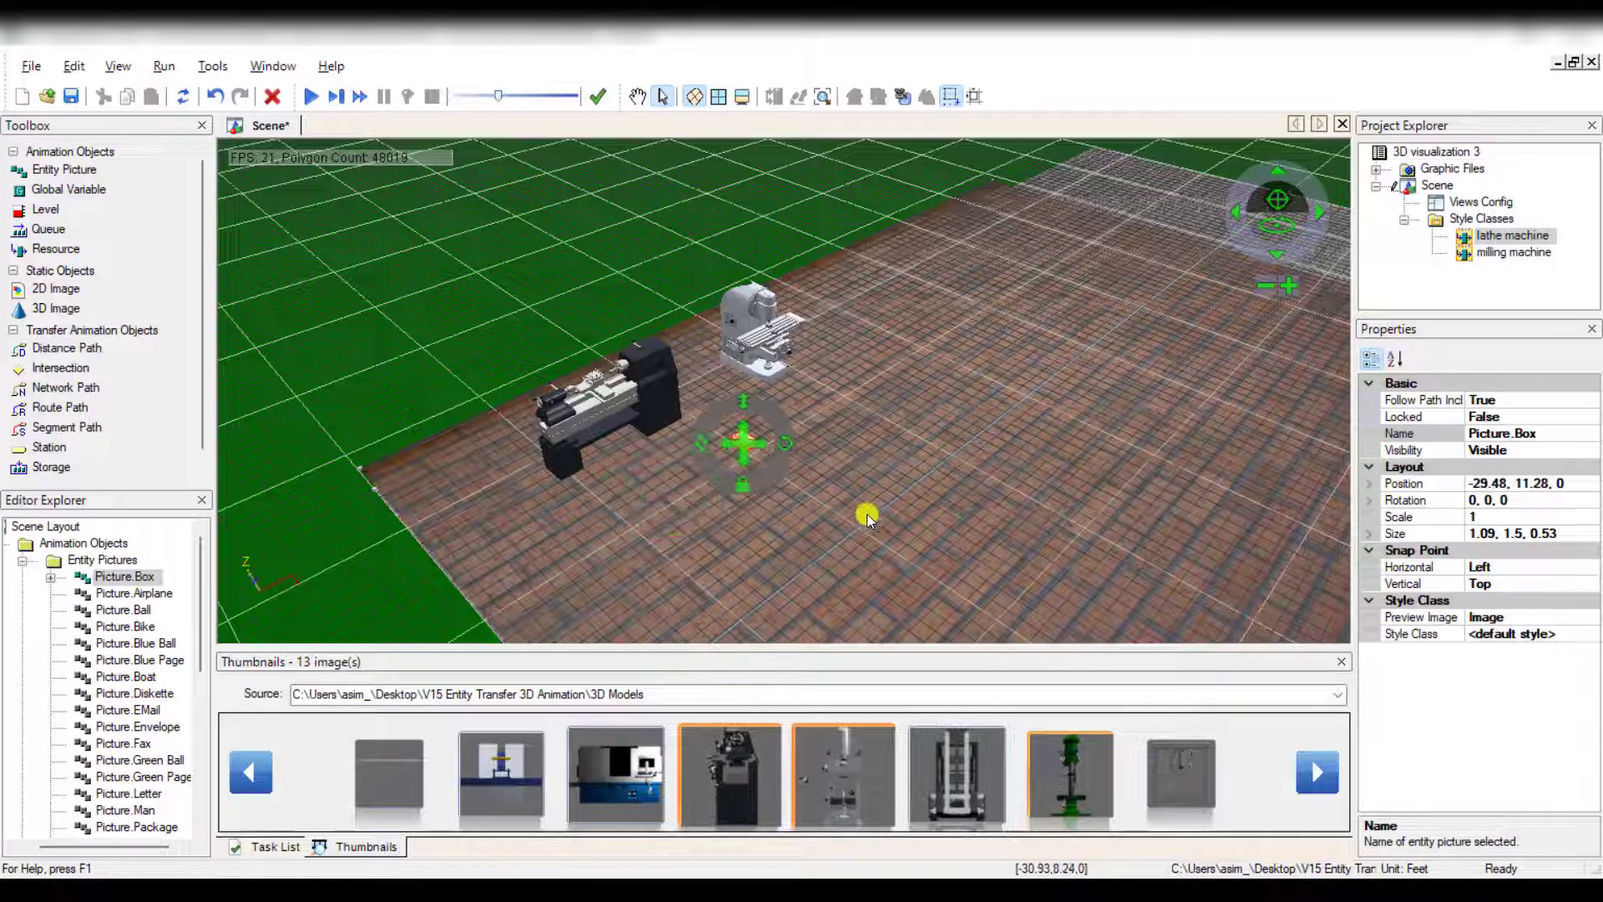
{"action": "left_click", "coordinate": [1200, 889]}
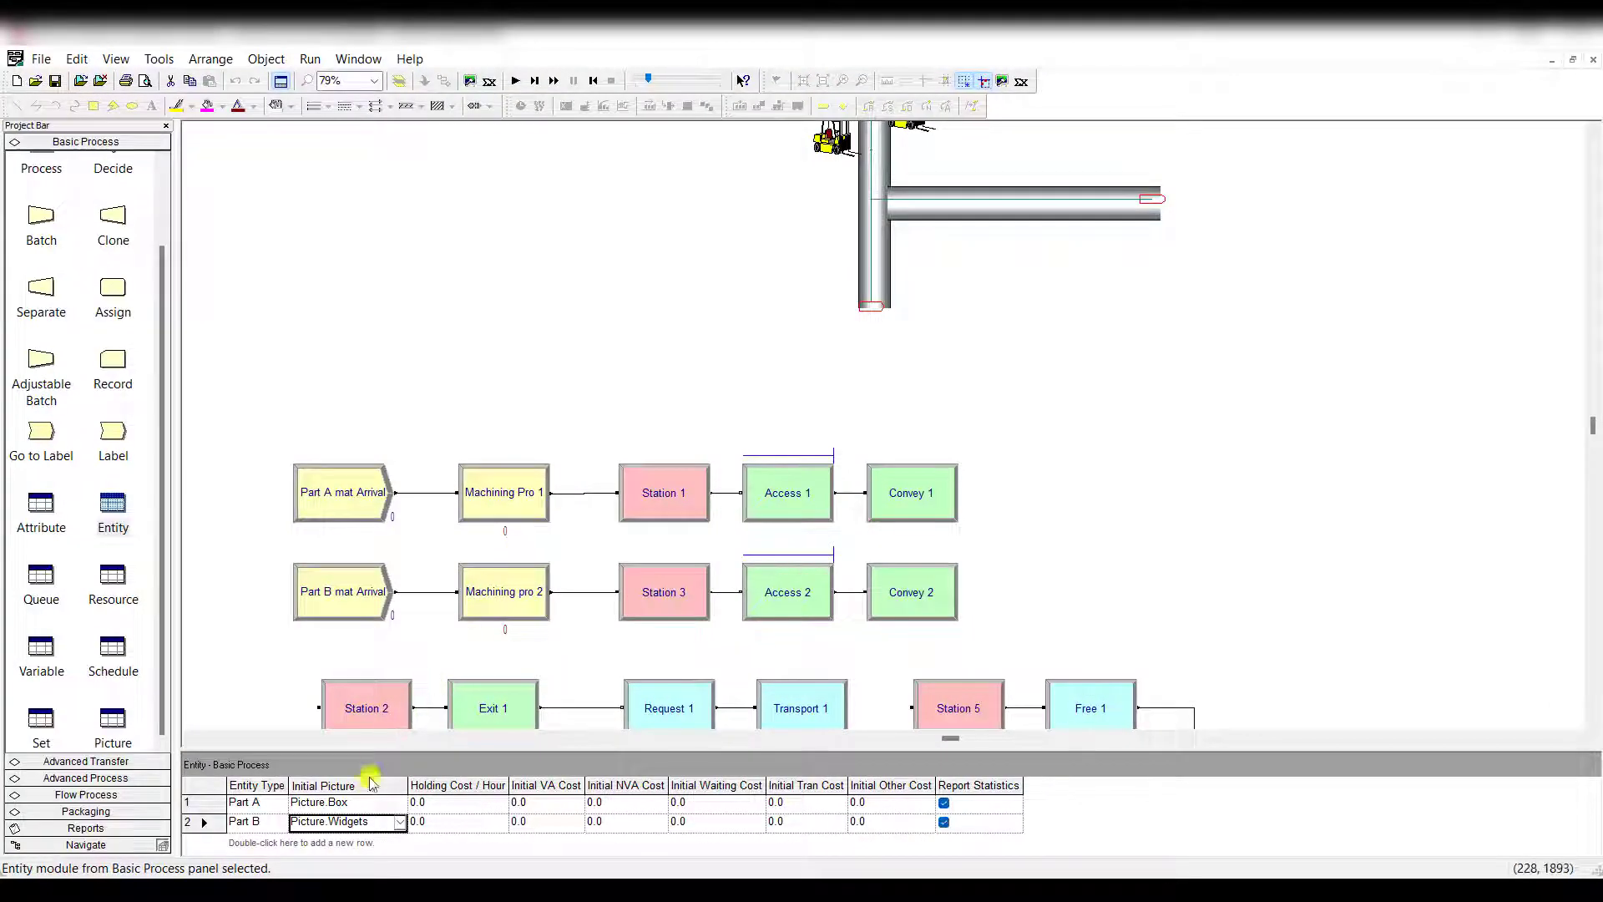
{"action": "left_click", "coordinate": [364, 803]}
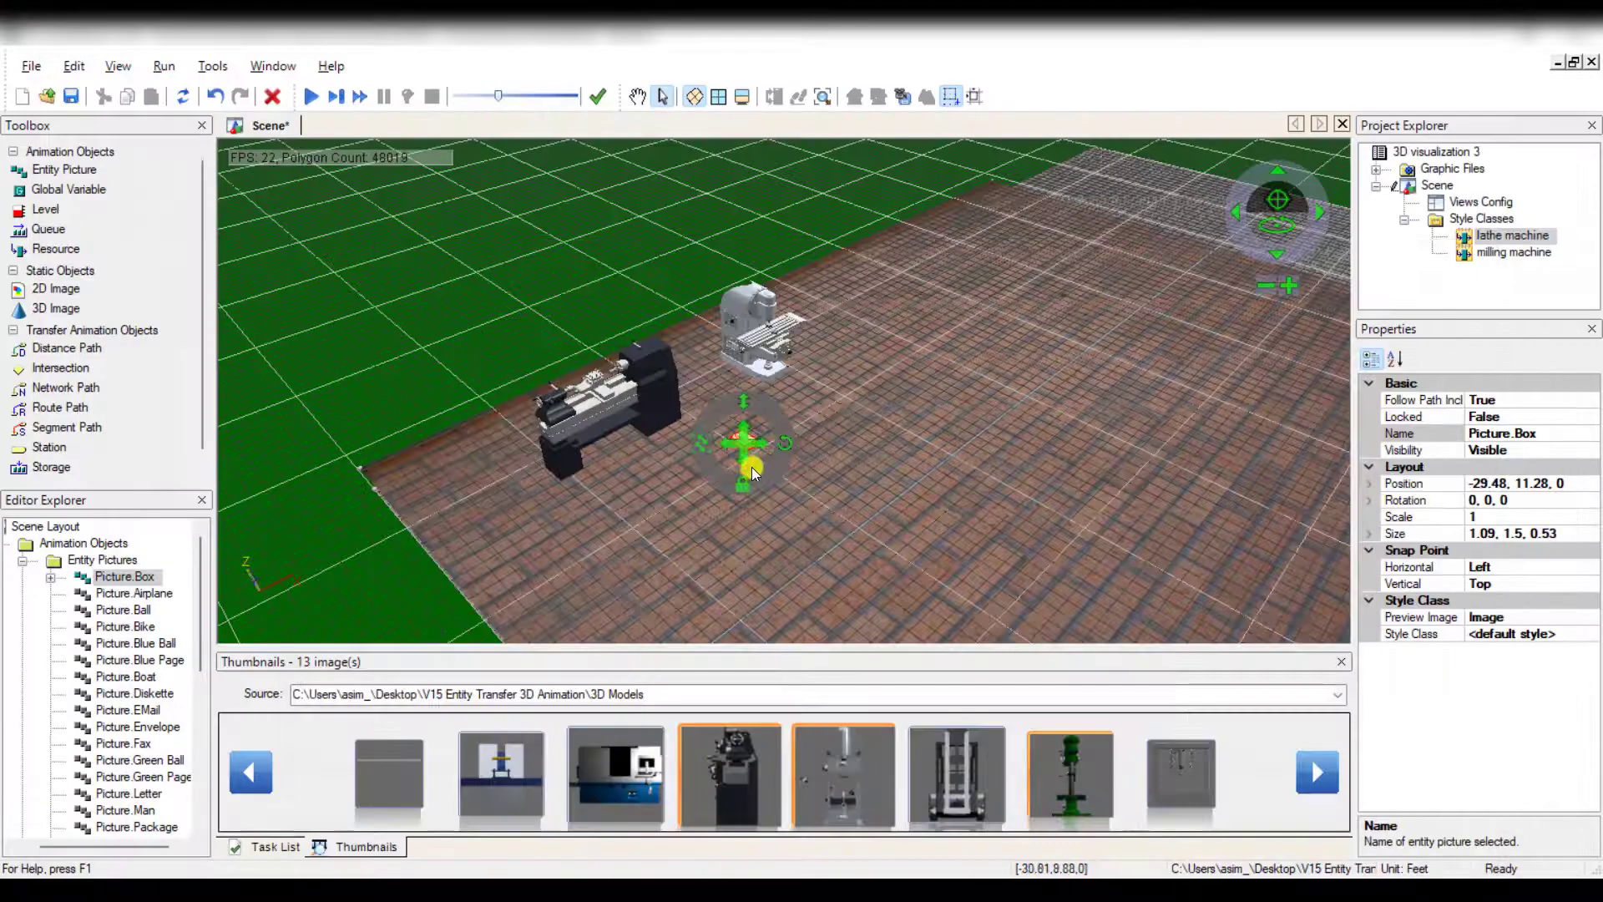
Move Picture.Box beside the milling machine to about -19.48, 13.28, 0, and place Picture.Widgets by the lathe at about -40.48, 14.28, 0.
{"action": "left_click_drag", "start_coordinate": [743, 442], "coordinate": [823, 380]}
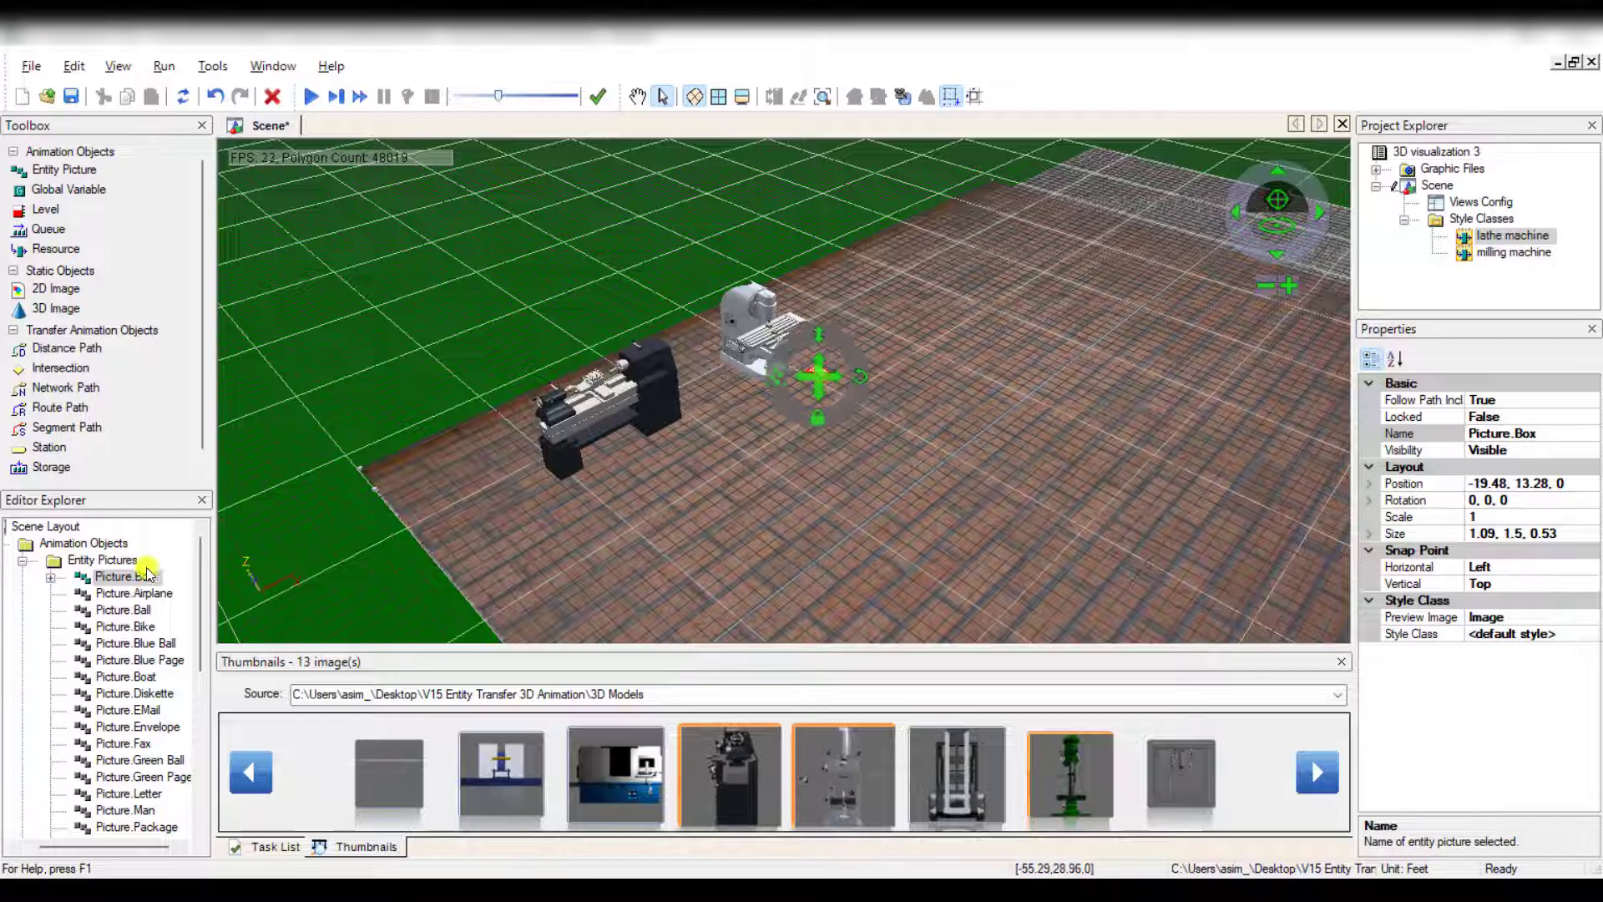
{"action": "scroll", "coordinate": [117, 643], "scroll_direction": "down", "scroll_amount": 1}
{"action": "scroll", "coordinate": [117, 643], "scroll_direction": "down", "scroll_amount": 3}
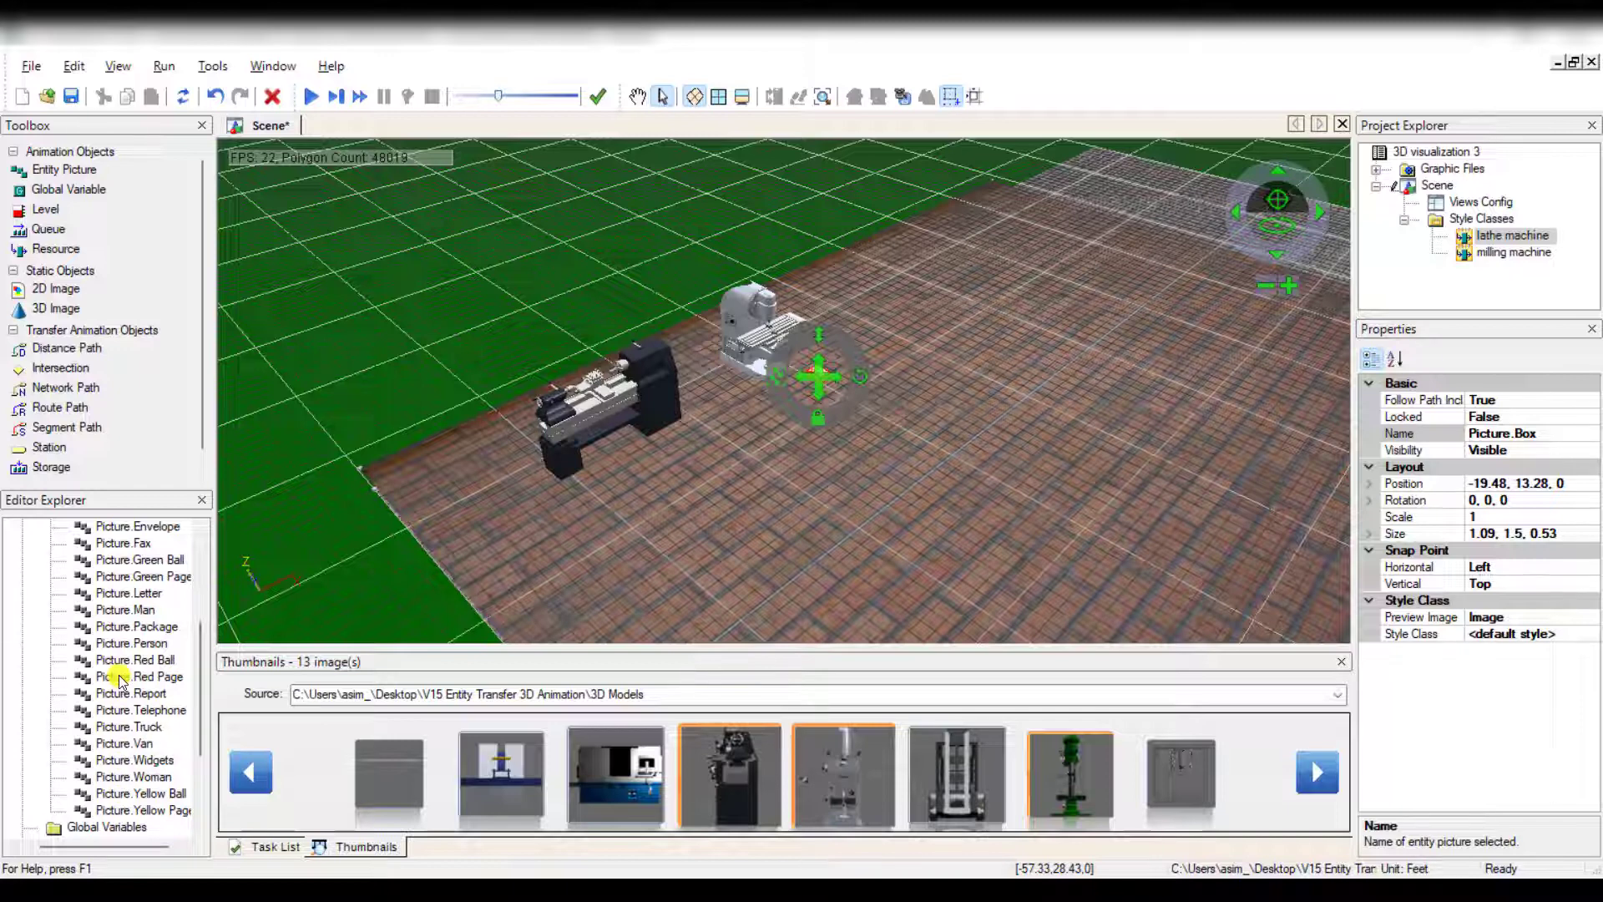
{"action": "left_click", "coordinate": [136, 759]}
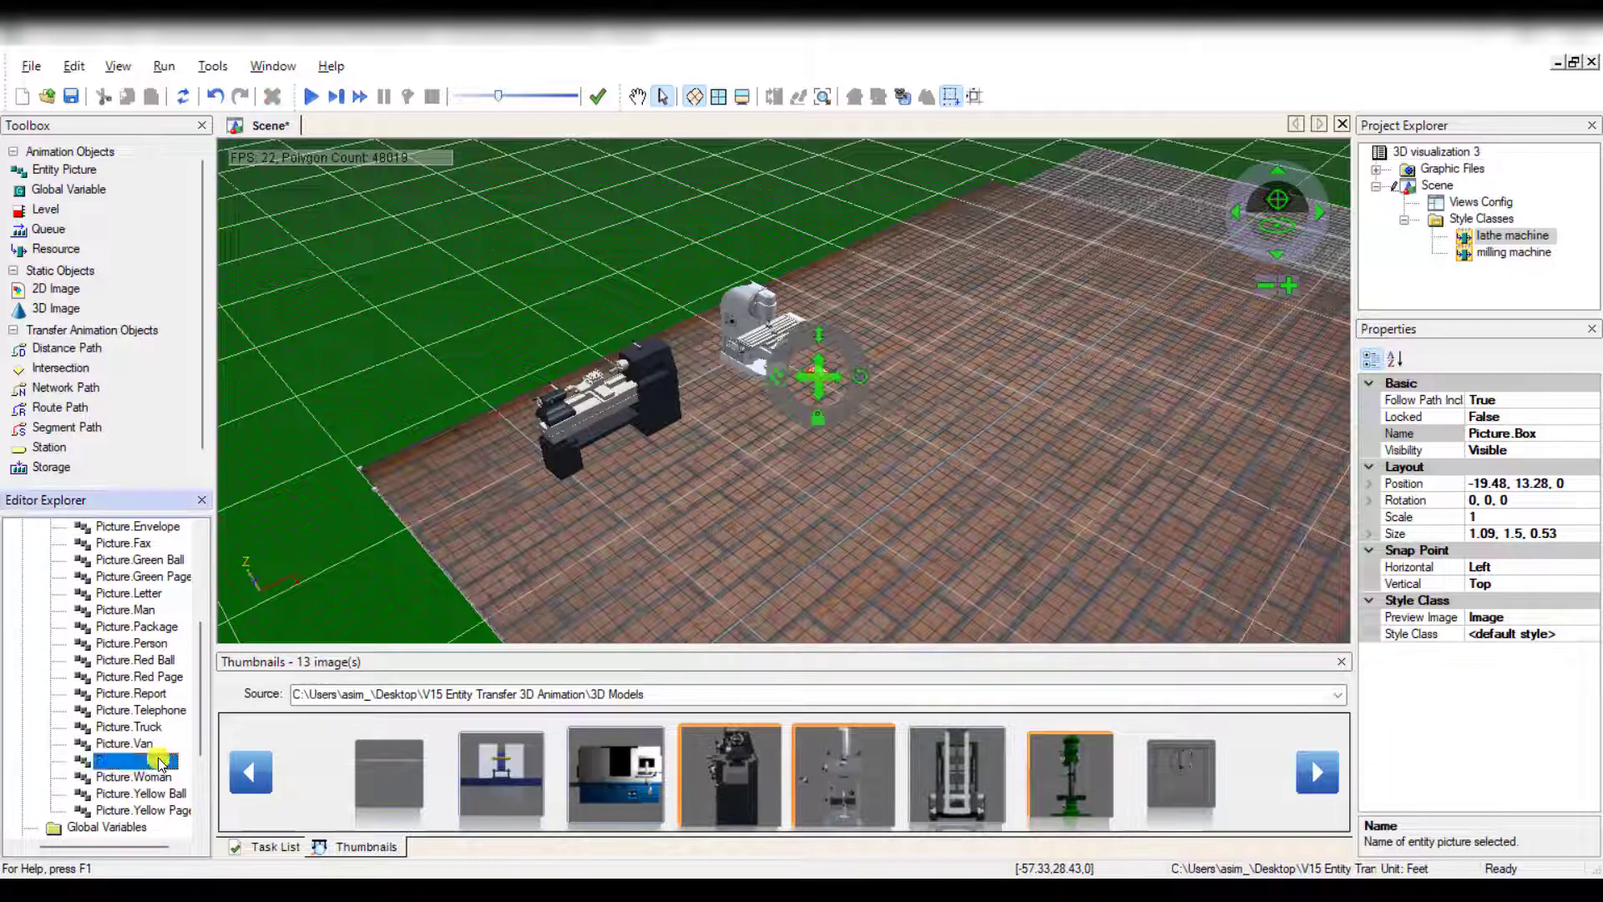
{"action": "left_click", "coordinate": [580, 494]}
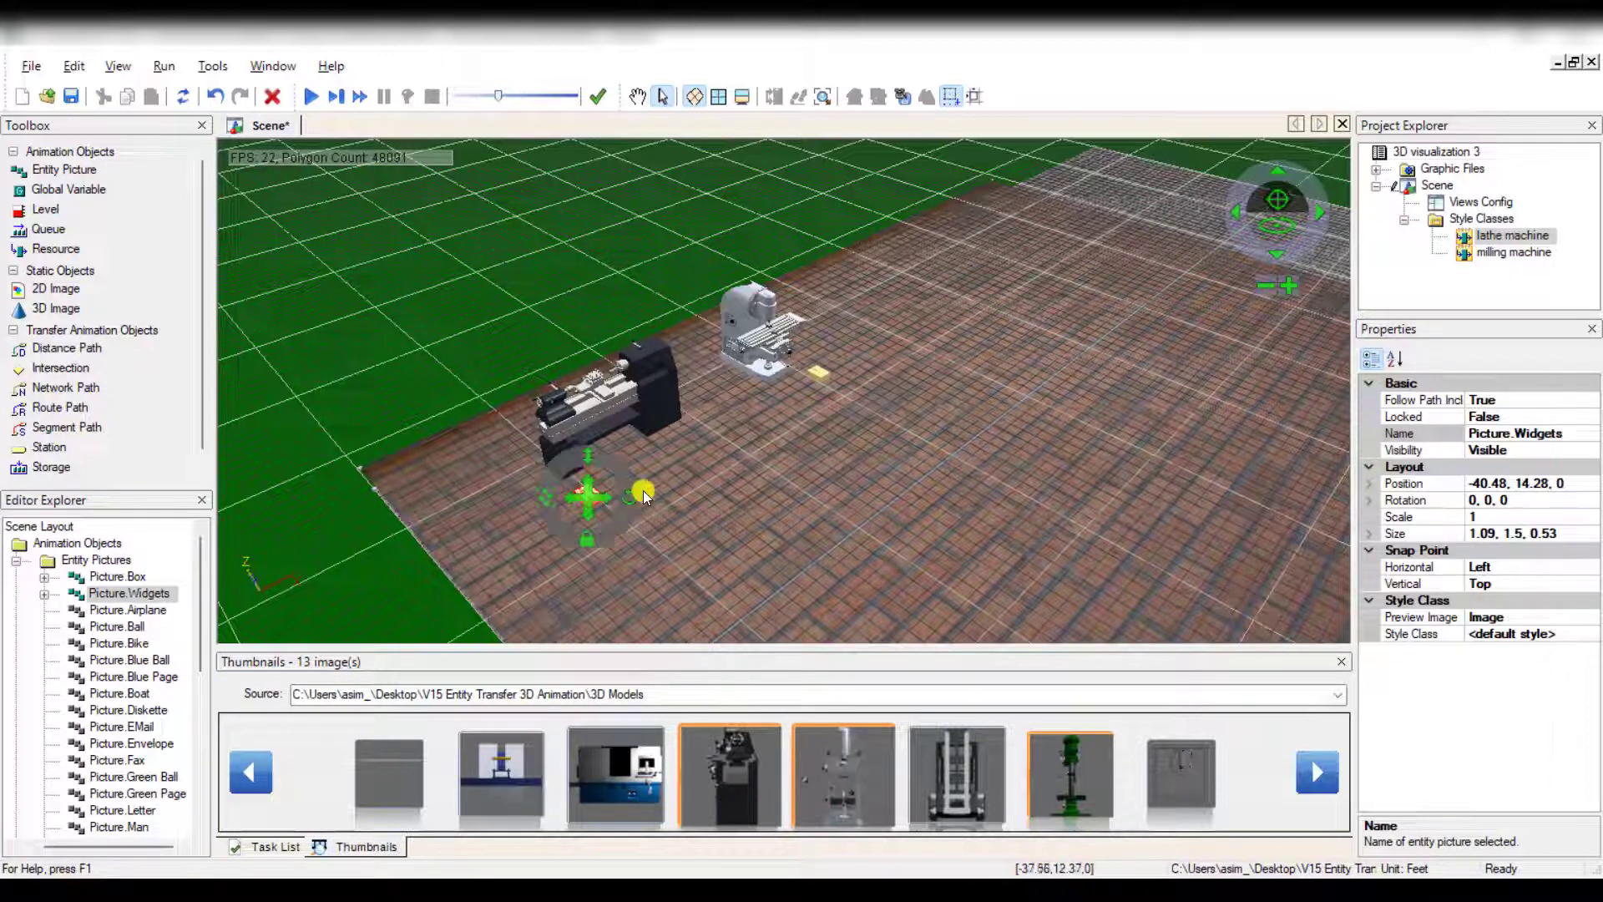
{"action": "left_click", "coordinate": [646, 493]}
{"action": "left_click", "coordinate": [500, 297]}
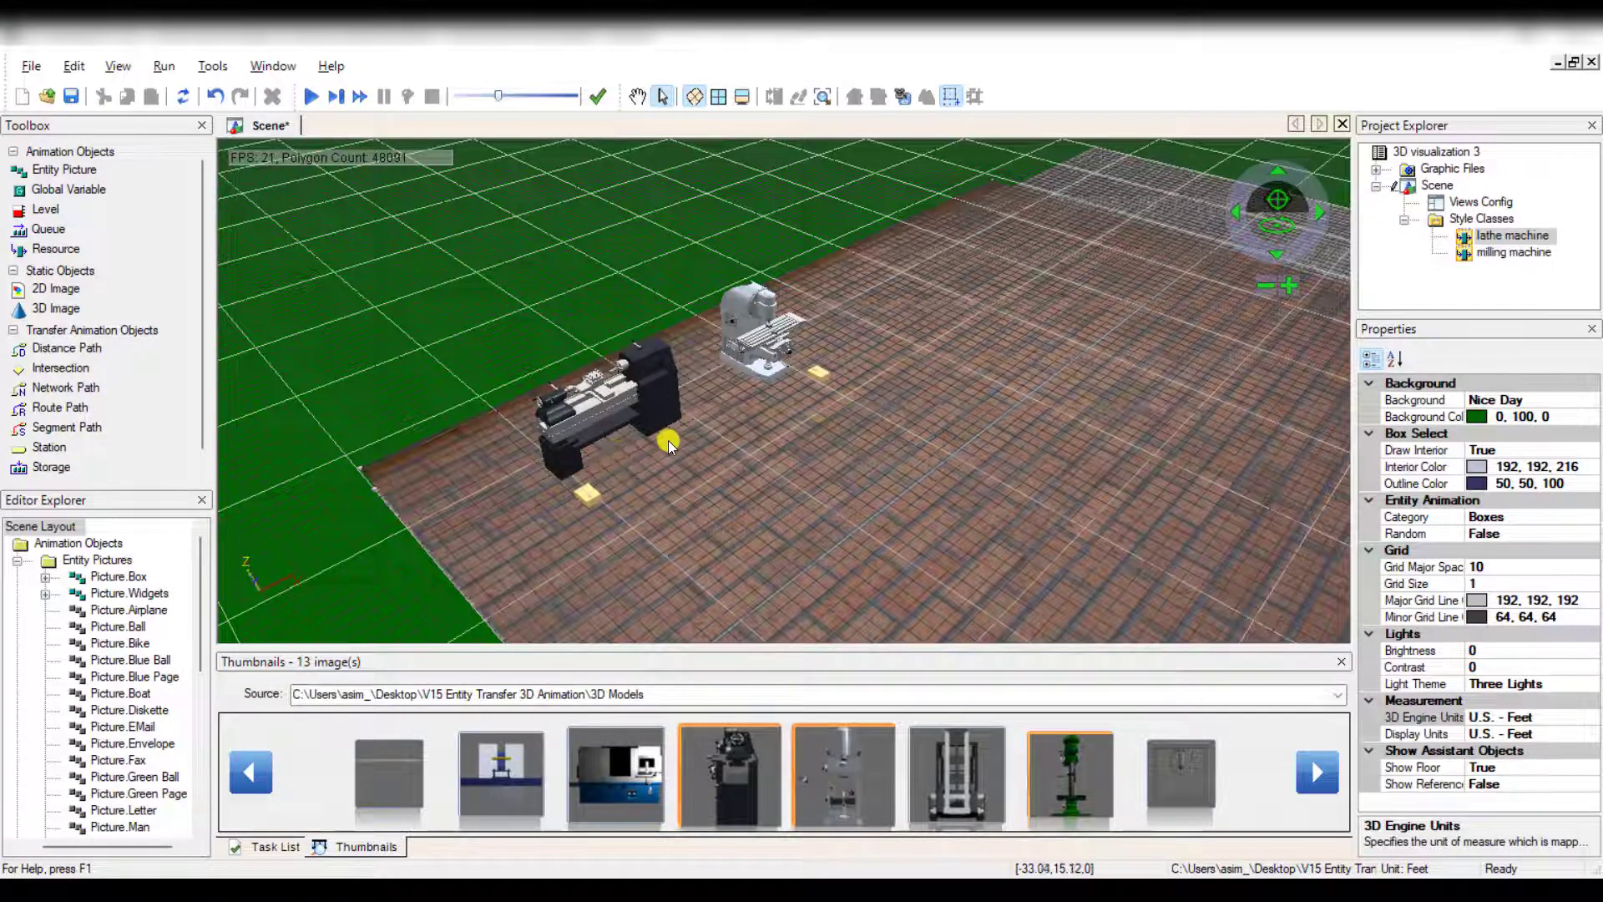
Select Picture.Box near the milling machine and insert a new entity picture style class into the scene's style classes.
{"action": "left_click", "coordinate": [826, 377]}
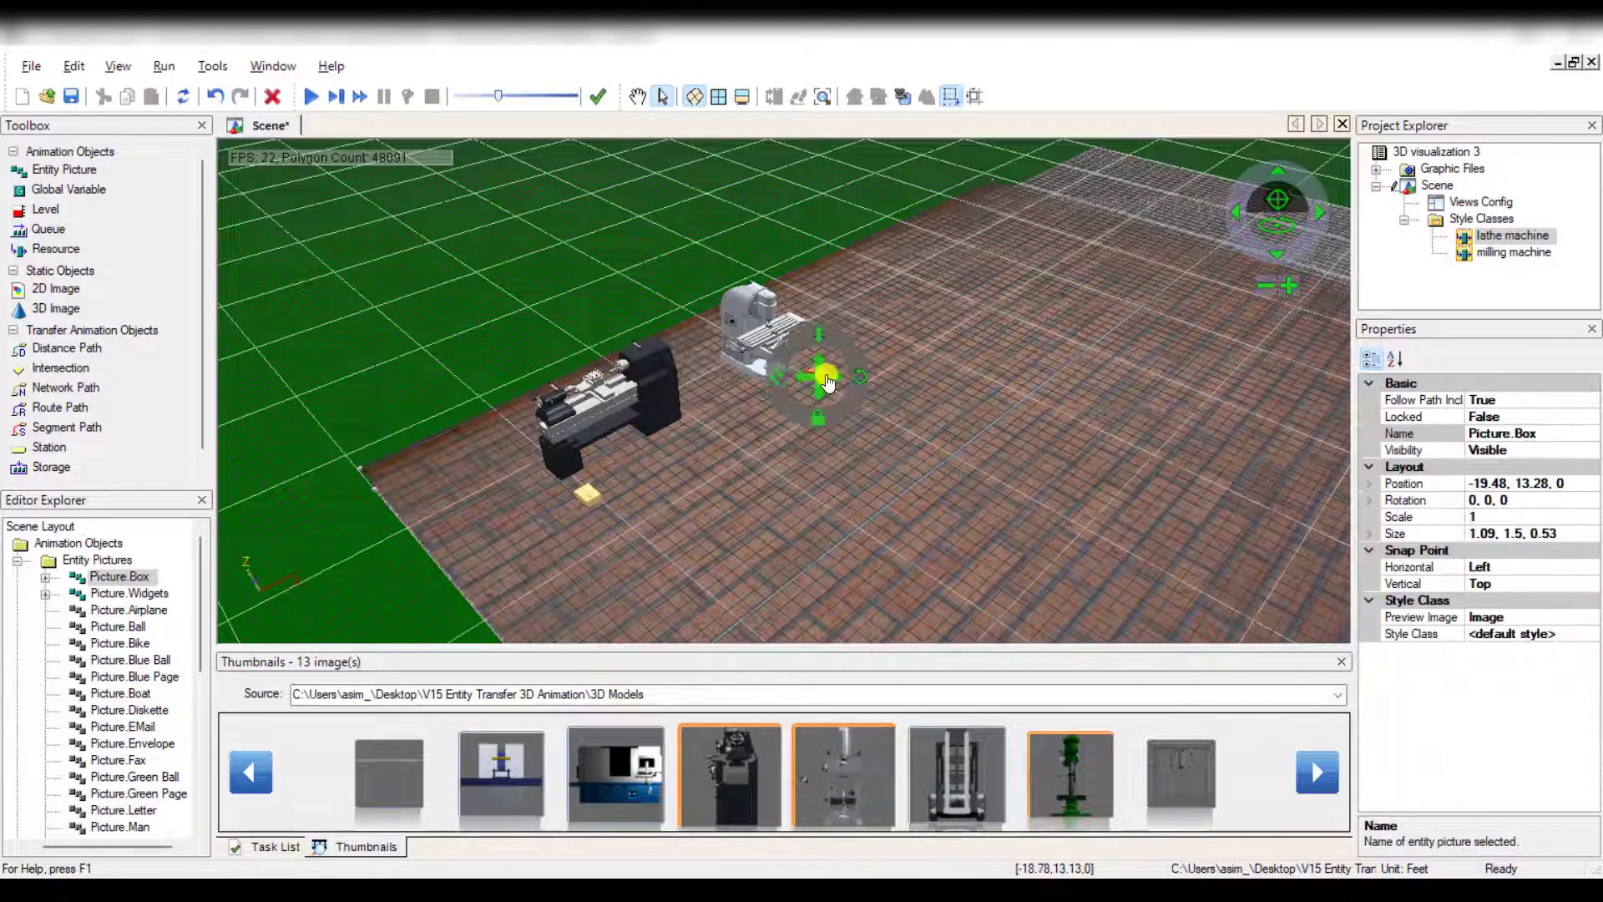
{"action": "left_click", "coordinate": [1498, 220]}
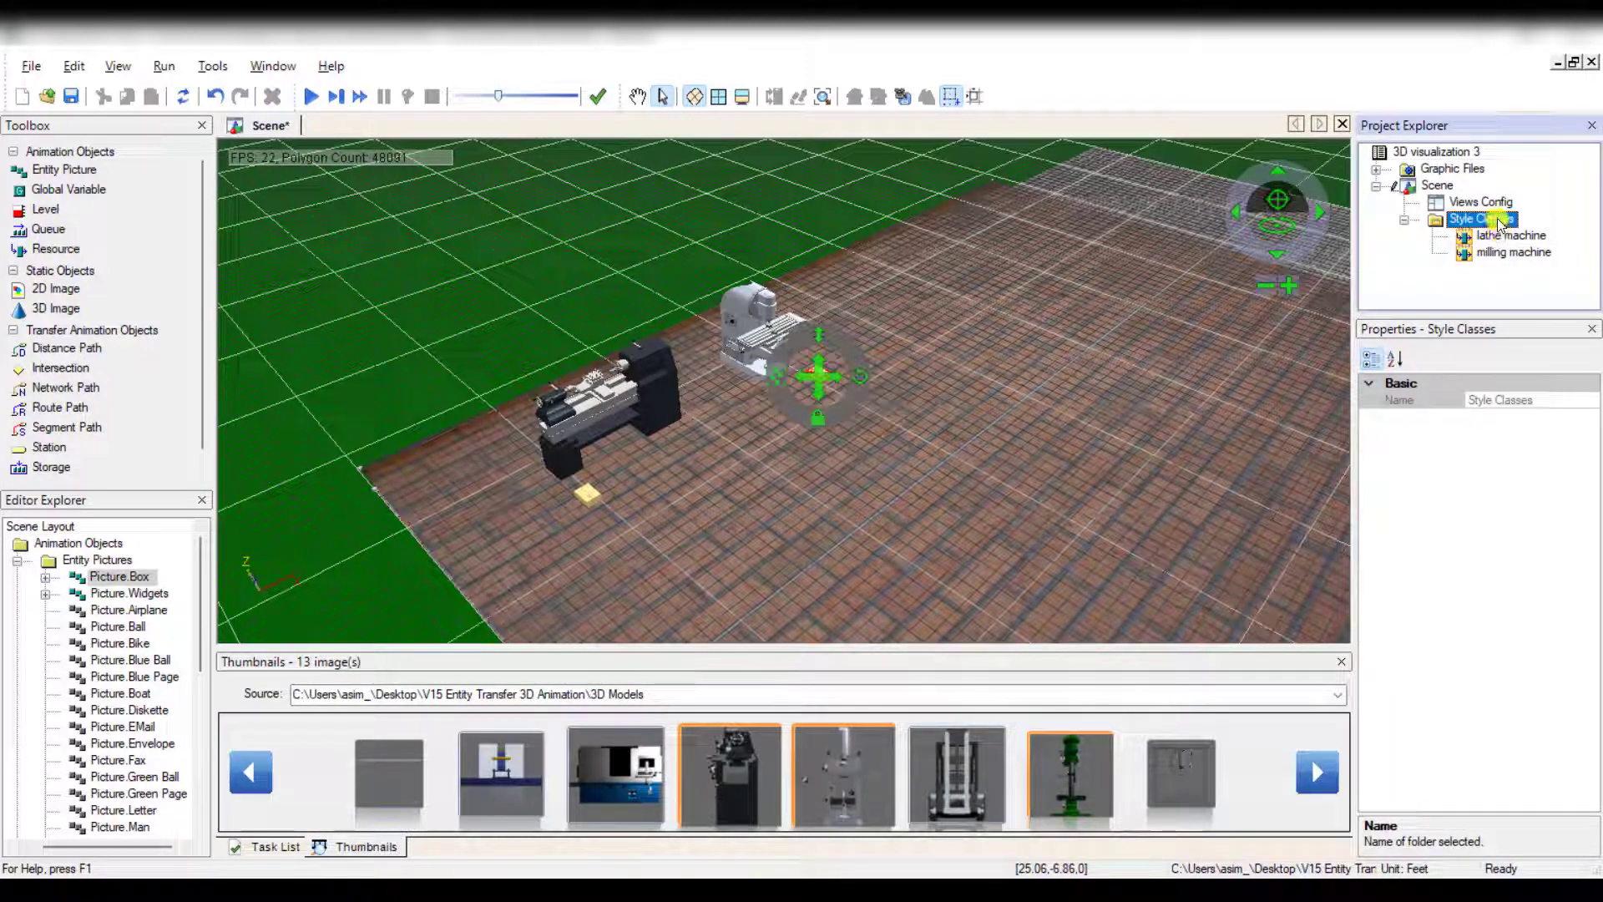
{"action": "right_click", "coordinate": [1499, 222]}
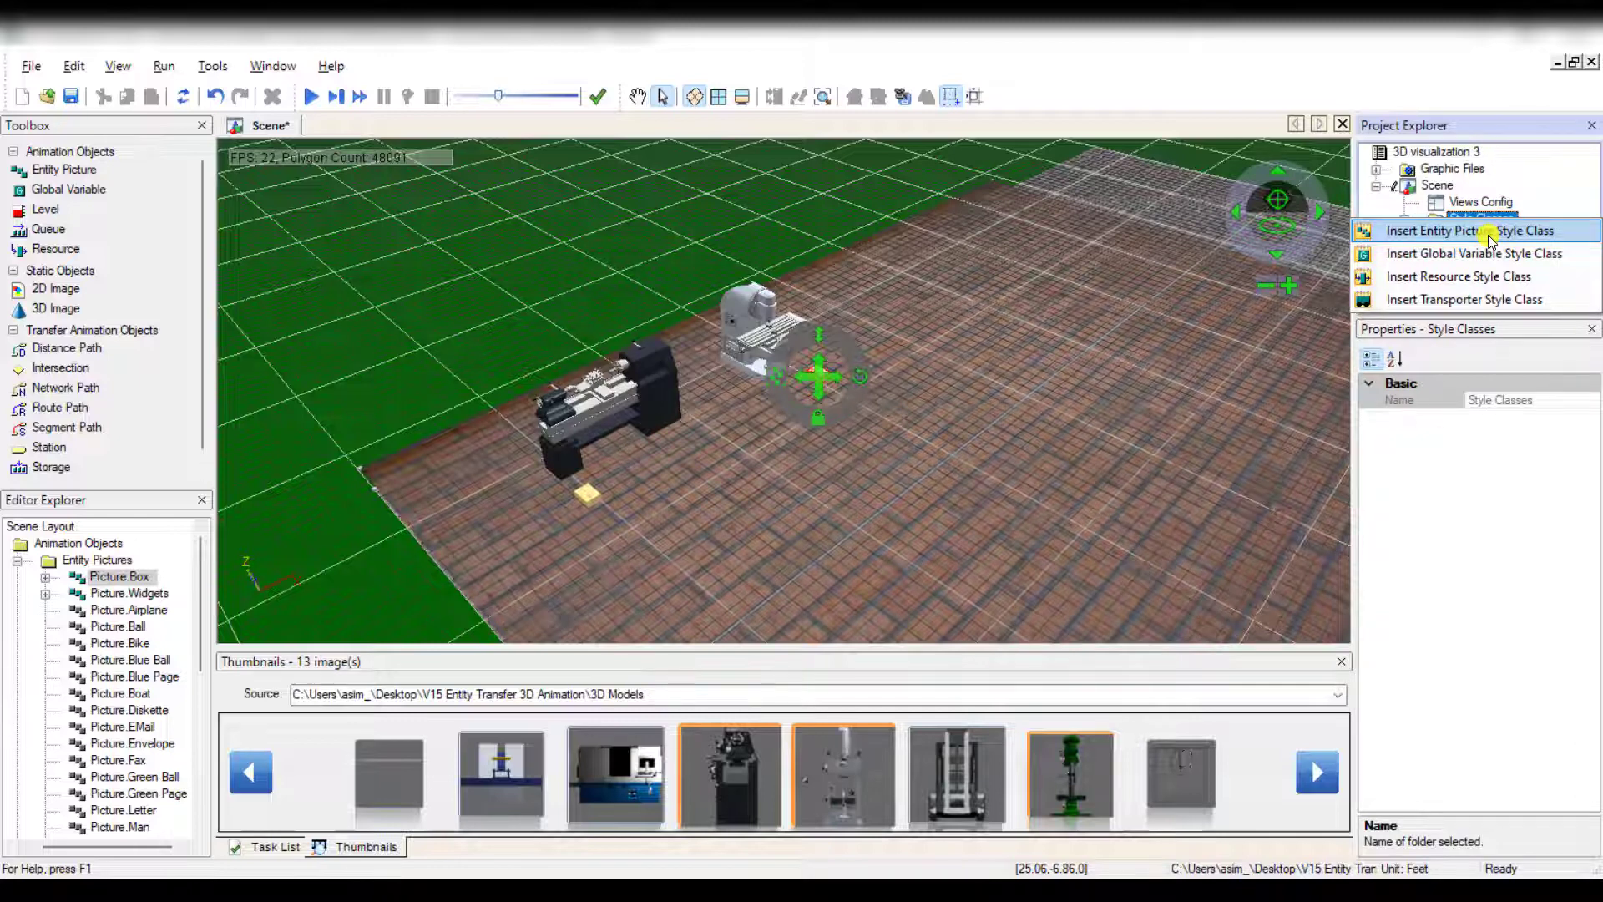
{"action": "left_click", "coordinate": [1491, 237]}
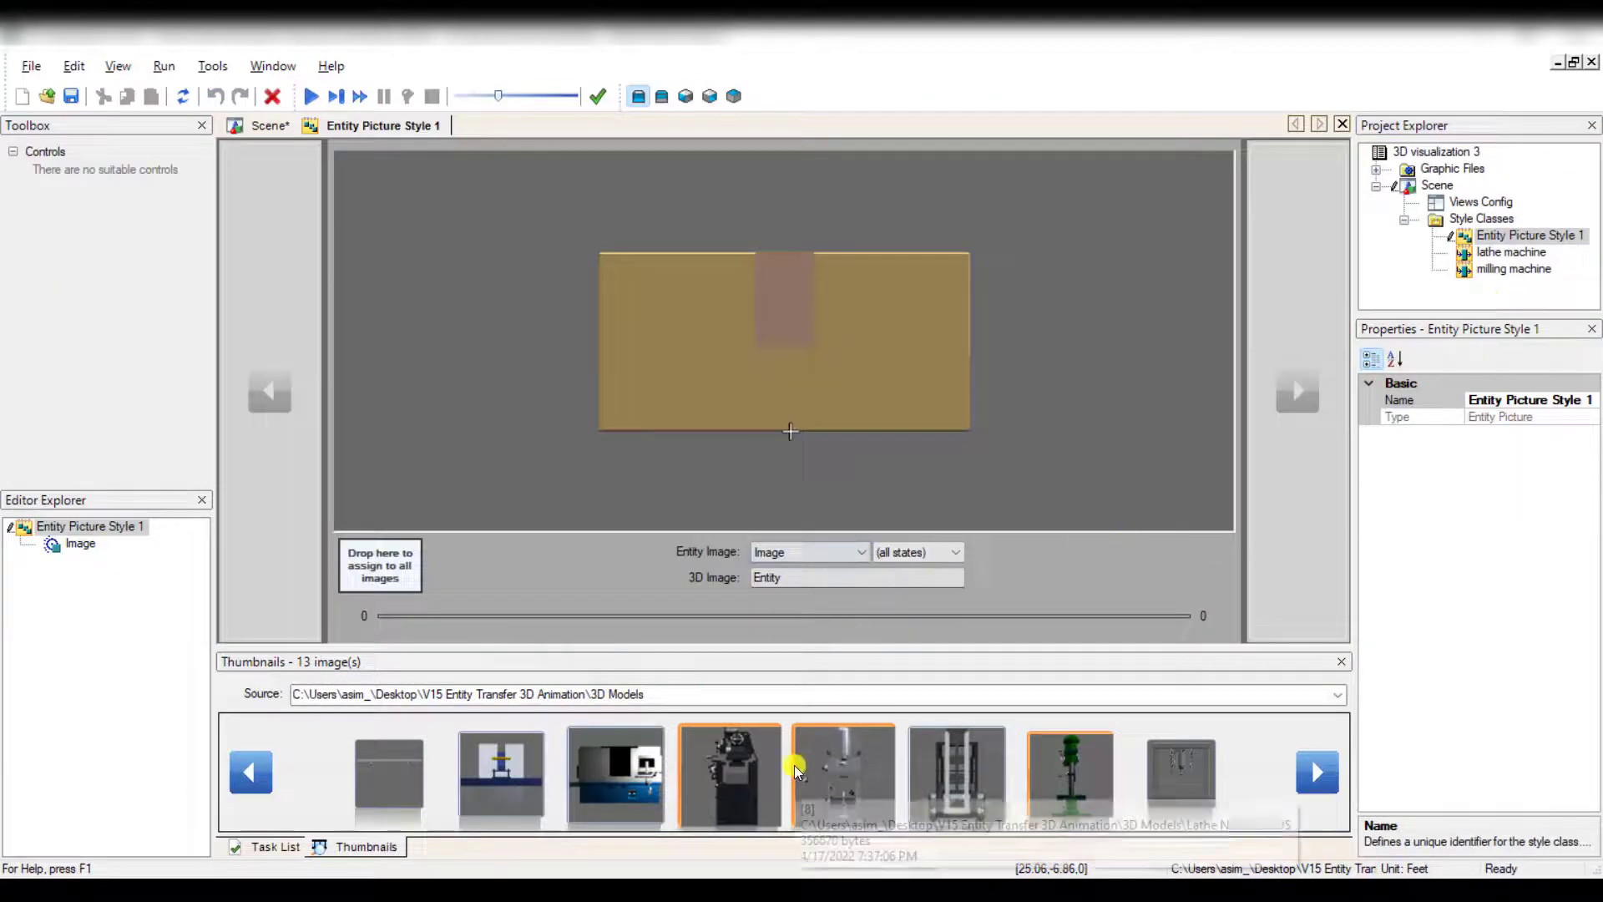
Browse the image library for Library Basic Shapes as the thumbnail source for the new entity picture style.
{"action": "left_click", "coordinate": [1338, 694]}
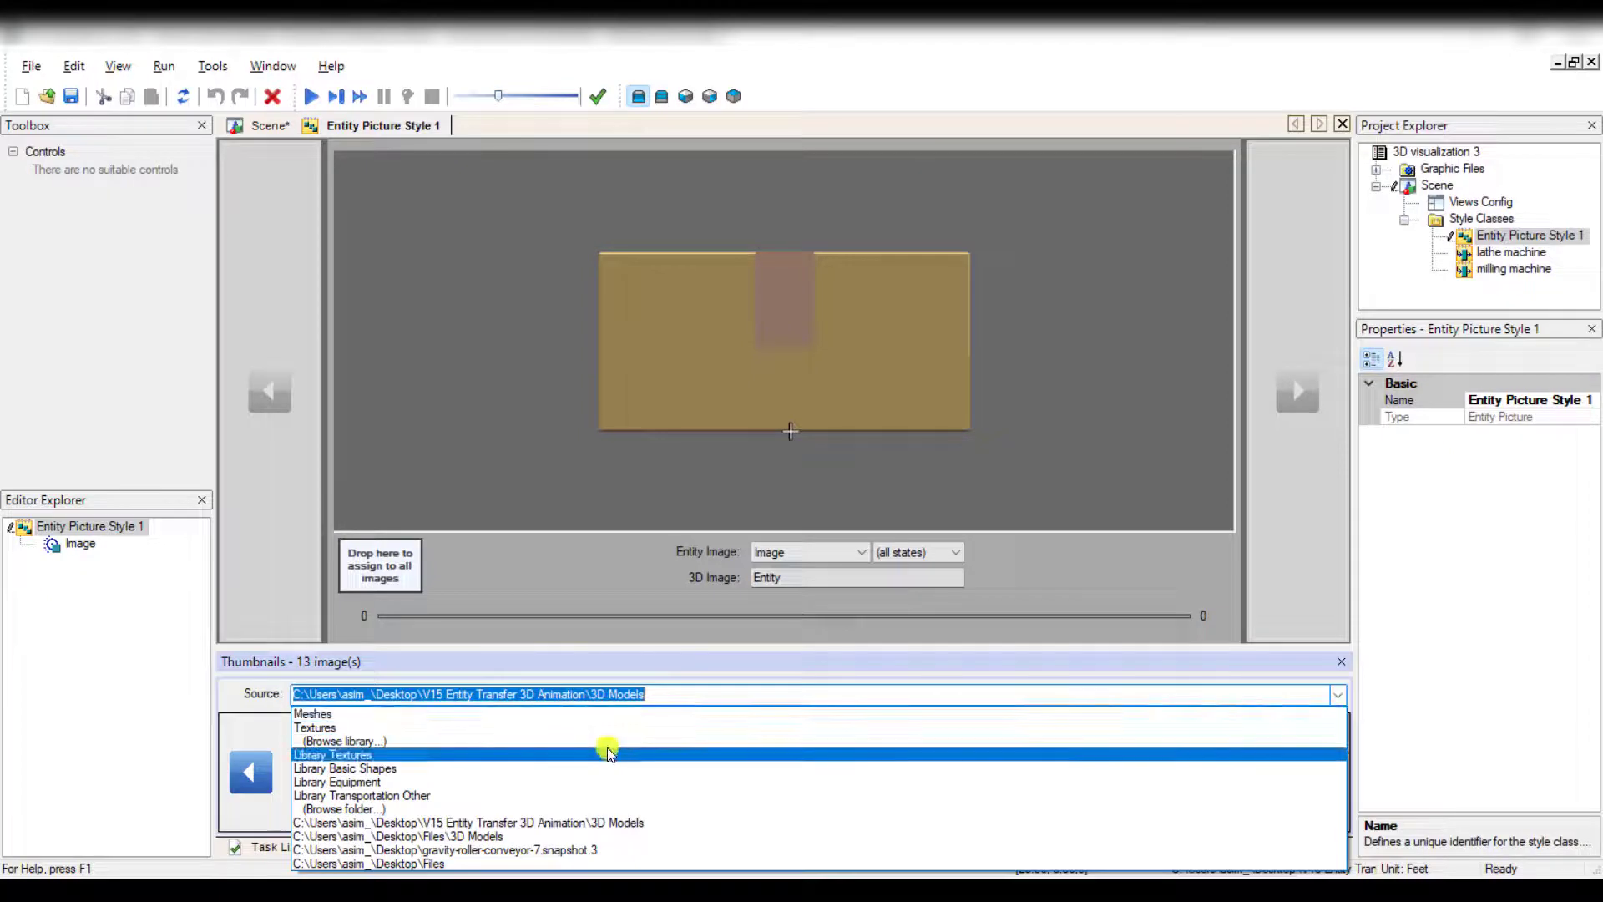
{"action": "left_click", "coordinate": [609, 742]}
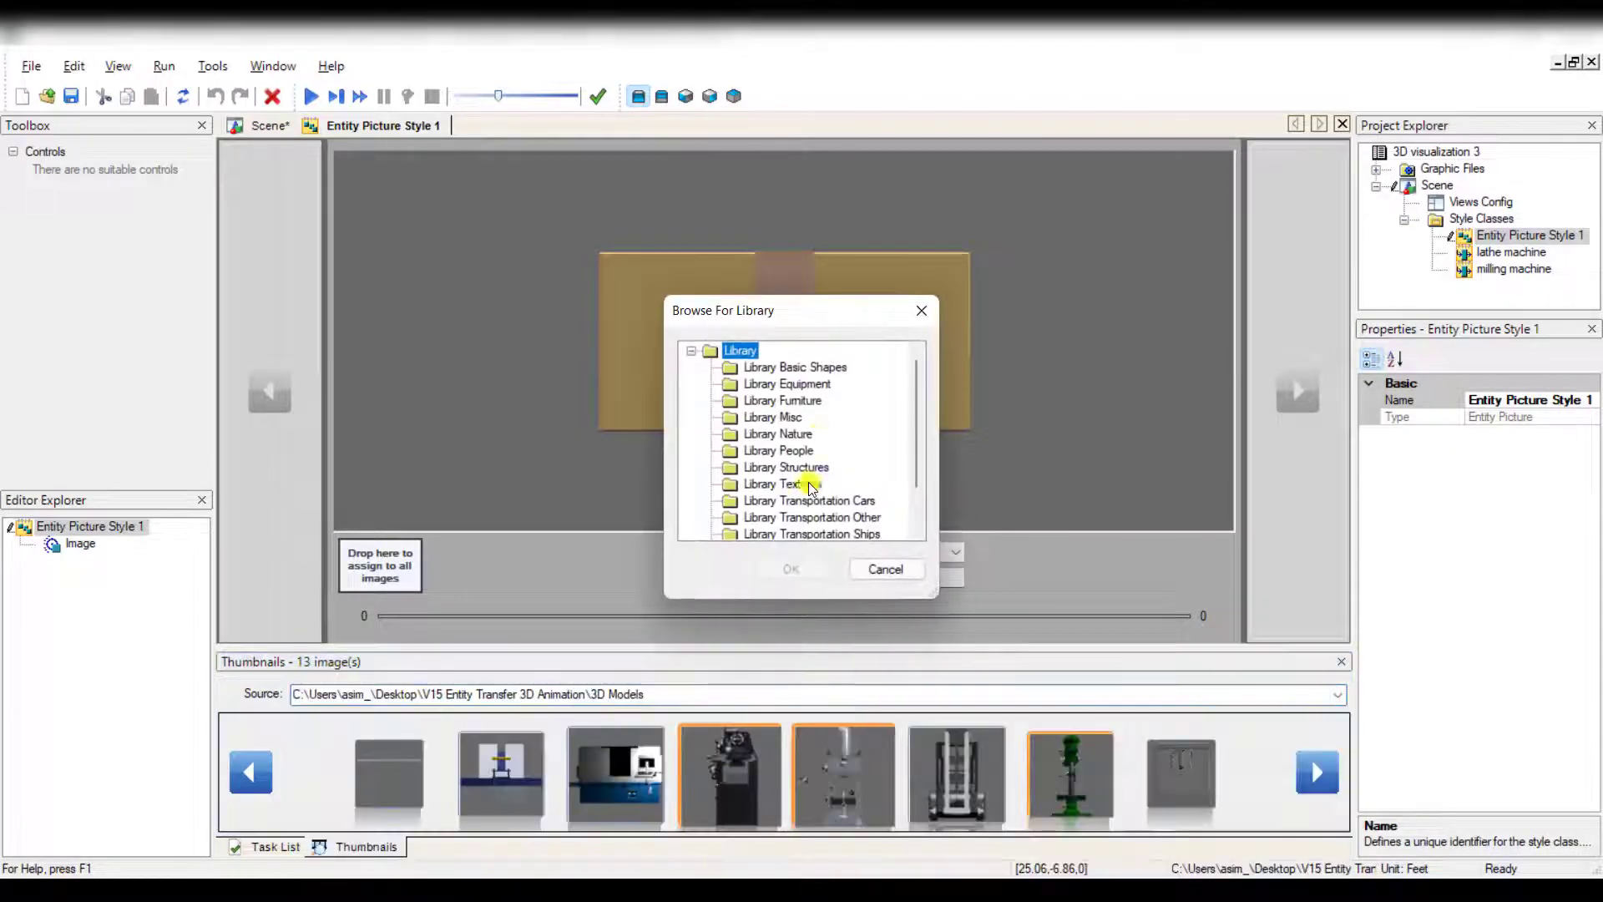
{"action": "left_click", "coordinate": [834, 368]}
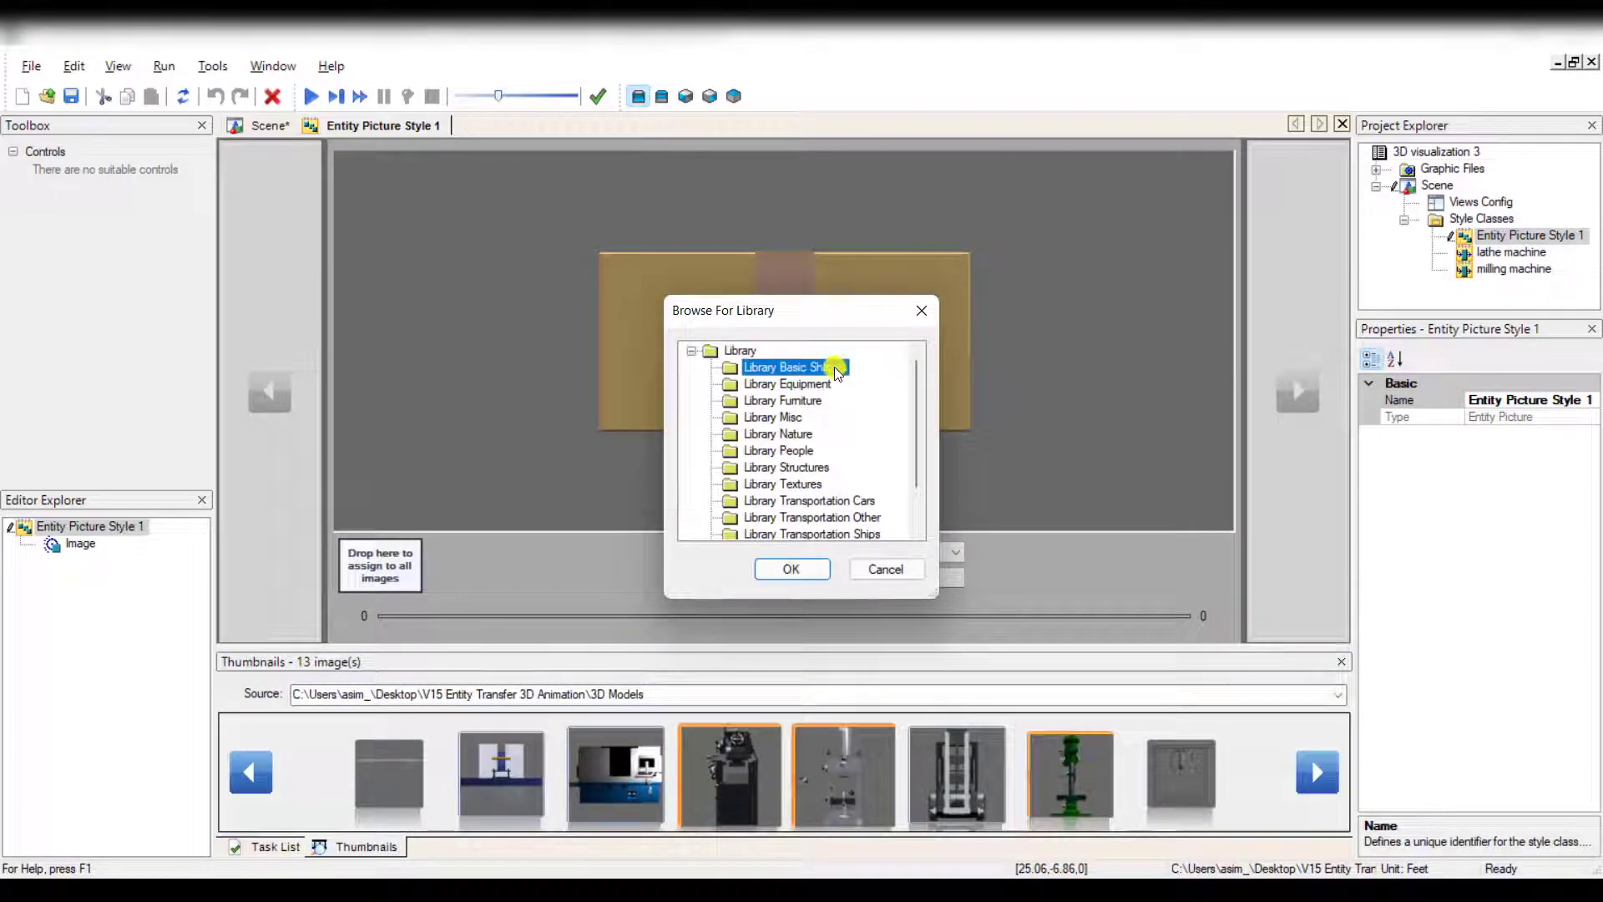
Assign the box bark 1 model from Library Basic Shapes to the entity picture style and rename the style part a.
{"action": "left_click", "coordinate": [789, 568]}
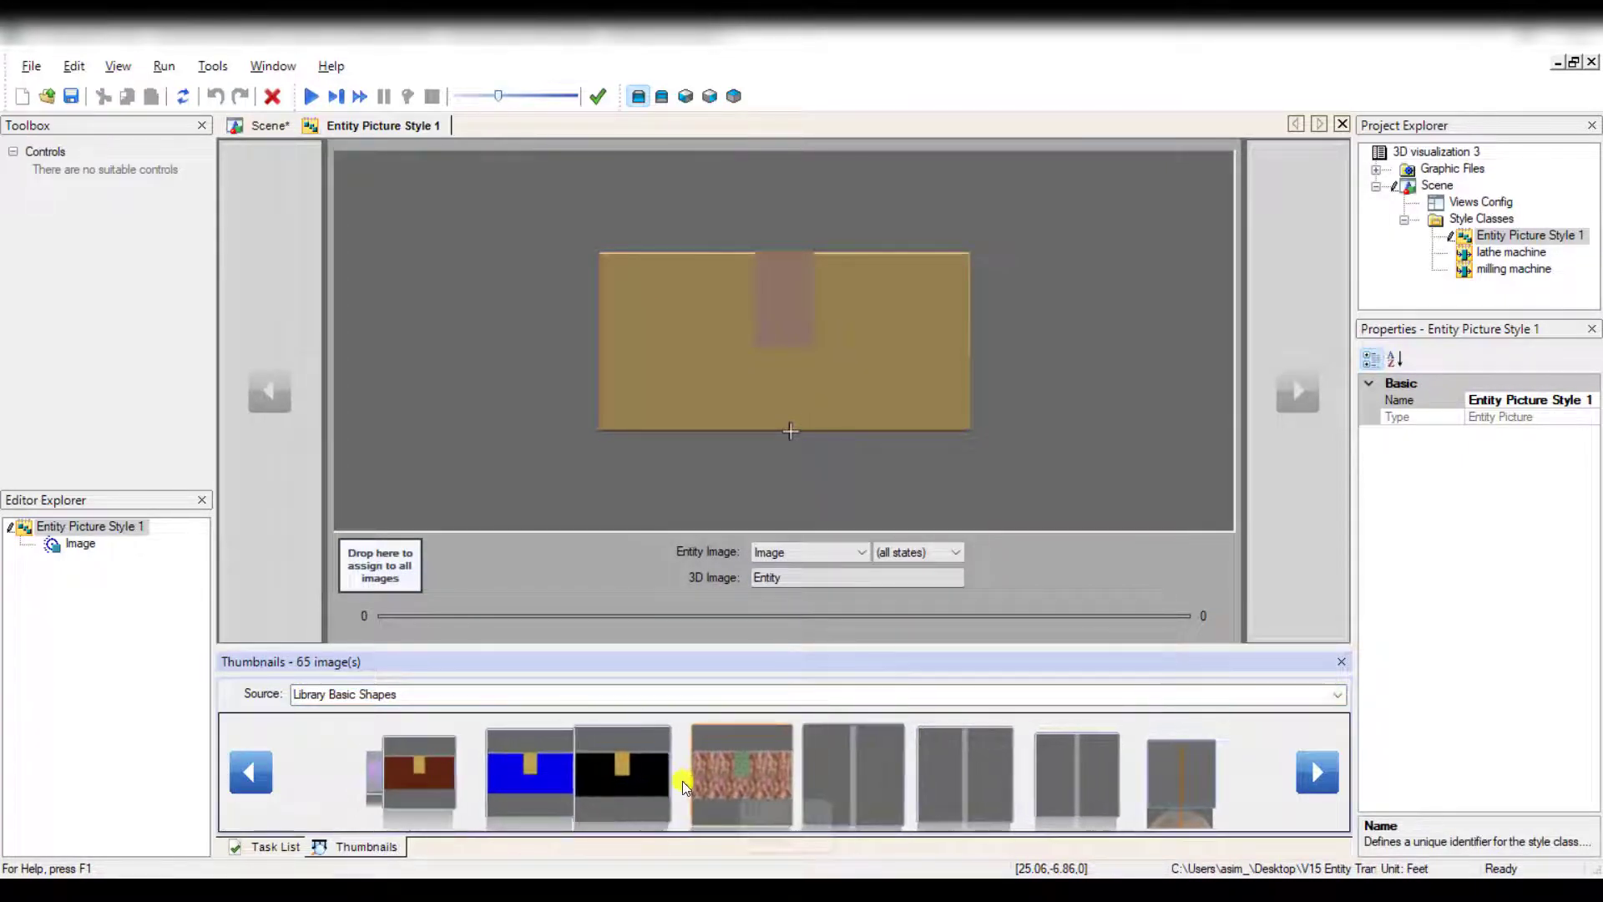
{"action": "left_click_drag", "start_coordinate": [694, 777], "coordinate": [794, 393]}
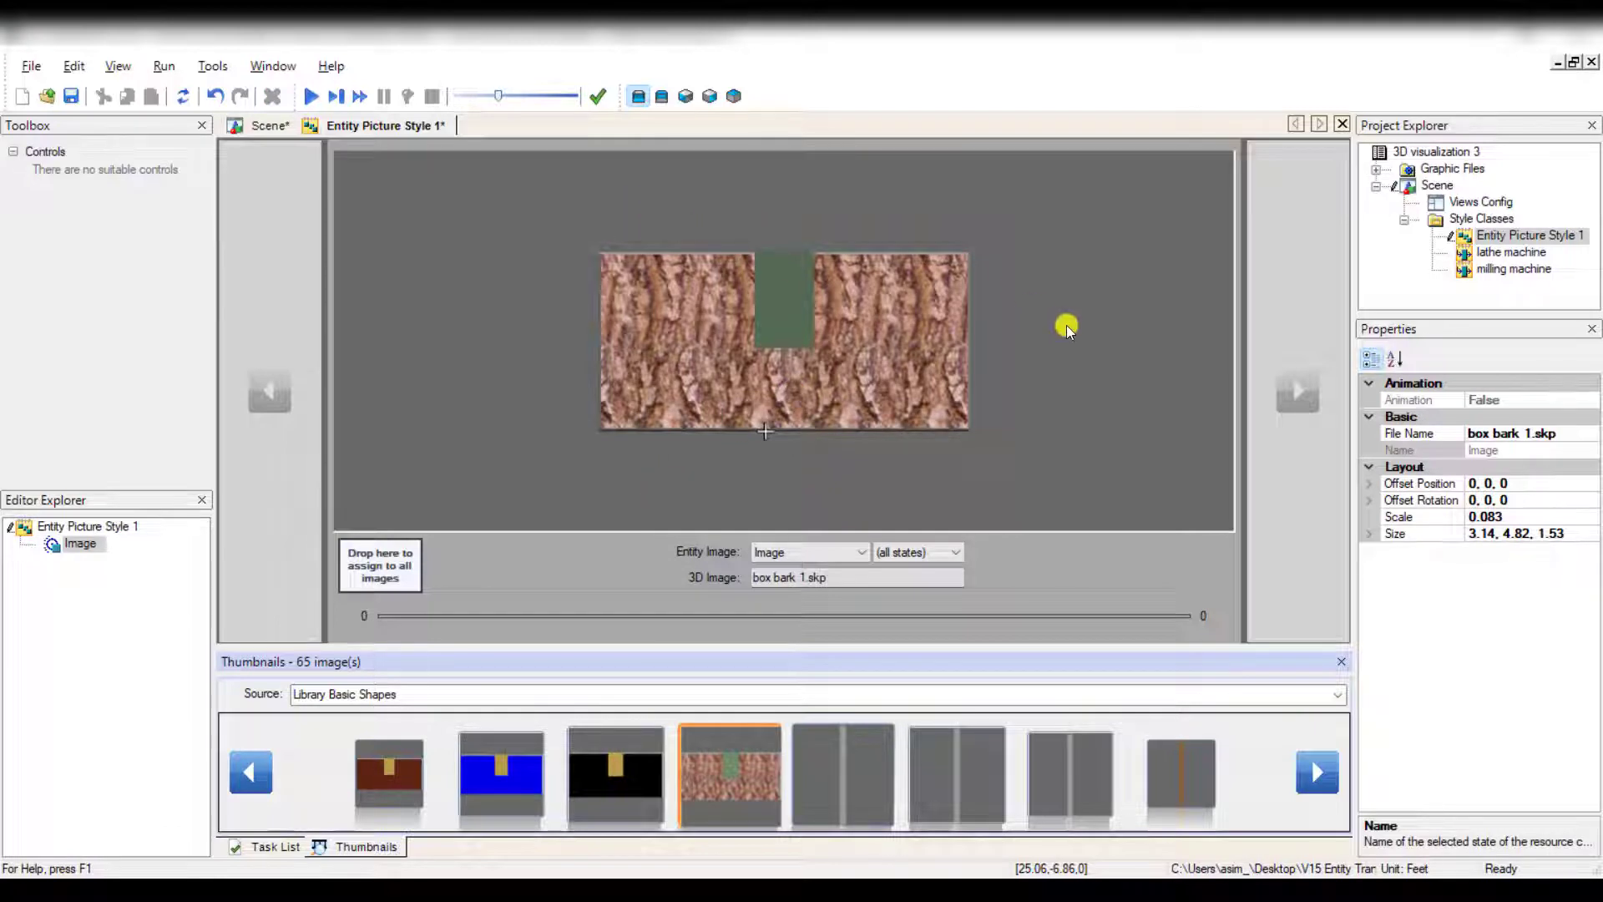
{"action": "right_click", "coordinate": [1536, 237]}
{"action": "left_click", "coordinate": [1539, 278]}
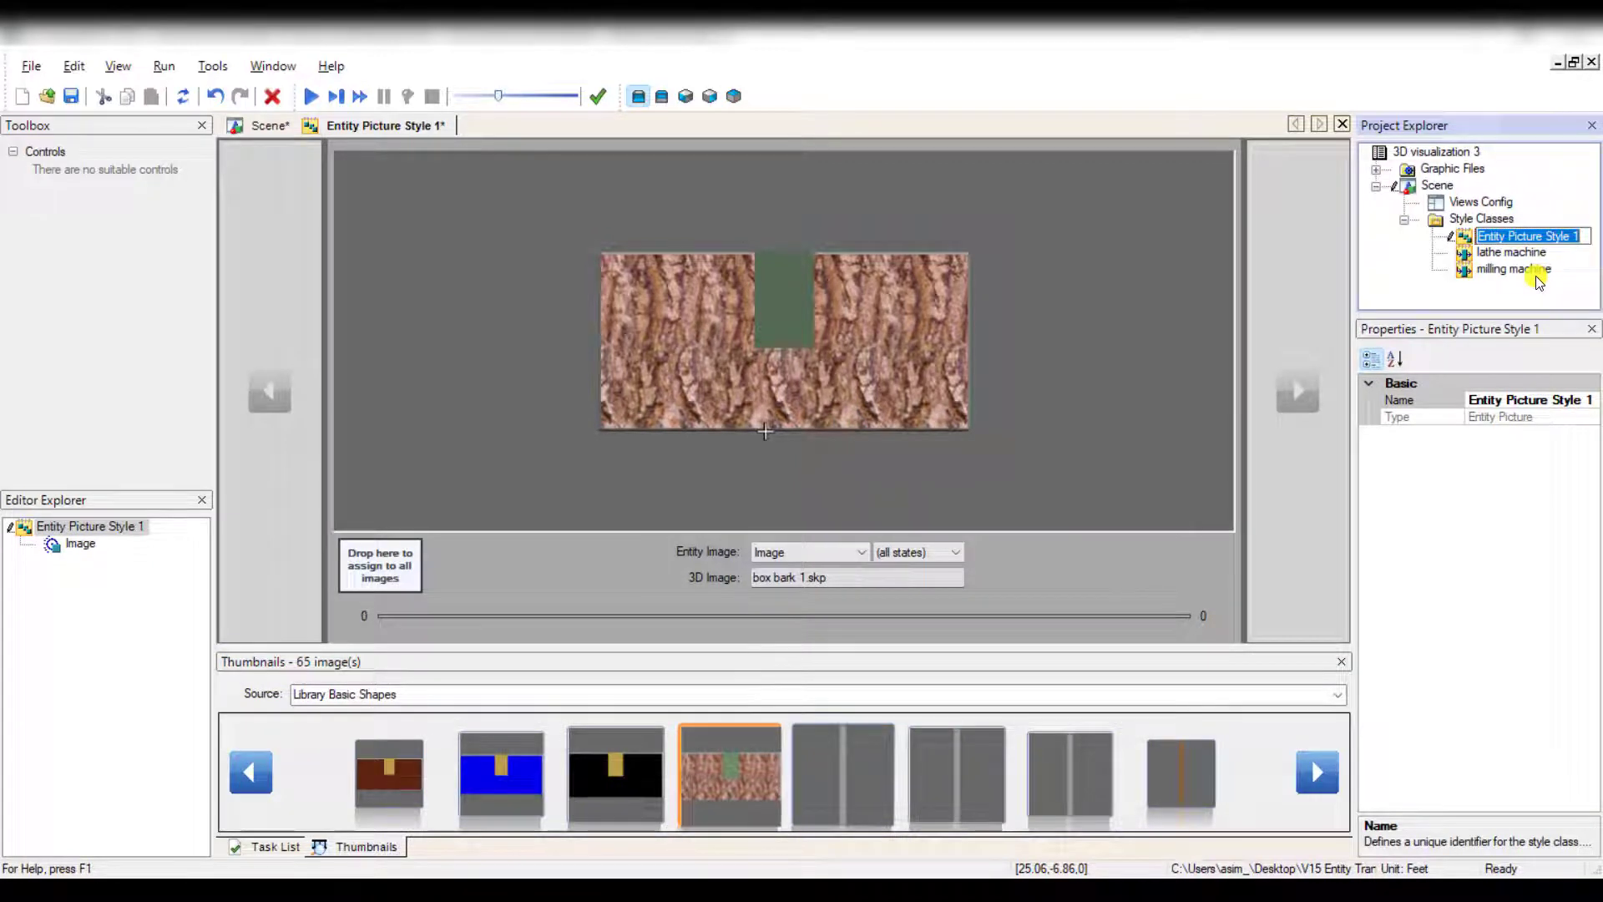
{"action": "type", "text": "par"}
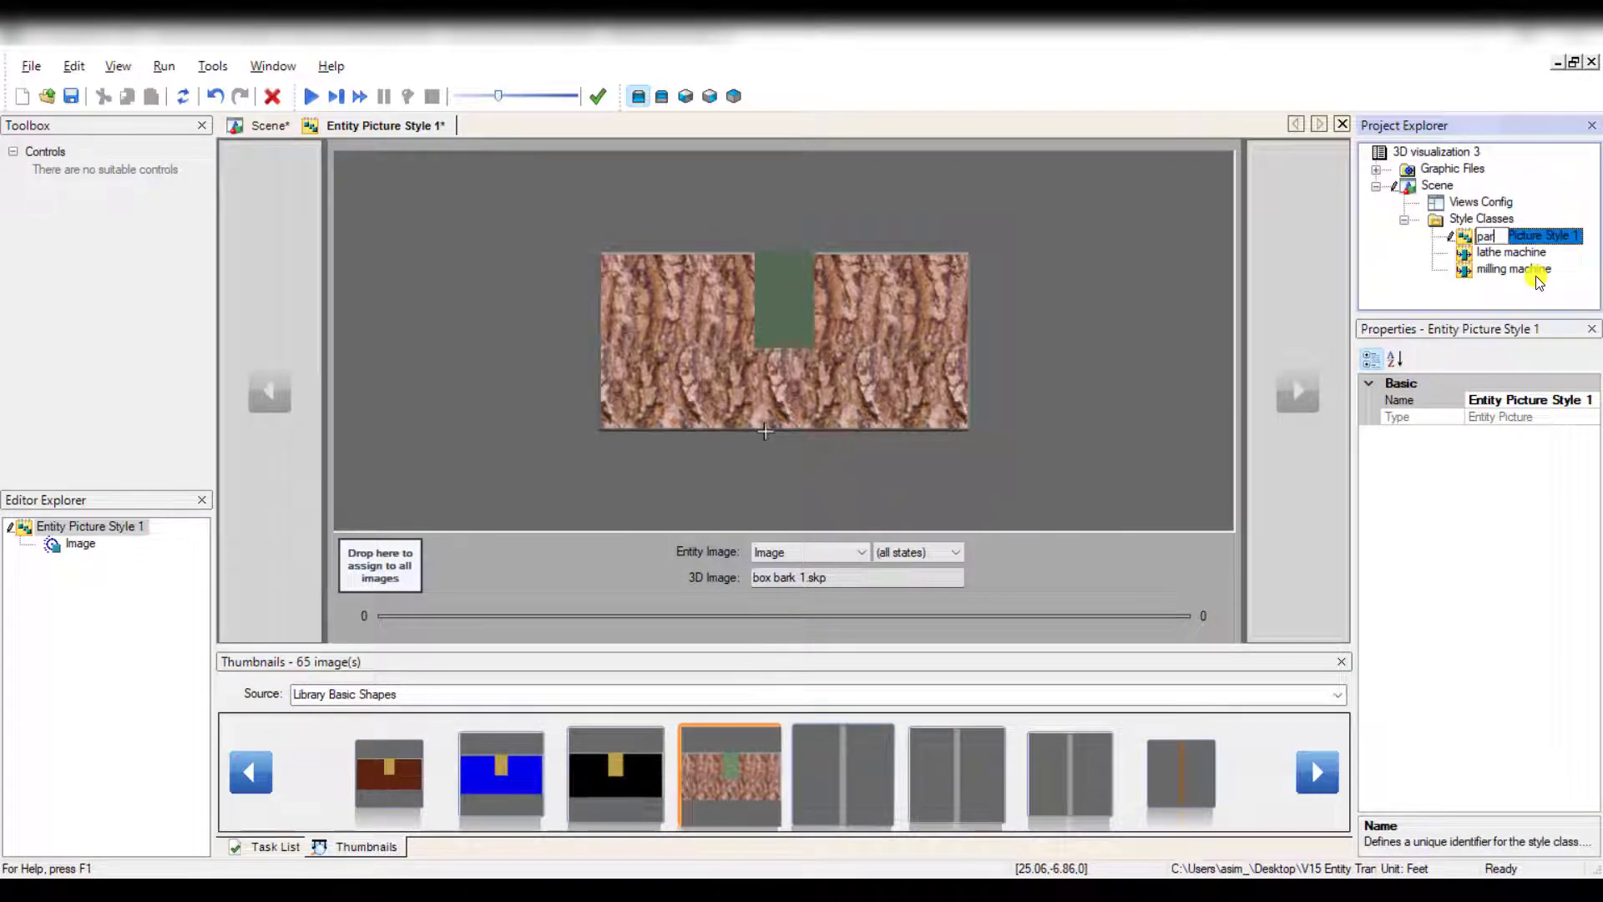
{"action": "type", "text": "t a"}
{"action": "key", "text": "Return"}
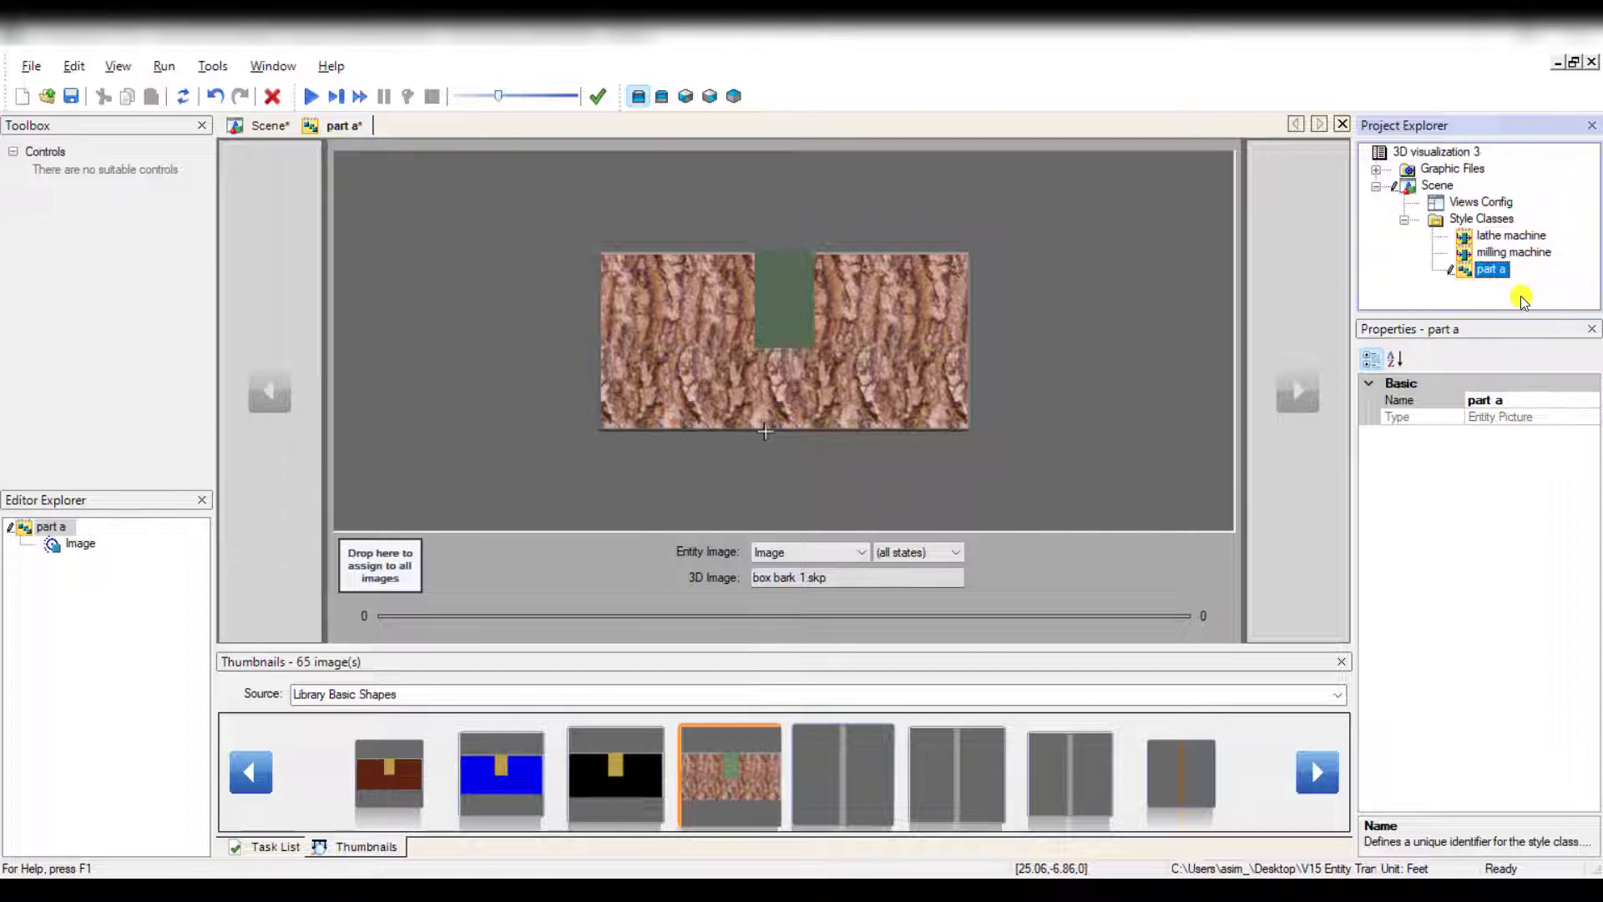
{"action": "left_click", "coordinate": [1547, 640]}
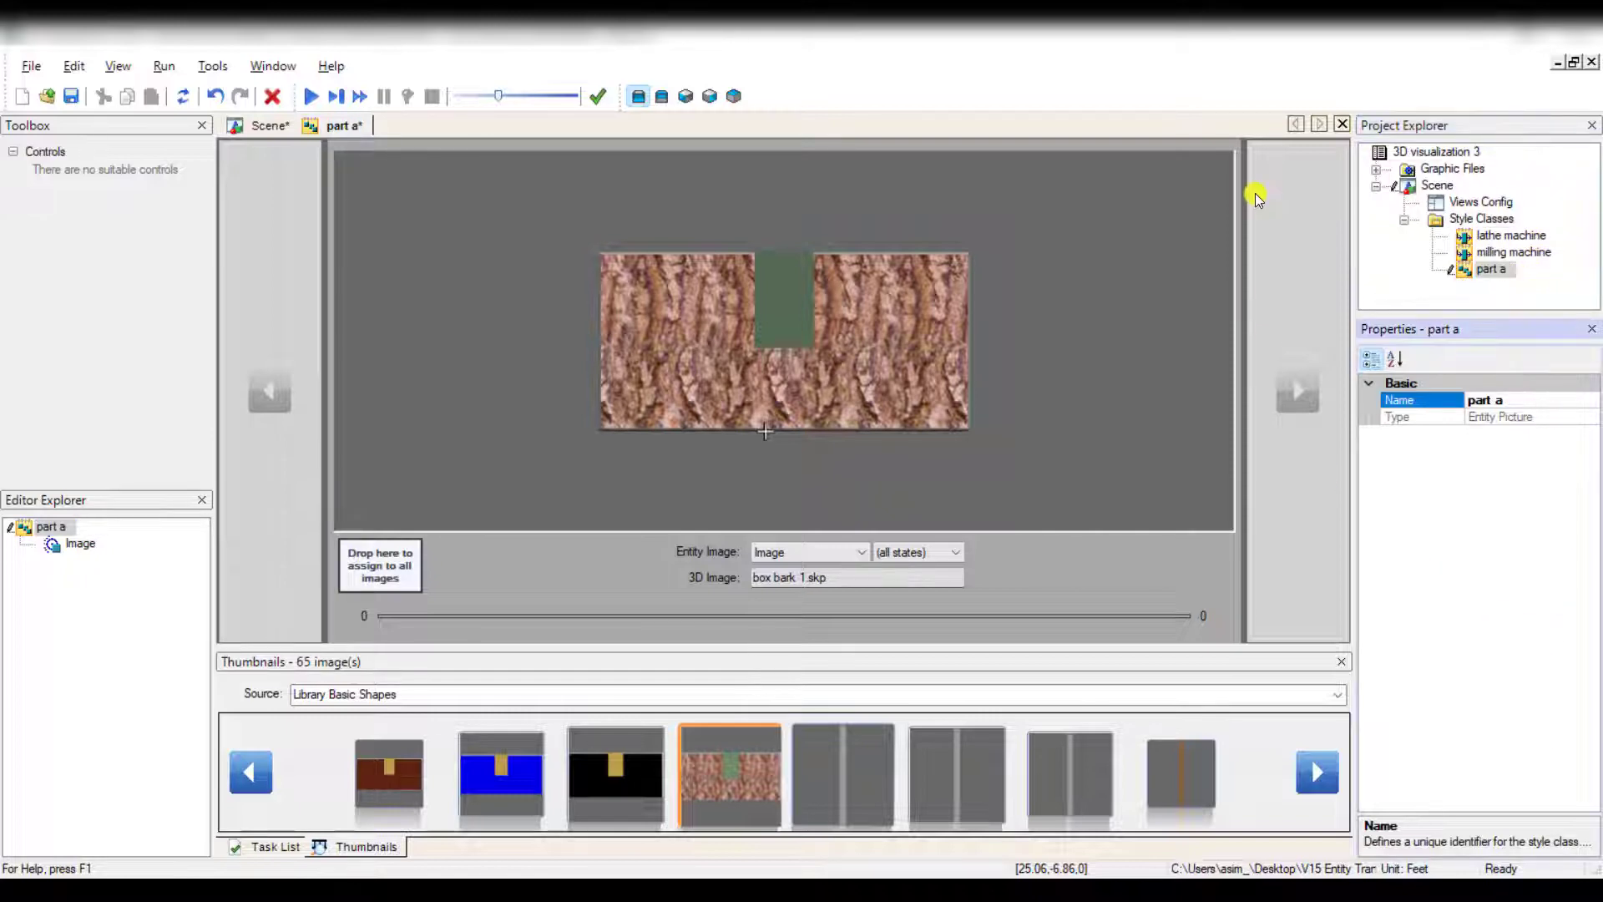
{"action": "left_click", "coordinate": [1342, 125]}
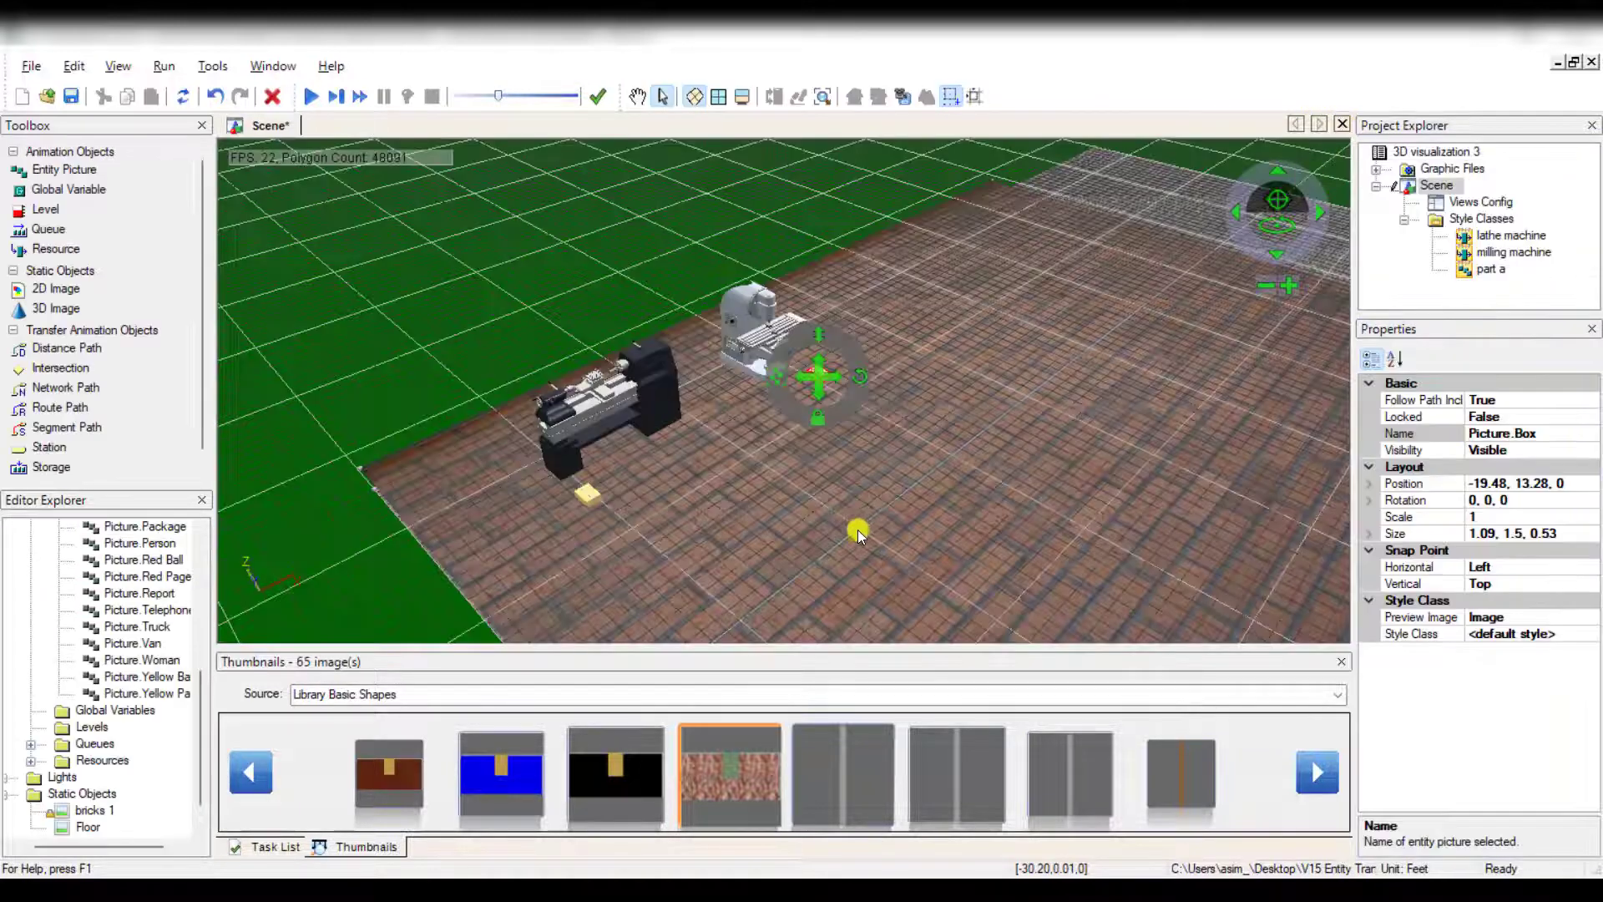
Insert another entity picture style class, name it part b, and assign the box brown 1 model as its image.
{"action": "left_click", "coordinate": [797, 507]}
{"action": "left_click", "coordinate": [1482, 219]}
{"action": "right_click", "coordinate": [1482, 219]}
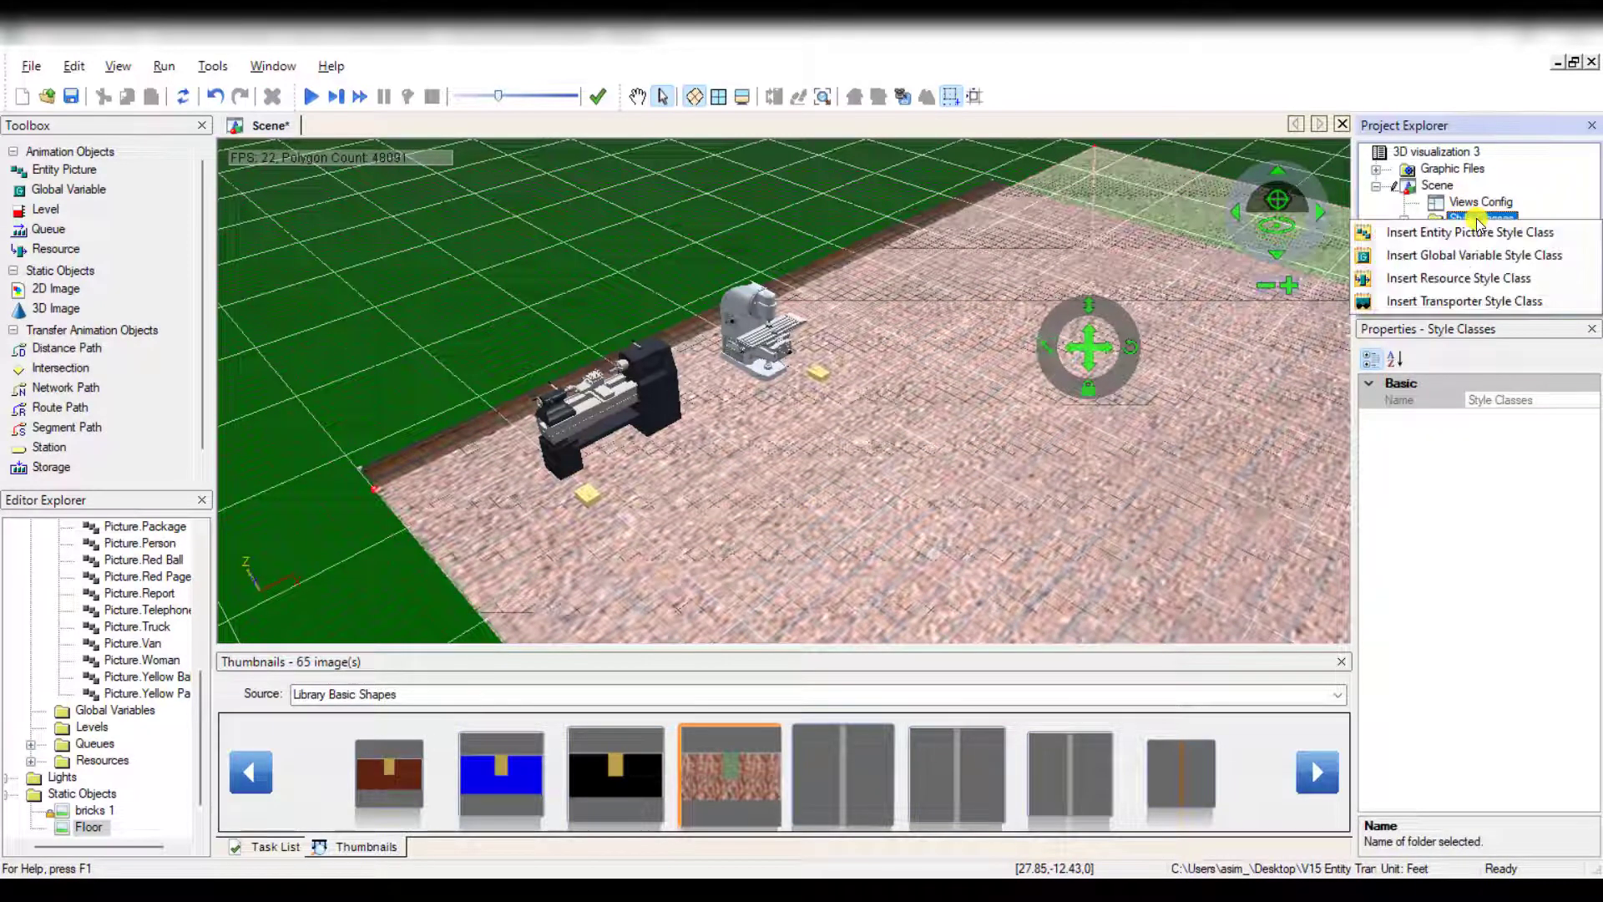
{"action": "left_click", "coordinate": [1480, 233]}
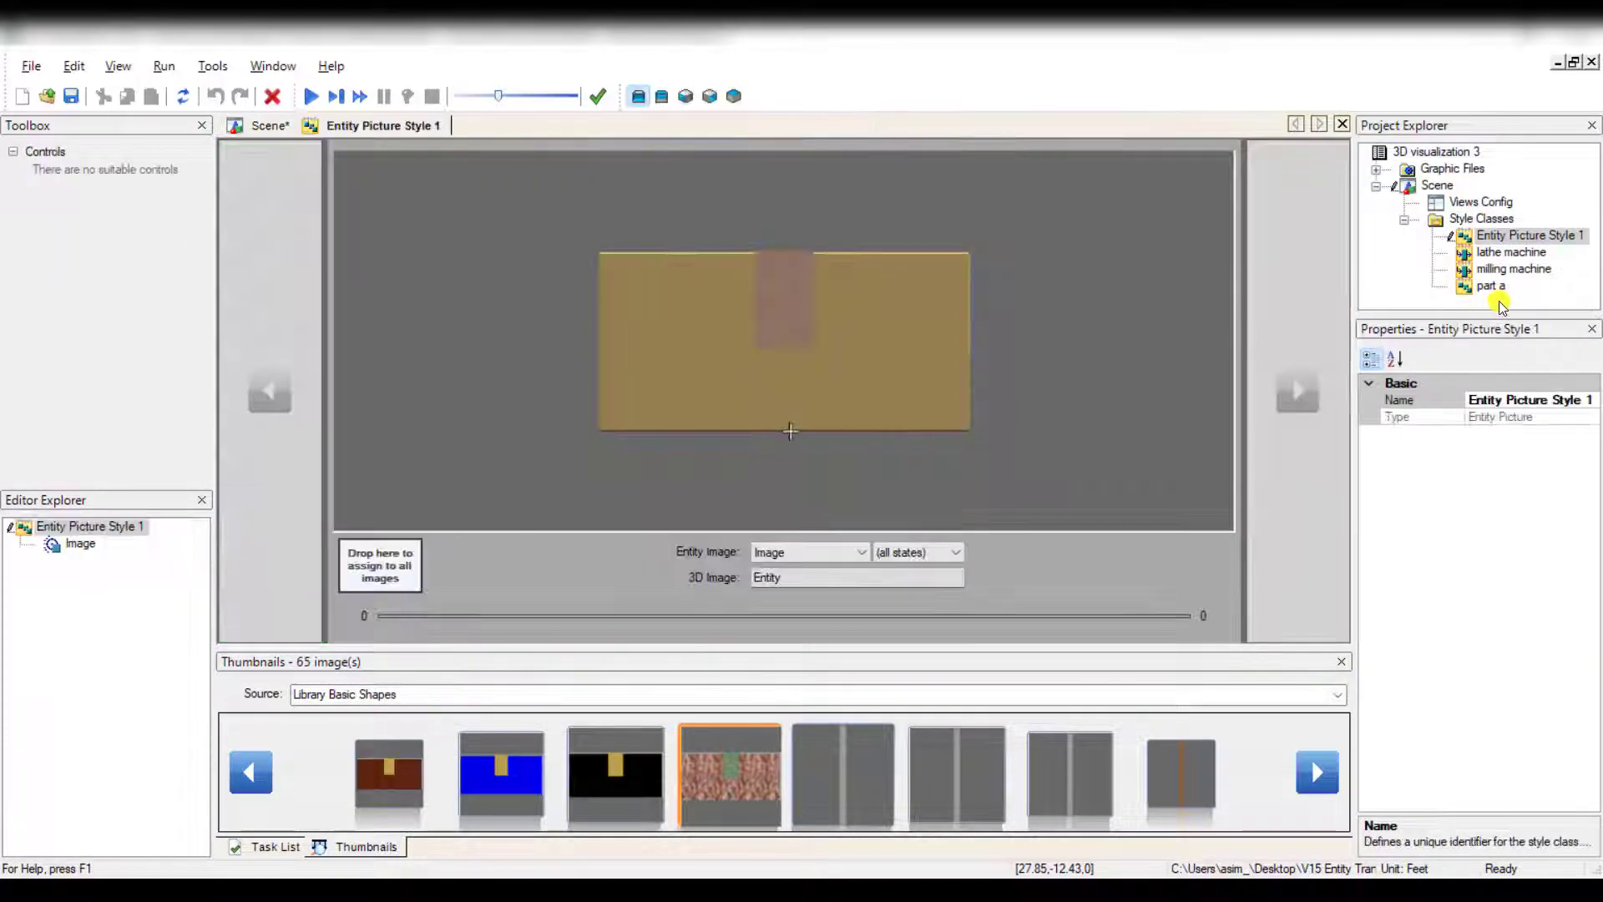
{"action": "left_click", "coordinate": [1558, 401]}
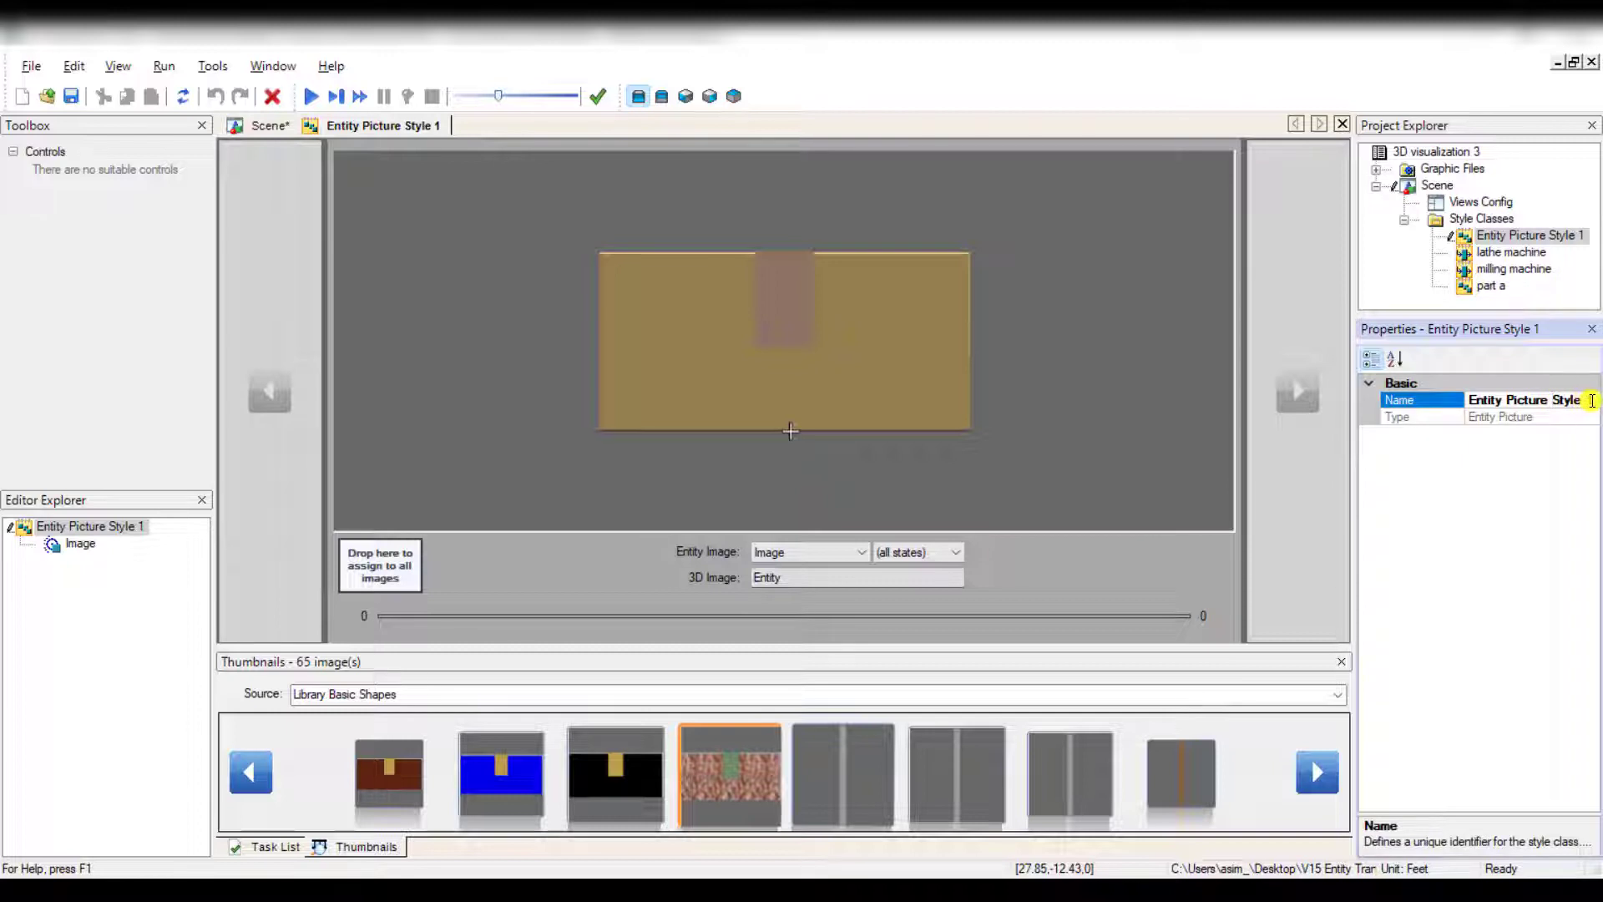
{"action": "left_click_drag", "start_coordinate": [1592, 401], "coordinate": [1461, 399]}
{"action": "type", "text": "part b"}
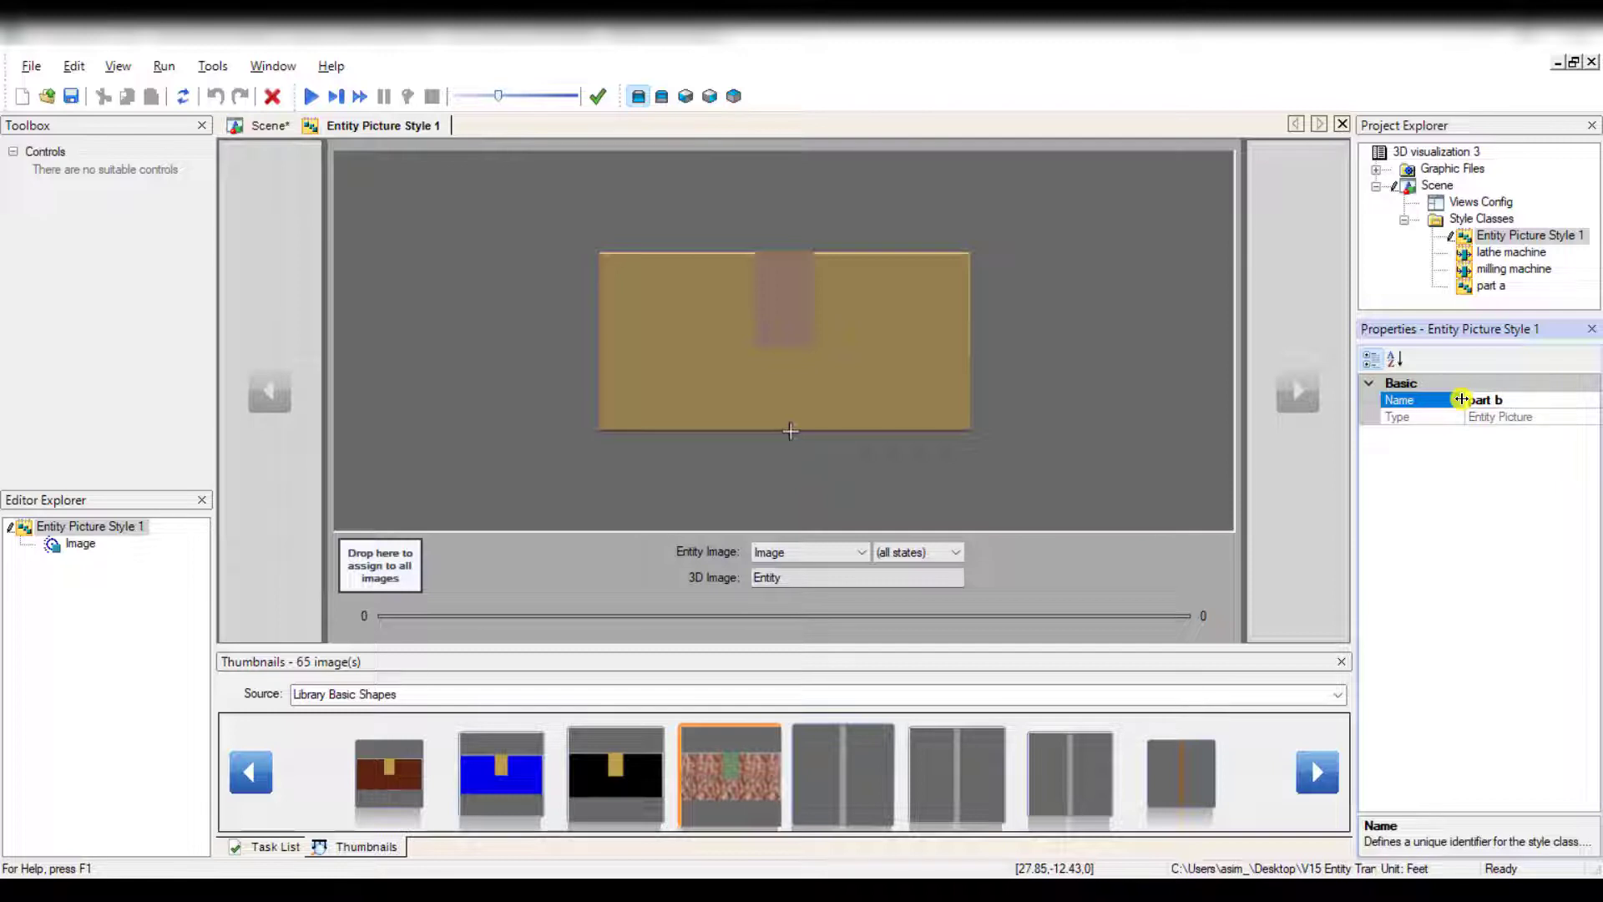
{"action": "key", "text": "Return"}
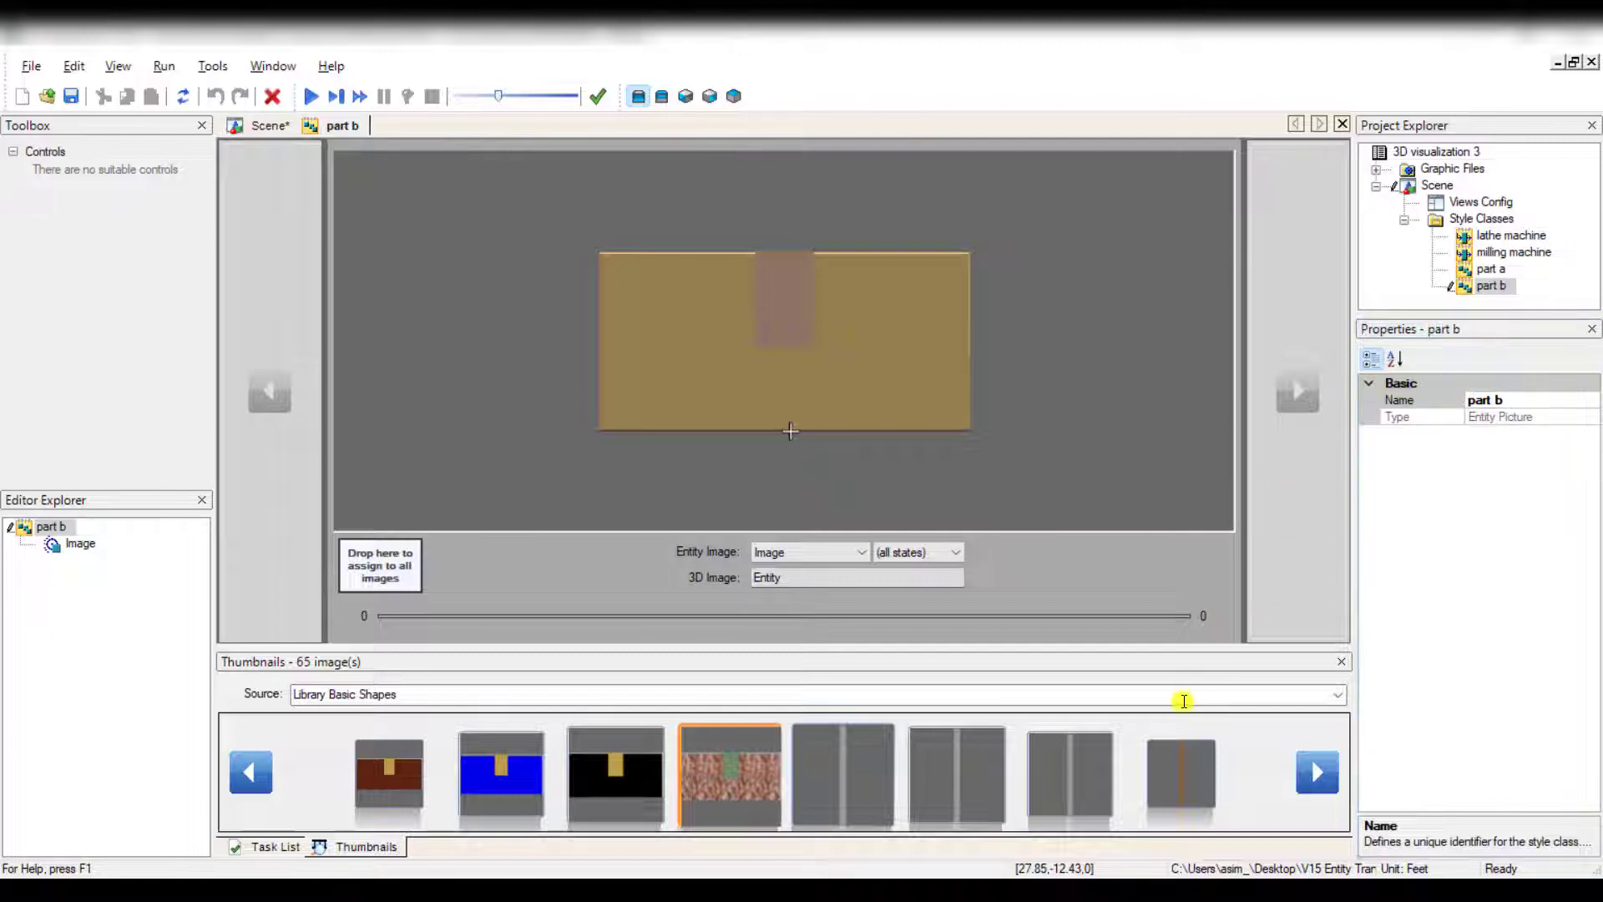
{"action": "left_click_drag", "start_coordinate": [407, 793], "coordinate": [660, 517]}
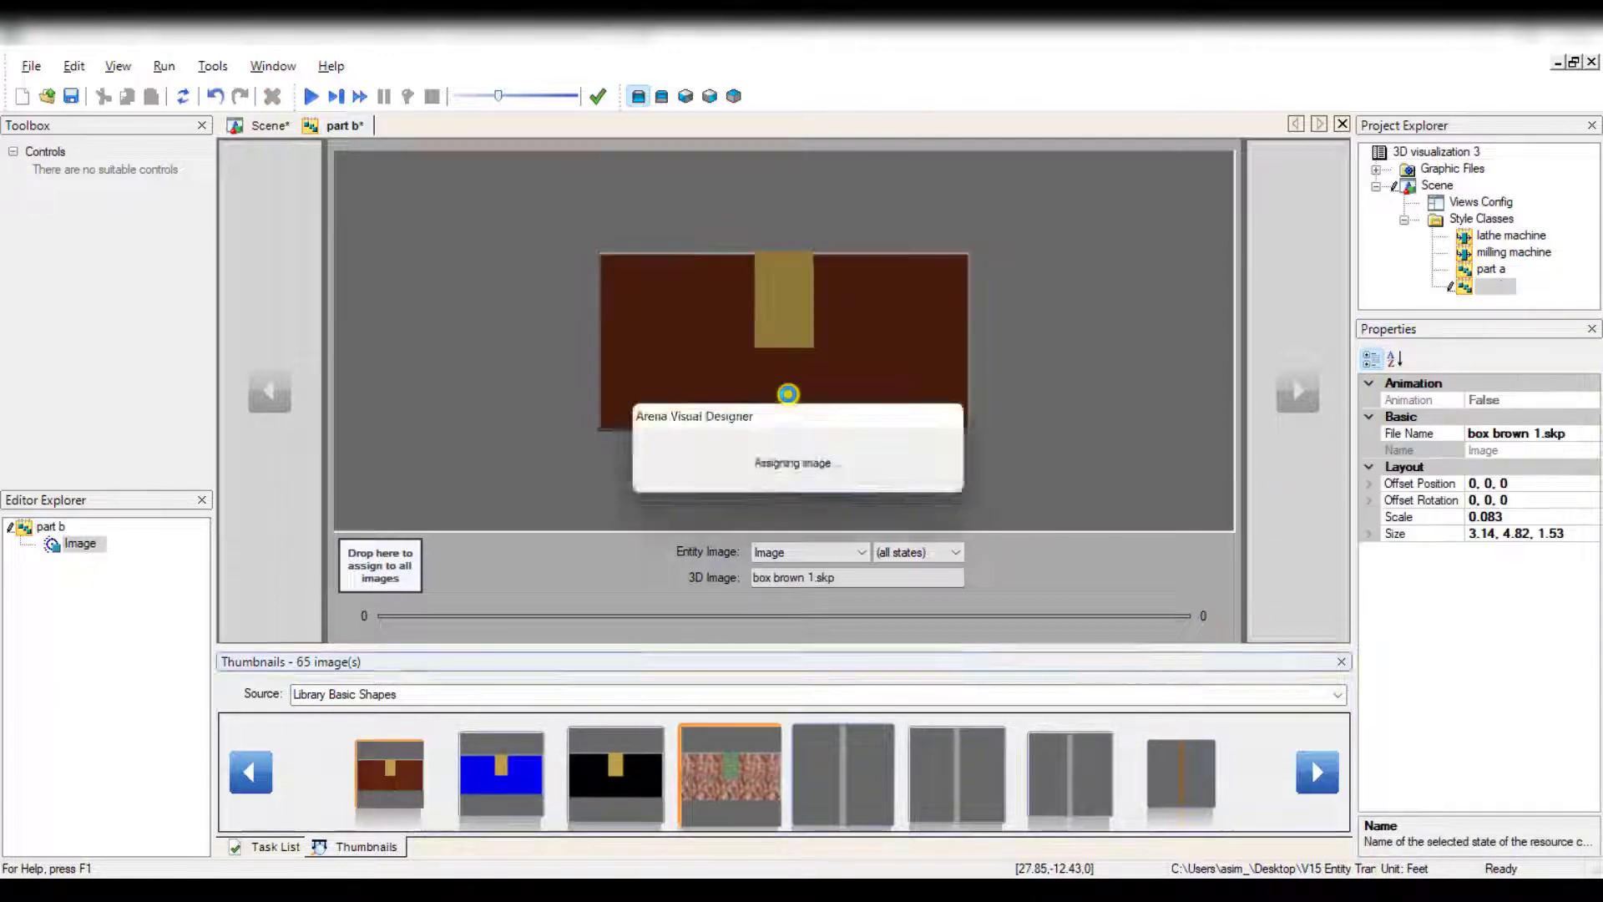
{"action": "left_click", "coordinate": [1343, 125]}
Apply style class part a to Picture.Box, scale it to about 0.7 and rotate it to about 276 degrees.
{"action": "left_click", "coordinate": [822, 375]}
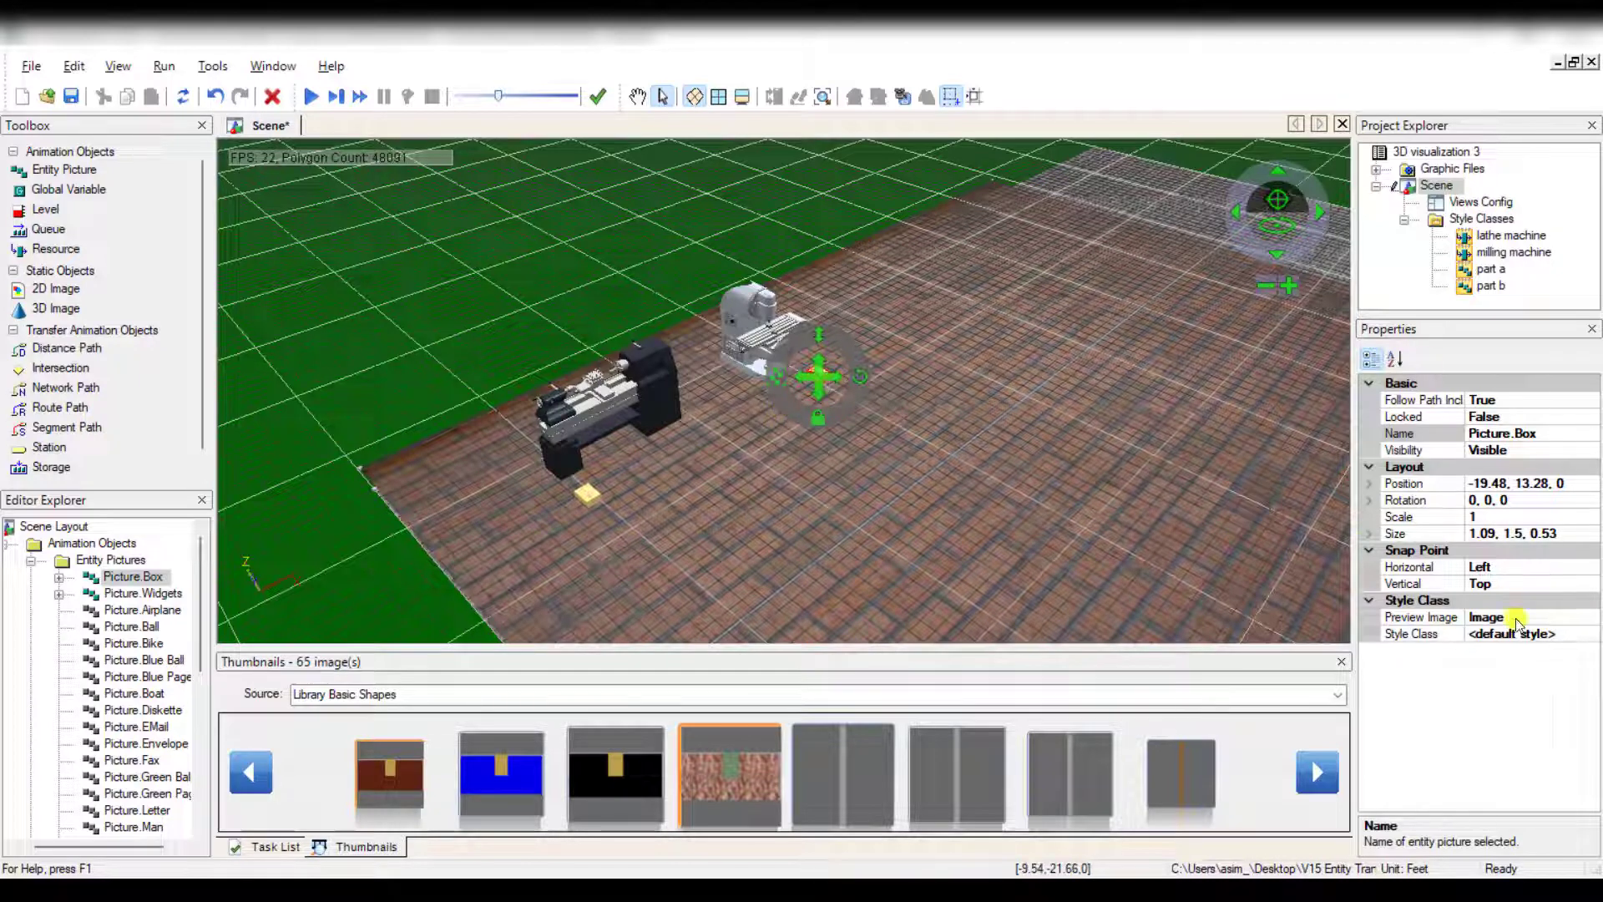
{"action": "left_click", "coordinate": [1571, 639]}
{"action": "left_click", "coordinate": [1588, 636]}
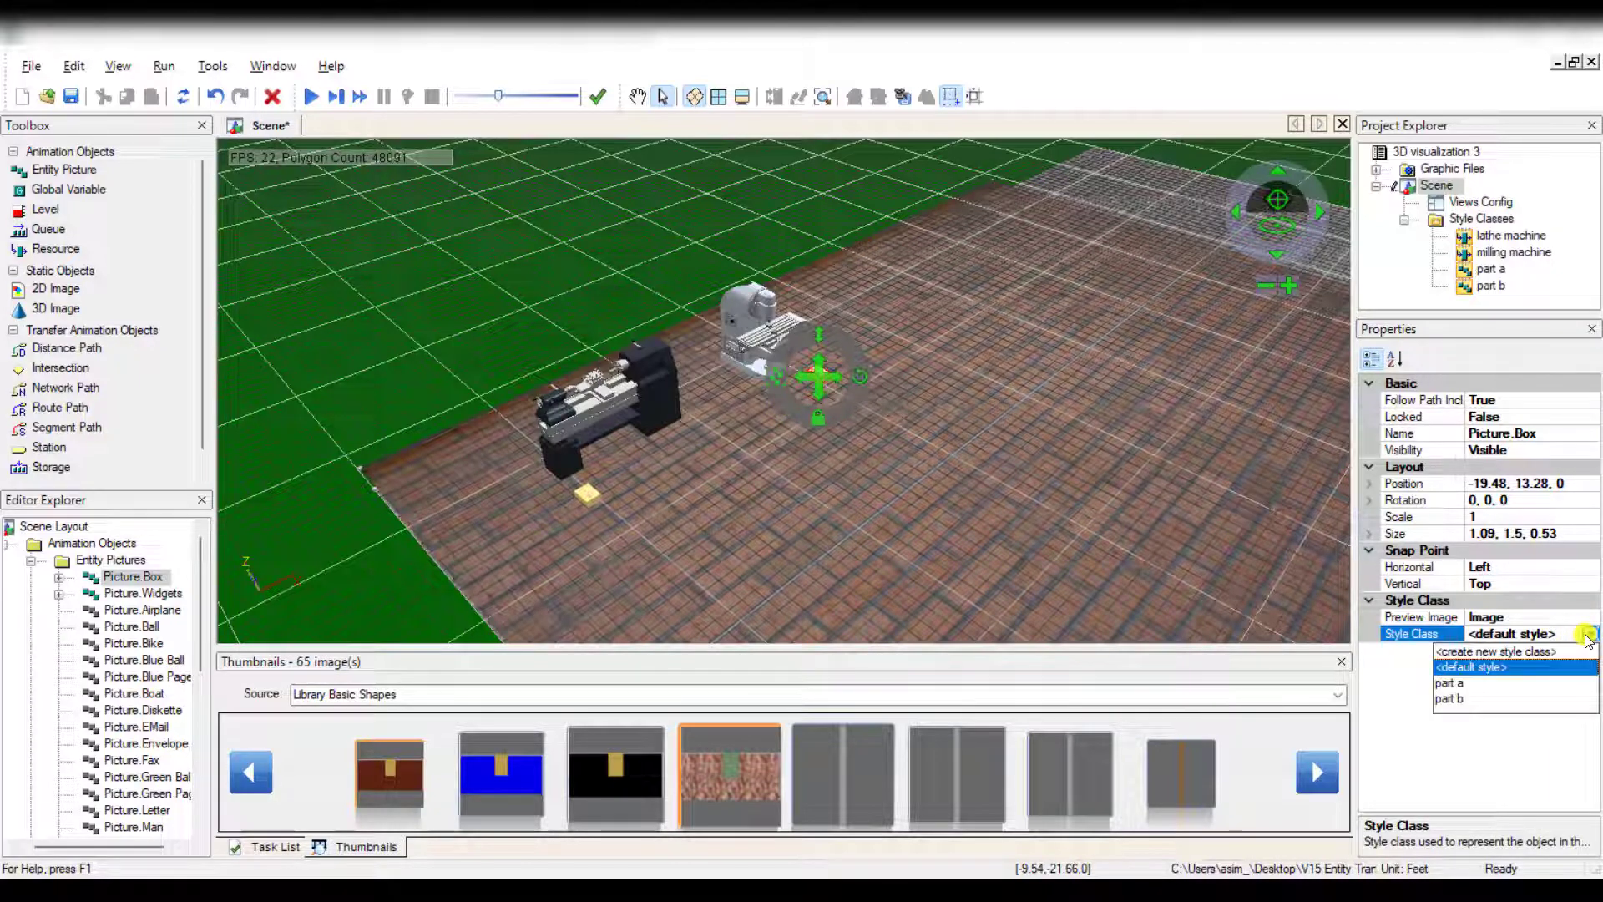
{"action": "left_click", "coordinate": [1482, 683]}
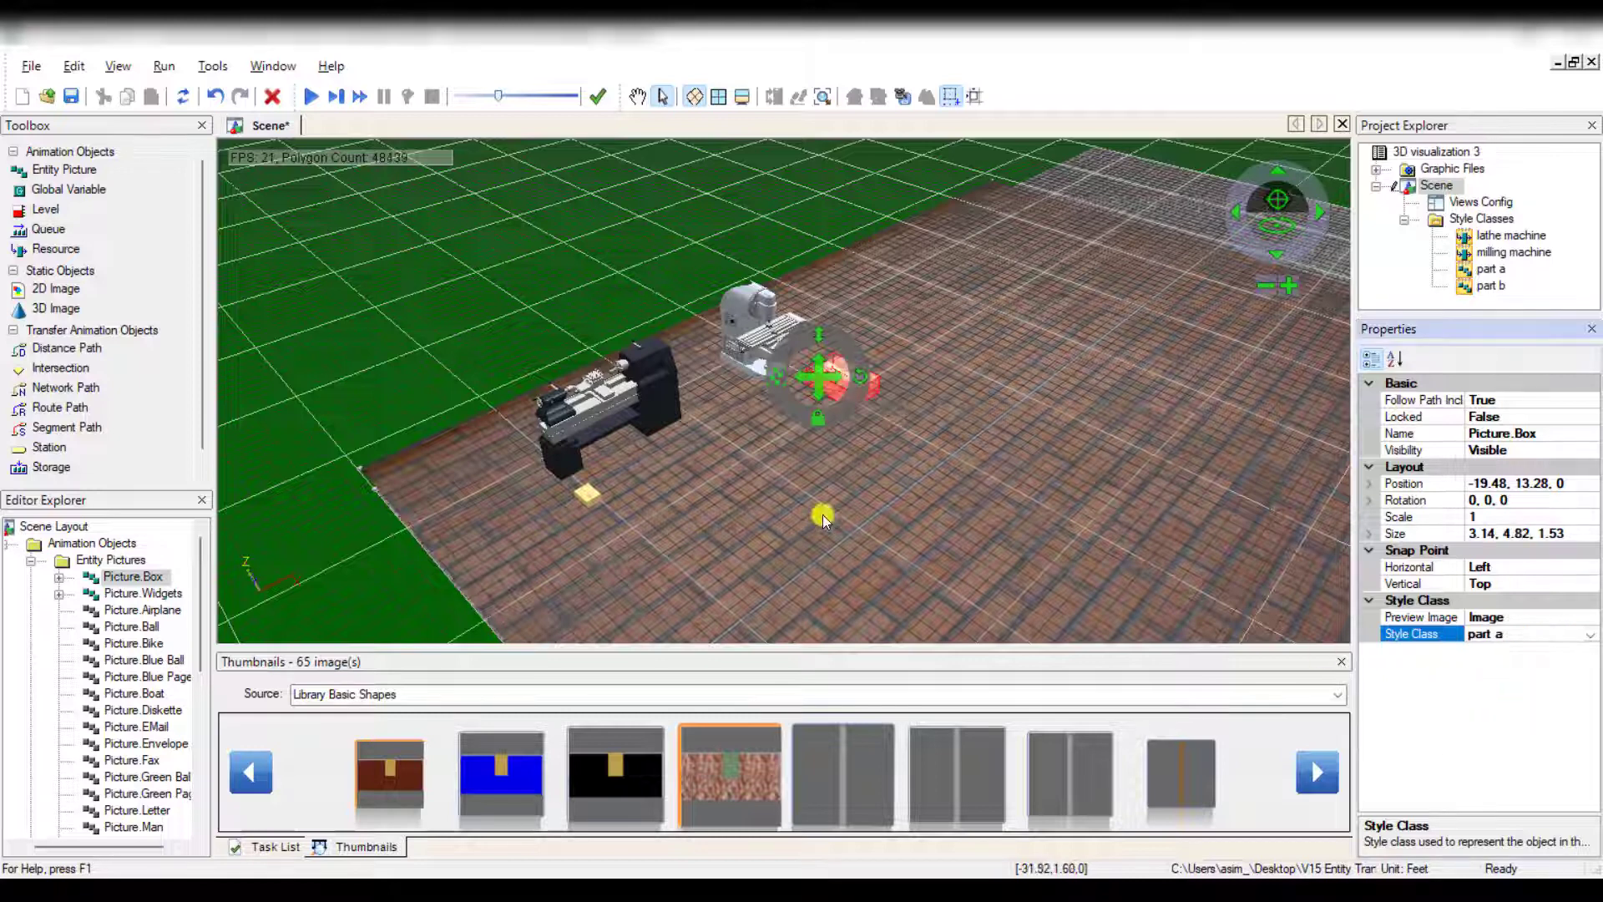
{"action": "left_click_drag", "start_coordinate": [781, 379], "coordinate": [825, 330]}
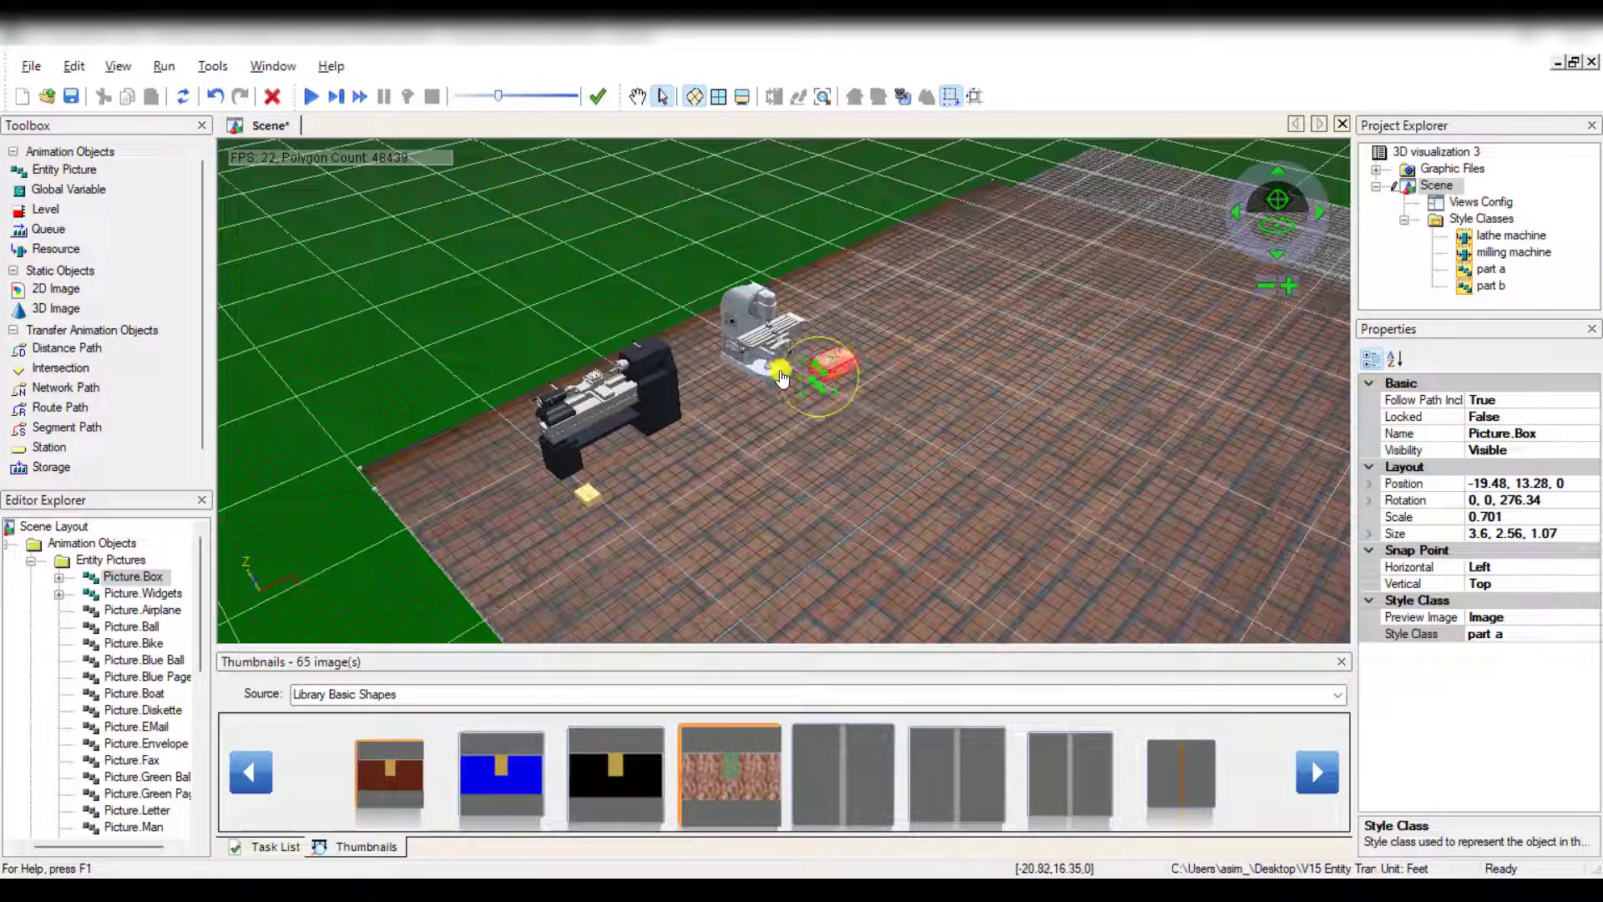
{"action": "left_click", "coordinate": [764, 462]}
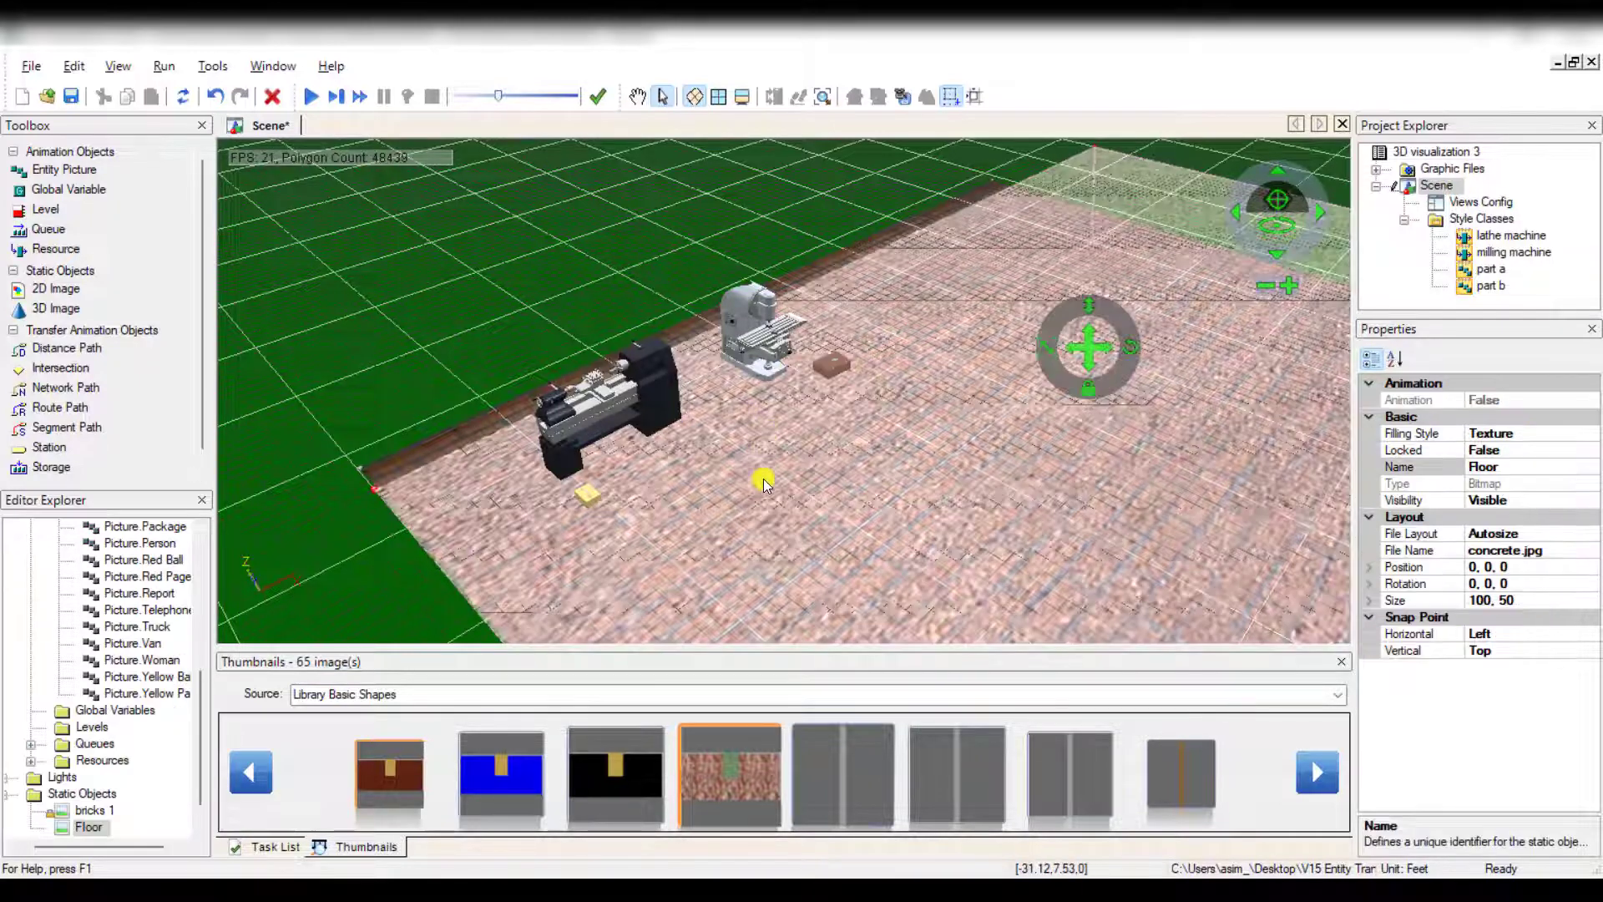
Apply style class part b to Picture.Widgets, scale it to about 0.4, rotate it to about 268 degrees and shift it beside the lathe.
{"action": "left_click", "coordinate": [590, 496]}
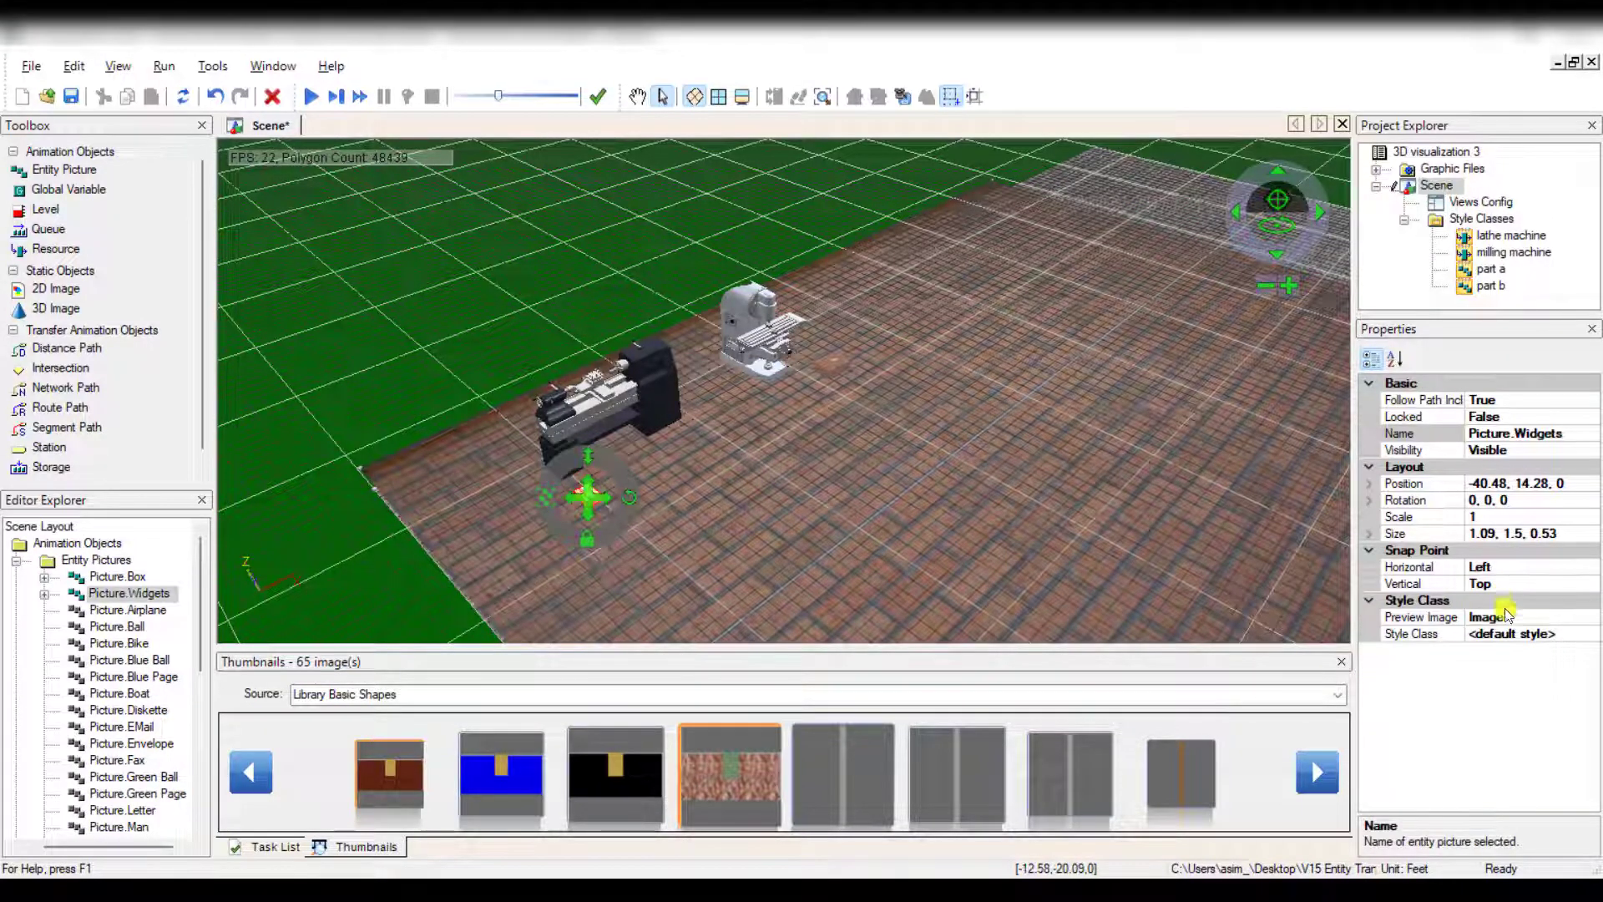
{"action": "left_click", "coordinate": [1543, 634]}
{"action": "left_click", "coordinate": [1590, 635]}
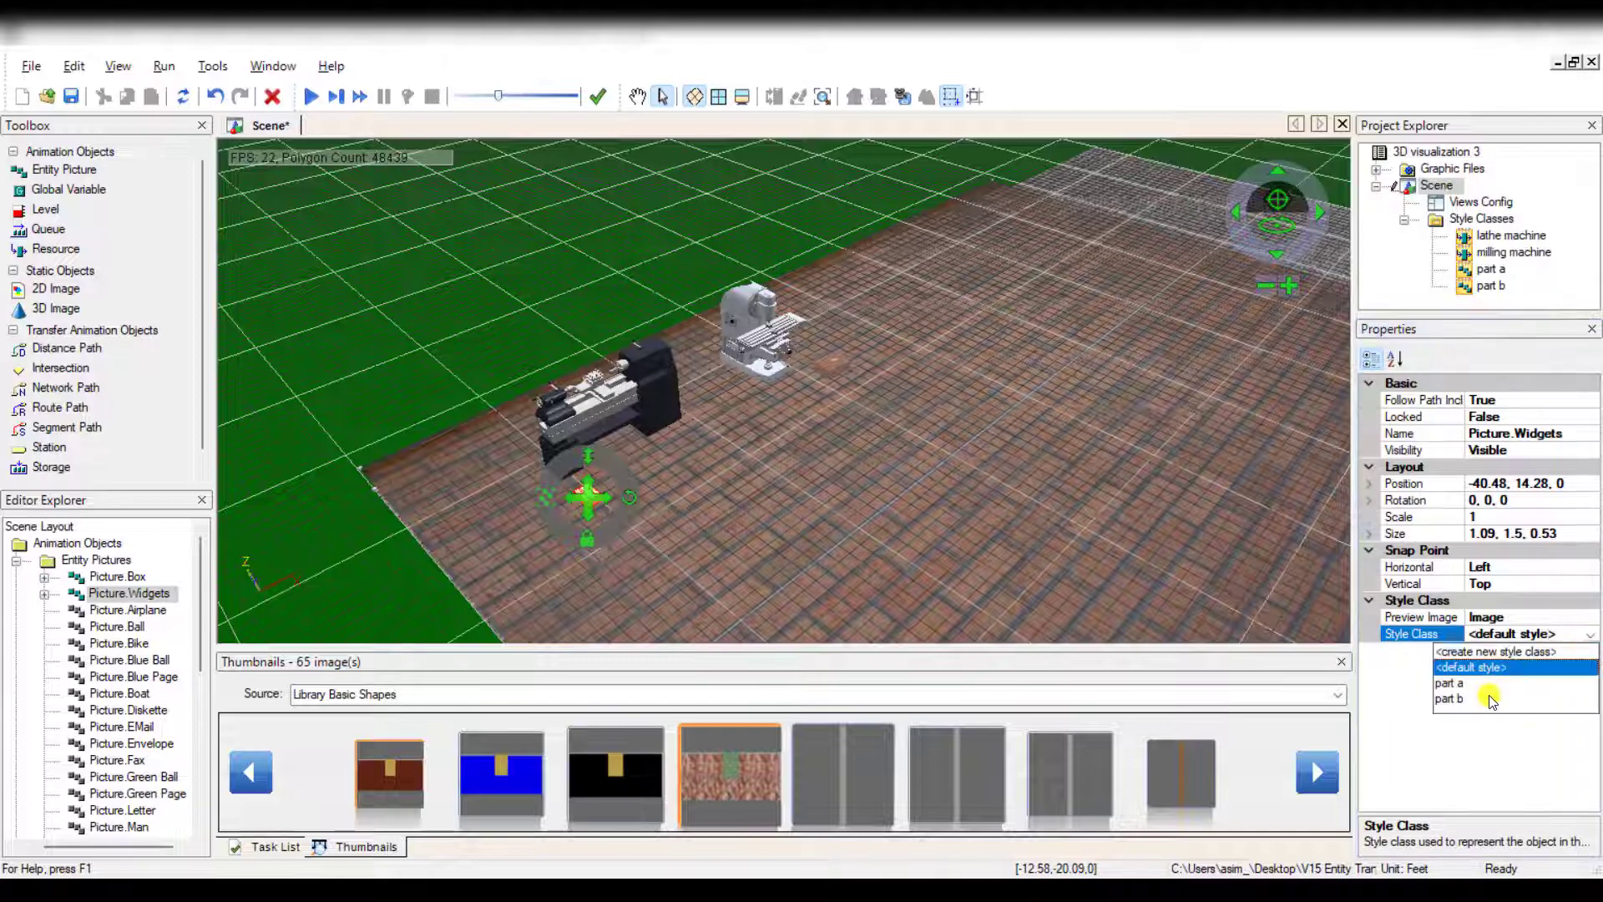
{"action": "left_click", "coordinate": [1450, 699]}
{"action": "left_click_drag", "start_coordinate": [637, 508], "coordinate": [587, 443]}
{"action": "left_click_drag", "start_coordinate": [548, 498], "coordinate": [575, 523]}
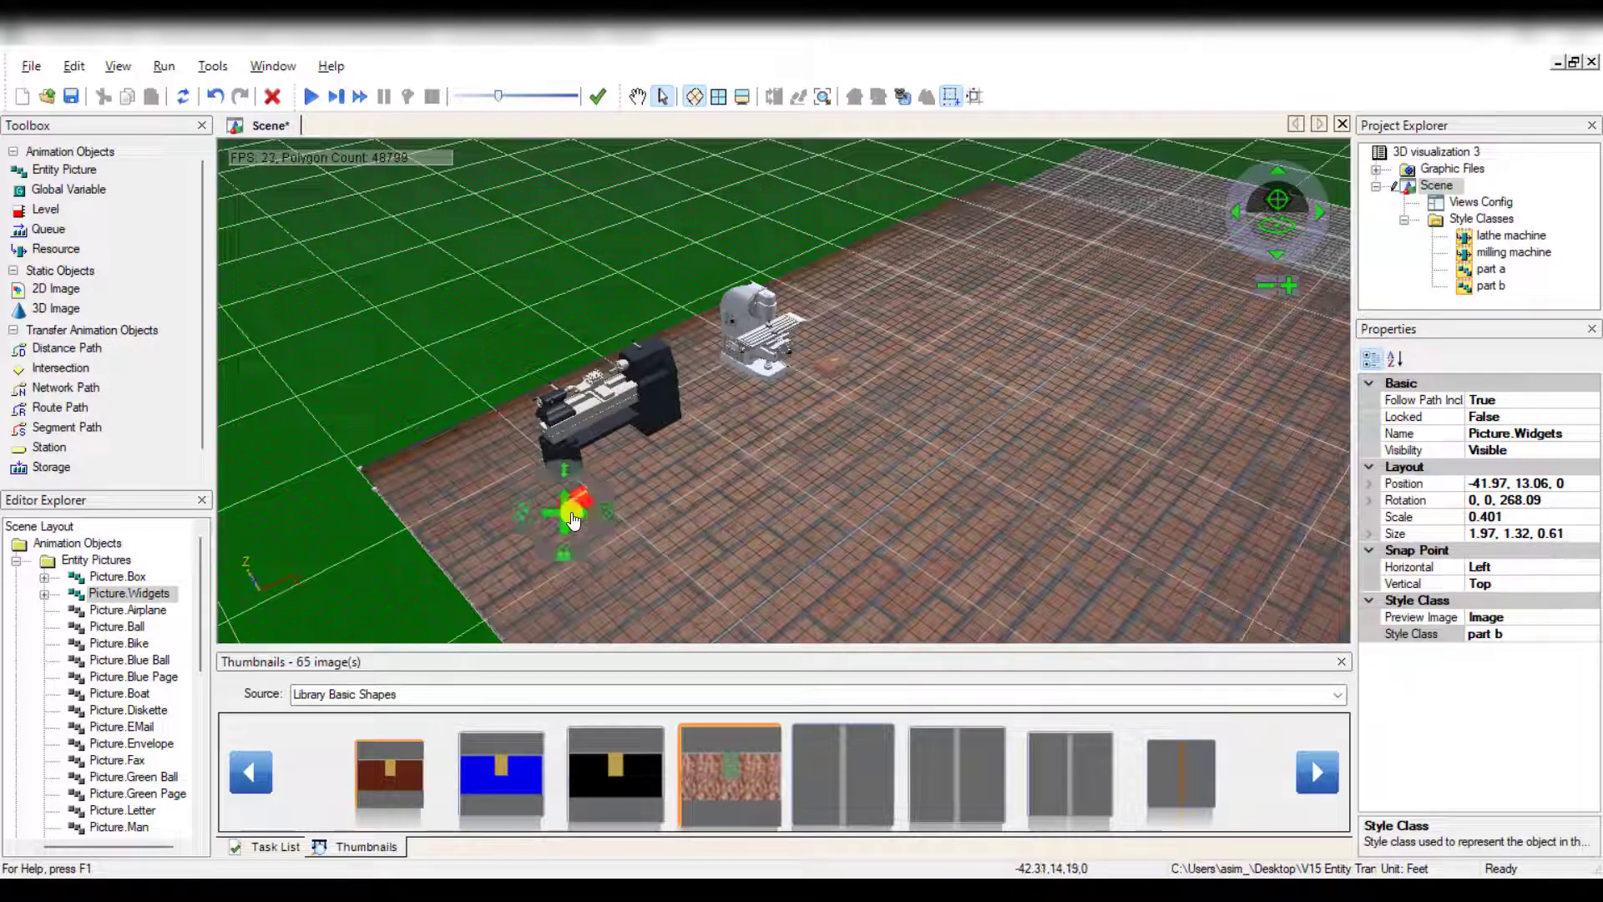
{"action": "left_click", "coordinate": [677, 503]}
Shrink Picture.Box to a scale of about 0.48 and shift it slightly beside the milling machine.
{"action": "left_click", "coordinate": [829, 367]}
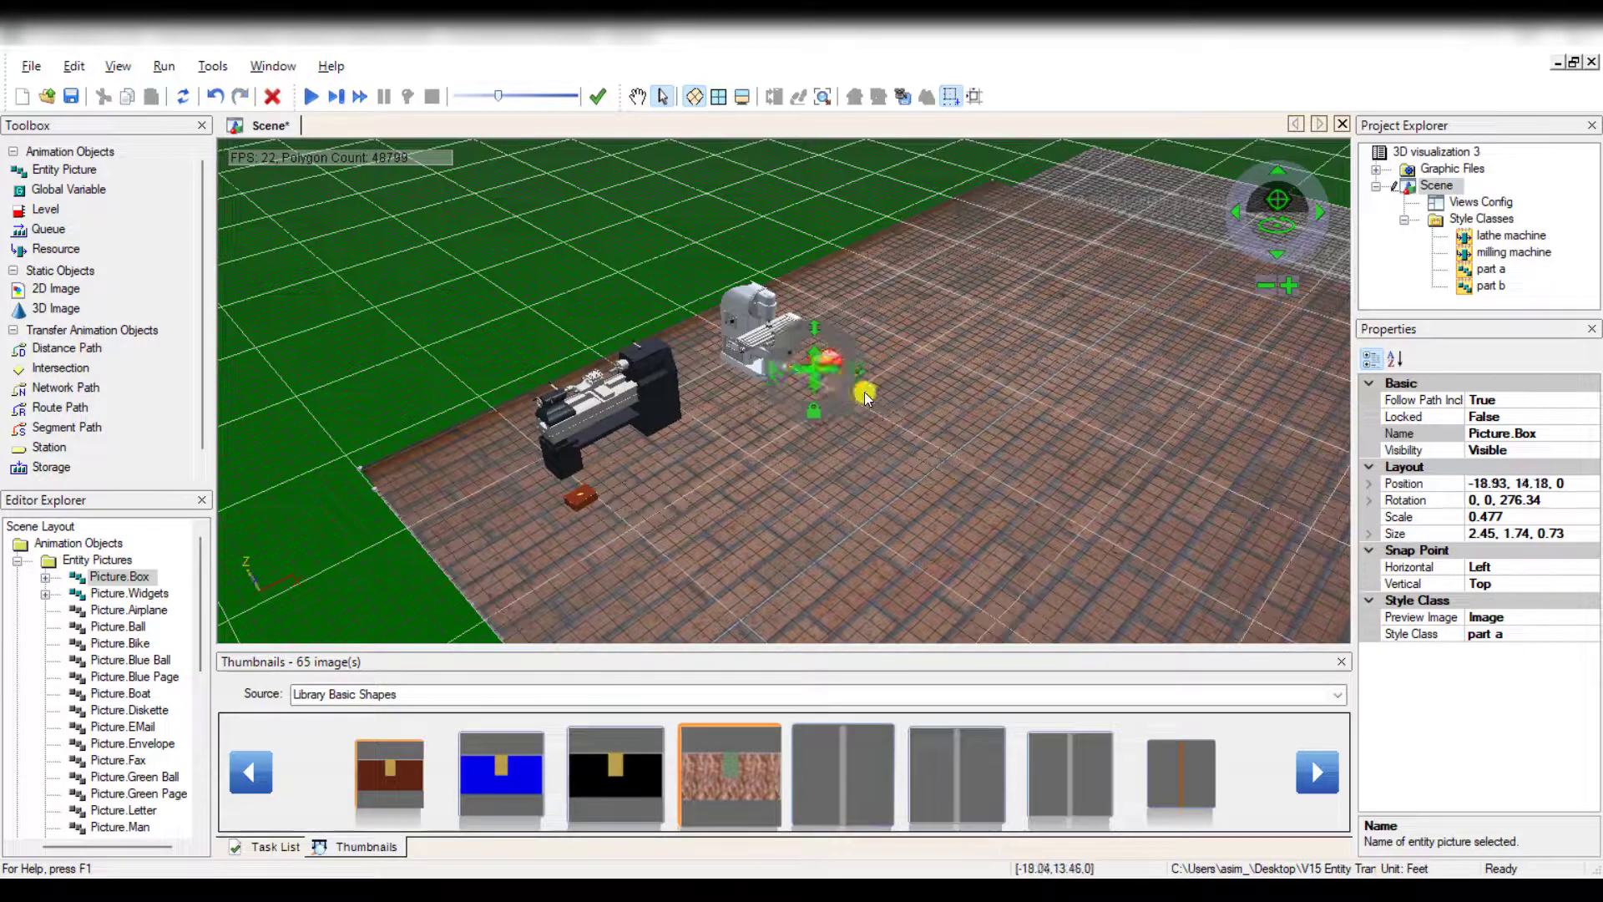
{"action": "left_click", "coordinate": [890, 452]}
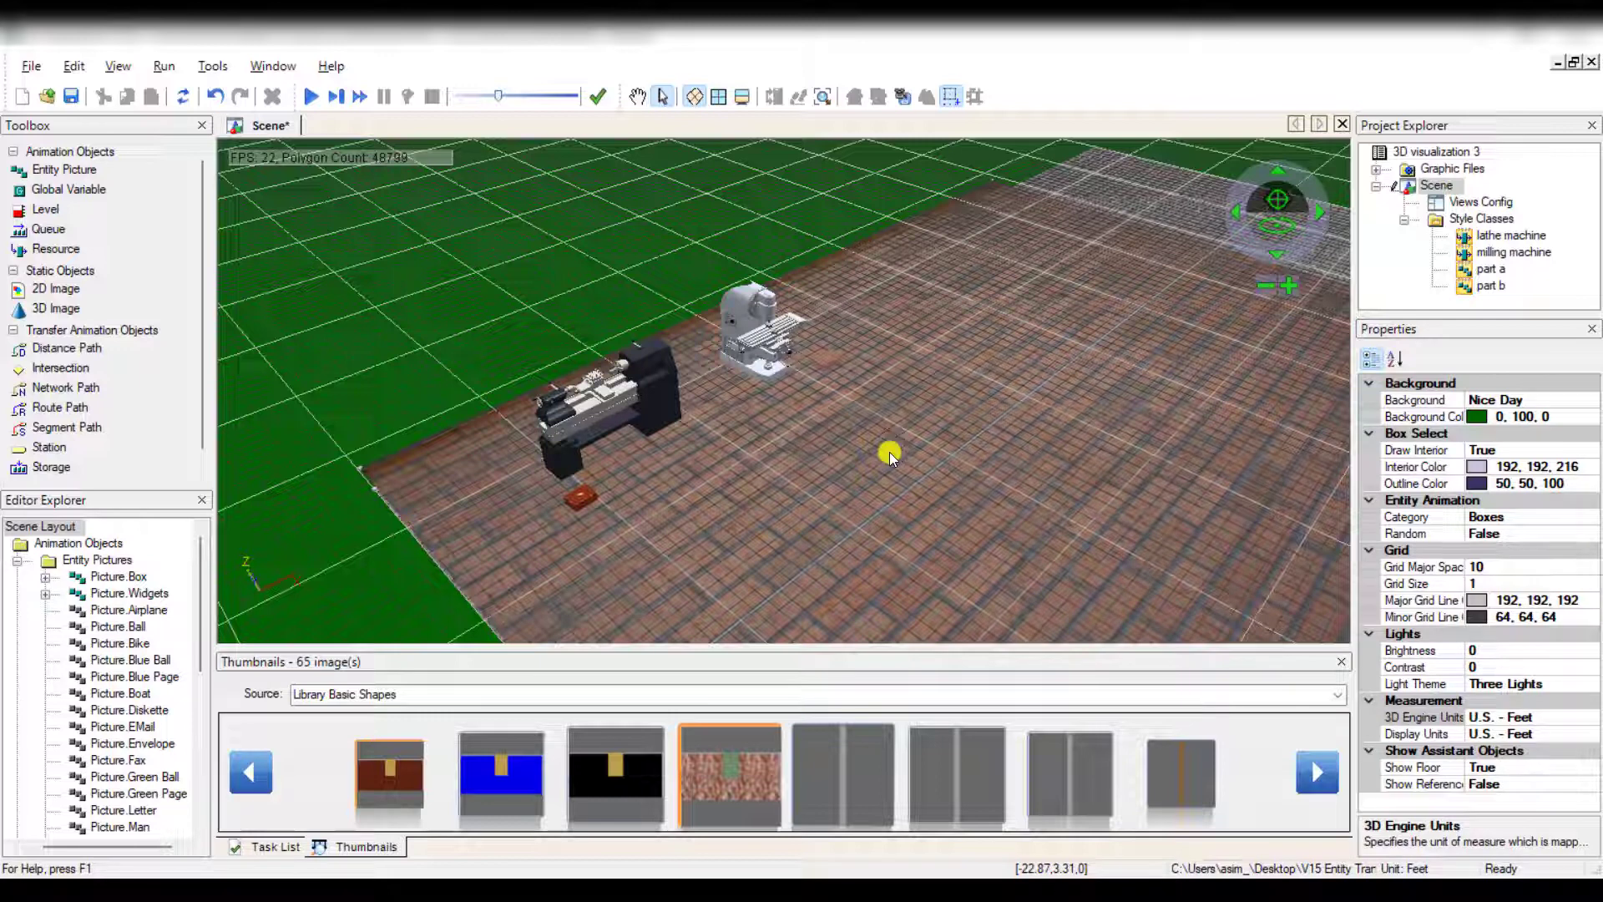
Place Machining Pro 1.Queue on the floor beyond the milling machine, starting at about -9.85, 12.5 and ending at about -14.85, 12.5.
{"action": "left_click", "coordinate": [20, 565]}
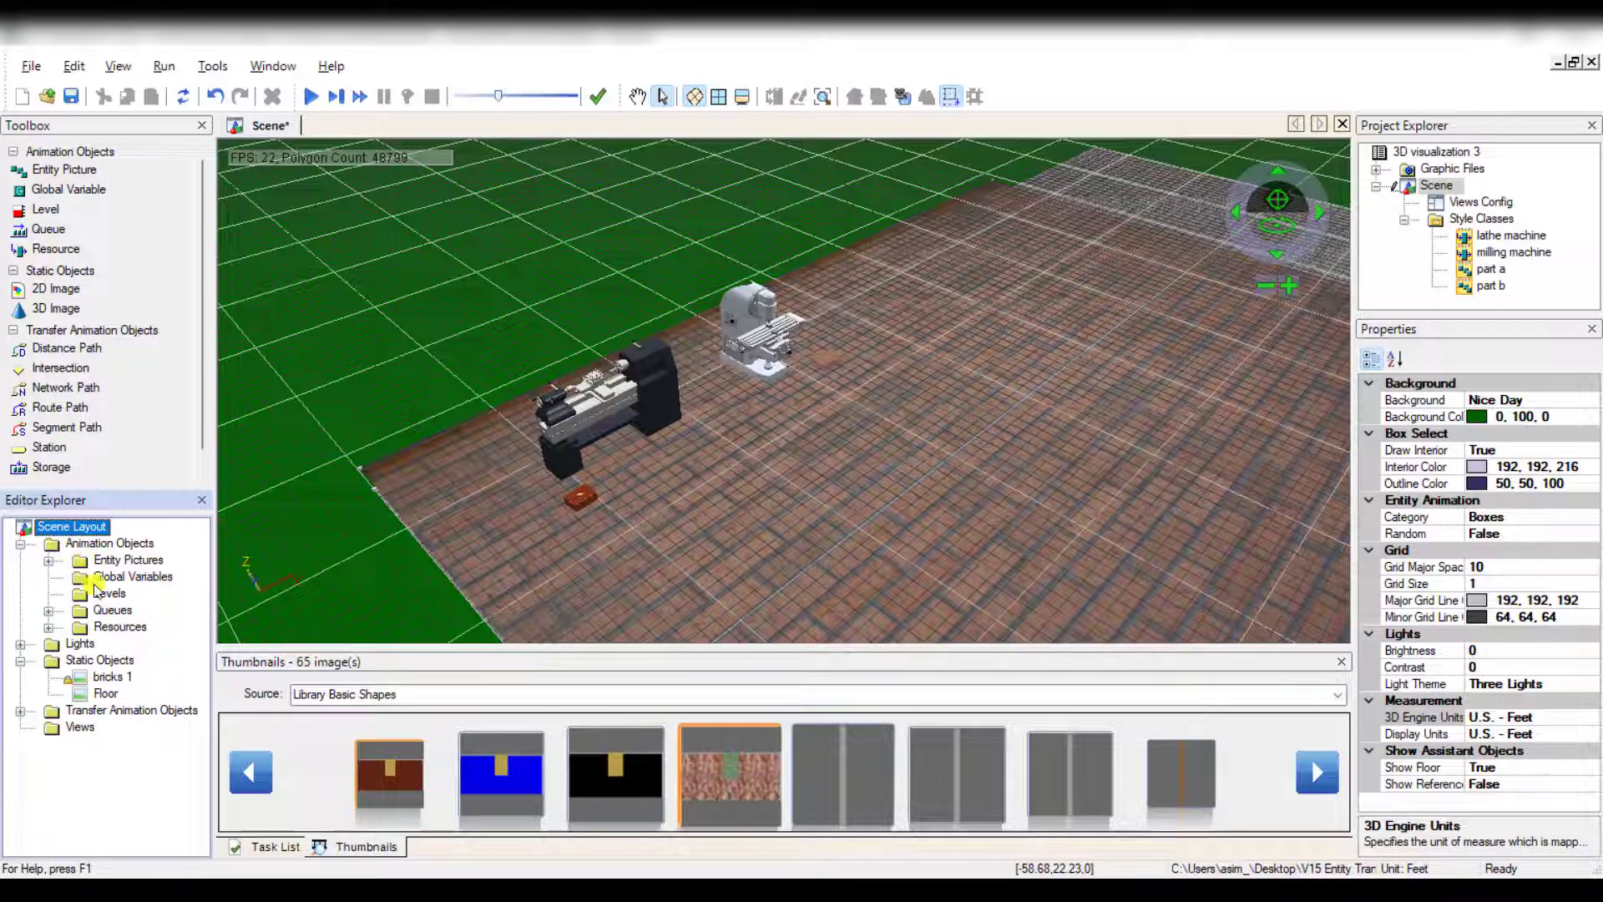
{"action": "left_click", "coordinate": [100, 612]}
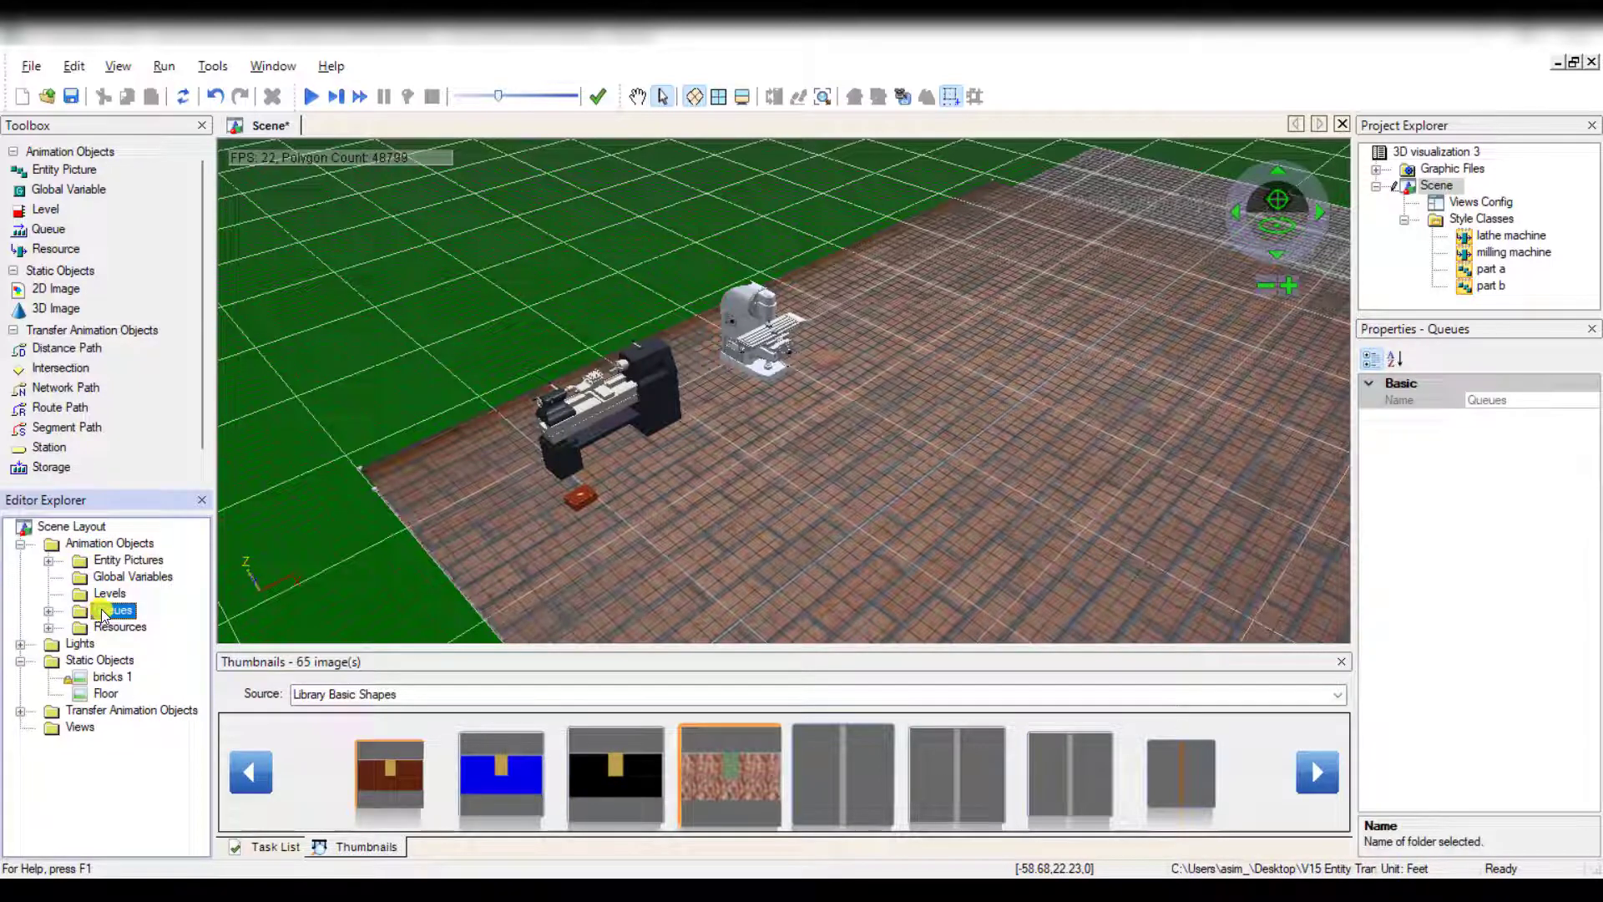
{"action": "left_click", "coordinate": [48, 610]}
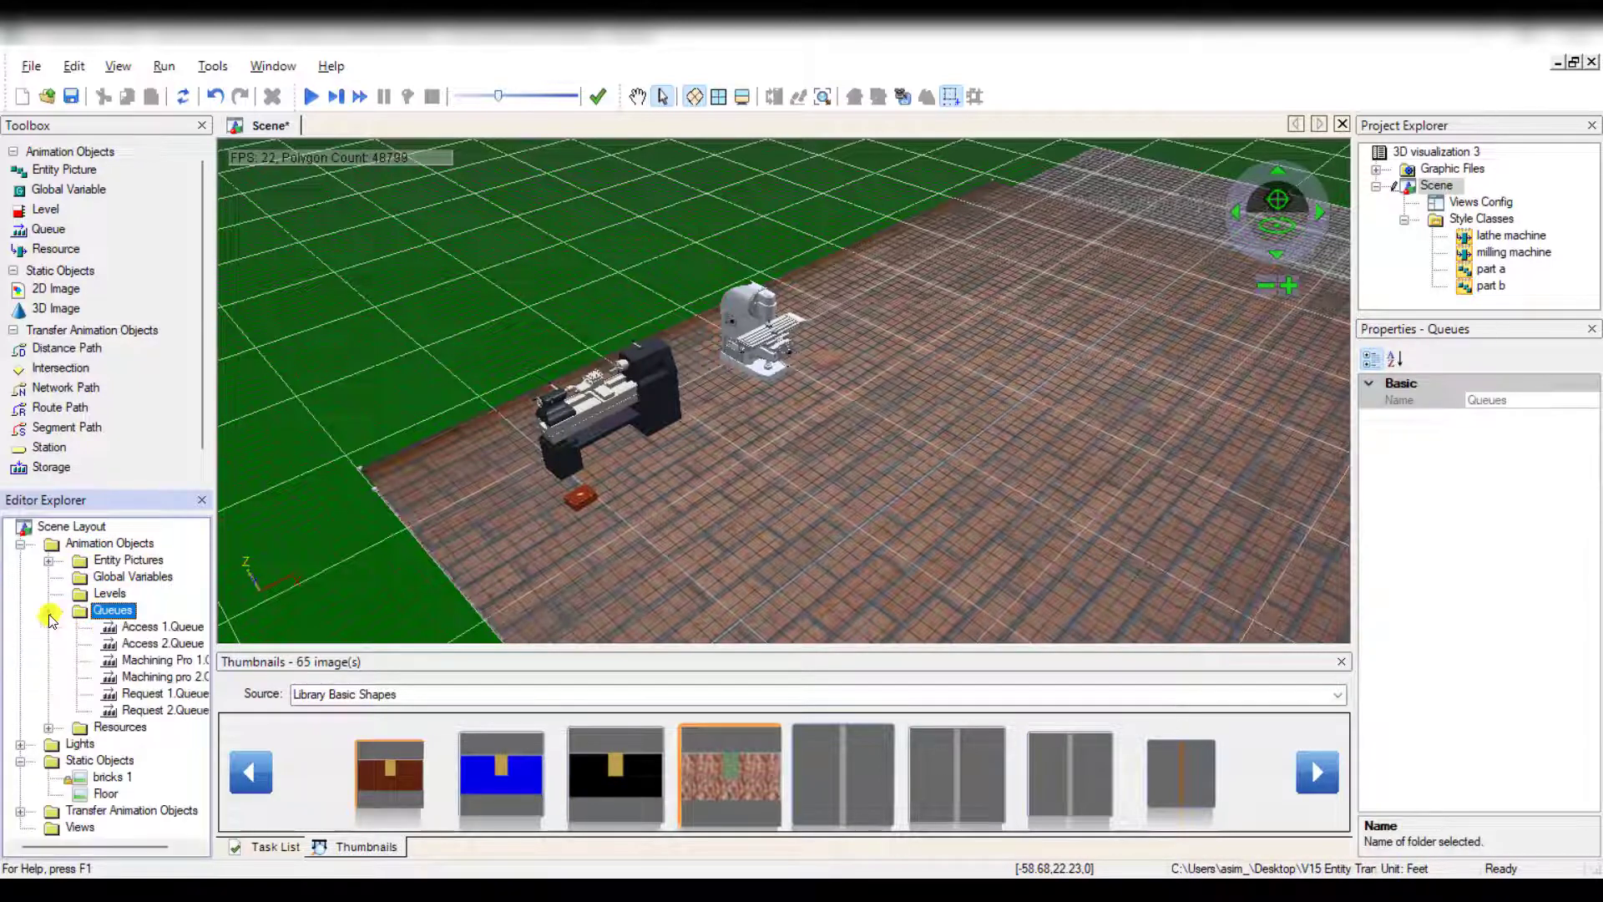
{"action": "left_click", "coordinate": [167, 659]}
{"action": "left_click_drag", "start_coordinate": [173, 666], "coordinate": [668, 486]}
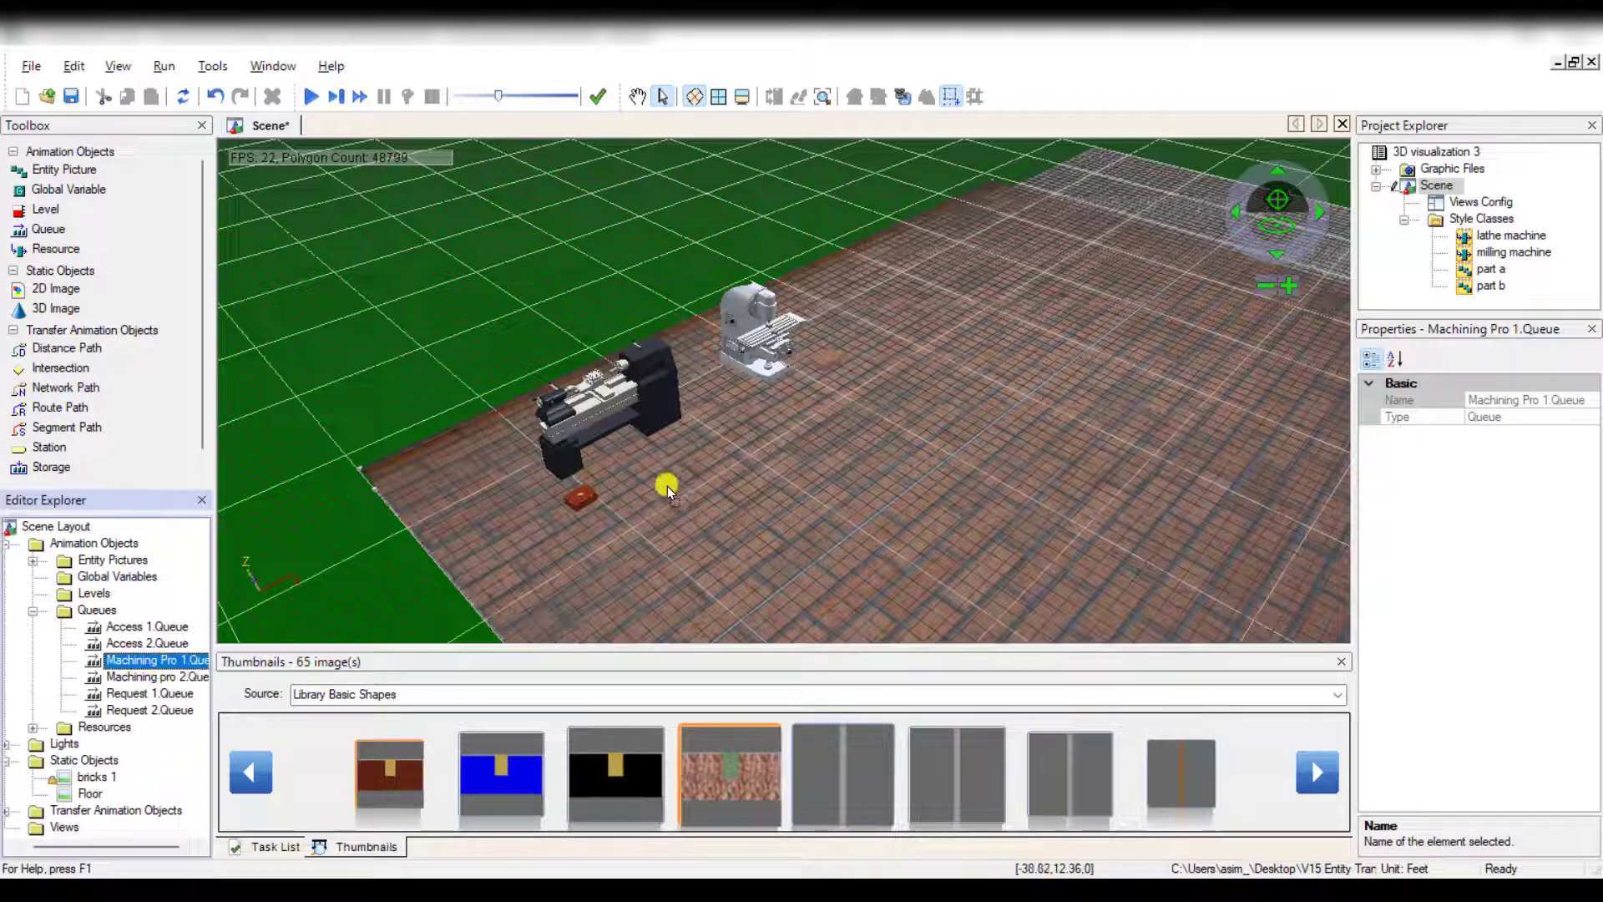
{"action": "left_click_drag", "start_coordinate": [875, 351], "coordinate": [901, 332]}
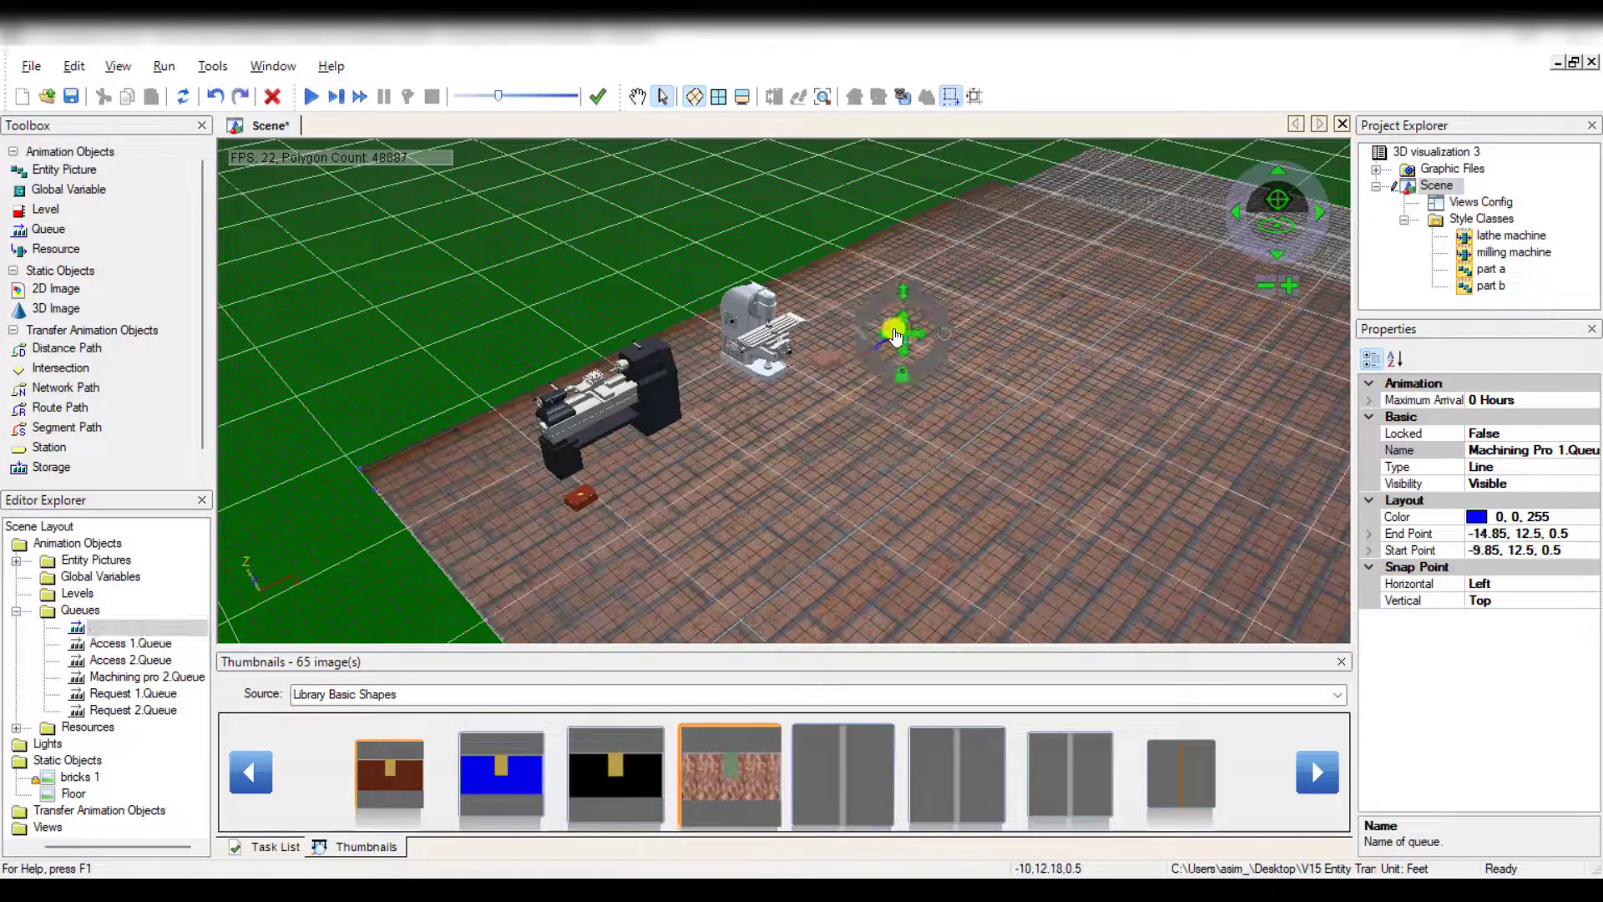
Place Machining pro 2.Queue near the lathe, starting at about -43.85, 12.5 and ending at about -48.85, 12.5.
{"action": "left_click", "coordinate": [138, 675]}
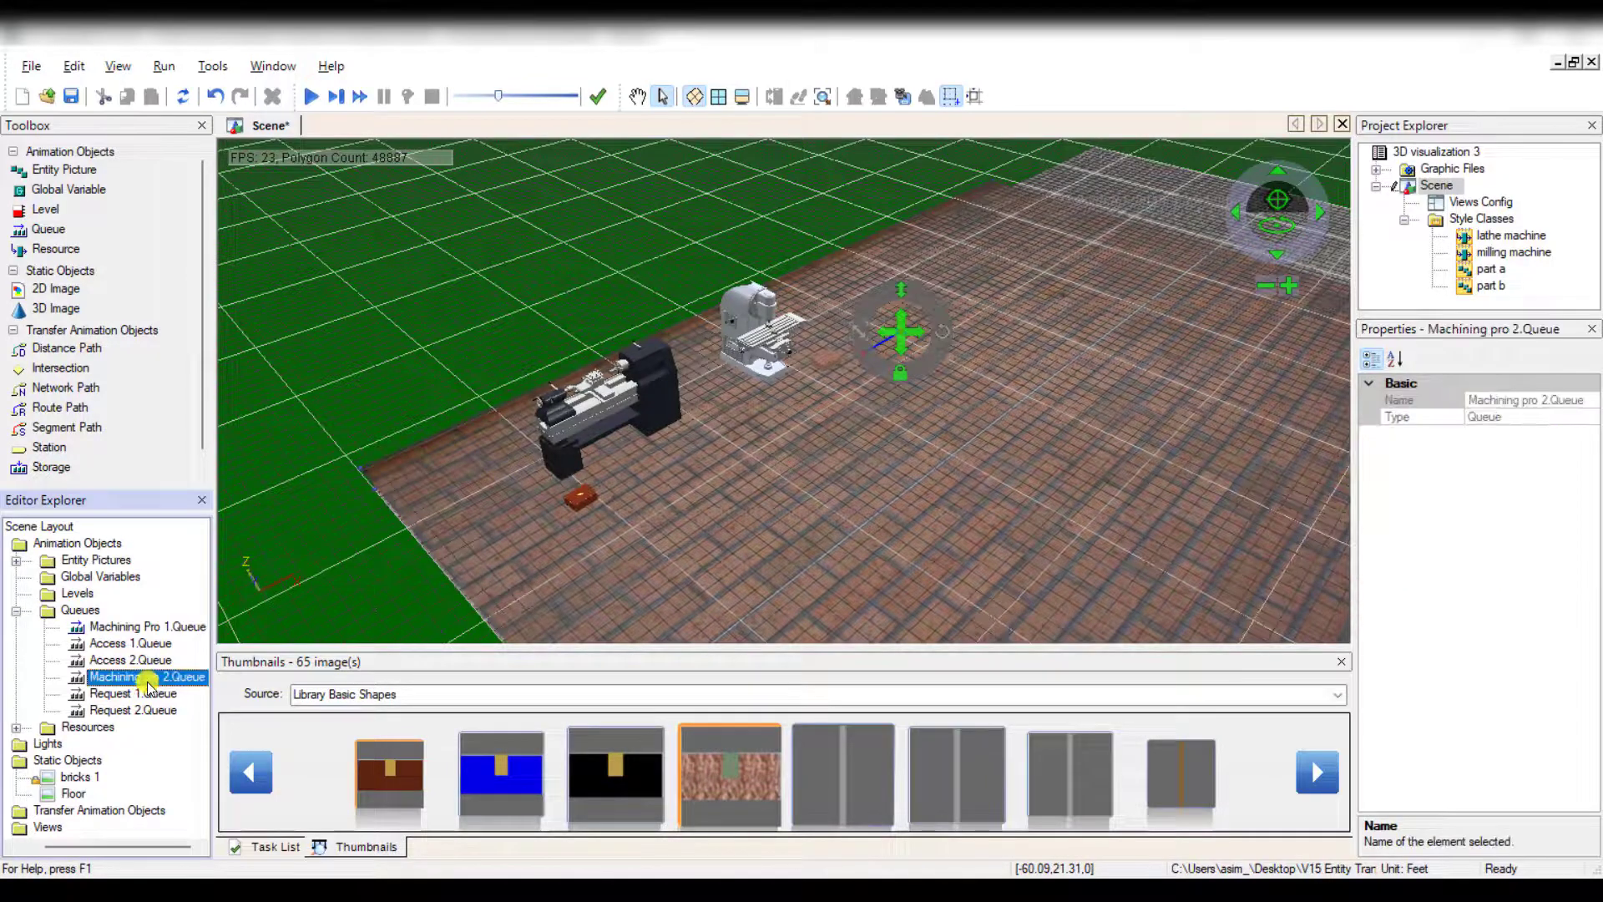
{"action": "left_click_drag", "start_coordinate": [529, 518], "coordinate": [505, 553]}
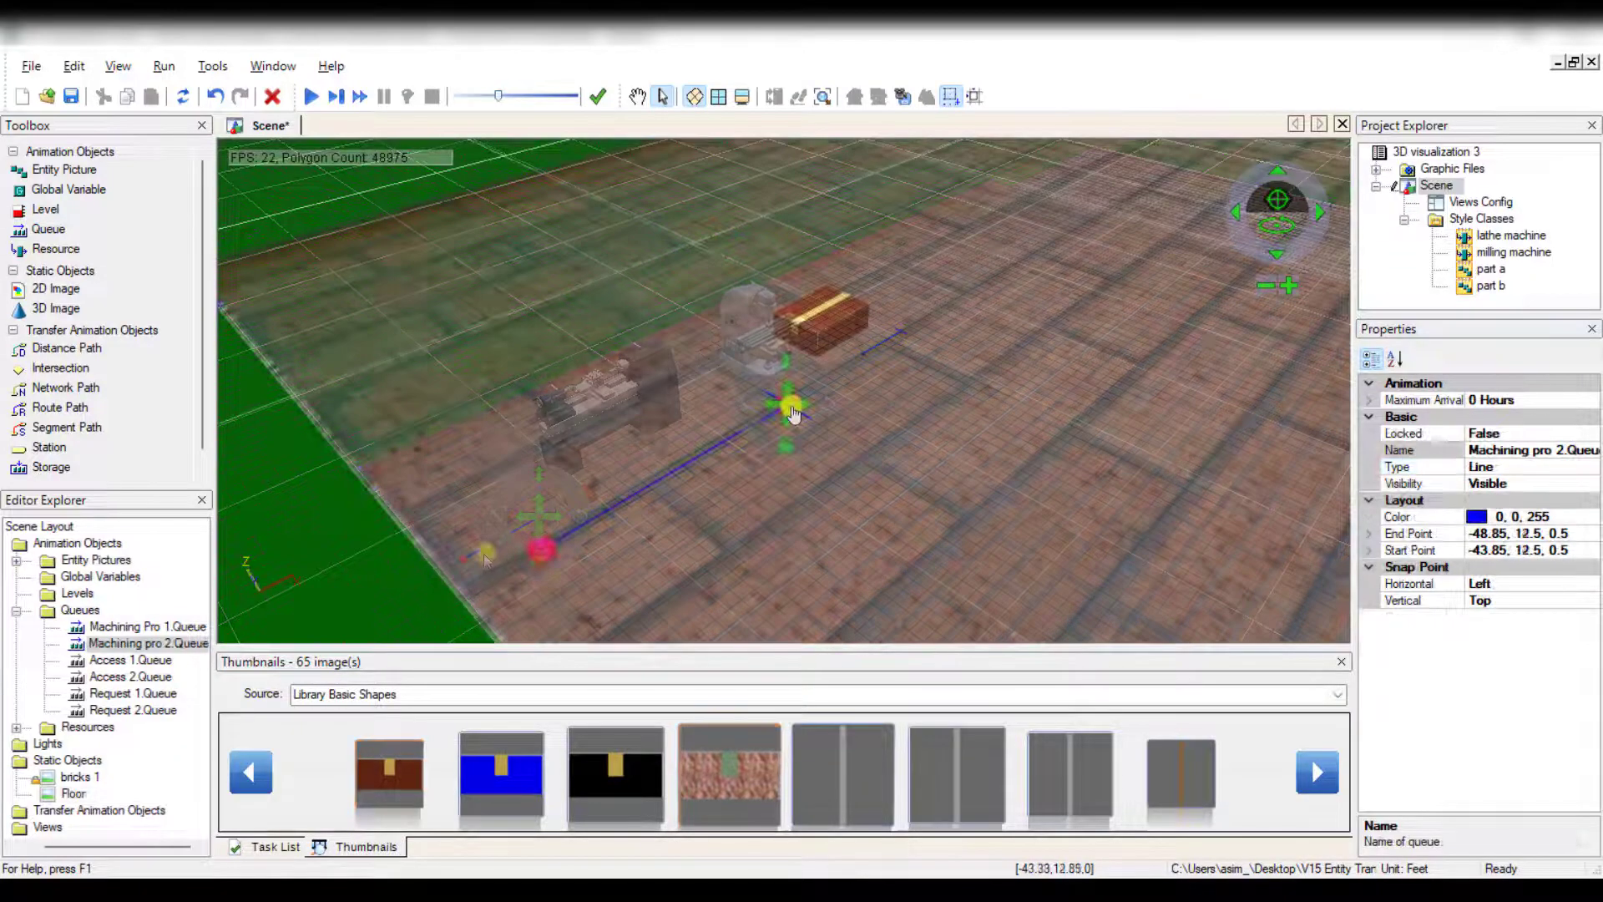
{"action": "left_click_drag", "start_coordinate": [792, 417], "coordinate": [778, 402]}
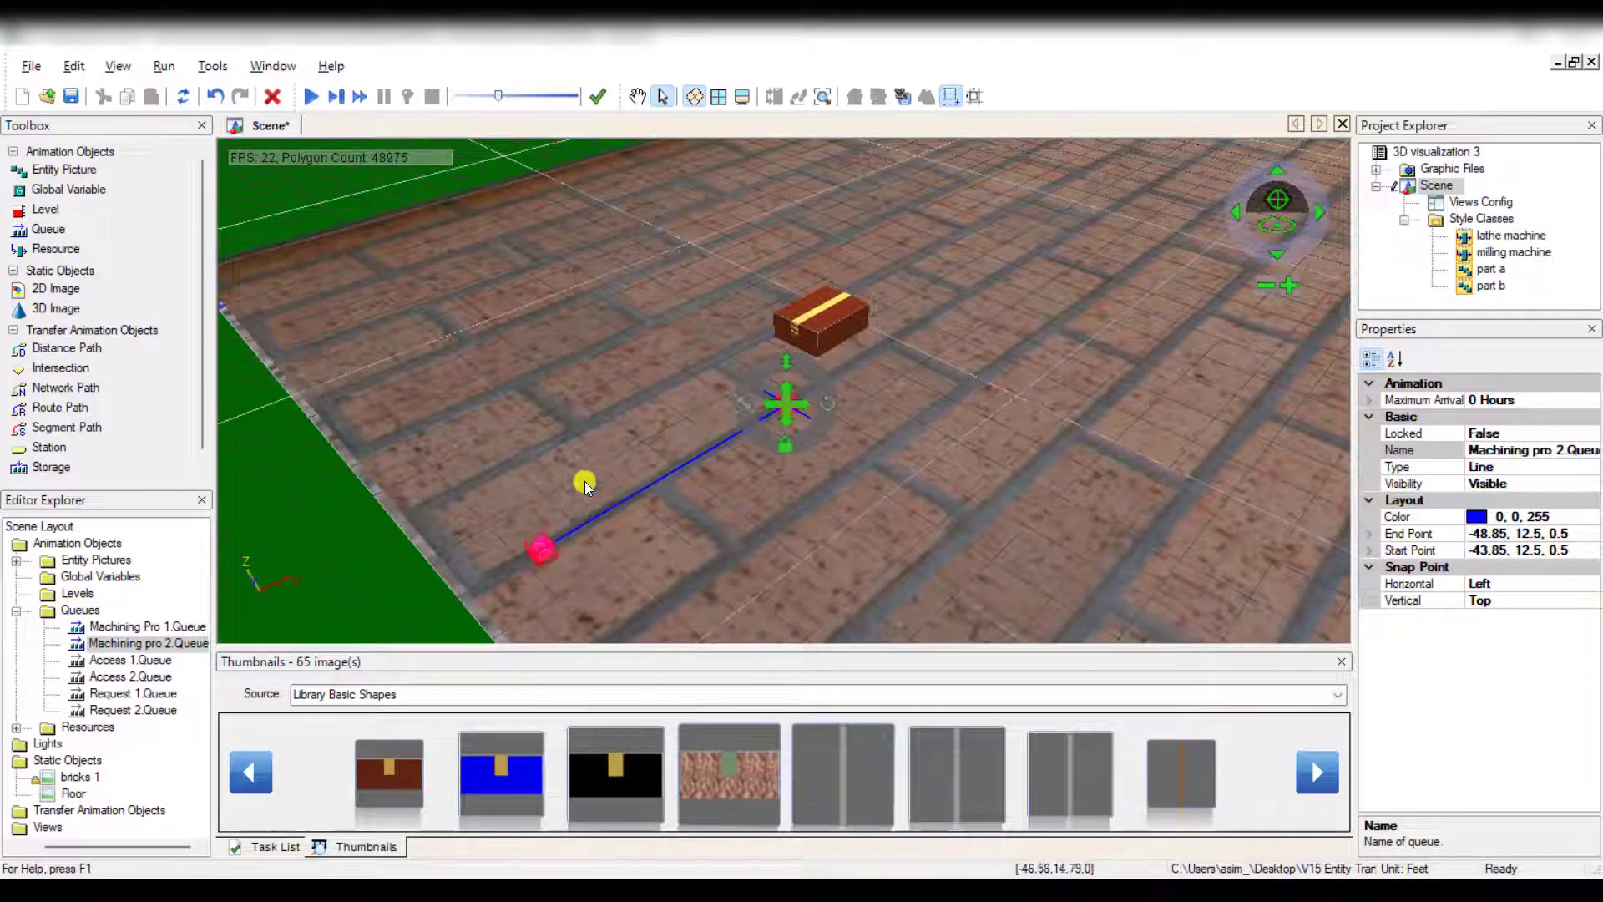
Swing the end point of Machining pro 2.Queue around and shift the line to start about -45.8, 13.41 and end about -46.33, 23.5.
{"action": "left_click_drag", "start_coordinate": [540, 546], "coordinate": [491, 379]}
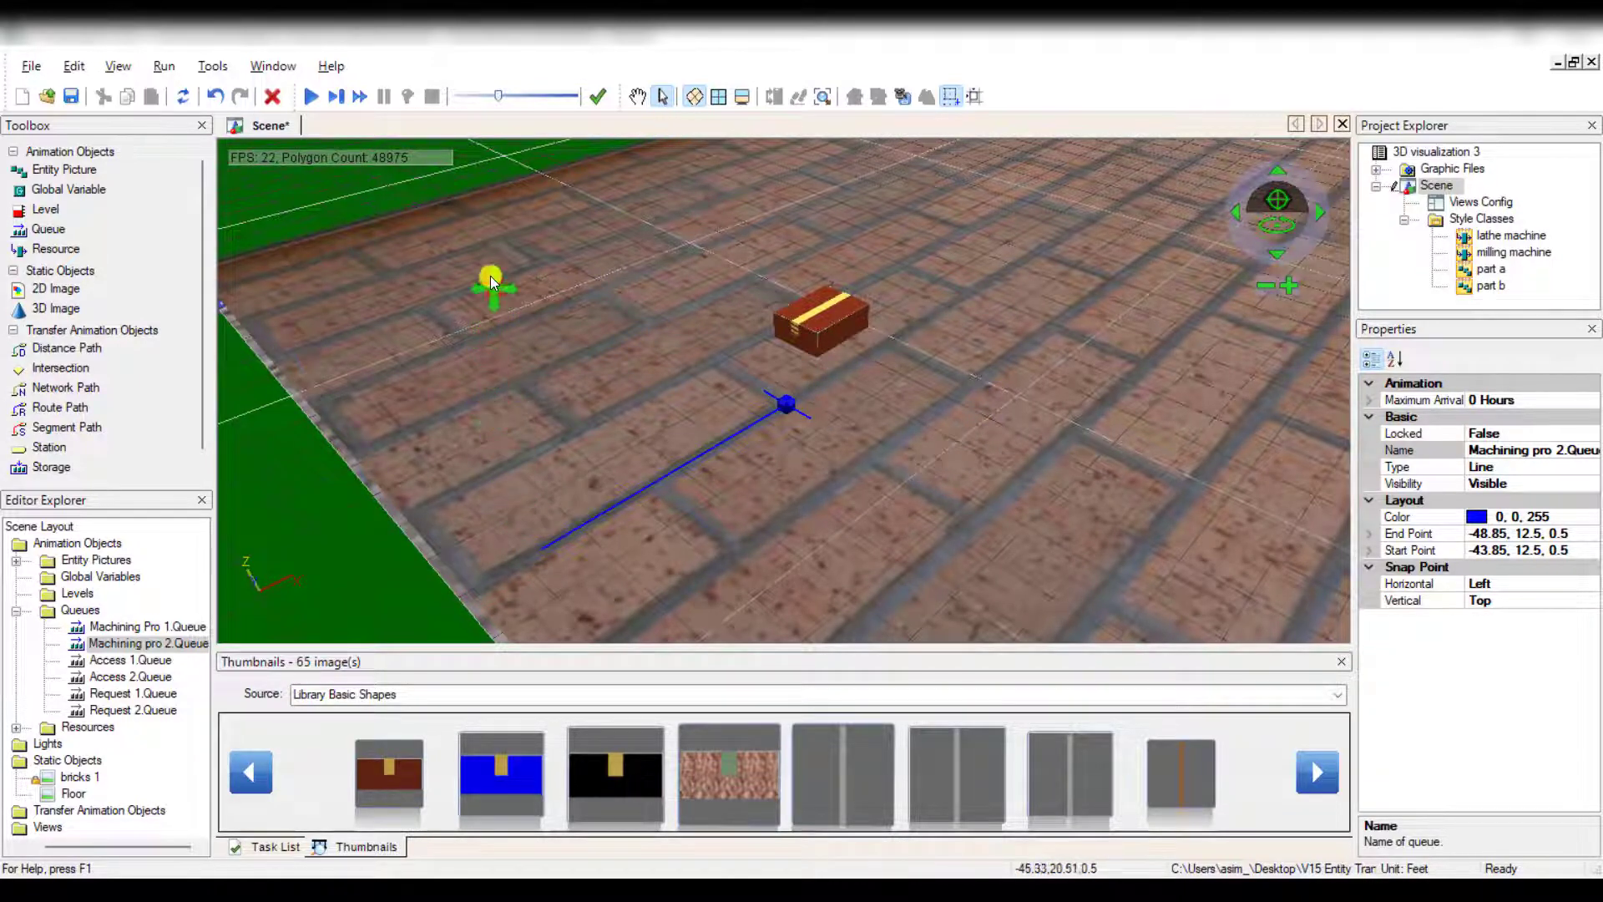
{"action": "left_click_drag", "start_coordinate": [487, 248], "coordinate": [487, 246]}
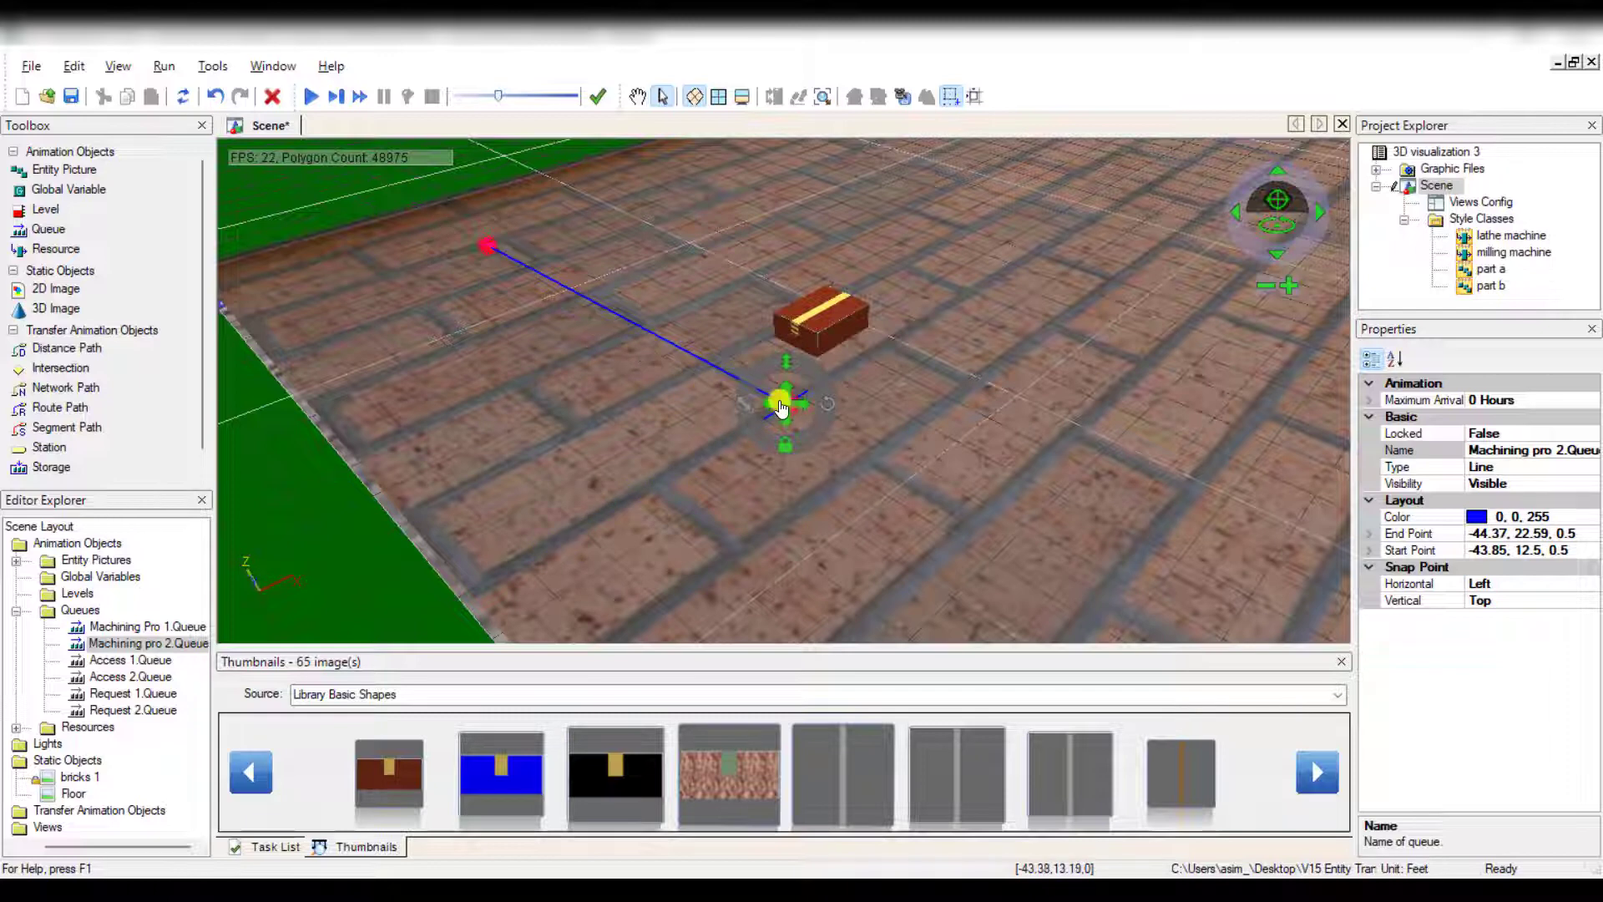
{"action": "left_click_drag", "start_coordinate": [781, 407], "coordinate": [669, 429]}
{"action": "left_click", "coordinate": [649, 447]}
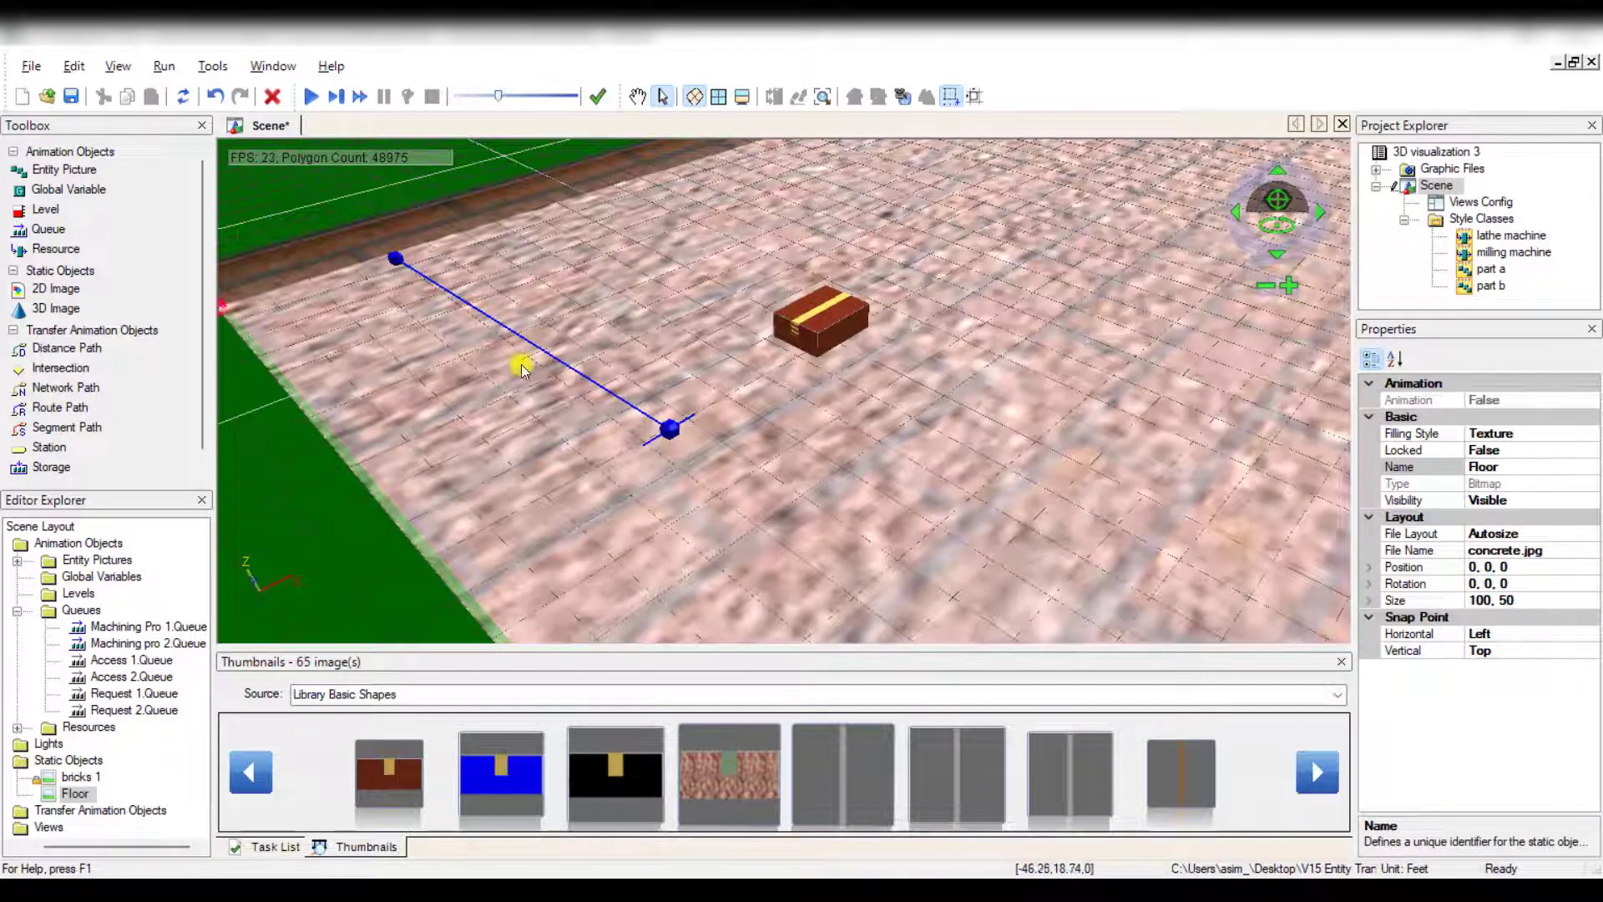
{"action": "left_click", "coordinate": [672, 439]}
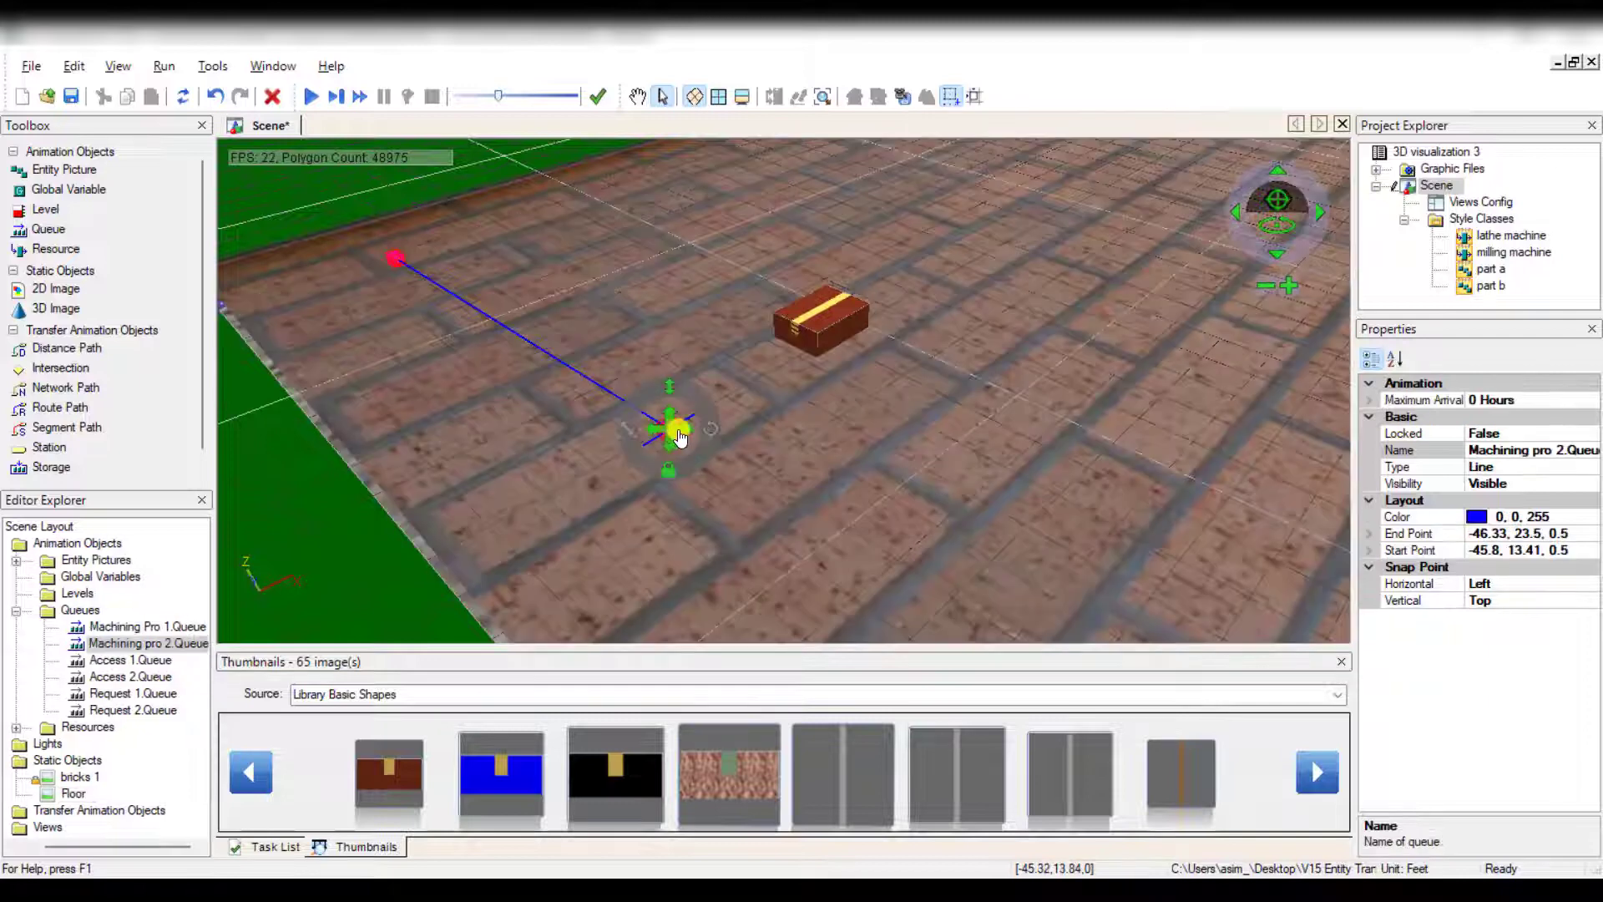
Shift Machining pro 2.Queue slightly closer to the box beside the lathe machine.
{"action": "left_click_drag", "start_coordinate": [680, 436], "coordinate": [712, 420]}
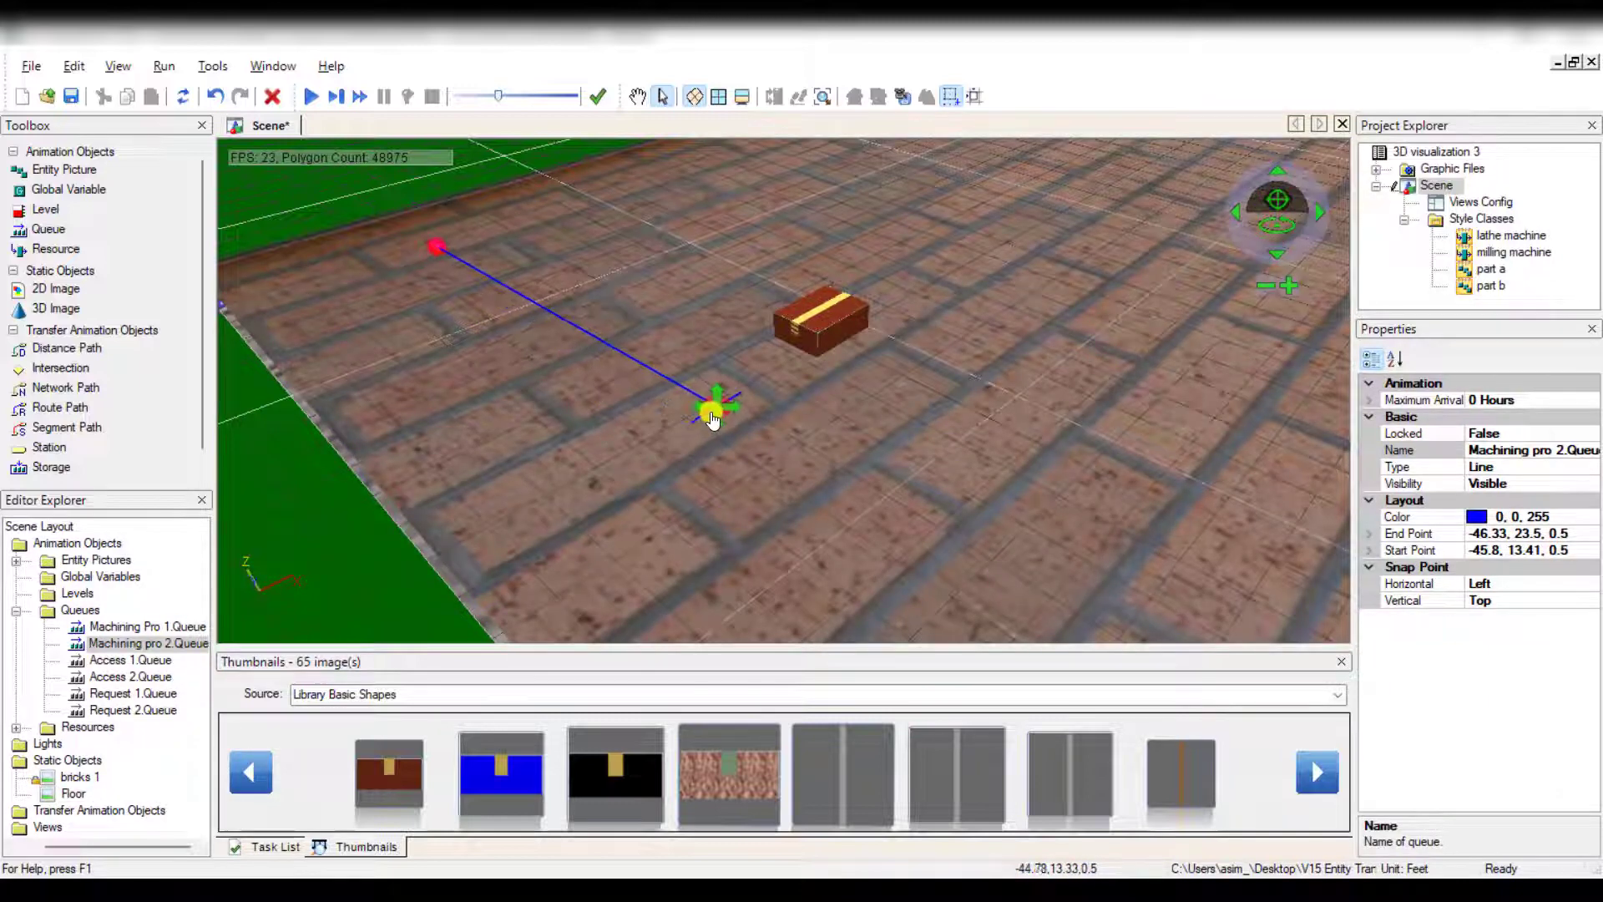
{"action": "left_click", "coordinate": [802, 415]}
Move Machining Pro 1.Queue to start at about -14.85, 6.5 and end at about -19.85, 6.5.
{"action": "left_click", "coordinate": [639, 98]}
{"action": "scroll", "coordinate": [718, 370], "scroll_direction": "down", "scroll_amount": 6}
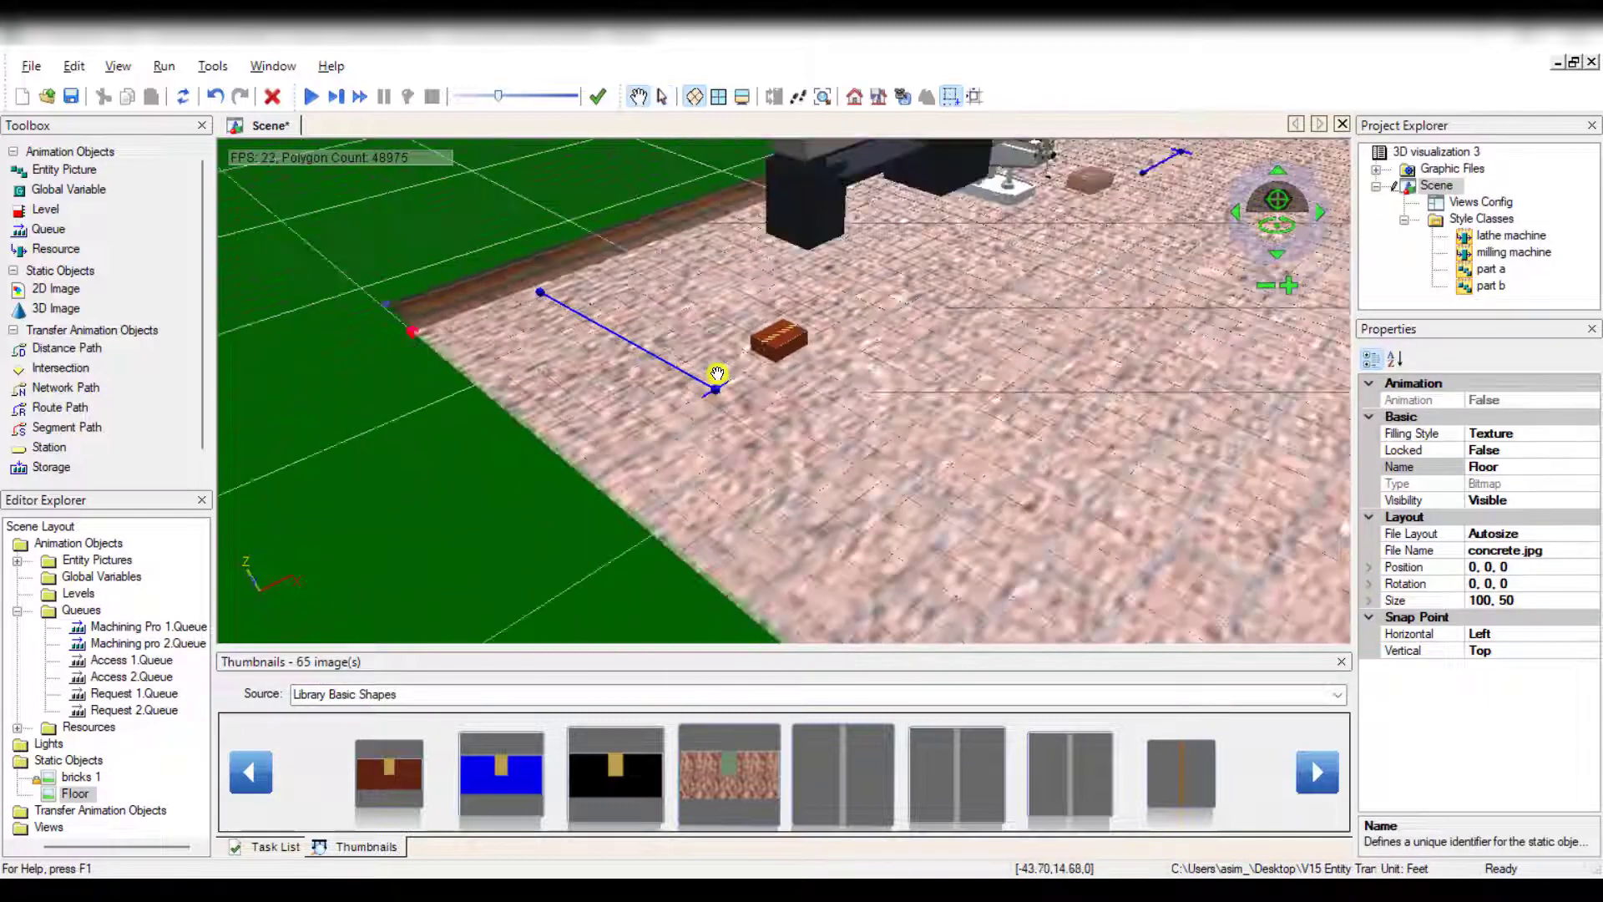
{"action": "left_click_drag", "start_coordinate": [801, 343], "coordinate": [567, 494]}
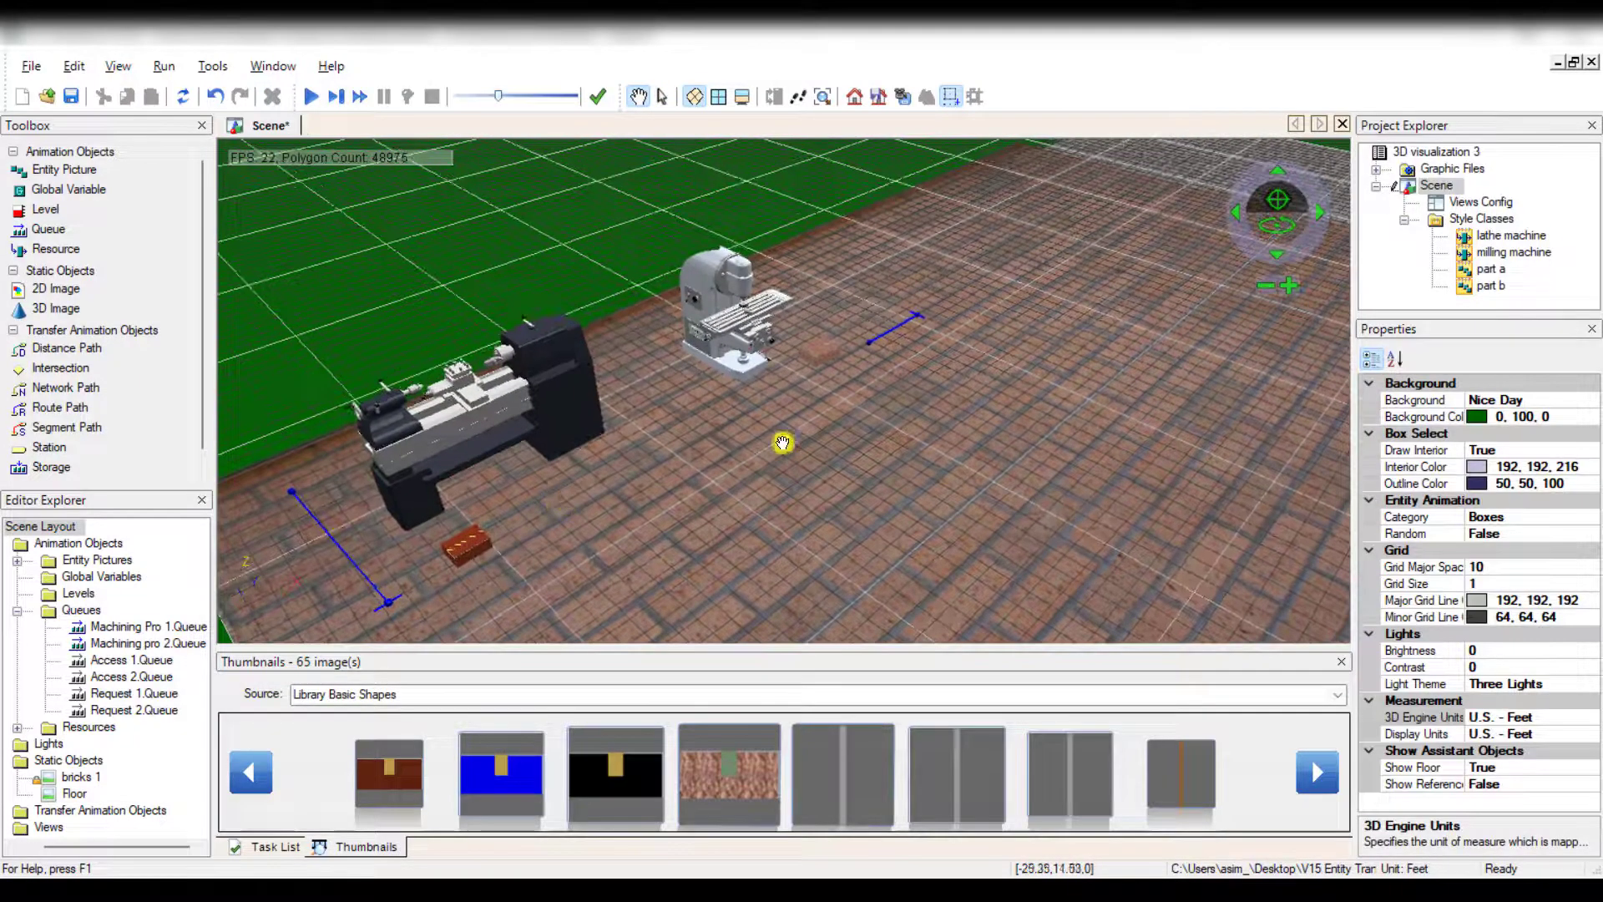
{"action": "mouse_move", "coordinate": [787, 442]}
{"action": "left_mouse_down"}
{"action": "mouse_move", "coordinate": [673, 498]}
{"action": "mouse_move", "coordinate": [711, 478]}
{"action": "mouse_move", "coordinate": [704, 443]}
{"action": "mouse_move", "coordinate": [769, 364]}
{"action": "left_mouse_up"}
{"action": "left_click", "coordinate": [660, 98]}
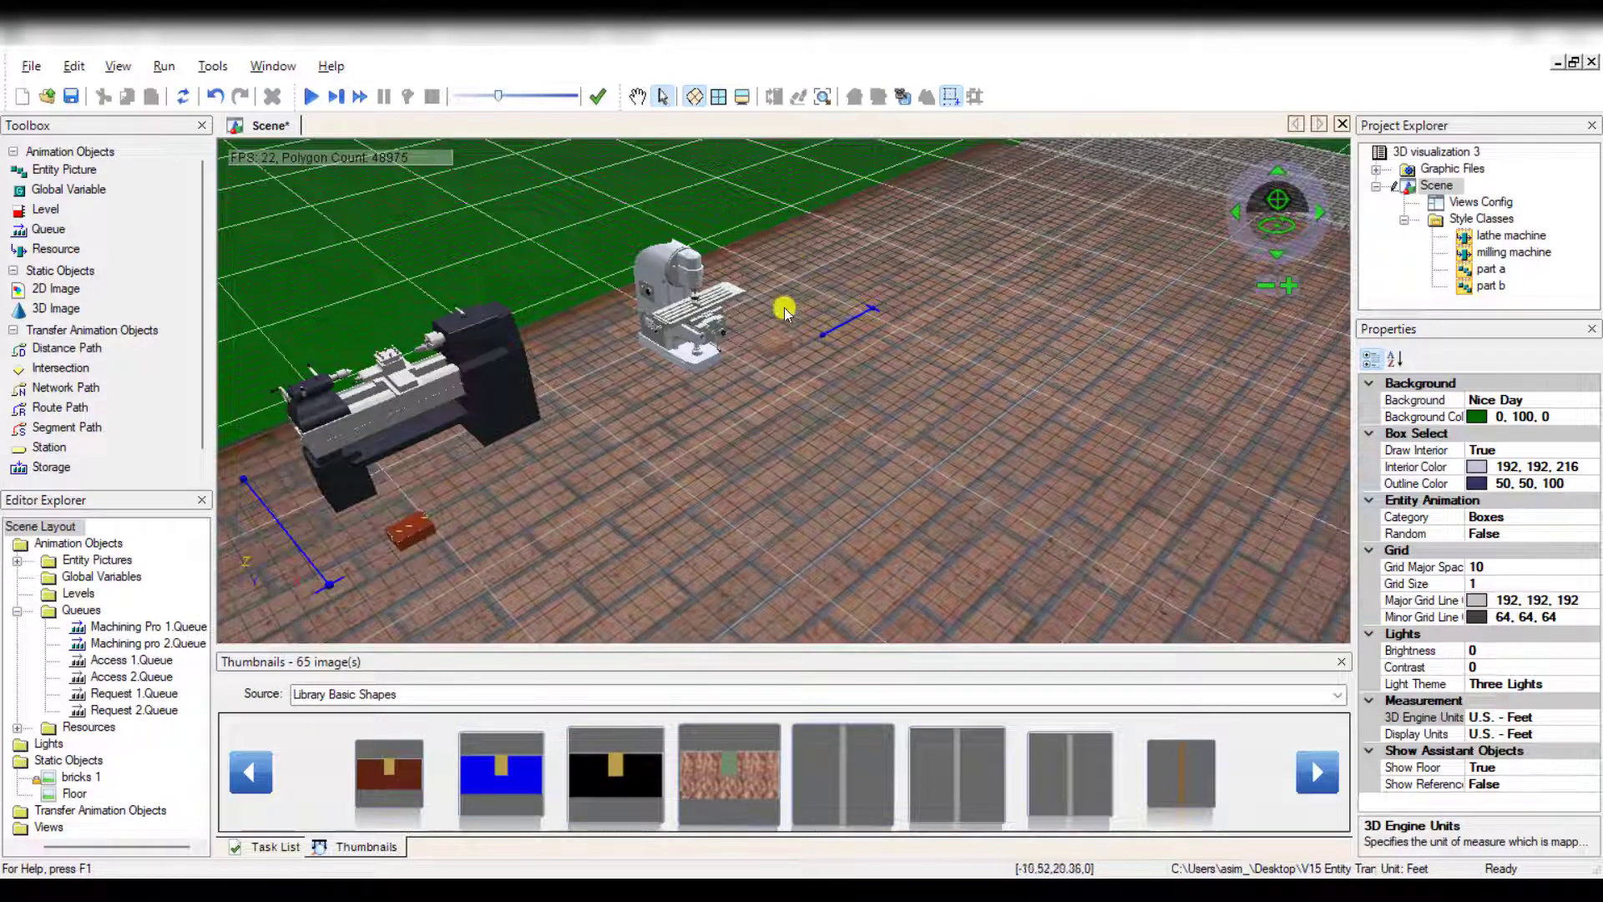
{"action": "left_click", "coordinate": [175, 627]}
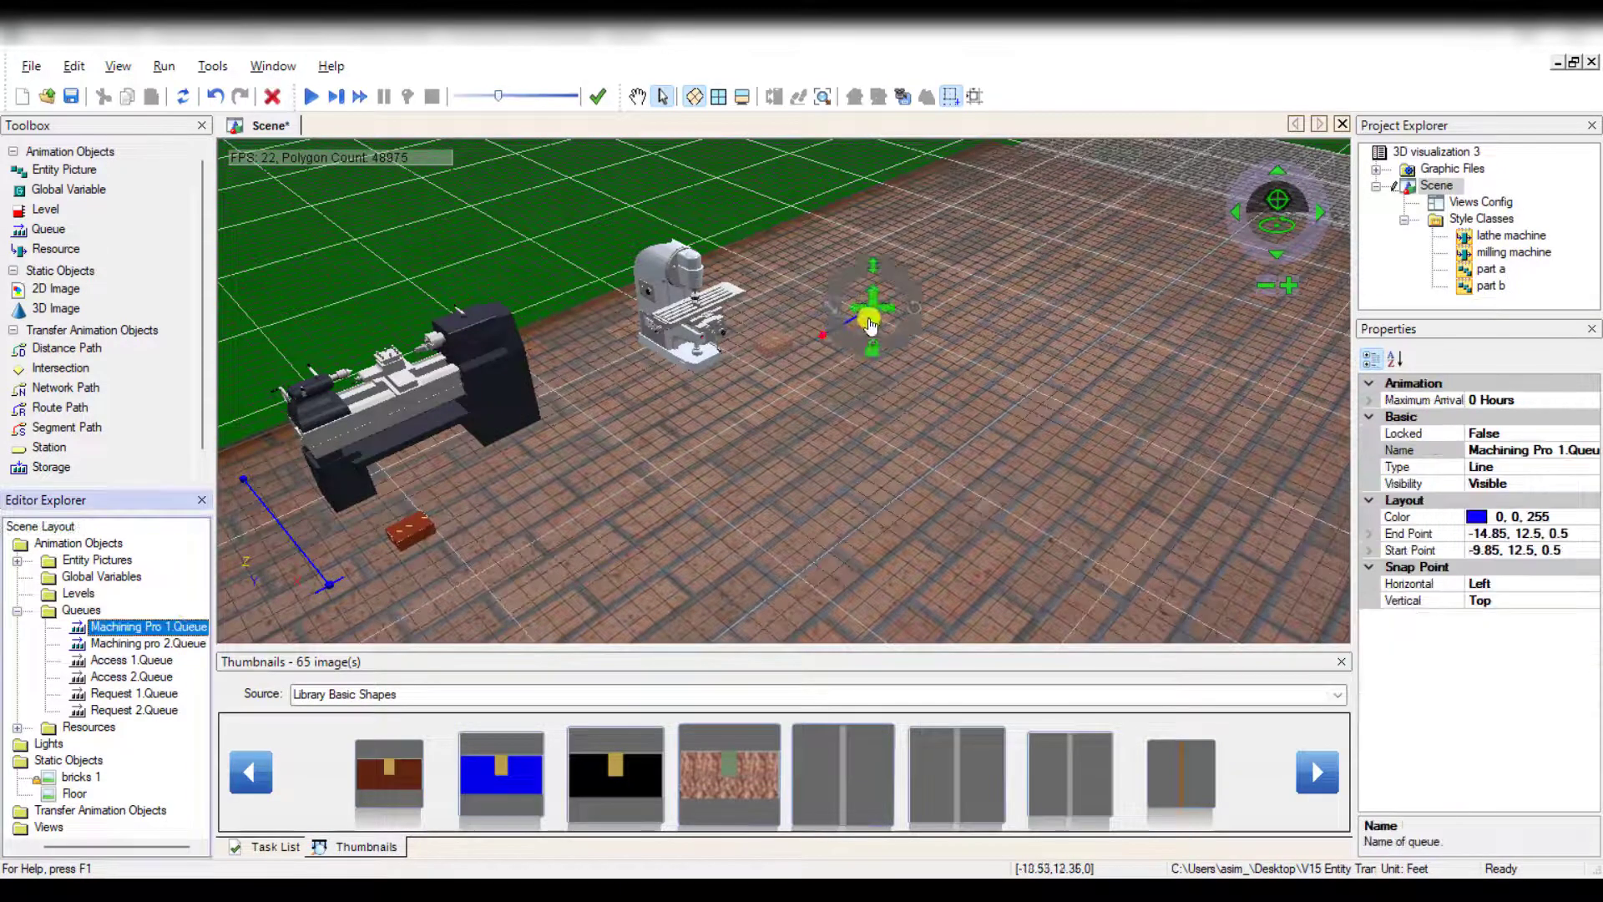
{"action": "left_click_drag", "start_coordinate": [868, 324], "coordinate": [908, 349]}
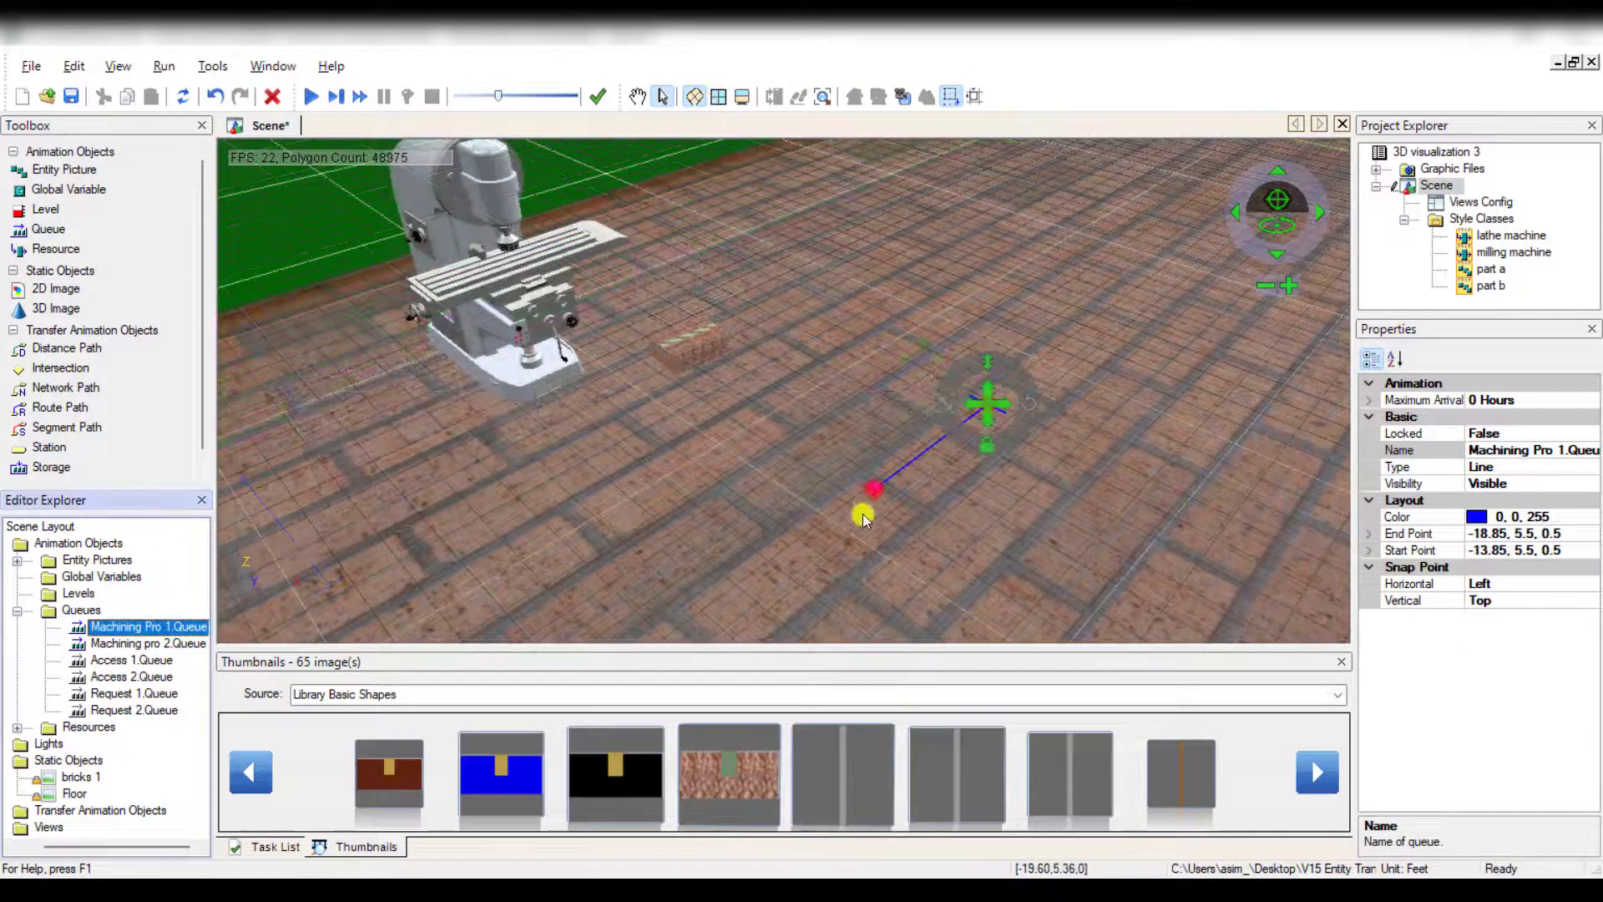
{"action": "left_click_drag", "start_coordinate": [881, 488], "coordinate": [820, 469]}
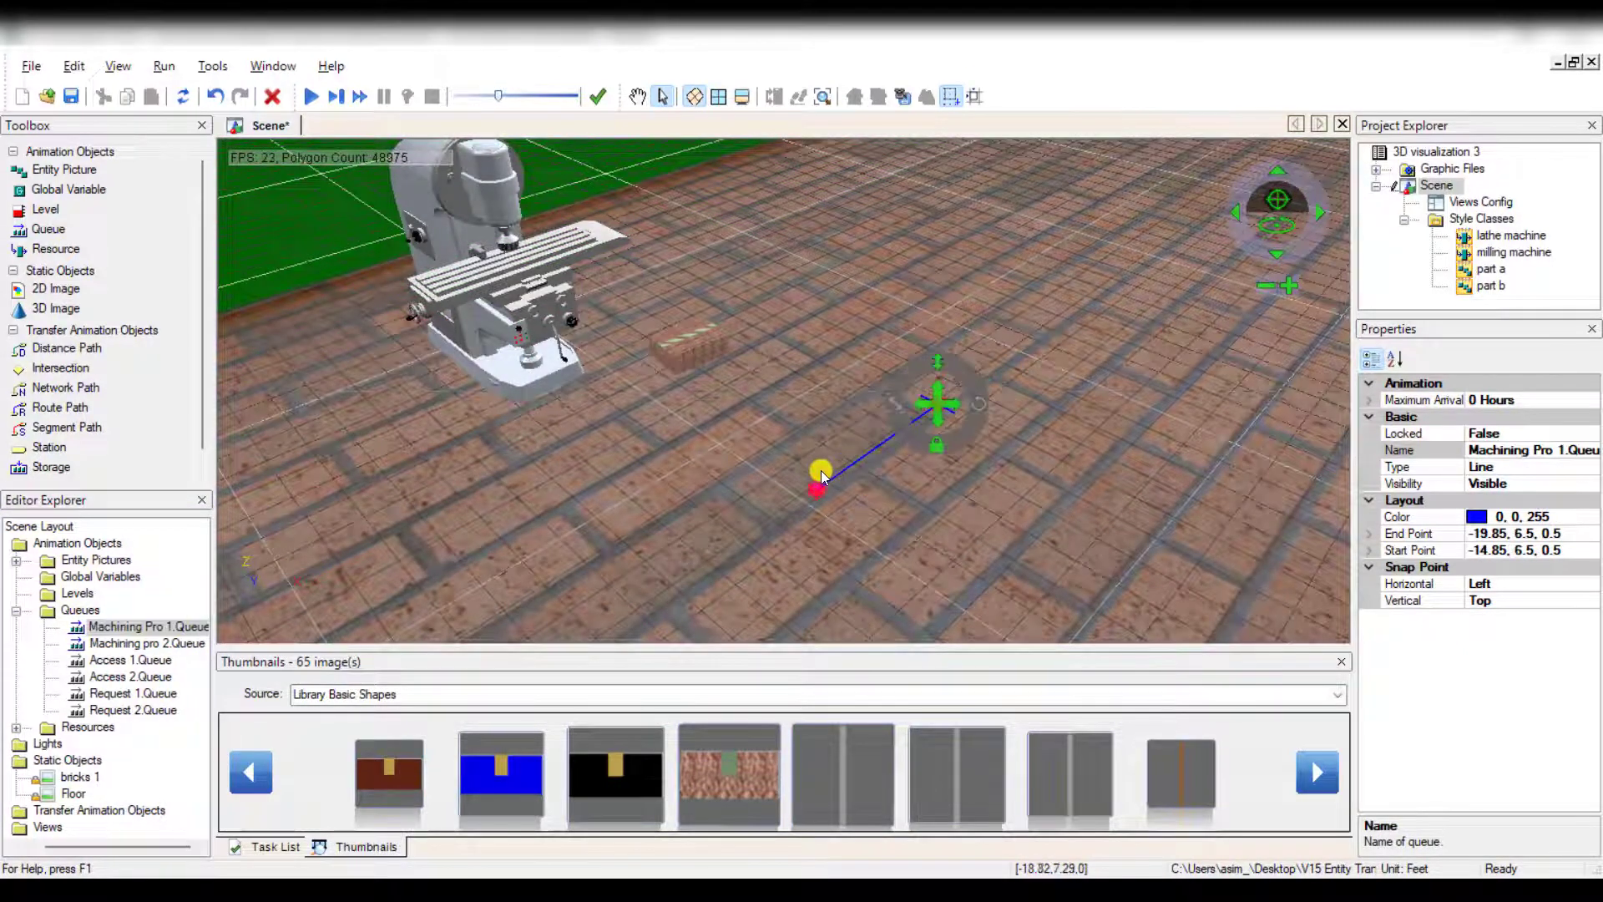
Swing the end point of Machining Pro 1.Queue around to about -4.76, 6.81 and move the line beside the milling machine's box.
{"action": "left_click", "coordinate": [812, 489]}
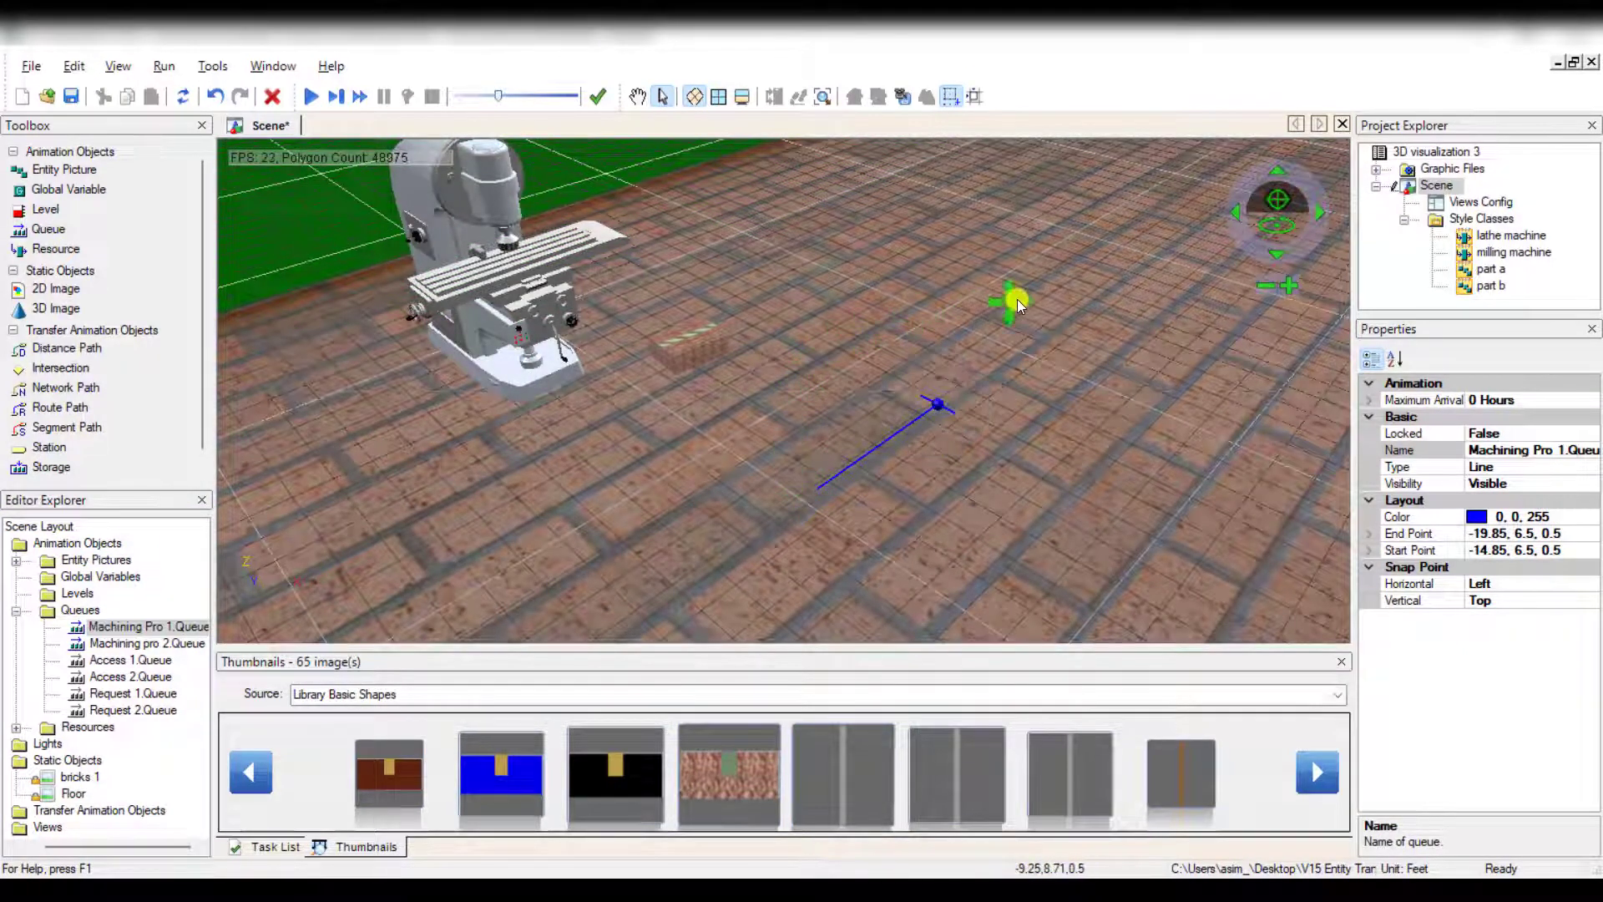
{"action": "left_click_drag", "start_coordinate": [1085, 286], "coordinate": [1096, 282]}
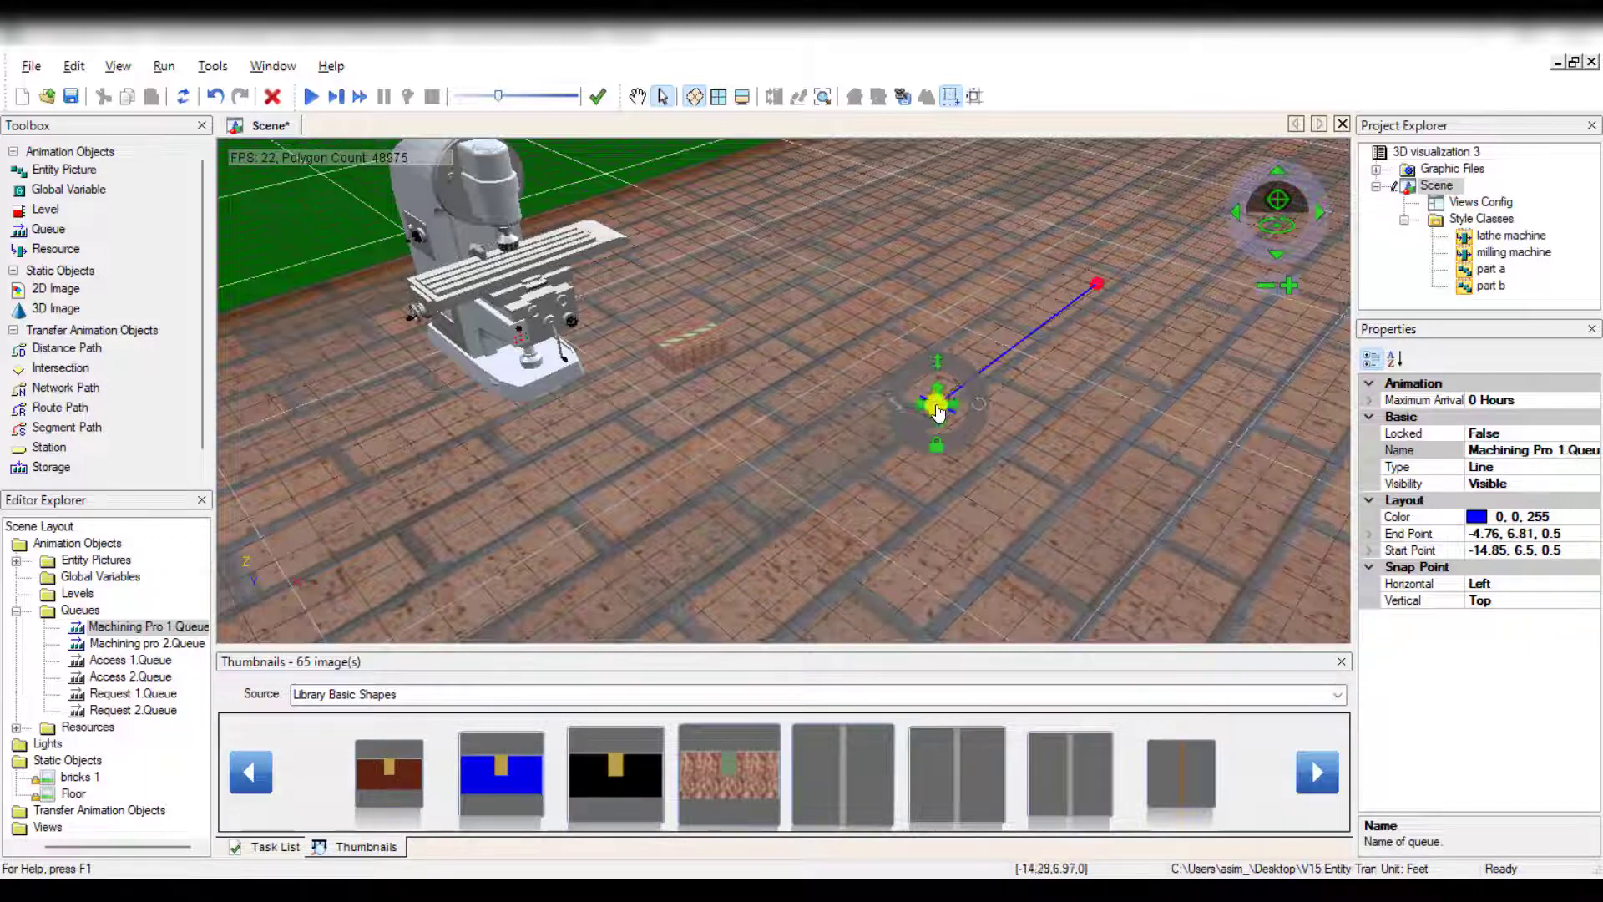
{"action": "left_click_drag", "start_coordinate": [937, 406], "coordinate": [750, 311]}
{"action": "left_click", "coordinate": [808, 399]}
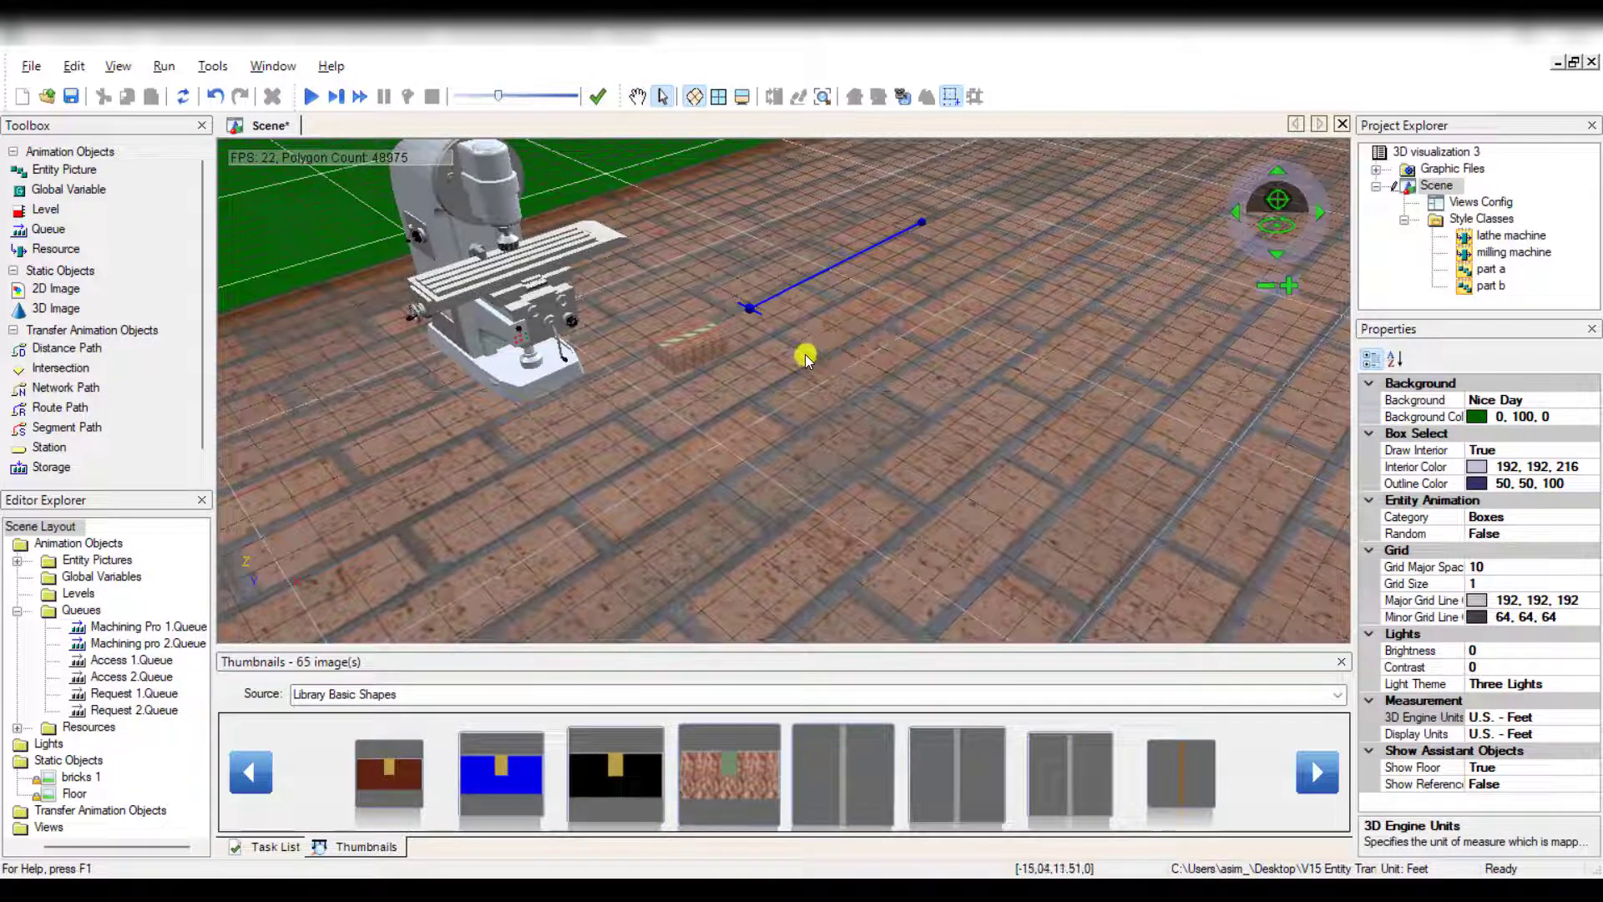
Add the StraightKonvayör.3ds model from the V15 Entity Transfer 3D Animation\3D Models folder to the scene, 15.928 x 2.735 x 1.466 feet.
{"action": "left_click", "coordinate": [639, 95]}
{"action": "scroll", "coordinate": [825, 368], "scroll_direction": "down", "scroll_amount": 3}
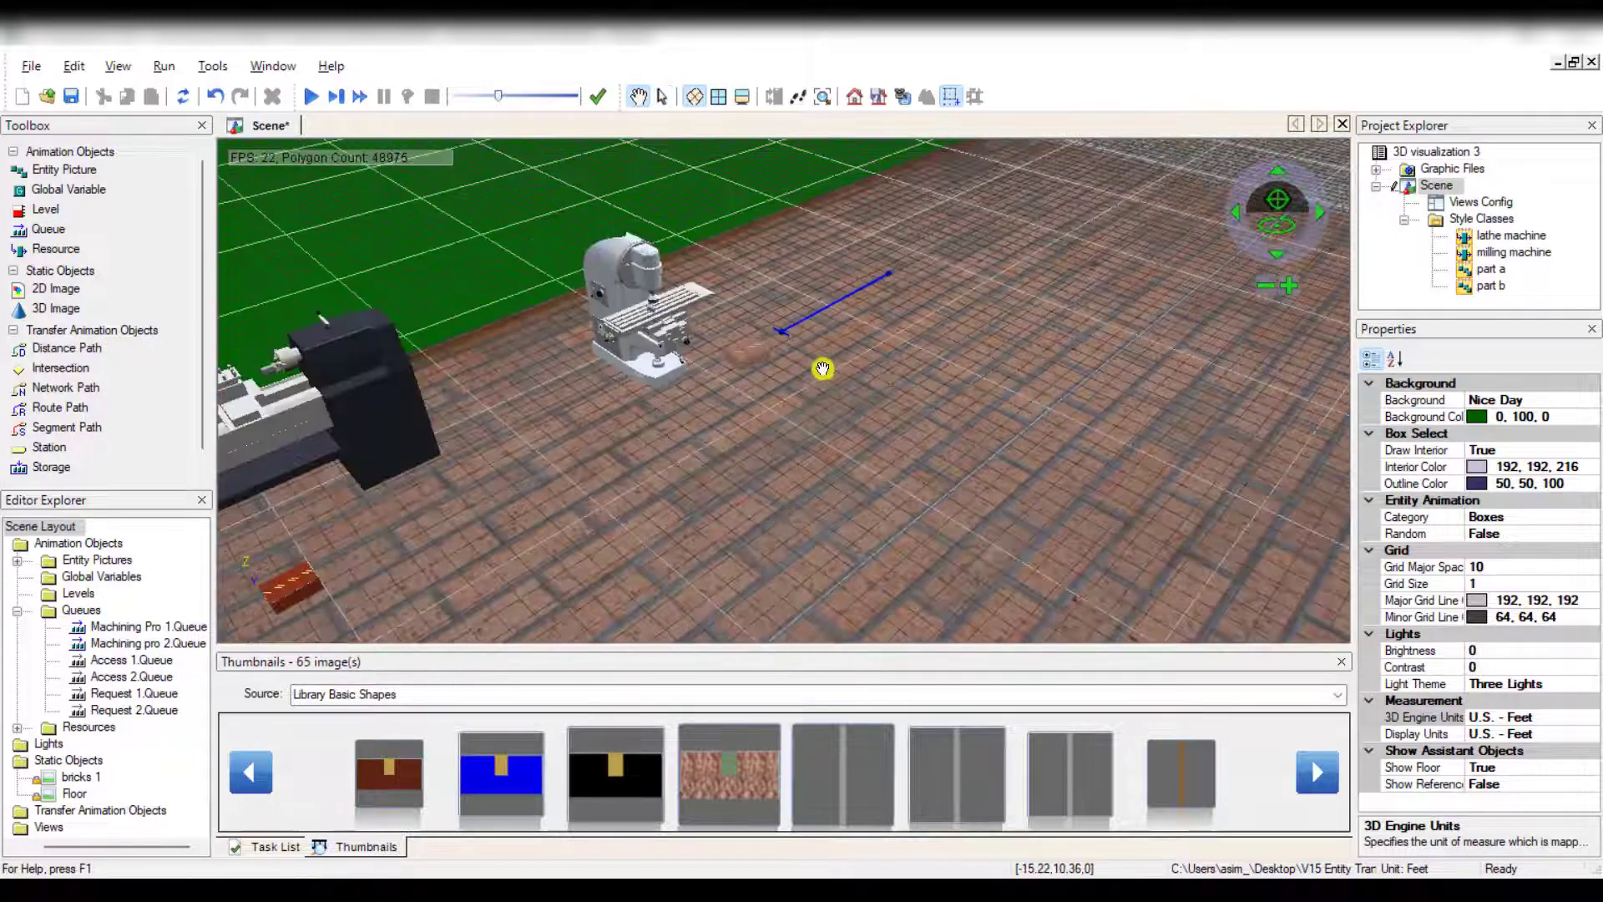
{"action": "left_click_drag", "start_coordinate": [630, 512], "coordinate": [572, 458]}
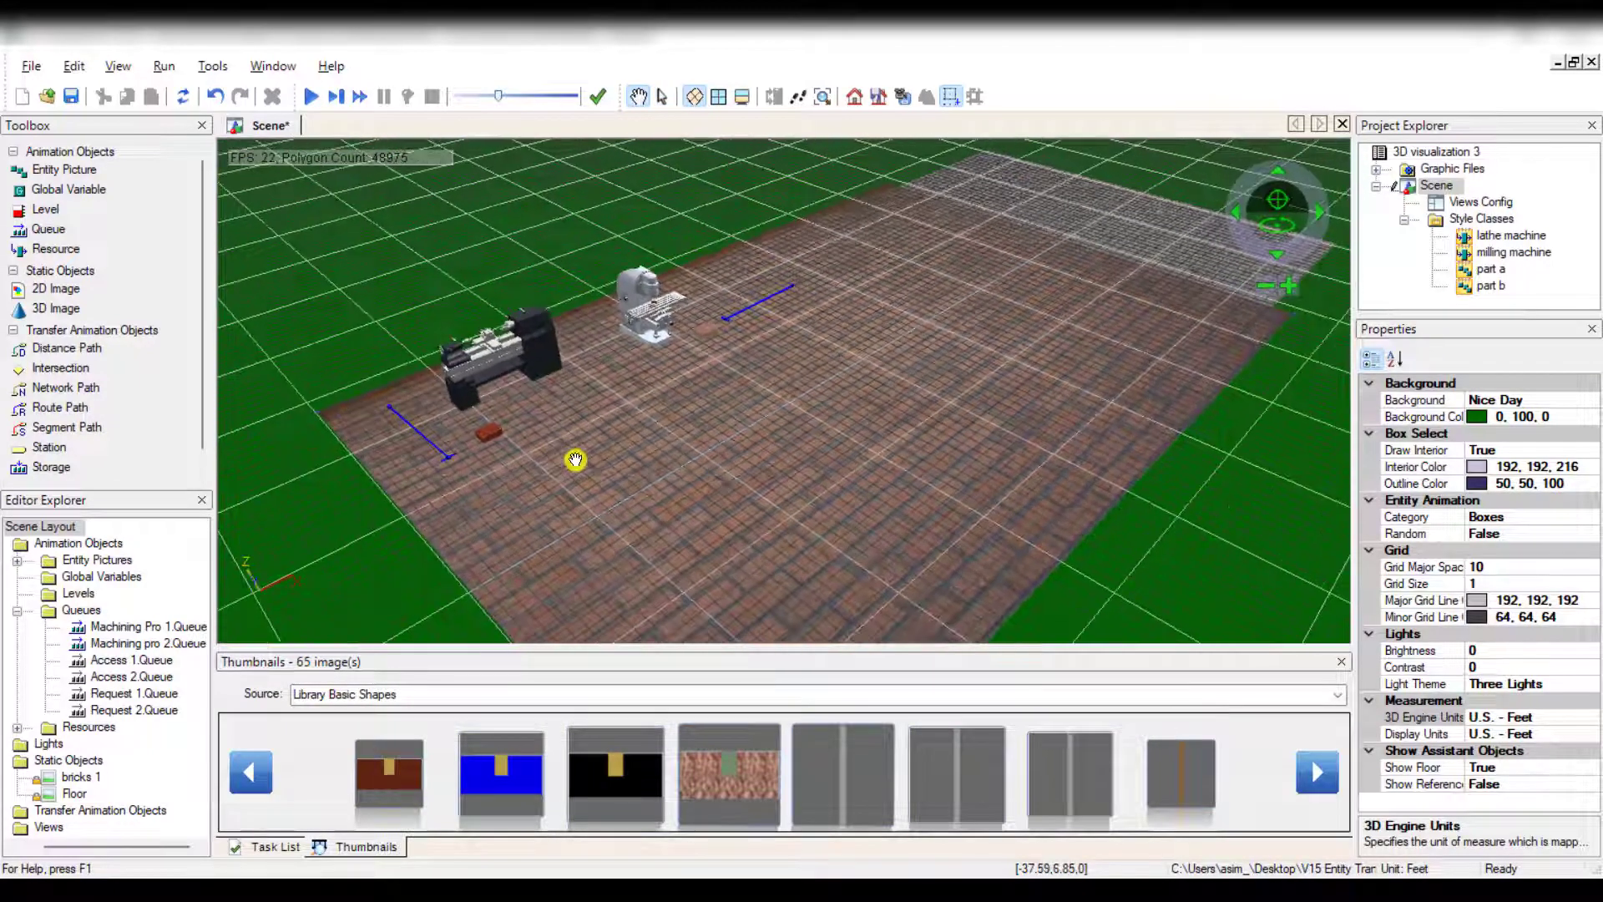
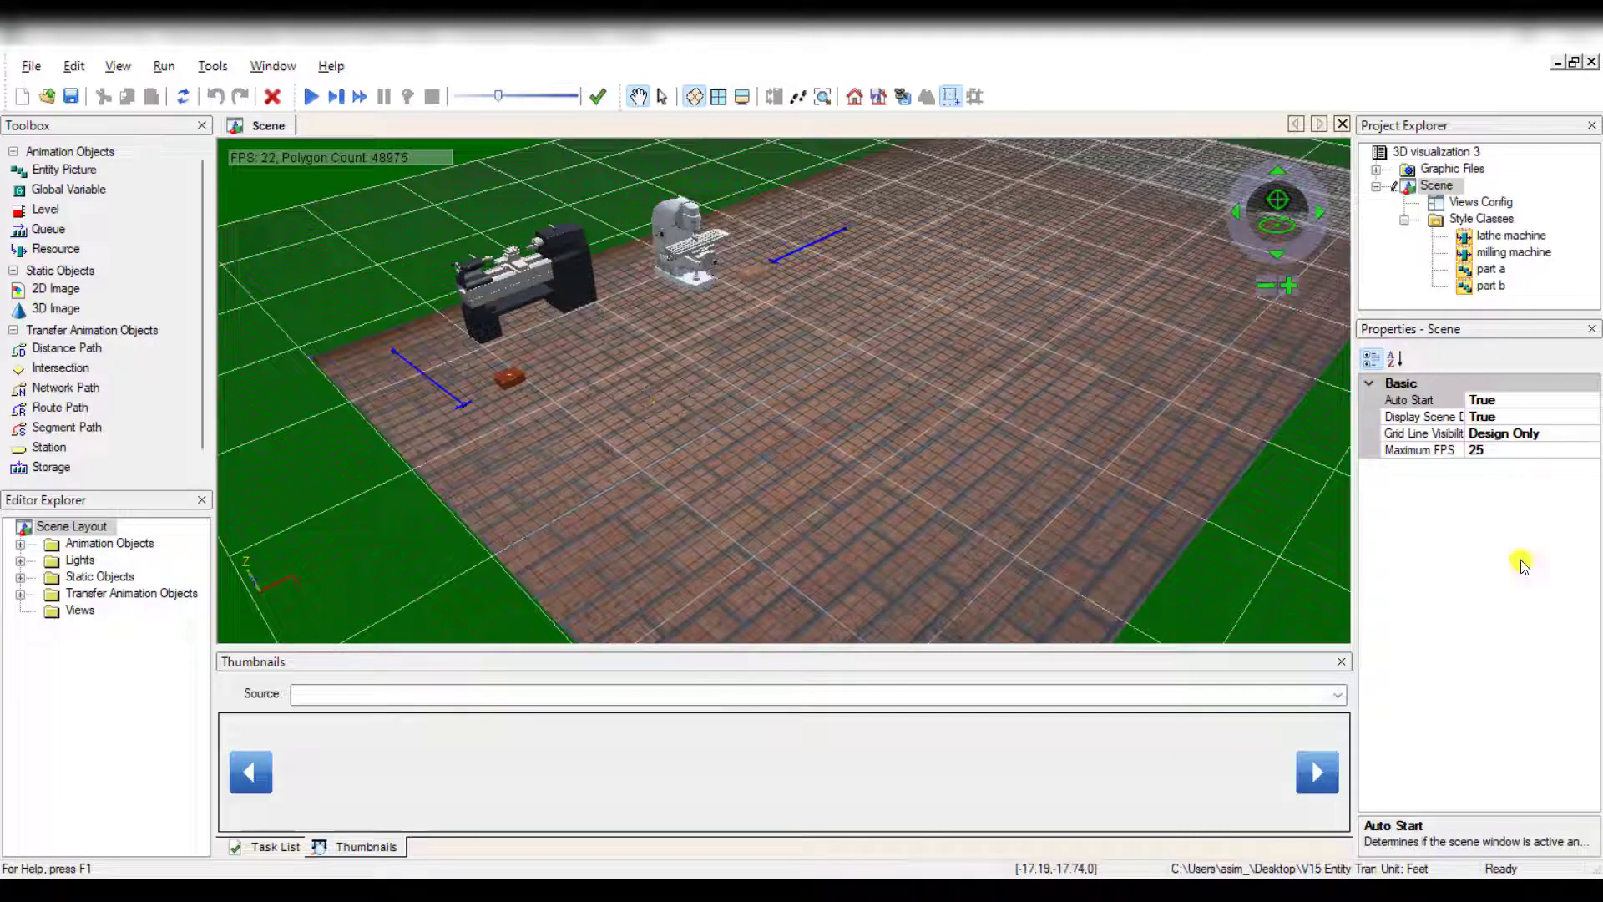
{"action": "left_click", "coordinate": [1336, 695]}
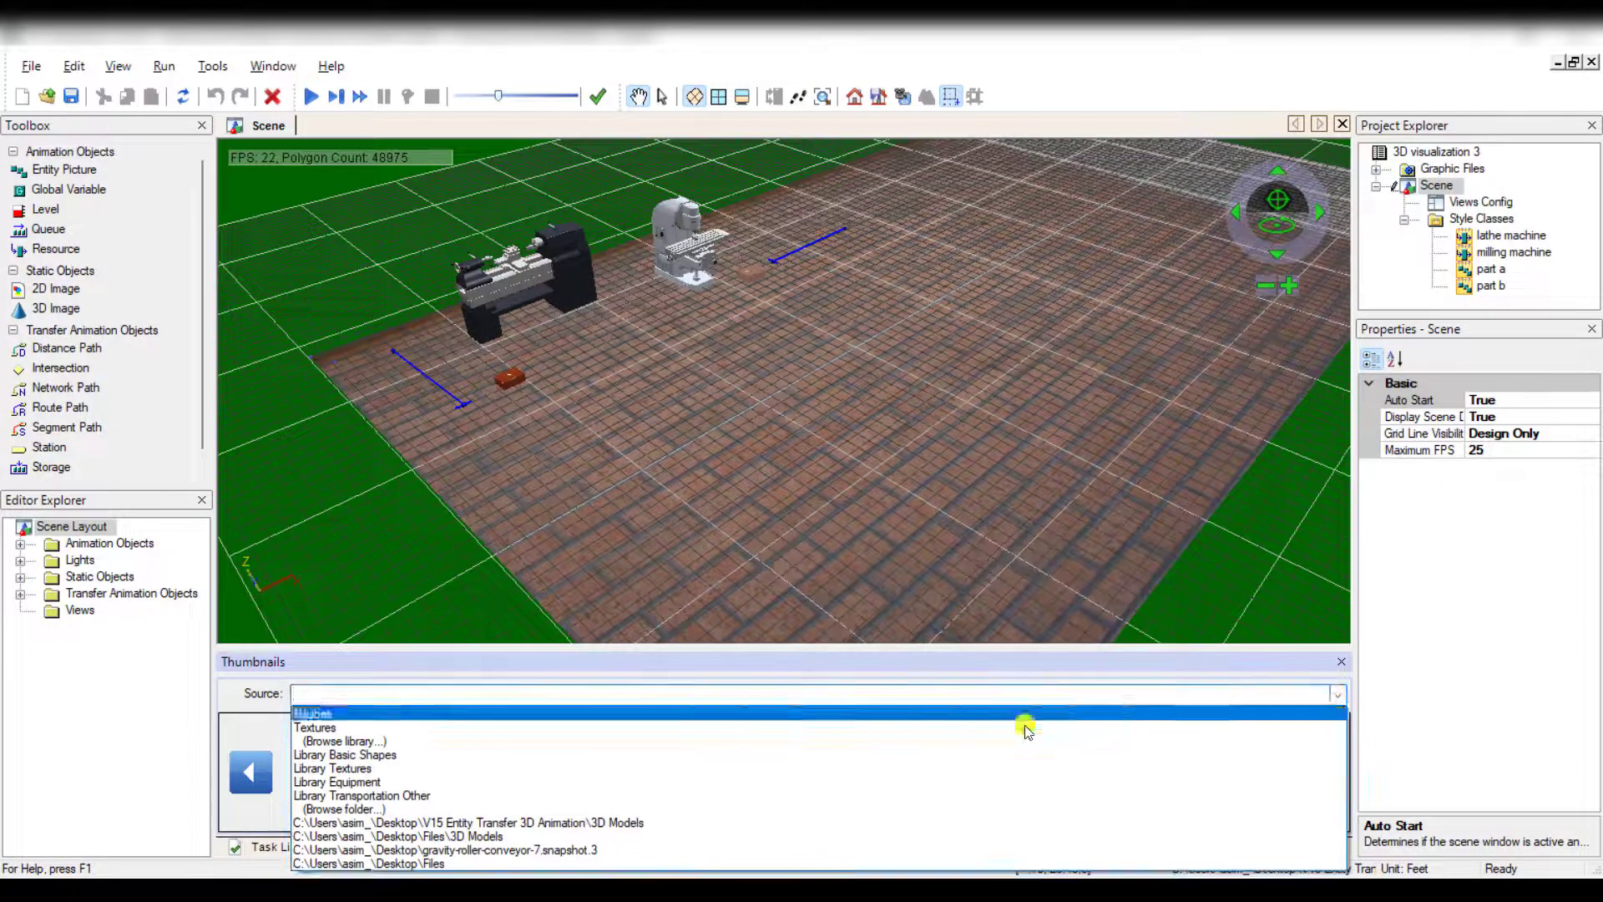
{"action": "left_click", "coordinate": [799, 821]}
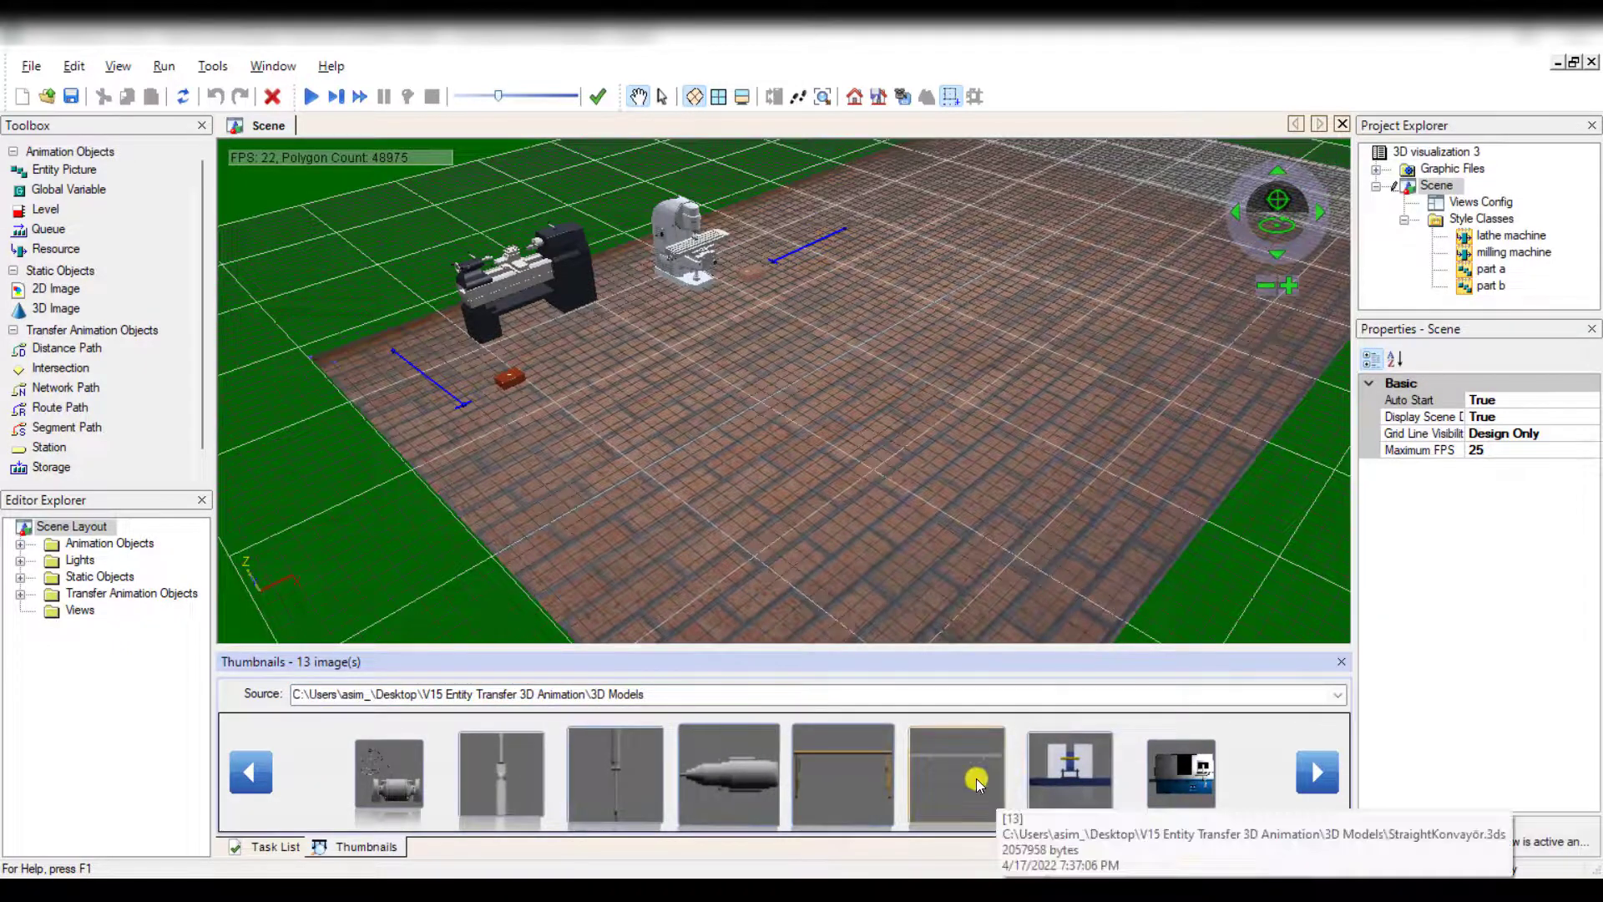
{"action": "left_click_drag", "start_coordinate": [955, 782], "coordinate": [770, 505]}
{"action": "left_click_drag", "start_coordinate": [724, 422], "coordinate": [725, 423]}
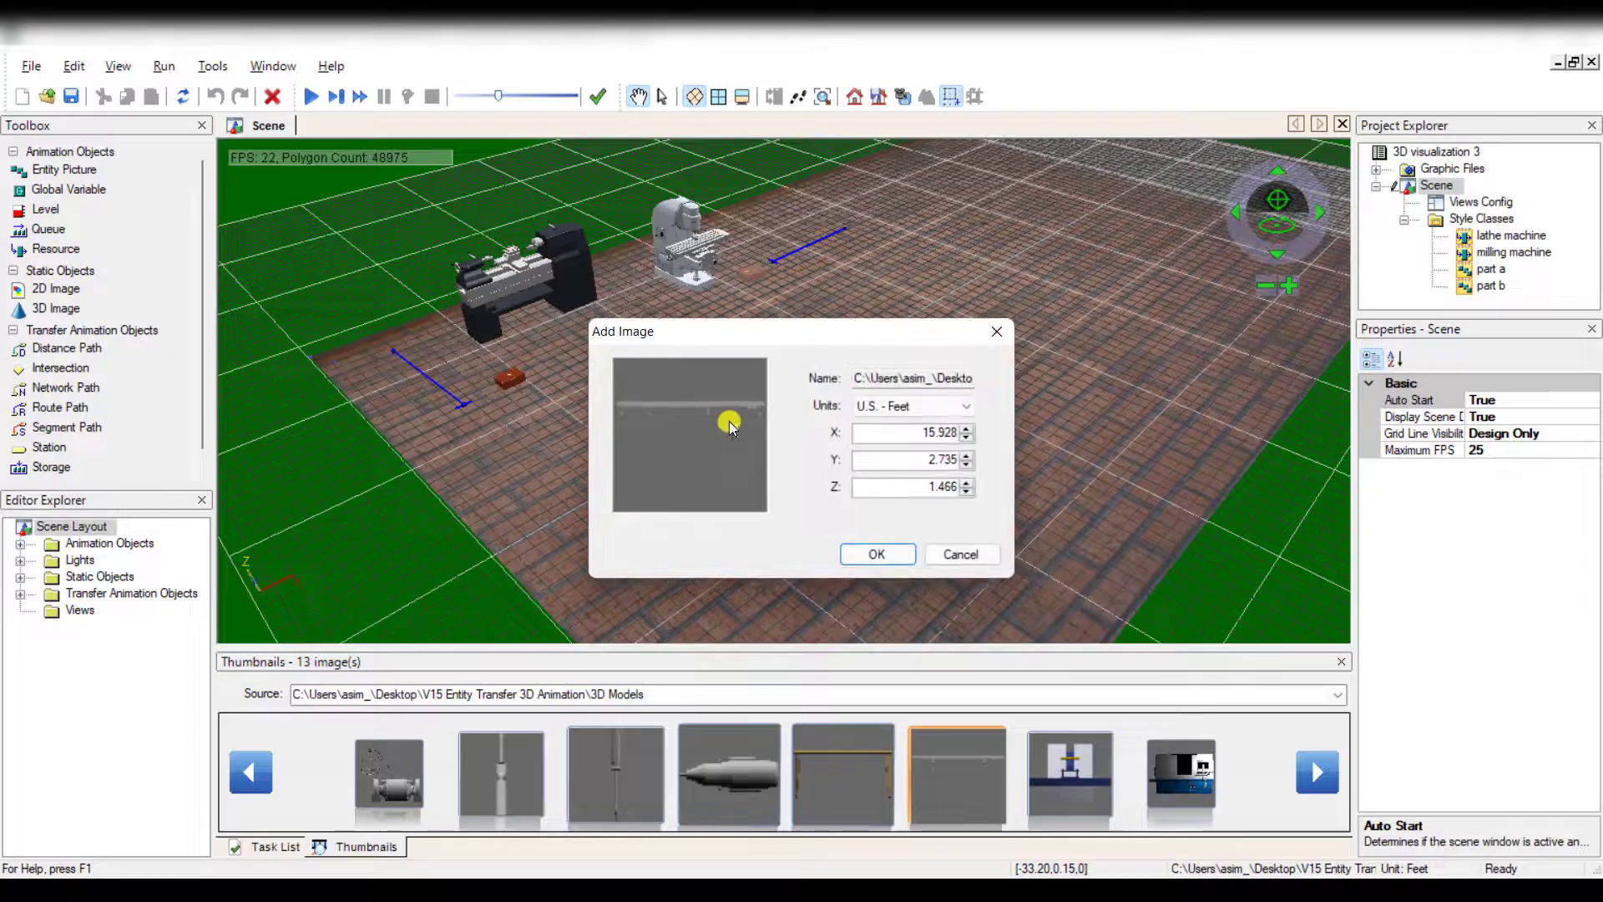
{"action": "left_click", "coordinate": [877, 555]}
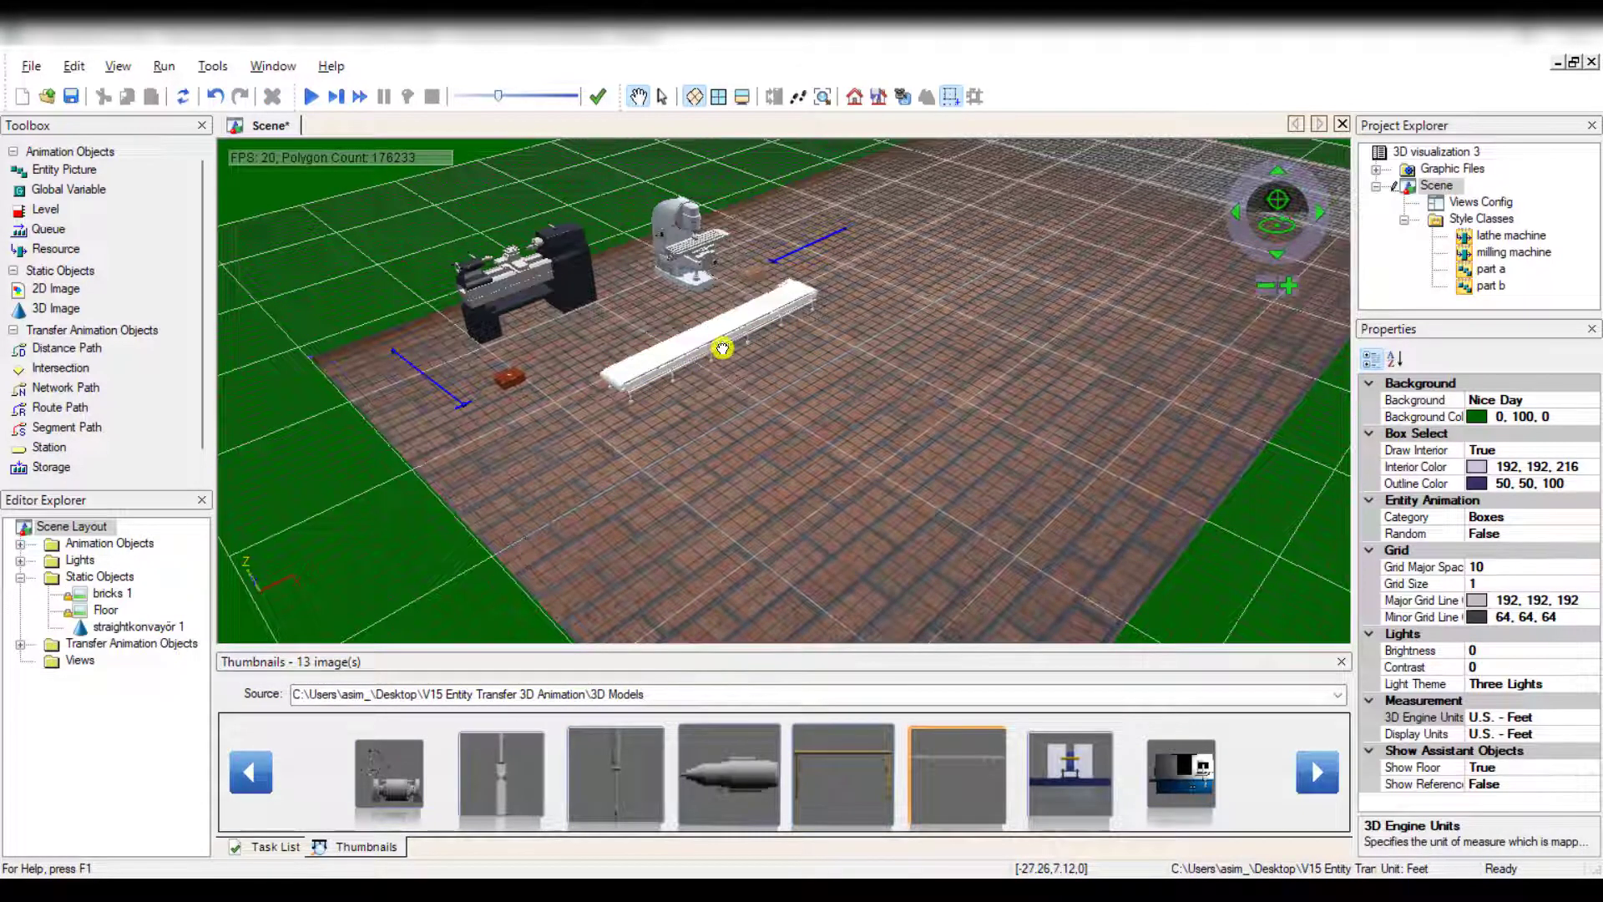
Move the conveyor away from the machines to about -39.04, -4.64 and rotate it about 88 degrees.
{"action": "left_click", "coordinate": [662, 96]}
{"action": "left_click_drag", "start_coordinate": [783, 301], "coordinate": [788, 366]}
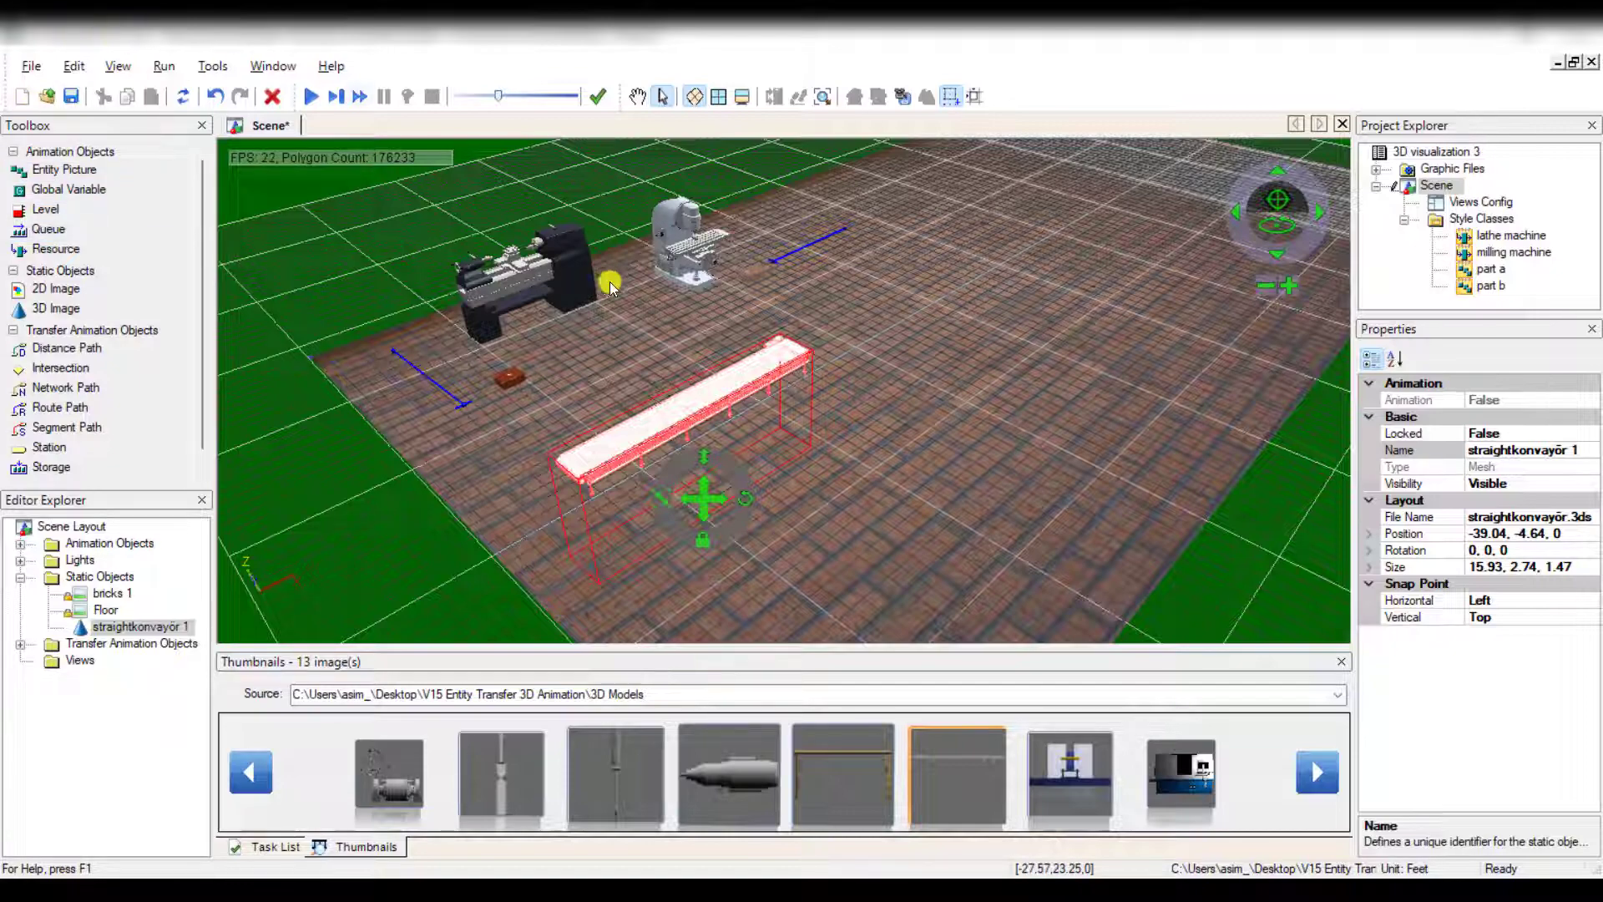
{"action": "left_click_drag", "start_coordinate": [747, 502], "coordinate": [781, 427]}
{"action": "left_click", "coordinate": [776, 383]}
Fine-tune the first conveyor's position to about -40.68, -5 on the floor.
{"action": "left_click", "coordinate": [639, 97]}
{"action": "scroll", "coordinate": [651, 411], "scroll_direction": "up", "scroll_amount": 5}
{"action": "left_click", "coordinate": [663, 97]}
{"action": "mouse_move", "coordinate": [859, 239]}
{"action": "left_mouse_down"}
{"action": "mouse_move", "coordinate": [839, 294]}
{"action": "mouse_move", "coordinate": [865, 256]}
{"action": "left_mouse_up"}
{"action": "left_click", "coordinate": [860, 379]}
{"action": "scroll", "coordinate": [868, 359], "scroll_direction": "up", "scroll_amount": 3}
{"action": "scroll", "coordinate": [888, 333], "scroll_direction": "down", "scroll_amount": 10}
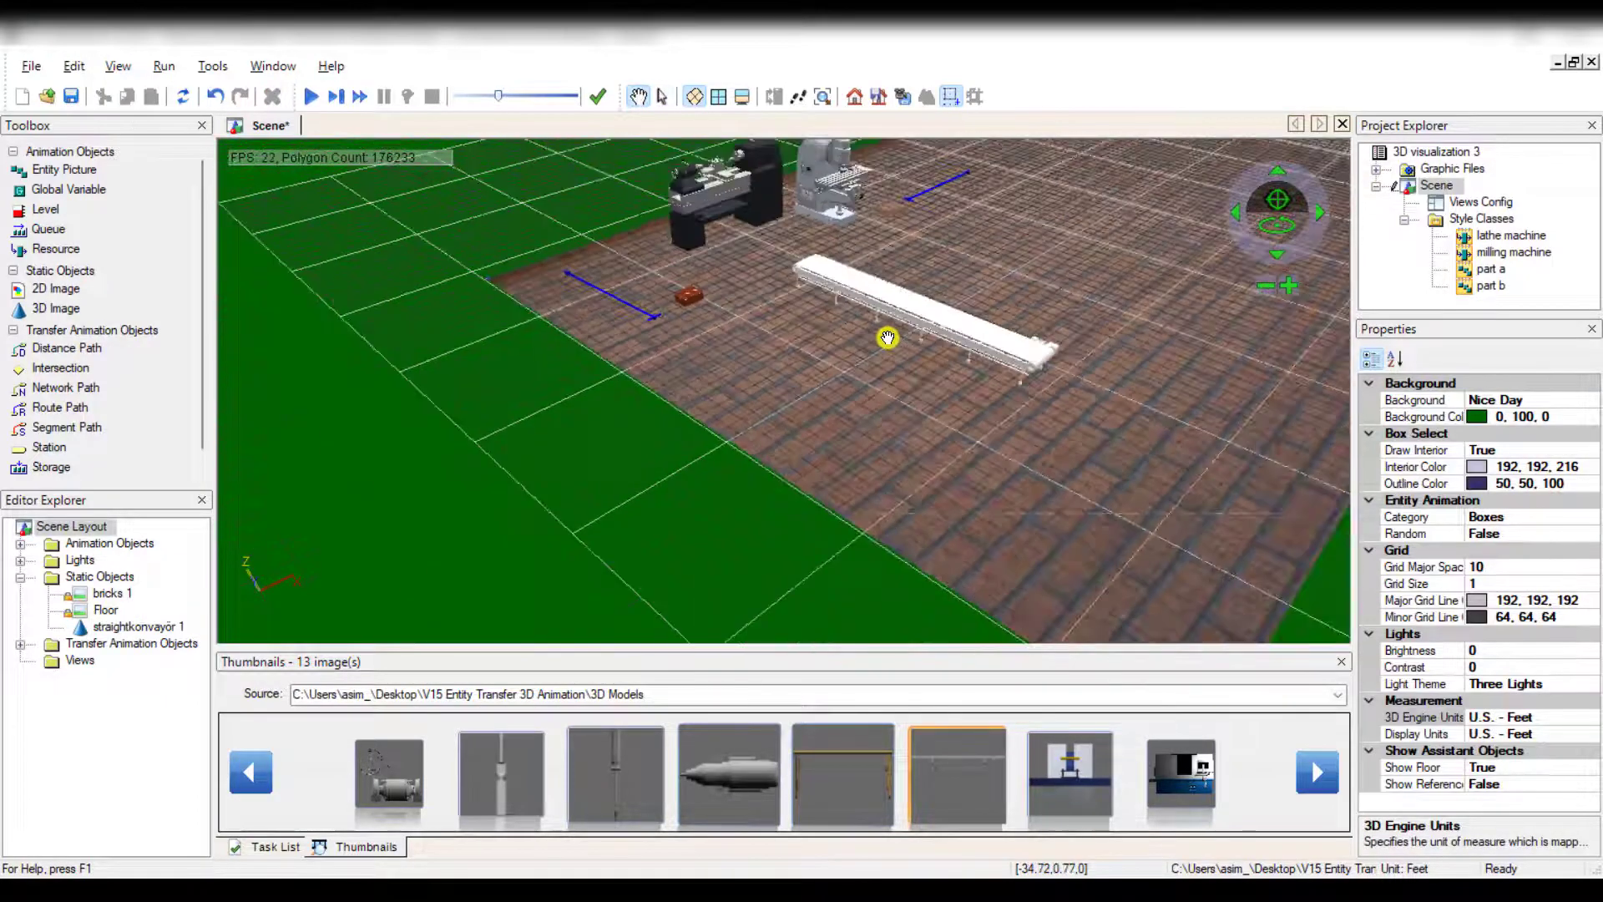
{"action": "scroll", "coordinate": [888, 337], "scroll_direction": "up", "scroll_amount": 4}
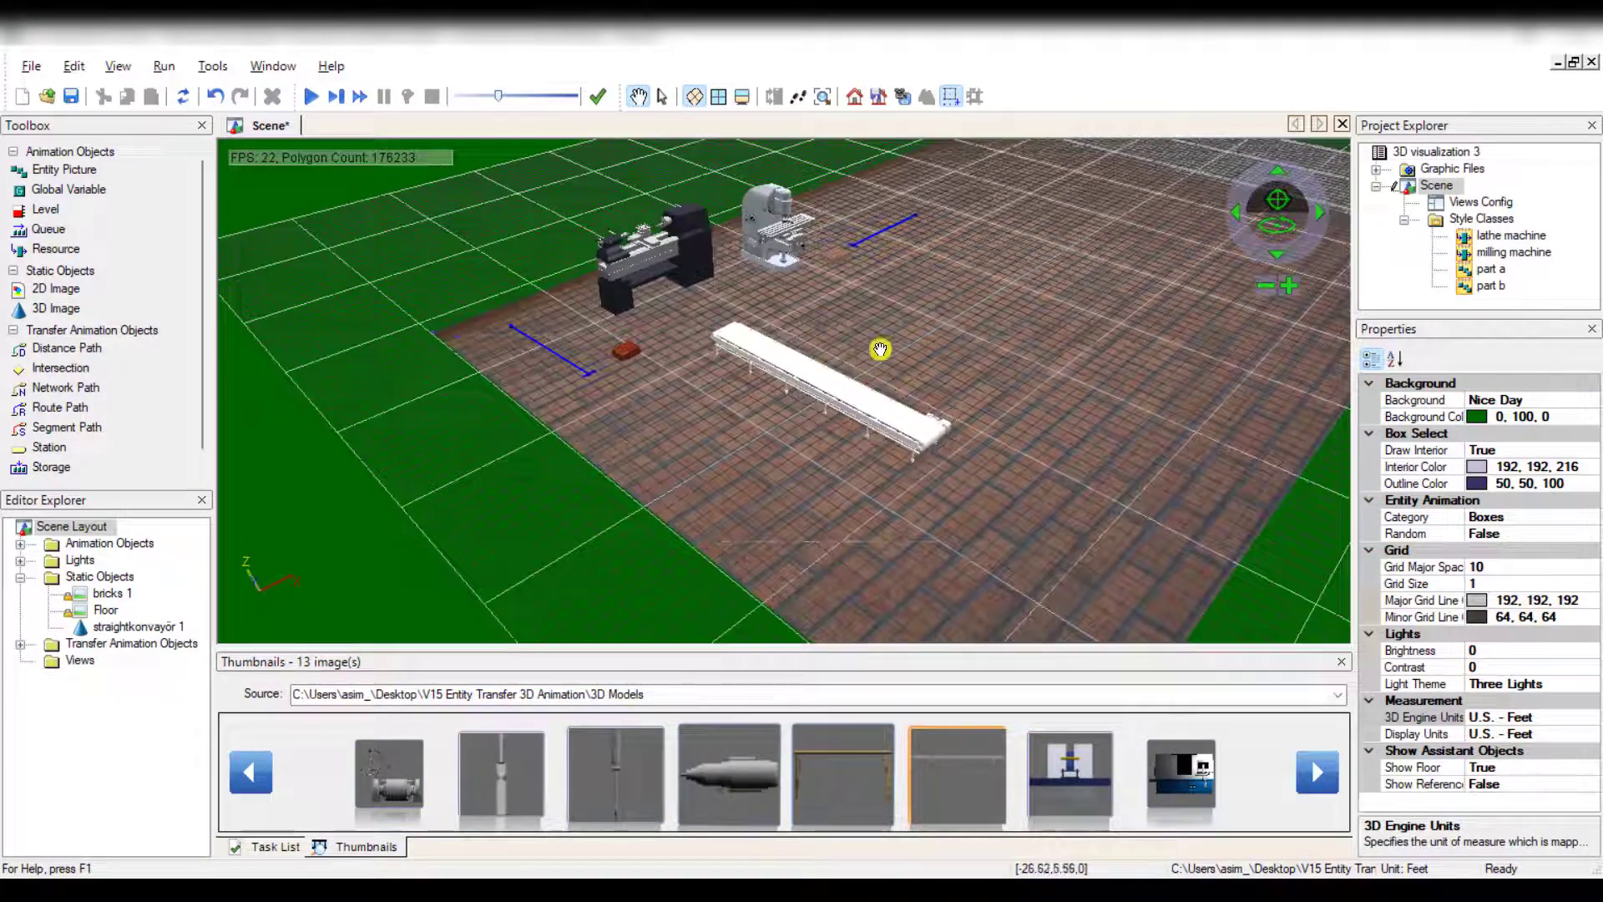
{"action": "scroll", "coordinate": [869, 347], "scroll_direction": "up", "scroll_amount": 2}
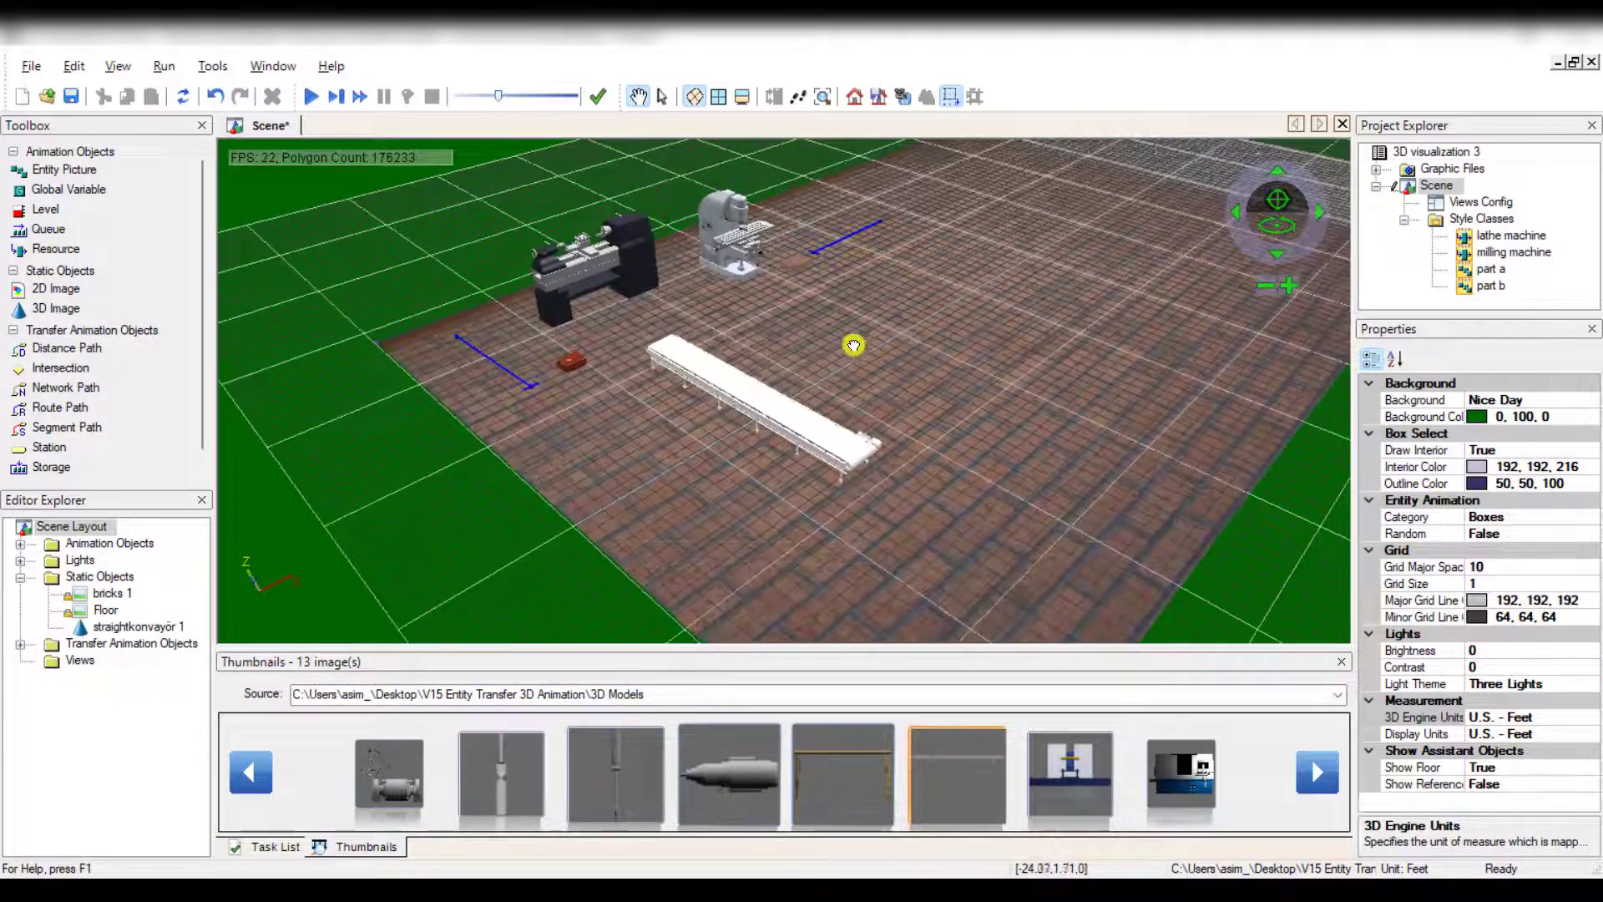
Duplicate the conveyor and place the copy near the milling machine at about -22.14, 8.62, 0.15.
{"action": "left_click", "coordinate": [661, 97]}
{"action": "left_click", "coordinate": [734, 376]}
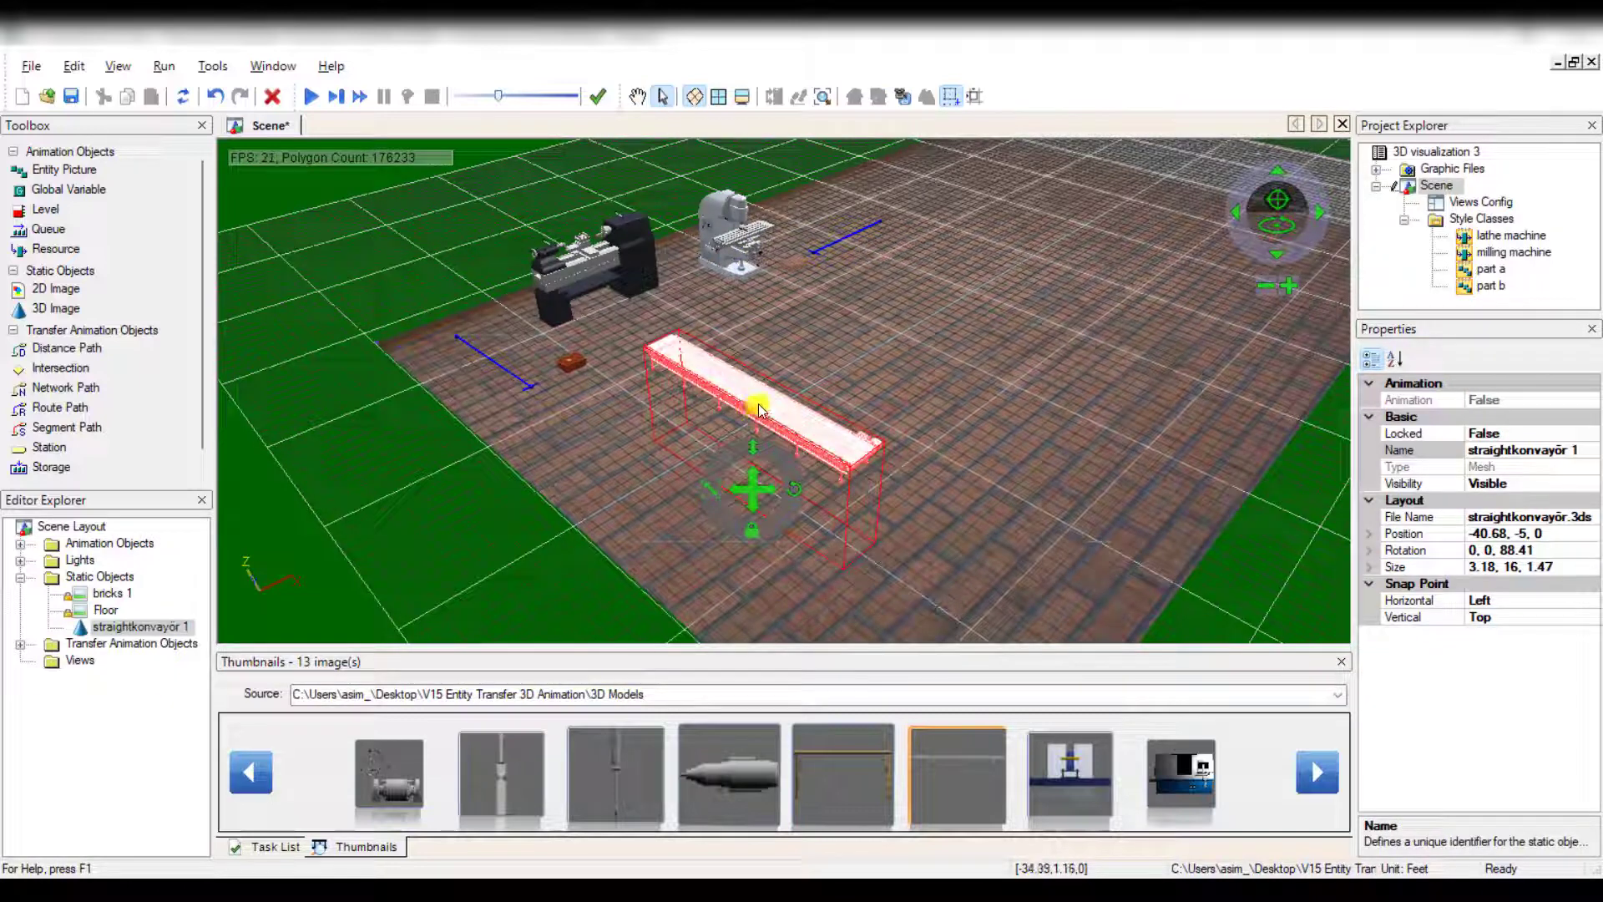
{"action": "right_click", "coordinate": [760, 409]}
{"action": "left_click", "coordinate": [780, 436]}
{"action": "left_click", "coordinate": [819, 378]}
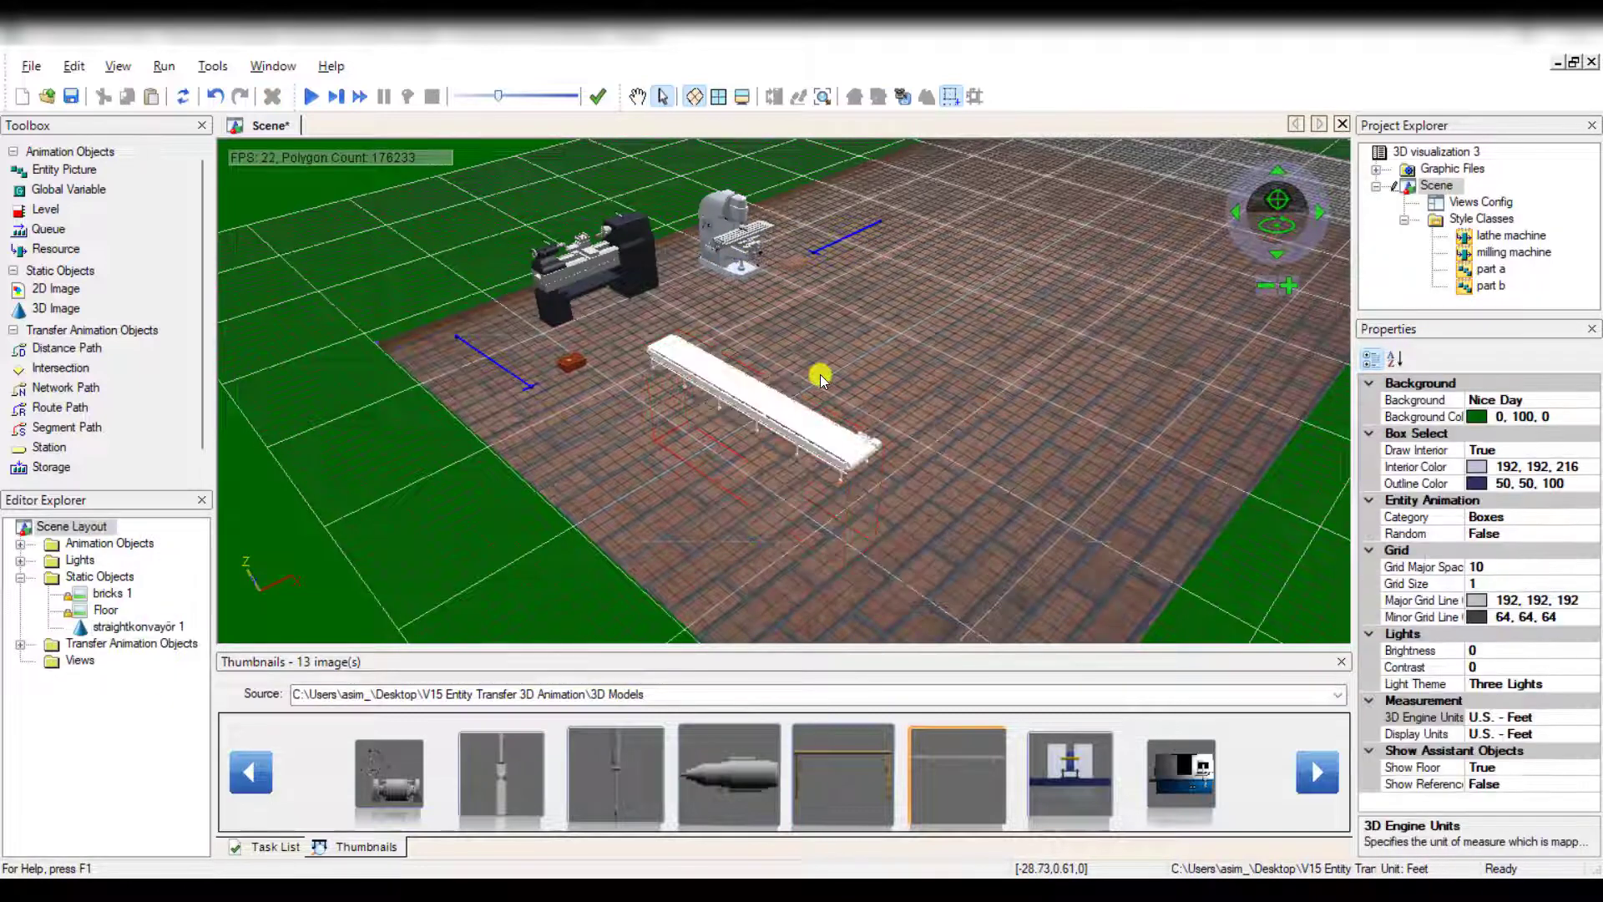
{"action": "key", "text": "ctrl+v"}
{"action": "left_click", "coordinate": [802, 305]}
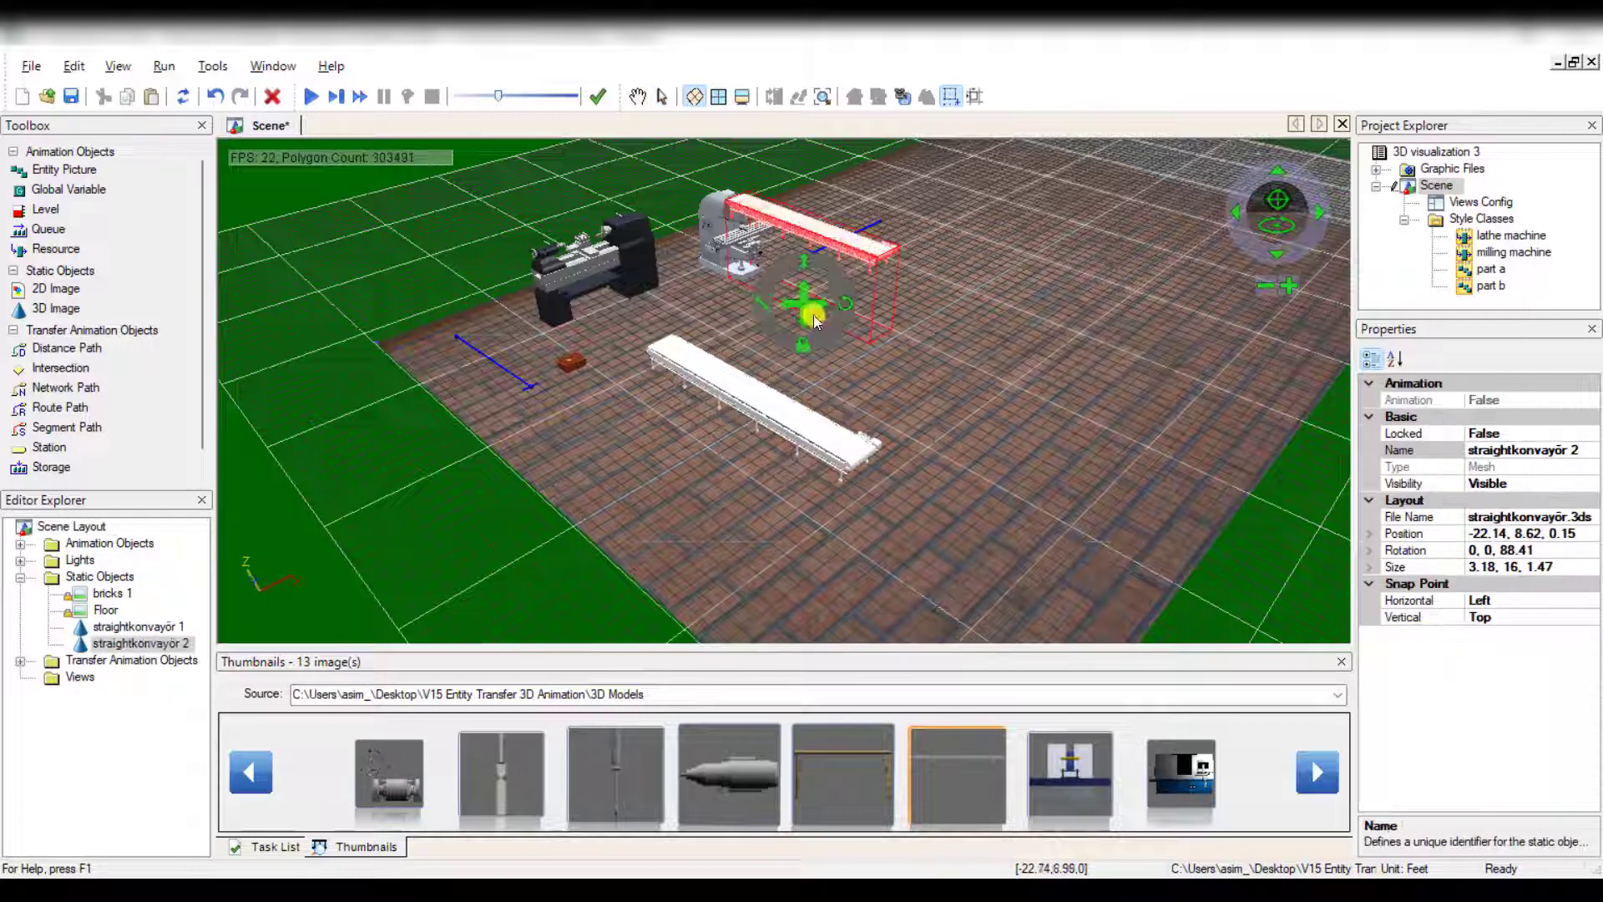
Move the second conveyor alongside the first, to about -29.68, -6, -1.84.
{"action": "left_click_drag", "start_coordinate": [825, 236], "coordinate": [859, 401]}
{"action": "left_click", "coordinate": [917, 350]}
{"action": "left_click_drag", "start_coordinate": [917, 347], "coordinate": [885, 424]}
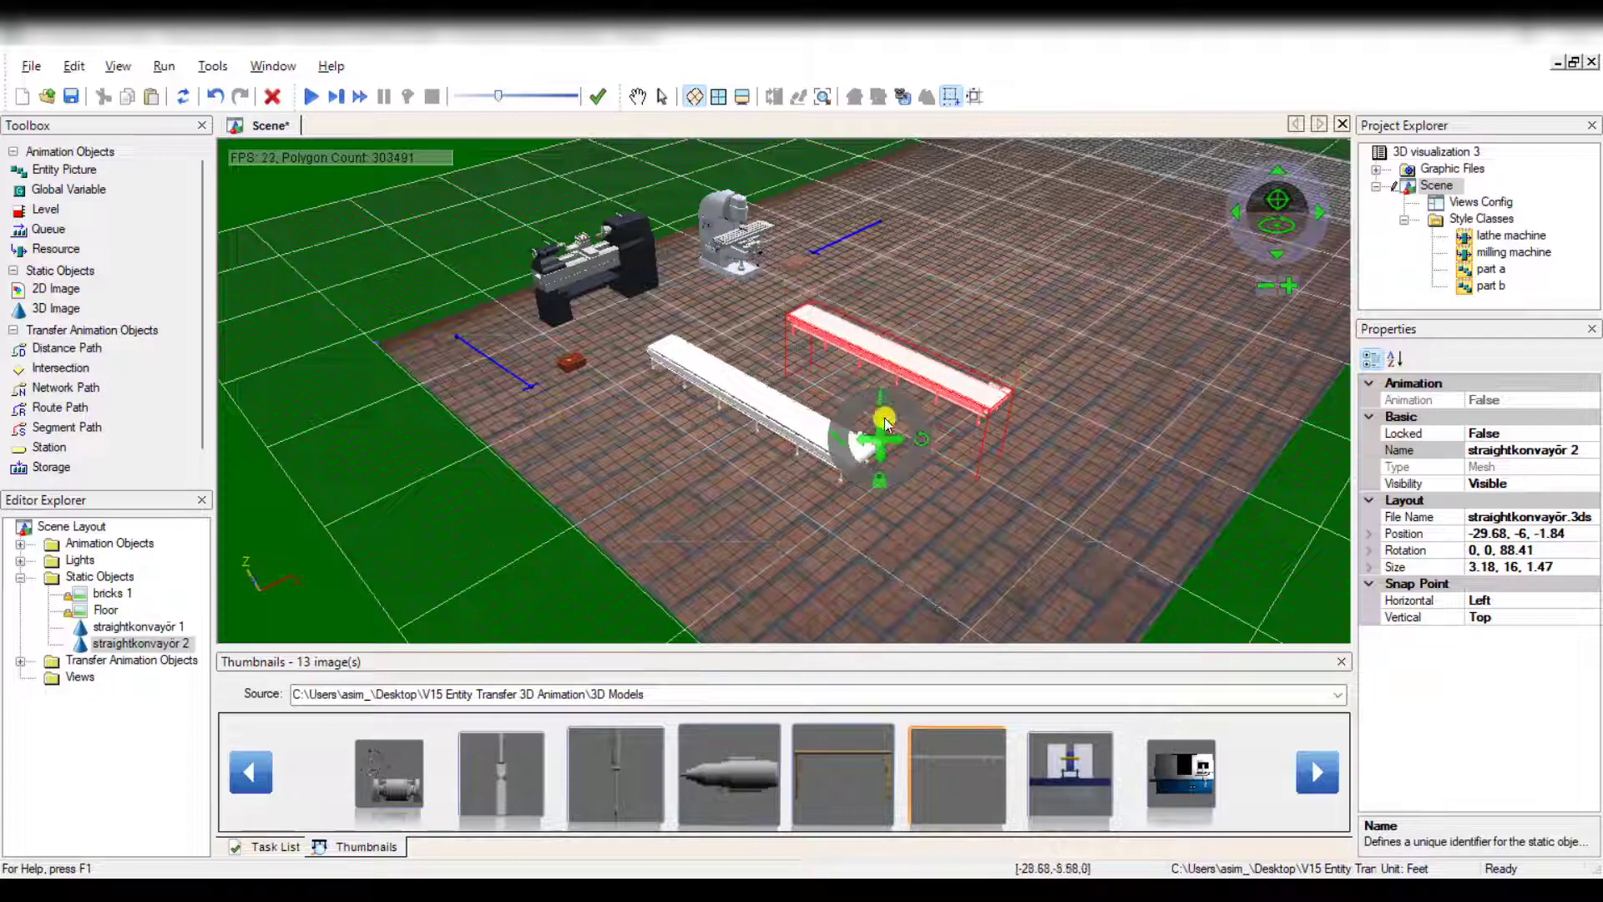
{"action": "left_click", "coordinate": [768, 317]}
Fine-tune the second conveyor's placement so it stands on the floor parallel to the first conveyor.
{"action": "left_click", "coordinate": [638, 97]}
{"action": "scroll", "coordinate": [752, 351], "scroll_direction": "up", "scroll_amount": 5}
{"action": "left_click", "coordinate": [662, 97]}
{"action": "left_click", "coordinate": [700, 388]}
{"action": "left_click_drag", "start_coordinate": [705, 529], "coordinate": [707, 554]}
{"action": "left_click_drag", "start_coordinate": [665, 591], "coordinate": [668, 591]}
{"action": "left_click", "coordinate": [869, 423]}
{"action": "left_click", "coordinate": [638, 97]}
{"action": "scroll", "coordinate": [853, 384], "scroll_direction": "down", "scroll_amount": 5}
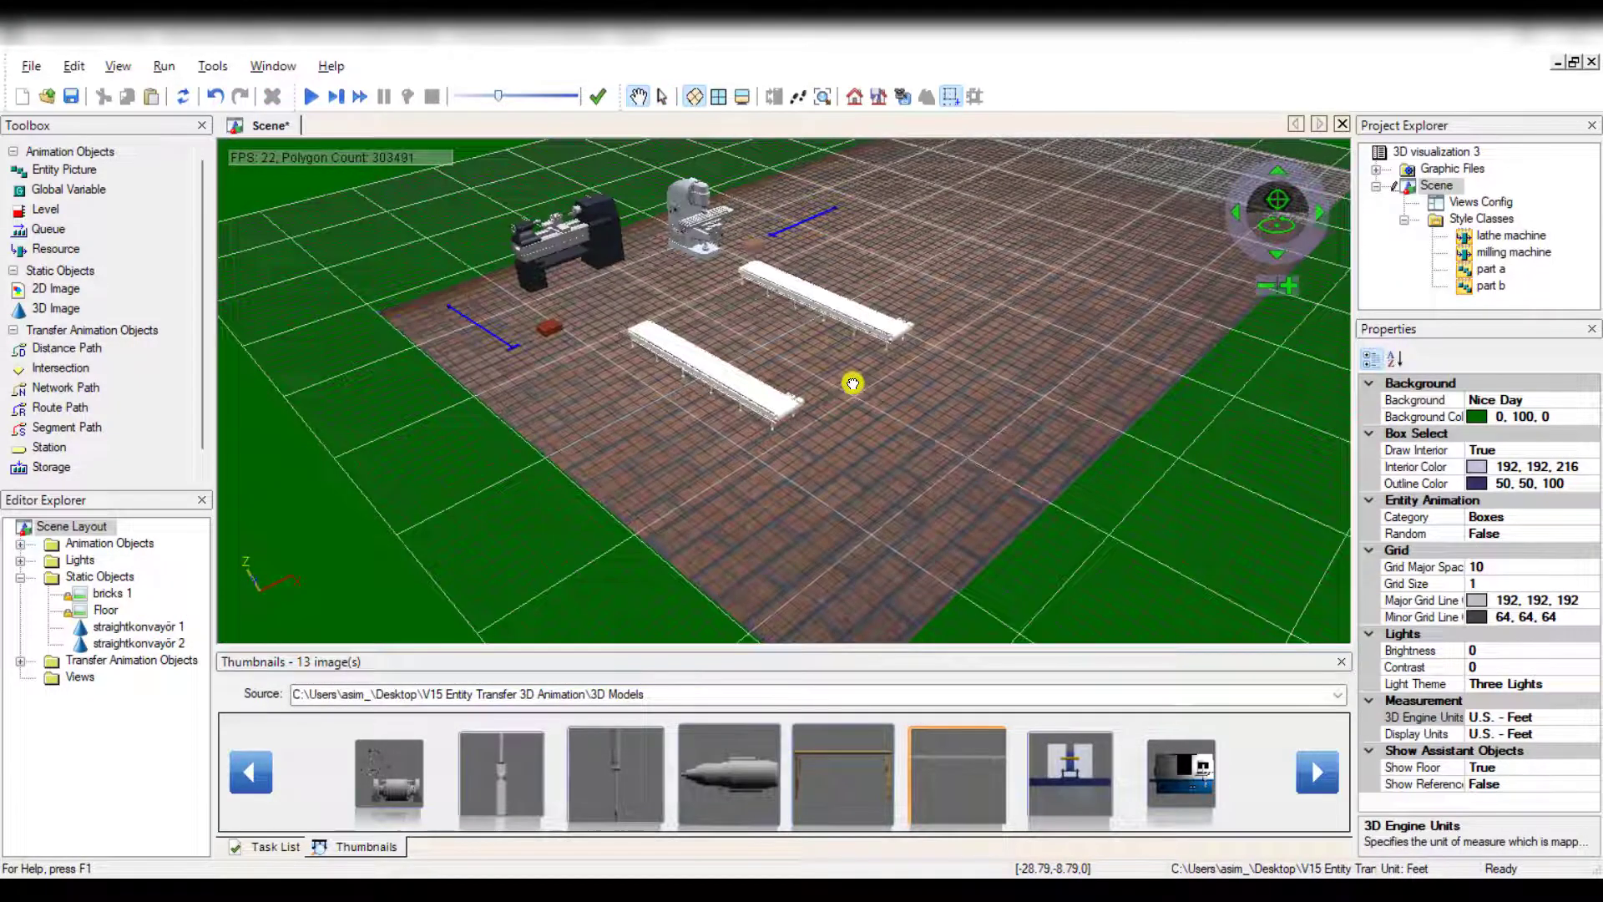
{"action": "left_click_drag", "start_coordinate": [839, 381], "coordinate": [828, 402]}
{"action": "key", "text": "Escape"}
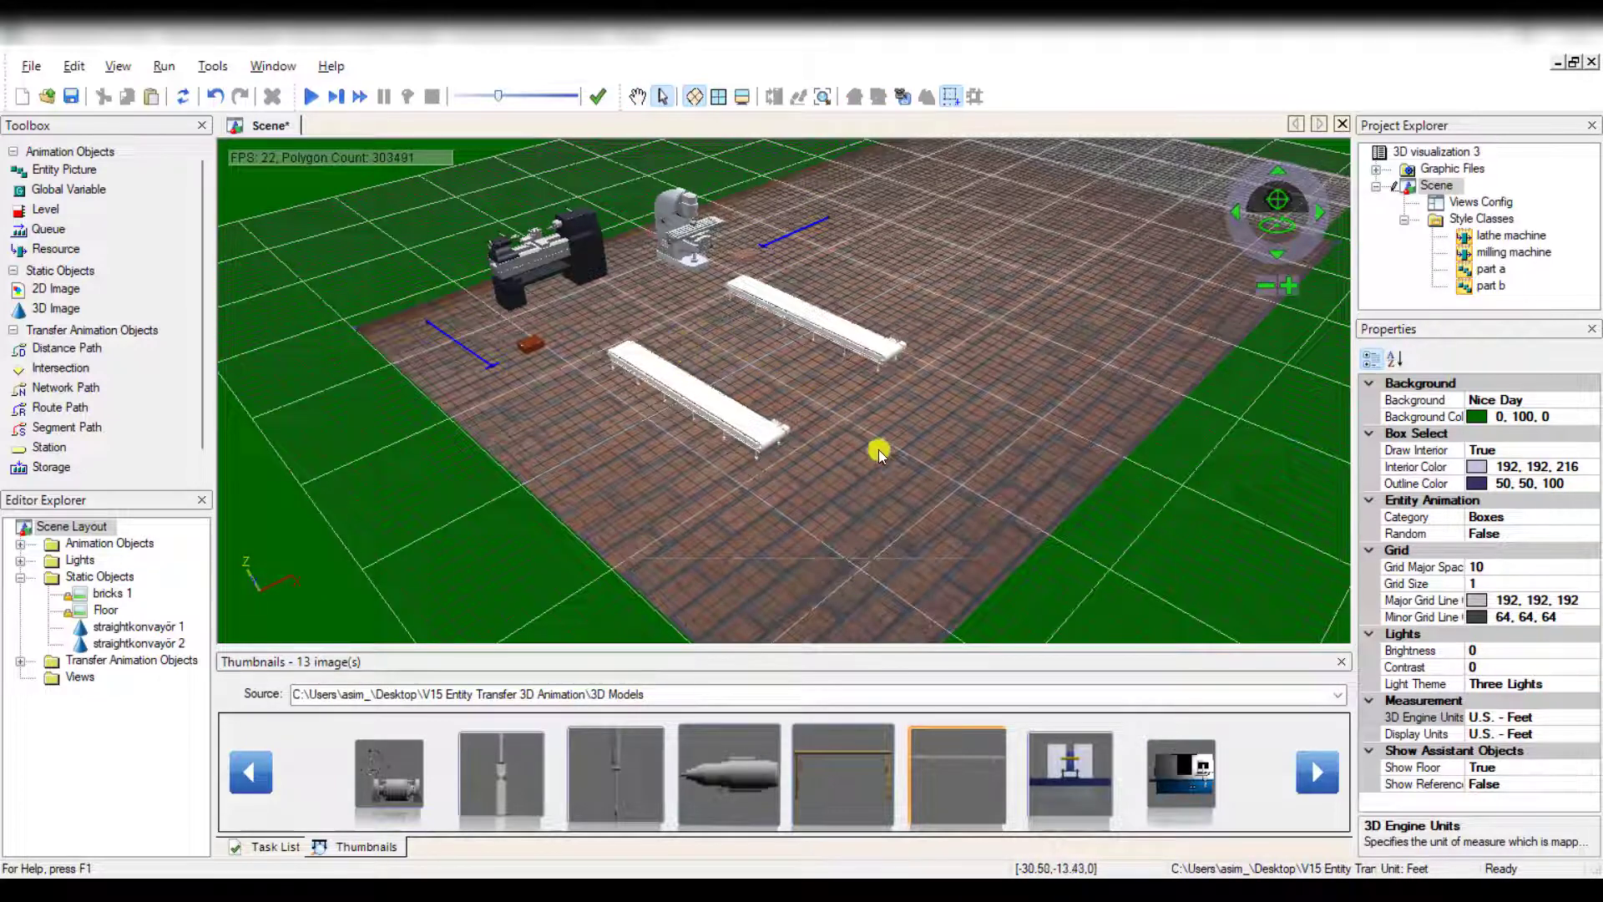
Place Access 1.Queue on the floor between the conveyors' far ends, starting at about -25.14, -8.67 and ending at about -30.14, -8.67.
{"action": "left_click", "coordinate": [638, 97]}
{"action": "left_click_drag", "start_coordinate": [848, 392], "coordinate": [741, 414]}
{"action": "scroll", "coordinate": [618, 413], "scroll_direction": "up", "scroll_amount": 2}
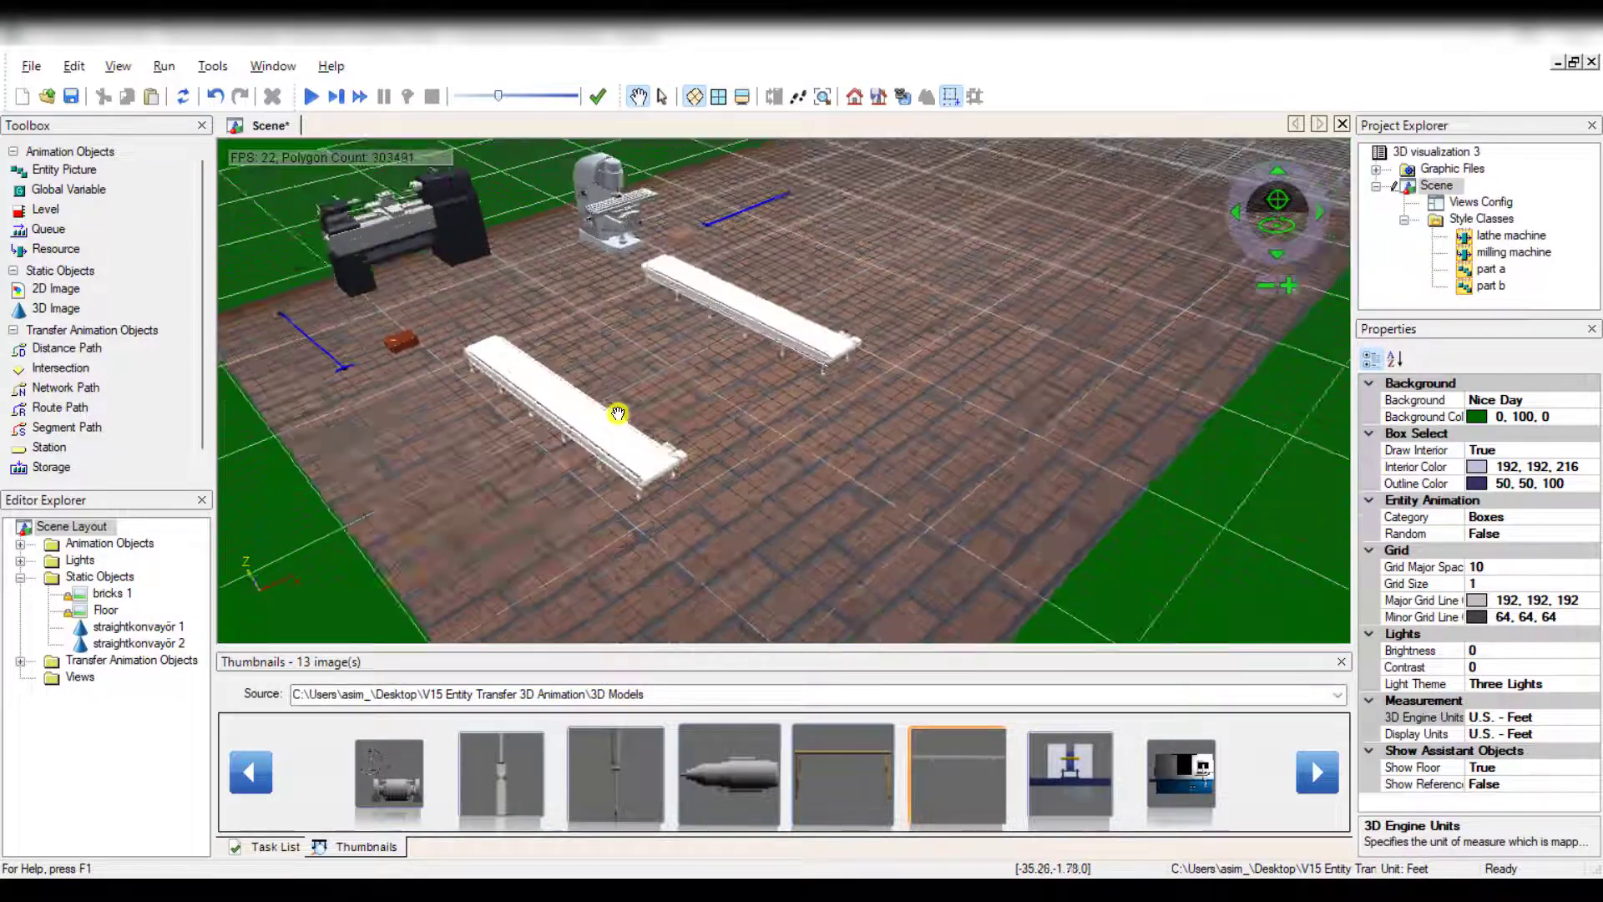
{"action": "scroll", "coordinate": [737, 393], "scroll_direction": "up", "scroll_amount": 3}
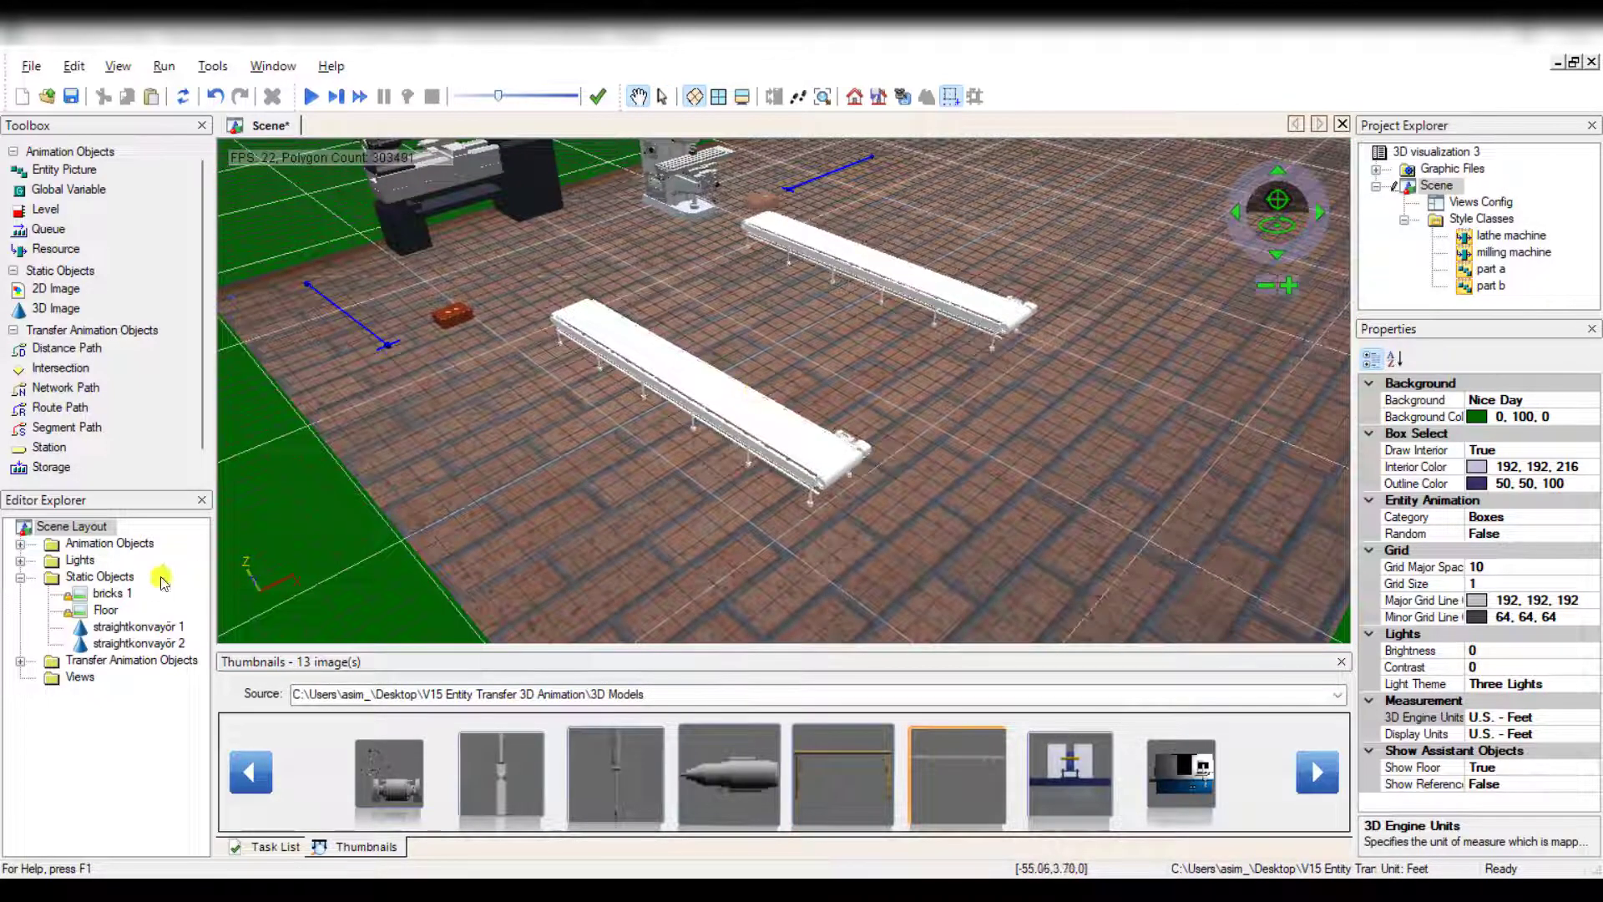
{"action": "left_click", "coordinate": [20, 543]}
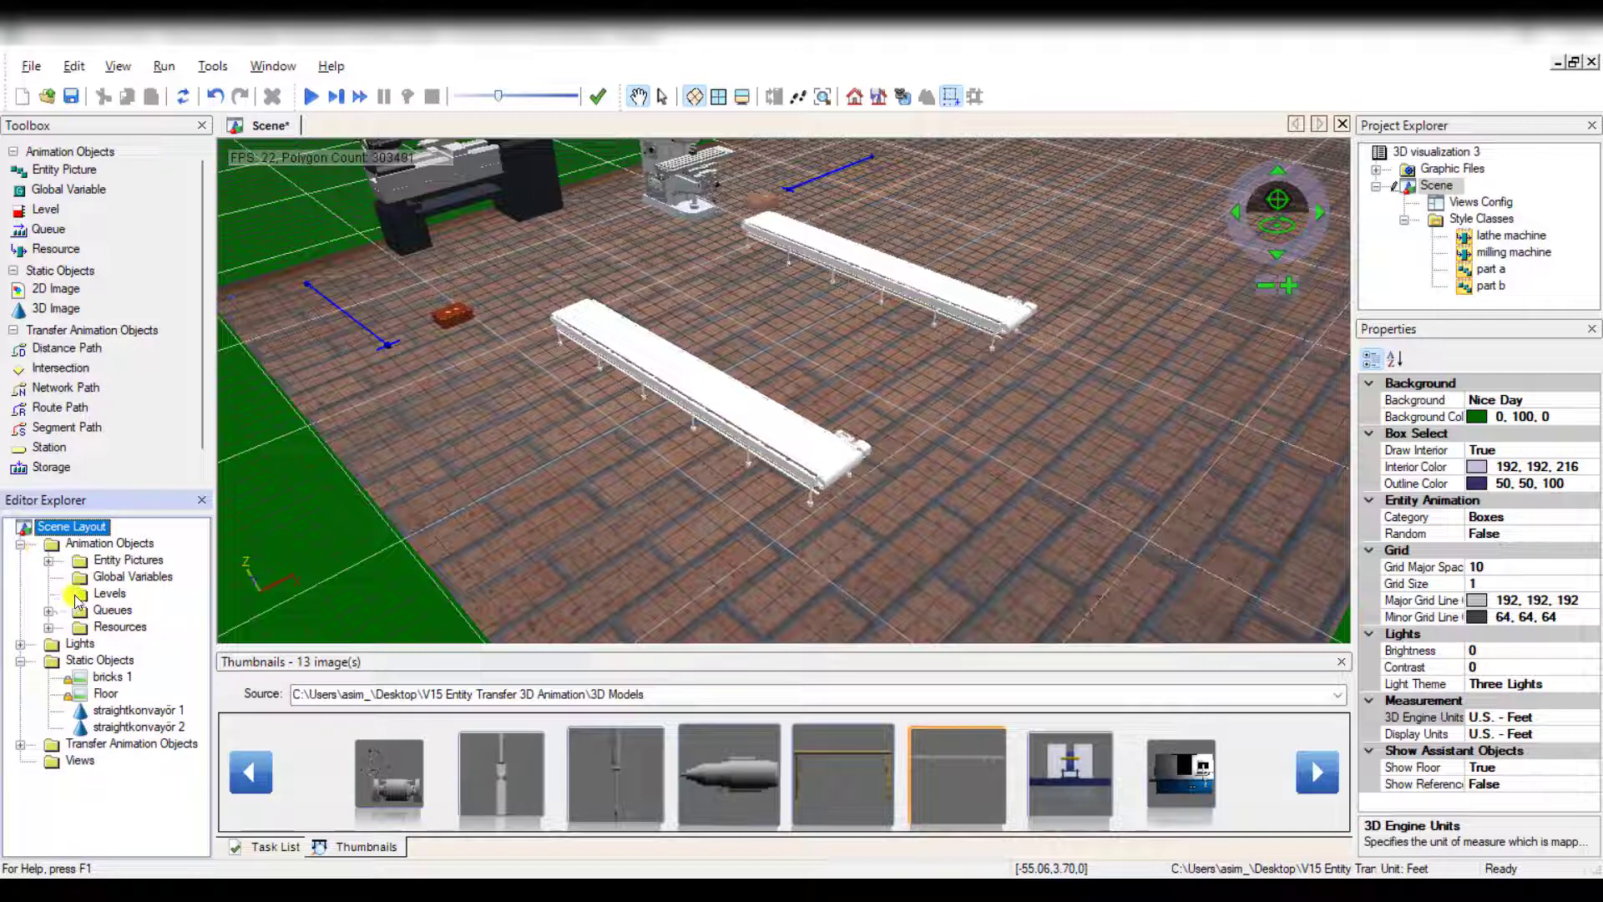
{"action": "left_click", "coordinate": [49, 610]}
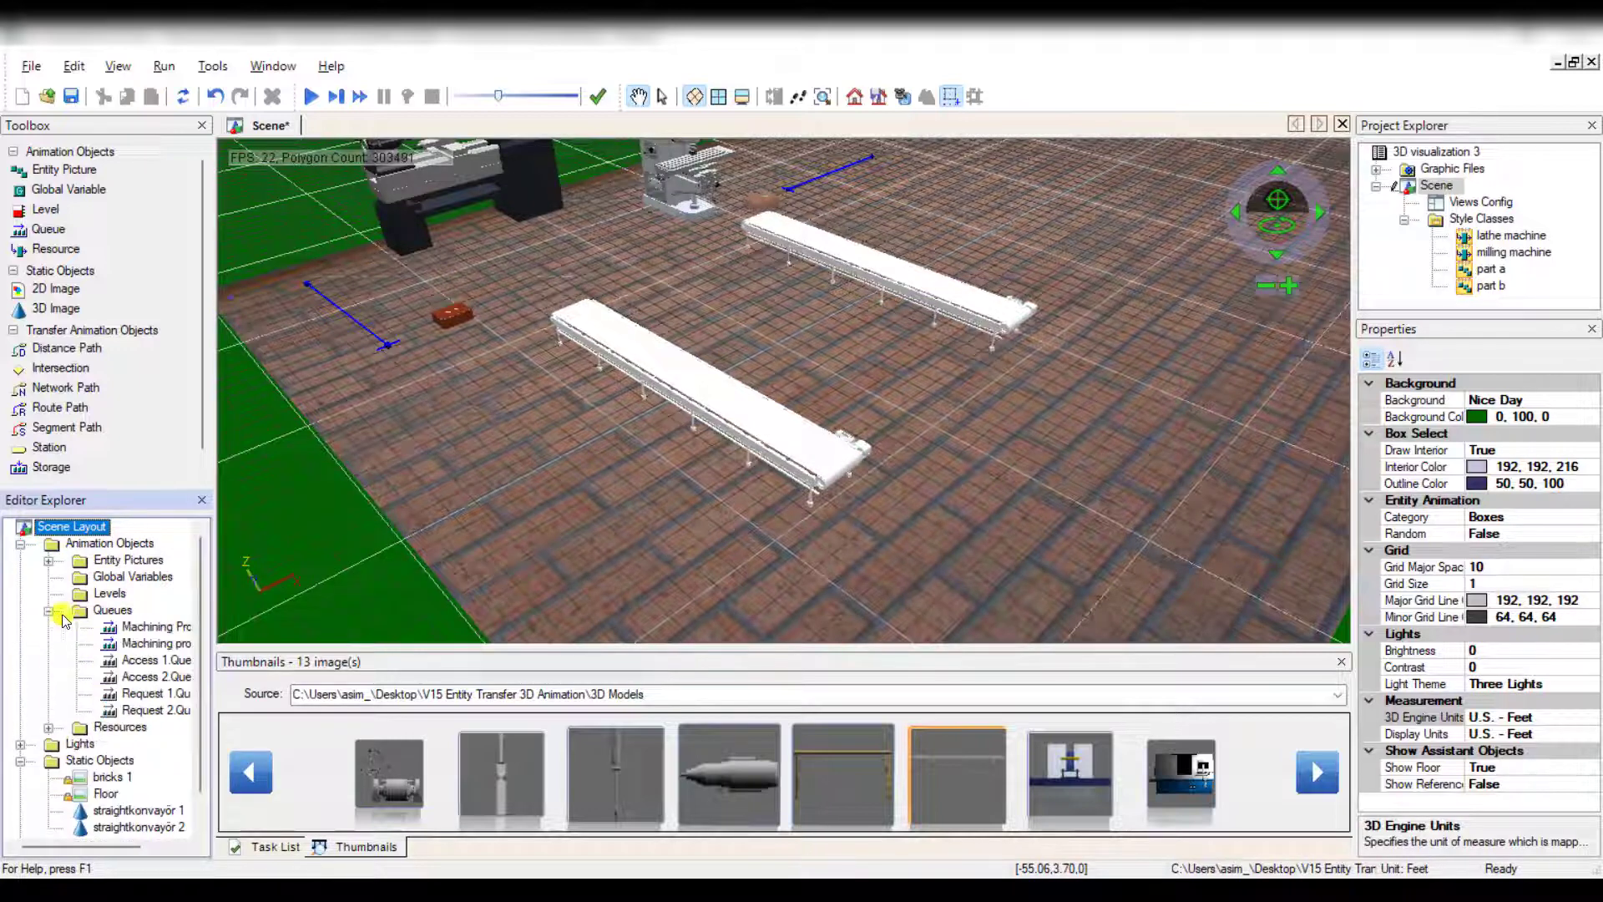
{"action": "left_click", "coordinate": [136, 662]}
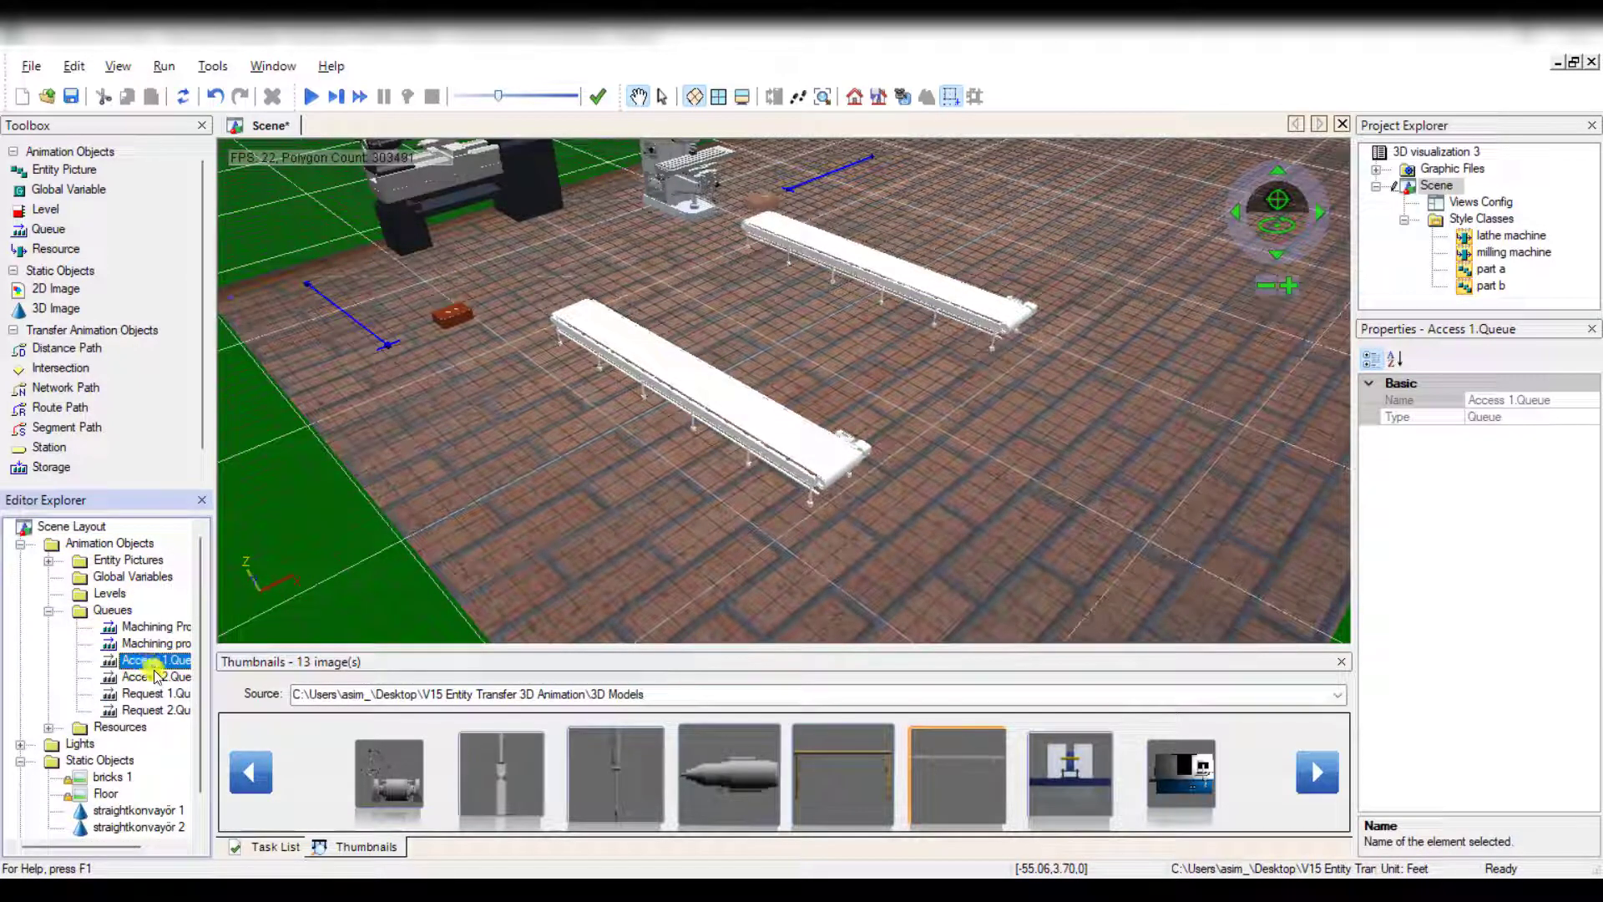
{"action": "left_click", "coordinate": [155, 678]}
{"action": "left_click", "coordinate": [158, 663]}
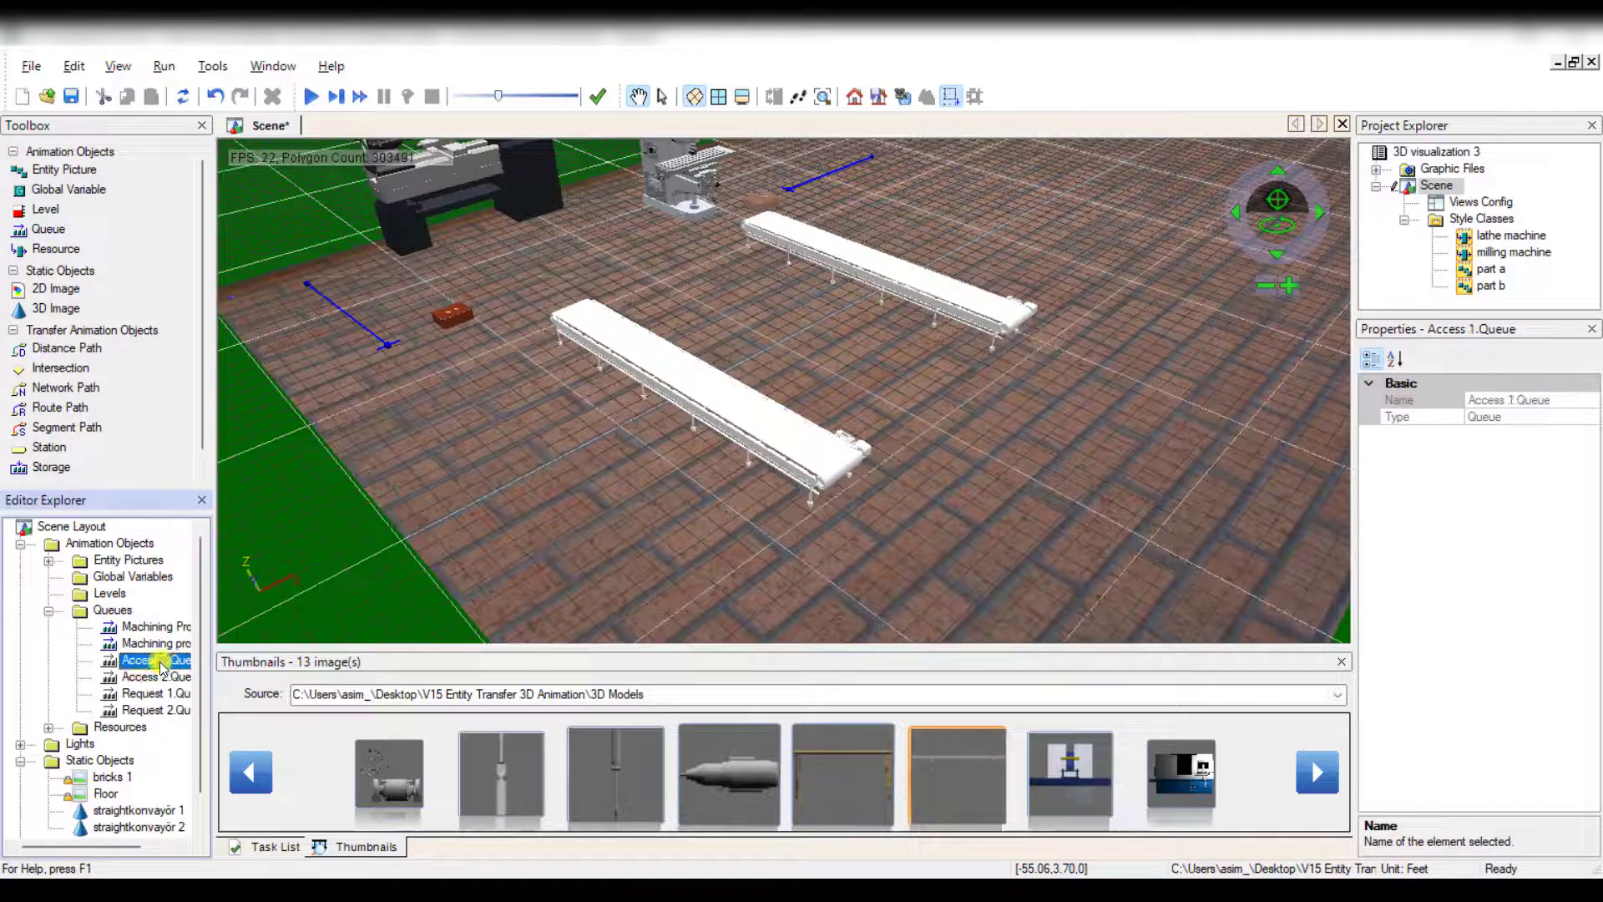
{"action": "left_click", "coordinate": [970, 374]}
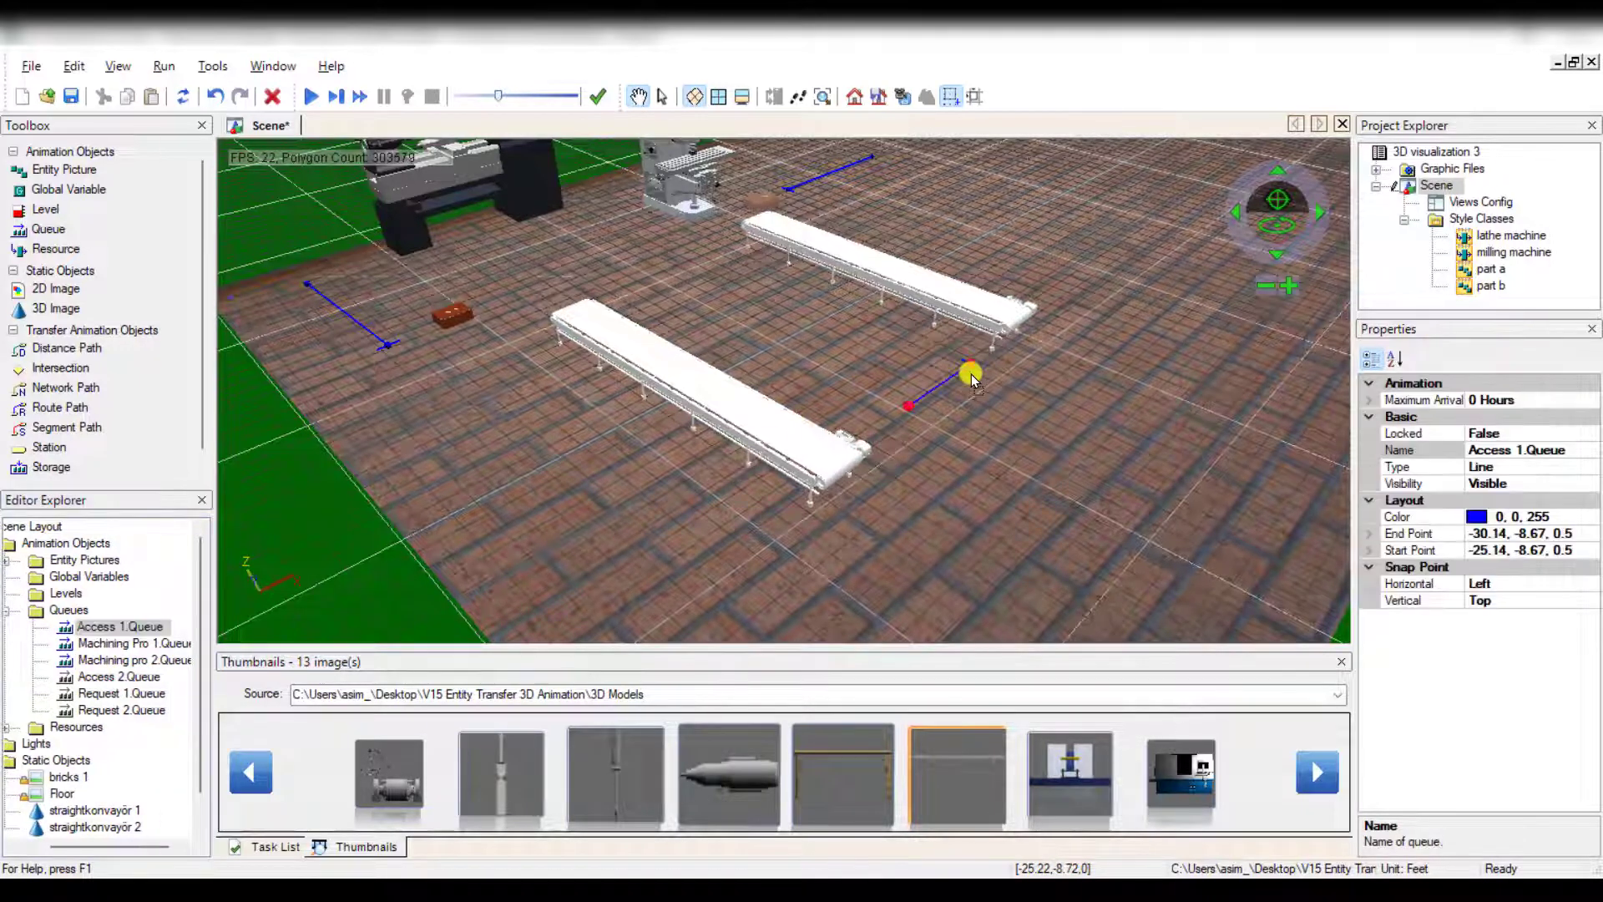
Place Access 2.Queue on the floor from about -41.4, -8.62 to -46.4, -8.62, and nudge the lathe-side conveyor slightly toward the machines.
{"action": "left_click", "coordinate": [131, 678]}
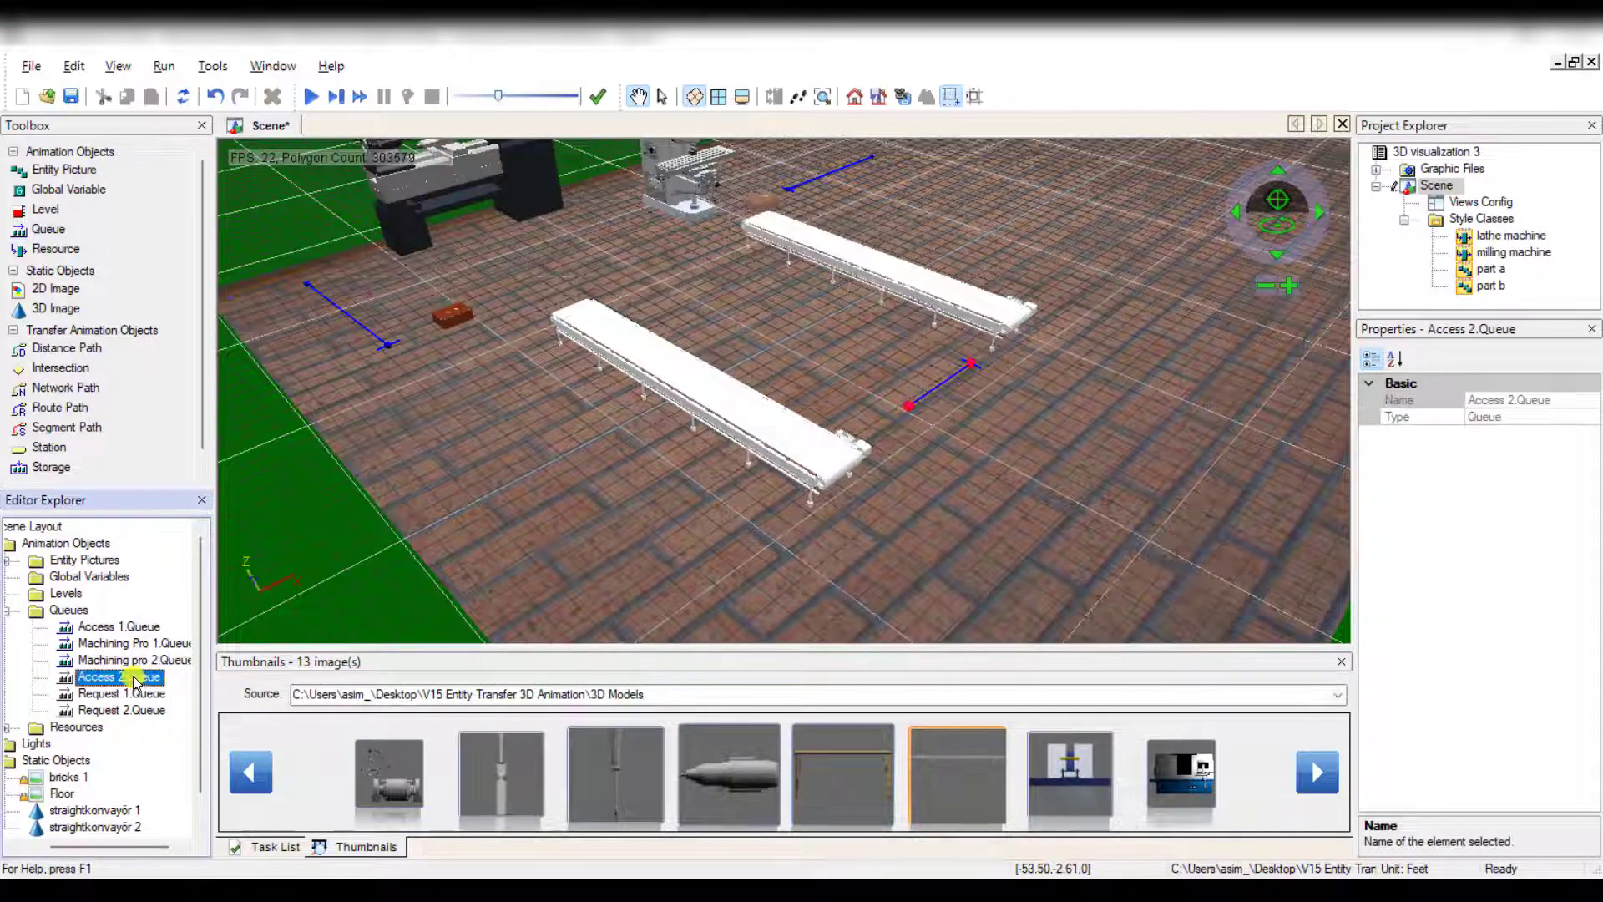
{"action": "left_click", "coordinate": [723, 541]}
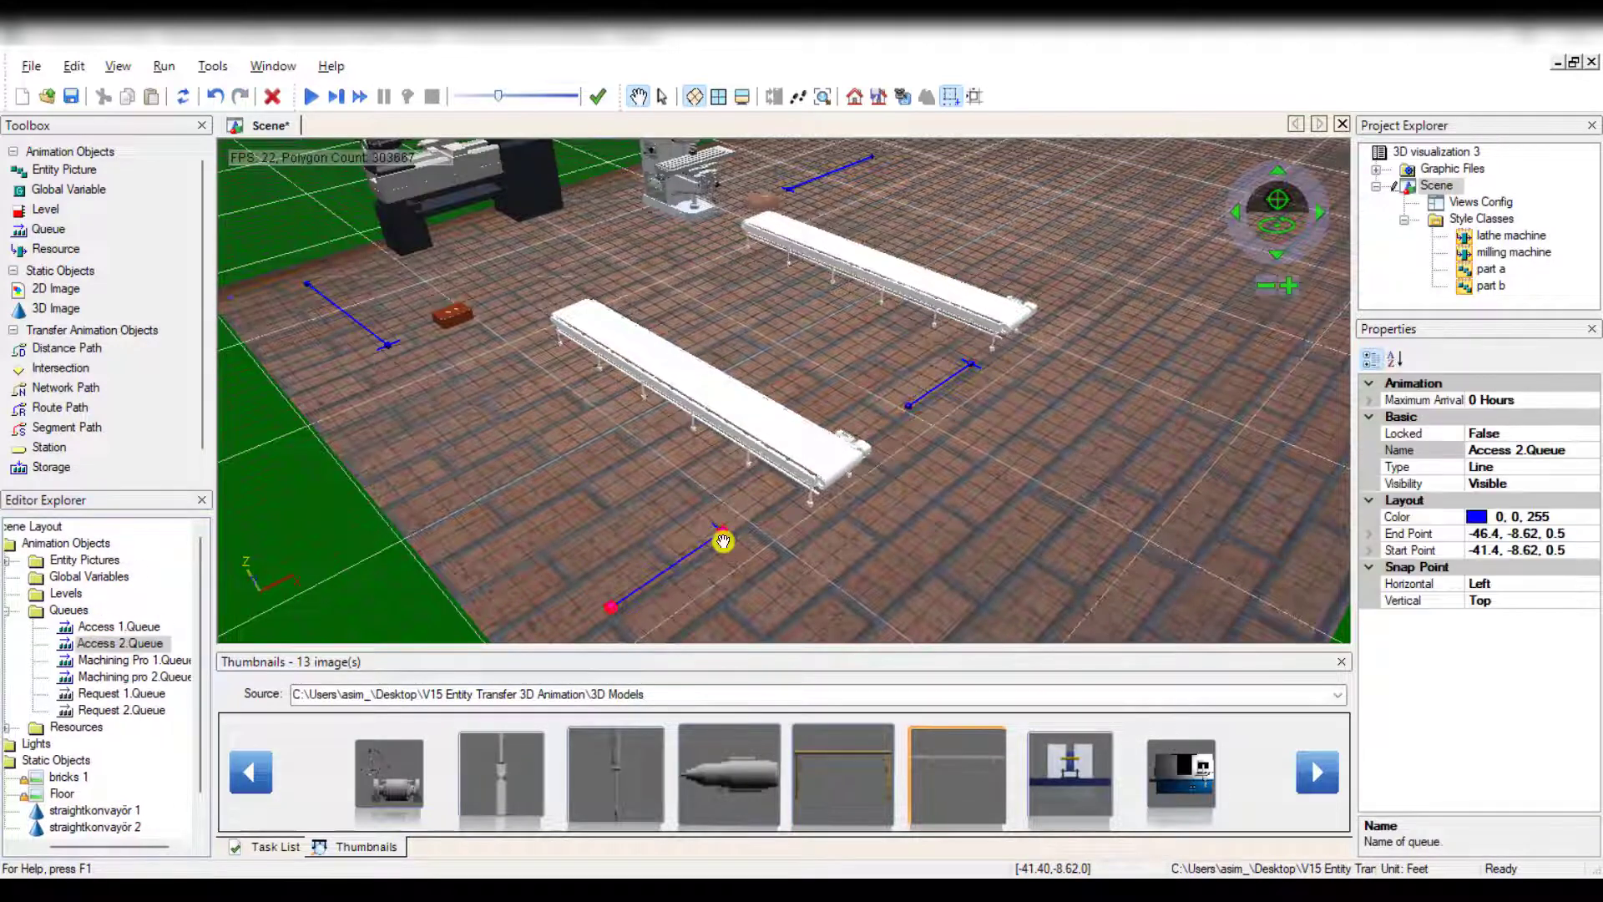
{"action": "left_click", "coordinate": [661, 97]}
{"action": "left_click_drag", "start_coordinate": [712, 379], "coordinate": [693, 368]}
{"action": "left_click", "coordinate": [919, 295]}
{"action": "left_click", "coordinate": [555, 562]}
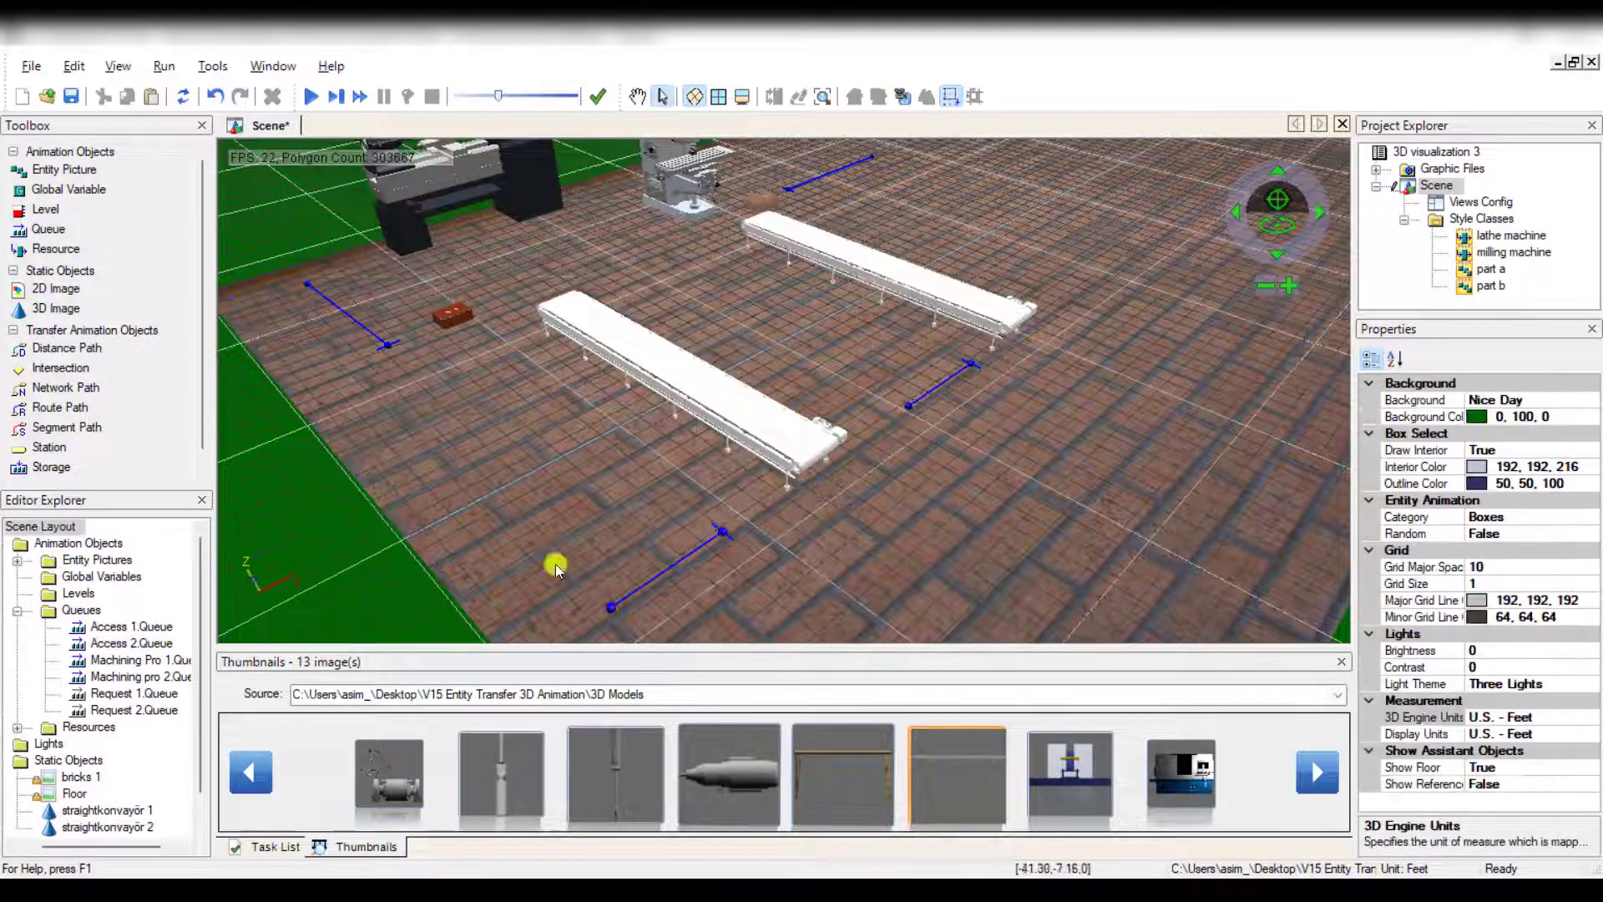
Move Access 1.Queue and Access 2.Queue to the machine-side ends of the milling-side and lathe-side conveyors respectively.
{"action": "left_click", "coordinate": [137, 627]}
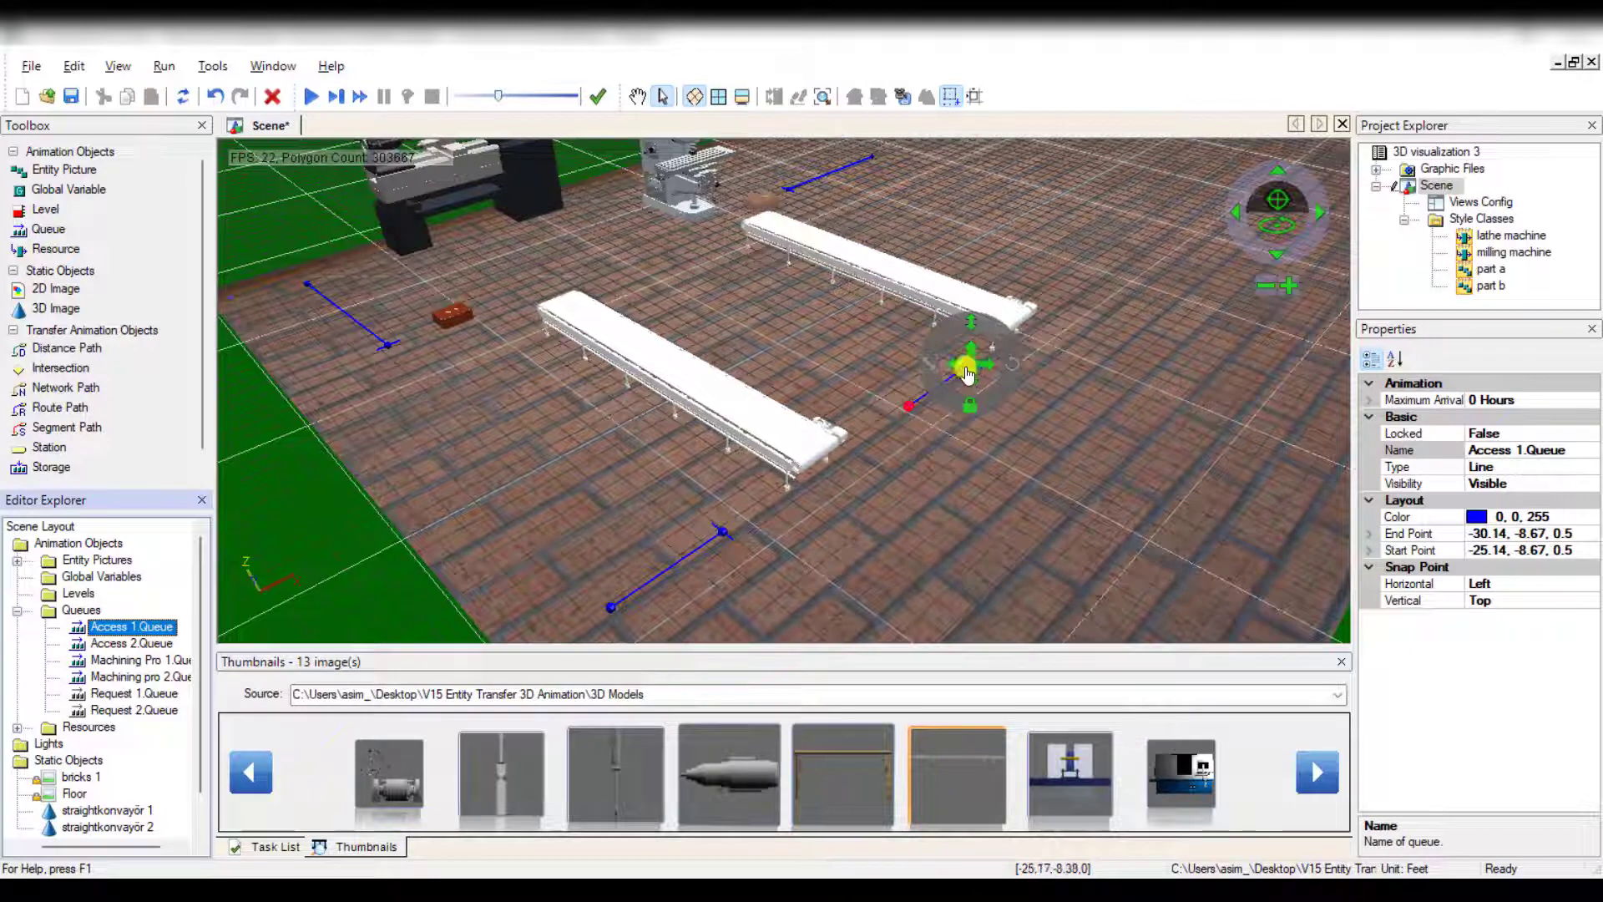
{"action": "left_click_drag", "start_coordinate": [960, 376], "coordinate": [733, 259]}
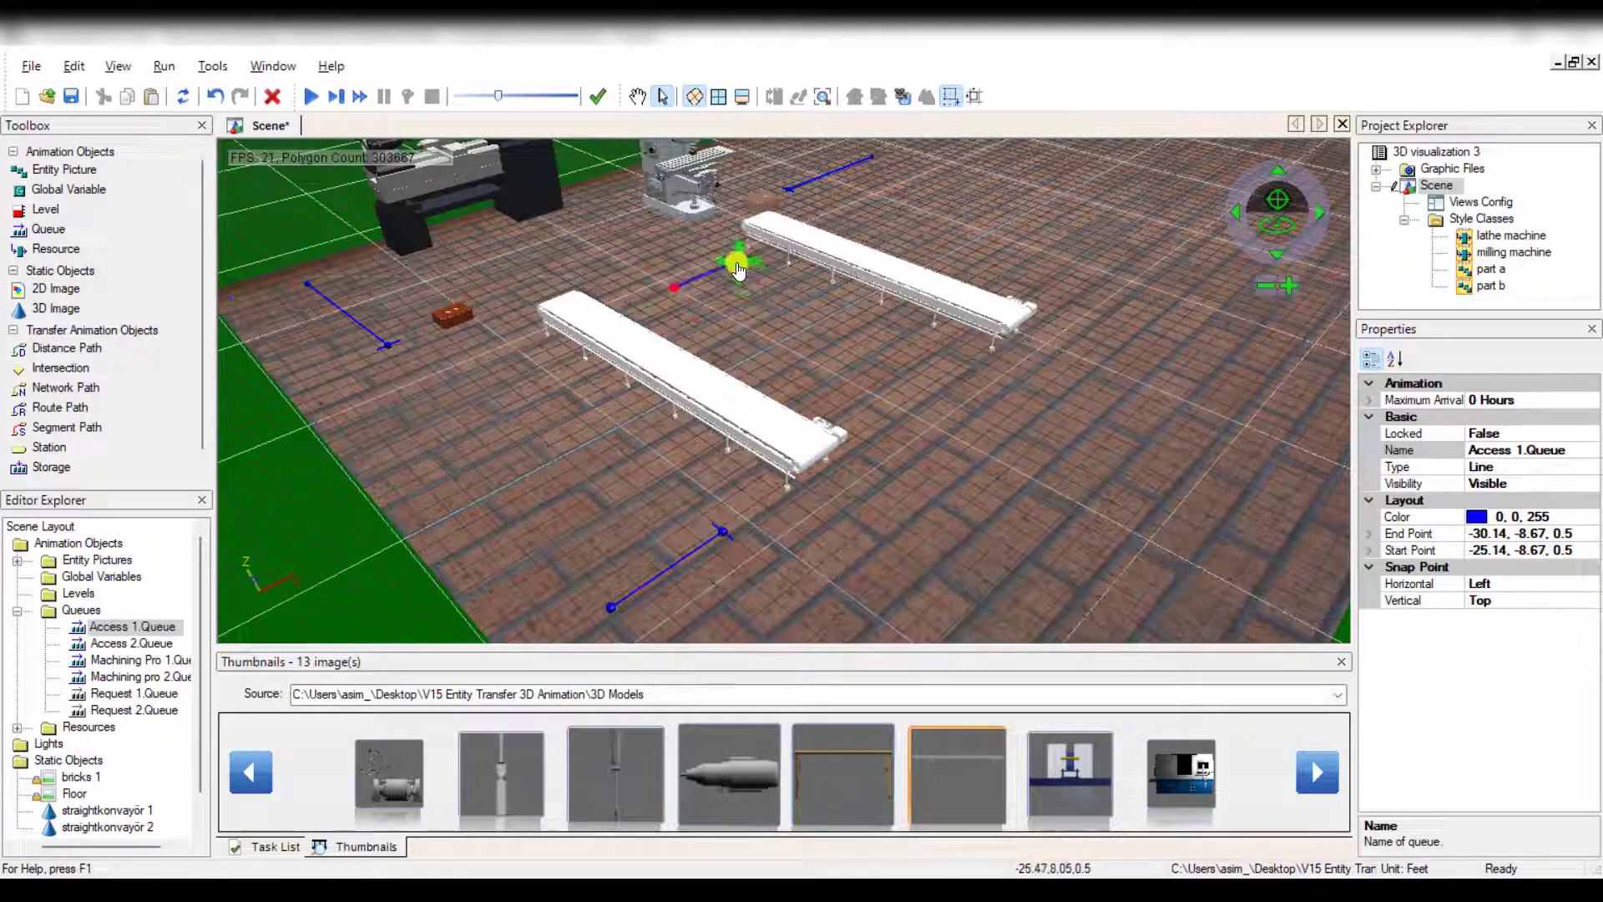
{"action": "left_click", "coordinate": [110, 644]}
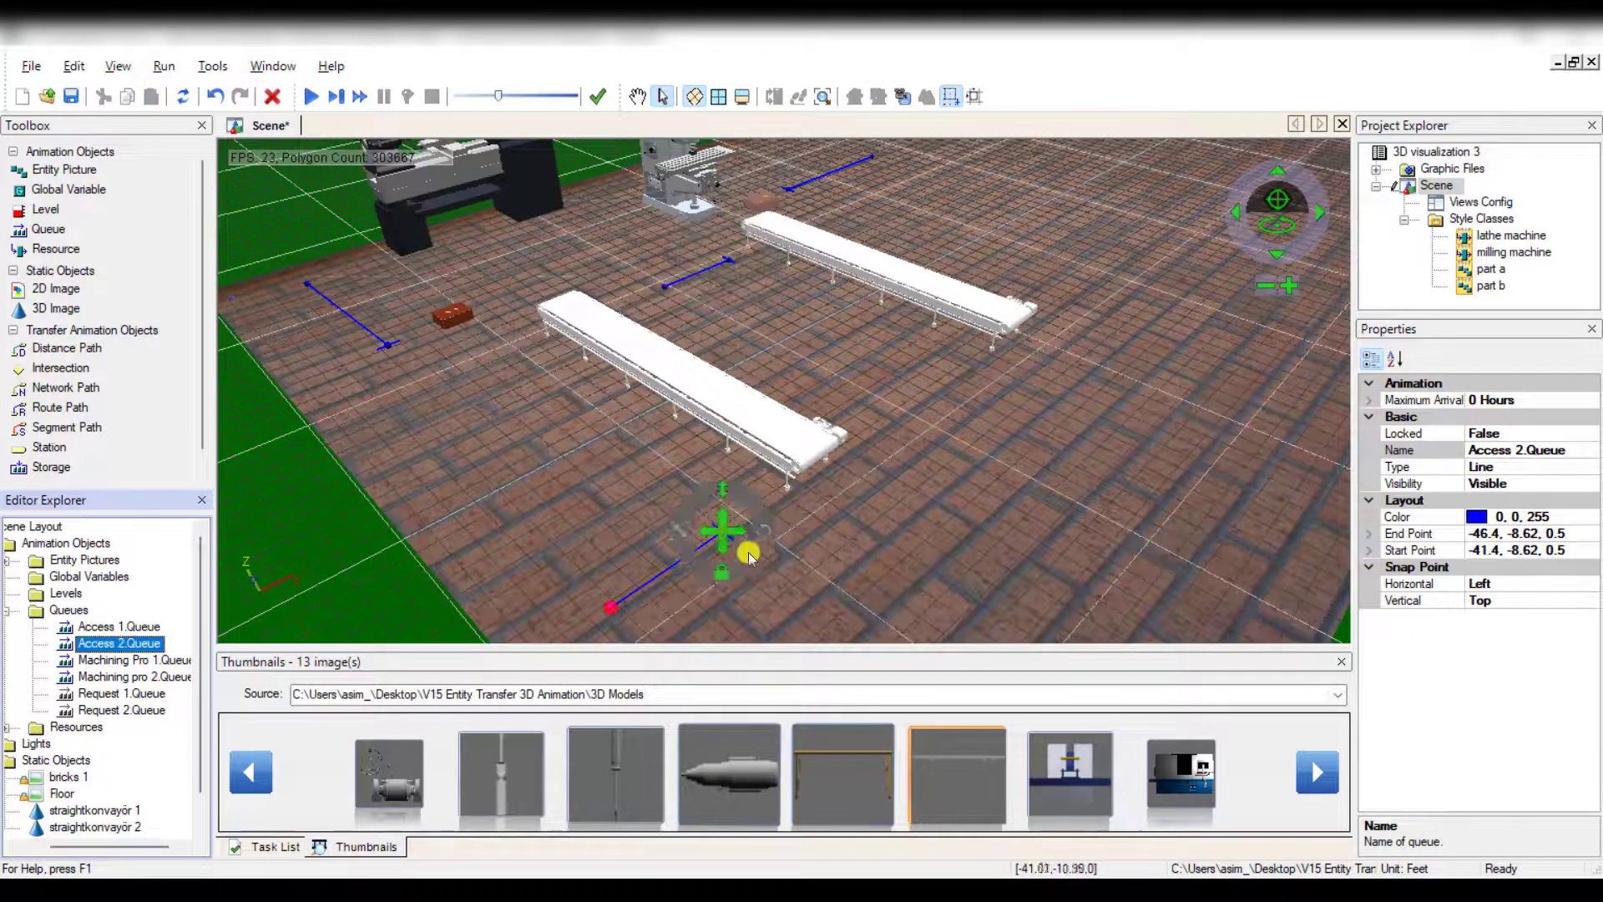
{"action": "left_click_drag", "start_coordinate": [714, 535], "coordinate": [518, 352]}
{"action": "left_click", "coordinate": [590, 445]}
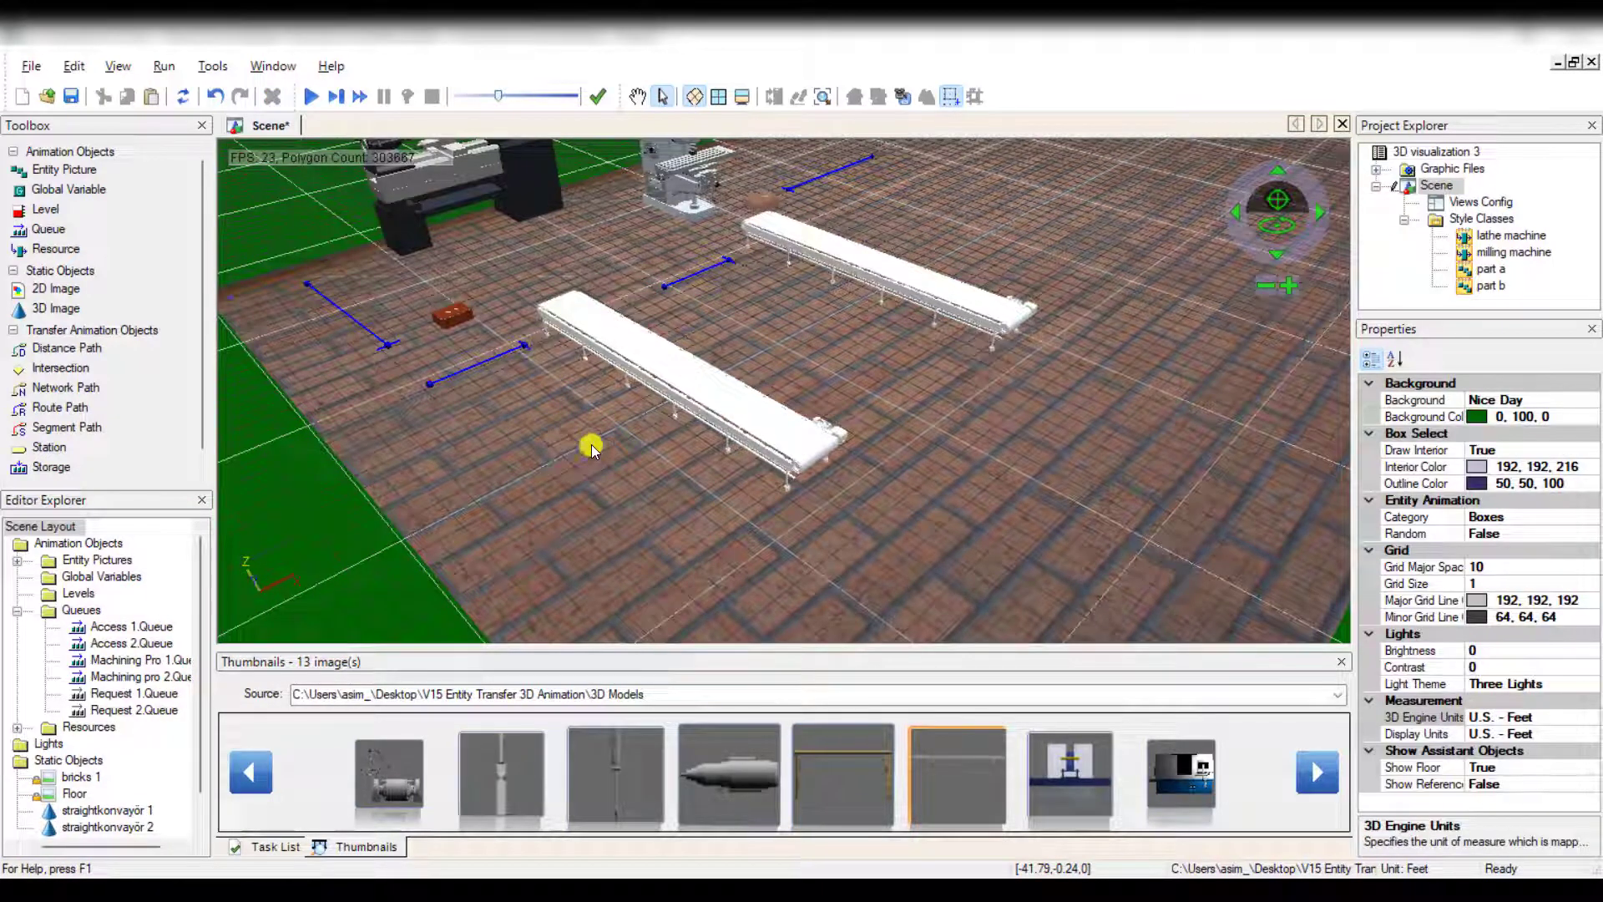
Place Request 1.Queue at the milling-side conveyor's exit end and Request 2.Queue at the lathe-side conveyor's exit end.
{"action": "left_click", "coordinate": [116, 695]}
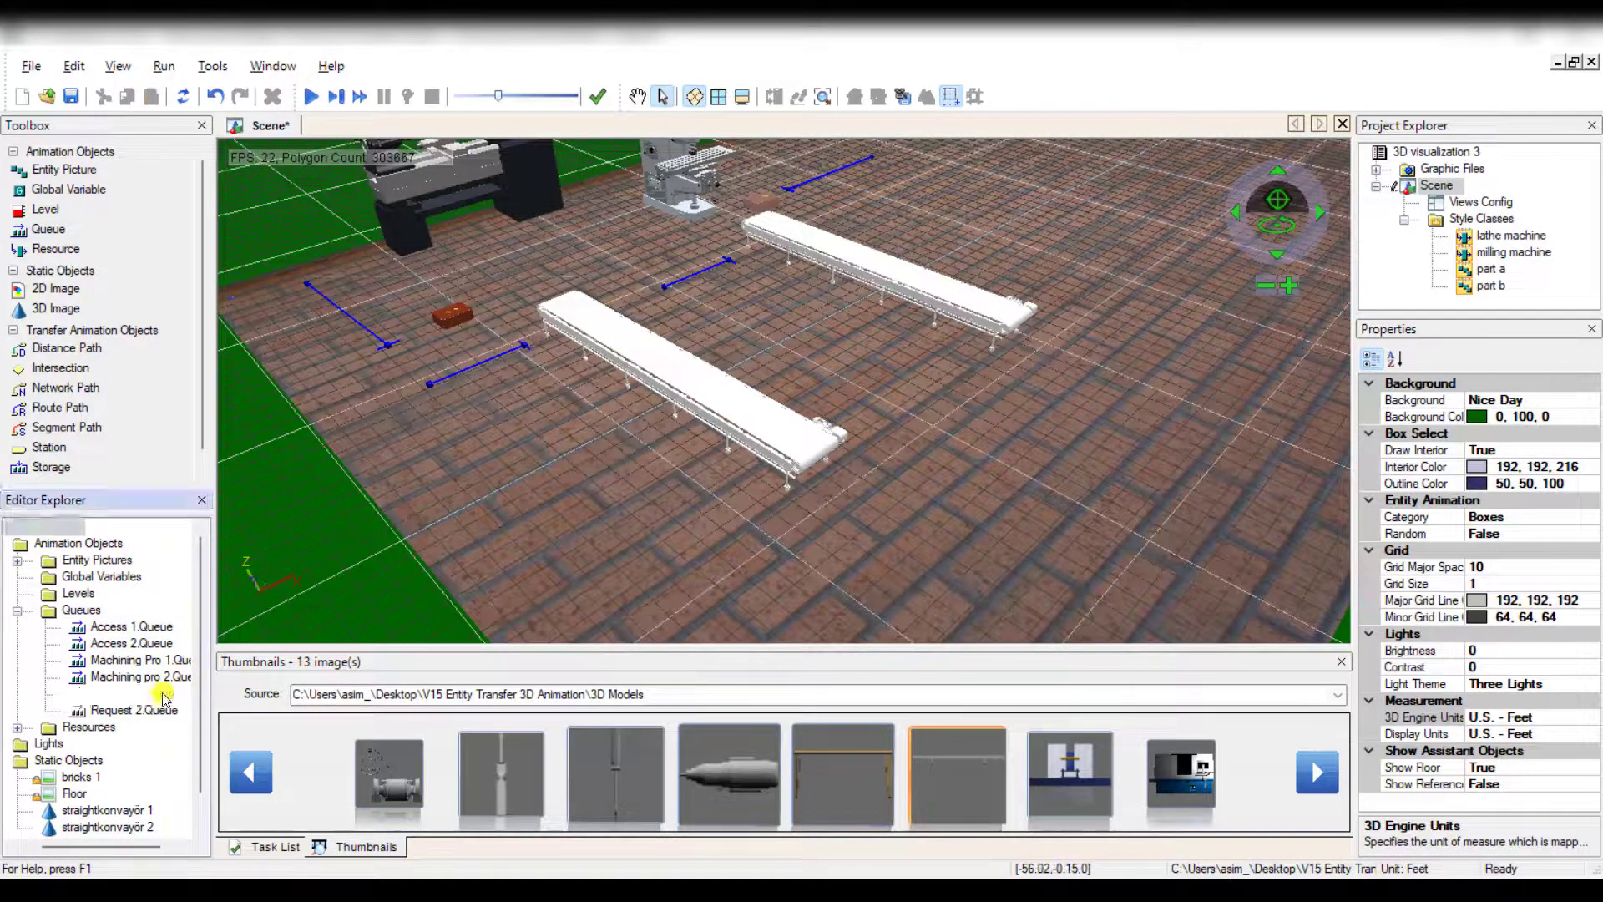
{"action": "left_click_drag", "start_coordinate": [117, 700], "coordinate": [978, 363]}
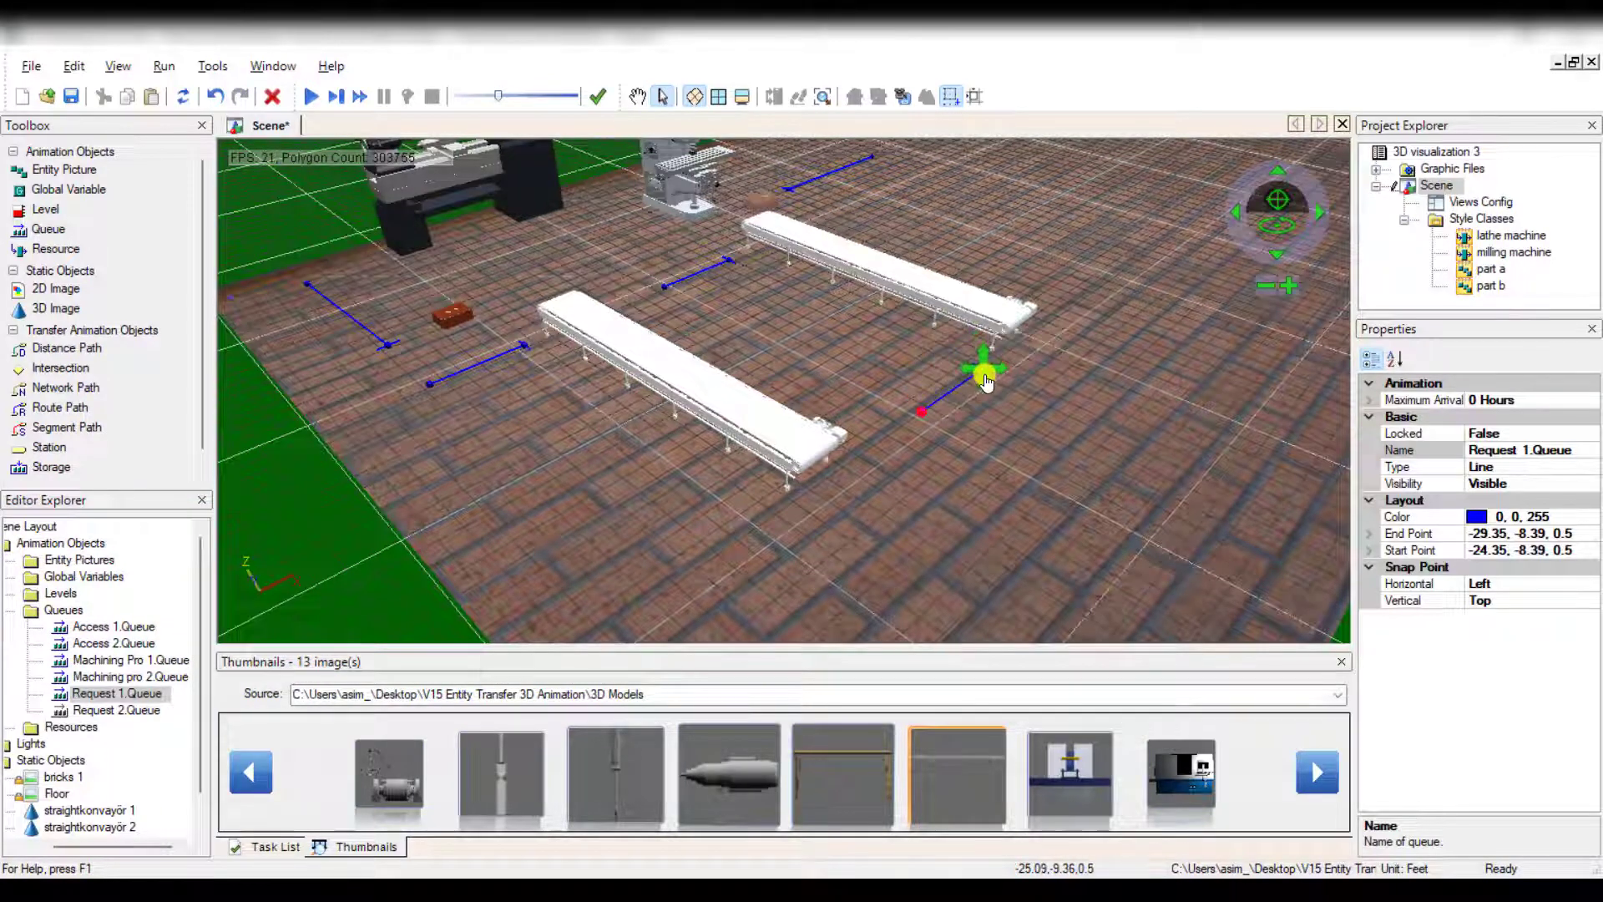
{"action": "left_click", "coordinate": [117, 709]}
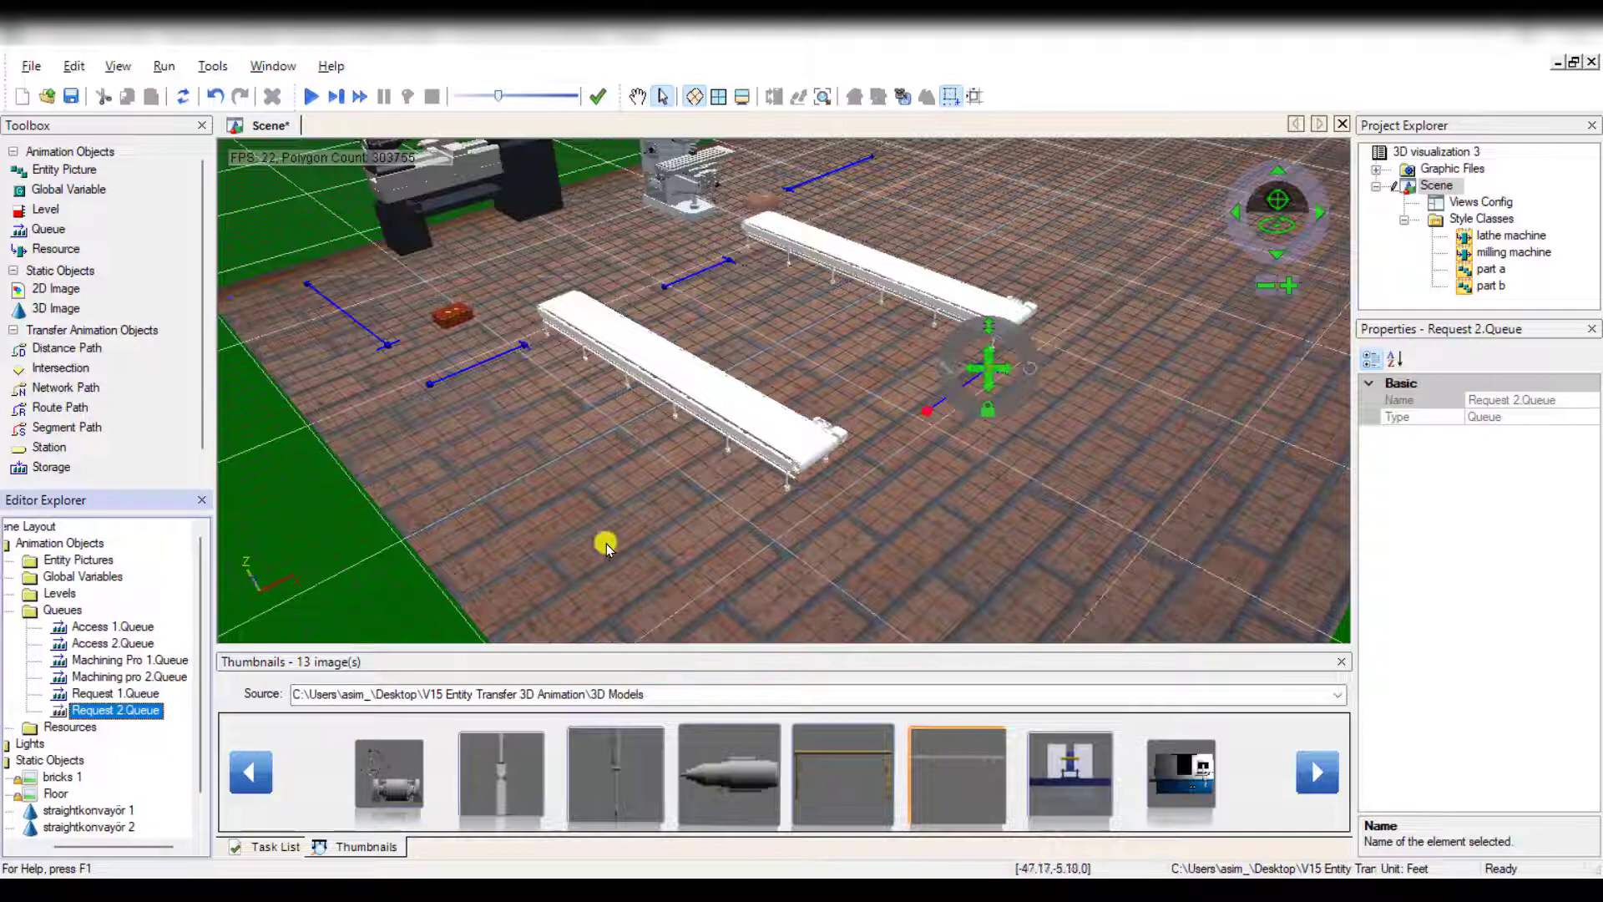
{"action": "left_click_drag", "start_coordinate": [737, 534], "coordinate": [765, 522]}
{"action": "left_click", "coordinate": [885, 514]}
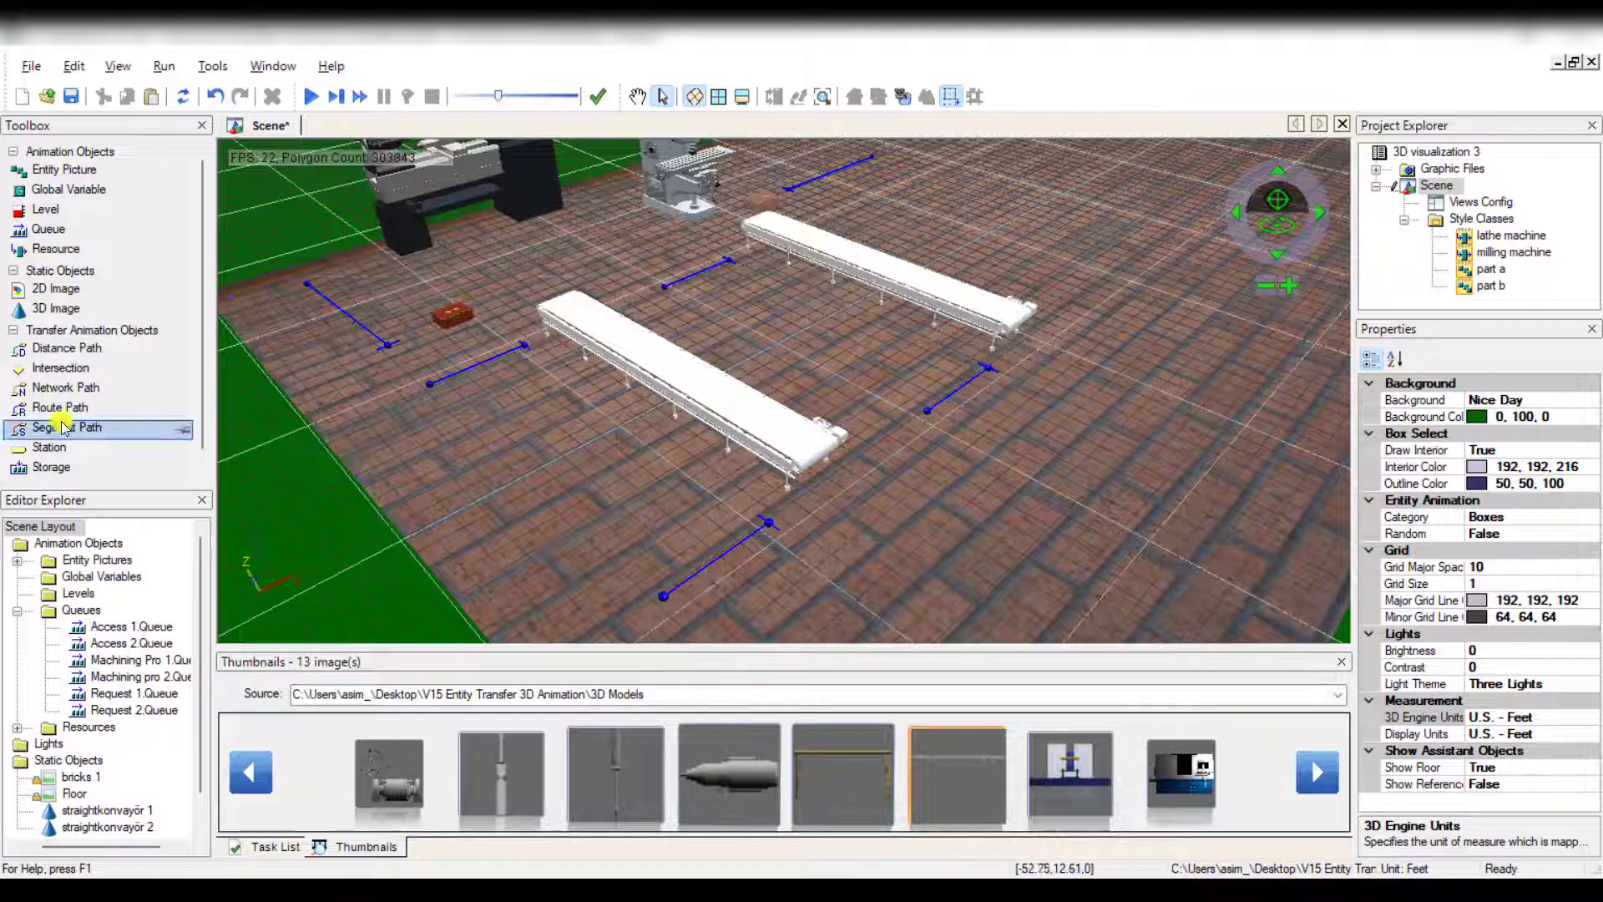
Place Station 1 on the machine-side end of the milling-side conveyor, at about -27.97, 2.87, 5.39.
{"action": "left_click", "coordinate": [52, 448]}
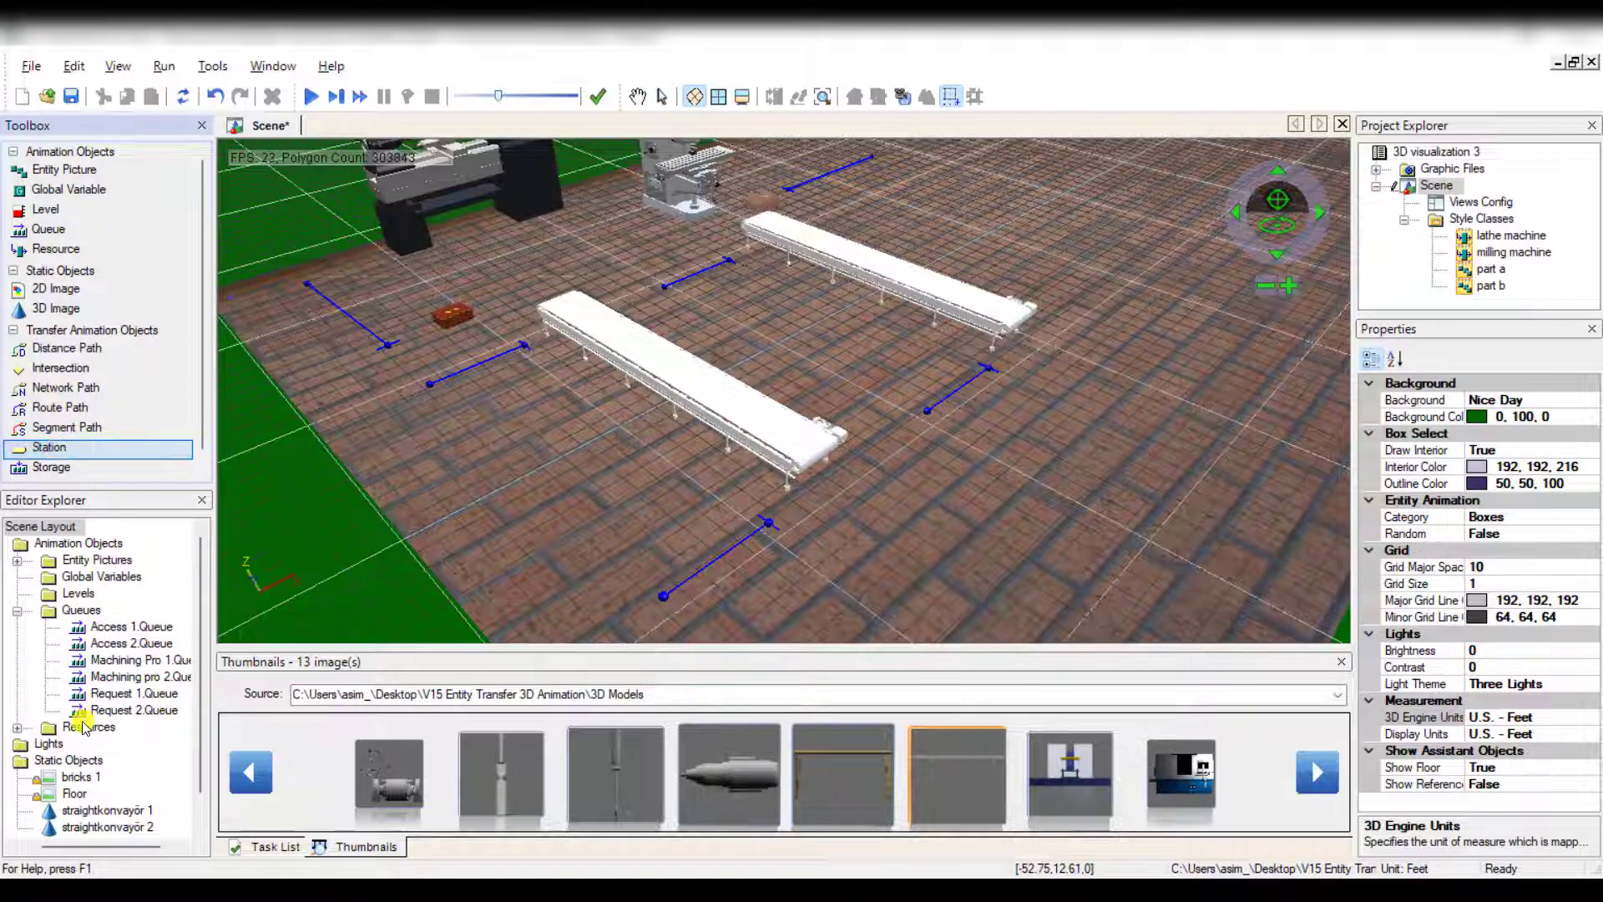
{"action": "scroll", "coordinate": [115, 762], "scroll_direction": "down", "scroll_amount": 1}
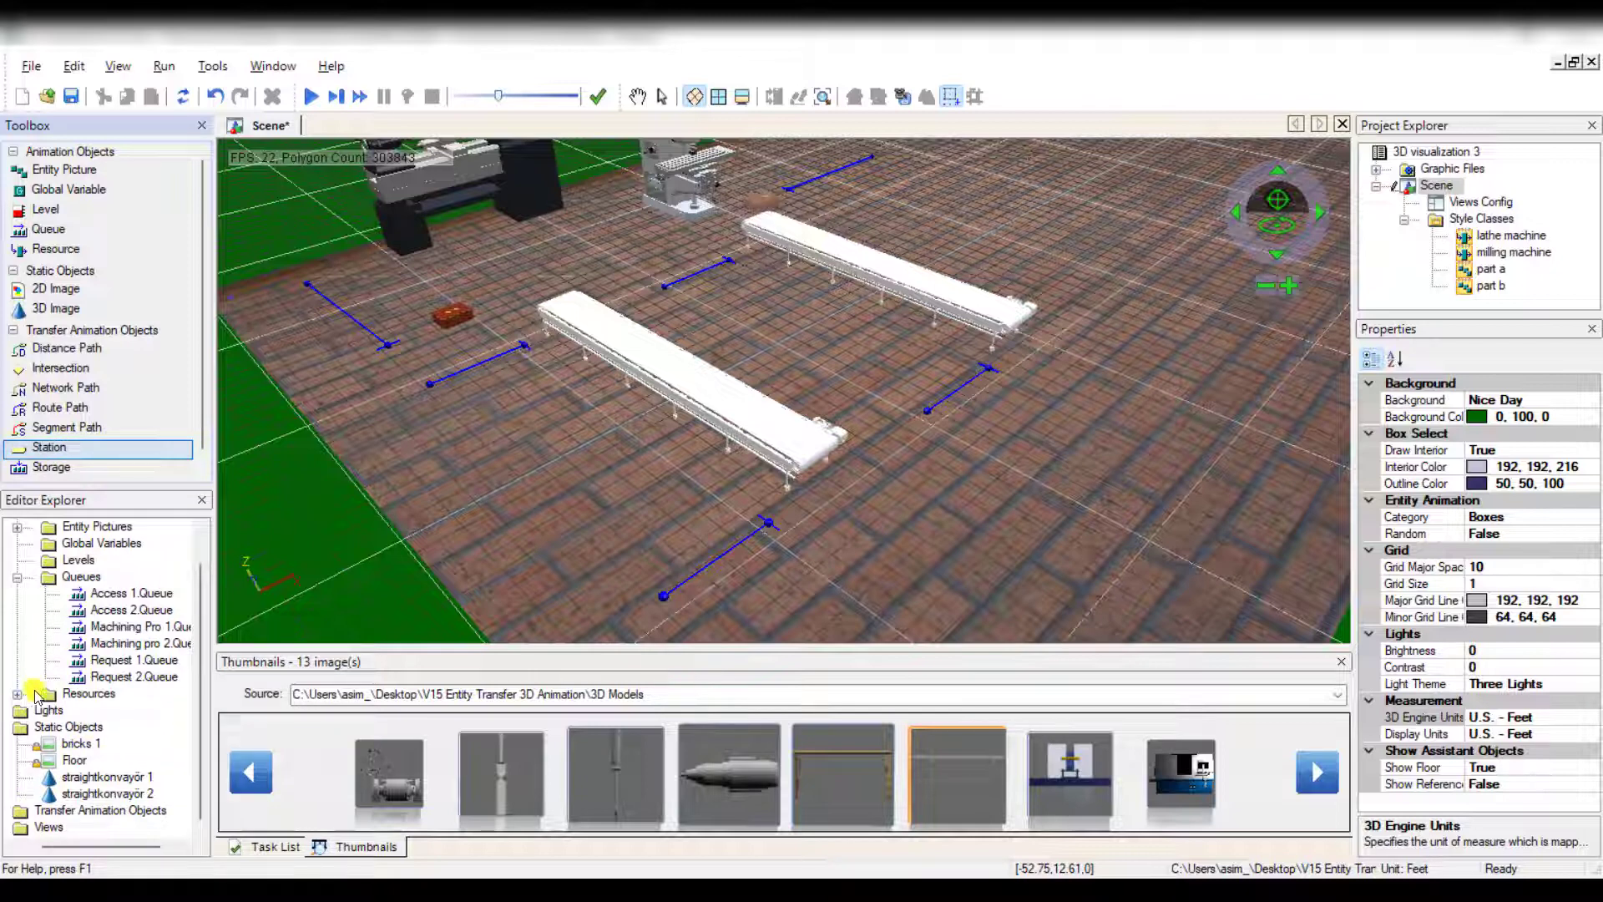
{"action": "left_click", "coordinate": [25, 812]}
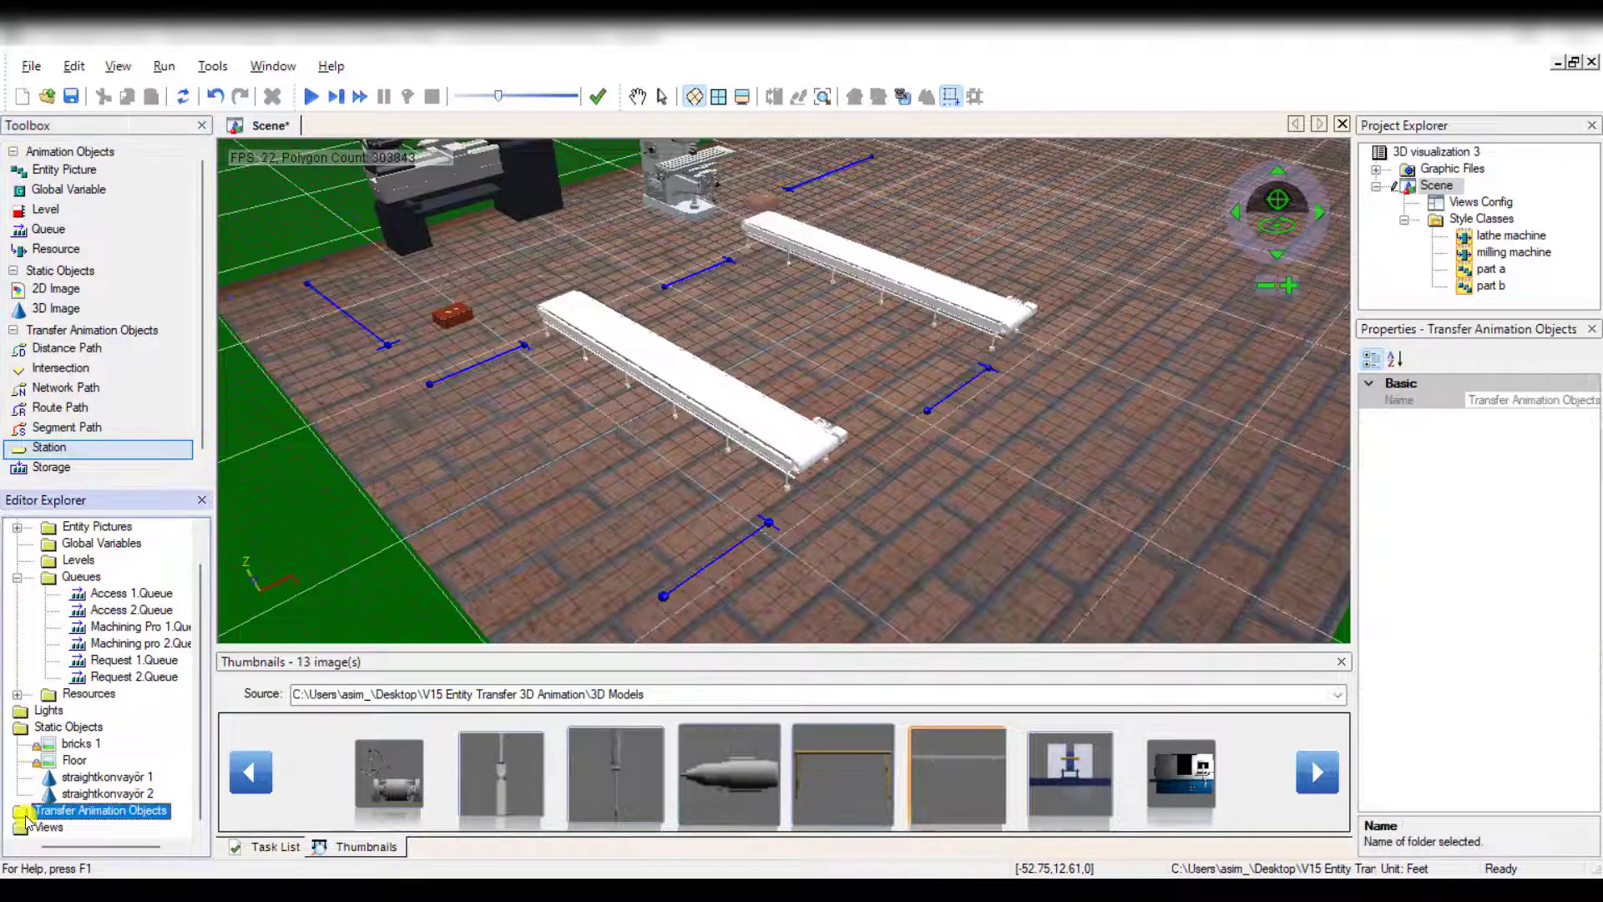
{"action": "left_click", "coordinate": [21, 813]}
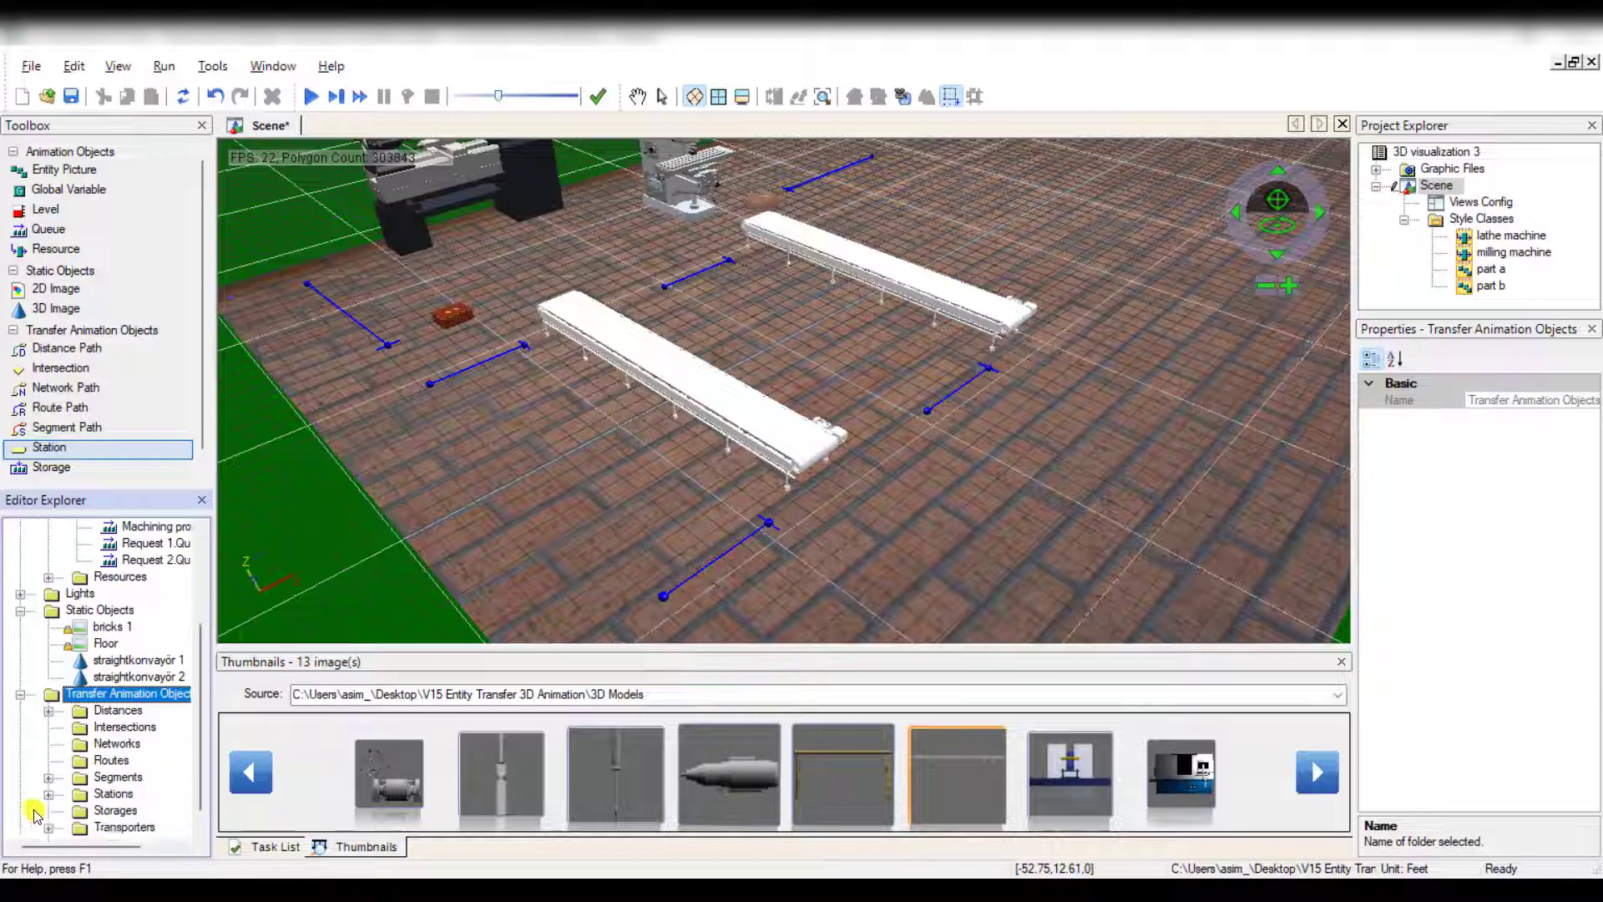
{"action": "left_click", "coordinate": [48, 777]}
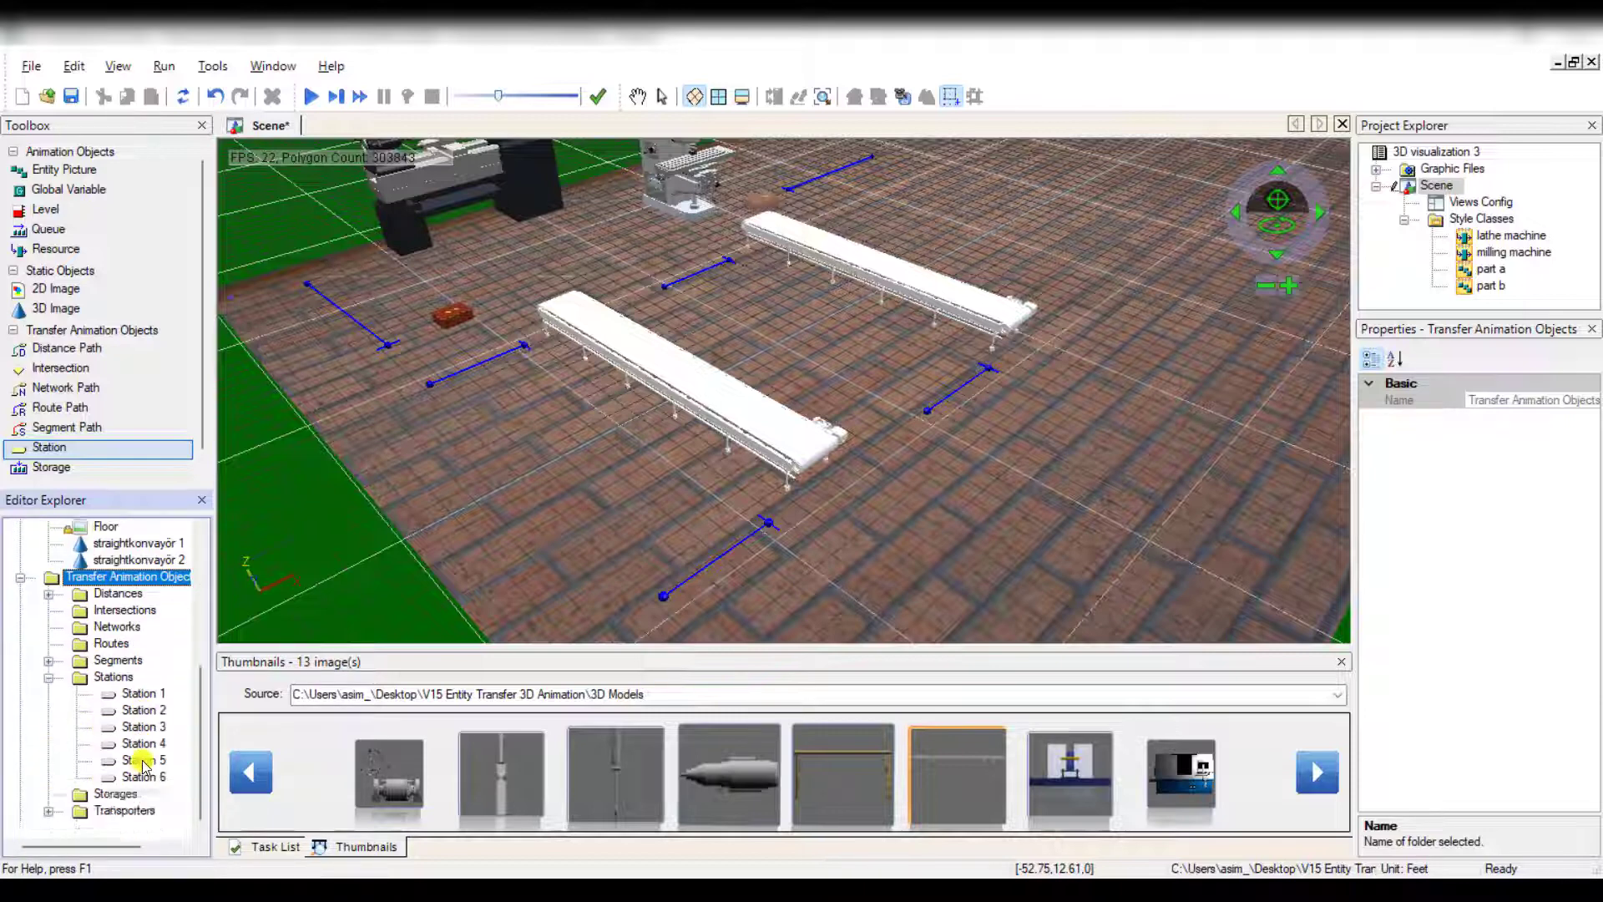
{"action": "left_click", "coordinate": [147, 698]}
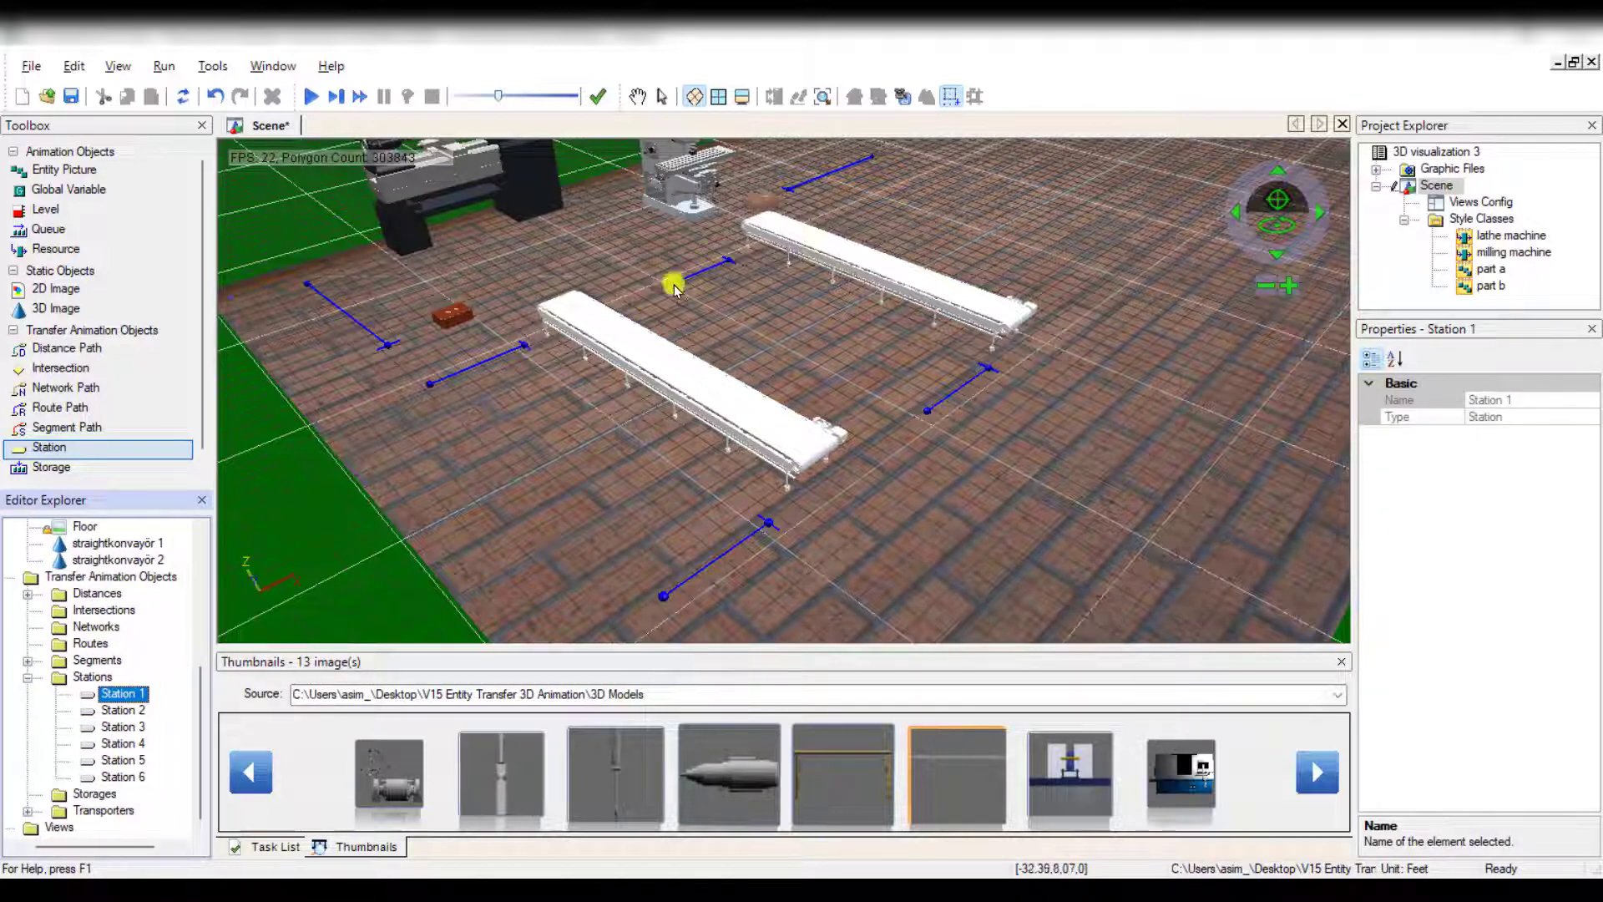
{"action": "left_click", "coordinate": [768, 224]}
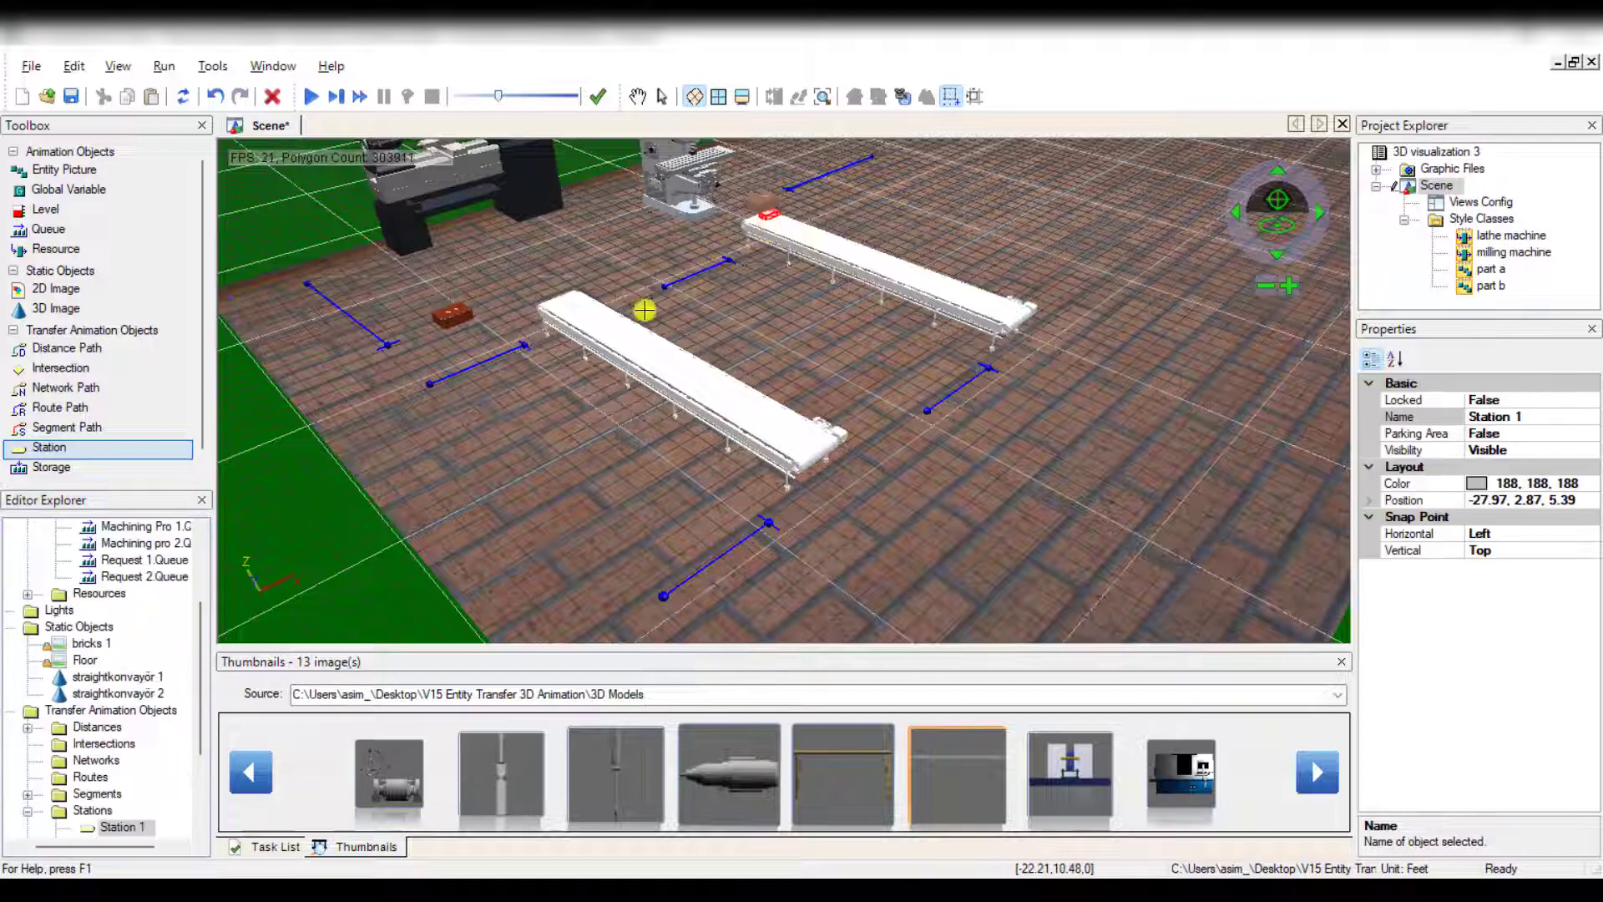
Place Station 2 on the milling-side conveyor's exit end at about -27.55, -11.58, 5.39, and Station 3 on the lathe-side conveyor's machine-side end.
{"action": "left_click", "coordinate": [121, 694]}
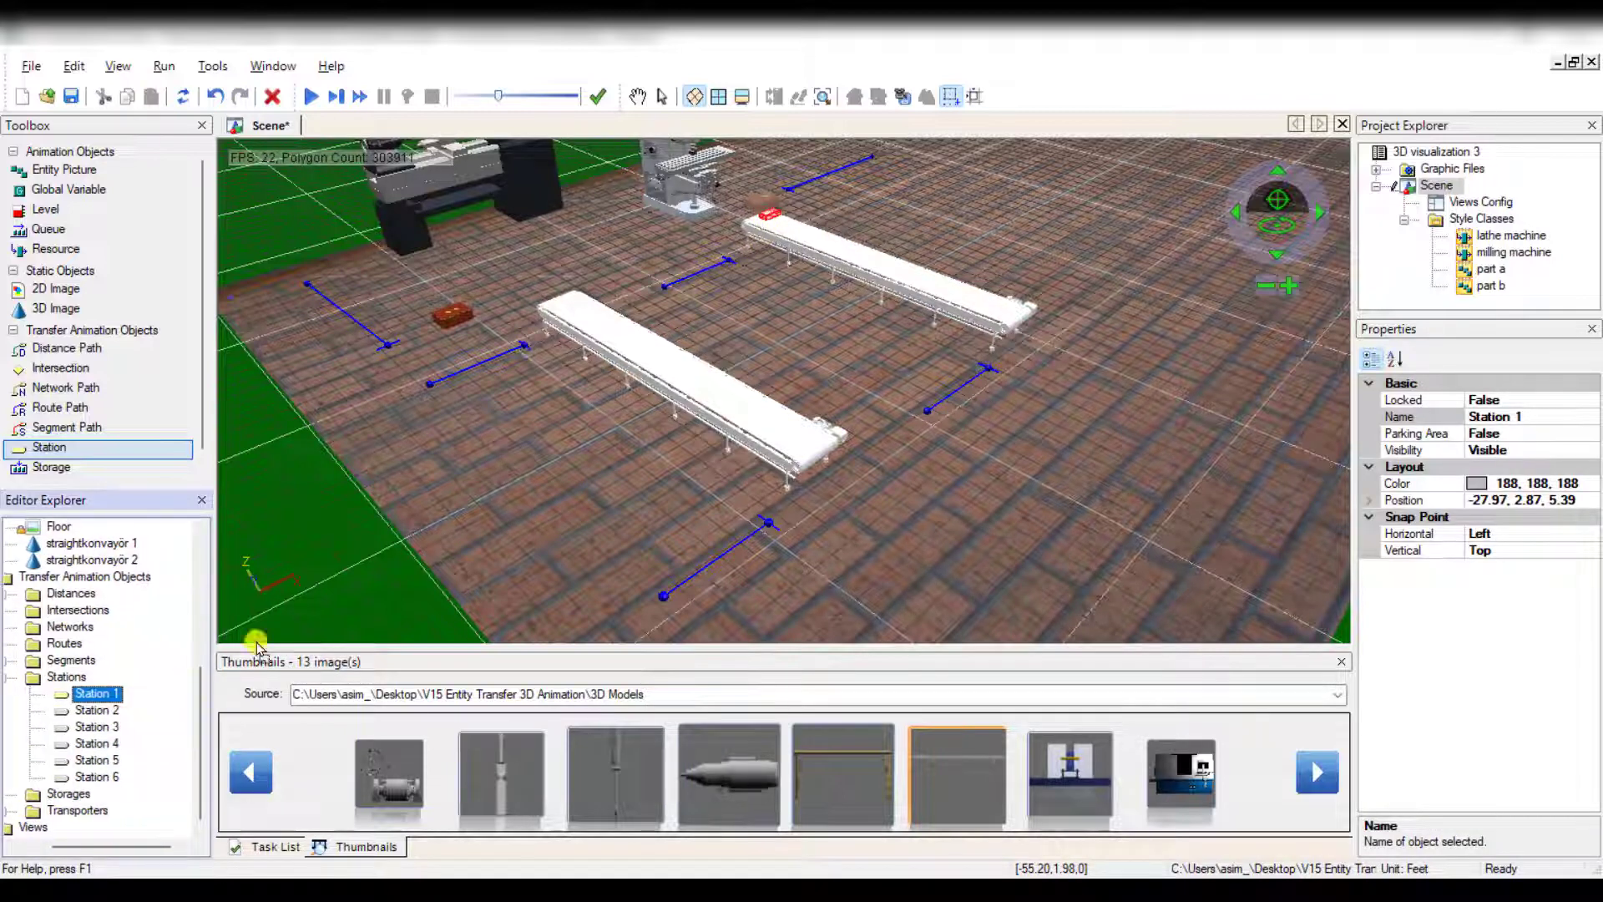
{"action": "left_click", "coordinate": [1017, 311]}
{"action": "scroll", "coordinate": [112, 773], "scroll_direction": "down", "scroll_amount": 2}
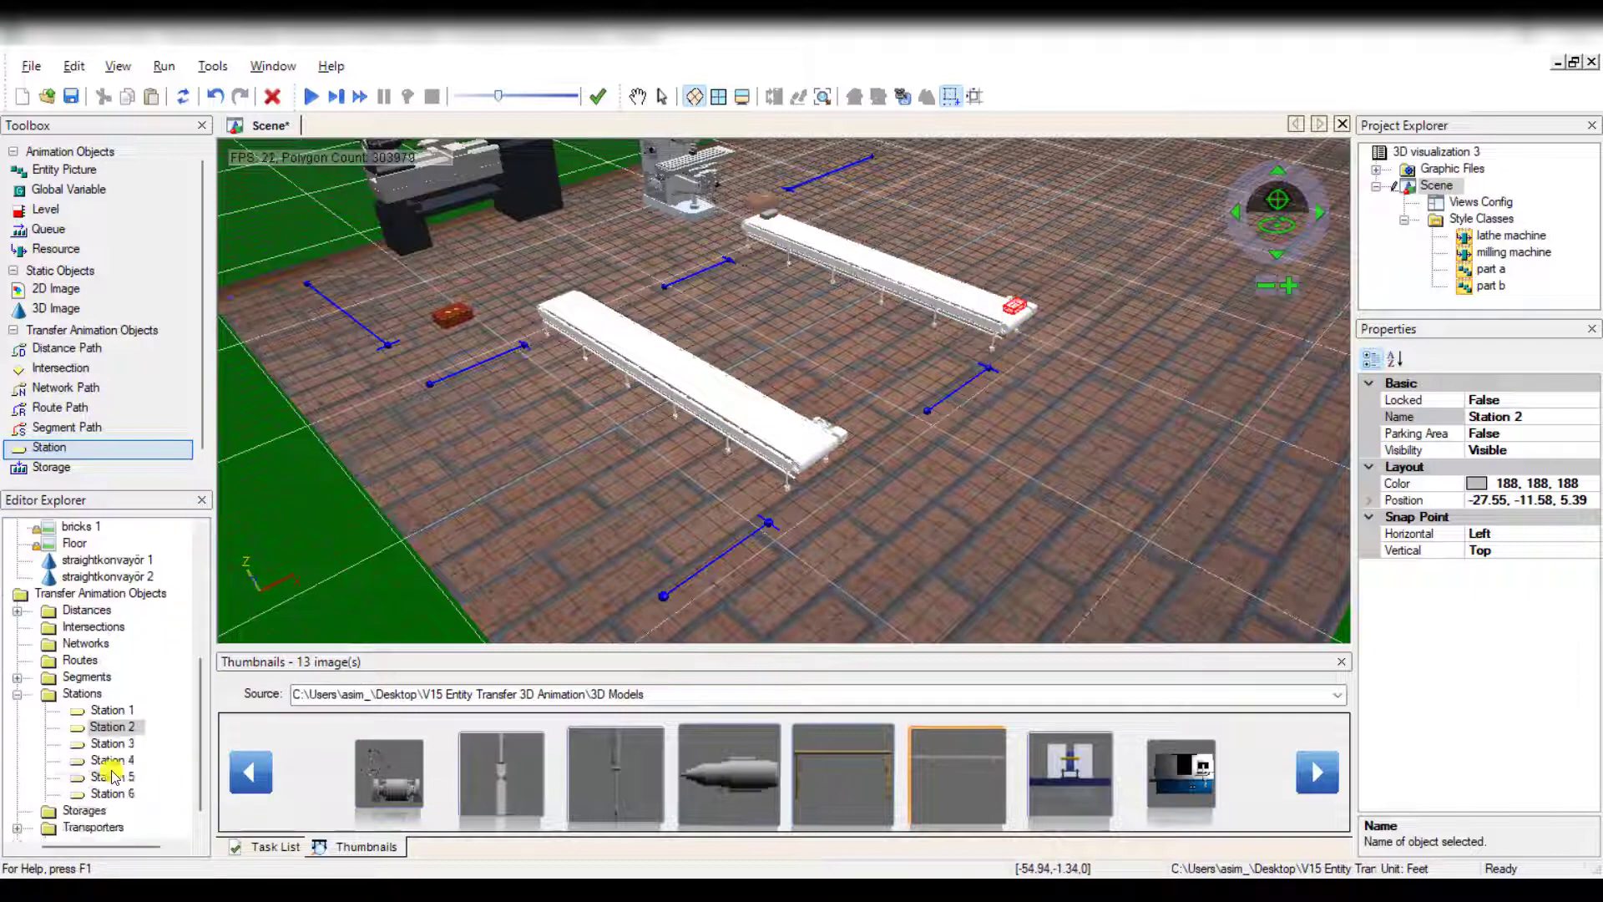
{"action": "mouse_move", "coordinate": [115, 731]}
{"action": "left_mouse_down"}
{"action": "mouse_move", "coordinate": [167, 715]}
{"action": "mouse_move", "coordinate": [111, 744]}
{"action": "mouse_move", "coordinate": [567, 316]}
{"action": "left_mouse_up"}
Place Station 4 on top of the lathe-side conveyor's exit end.
{"action": "scroll", "coordinate": [104, 814], "scroll_direction": "down", "scroll_amount": 2}
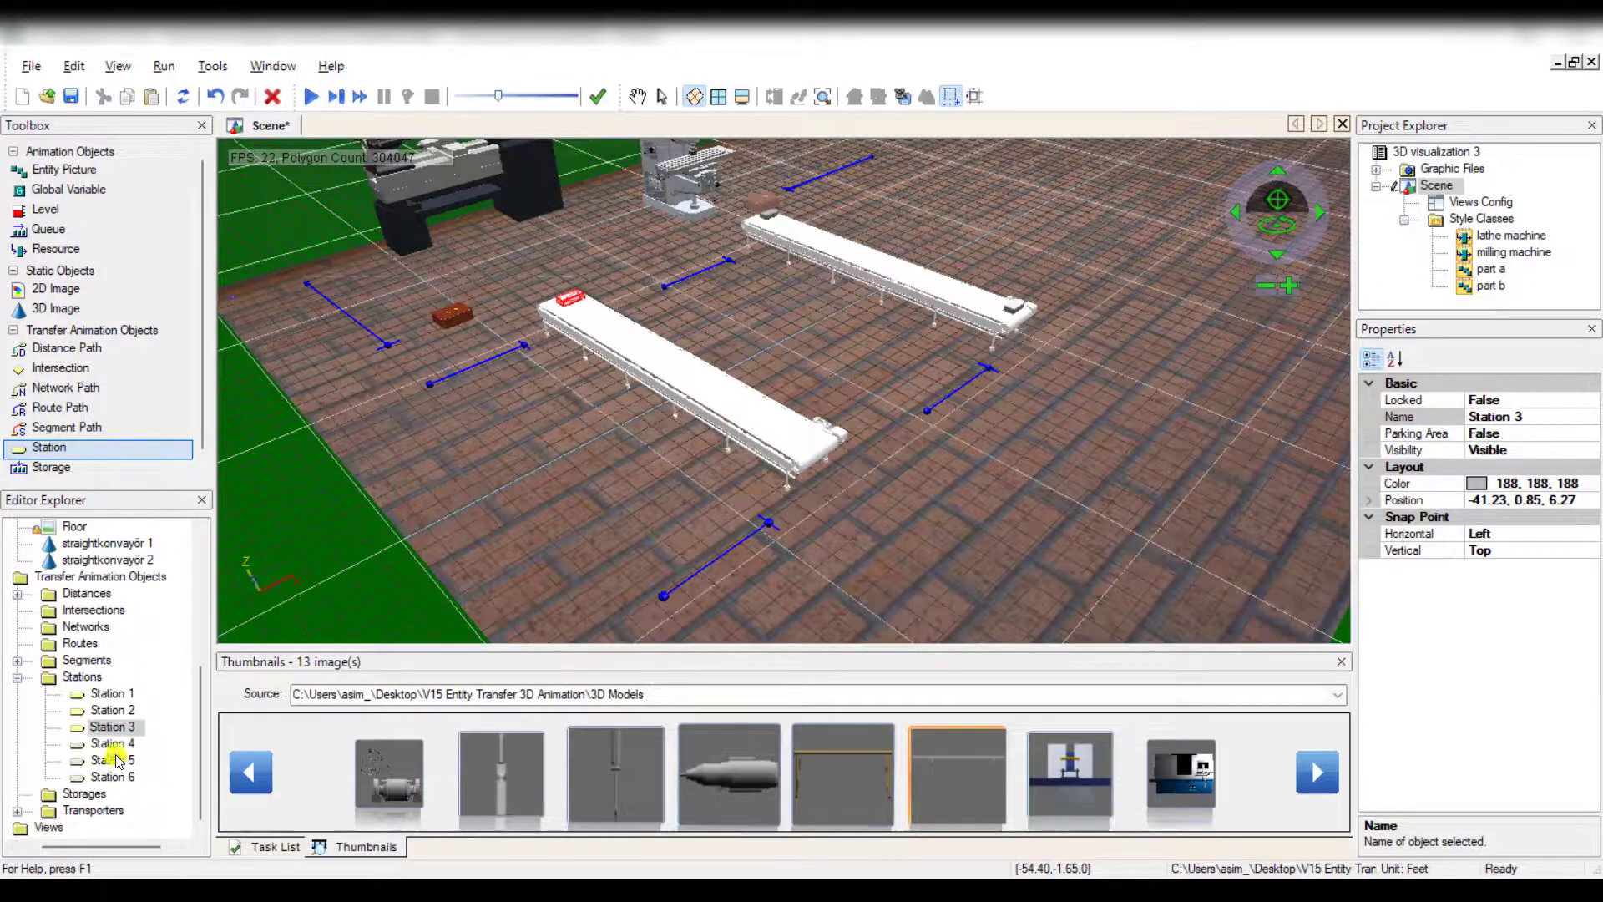
{"action": "left_click", "coordinate": [111, 727]}
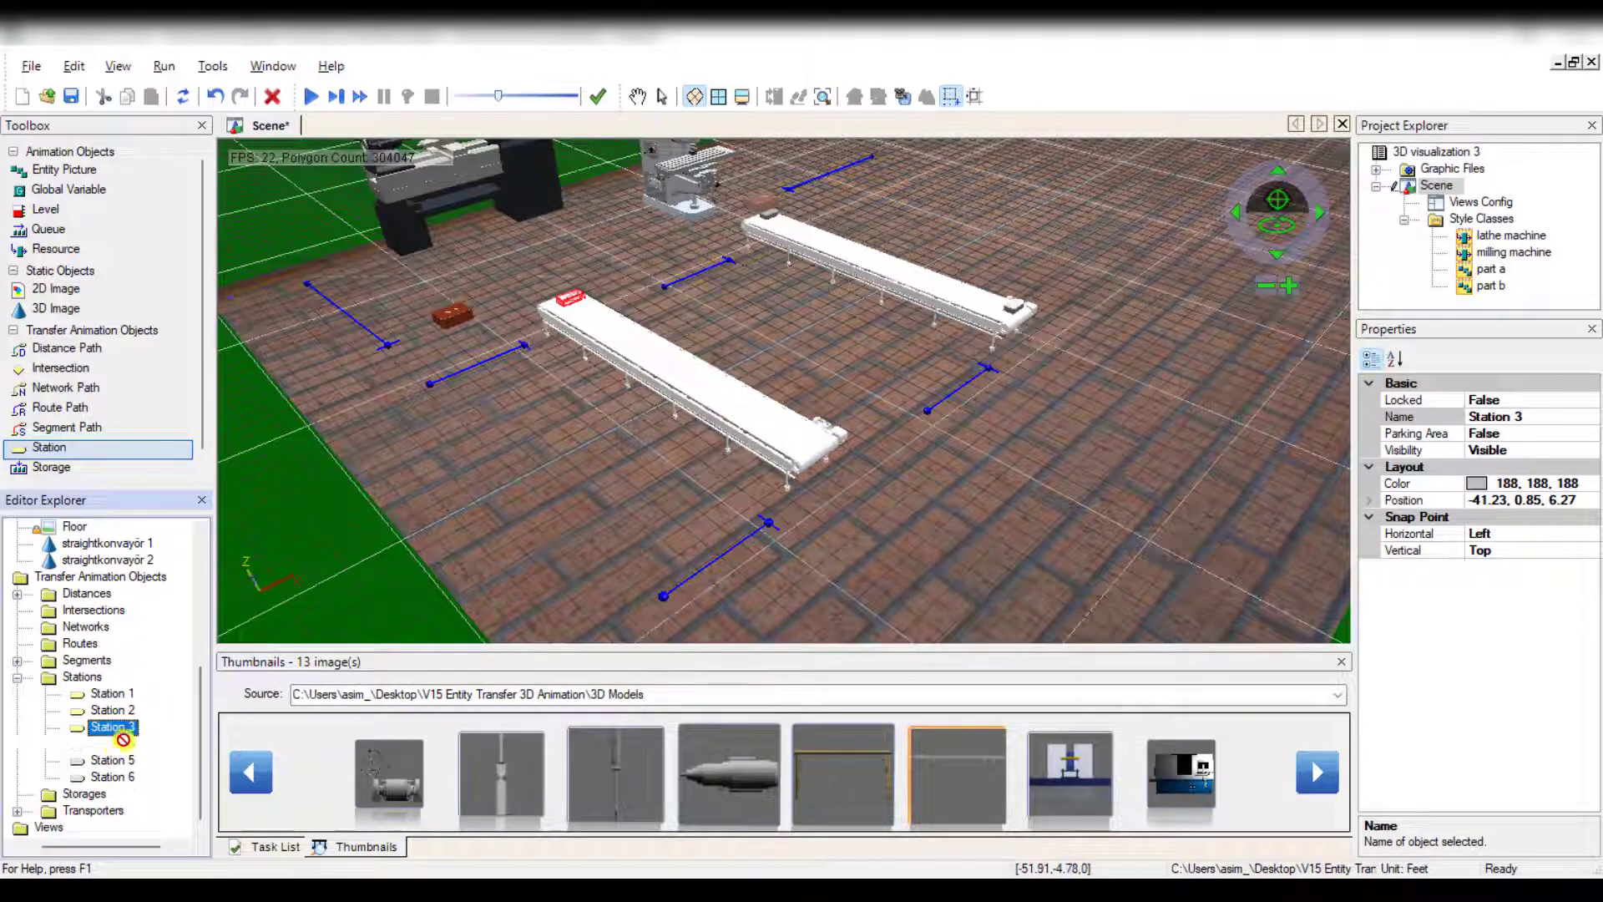
{"action": "left_click", "coordinate": [122, 745]}
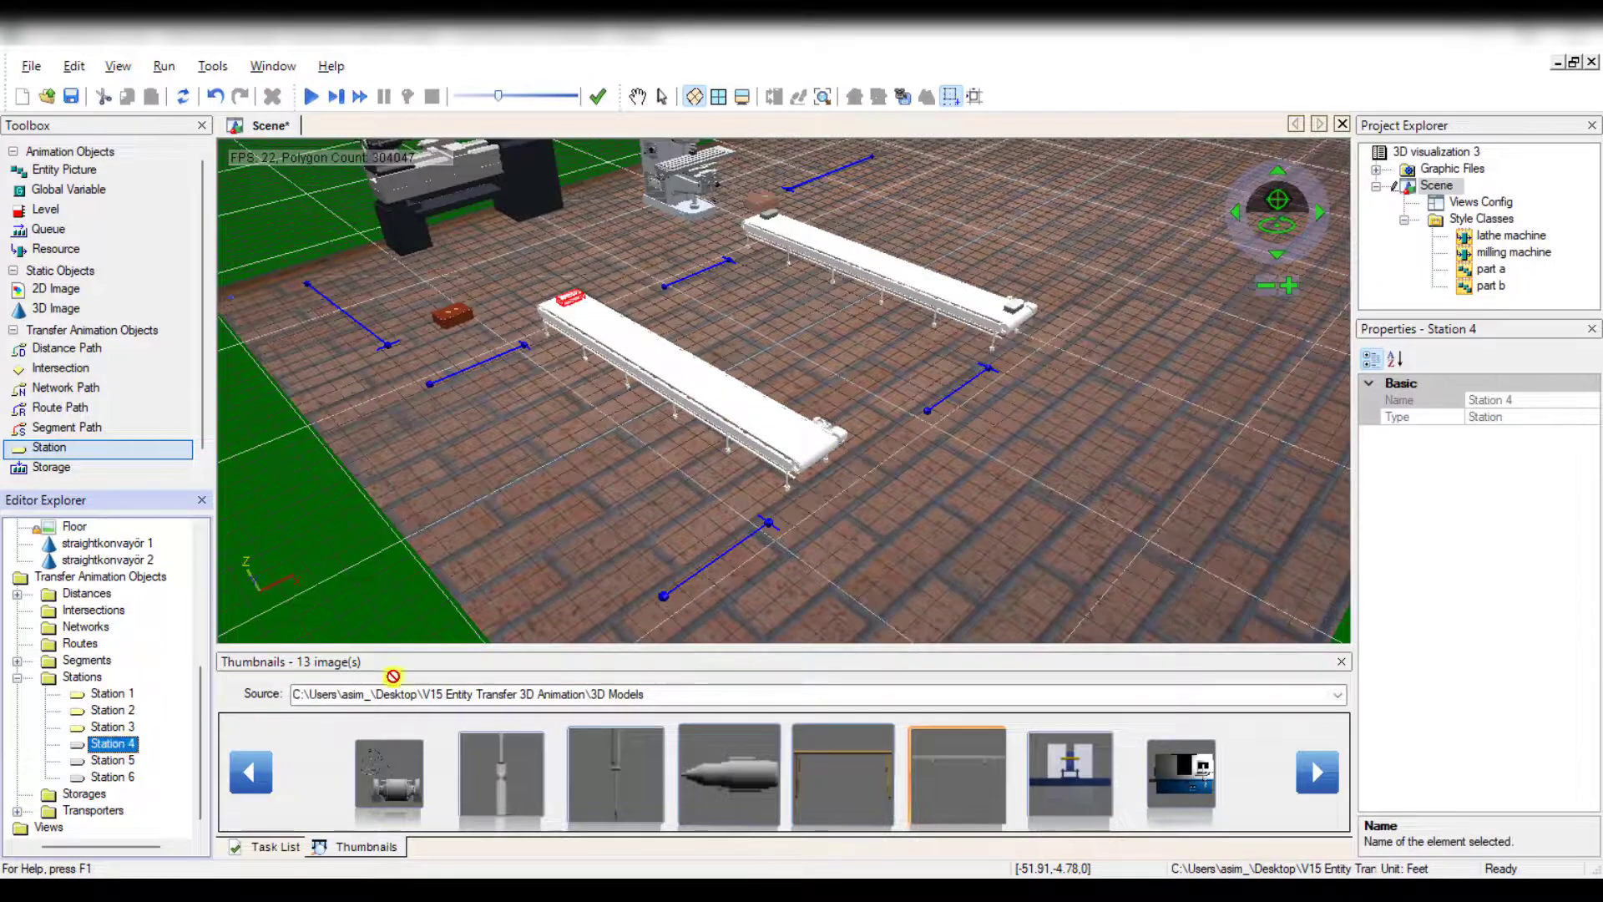
{"action": "left_click_drag", "start_coordinate": [393, 675], "coordinate": [811, 474]}
{"action": "left_click", "coordinate": [822, 504]}
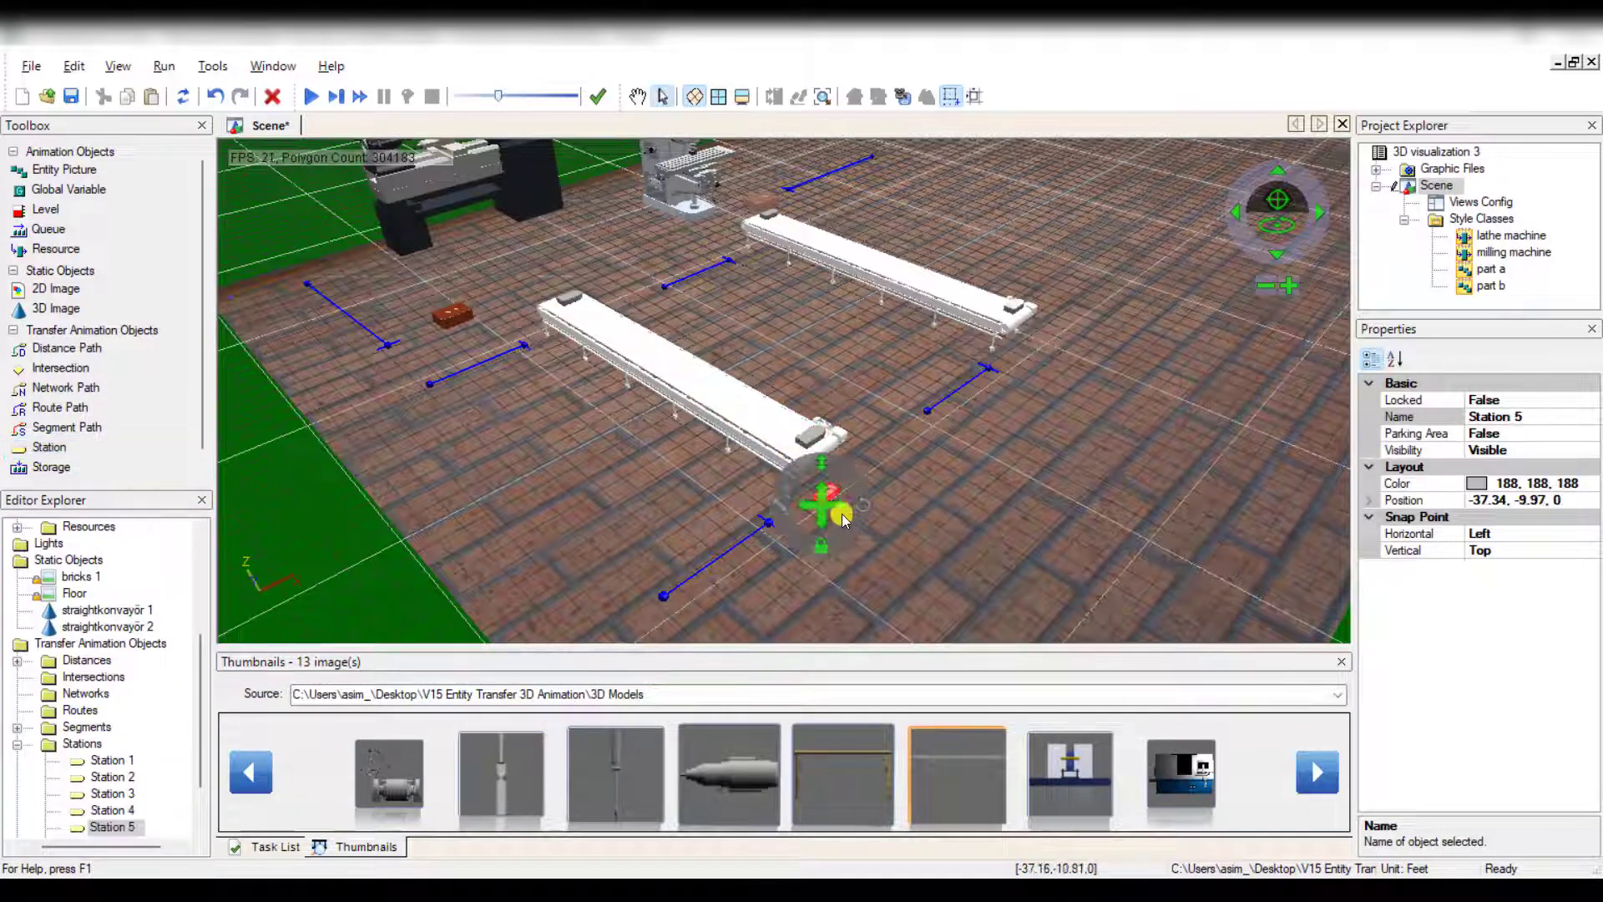
{"action": "left_click", "coordinate": [885, 494]}
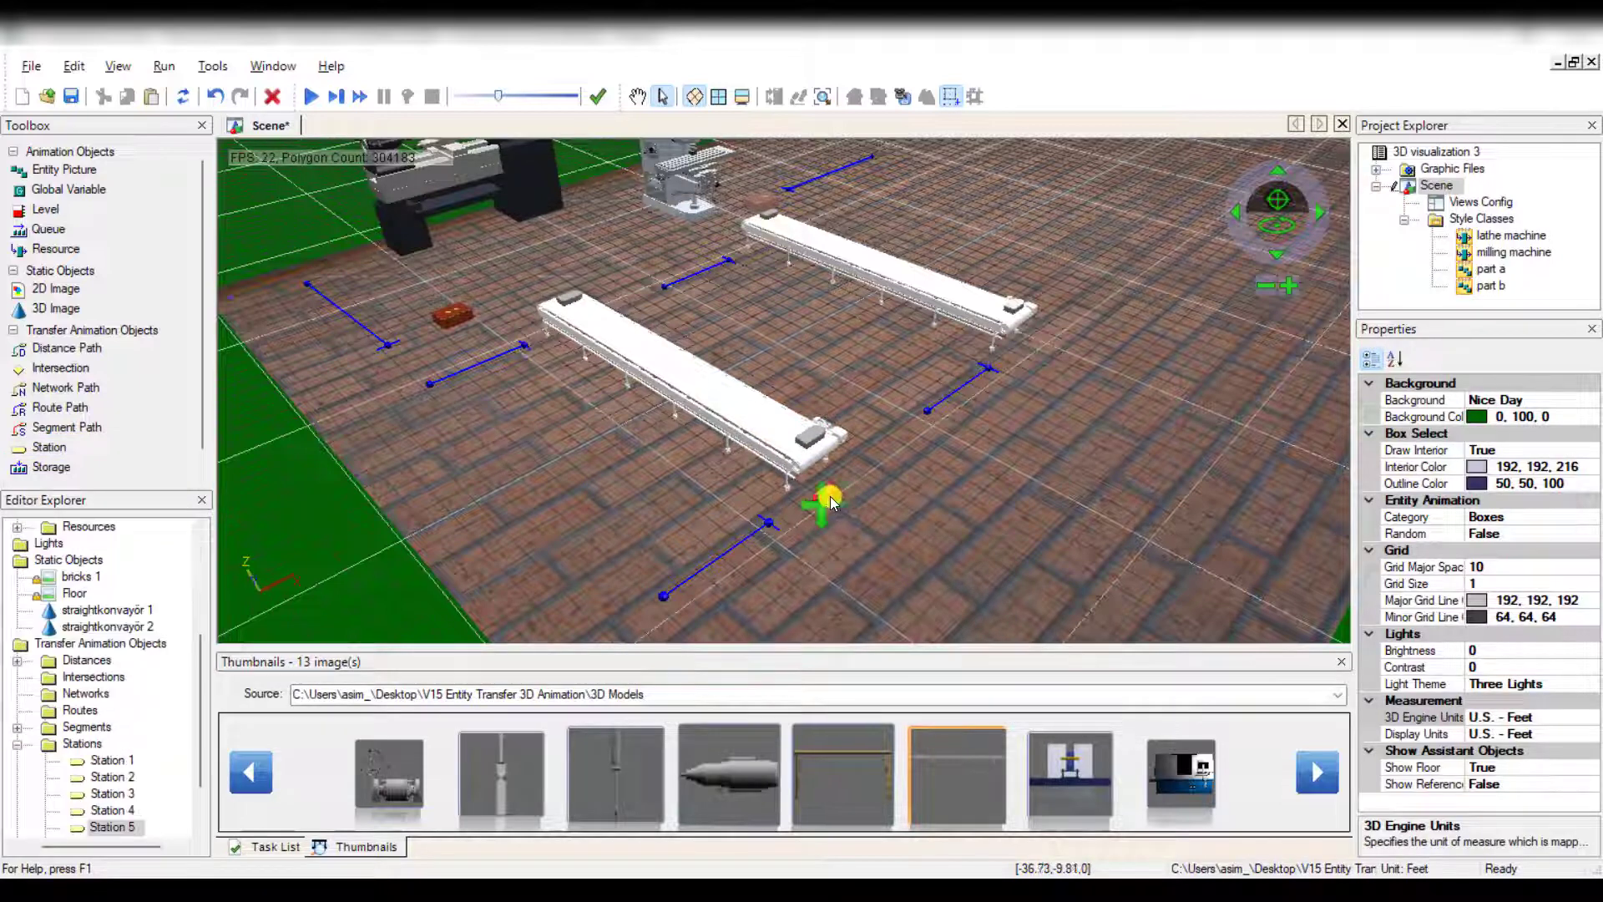
{"action": "left_click", "coordinate": [829, 501]}
{"action": "key", "text": "Delete"}
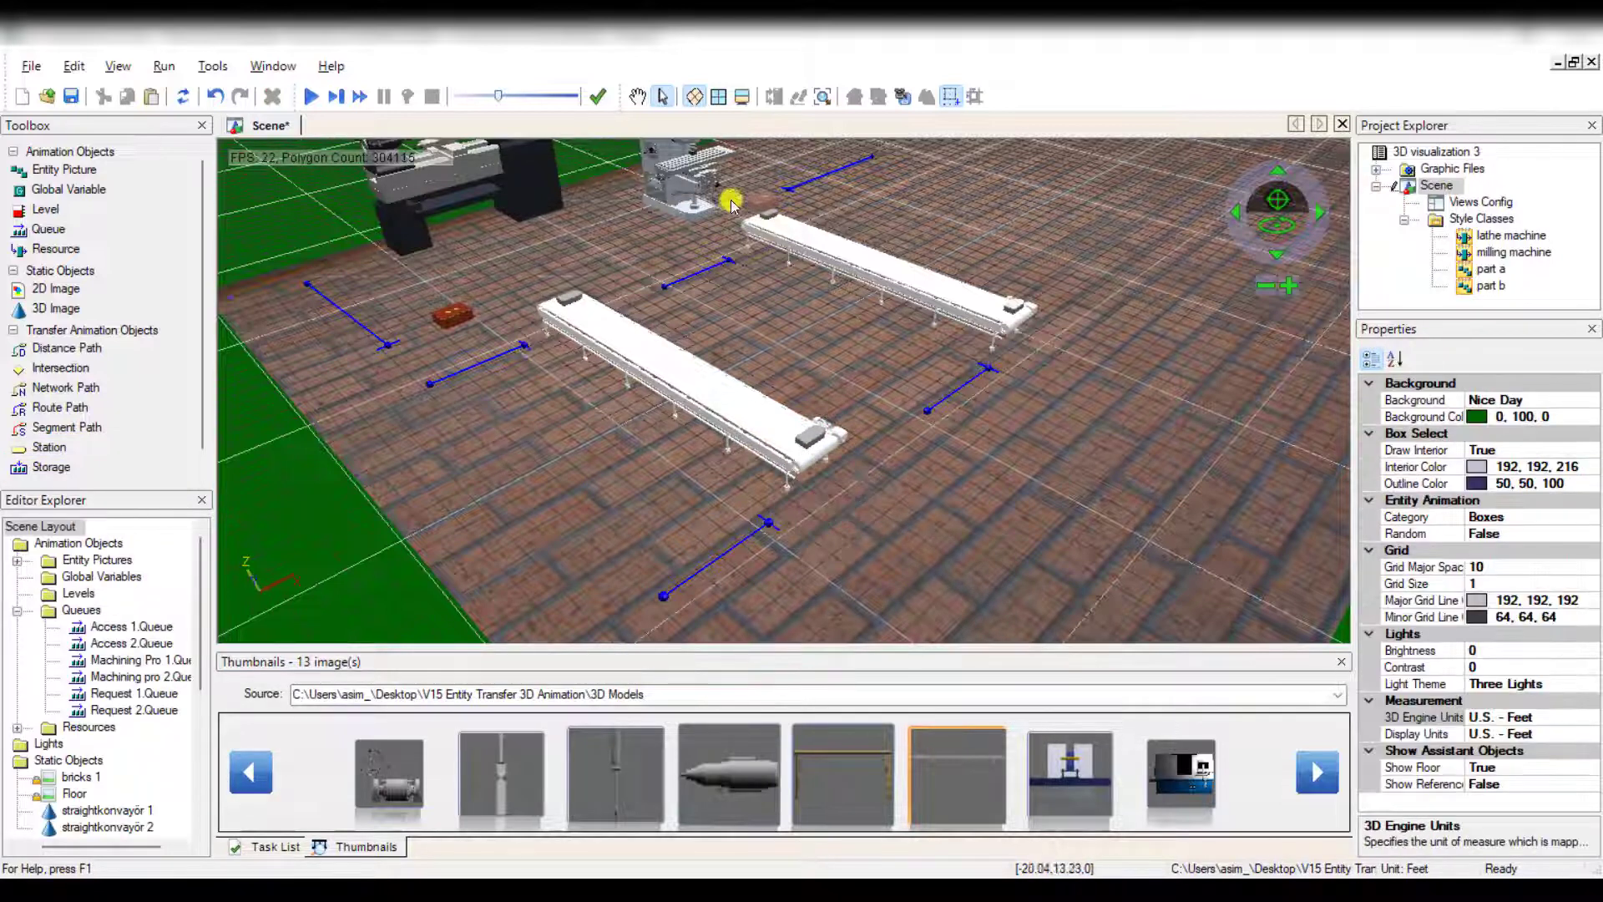
Place Station 5 on the open floor beyond the milling-side conveyor, at about -20.3, -23.78, 0.
{"action": "left_click", "coordinate": [638, 96]}
{"action": "left_click_drag", "start_coordinate": [862, 487], "coordinate": [759, 379]}
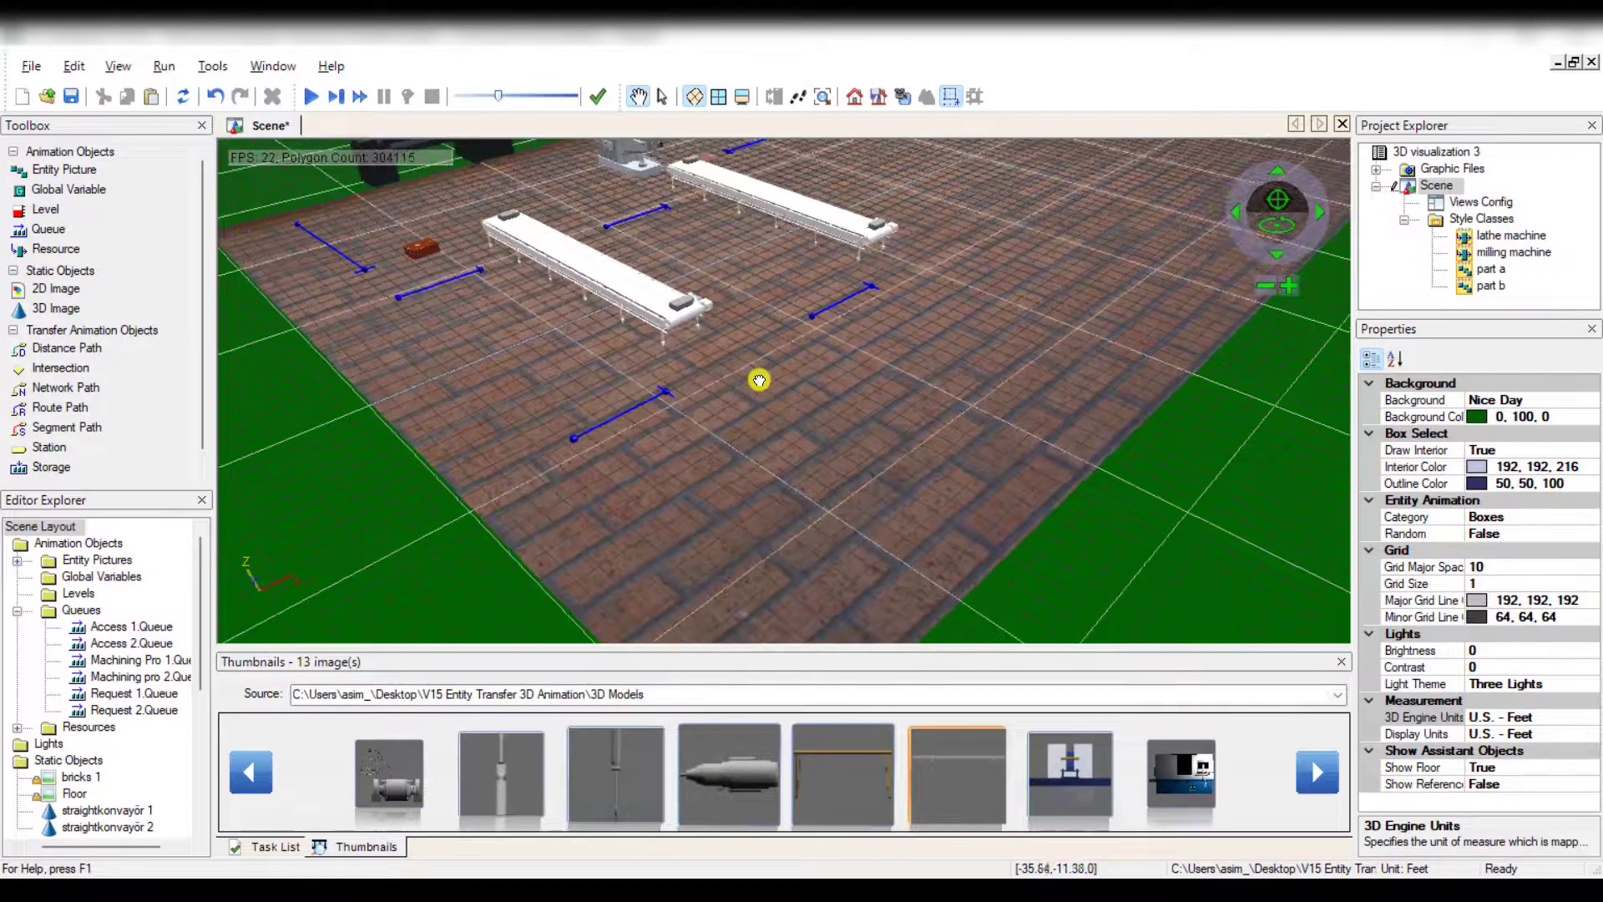
{"action": "scroll", "coordinate": [96, 693], "scroll_direction": "down", "scroll_amount": 5}
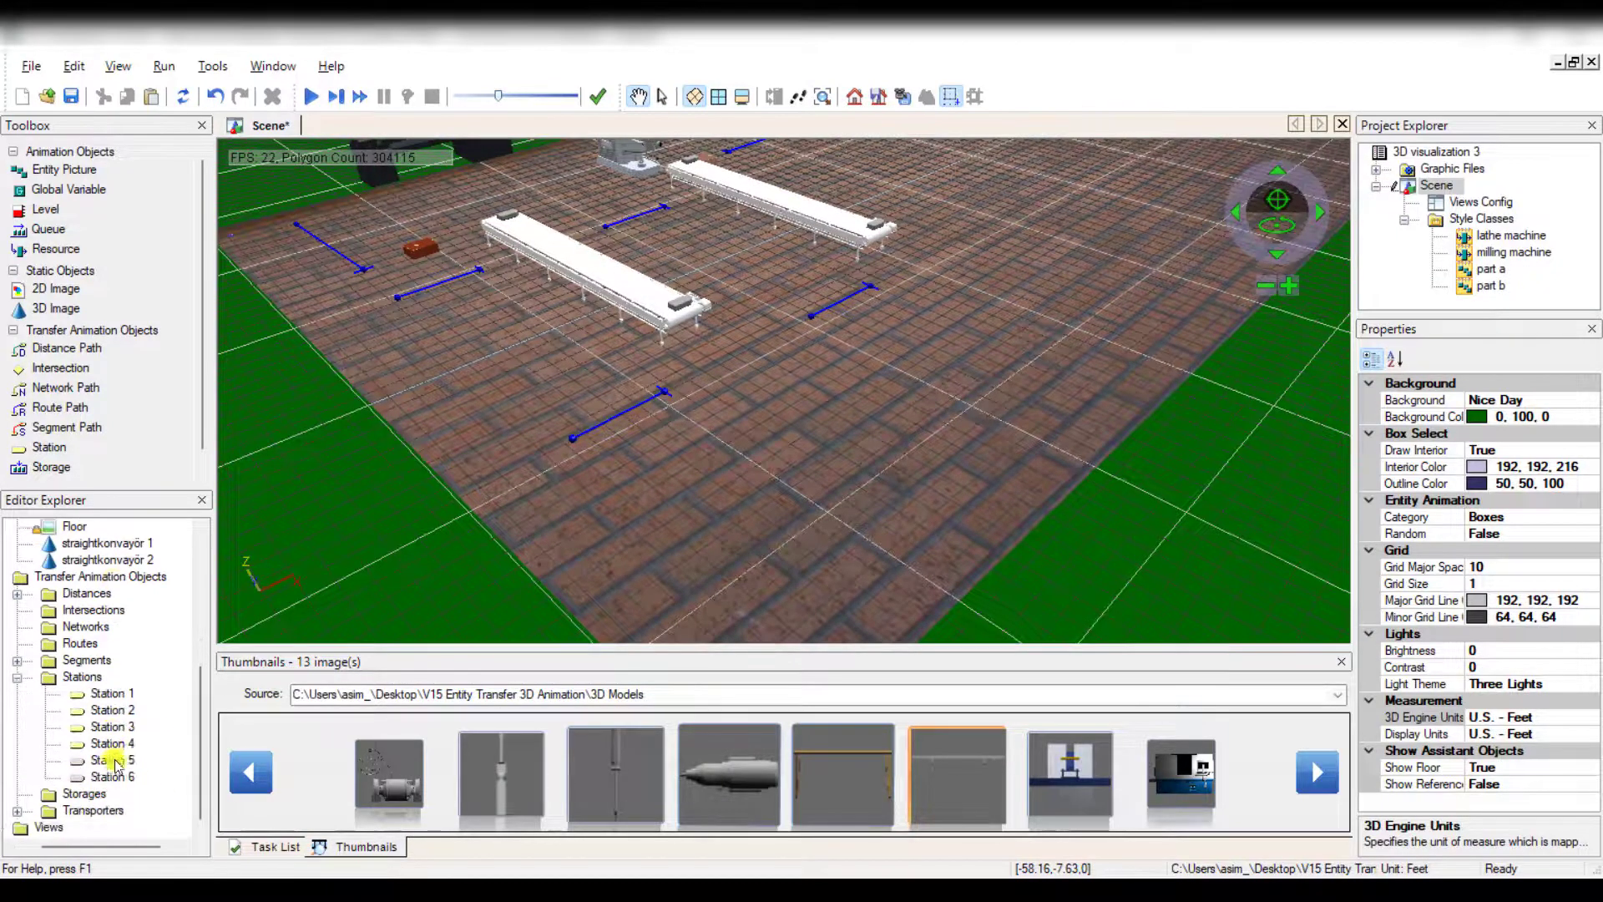
{"action": "left_click", "coordinate": [116, 761]}
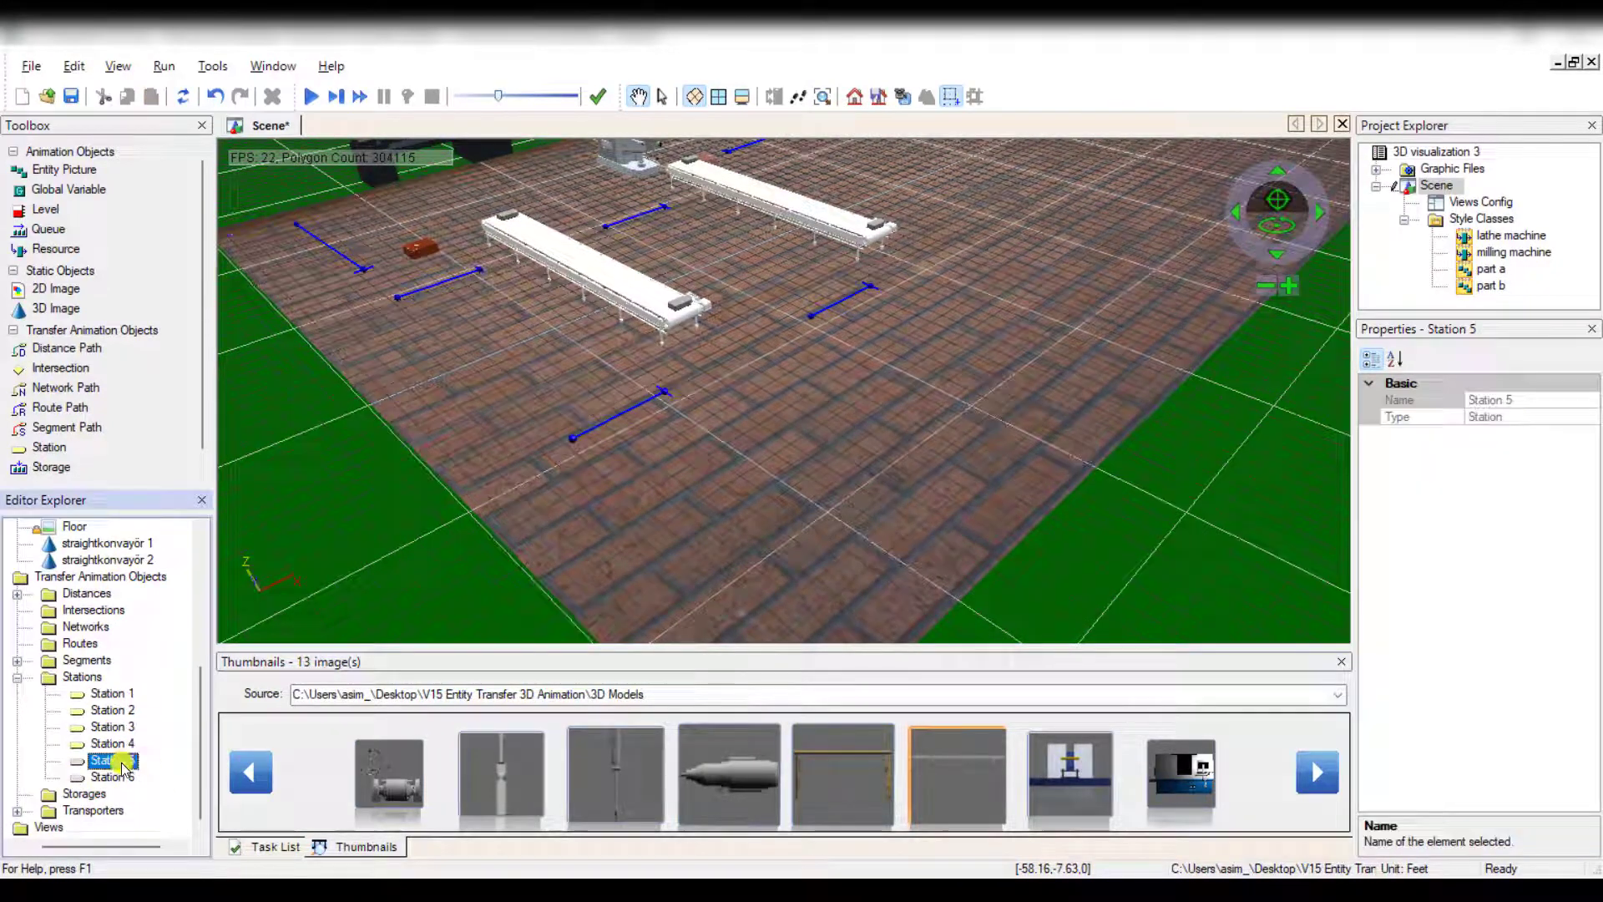
{"action": "left_click", "coordinate": [1143, 361]}
Place Station 6 on the open brick floor beyond the lathe-side conveyor's exit end.
{"action": "scroll", "coordinate": [108, 755], "scroll_direction": "down", "scroll_amount": 1}
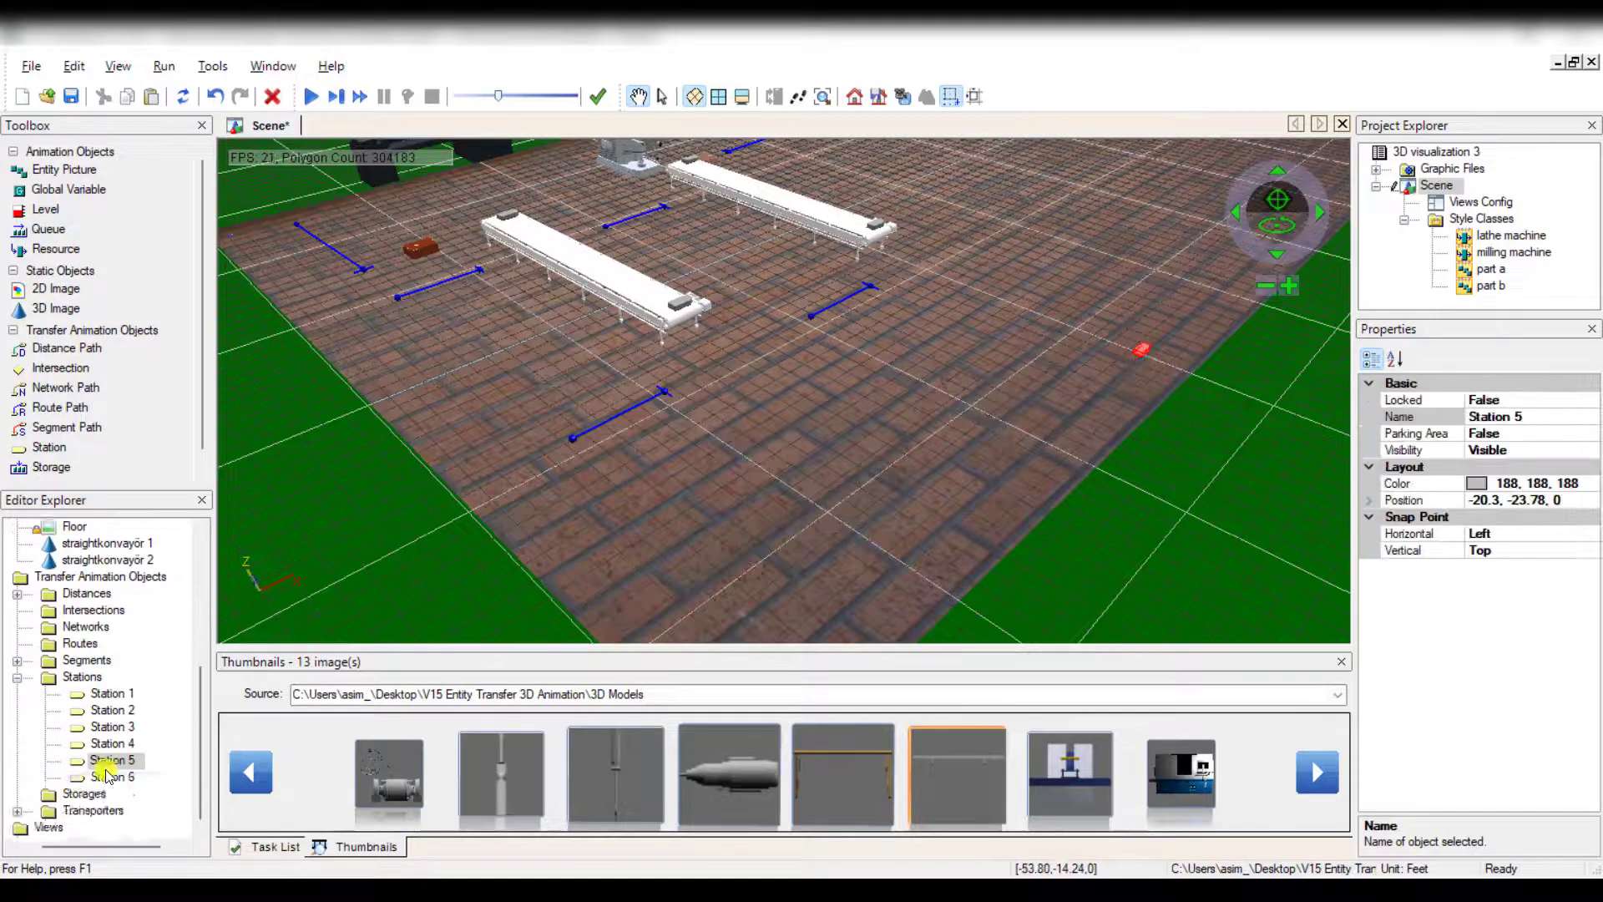
{"action": "left_click", "coordinate": [125, 778]}
{"action": "left_click_drag", "start_coordinate": [126, 777], "coordinate": [954, 518]}
{"action": "left_click", "coordinate": [905, 527]}
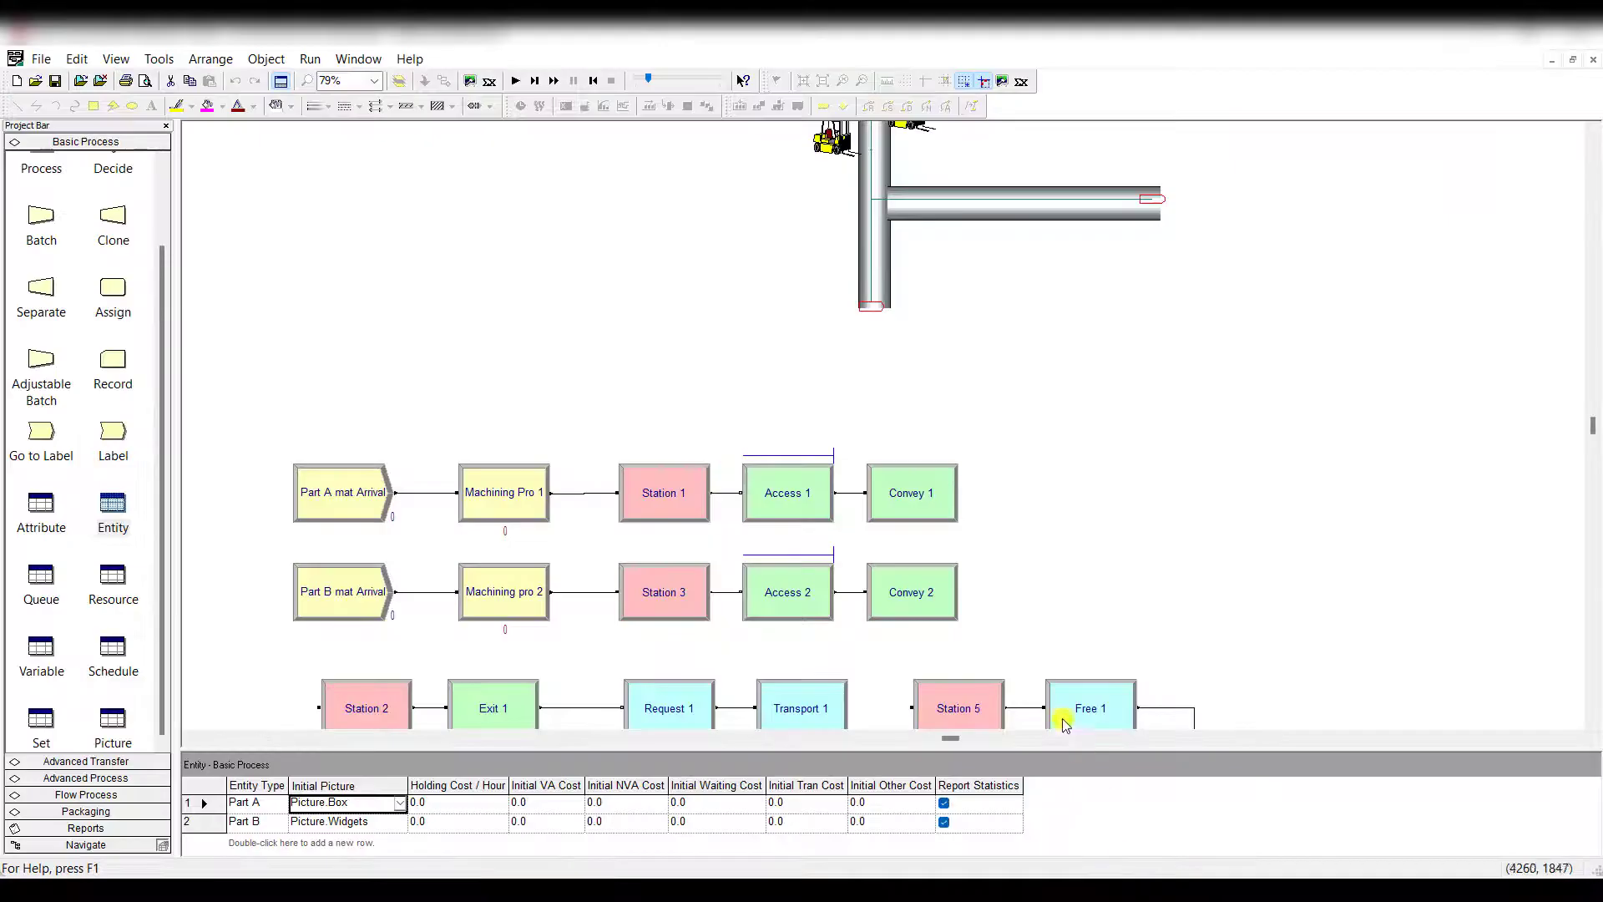
Switch to the Arena flowchart and review the Station modules to see where each one sits in the process.
{"action": "scroll", "coordinate": [1123, 564], "scroll_direction": "down", "scroll_amount": 4}
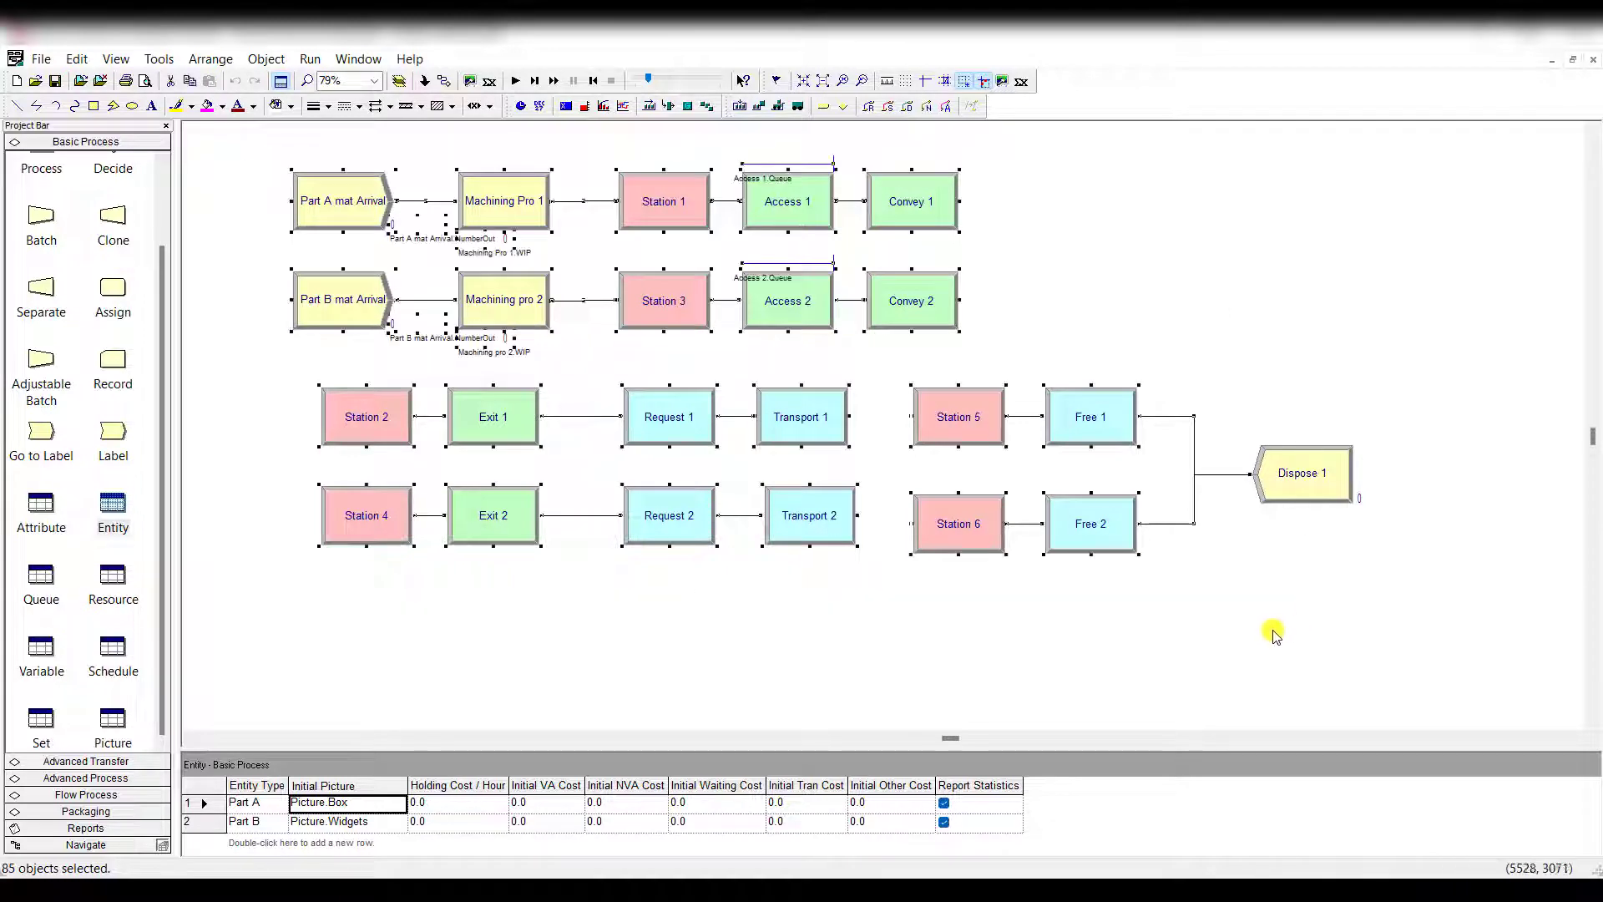
{"action": "left_click", "coordinate": [668, 205]}
{"action": "left_click", "coordinate": [380, 418]}
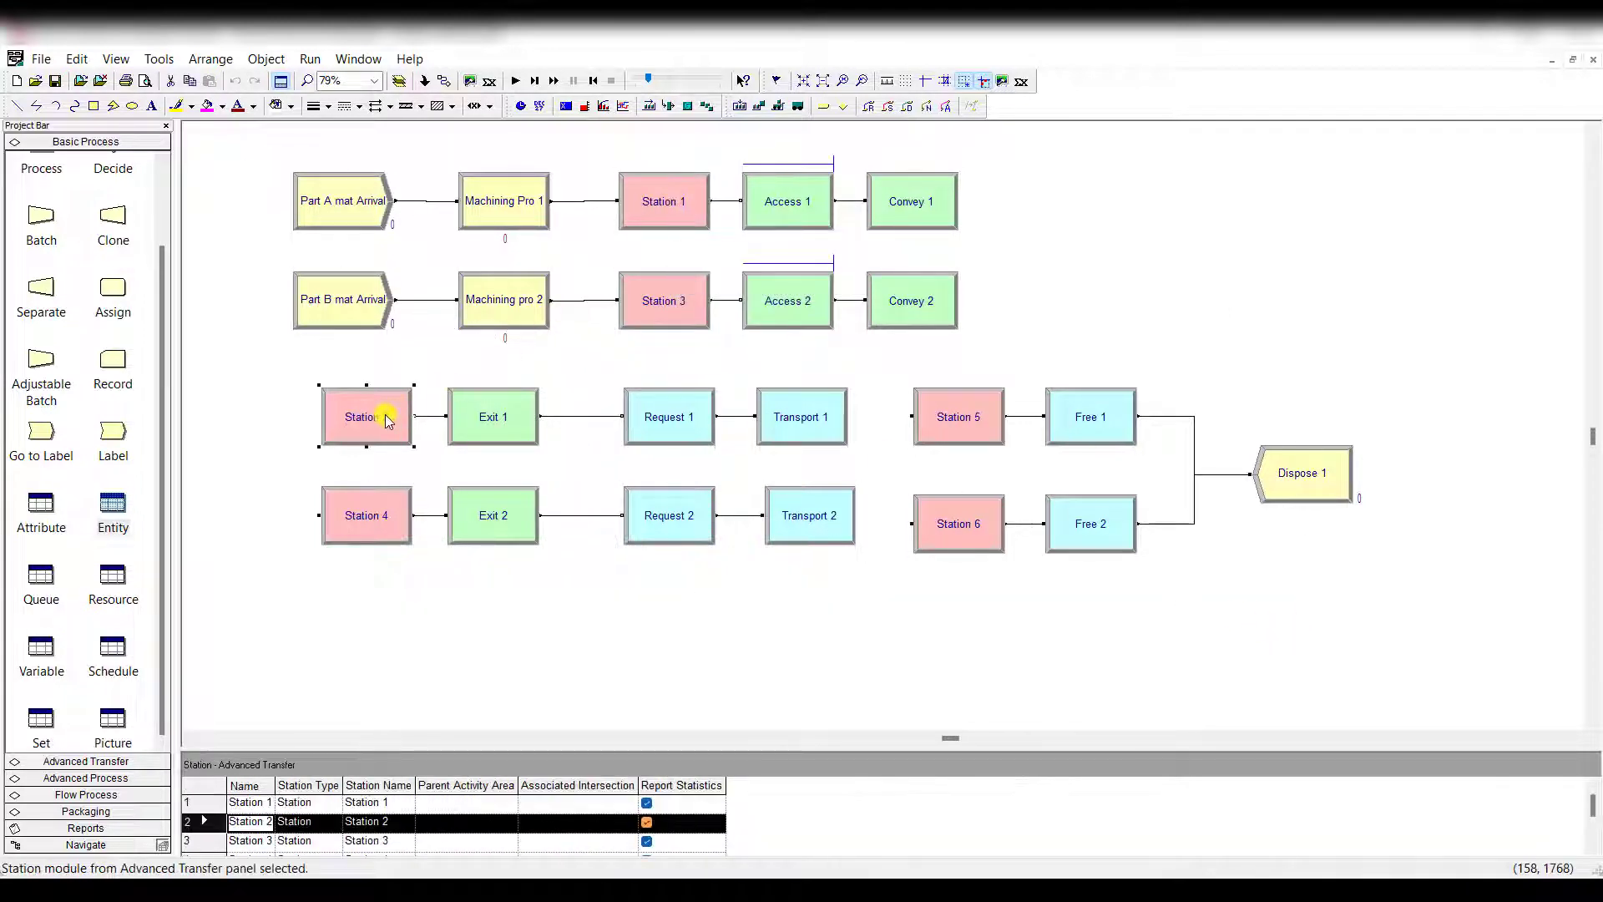
{"action": "left_click", "coordinate": [647, 324]}
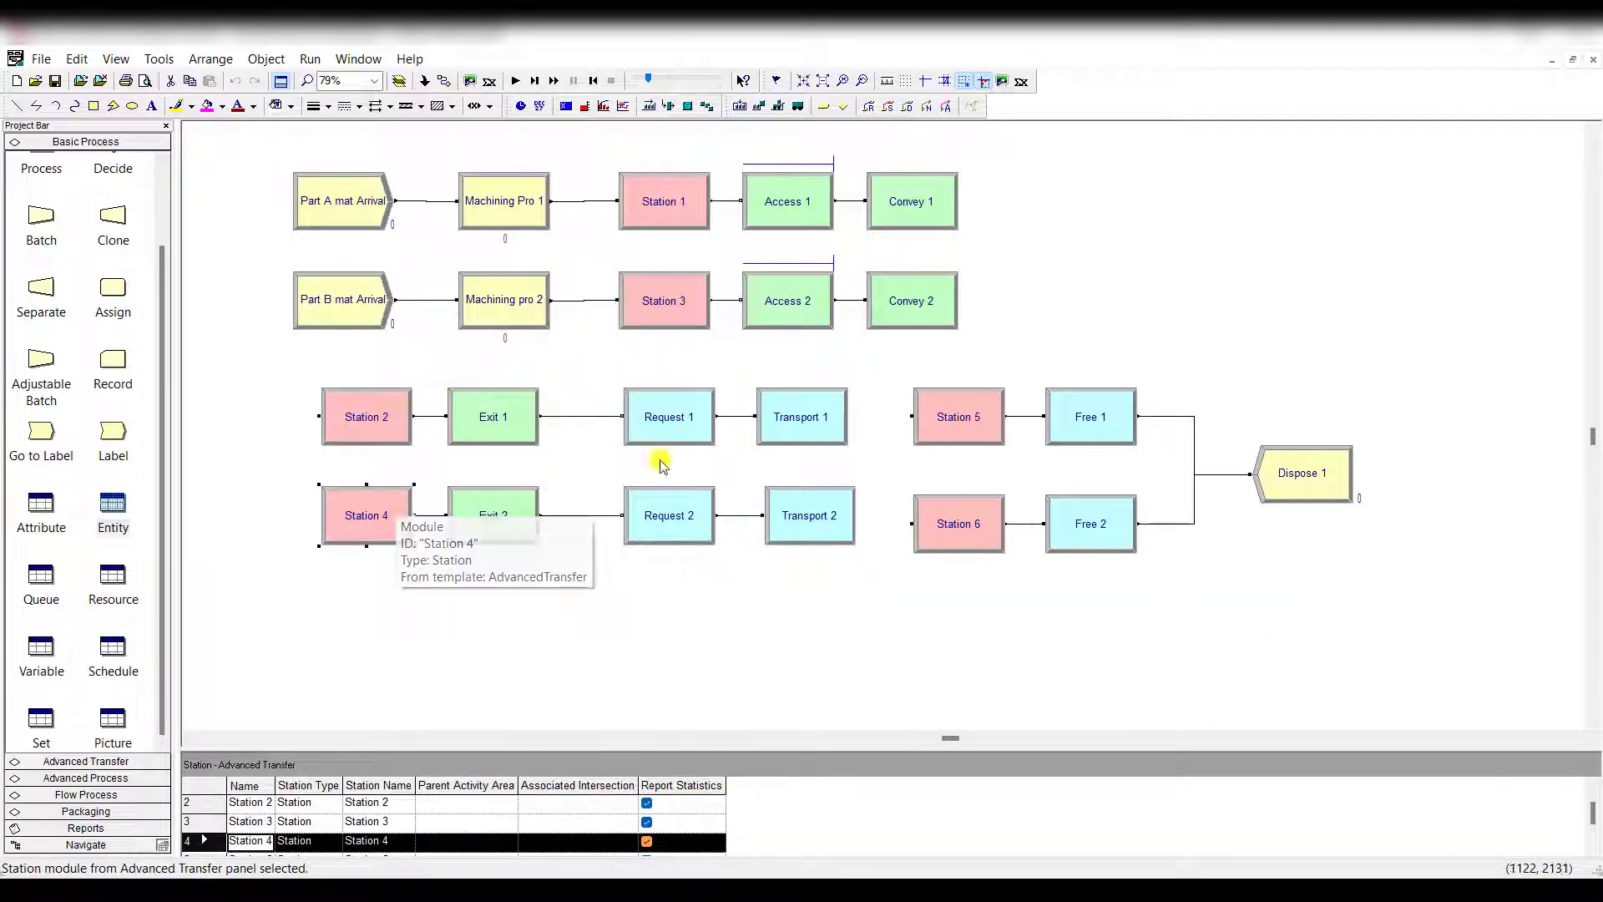
{"action": "left_click", "coordinate": [392, 507]}
{"action": "left_click", "coordinate": [933, 535]}
{"action": "left_click", "coordinate": [1169, 330]}
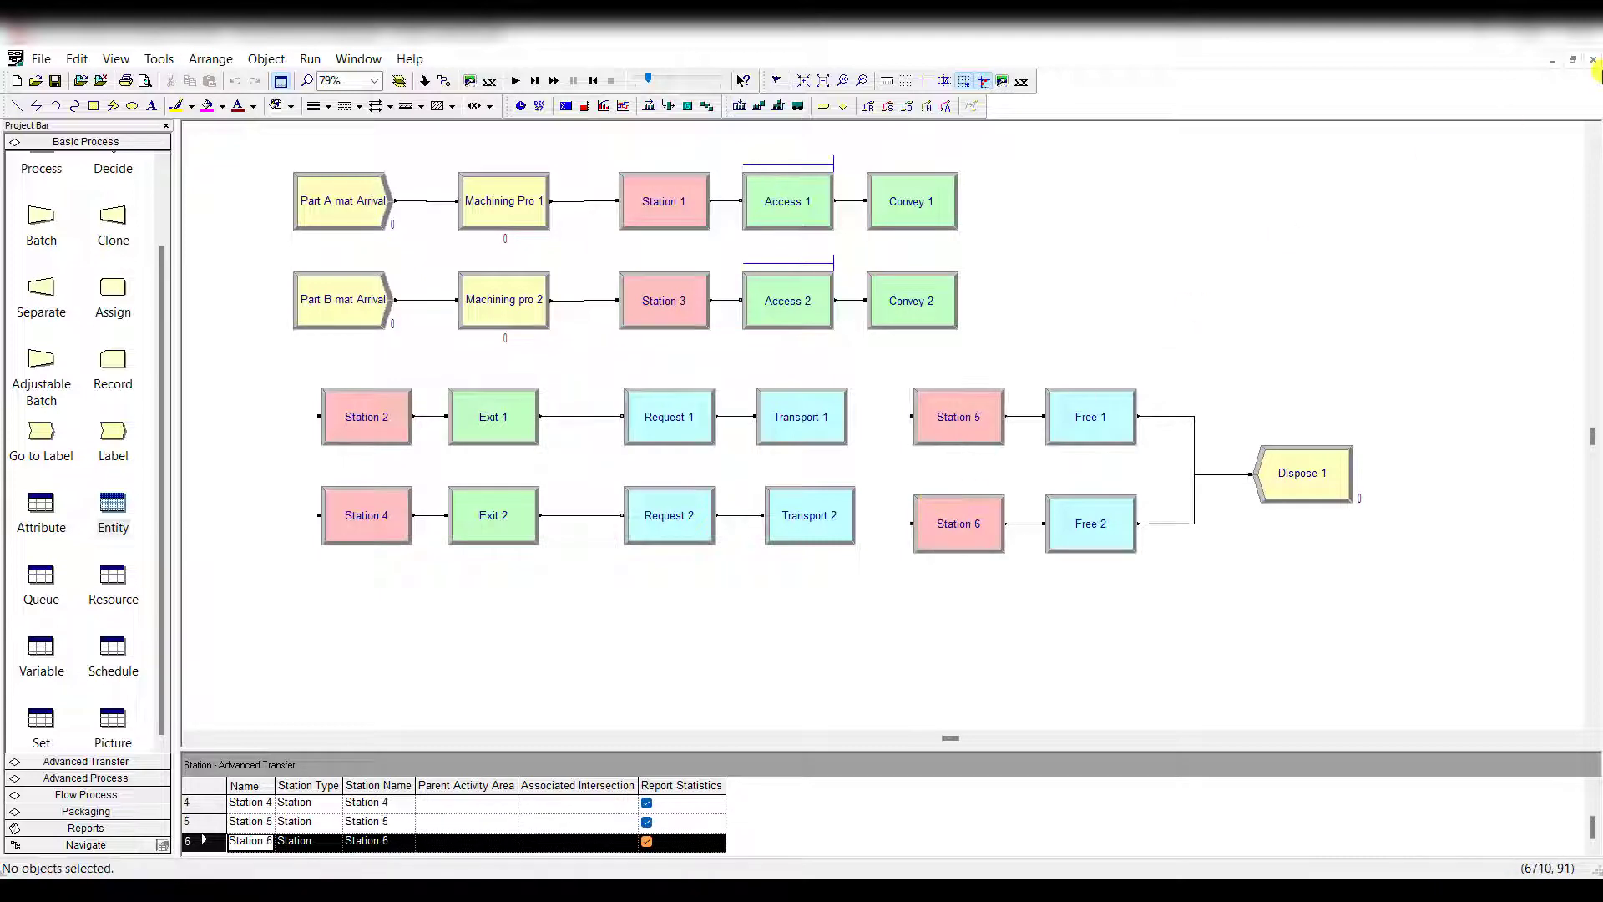
Return to the 3D scene and place a second Station 2 on the floor beyond the milling-side conveyor's exit, at about -20.85, -10.35, 0.
{"action": "left_click", "coordinate": [1492, 32]}
{"action": "left_click_drag", "start_coordinate": [890, 372], "coordinate": [948, 423]}
{"action": "scroll", "coordinate": [762, 351], "scroll_direction": "down", "scroll_amount": 4}
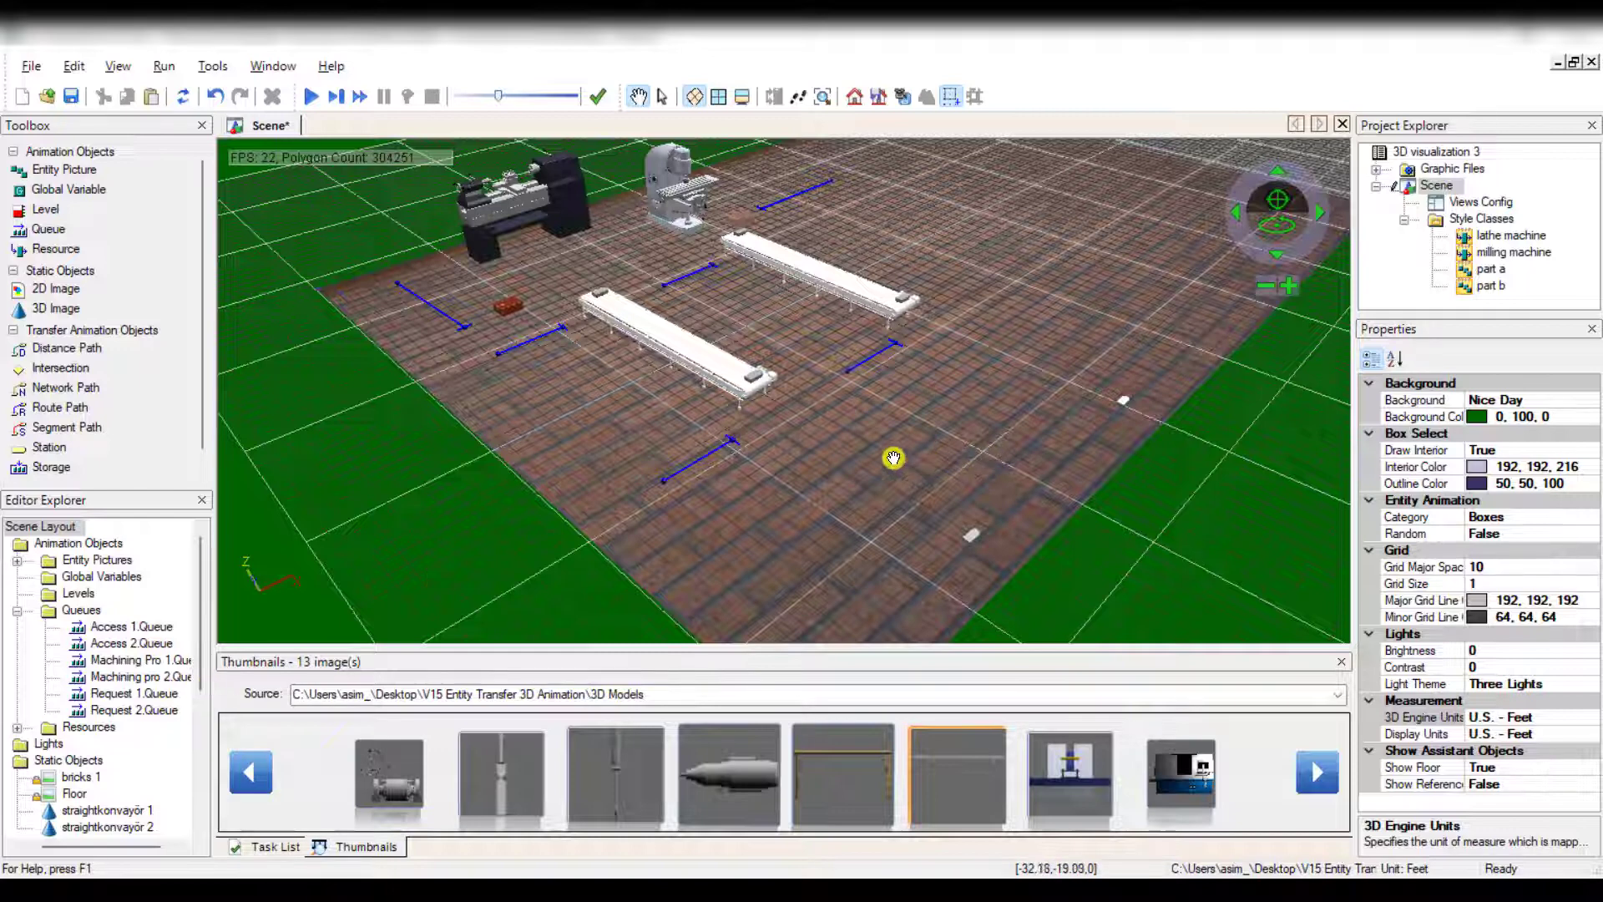
{"action": "scroll", "coordinate": [147, 722], "scroll_direction": "down", "scroll_amount": 5}
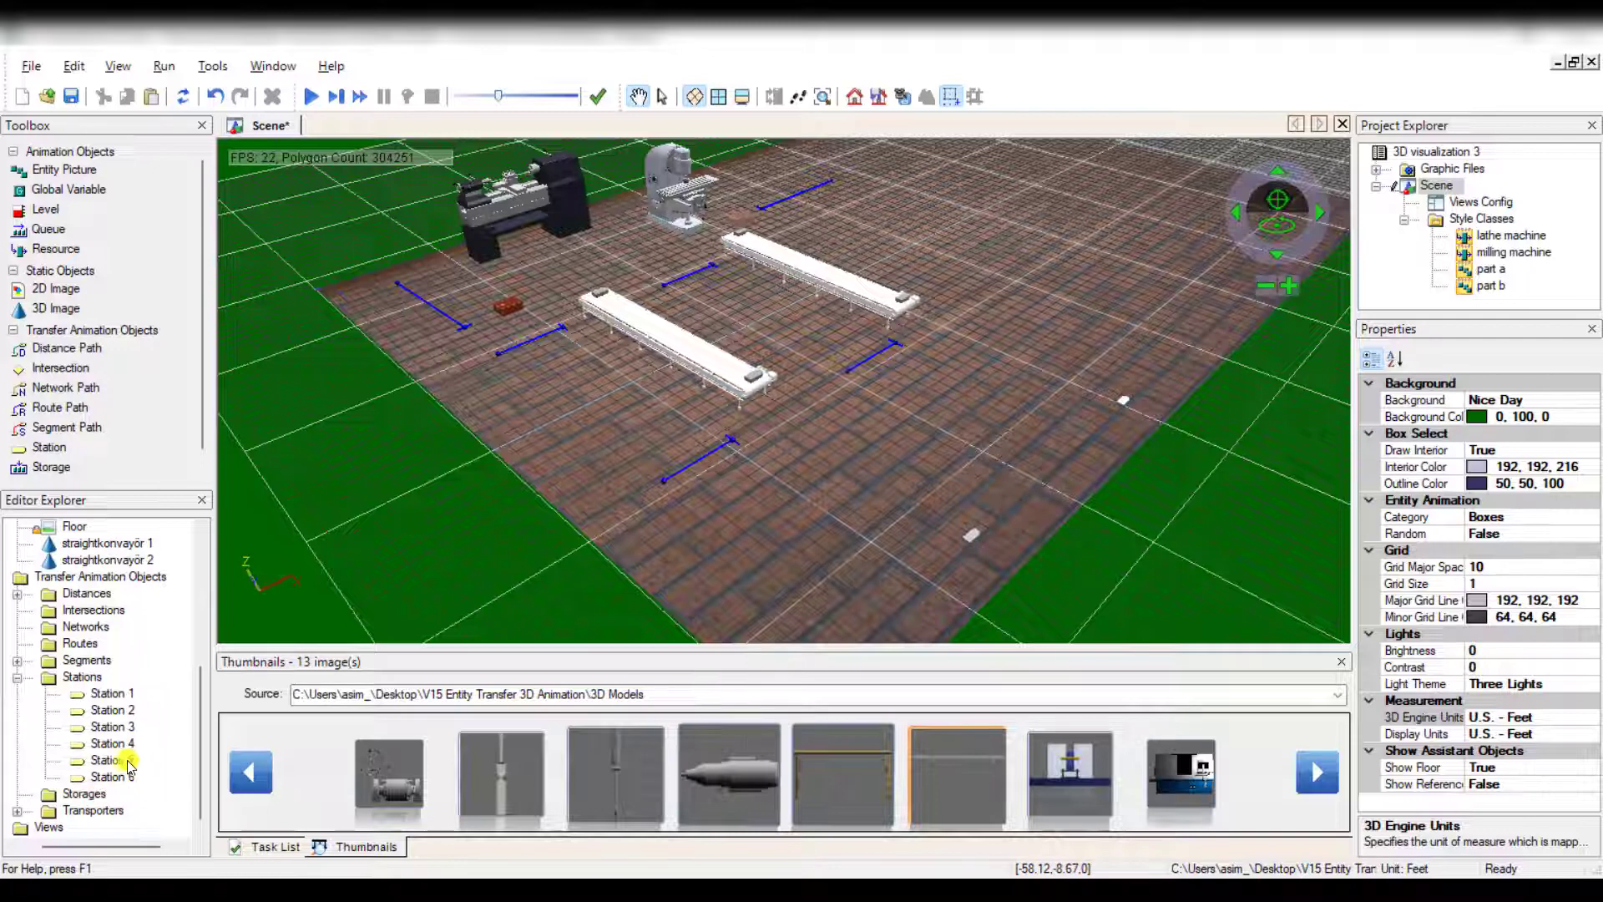
{"action": "left_click", "coordinate": [98, 710]}
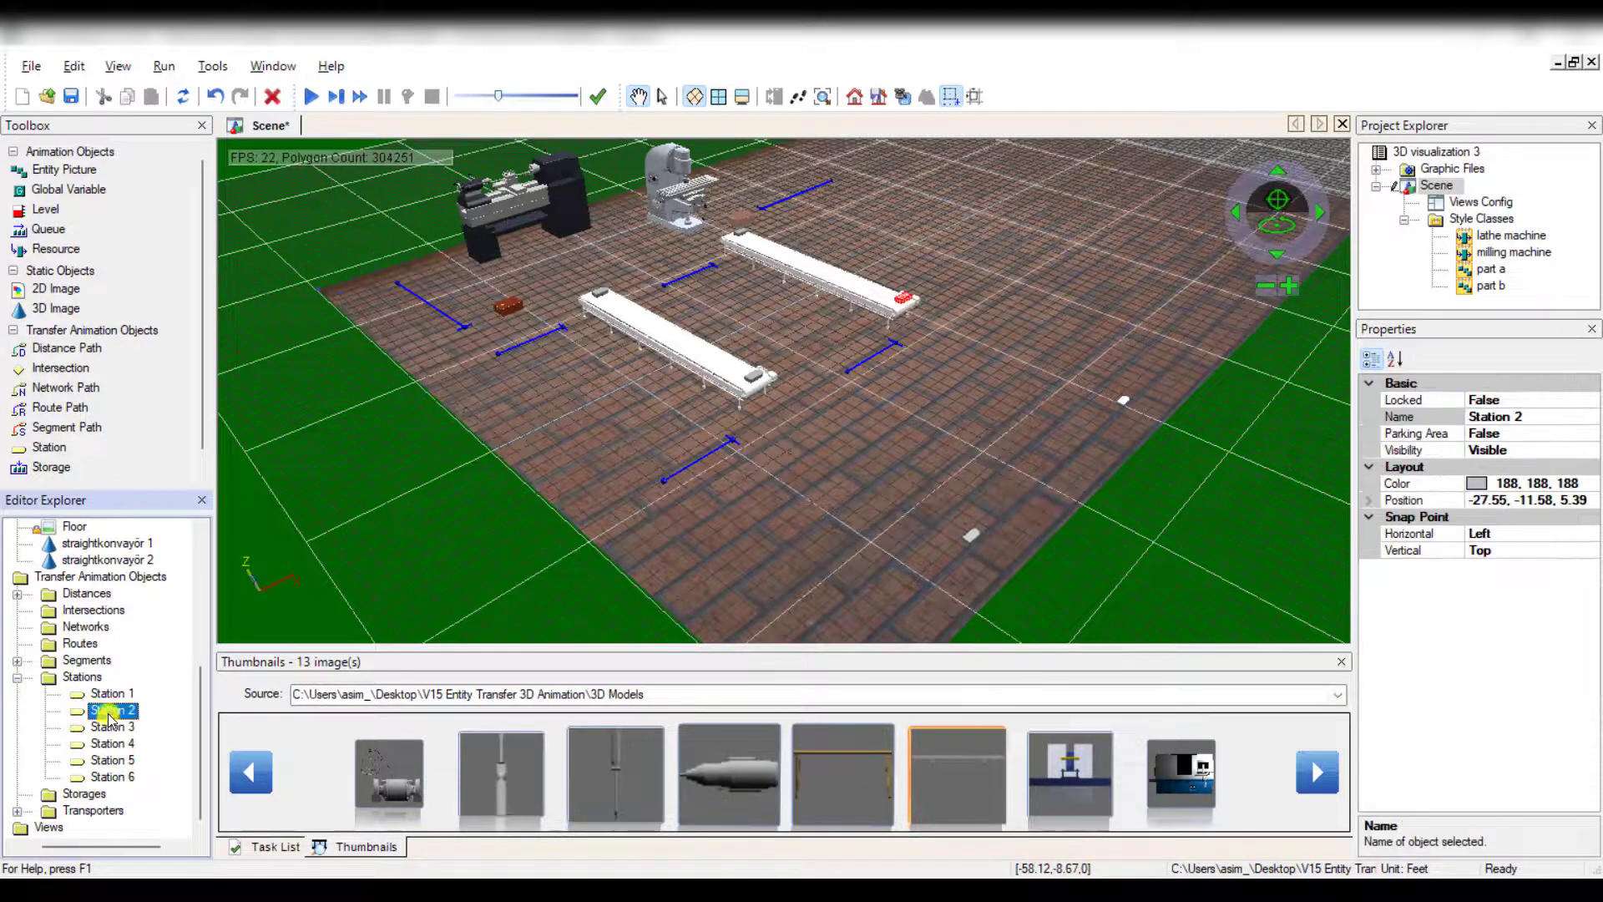
{"action": "left_click", "coordinate": [941, 337]}
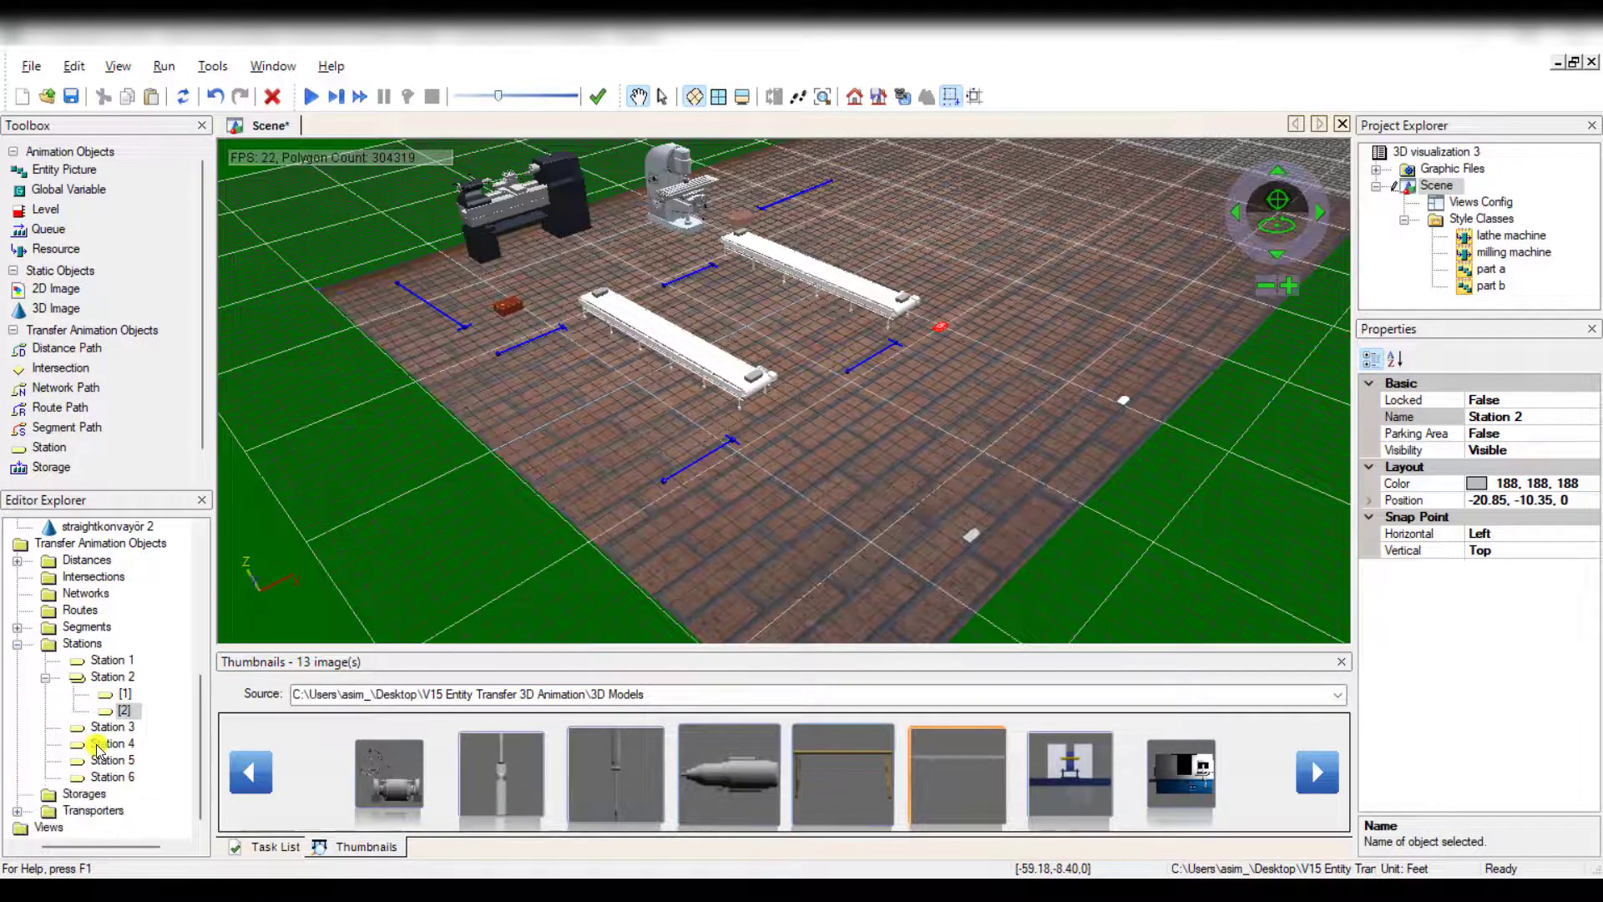
Place a second Station 4 on the brick floor just beyond the lathe-side conveyor's exit end.
{"action": "left_click", "coordinate": [116, 727]}
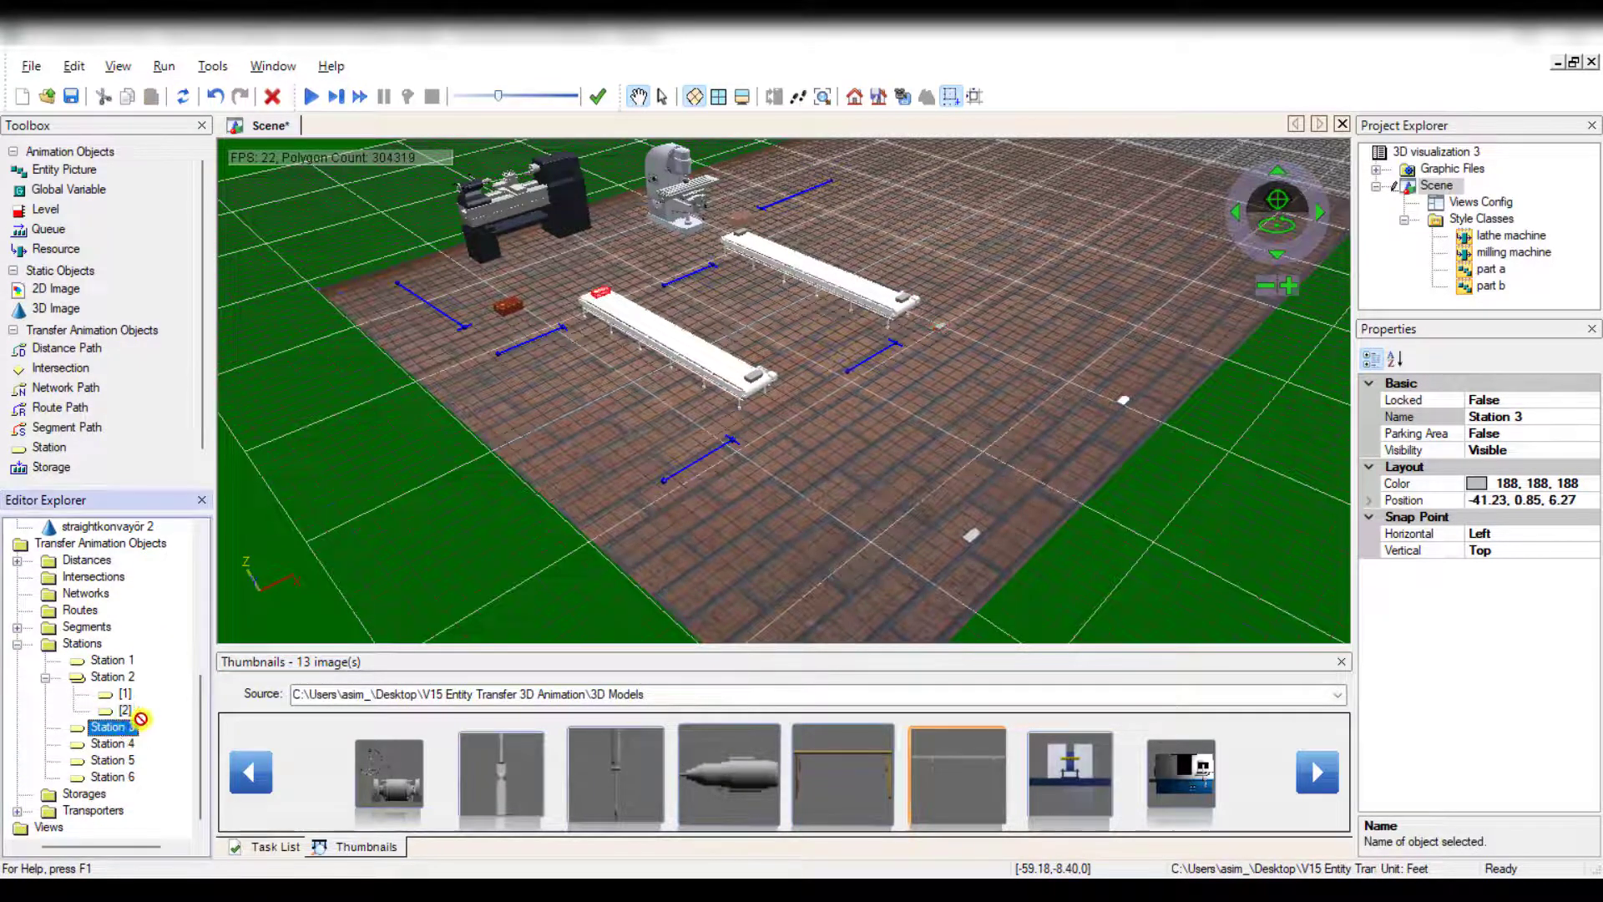
{"action": "left_click", "coordinate": [139, 744]}
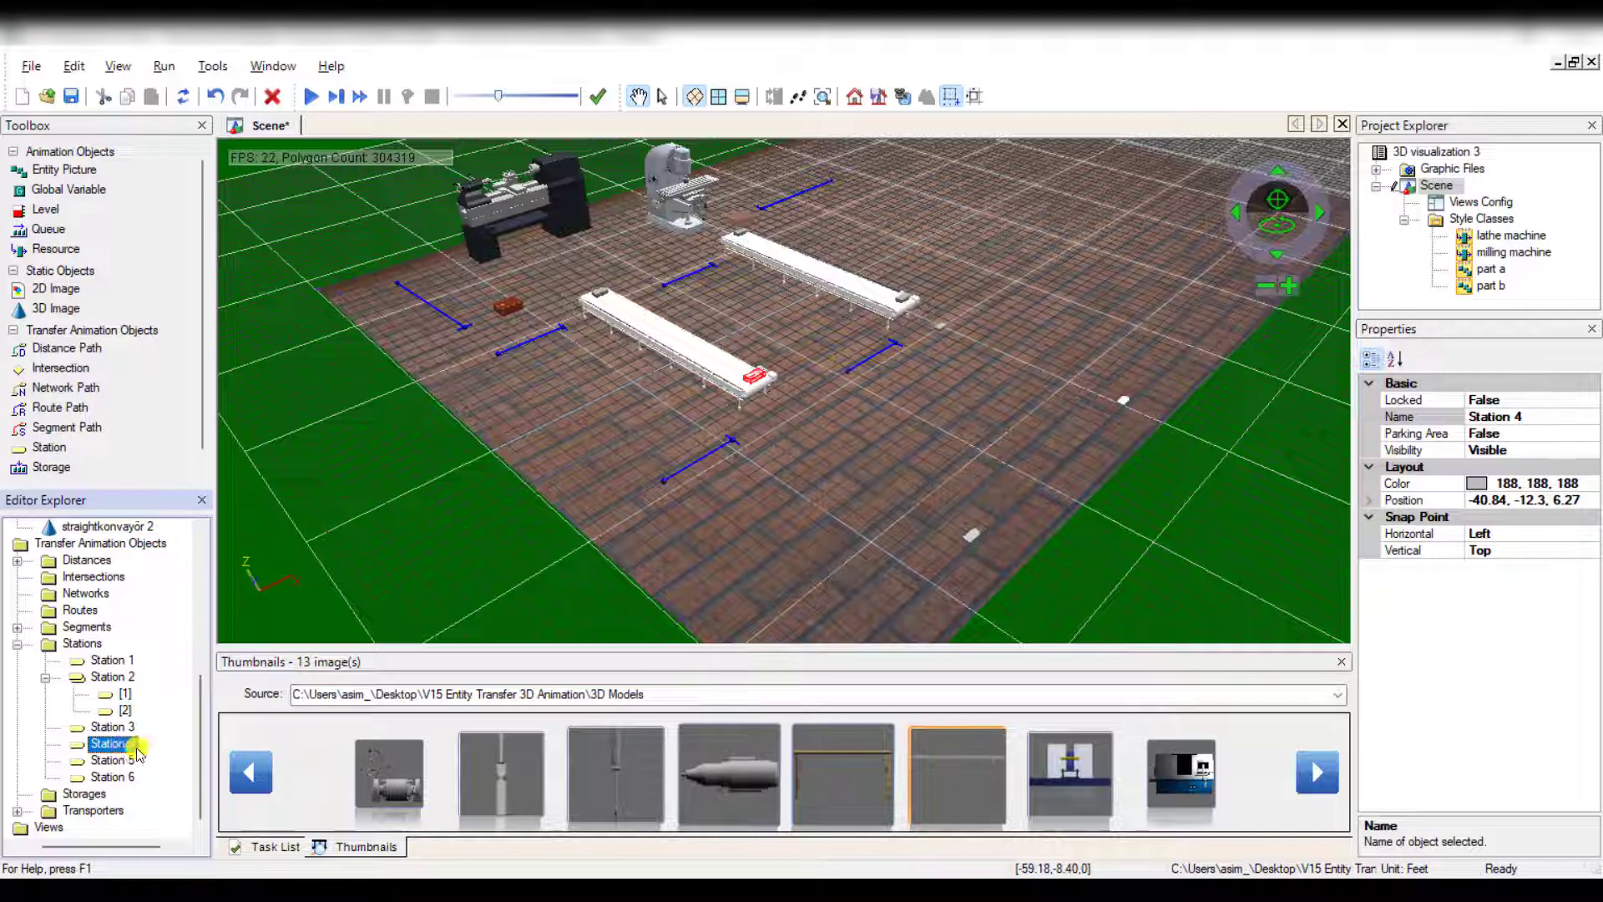
{"action": "left_click_drag", "start_coordinate": [204, 708], "coordinate": [797, 464]}
{"action": "left_click", "coordinate": [803, 454]}
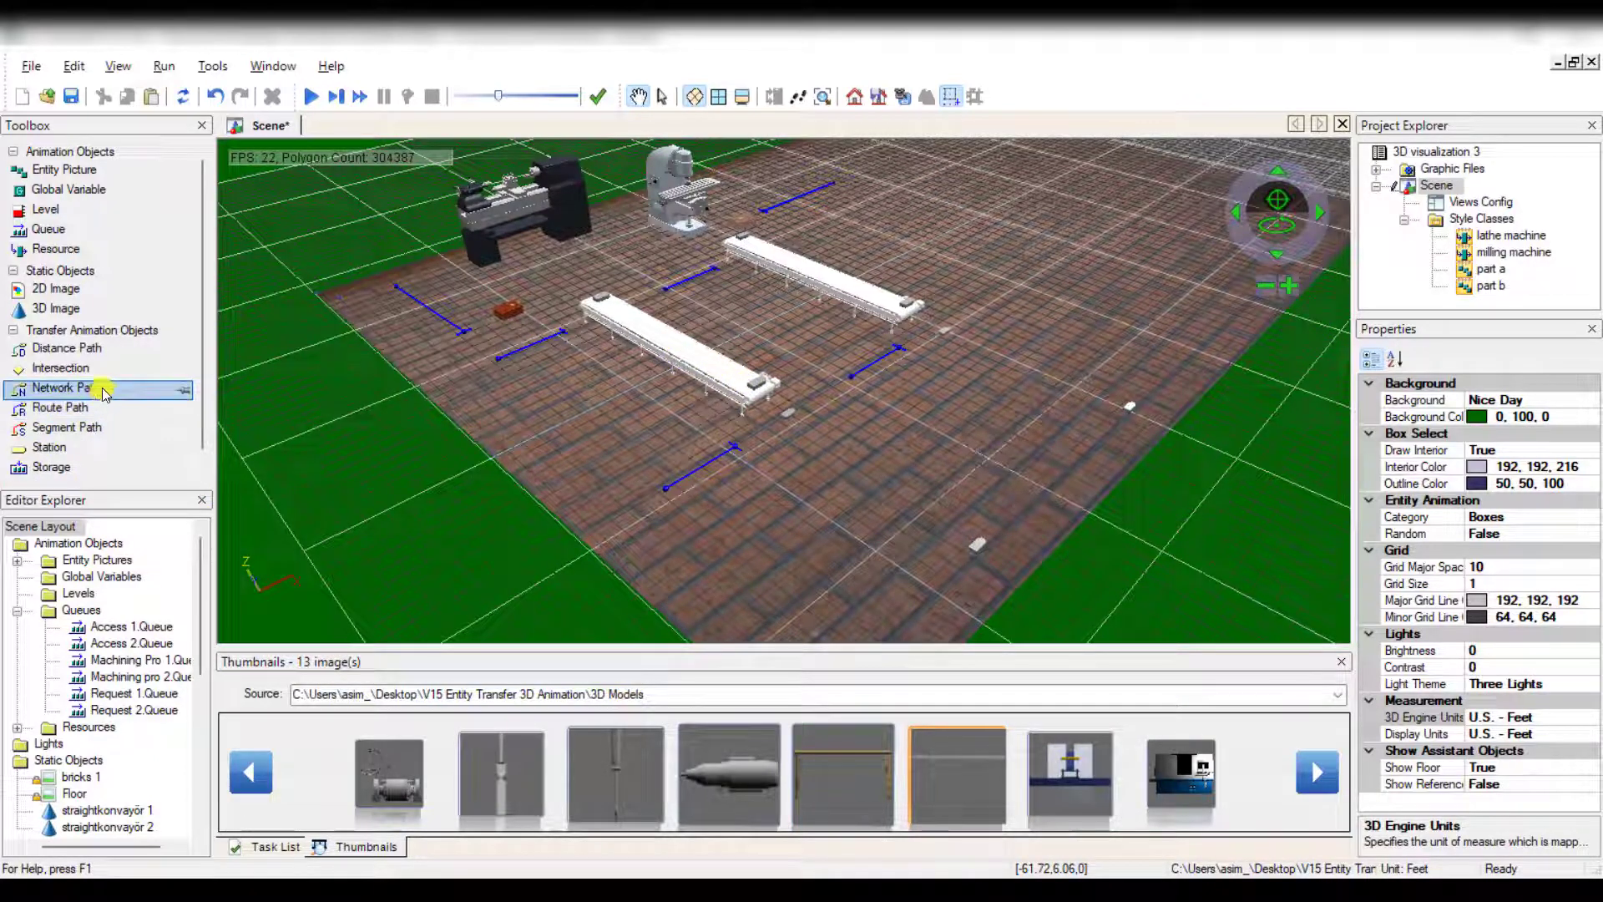
Draw a segment path along the lathe-side conveyor from Station 3 to Station 4 and assign it to Conveyor 2.Segment.
{"action": "left_click", "coordinate": [84, 433]}
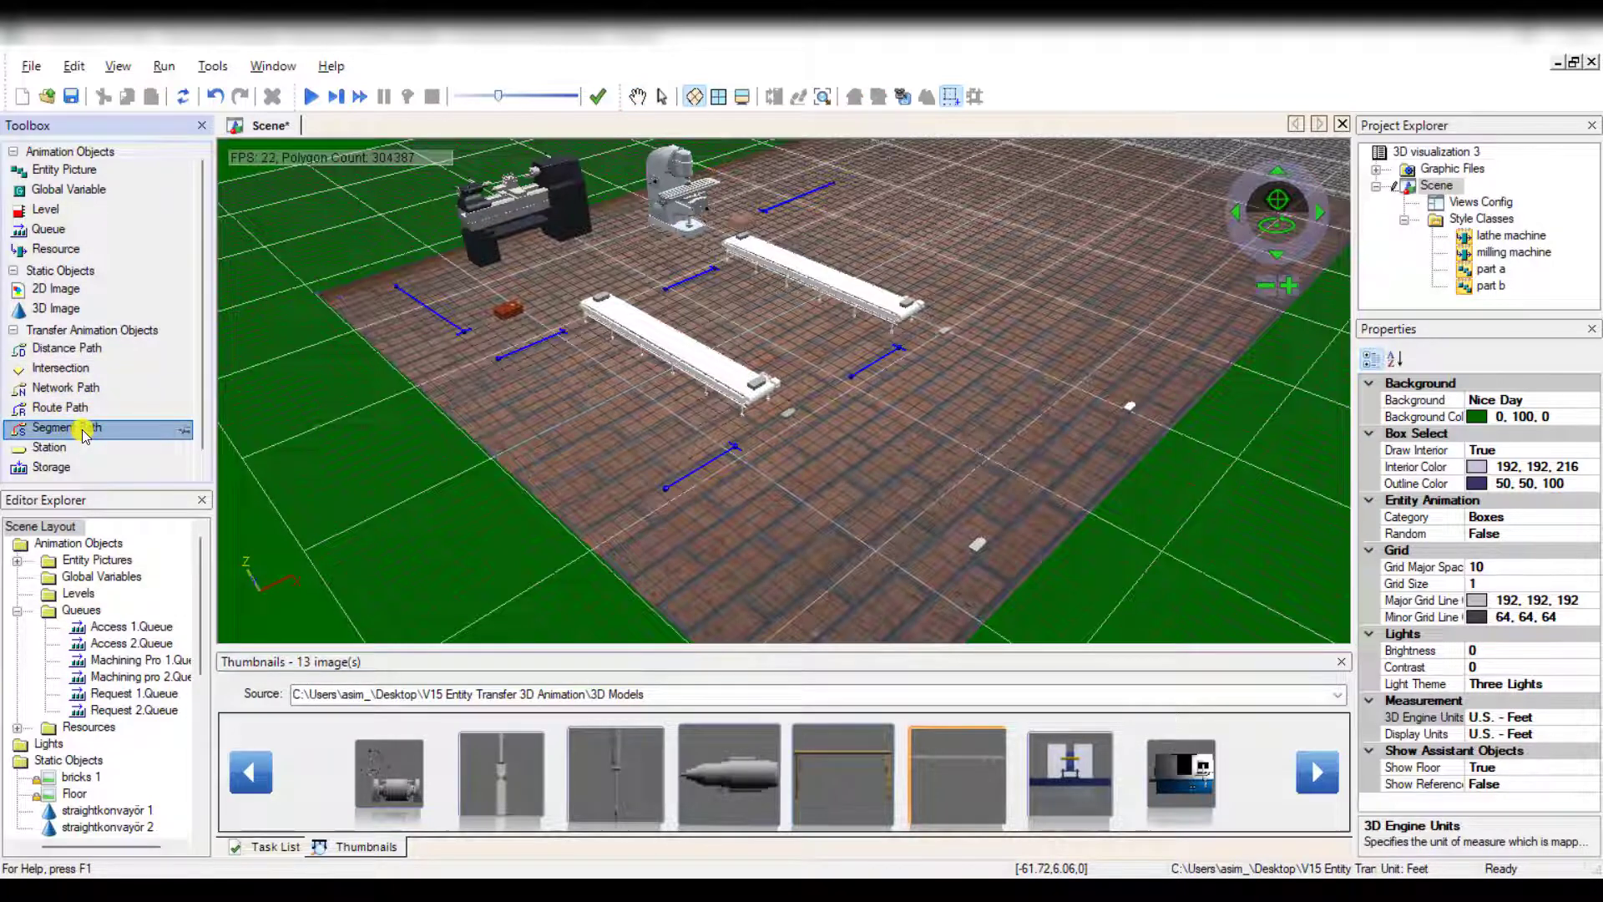
{"action": "left_click", "coordinate": [641, 99]}
{"action": "scroll", "coordinate": [638, 333], "scroll_direction": "up", "scroll_amount": 5}
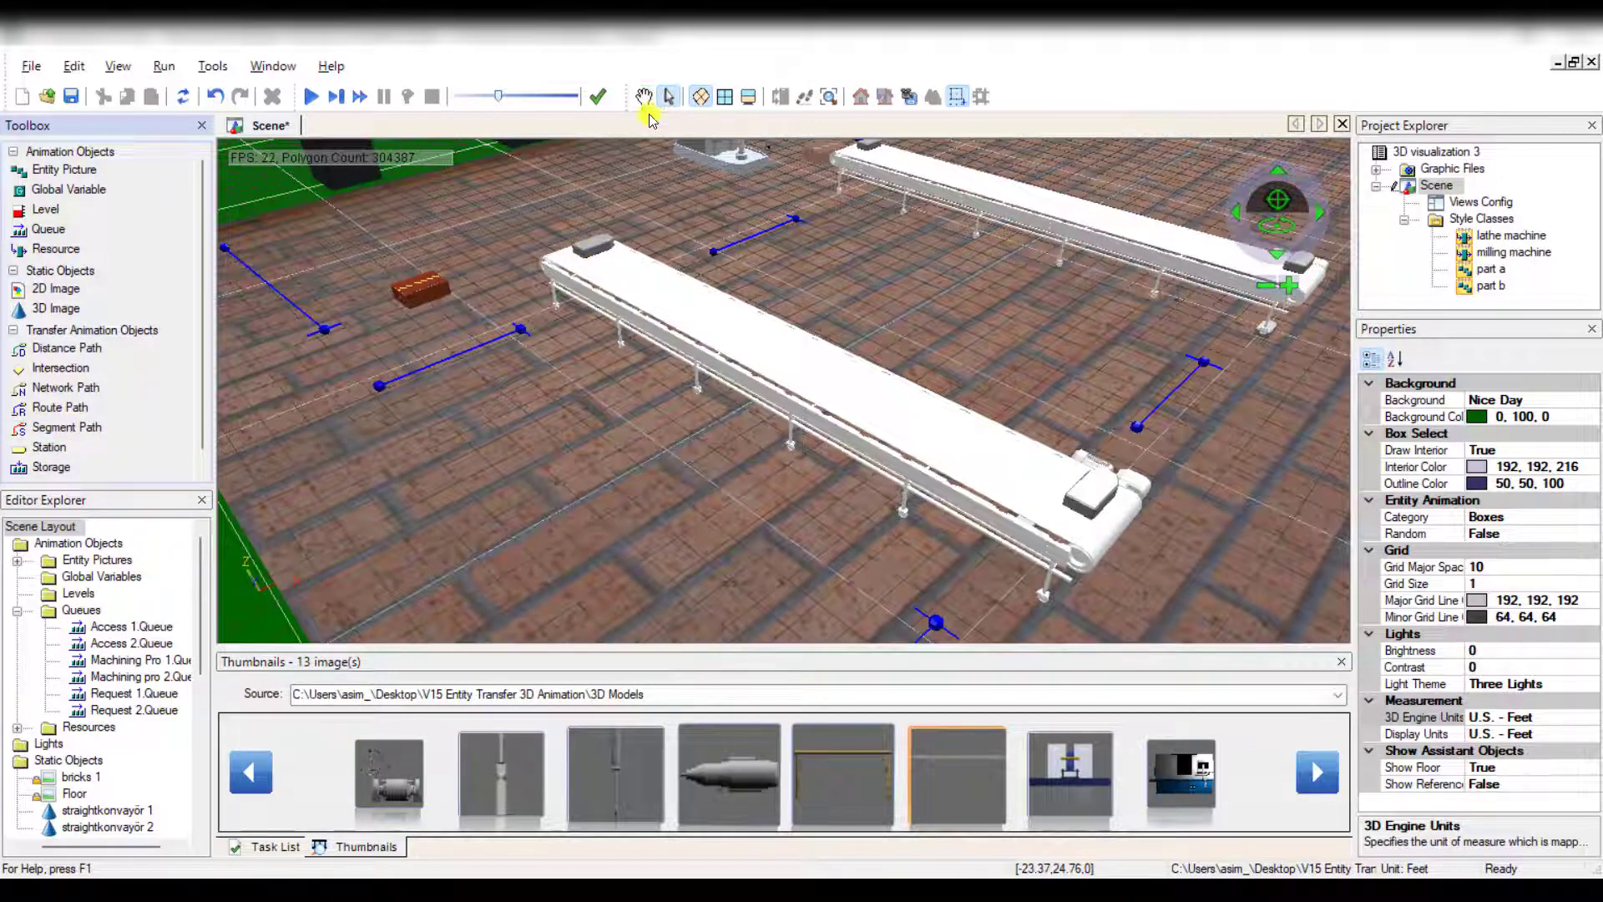
{"action": "left_click", "coordinate": [87, 430]}
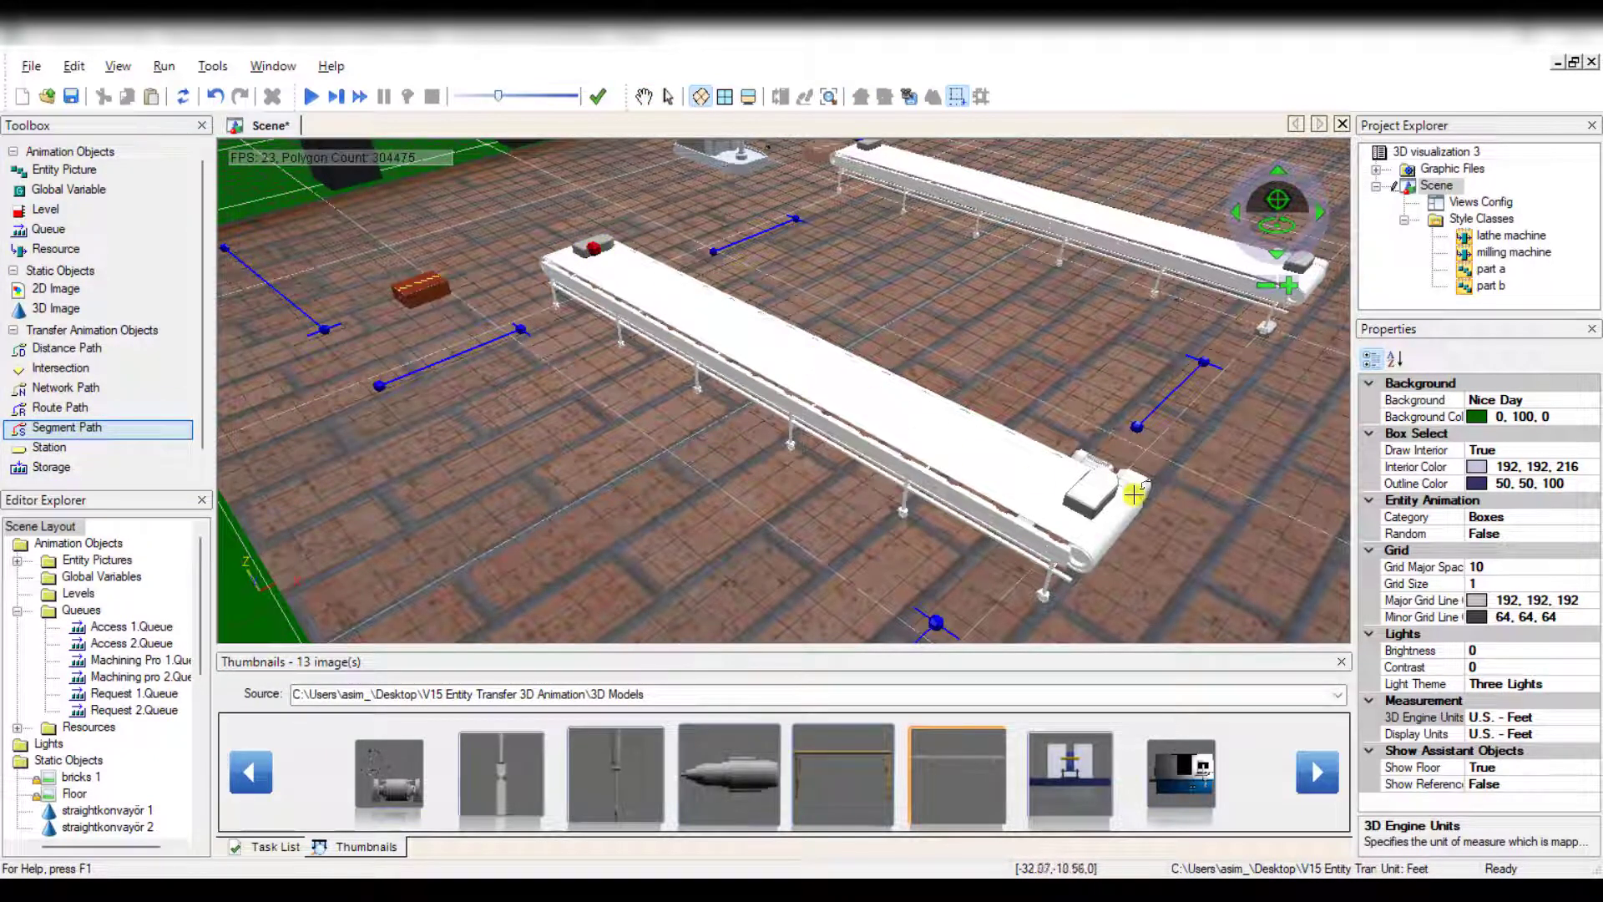
{"action": "left_click", "coordinate": [1096, 497]}
{"action": "left_click", "coordinate": [938, 381]}
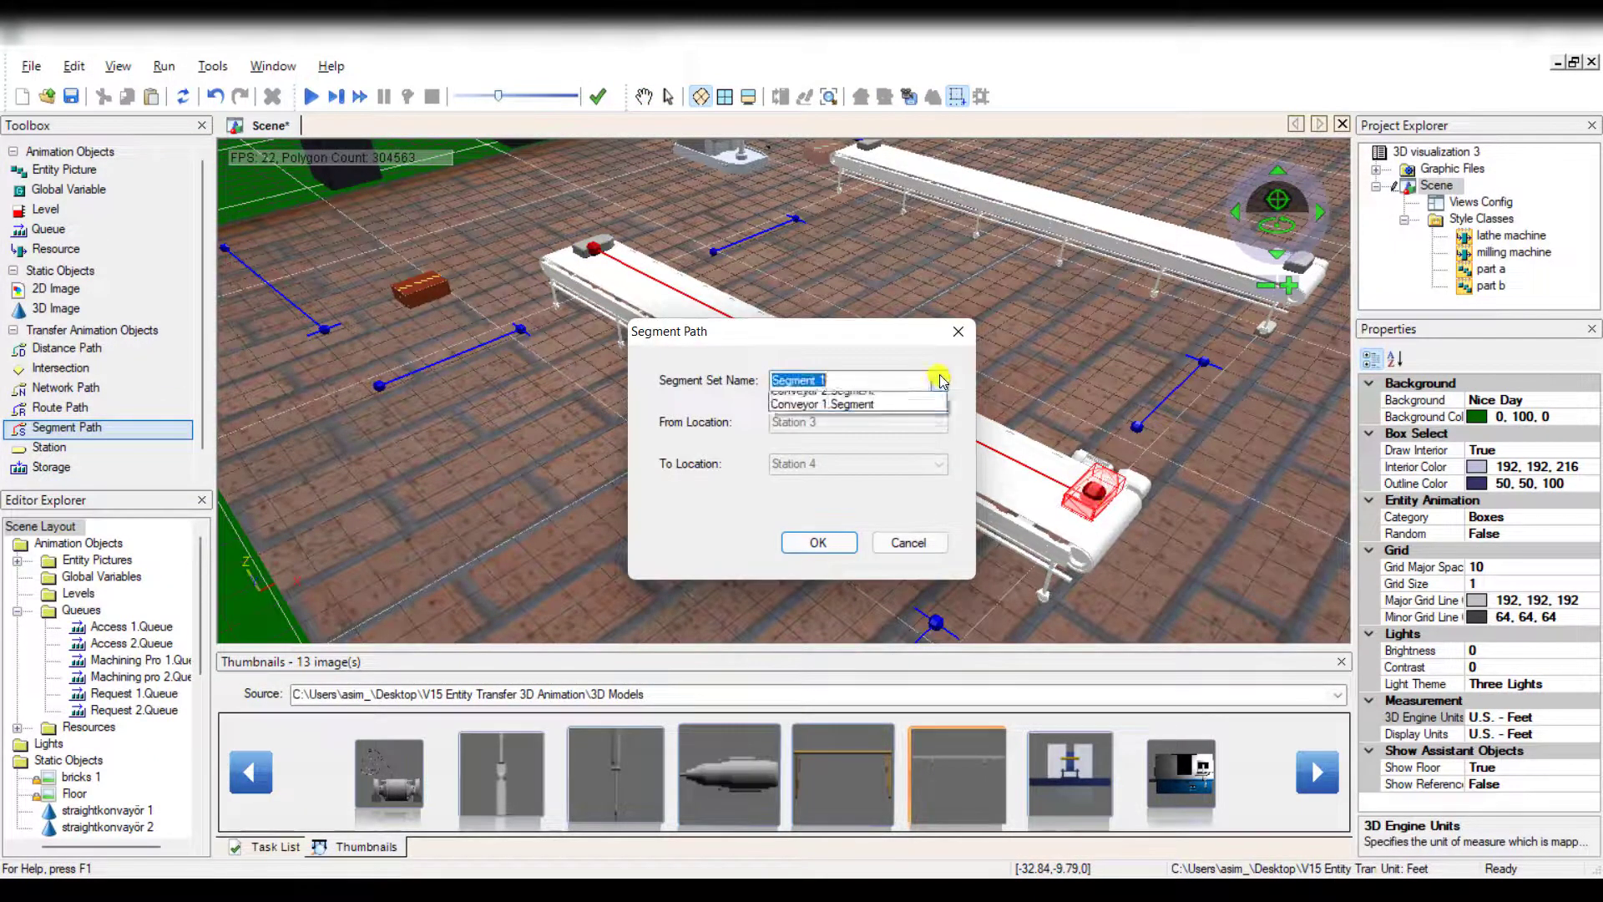
{"action": "left_click", "coordinate": [895, 408]}
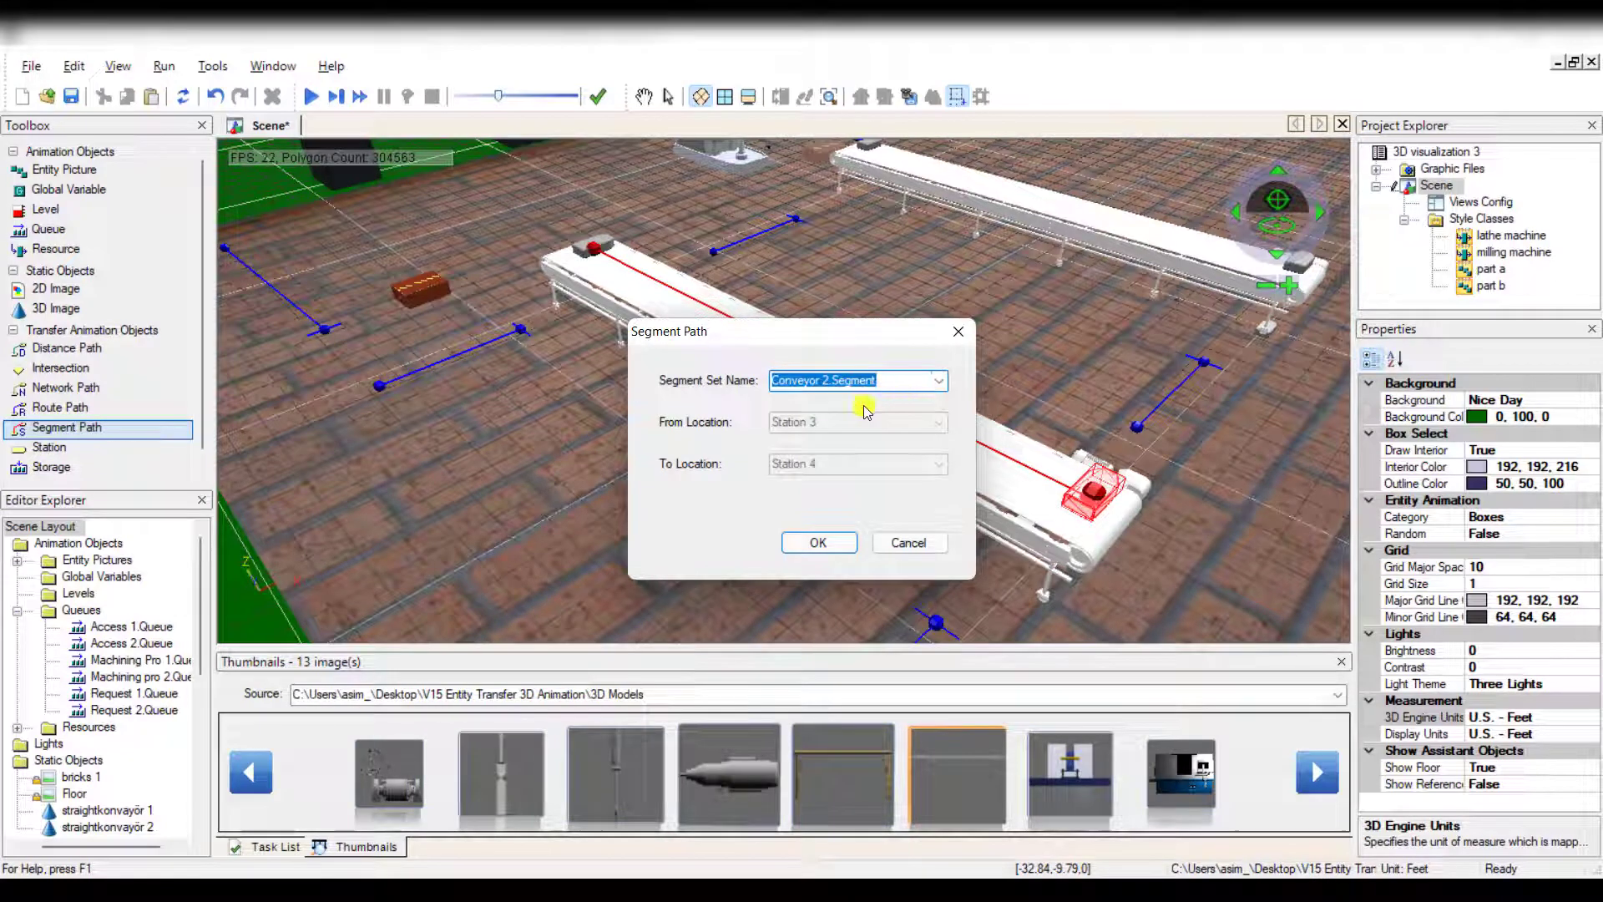
{"action": "left_click", "coordinate": [817, 534]}
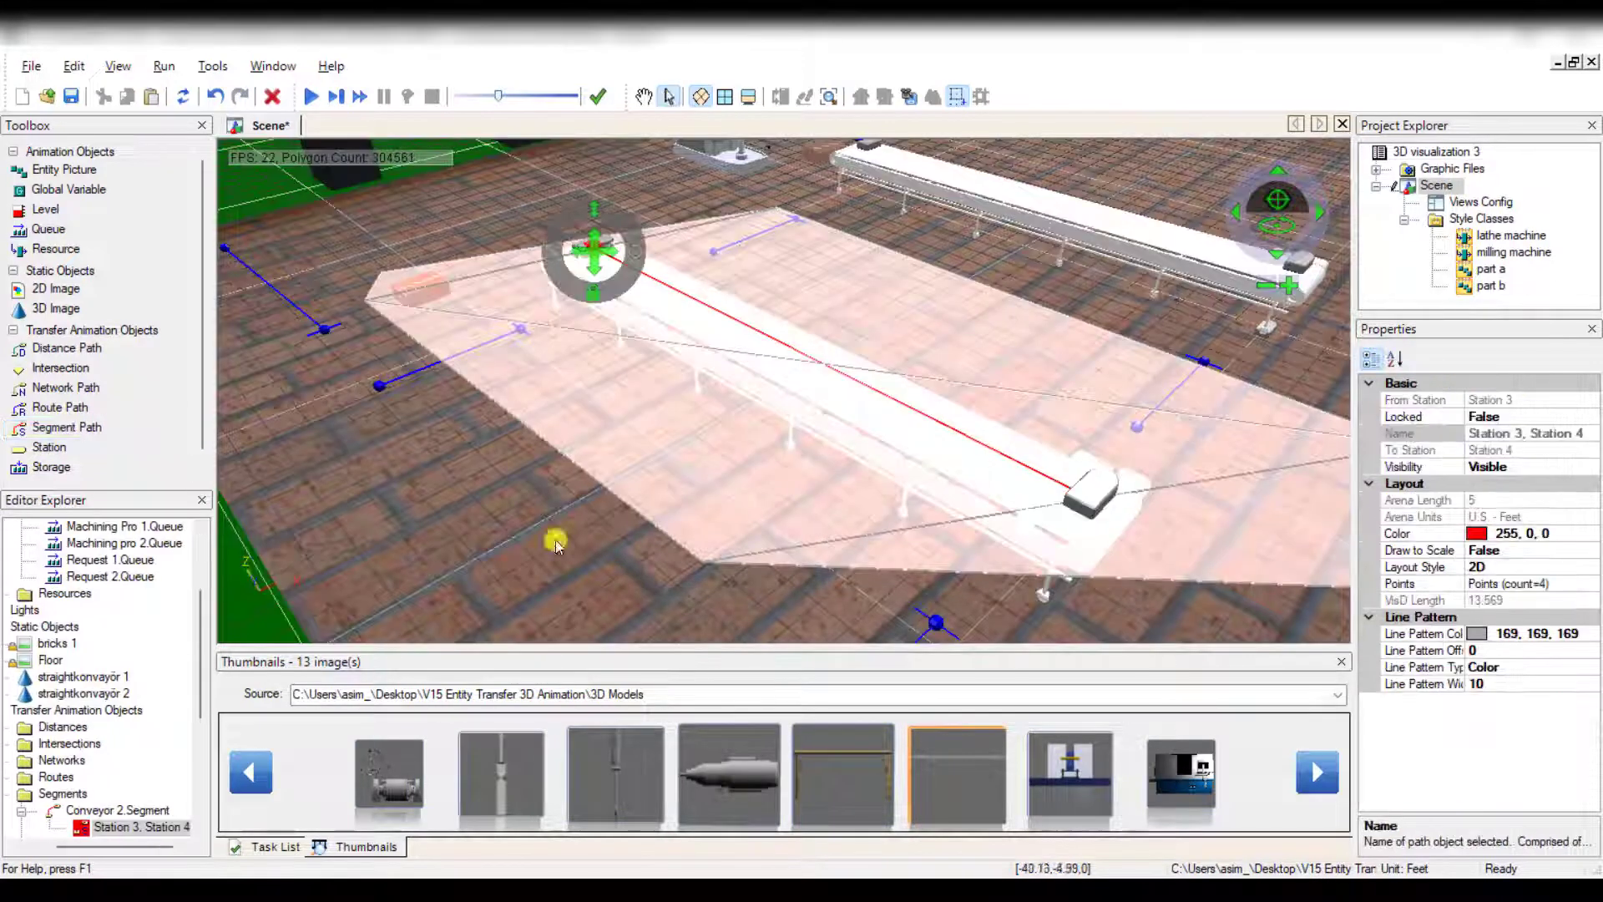
Set the Station 3 to Station 4 segment's Draw to Scale to True and its Layout Style to None.
{"action": "left_click", "coordinate": [1573, 555]}
{"action": "left_click", "coordinate": [1590, 552]}
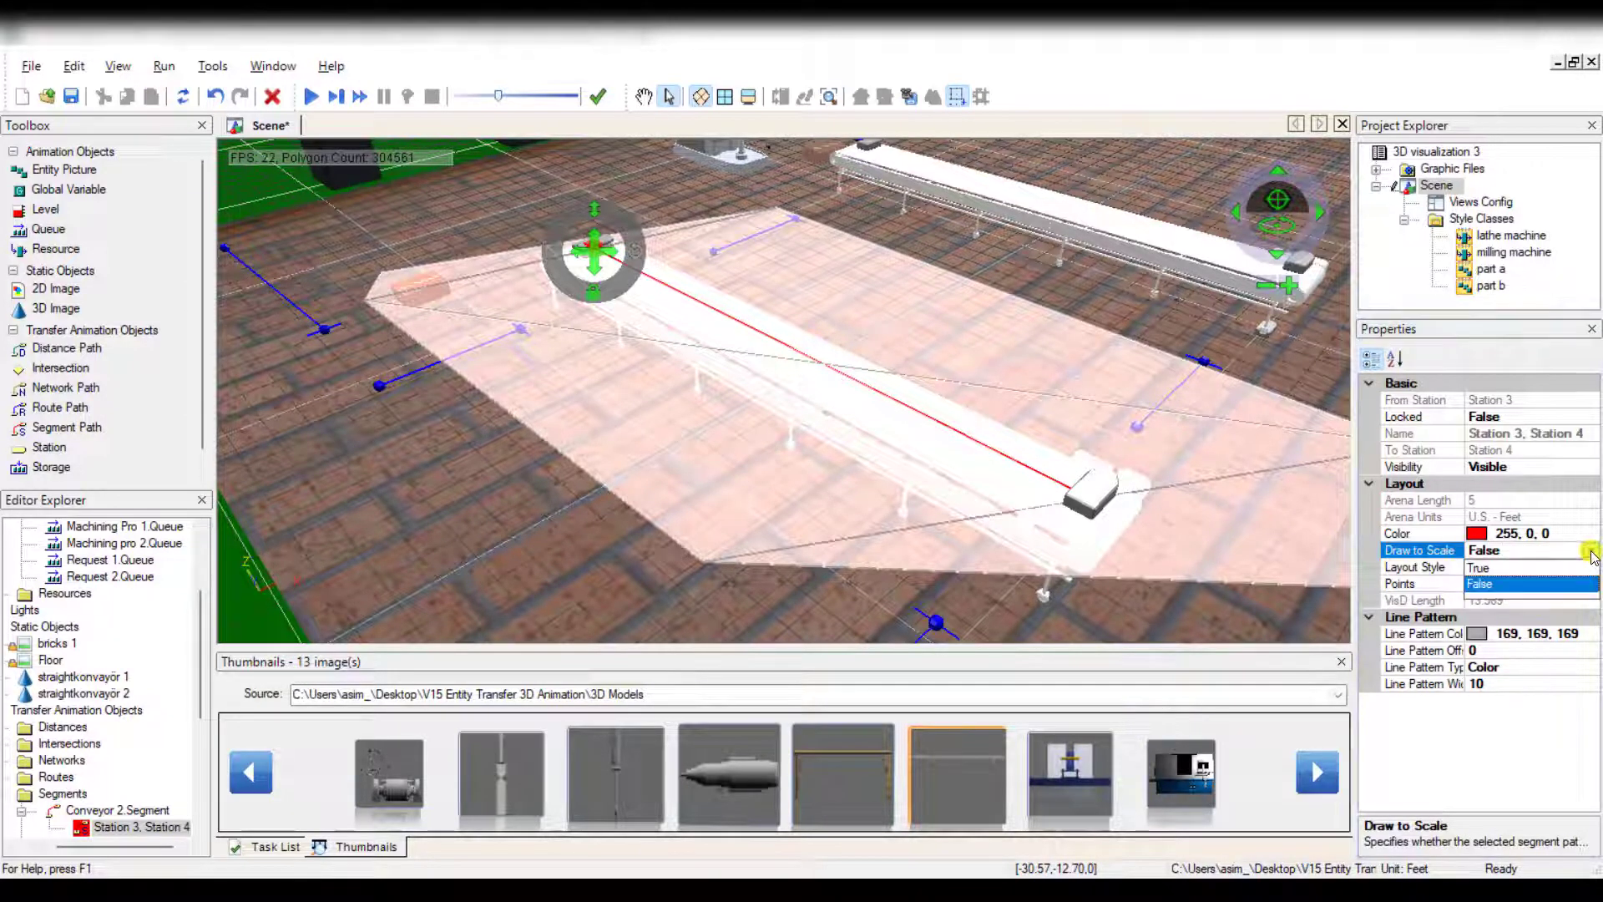
{"action": "left_click", "coordinate": [1548, 568]}
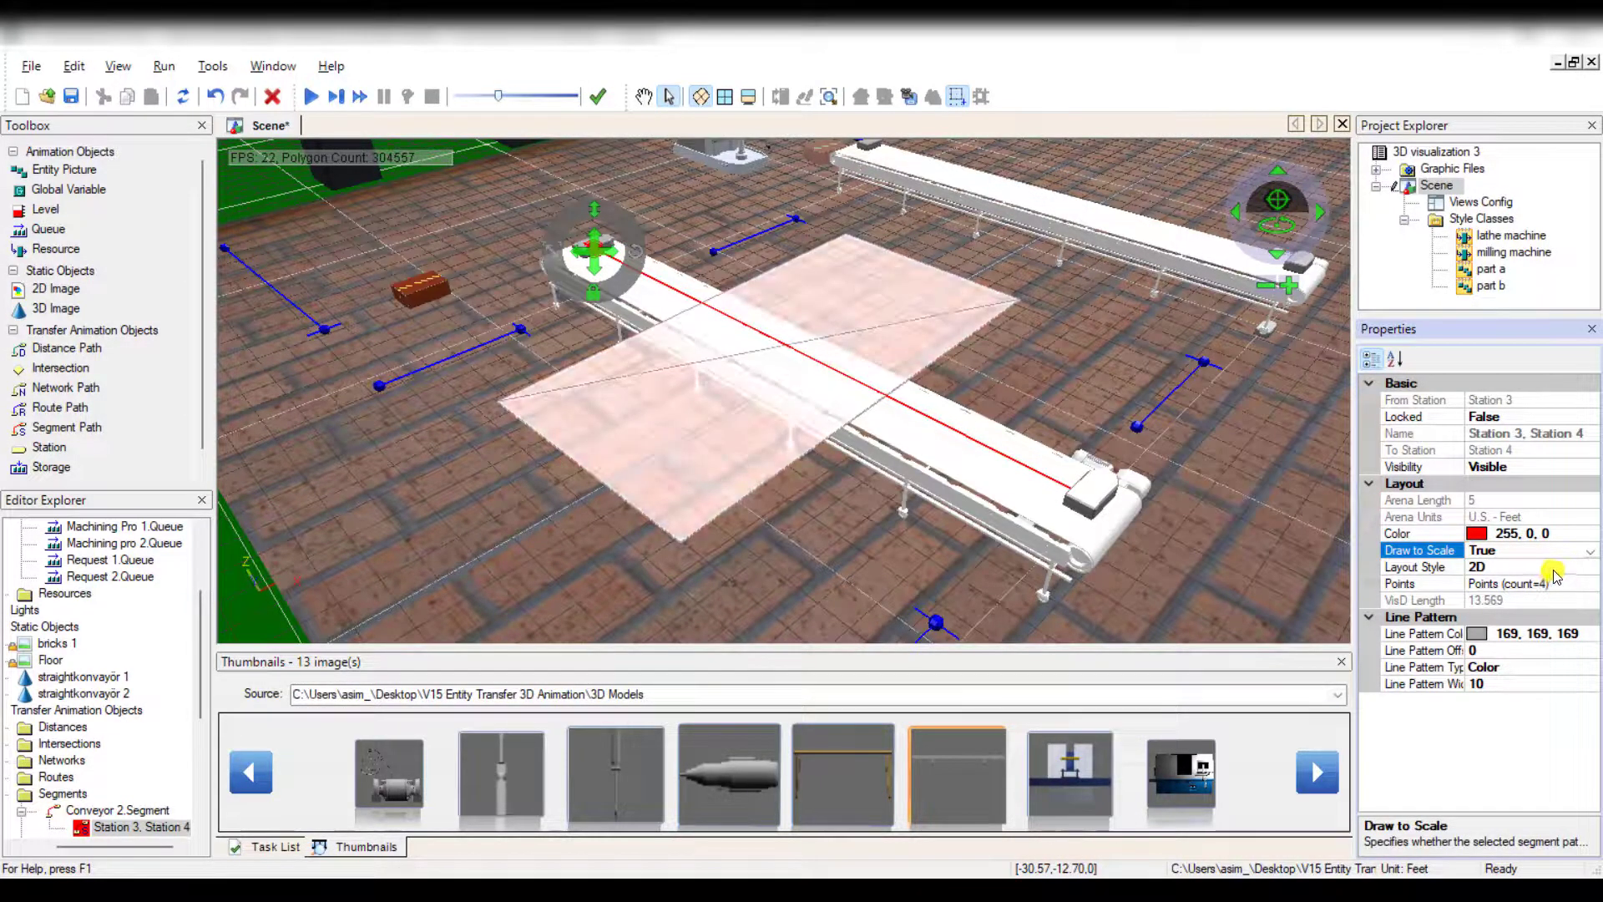
{"action": "left_click", "coordinate": [1553, 567]}
{"action": "left_click", "coordinate": [1592, 568]}
{"action": "left_click", "coordinate": [1546, 587]}
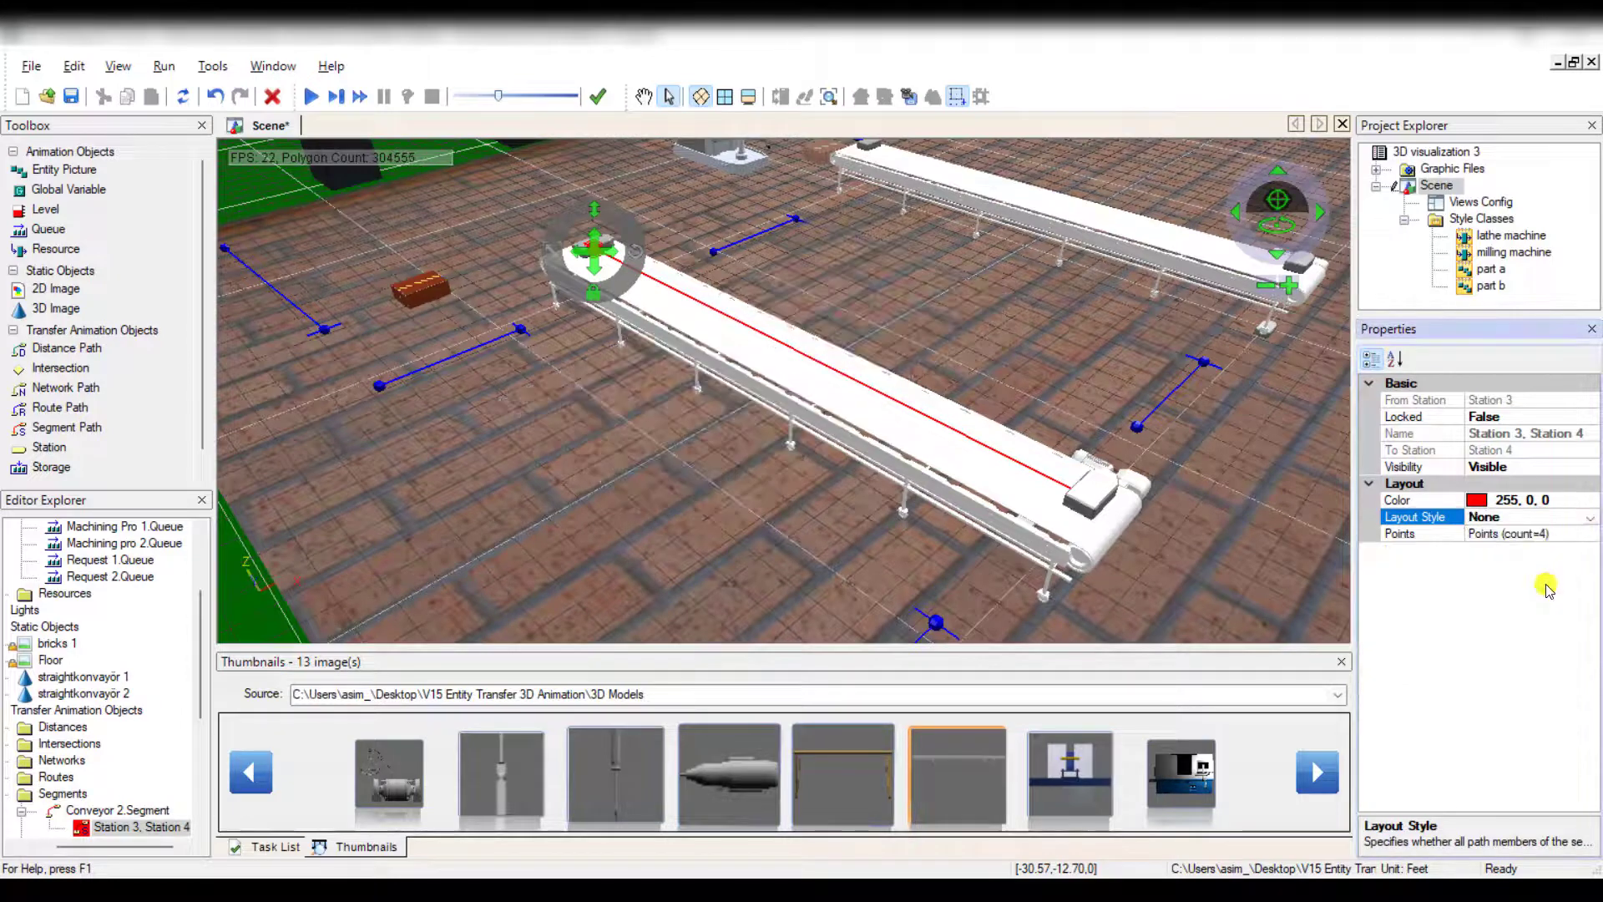
{"action": "left_click", "coordinate": [1226, 485]}
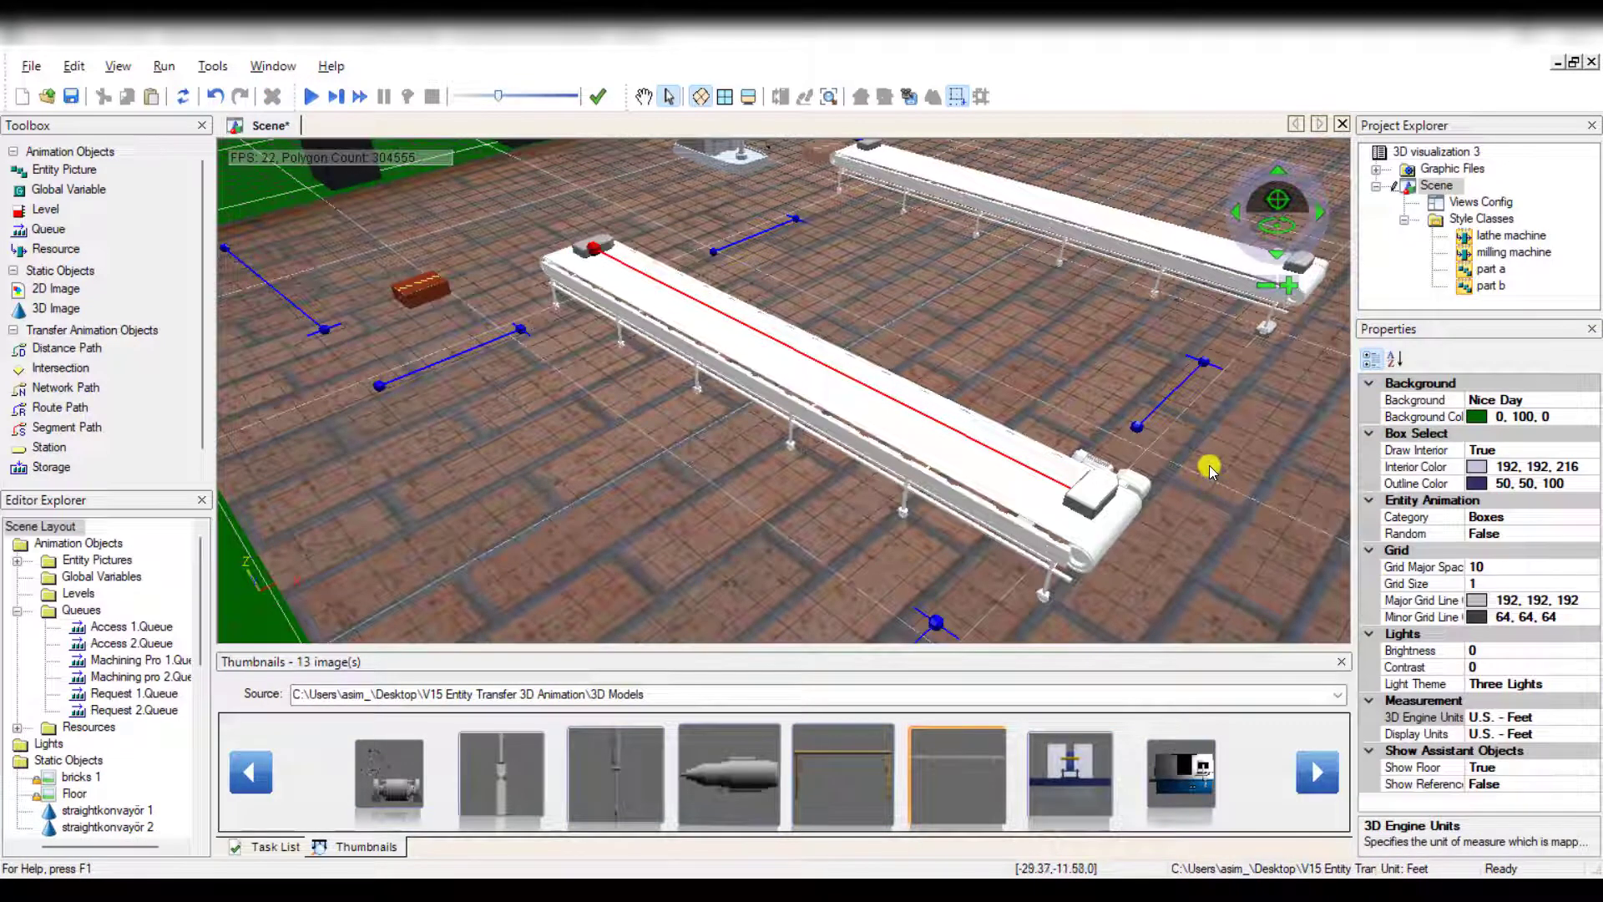
Draw a segment path along the milling-side conveyor from Station 1 to Station 2 and assign it to Conveyor 1.Segment.
{"action": "left_click", "coordinate": [644, 96]}
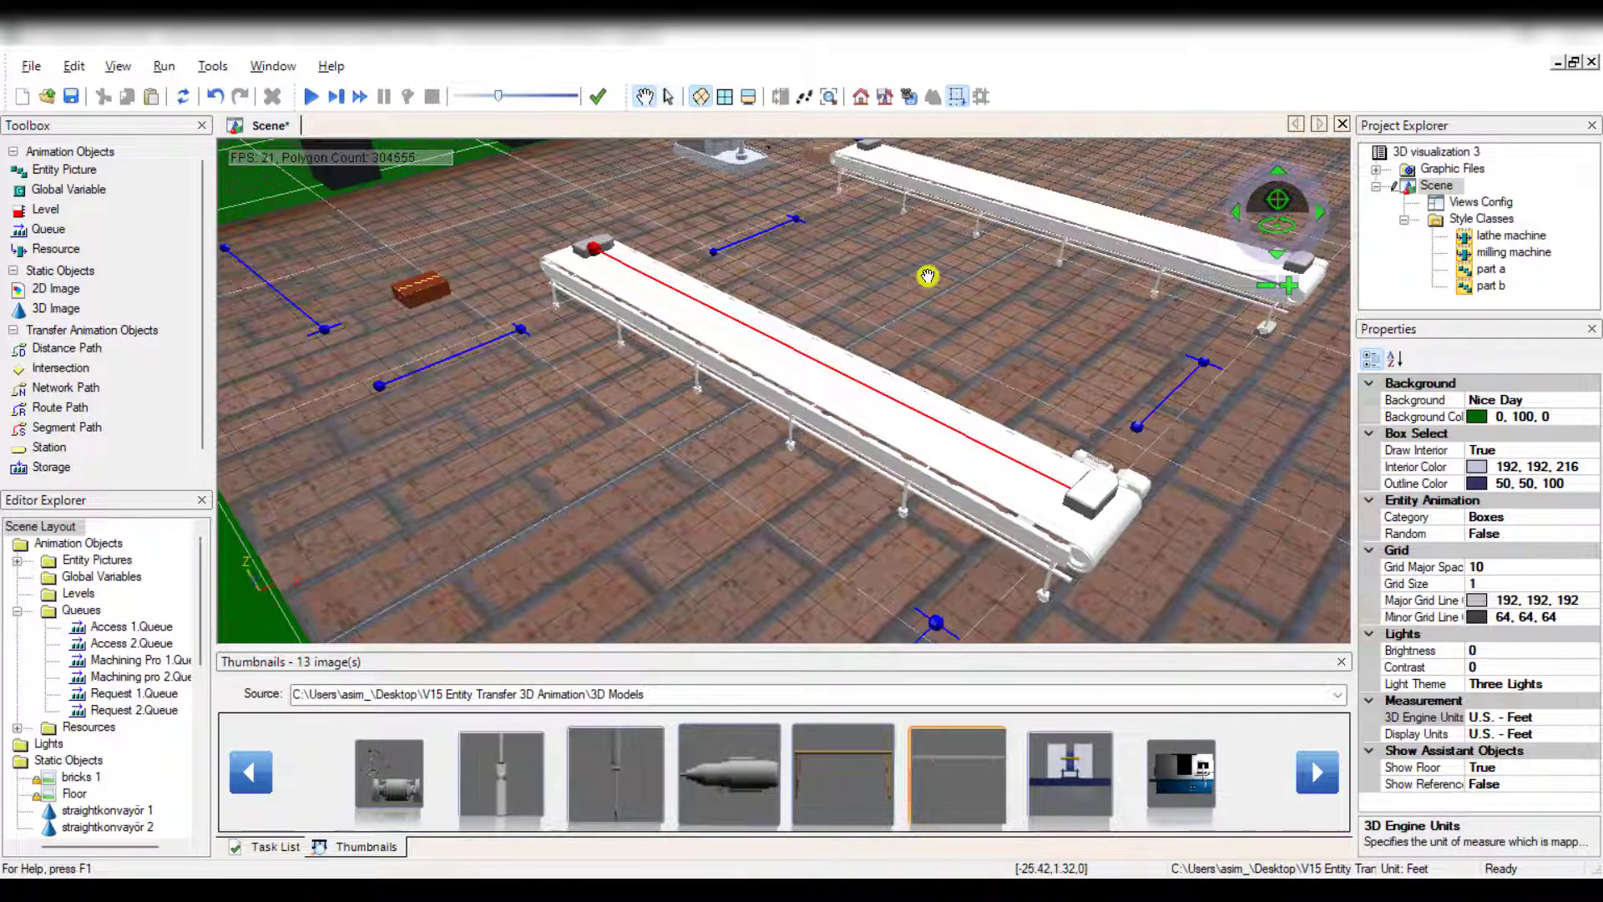
{"action": "left_click_drag", "start_coordinate": [952, 279], "coordinate": [854, 327]}
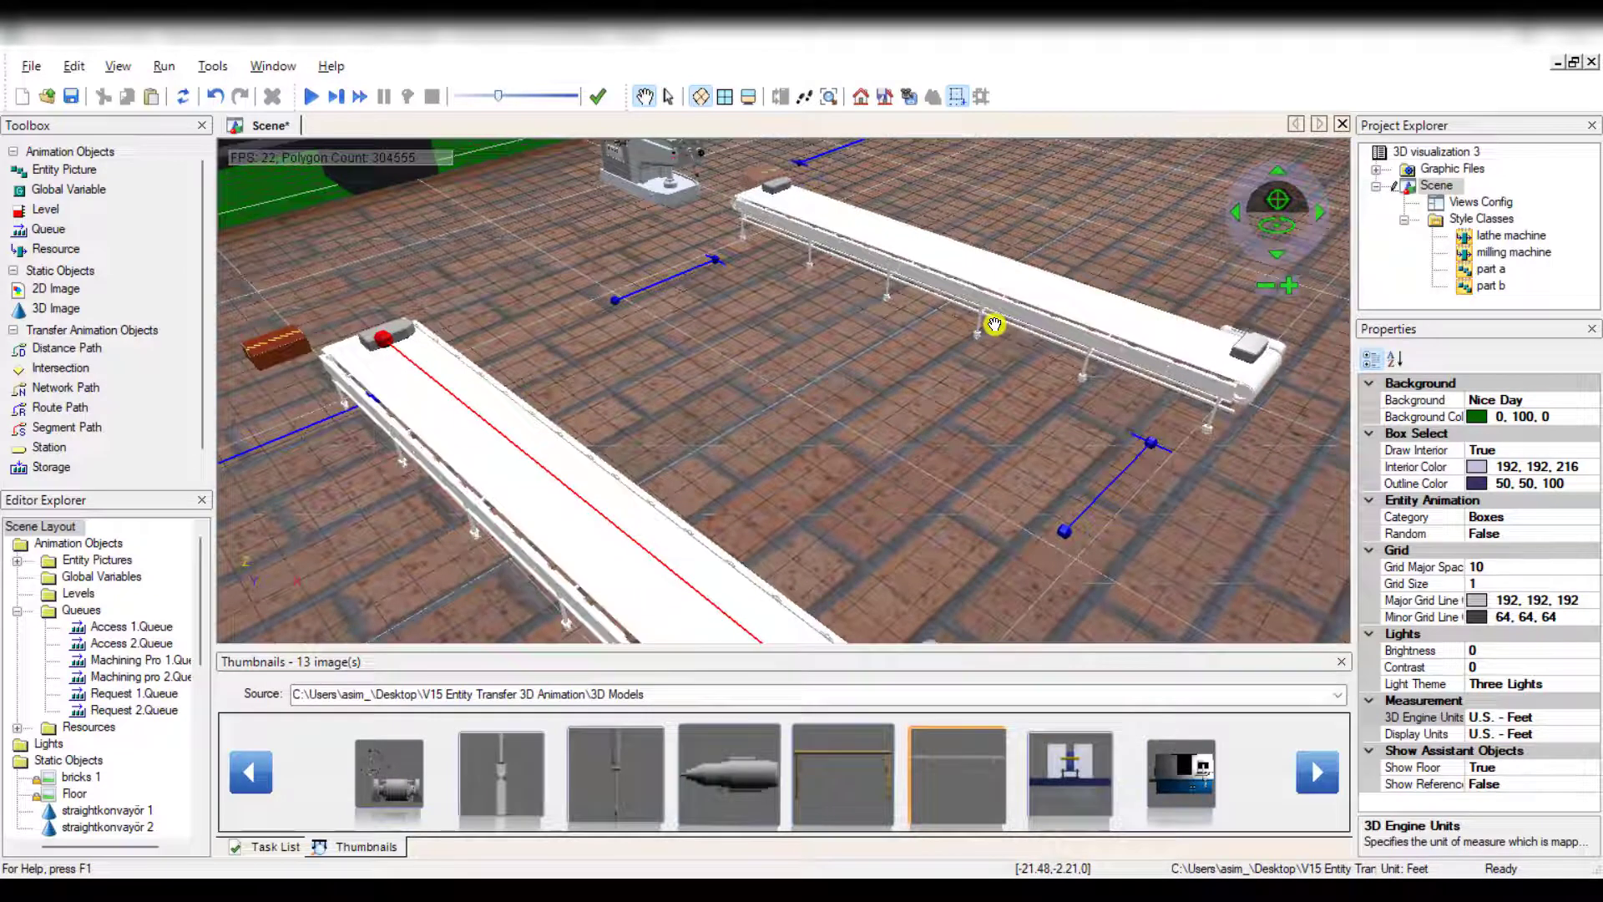
{"action": "left_click", "coordinate": [70, 431]}
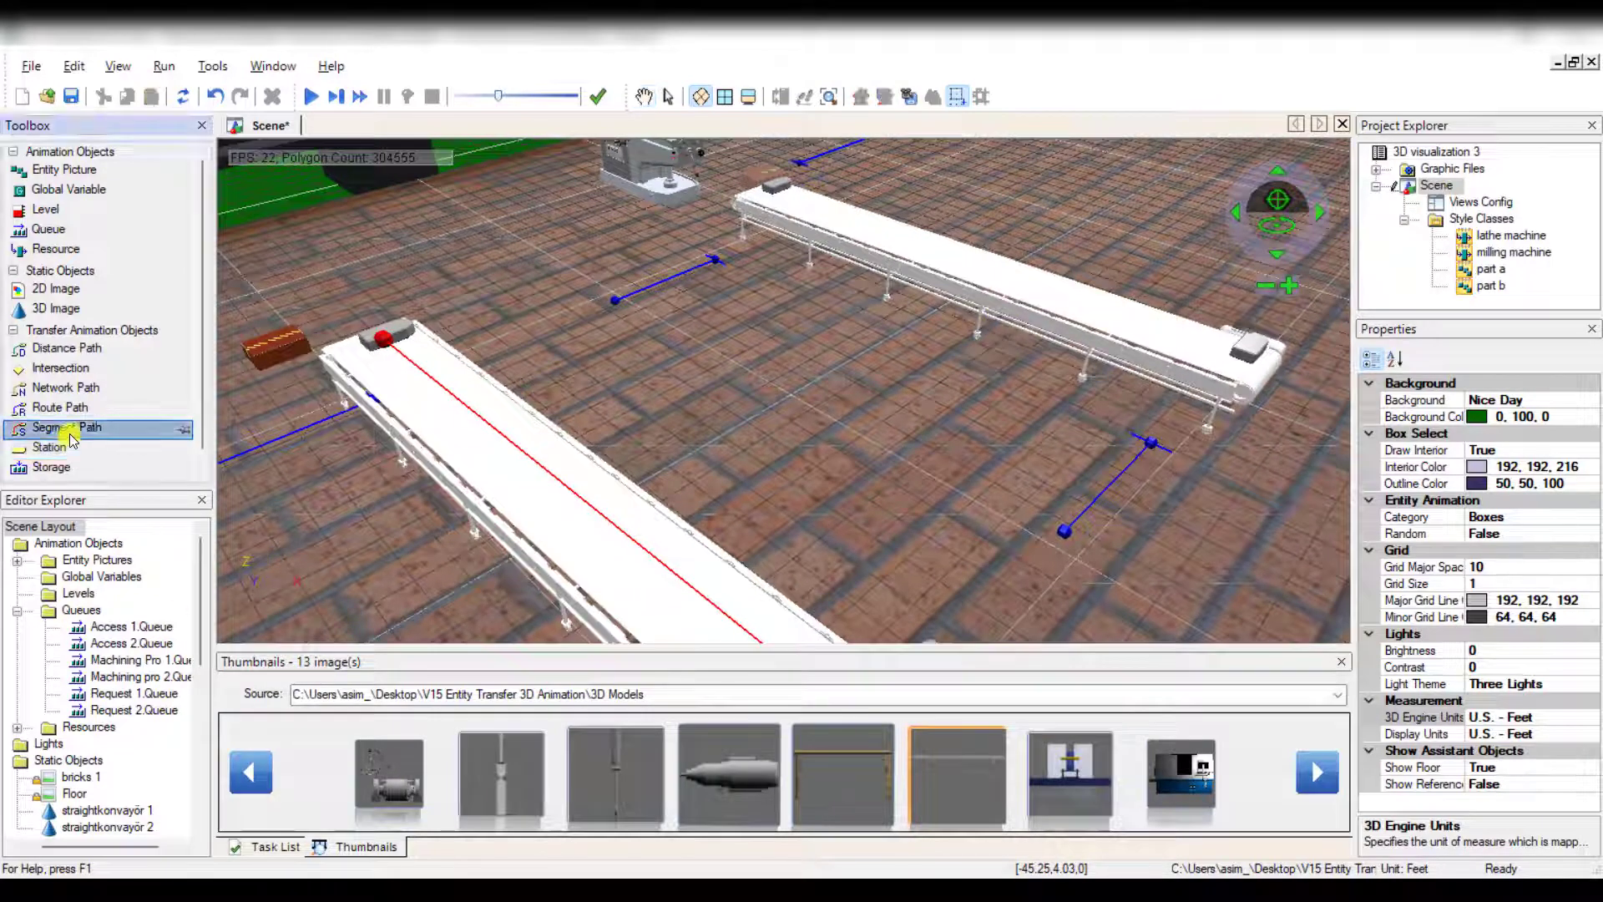
{"action": "left_click", "coordinate": [779, 185]}
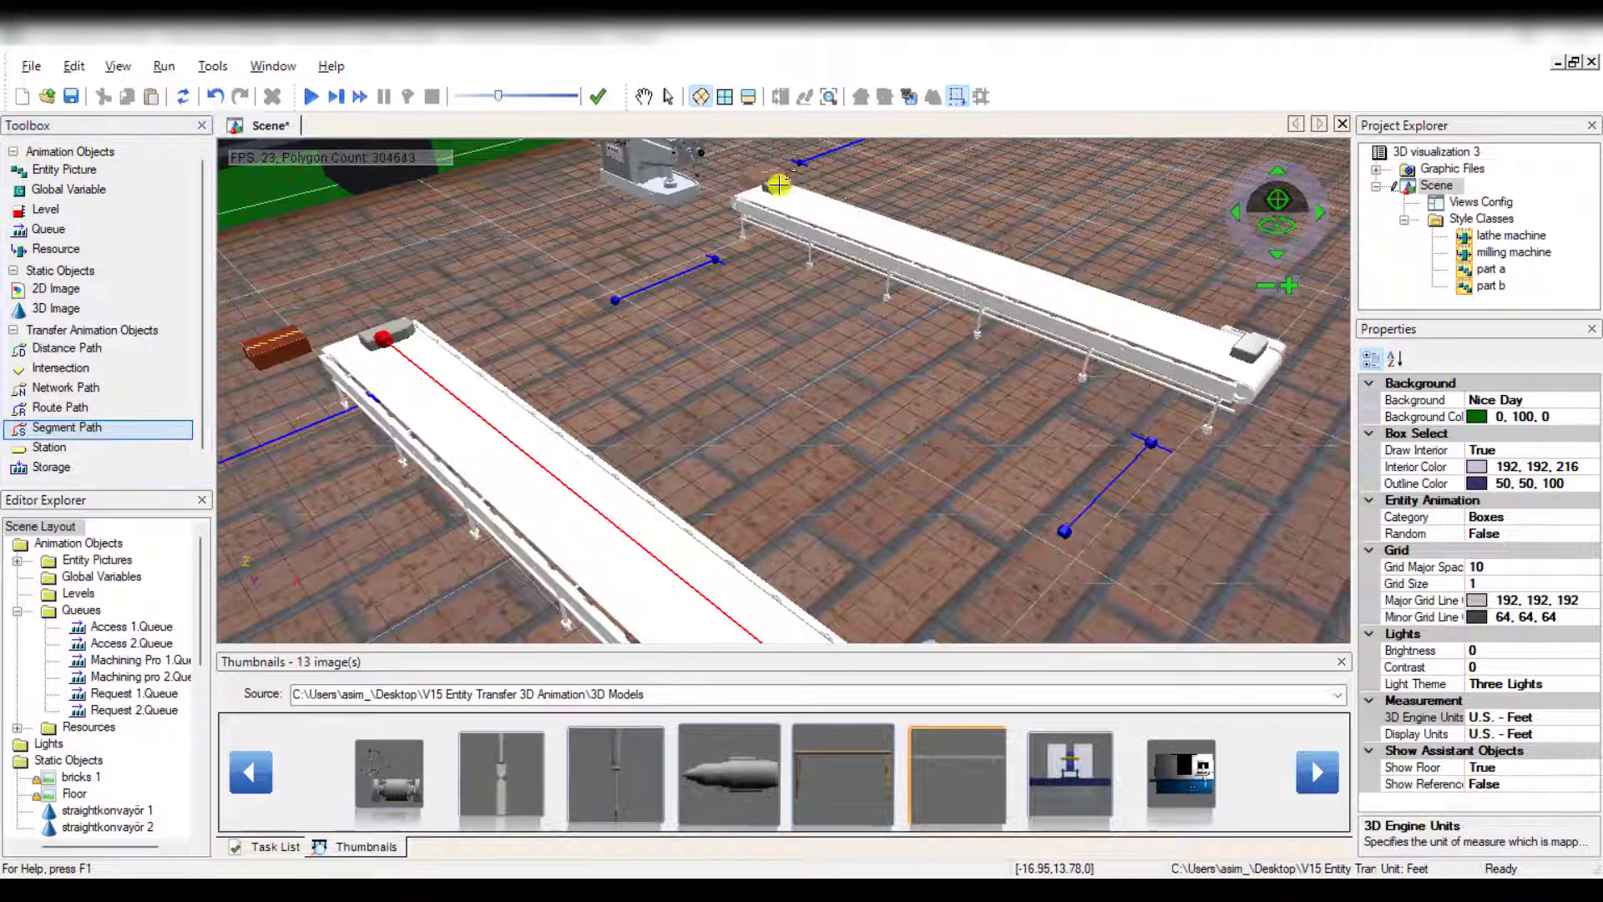
{"action": "left_click", "coordinate": [1247, 349]}
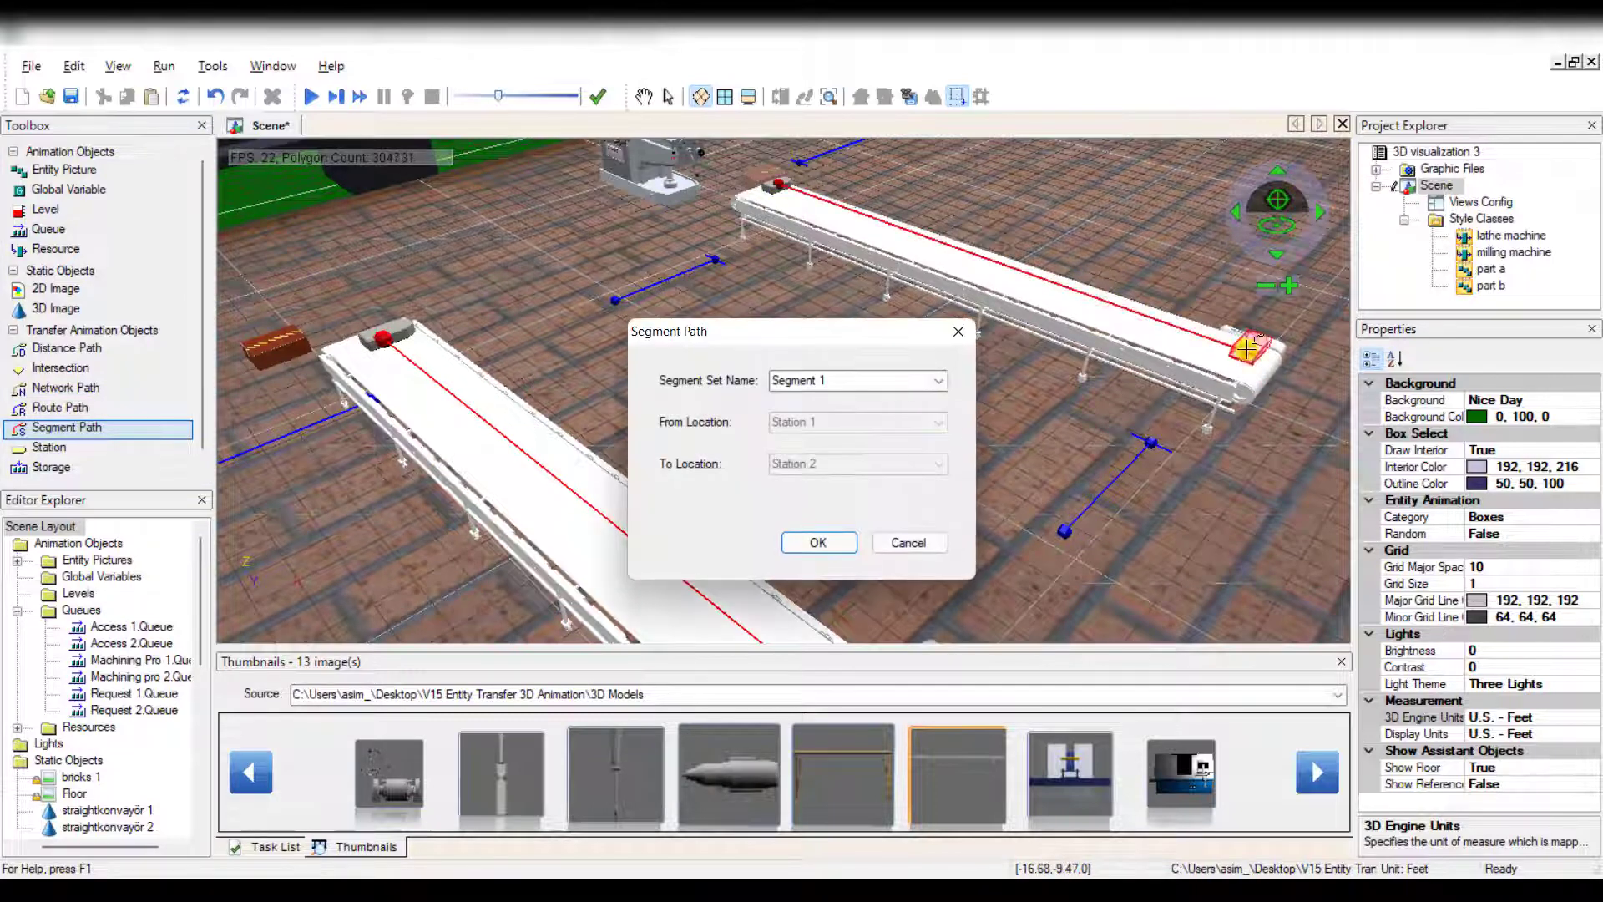
{"action": "left_click", "coordinate": [921, 391]}
{"action": "left_click", "coordinate": [873, 414]}
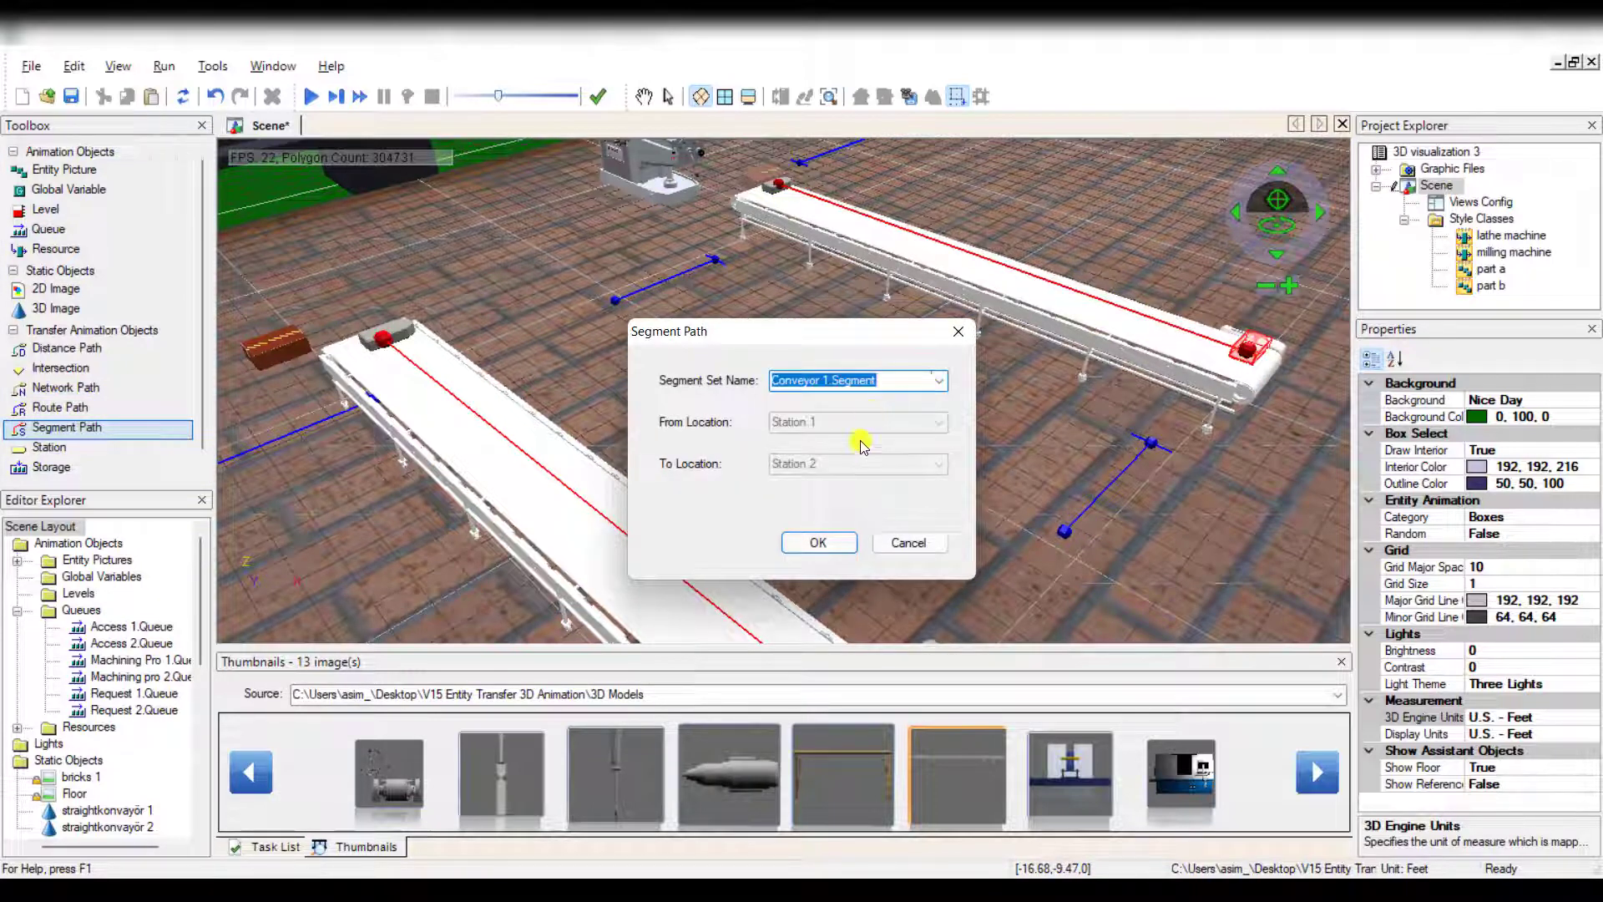
{"action": "left_click", "coordinate": [818, 543]}
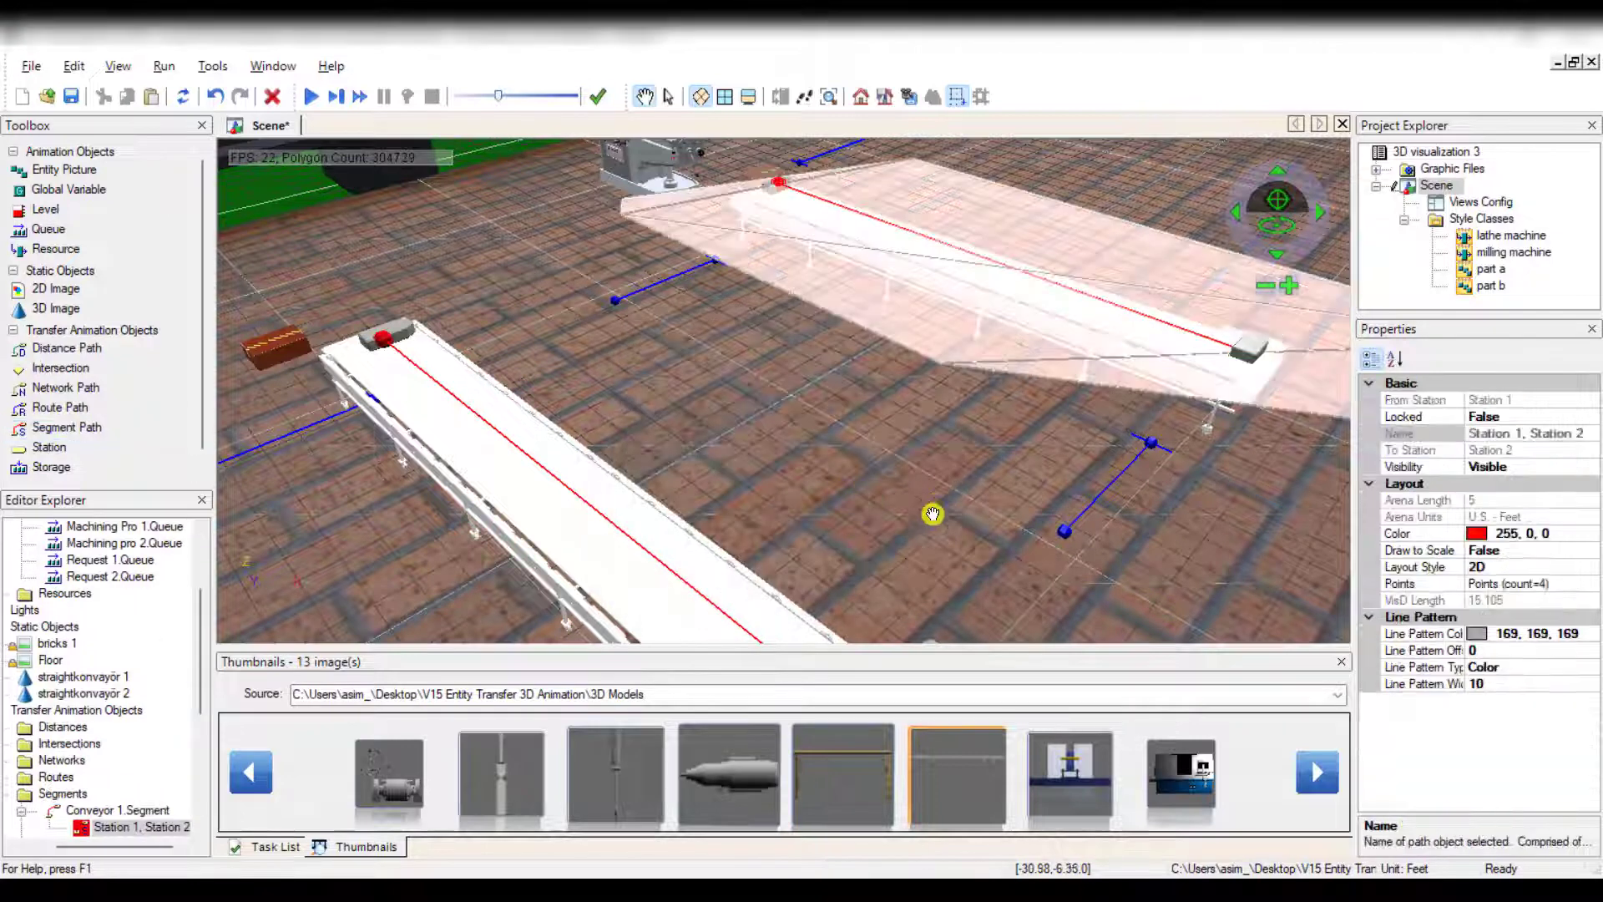
Set the Station 1 to Station 2 segment's Draw to Scale to True and its Layout Style to None.
{"action": "left_click", "coordinate": [1550, 551]}
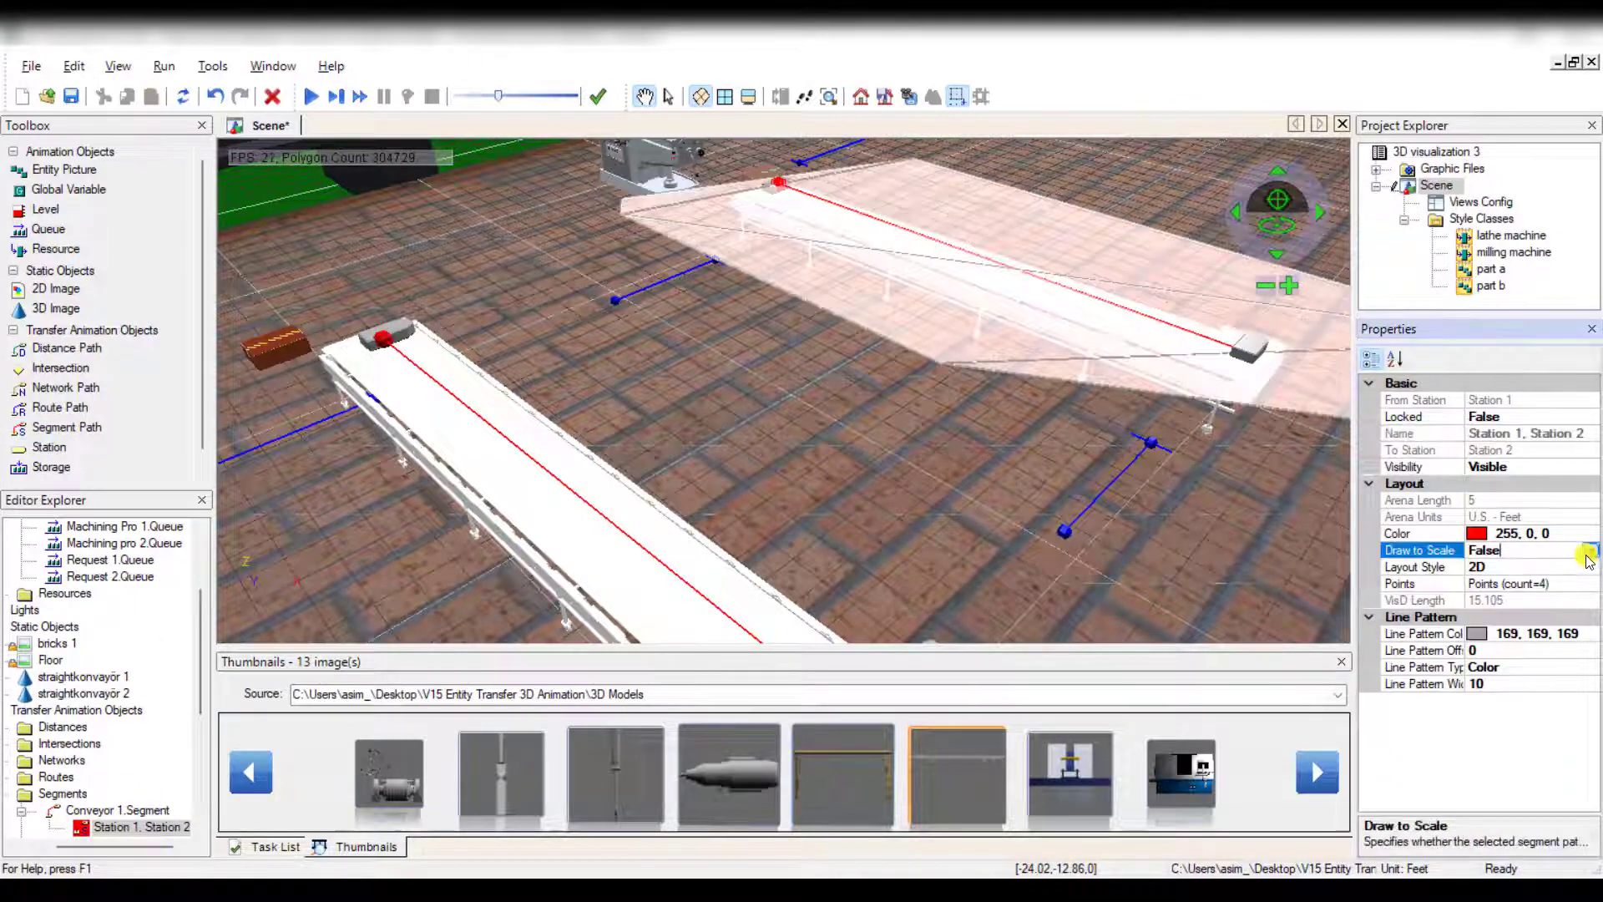
{"action": "left_click", "coordinate": [1590, 552]}
{"action": "left_click", "coordinate": [1556, 568]}
{"action": "left_click", "coordinate": [1553, 570]}
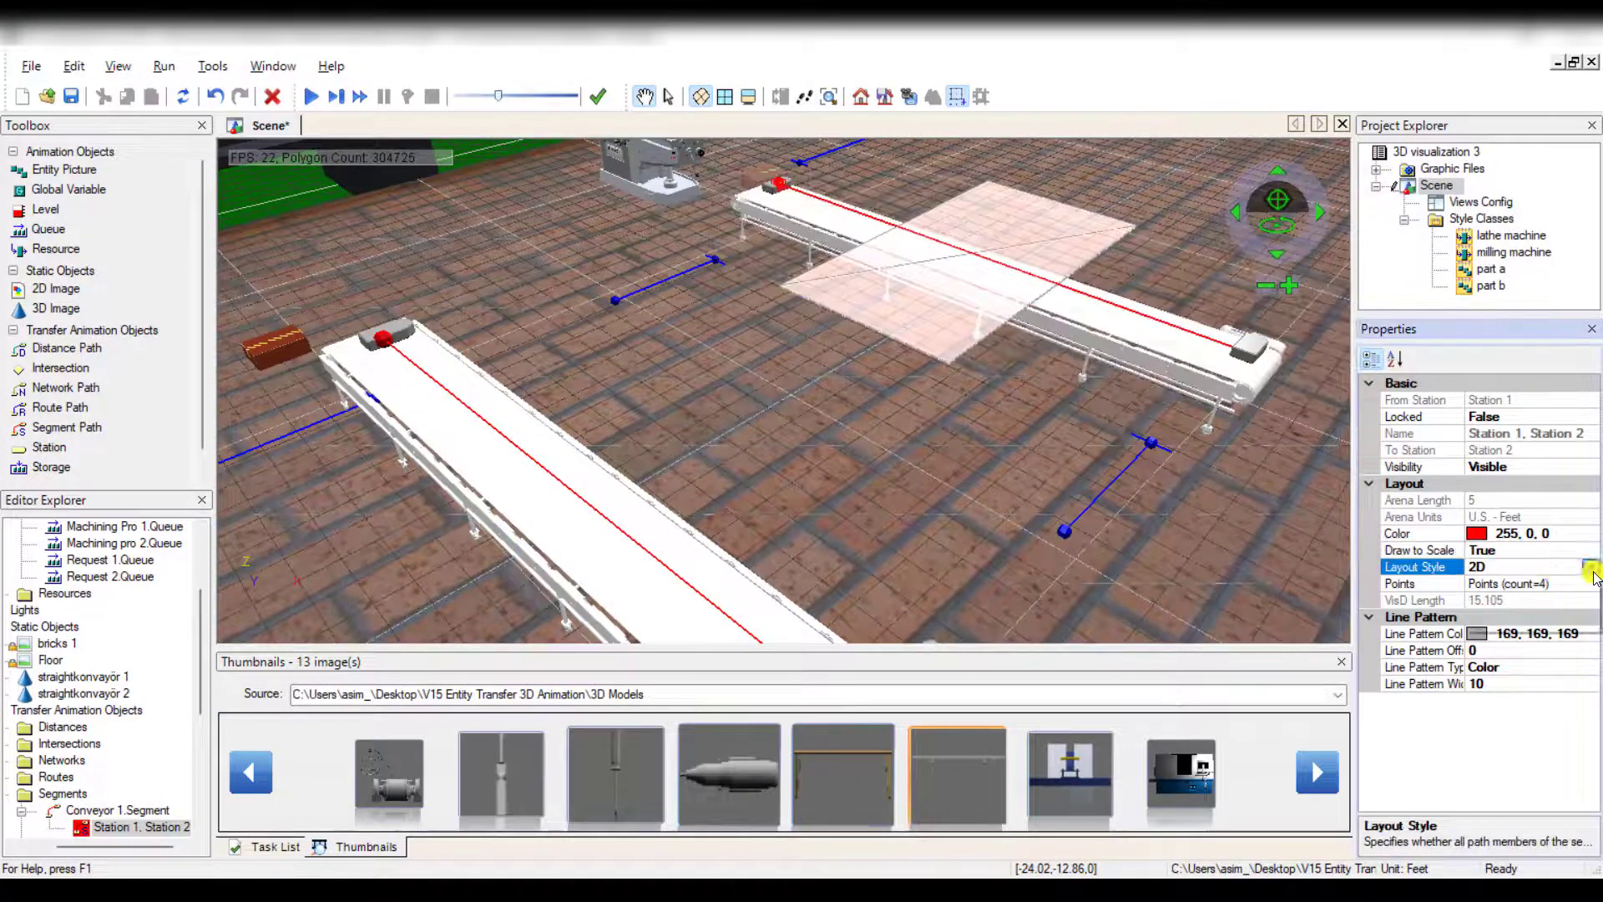
{"action": "left_click", "coordinate": [1590, 570]}
{"action": "left_click", "coordinate": [1487, 584]}
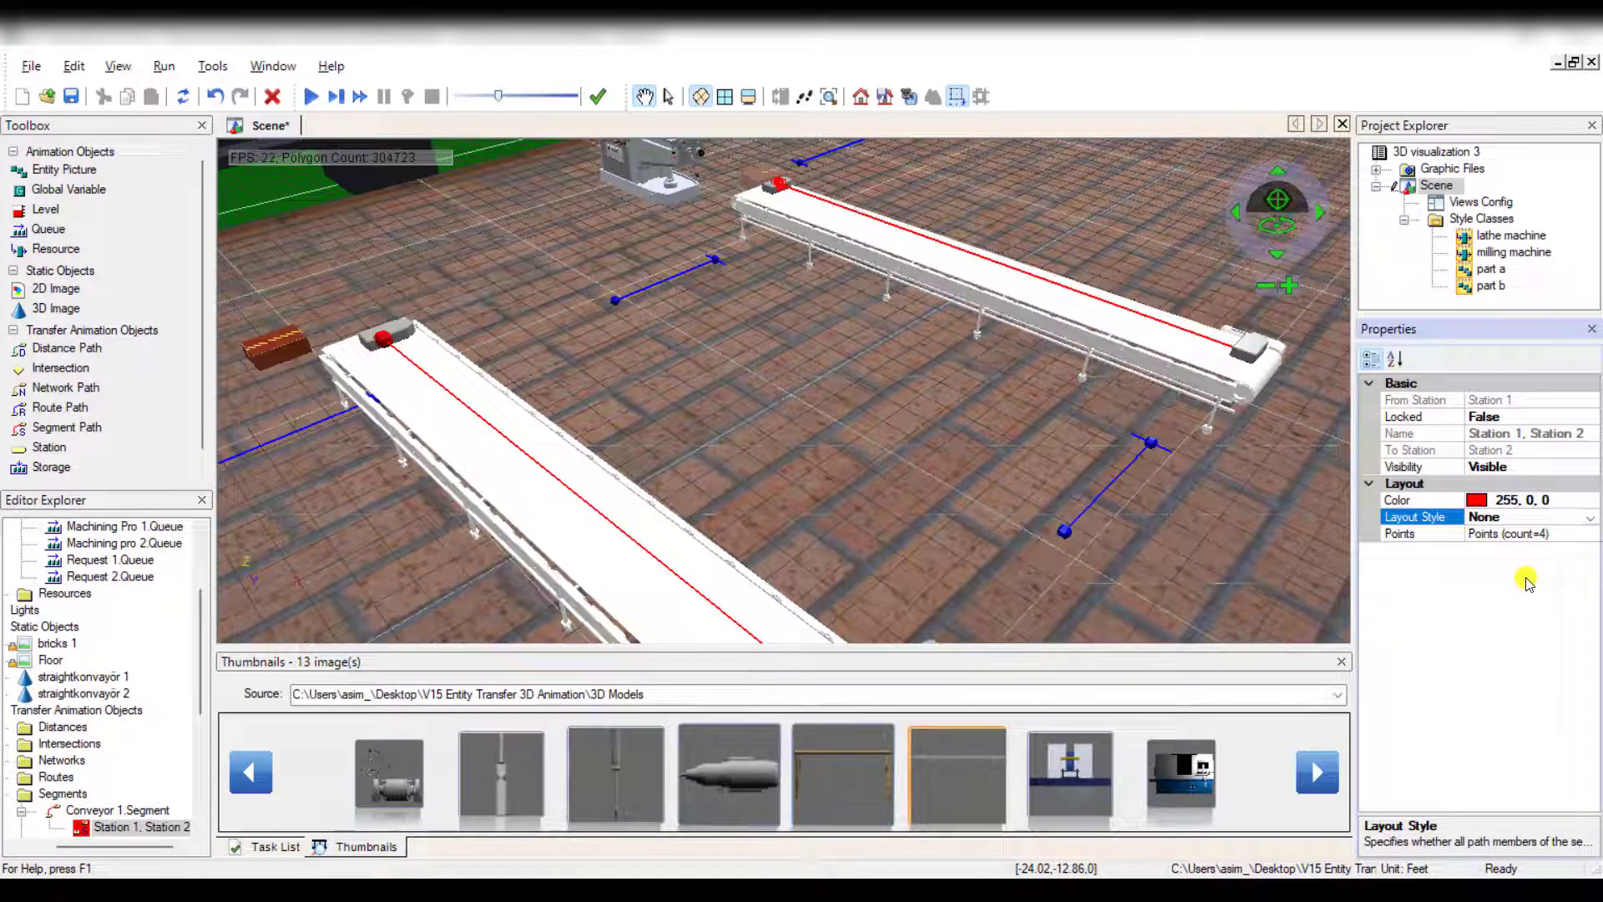
{"action": "left_click", "coordinate": [1238, 512]}
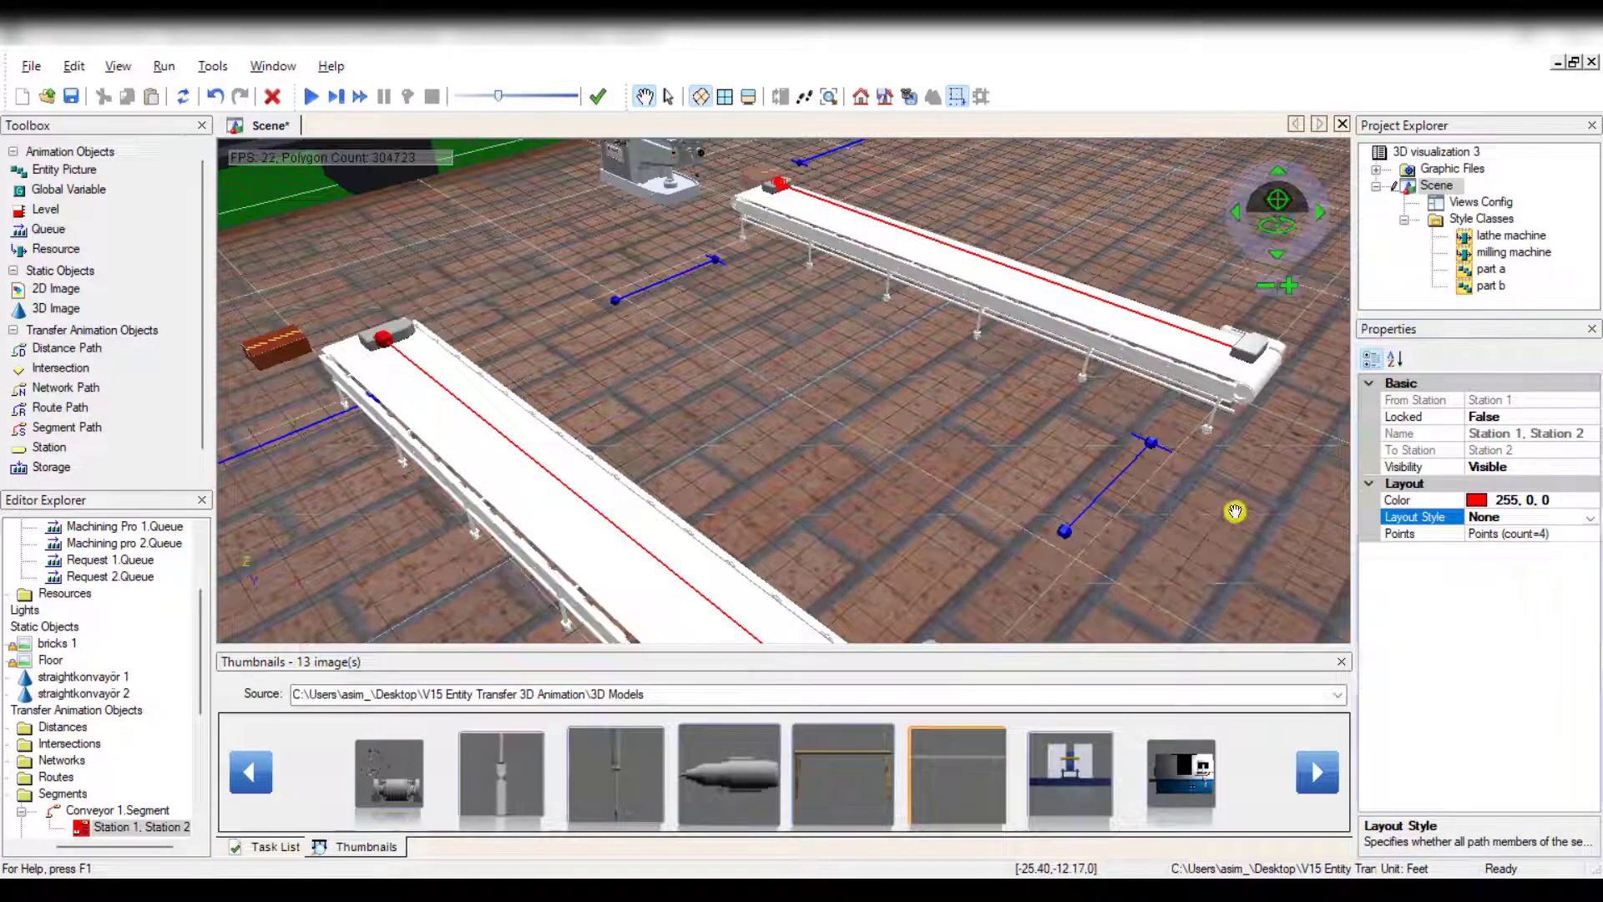
Place Fork Lift 1 by the milling-side conveyor's exit, about -16.25, -9.72, 0, and Fork Lift 2 by the lathe-side one's, about -39.37, -10.12, 0.
{"action": "left_click", "coordinate": [669, 98]}
{"action": "left_click", "coordinate": [643, 99]}
{"action": "scroll", "coordinate": [852, 323], "scroll_direction": "down", "scroll_amount": 5}
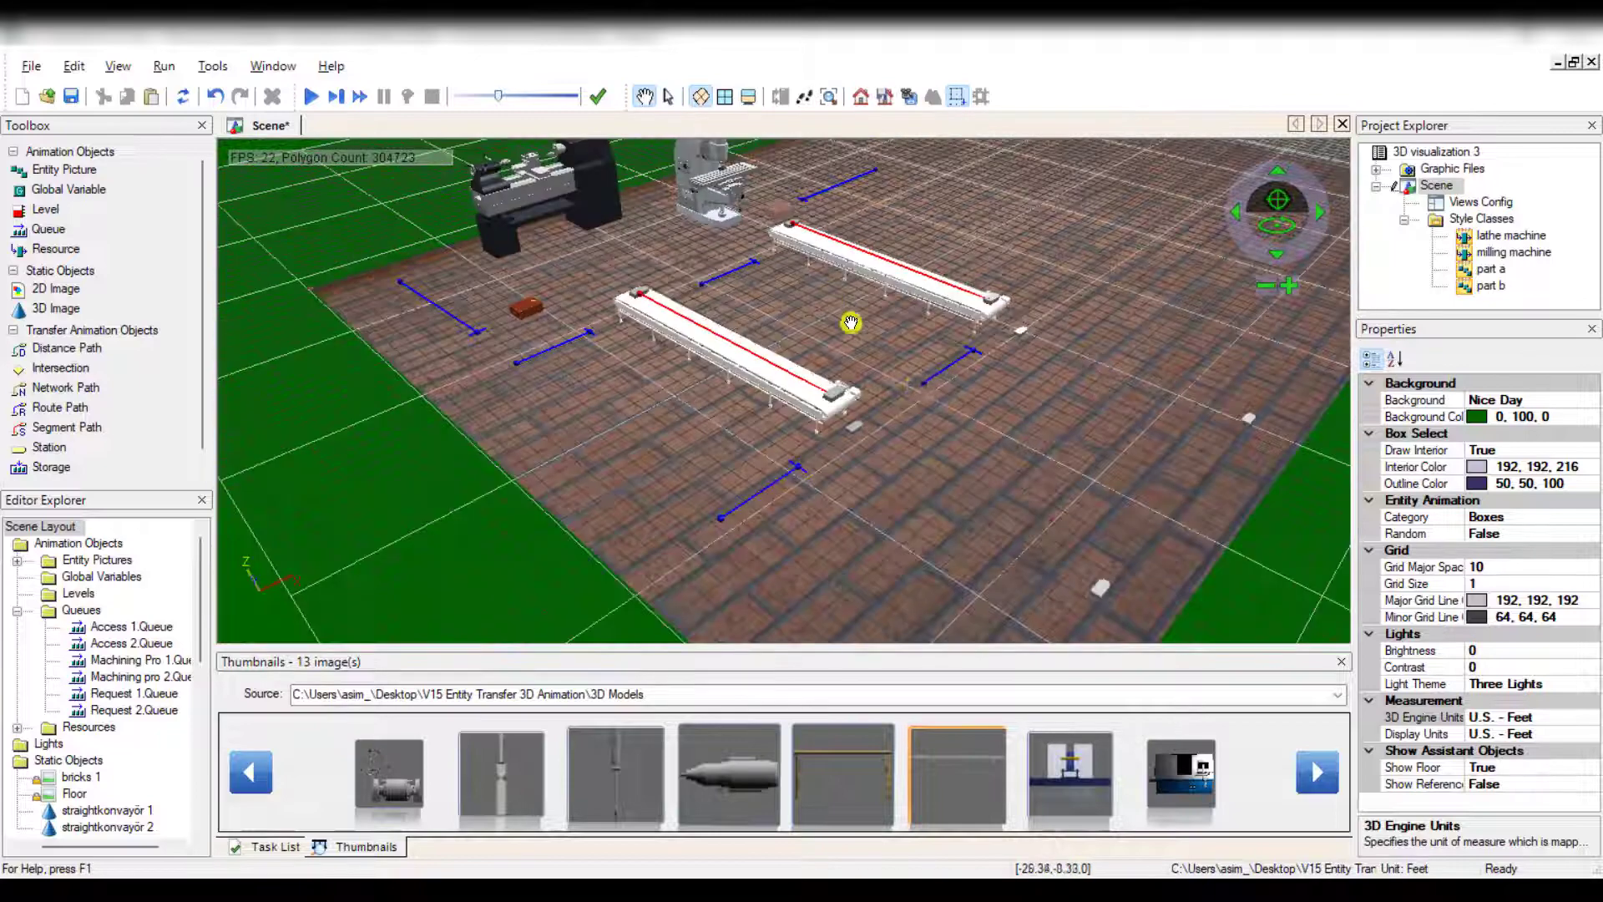
{"action": "left_click_drag", "start_coordinate": [927, 424], "coordinate": [867, 399]}
{"action": "scroll", "coordinate": [883, 427], "scroll_direction": "up", "scroll_amount": 1}
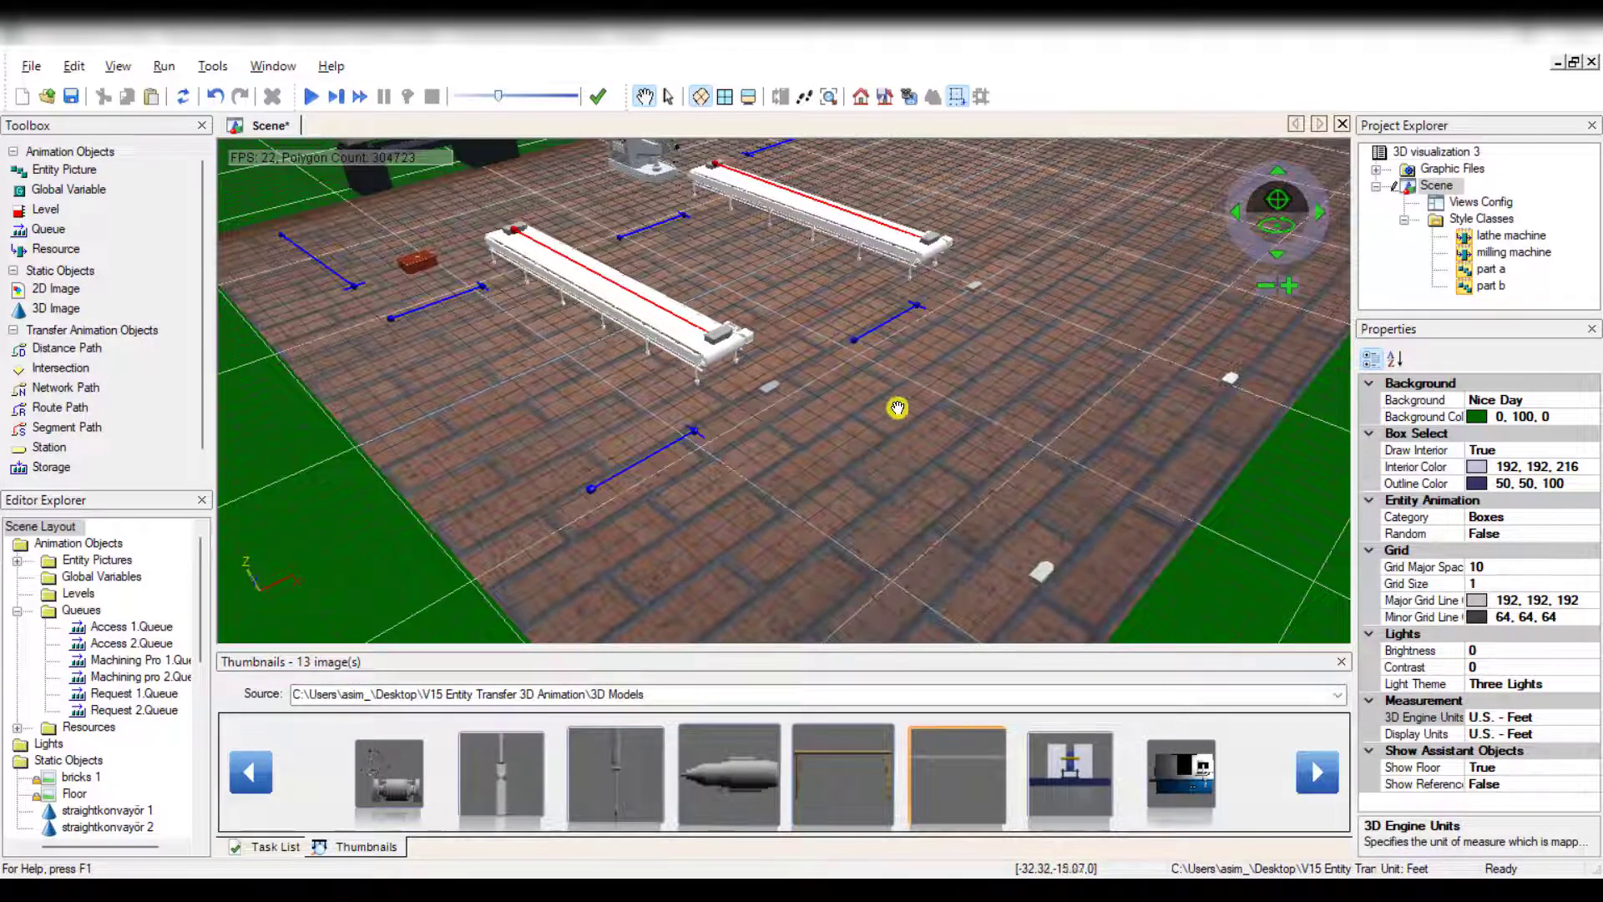
{"action": "scroll", "coordinate": [120, 739], "scroll_direction": "down", "scroll_amount": 6}
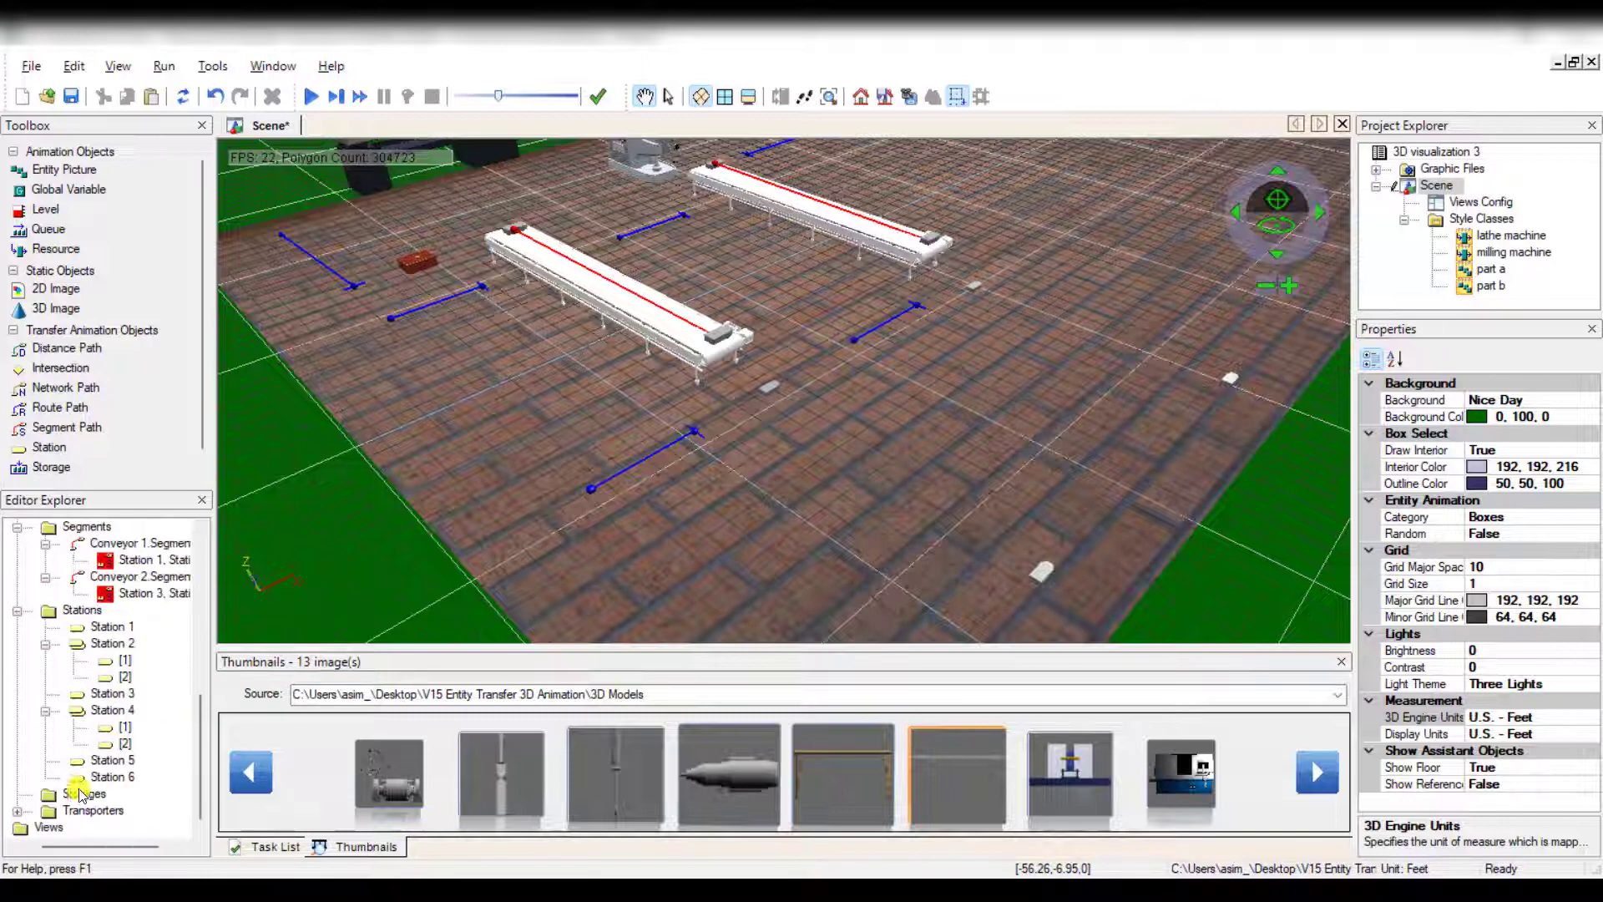
{"action": "left_click", "coordinate": [17, 811]}
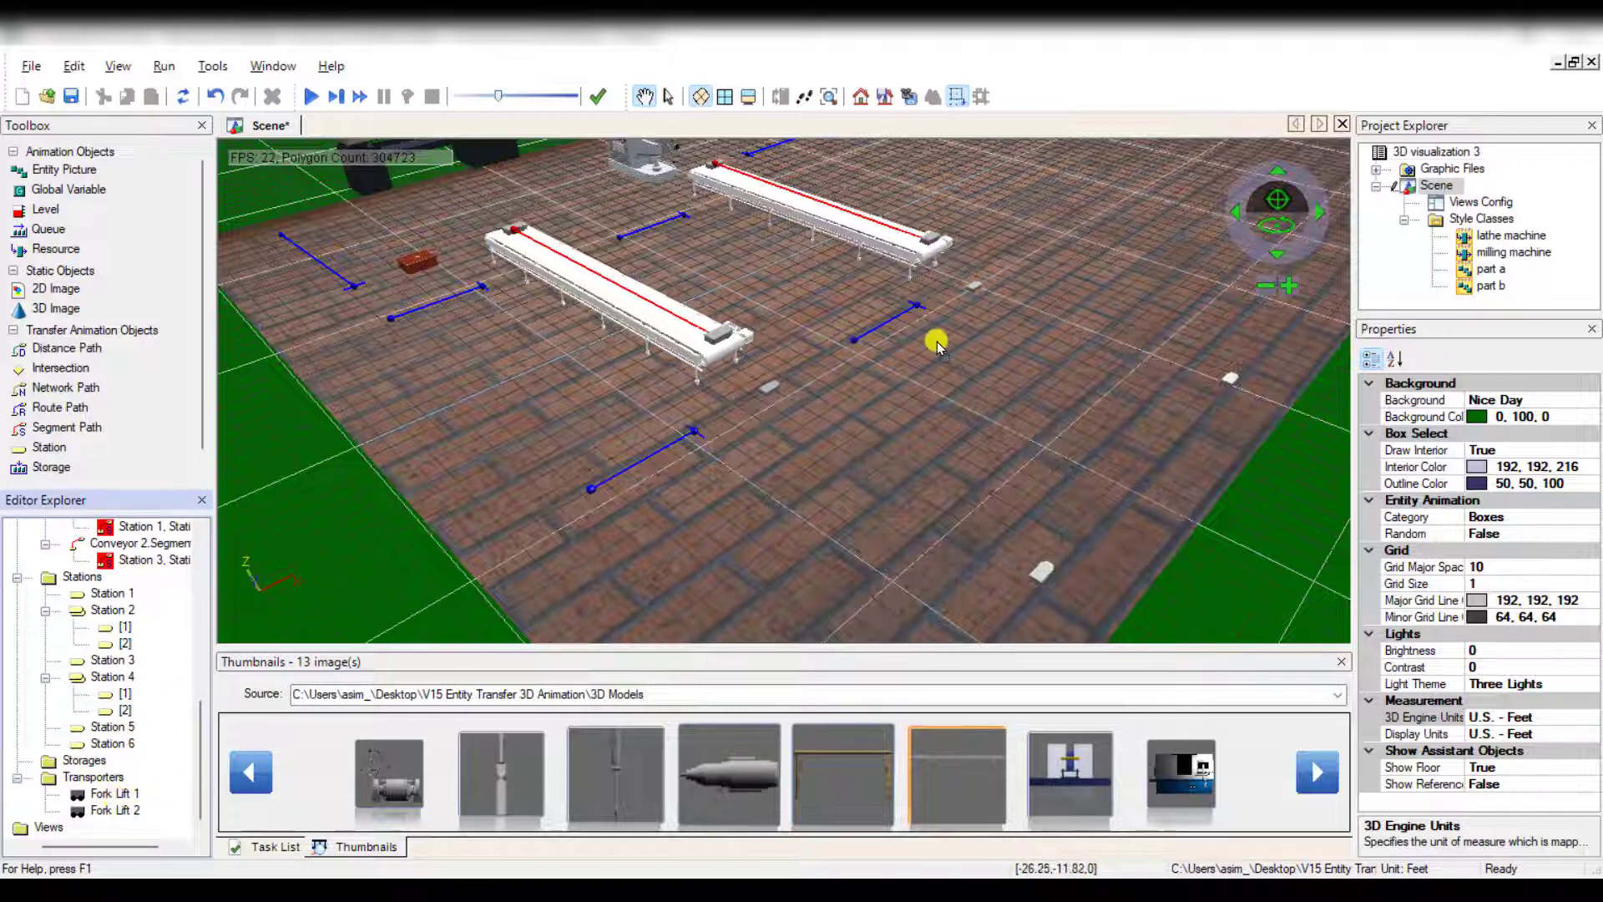
{"action": "left_click", "coordinate": [1010, 269]}
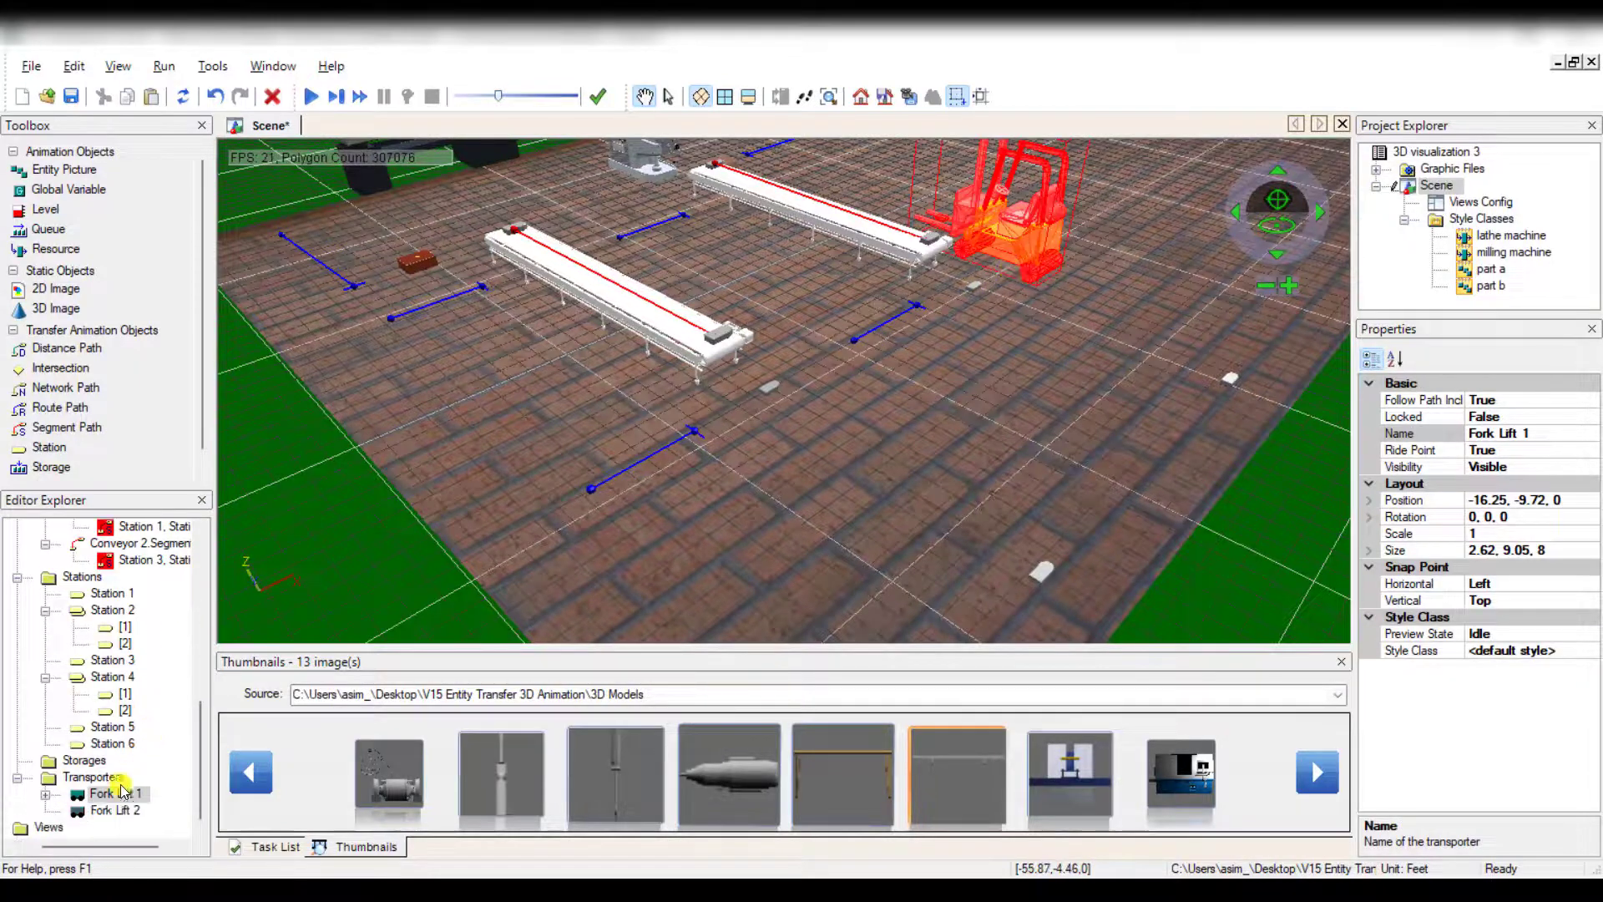
{"action": "left_click", "coordinate": [117, 811]}
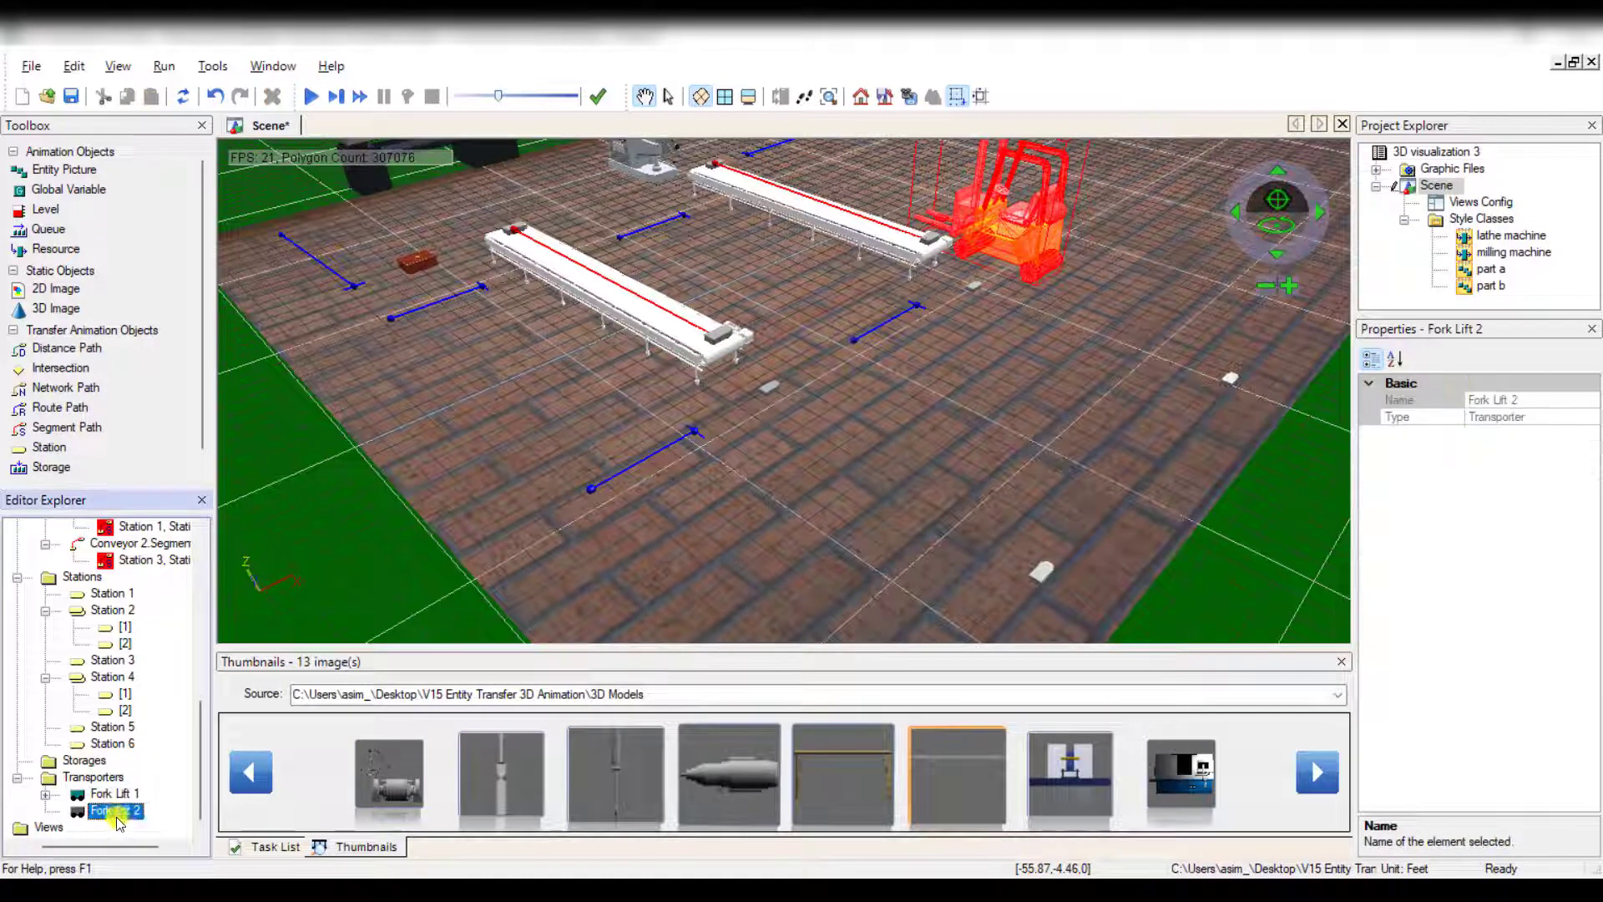
{"action": "left_click", "coordinate": [706, 452]}
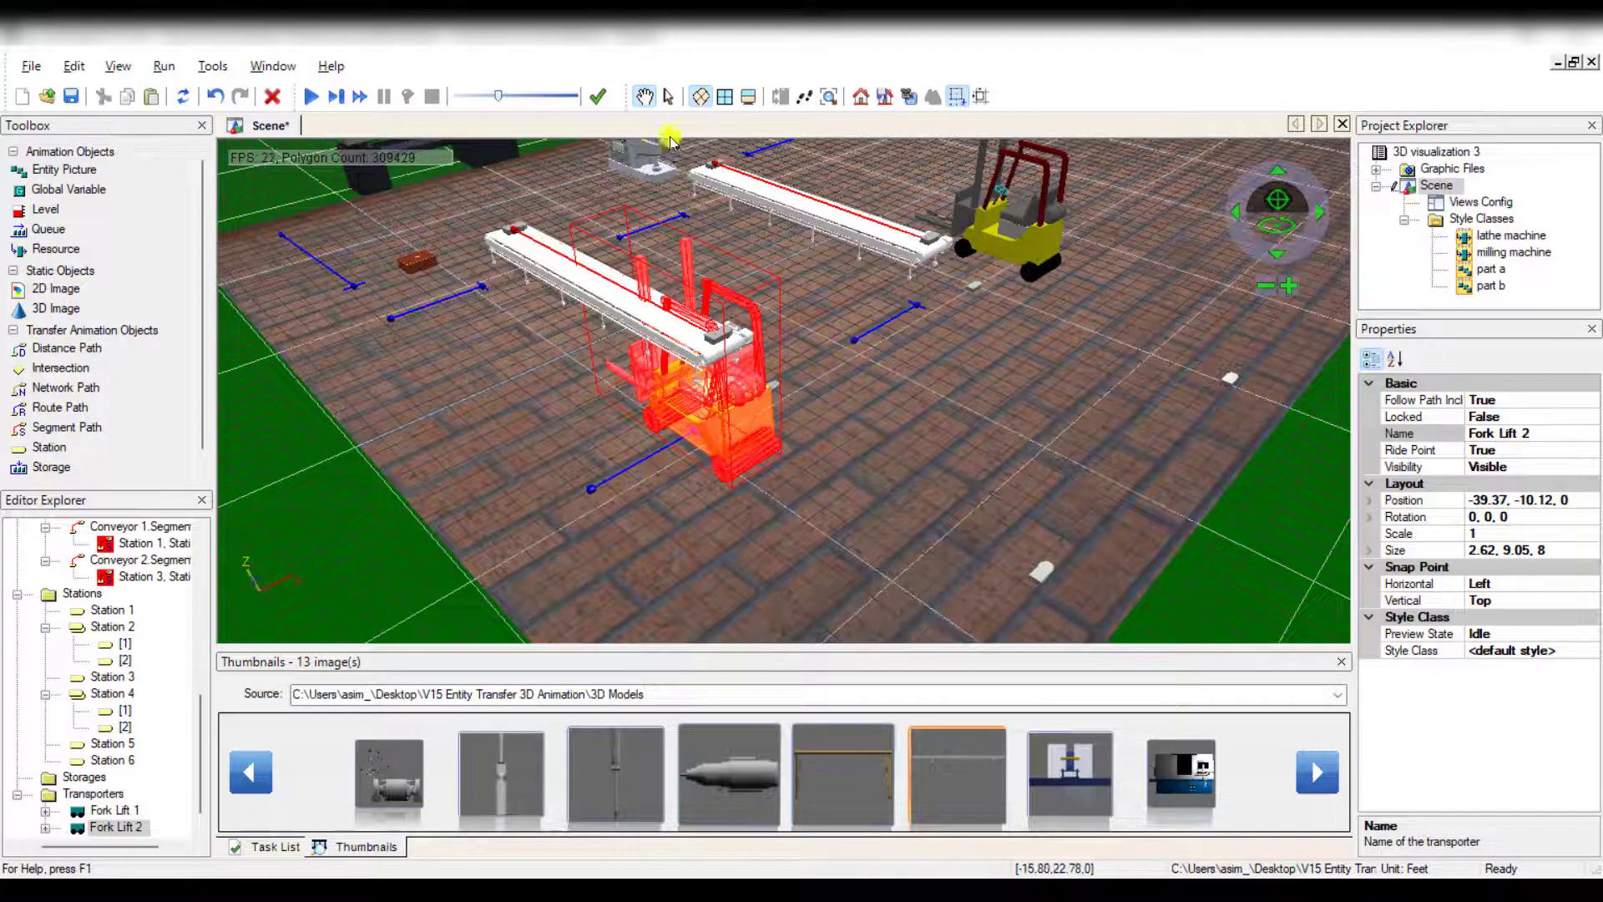
Move Fork Lift 2 farther from the lathe-side conveyor's exit, to about -42.65, -12.4, 0.
{"action": "left_click", "coordinate": [669, 96]}
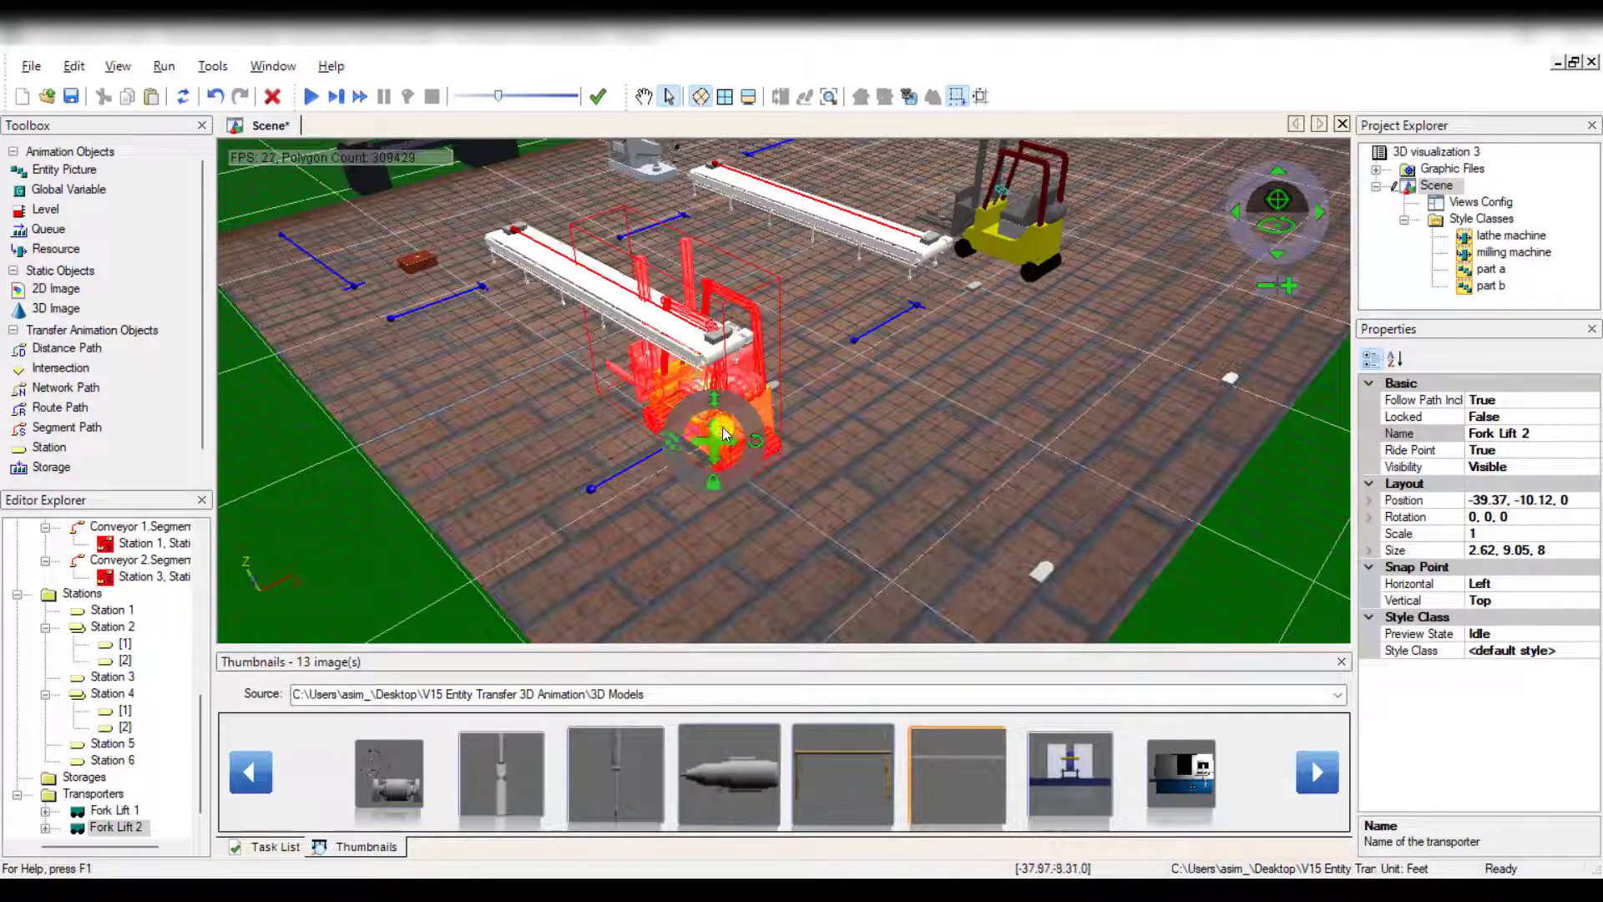
{"action": "left_click_drag", "start_coordinate": [723, 427], "coordinate": [696, 500]}
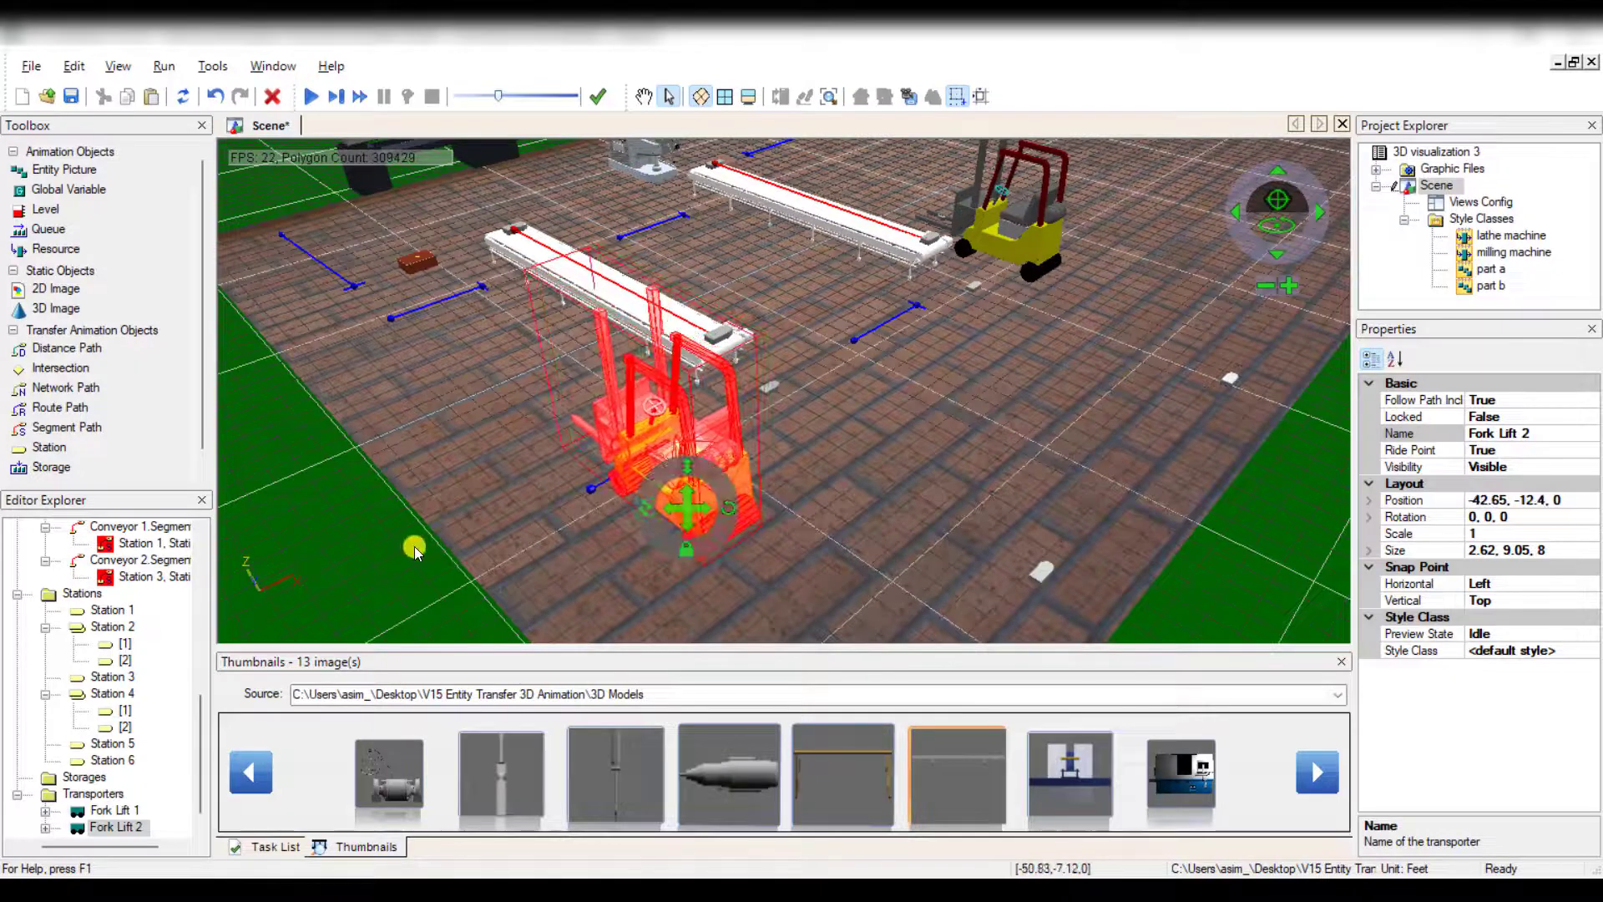
{"action": "left_click", "coordinate": [415, 551]}
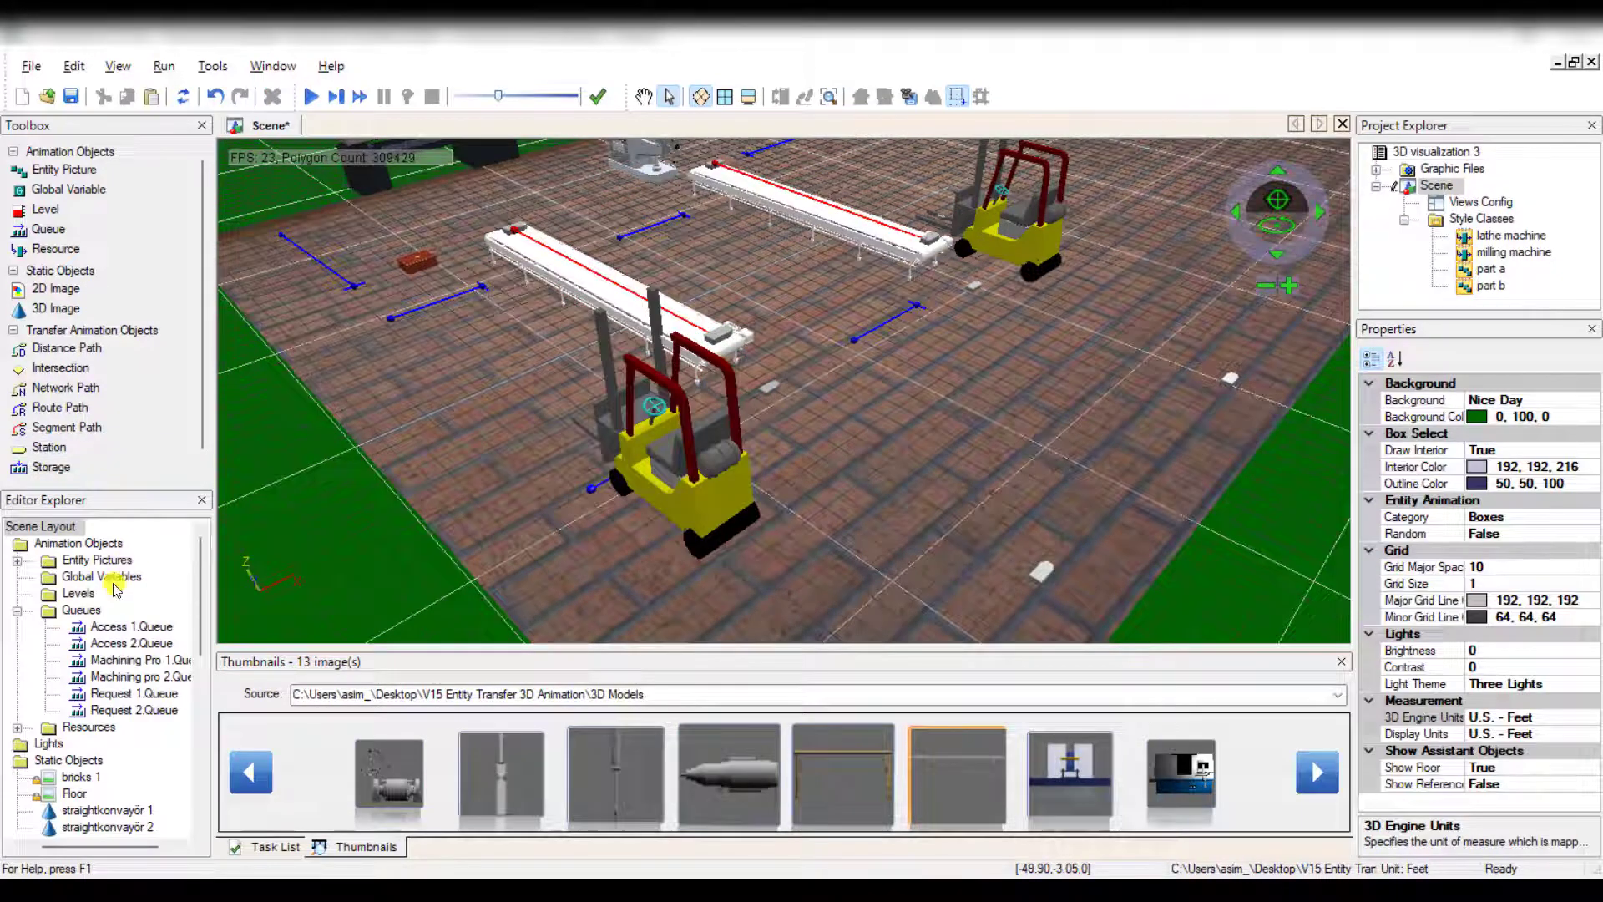
Draw a distance path from Station 4 to Station 6 and assign it to Fork Lift 2.Distance.
{"action": "left_click", "coordinate": [87, 357]}
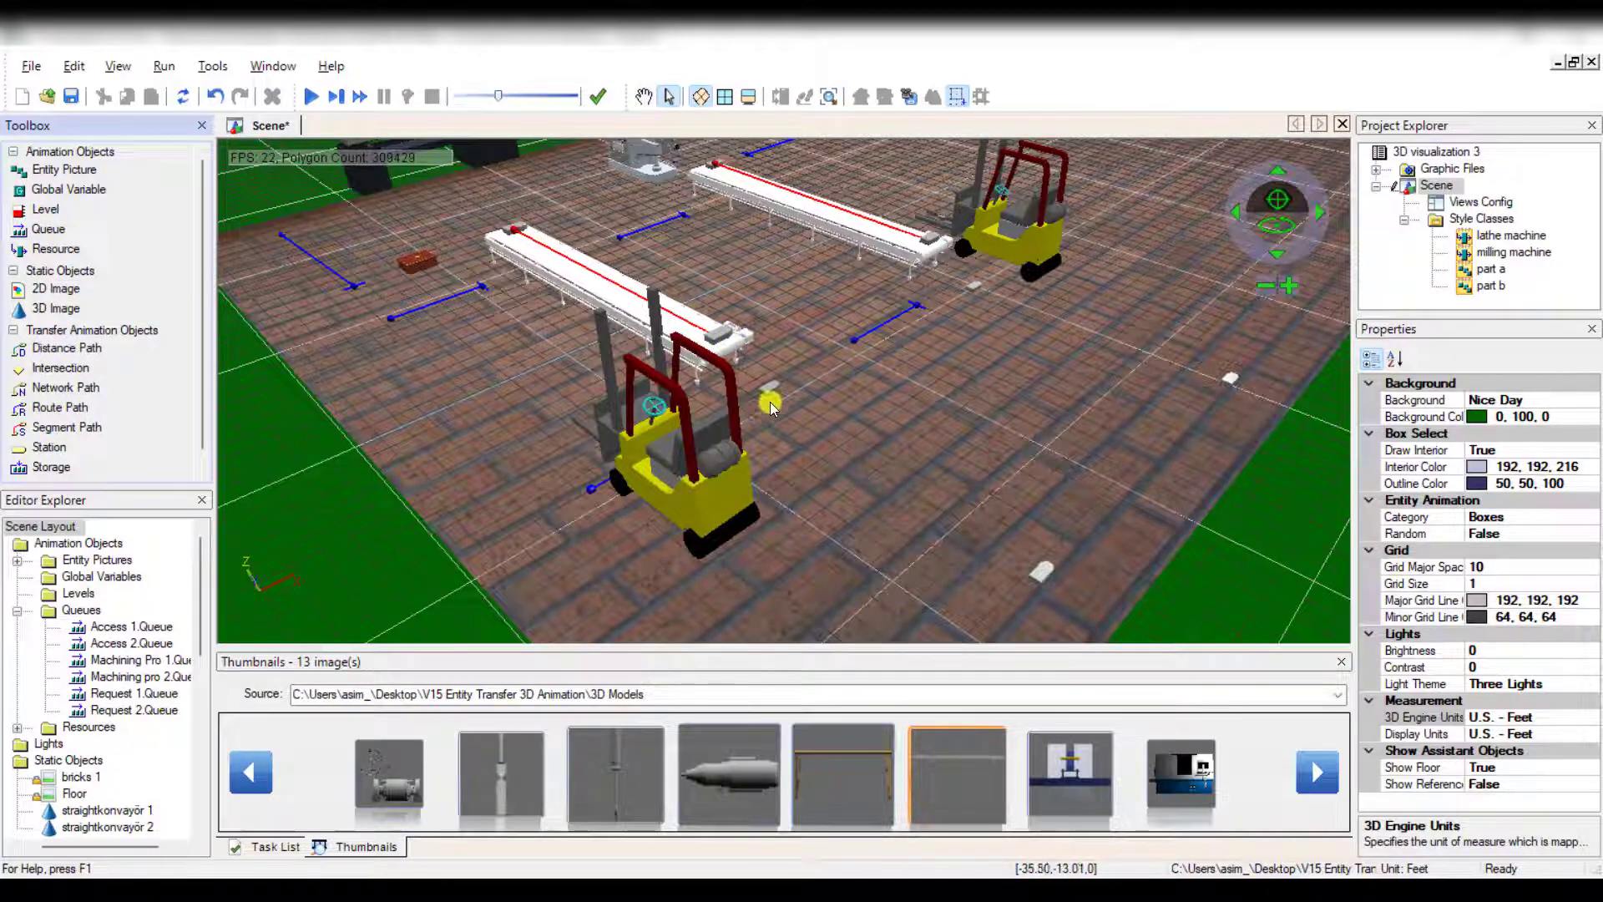
{"action": "left_click", "coordinate": [180, 348]}
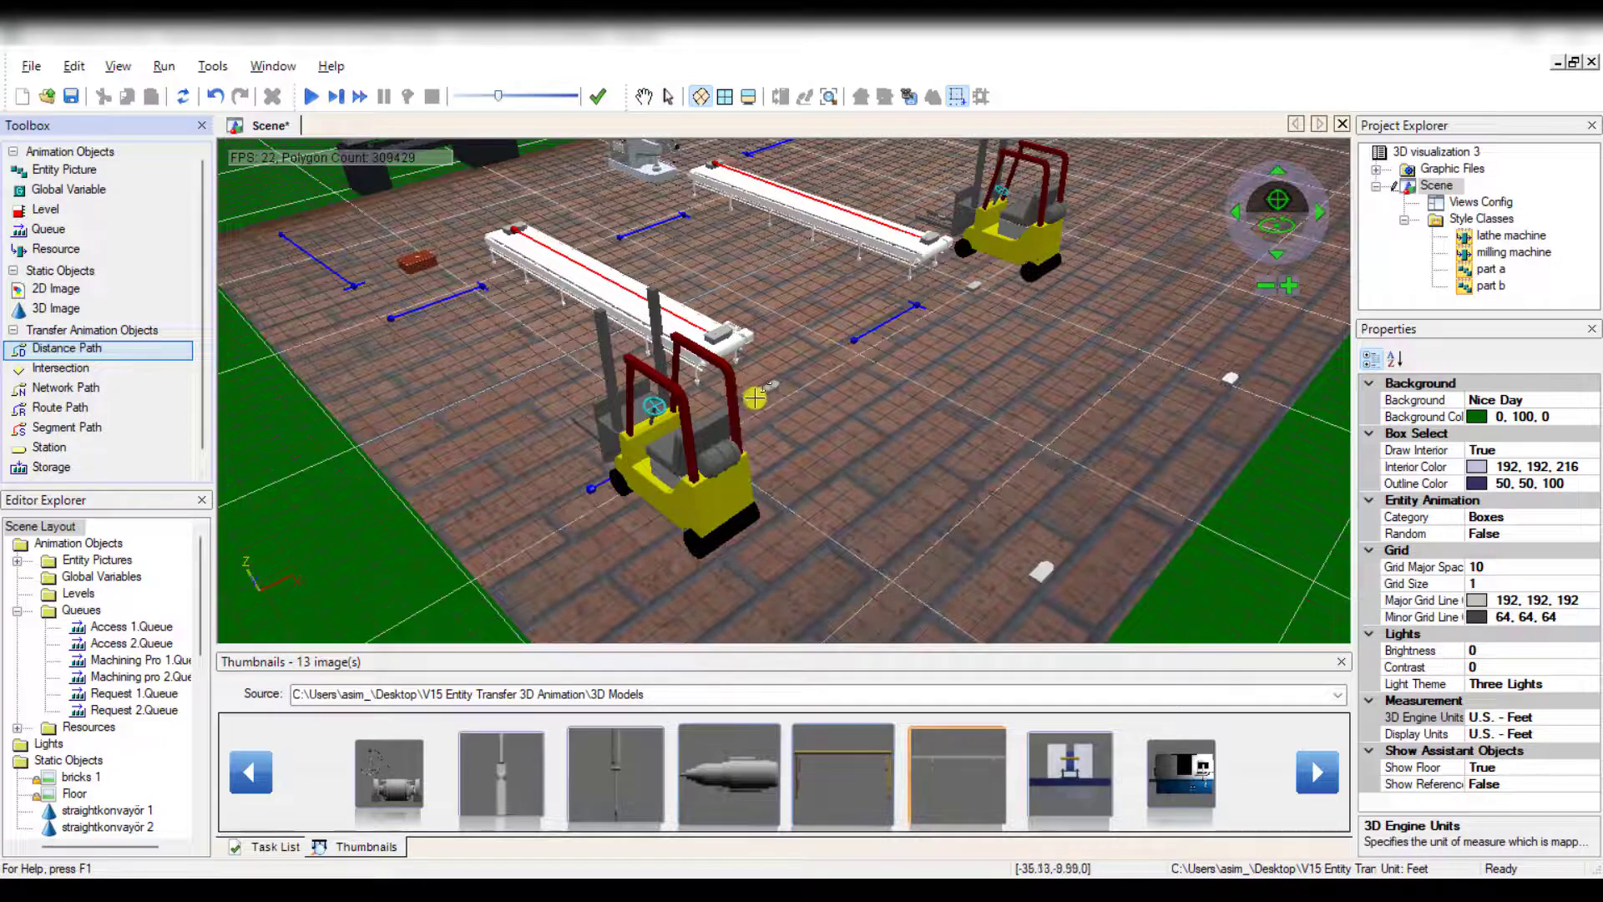
{"action": "left_click", "coordinate": [768, 388]}
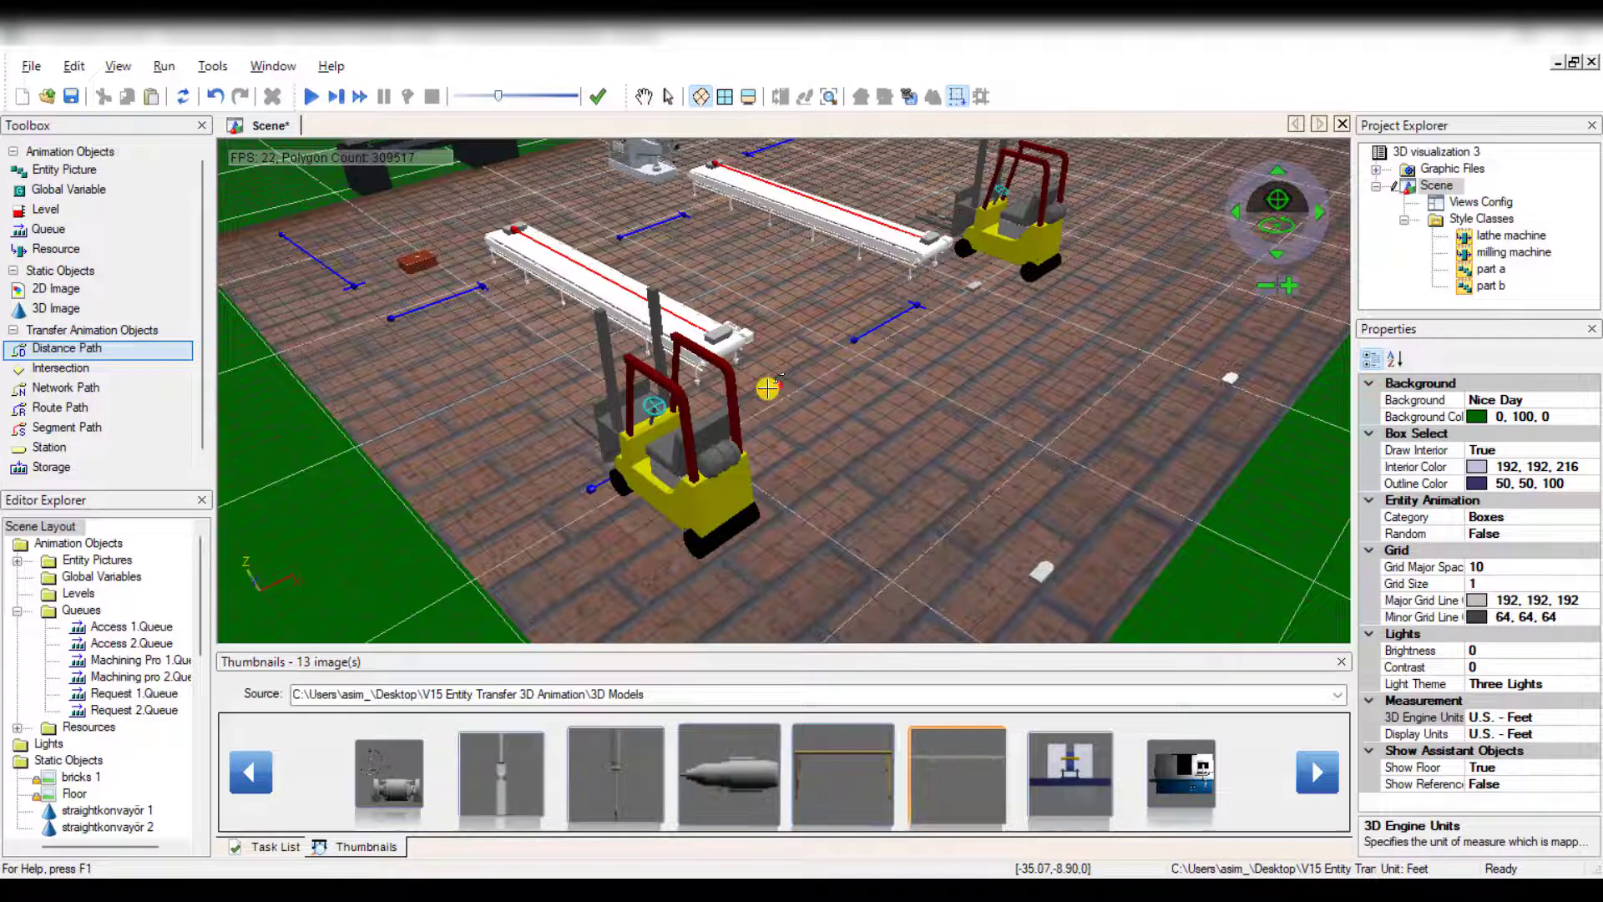
{"action": "left_click", "coordinate": [1048, 572]}
{"action": "left_click", "coordinate": [931, 386]}
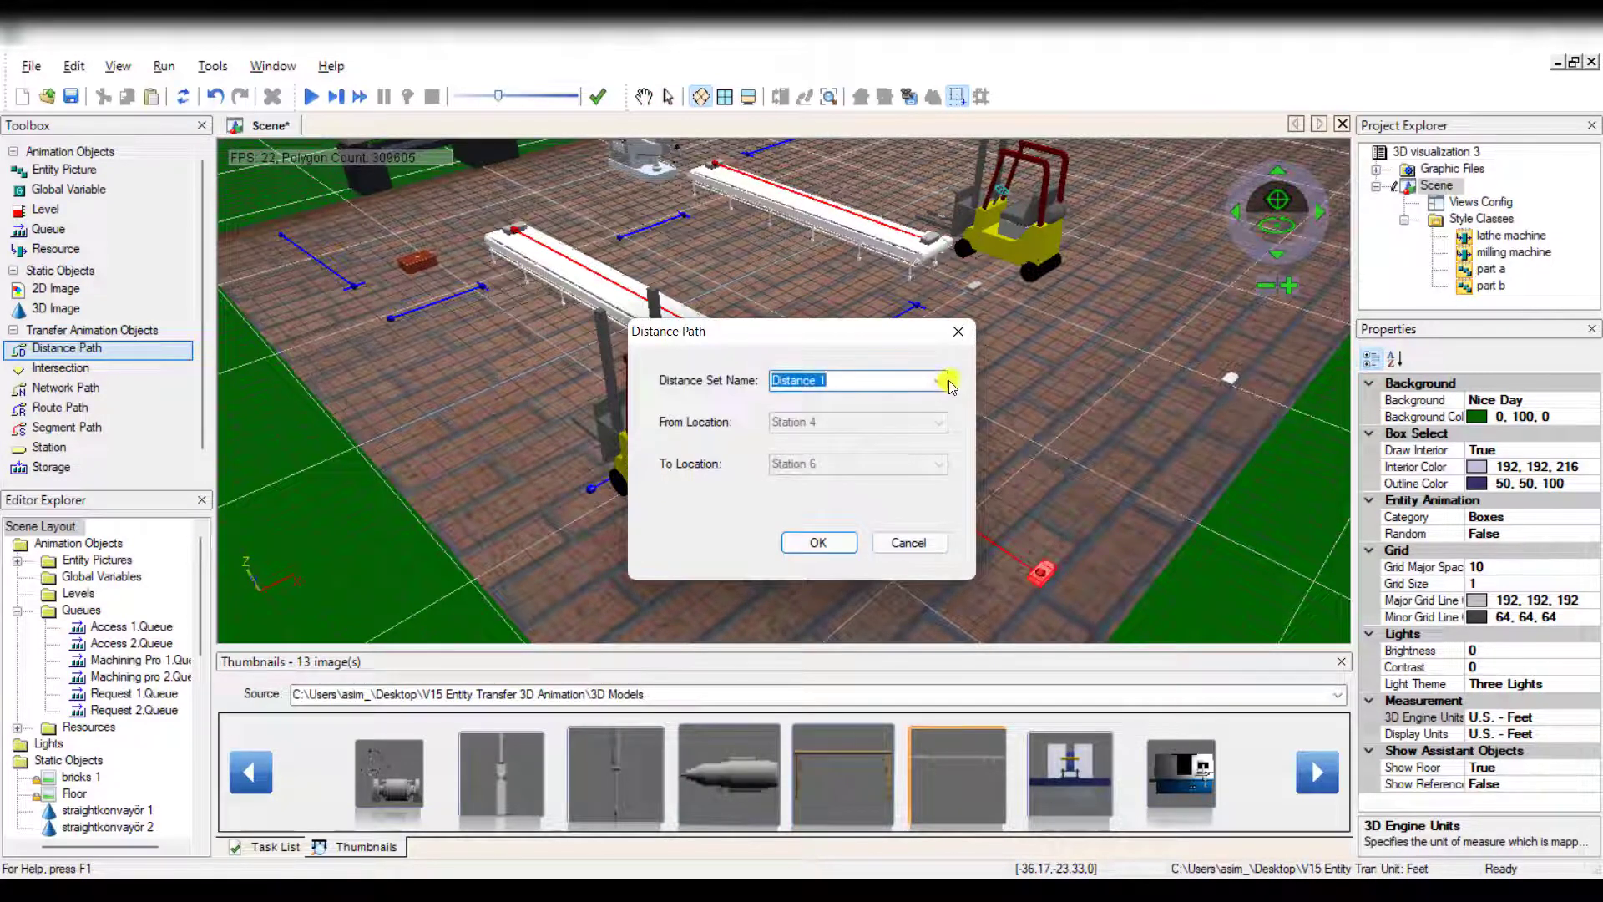
{"action": "left_click", "coordinate": [939, 381]}
{"action": "left_click", "coordinate": [890, 402]}
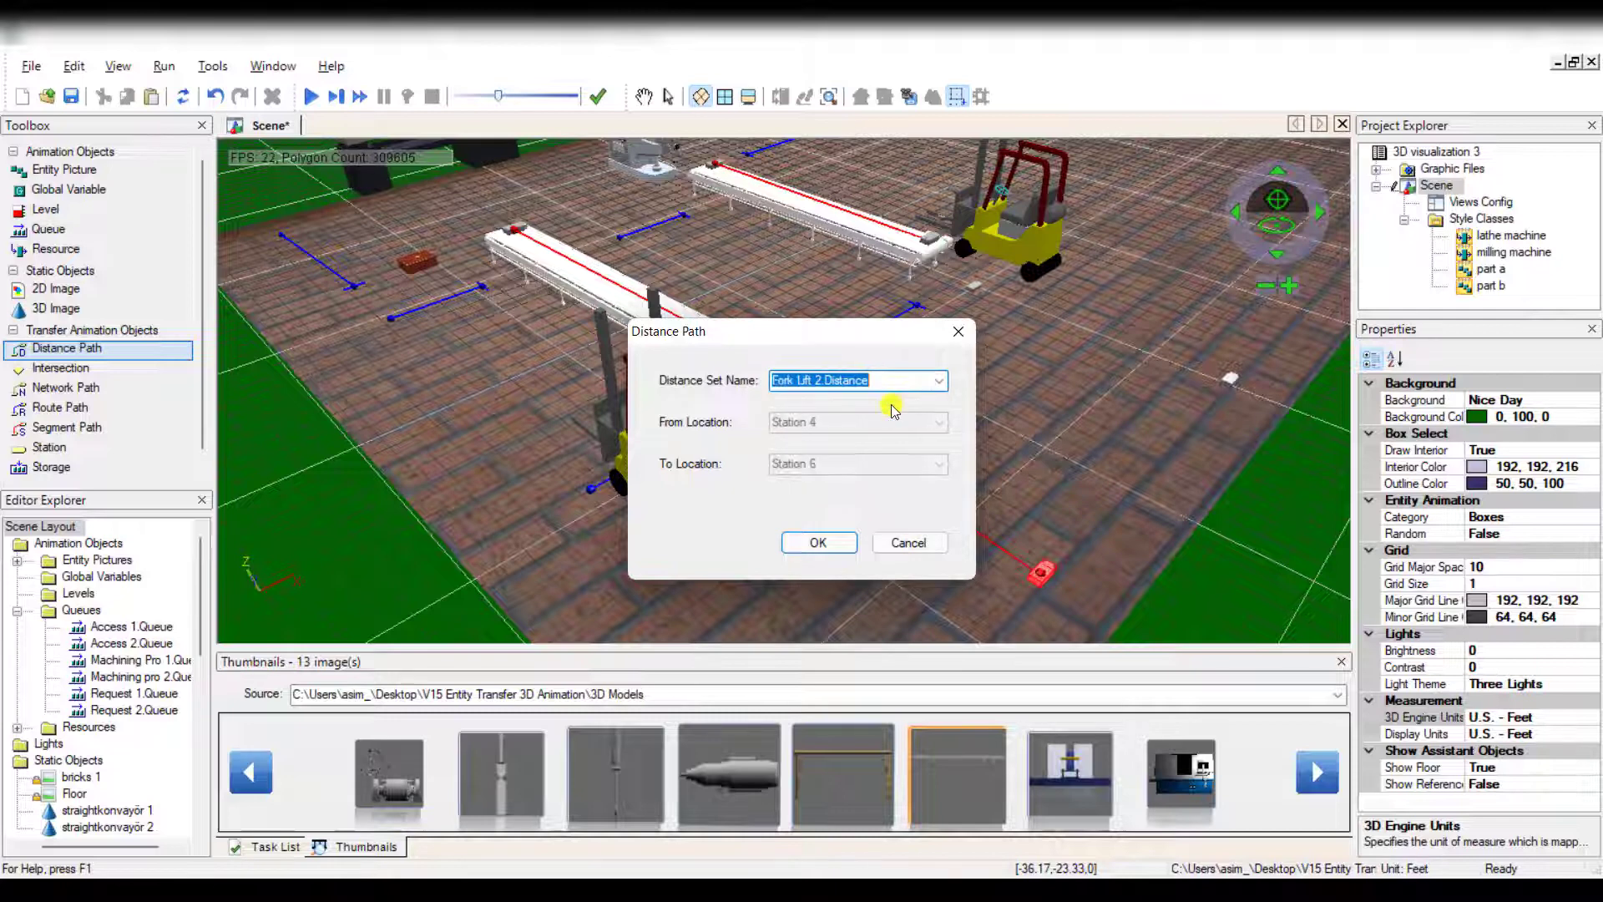
{"action": "left_click", "coordinate": [819, 542]}
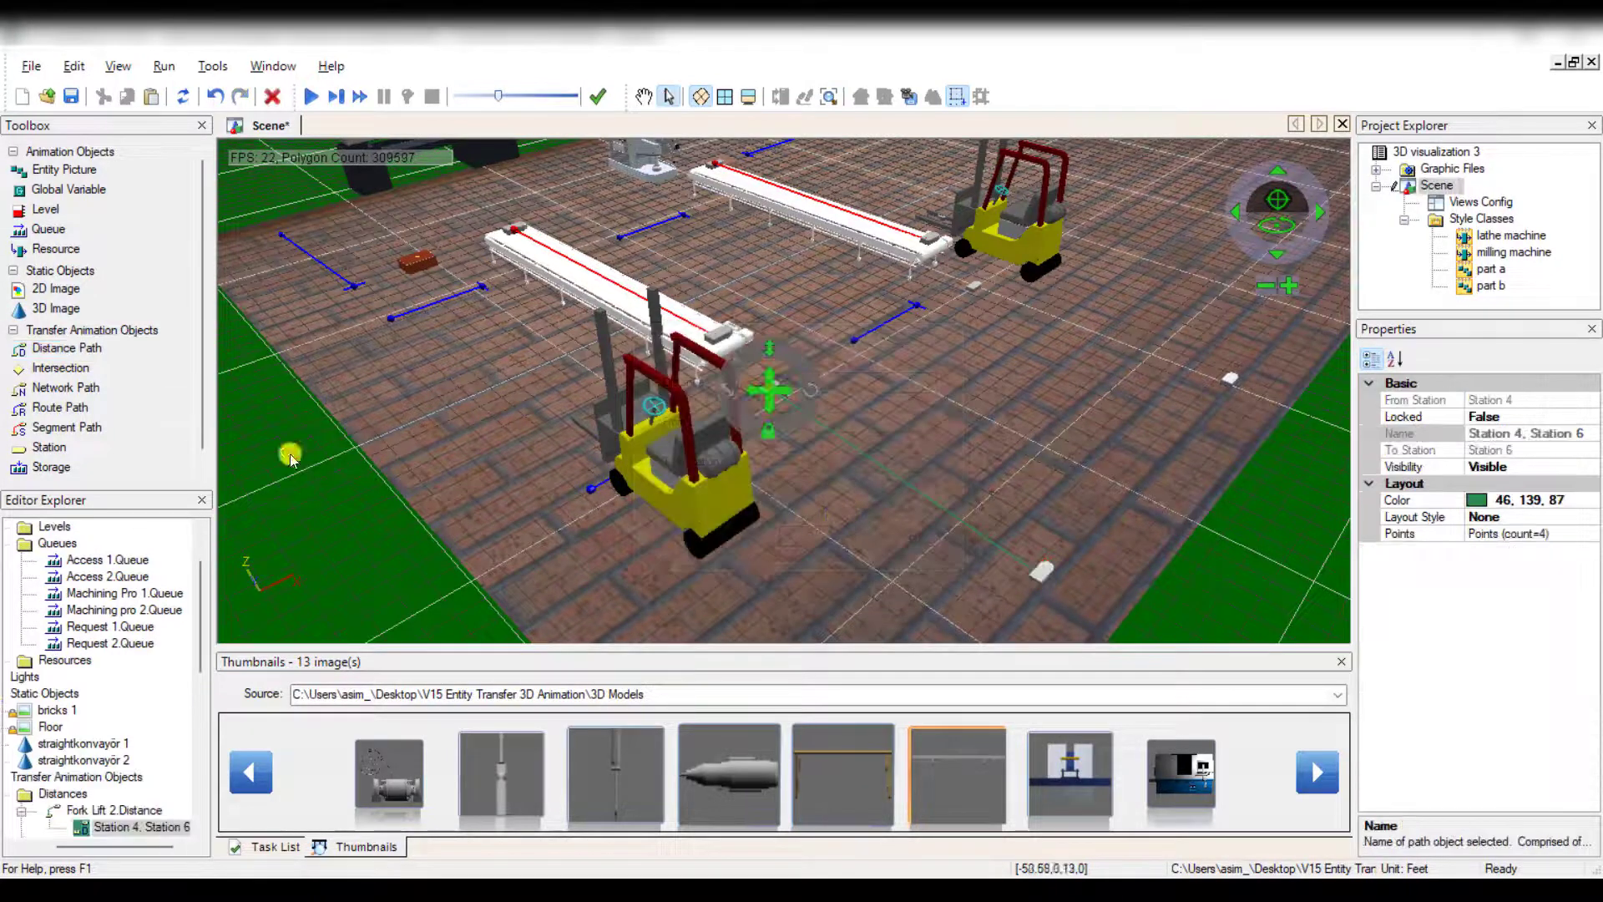
Draw a distance path from Station 2 to Station 5, assign it to Fork Lift 1.Distance, and save the scene.
{"action": "left_click", "coordinate": [66, 348]}
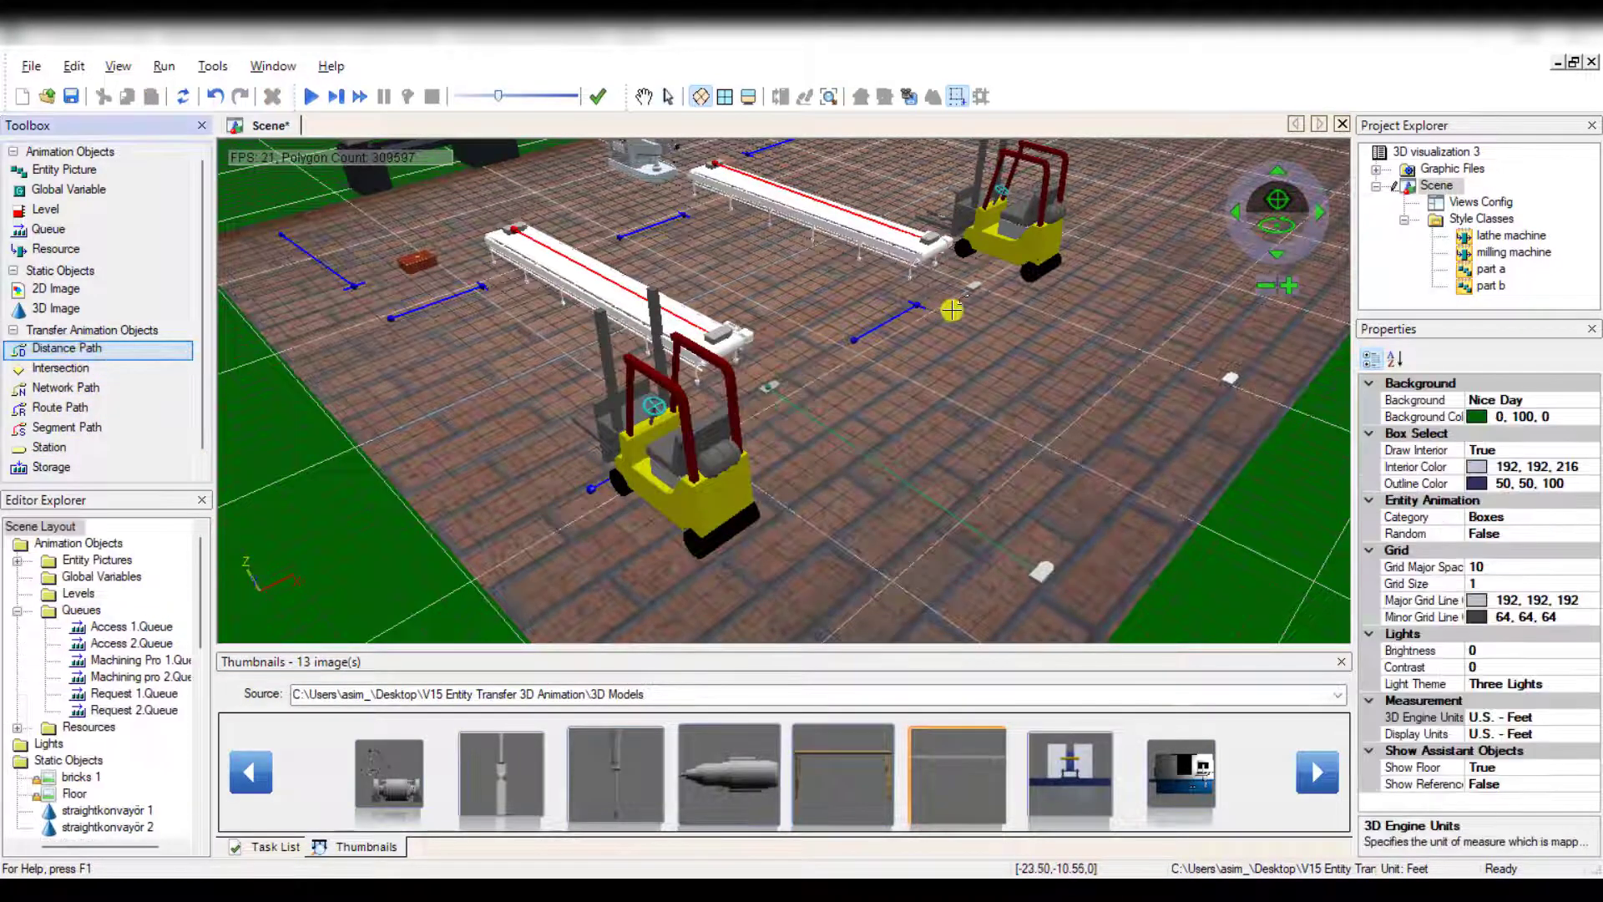
{"action": "left_click", "coordinate": [974, 287]}
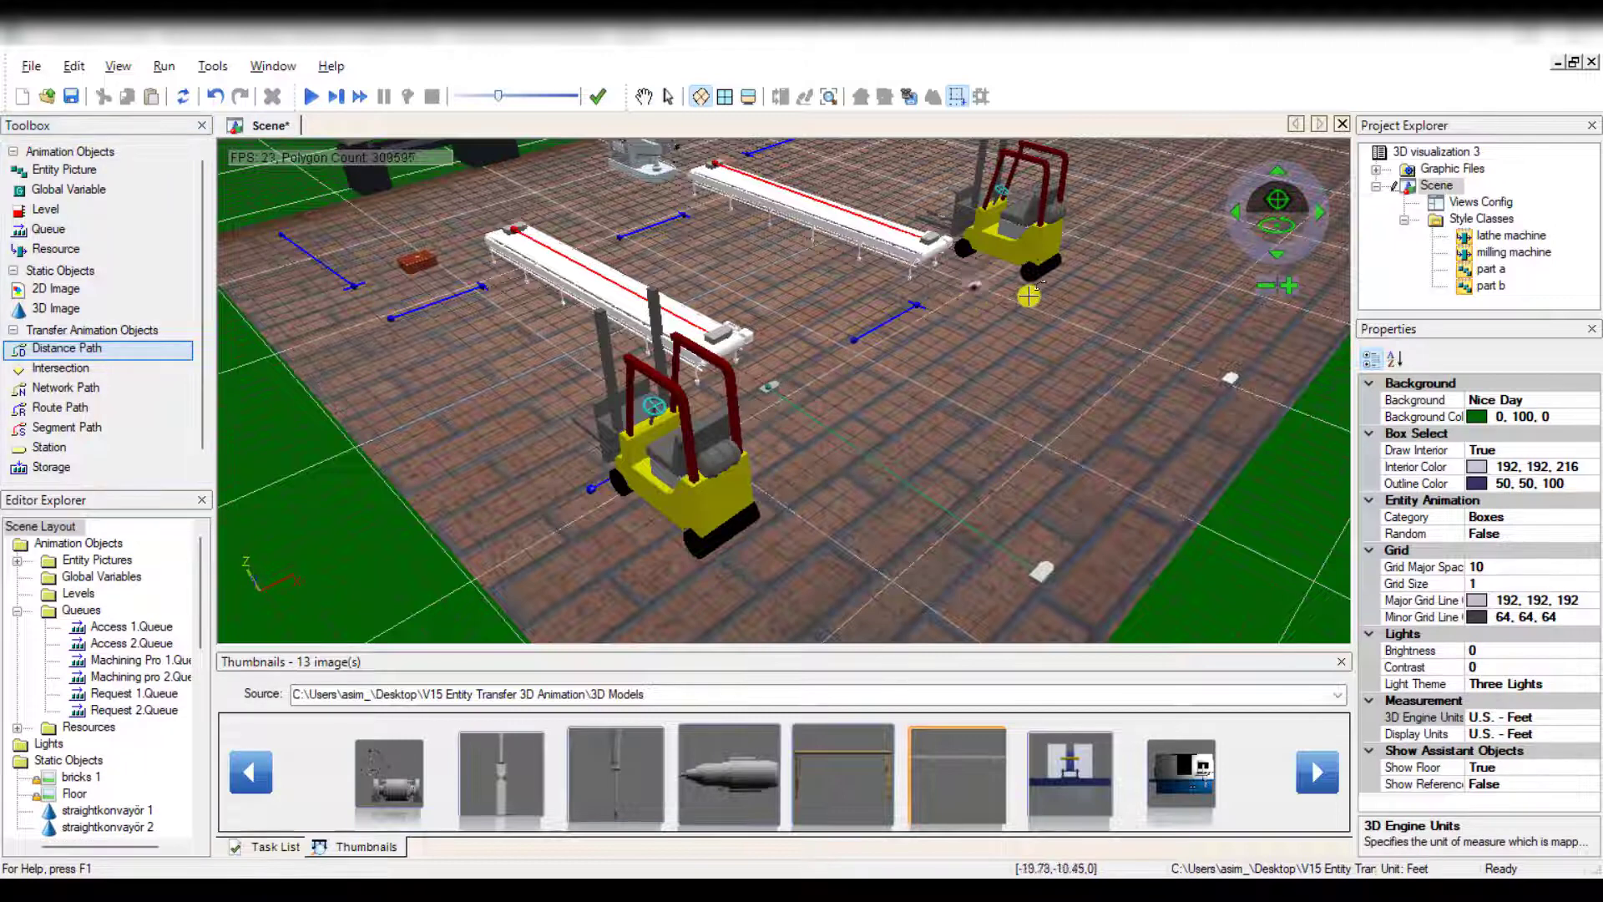
{"action": "left_click", "coordinate": [1229, 377]}
{"action": "left_click", "coordinate": [940, 381]}
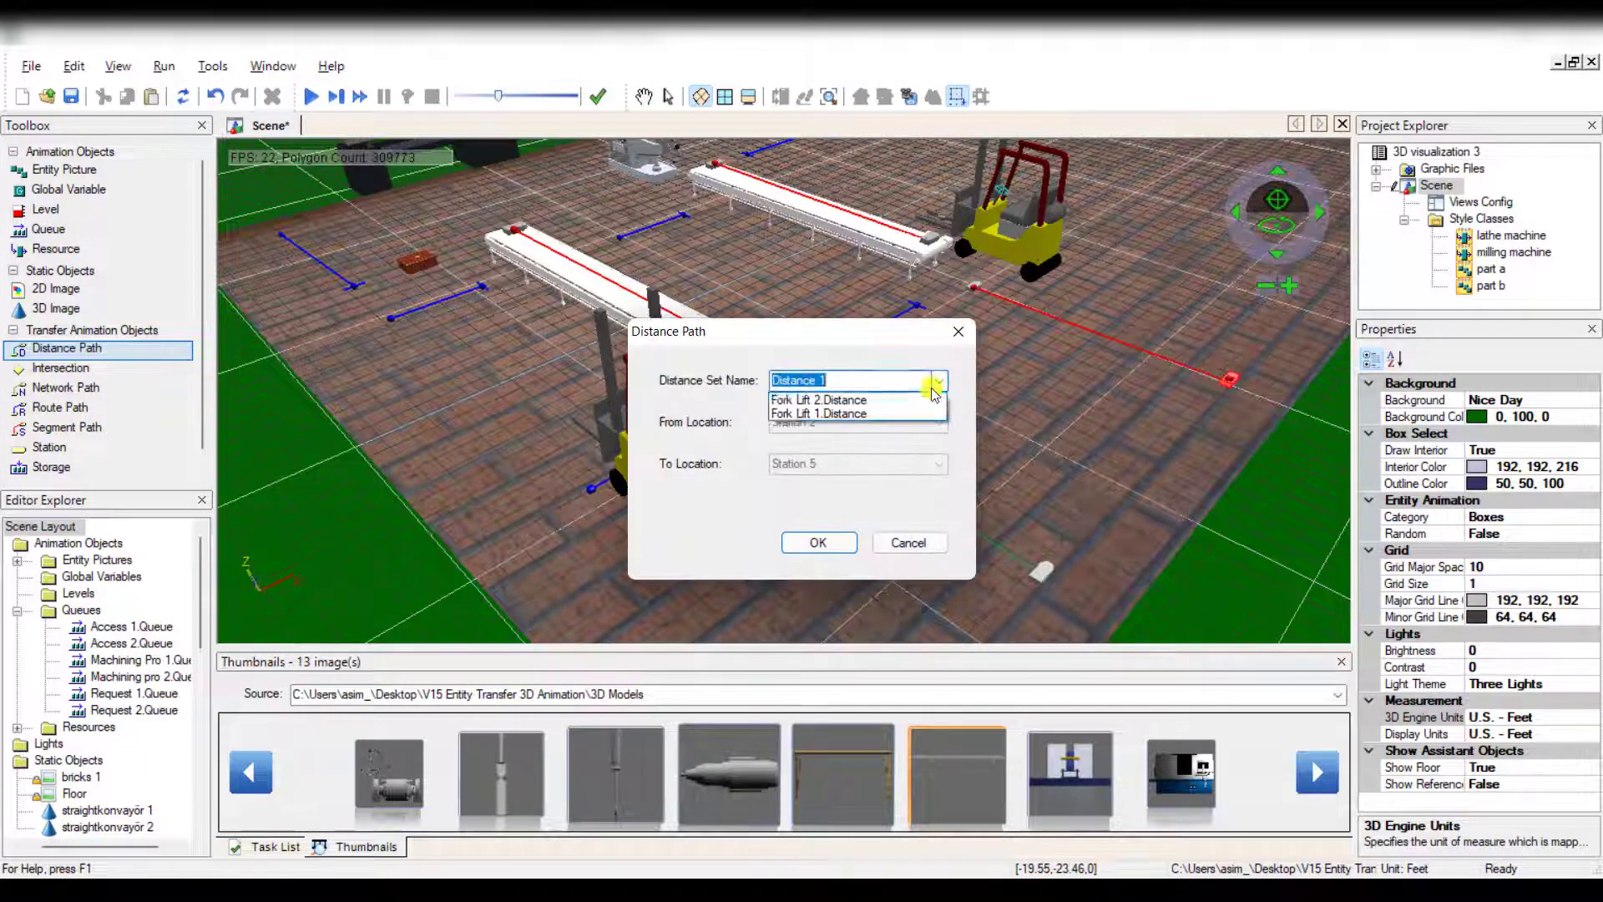
{"action": "left_click", "coordinate": [899, 414]}
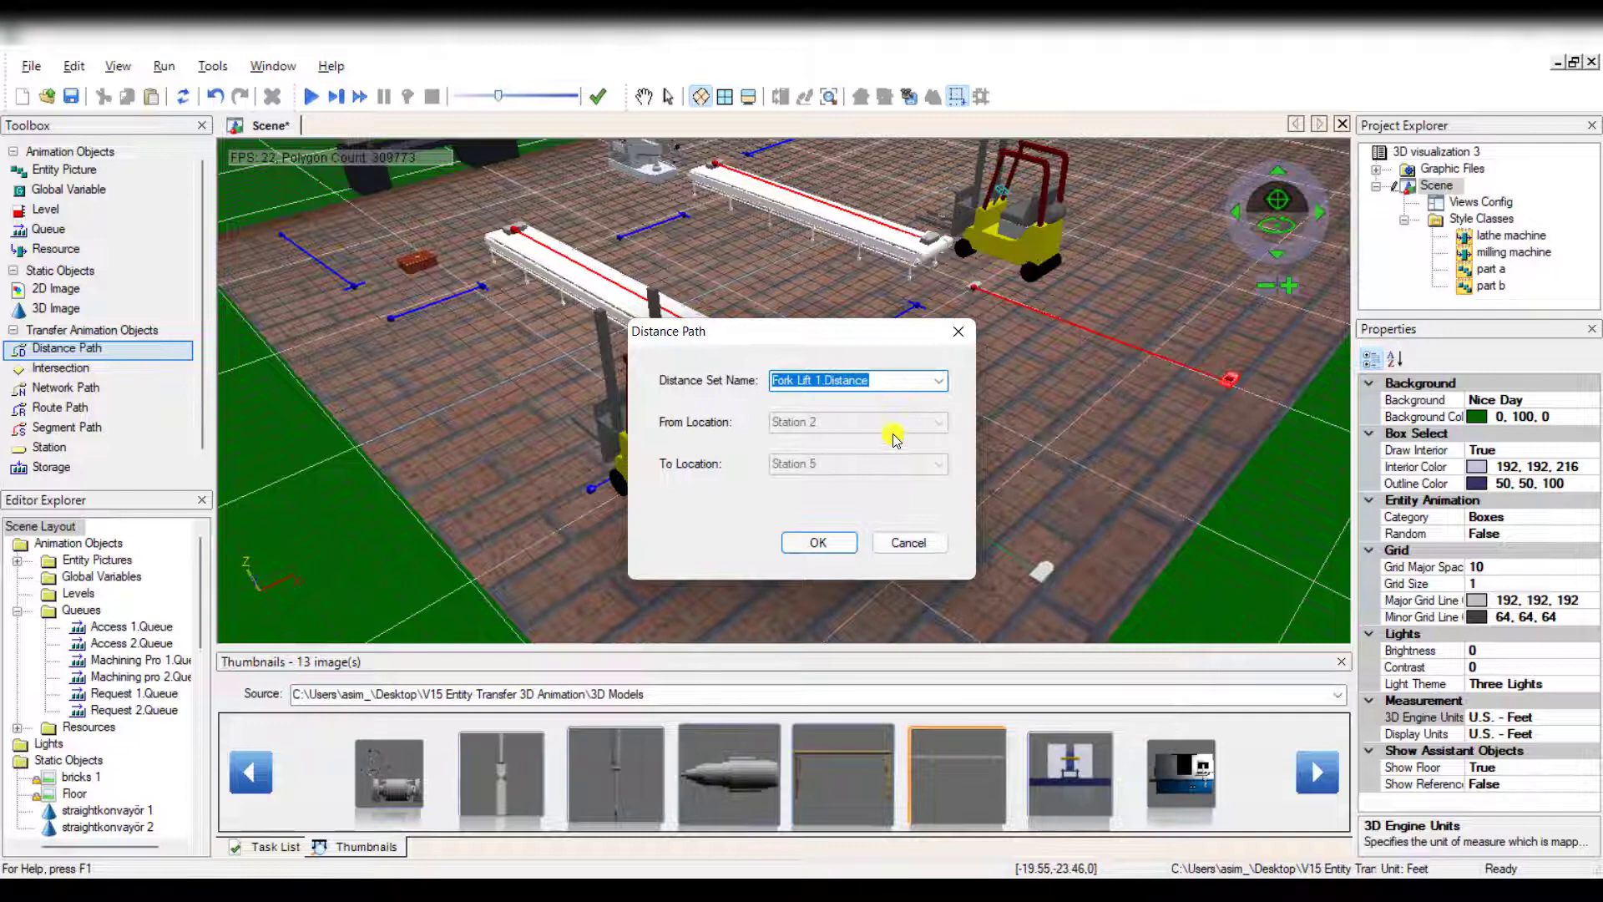
{"action": "left_click", "coordinate": [818, 542]}
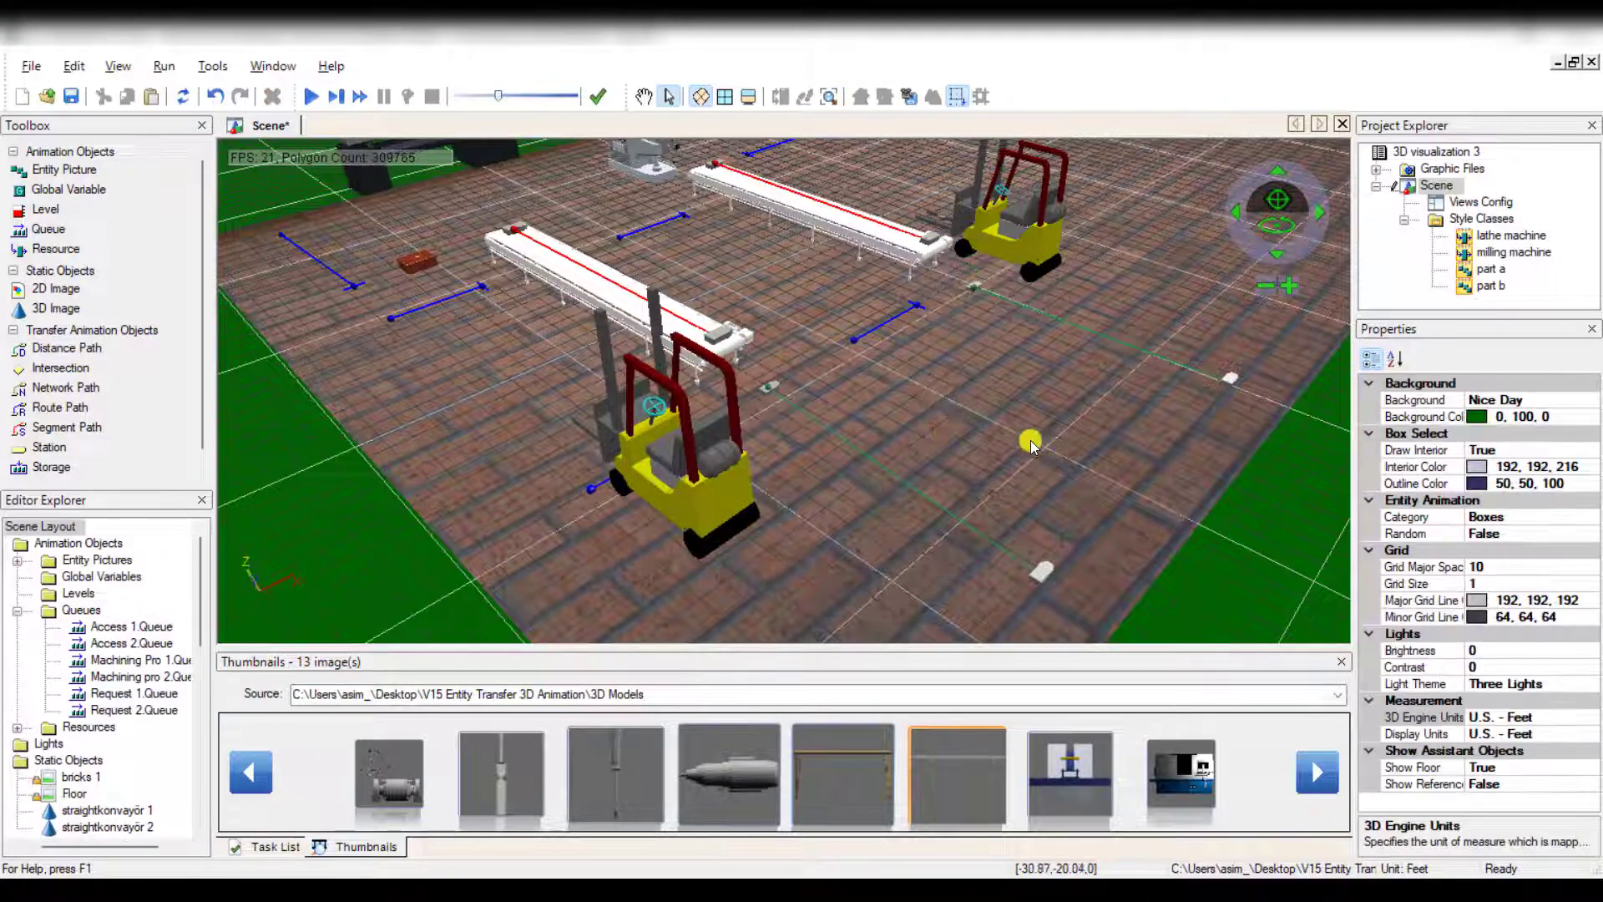
{"action": "left_click", "coordinate": [71, 97]}
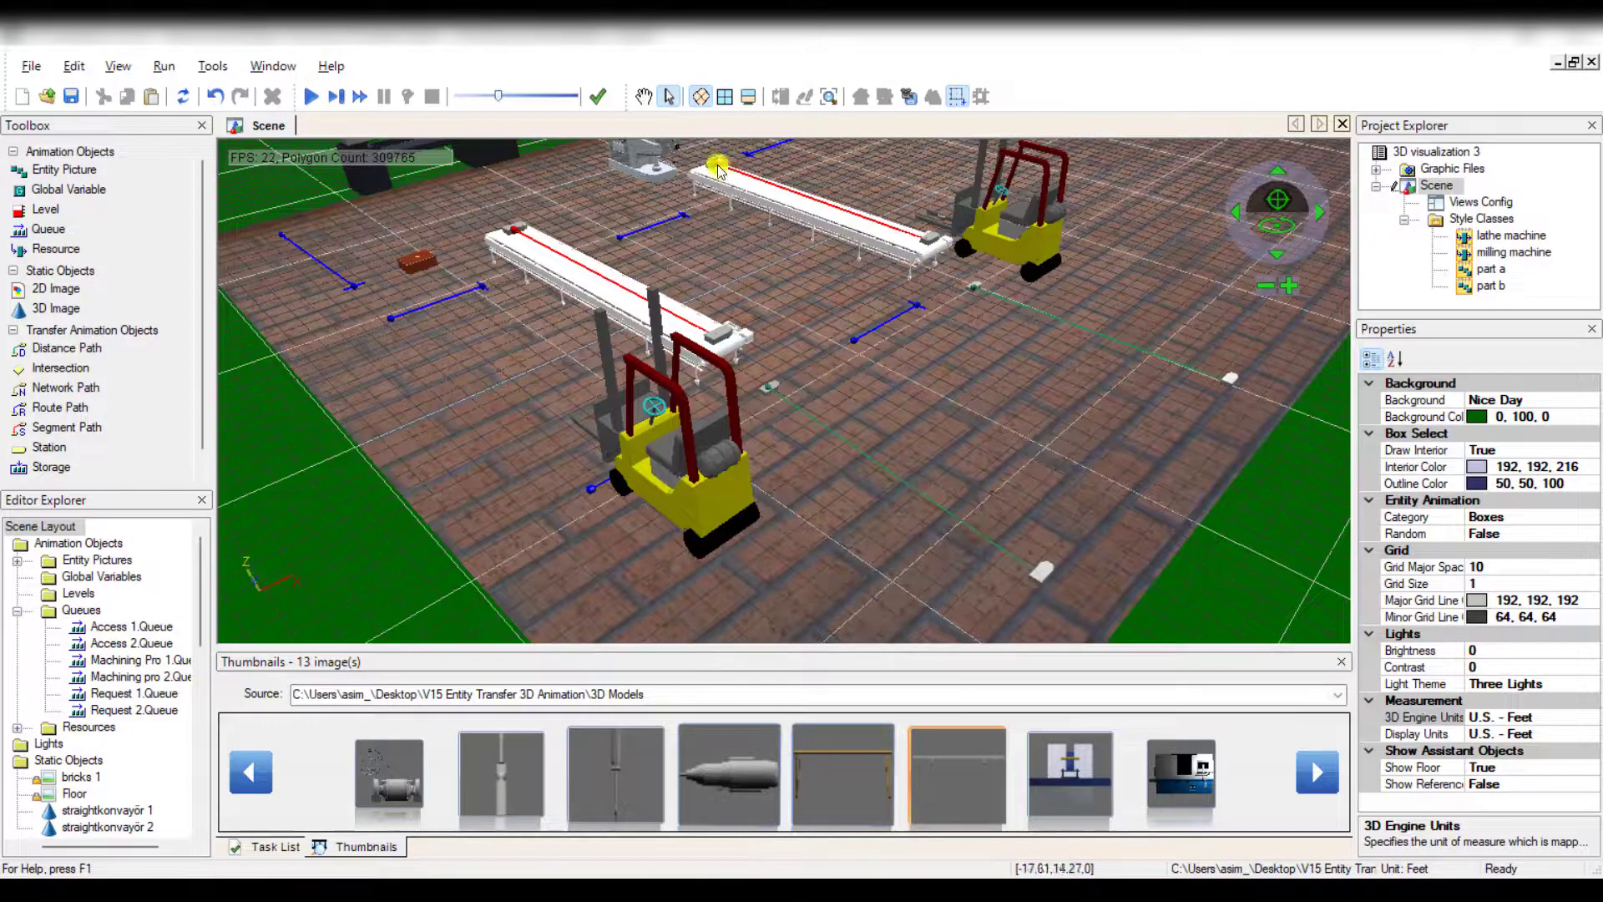
Create a style for Fork Lift 1 with the Forklift 2 N120614.3DS model as its Idle and Busy images.
{"action": "left_click", "coordinate": [1049, 237]}
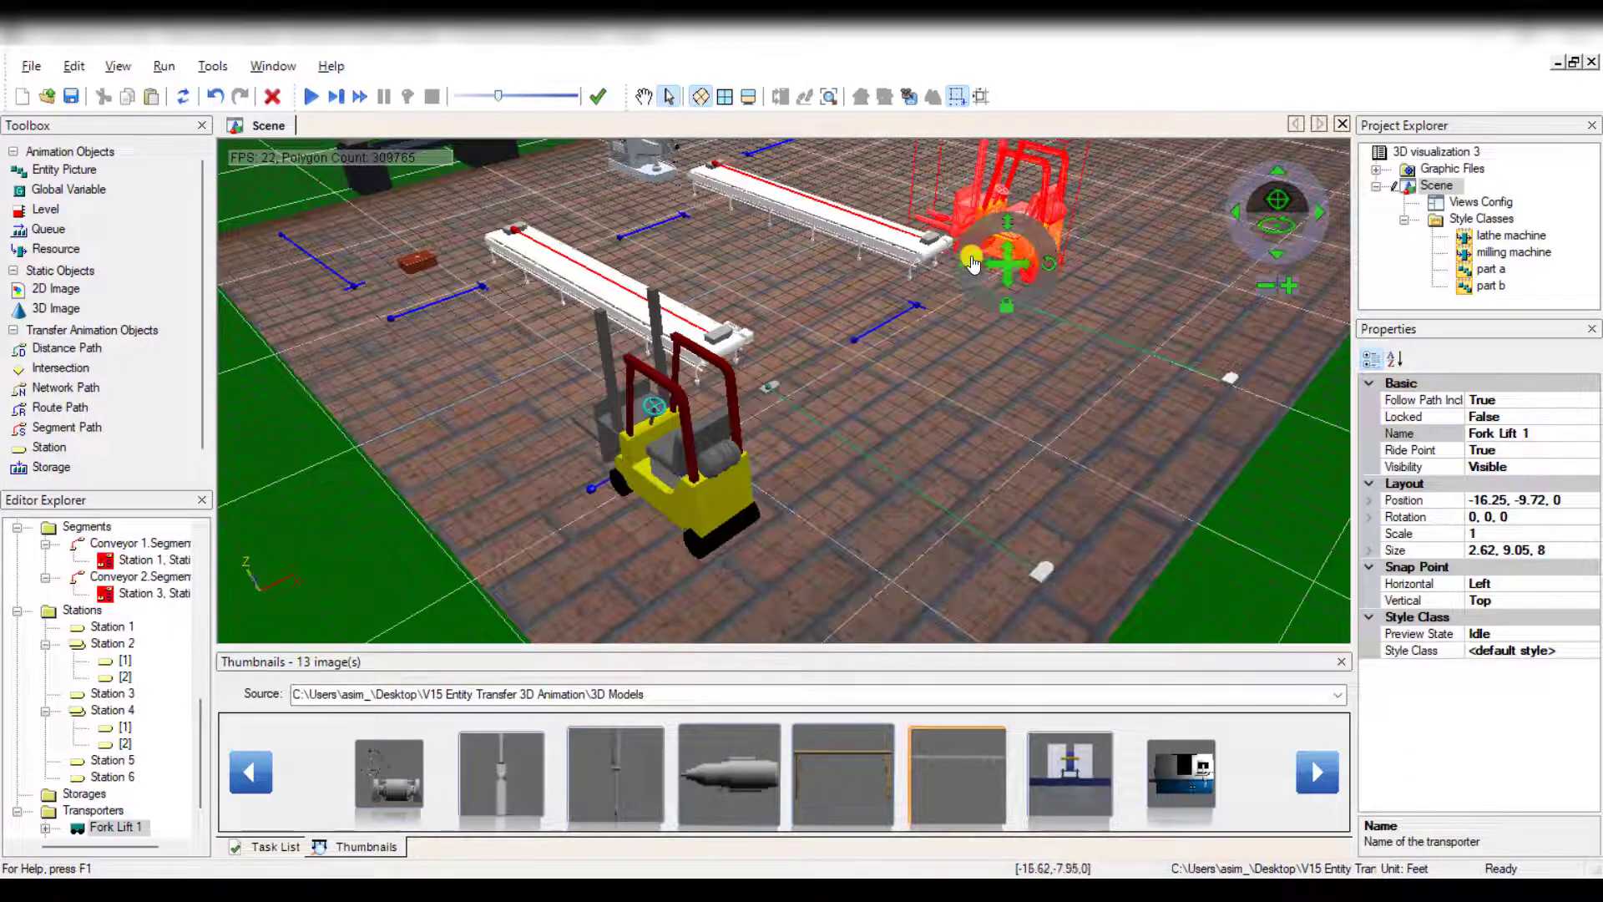
{"action": "double_click", "coordinate": [1047, 219]}
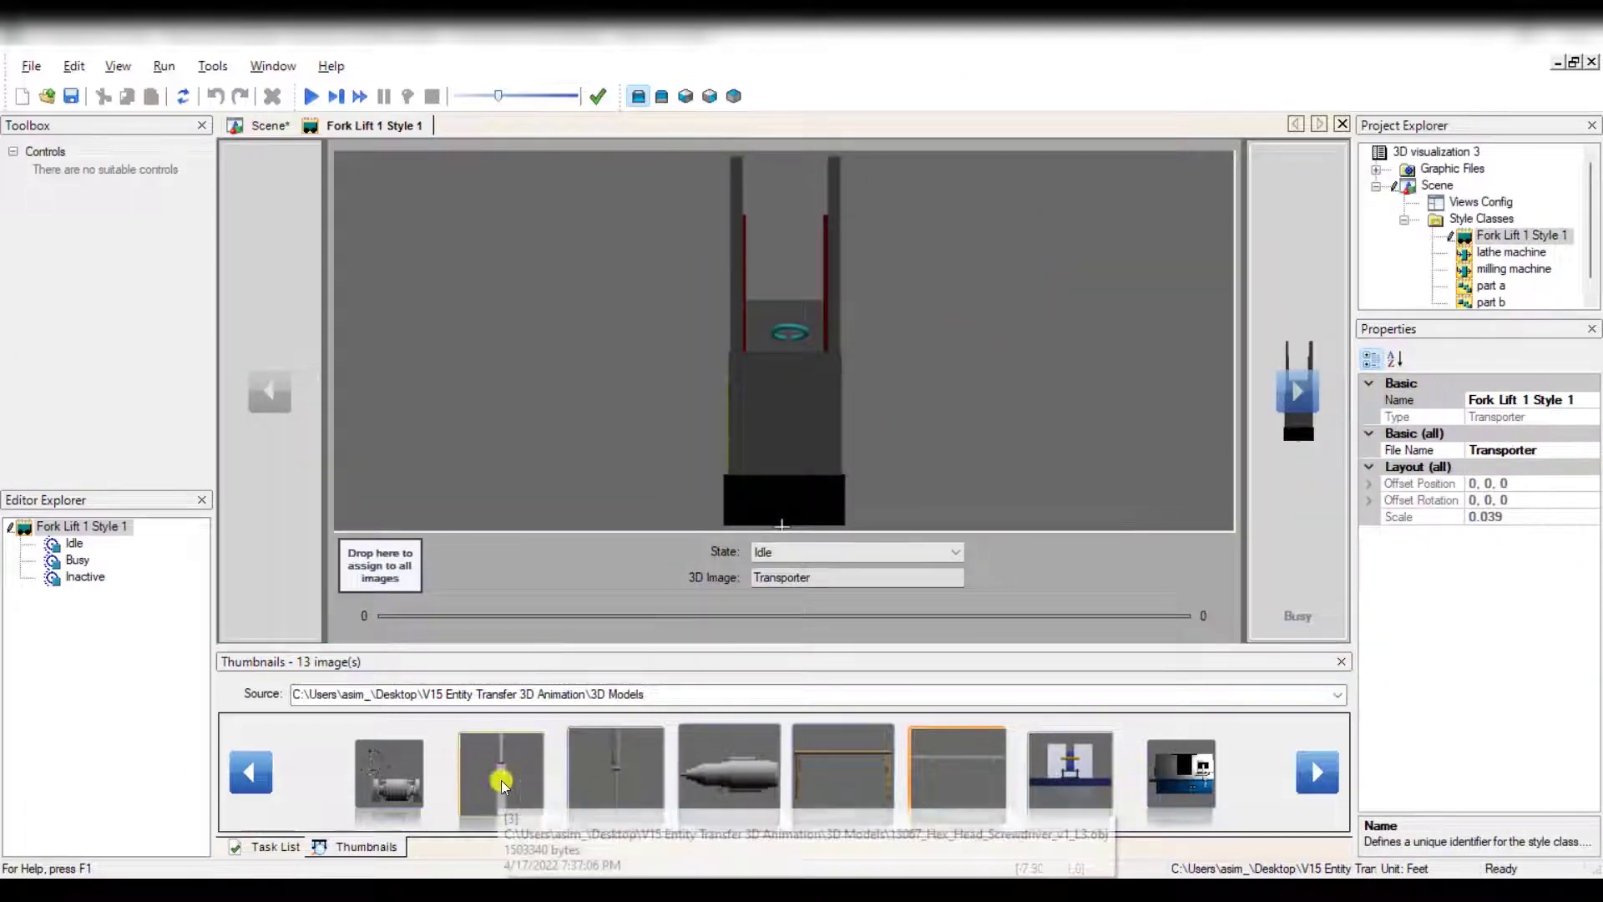
{"action": "left_click", "coordinate": [1314, 775]}
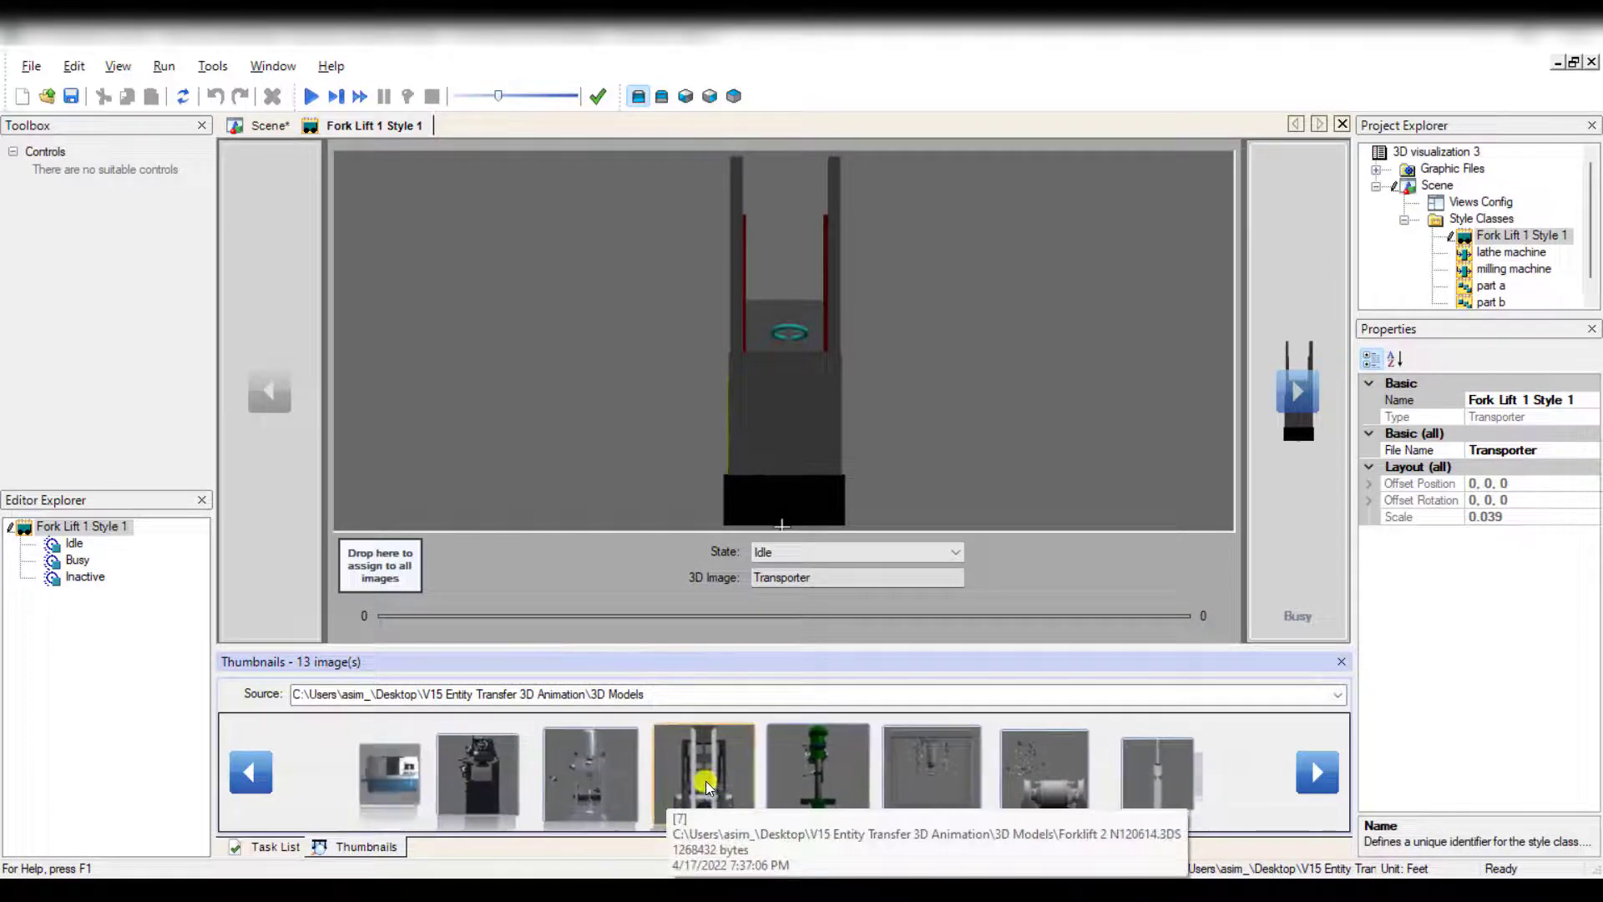
{"action": "left_click_drag", "start_coordinate": [748, 787], "coordinate": [788, 434]}
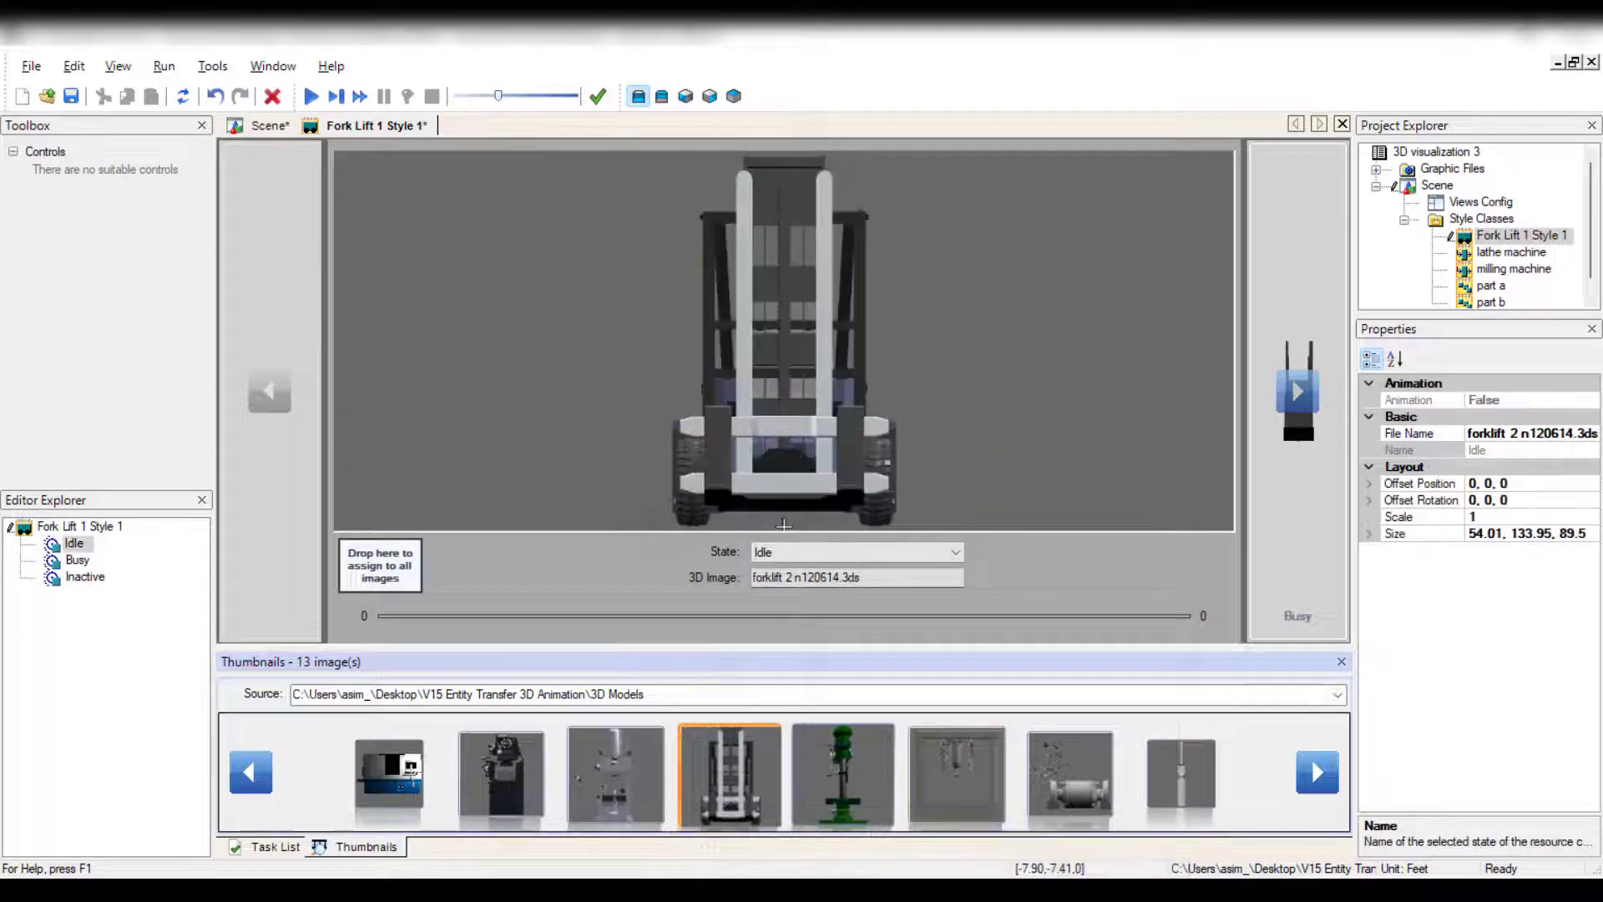
{"action": "left_click", "coordinate": [1295, 389]}
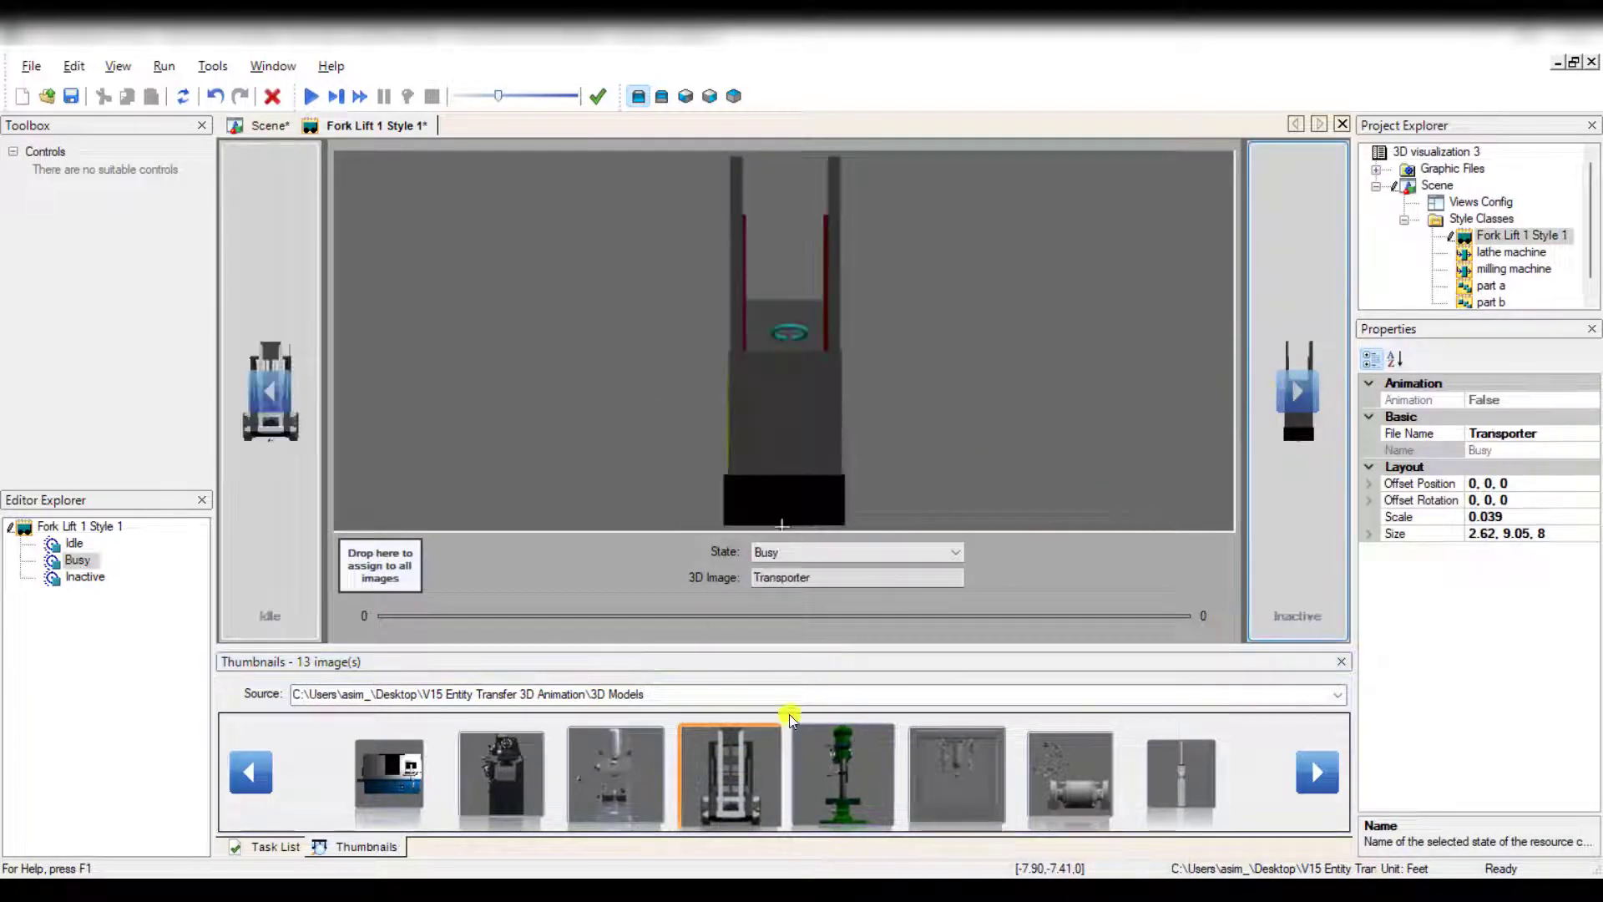
{"action": "left_click_drag", "start_coordinate": [727, 765], "coordinate": [784, 454]}
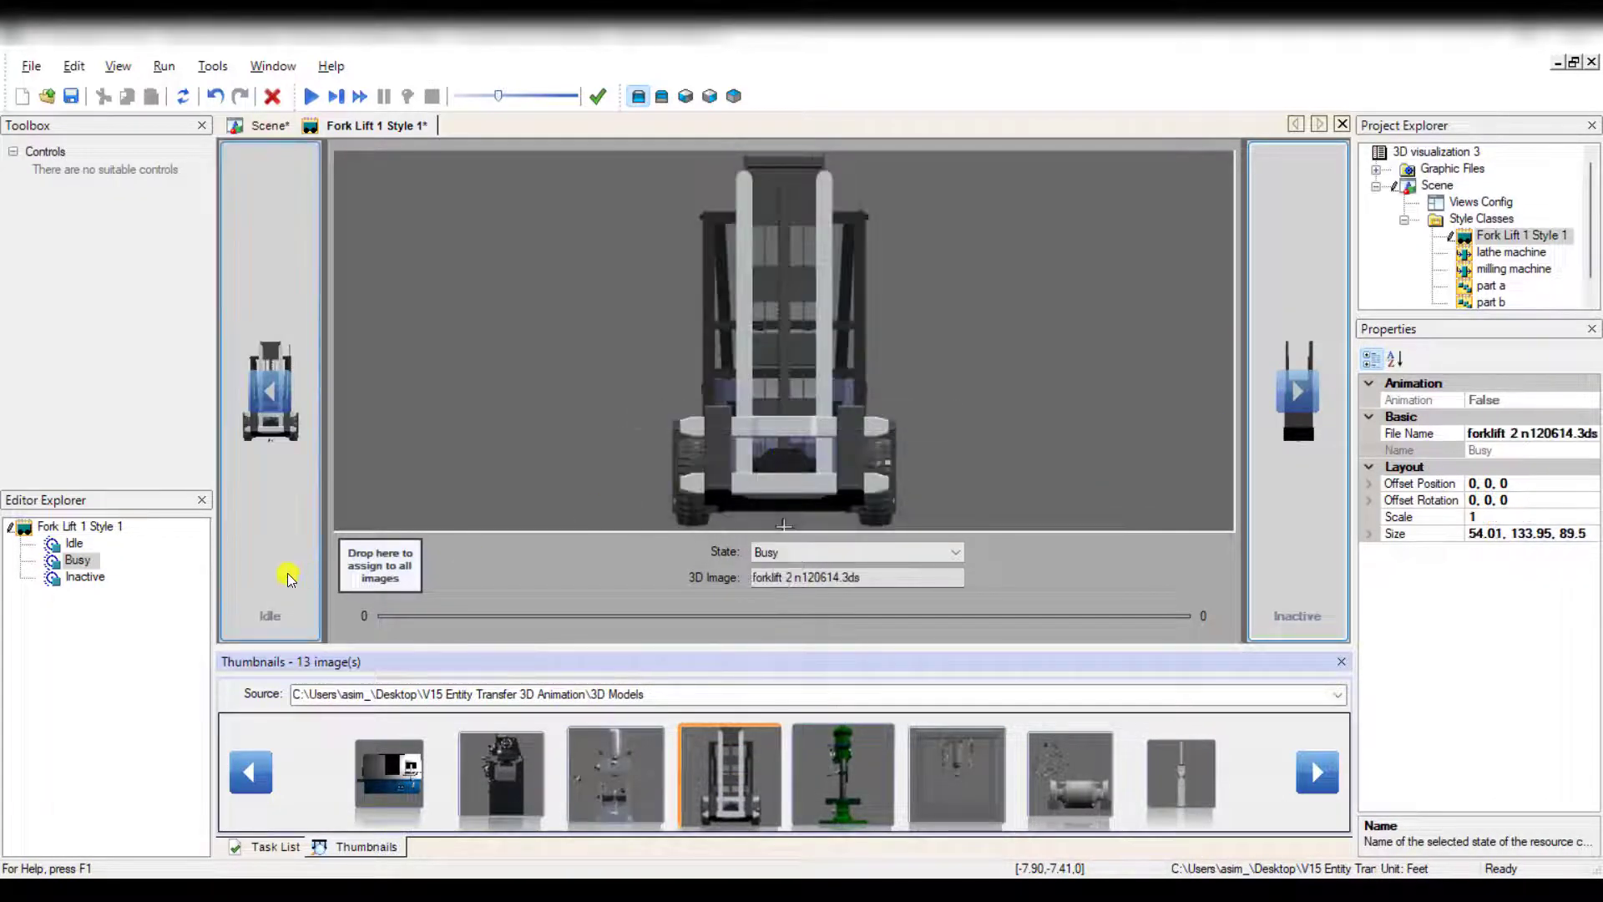
Remove the Inactive state from Fork Lift 1's style and return to the scene.
{"action": "left_click", "coordinate": [102, 585]}
{"action": "right_click", "coordinate": [102, 584]}
{"action": "left_click", "coordinate": [137, 593]}
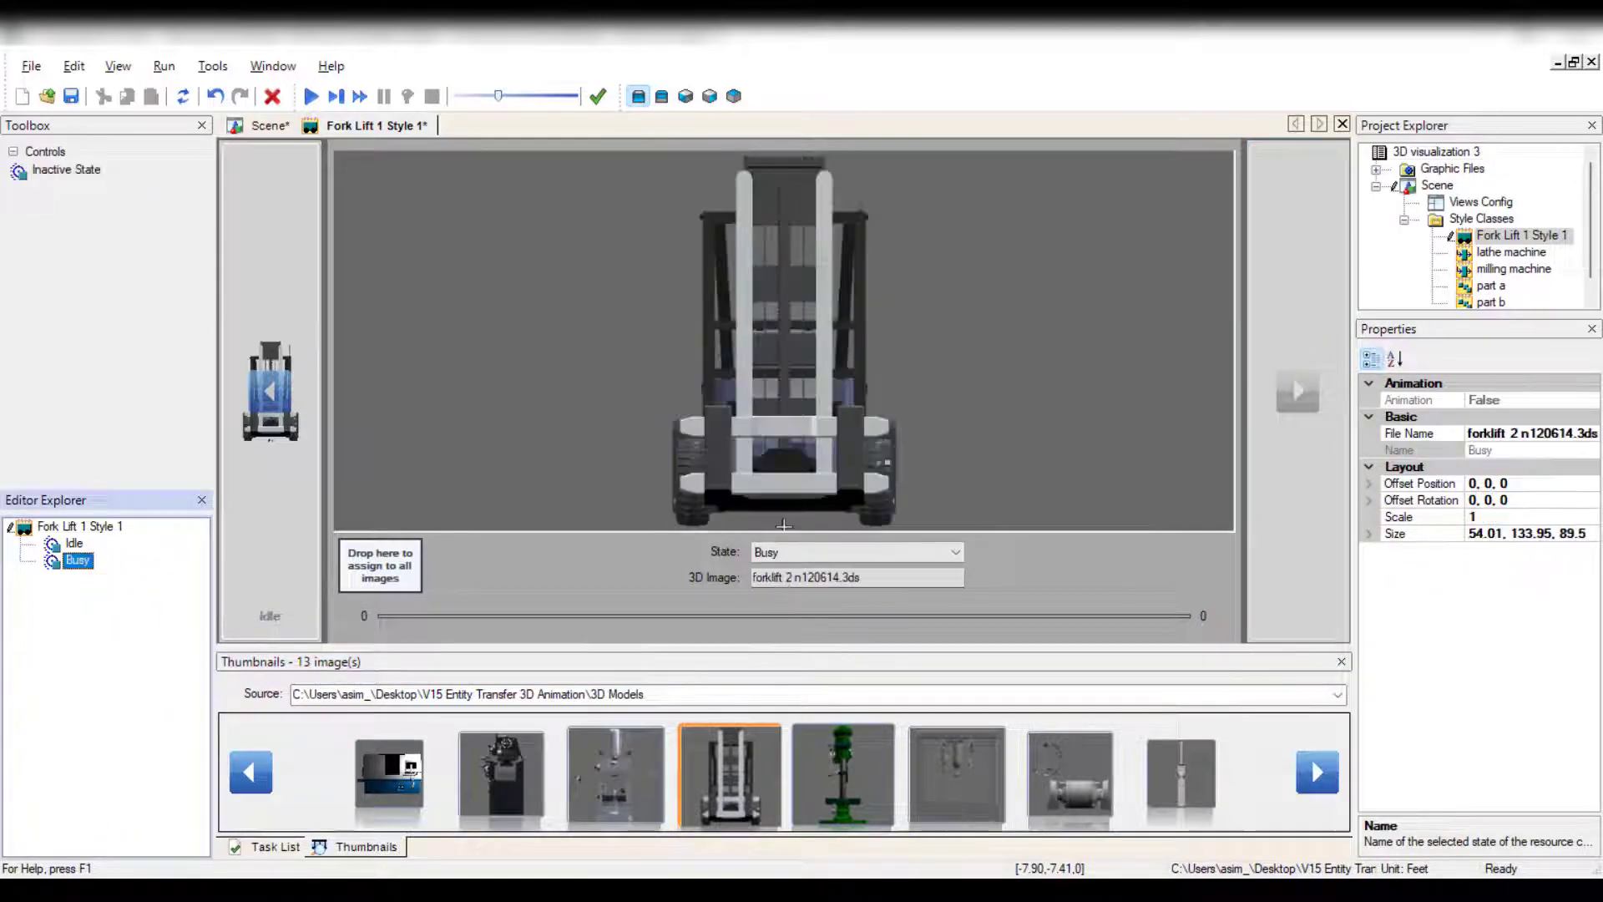
{"action": "left_click", "coordinate": [1342, 123]}
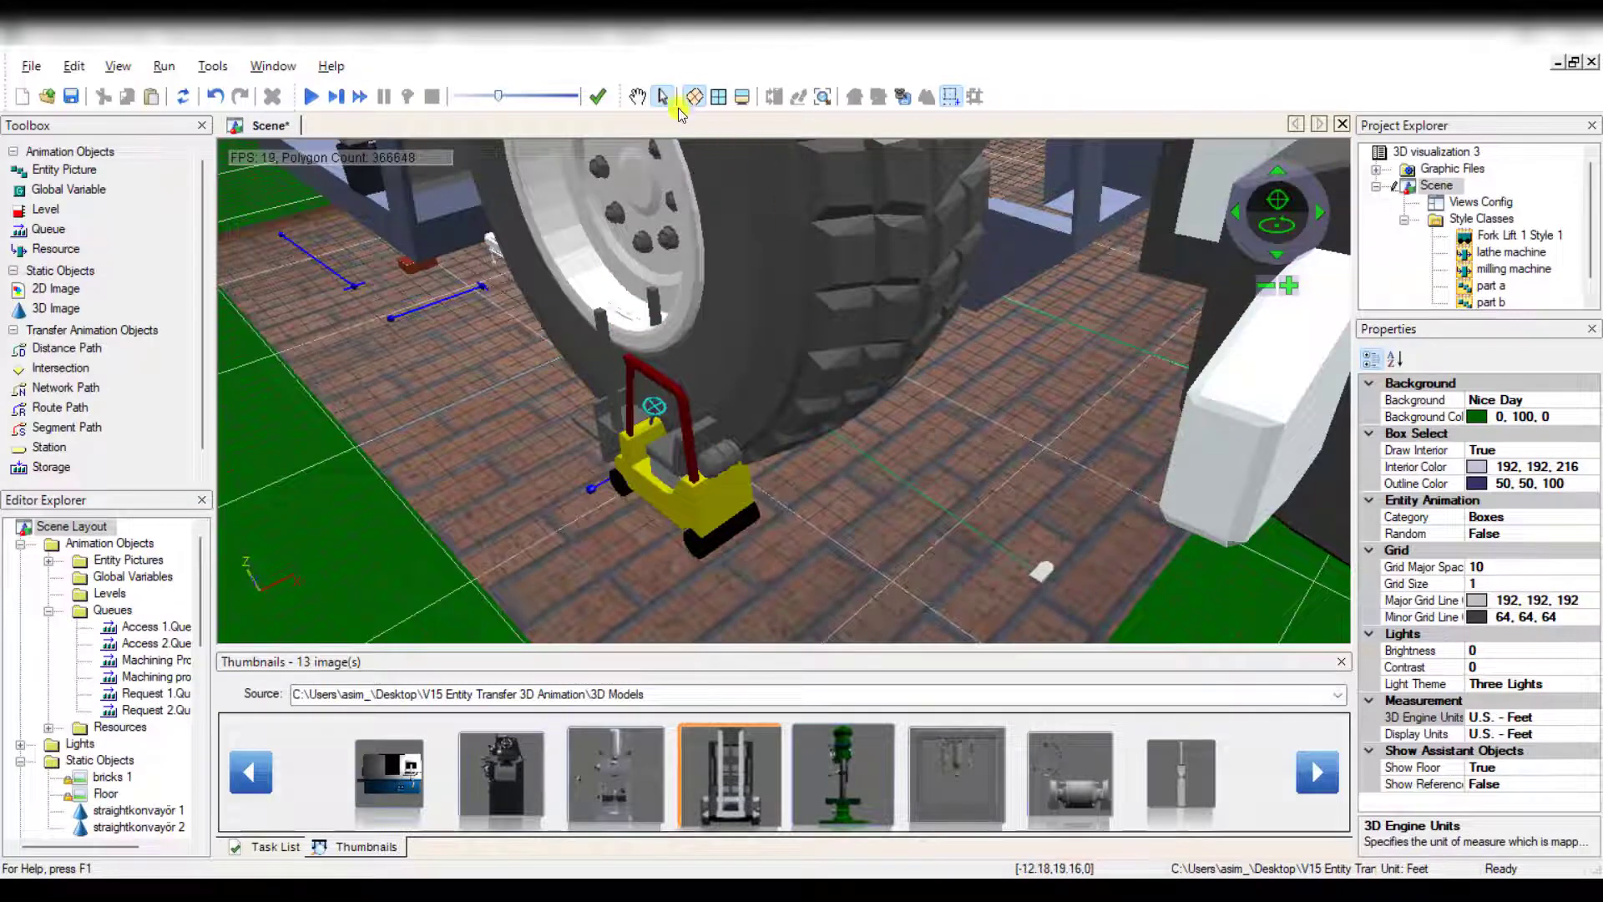
Scale Fork Lift 1 down until it fits beside the milling-side conveyor's exit.
{"action": "left_click", "coordinate": [638, 100]}
{"action": "scroll", "coordinate": [881, 451], "scroll_direction": "down", "scroll_amount": 5}
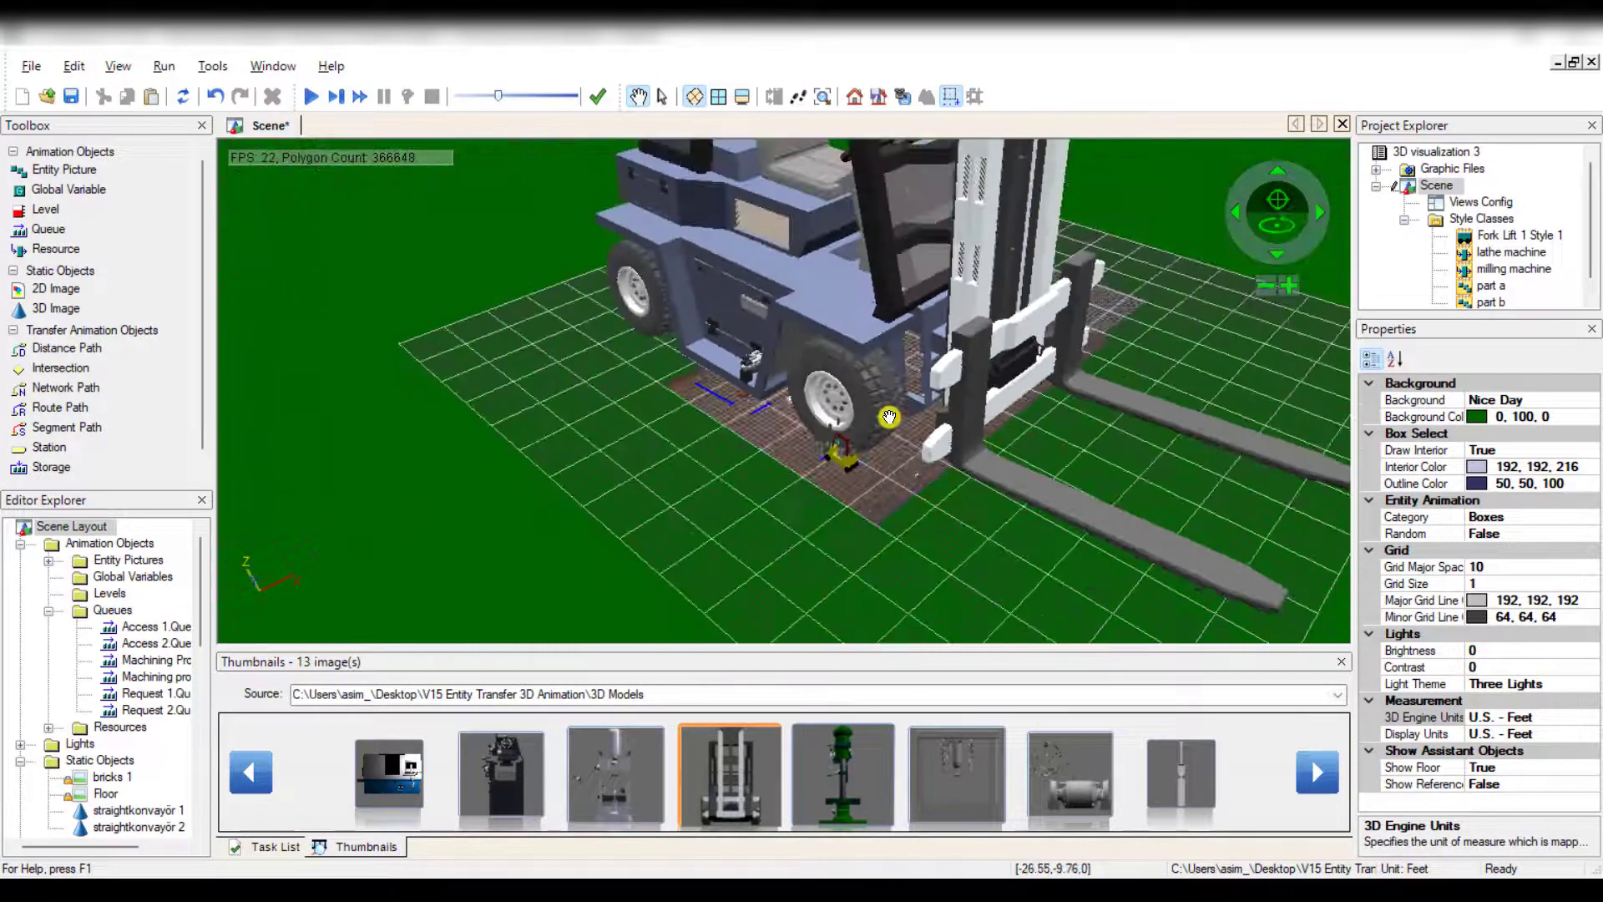
{"action": "left_click", "coordinate": [662, 96]}
{"action": "left_click", "coordinate": [733, 292]}
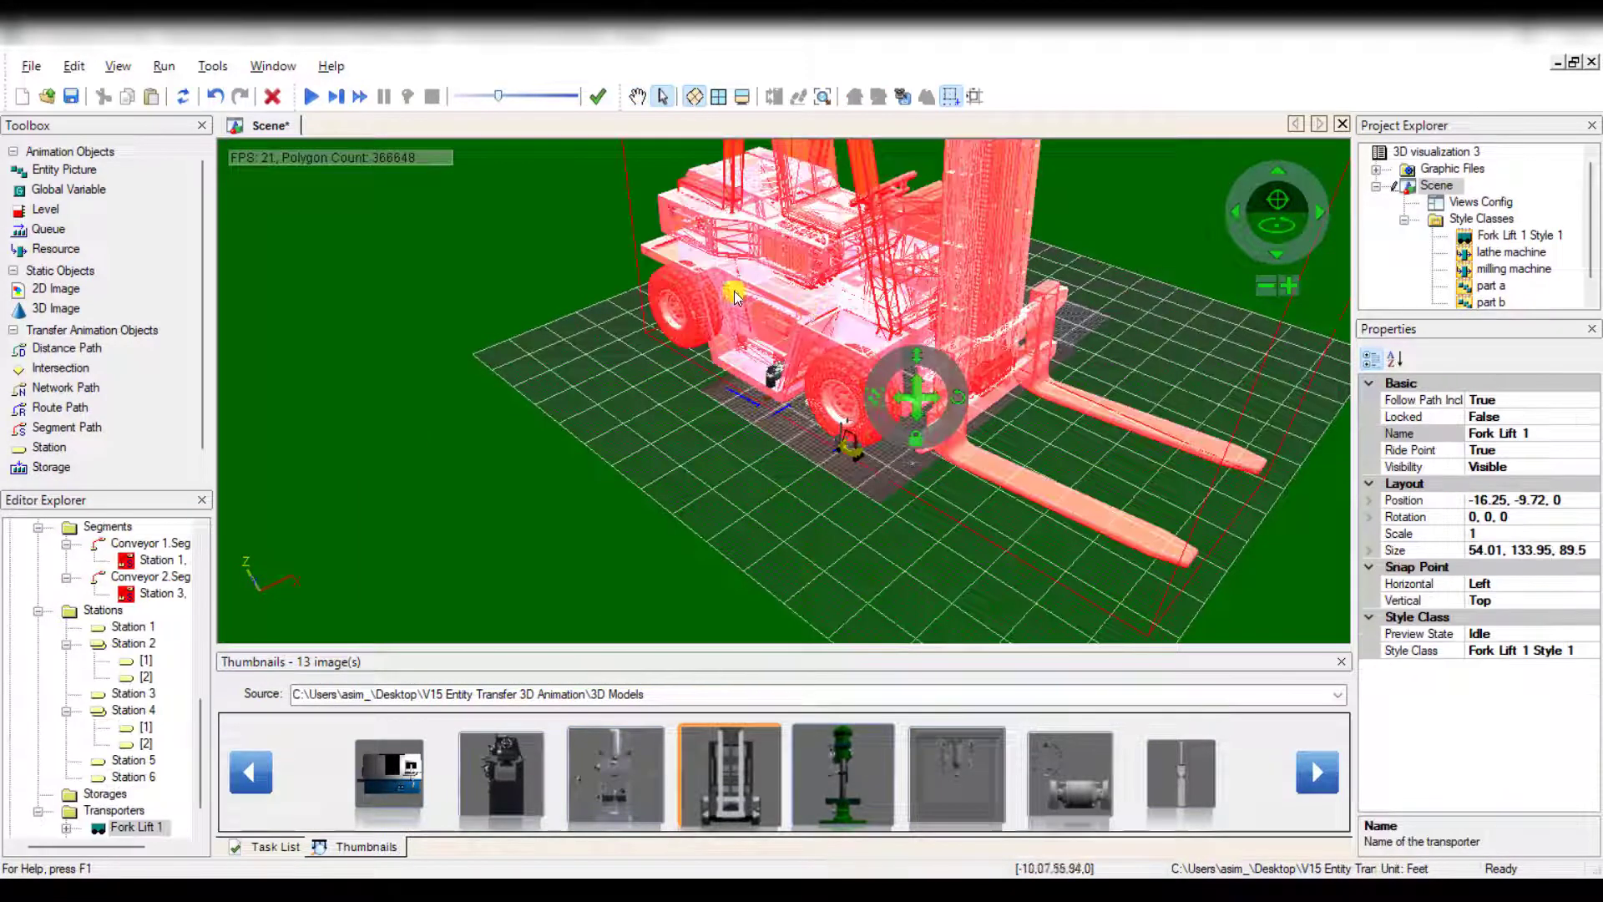
{"action": "left_click_drag", "start_coordinate": [875, 396], "coordinate": [908, 408]}
{"action": "left_click_drag", "start_coordinate": [877, 396], "coordinate": [906, 411]}
{"action": "left_click", "coordinate": [743, 217]}
{"action": "left_click", "coordinate": [638, 97]}
{"action": "scroll", "coordinate": [877, 367], "scroll_direction": "up", "scroll_amount": 5}
{"action": "left_click", "coordinate": [662, 97]}
{"action": "left_click", "coordinate": [834, 301]}
{"action": "left_click_drag", "start_coordinate": [841, 358], "coordinate": [868, 369]}
{"action": "left_click", "coordinate": [974, 373]}
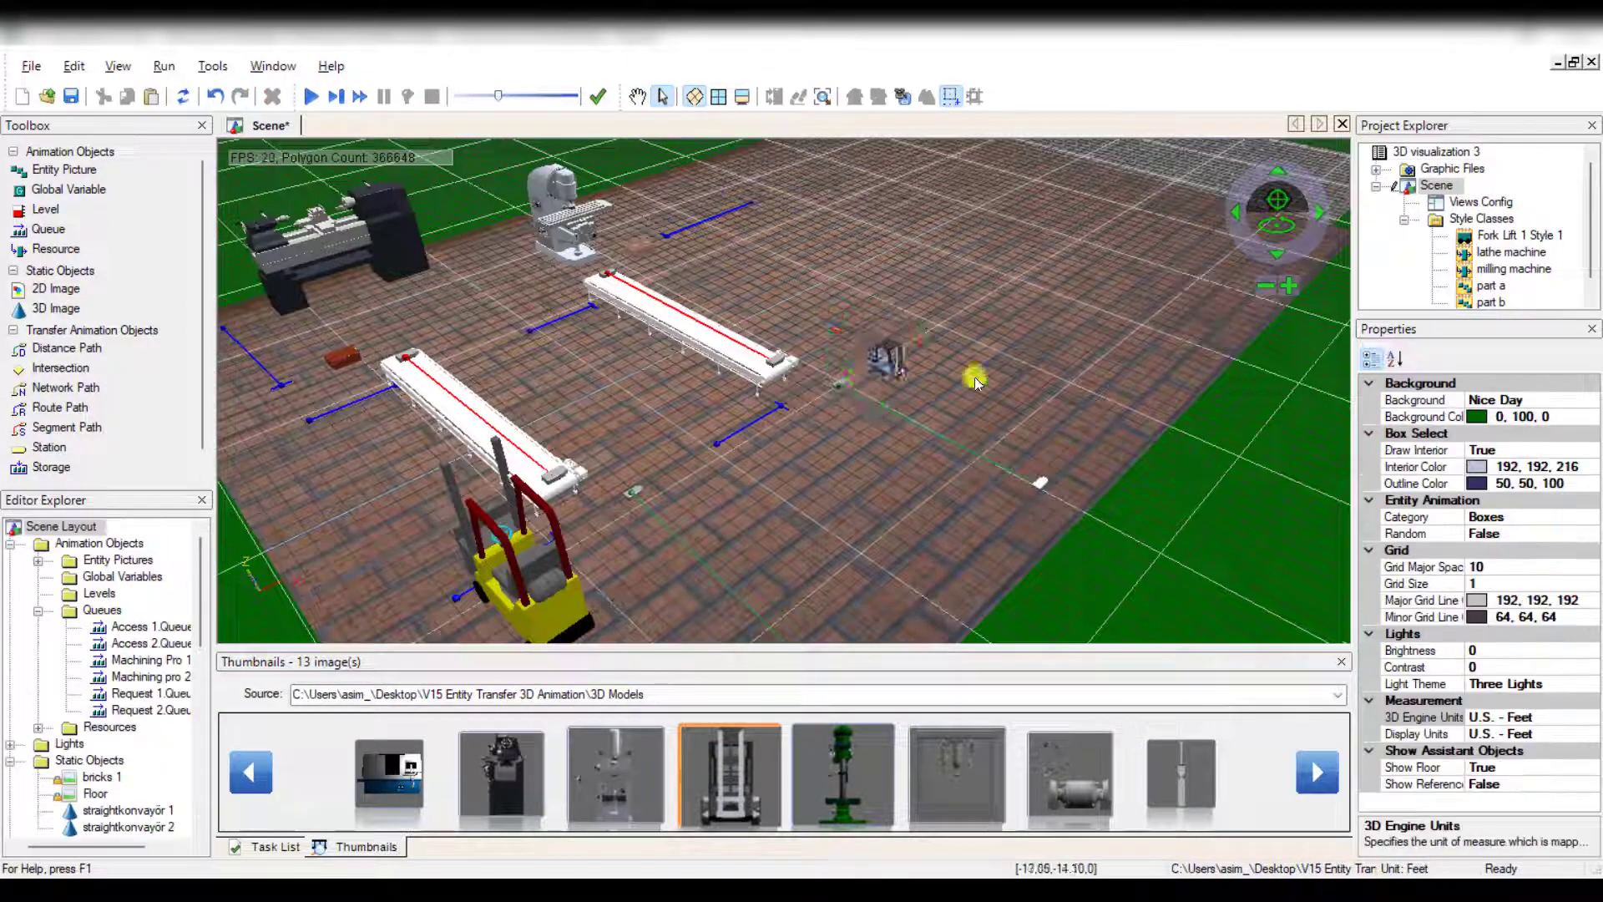
Create a style for Fork Lift 2 with the Forklift 2 N120614.3DS model as its Idle and Busy images.
{"action": "left_click", "coordinate": [638, 97]}
{"action": "scroll", "coordinate": [910, 363], "scroll_direction": "up", "scroll_amount": 3}
{"action": "scroll", "coordinate": [910, 363], "scroll_direction": "up", "scroll_amount": 2}
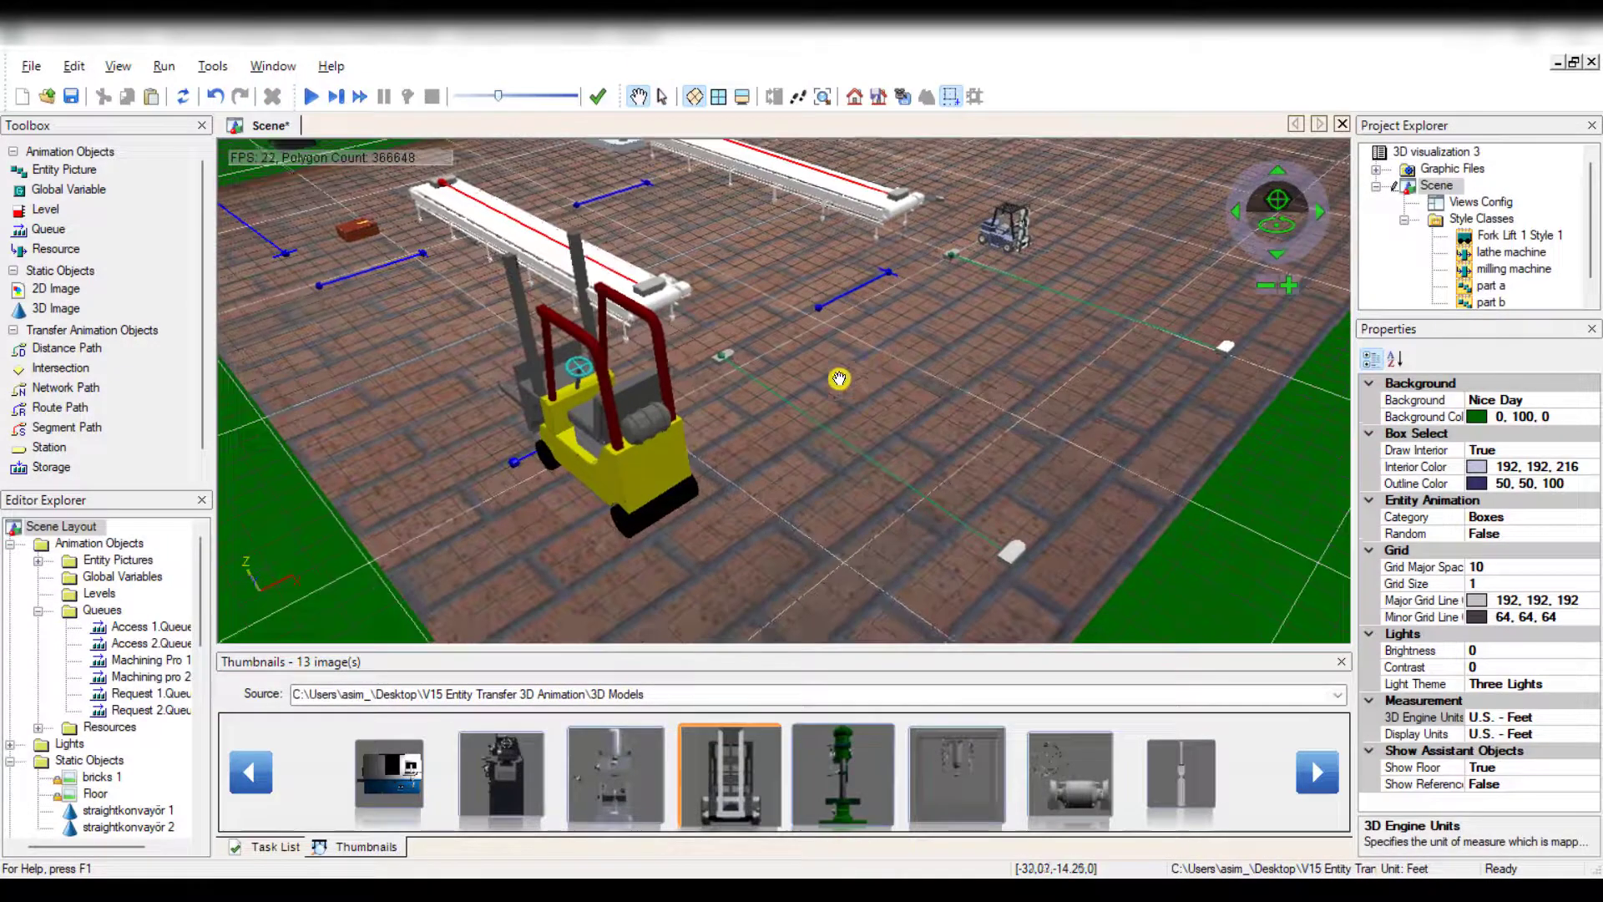
{"action": "left_click", "coordinate": [662, 96]}
{"action": "left_click", "coordinate": [666, 373]}
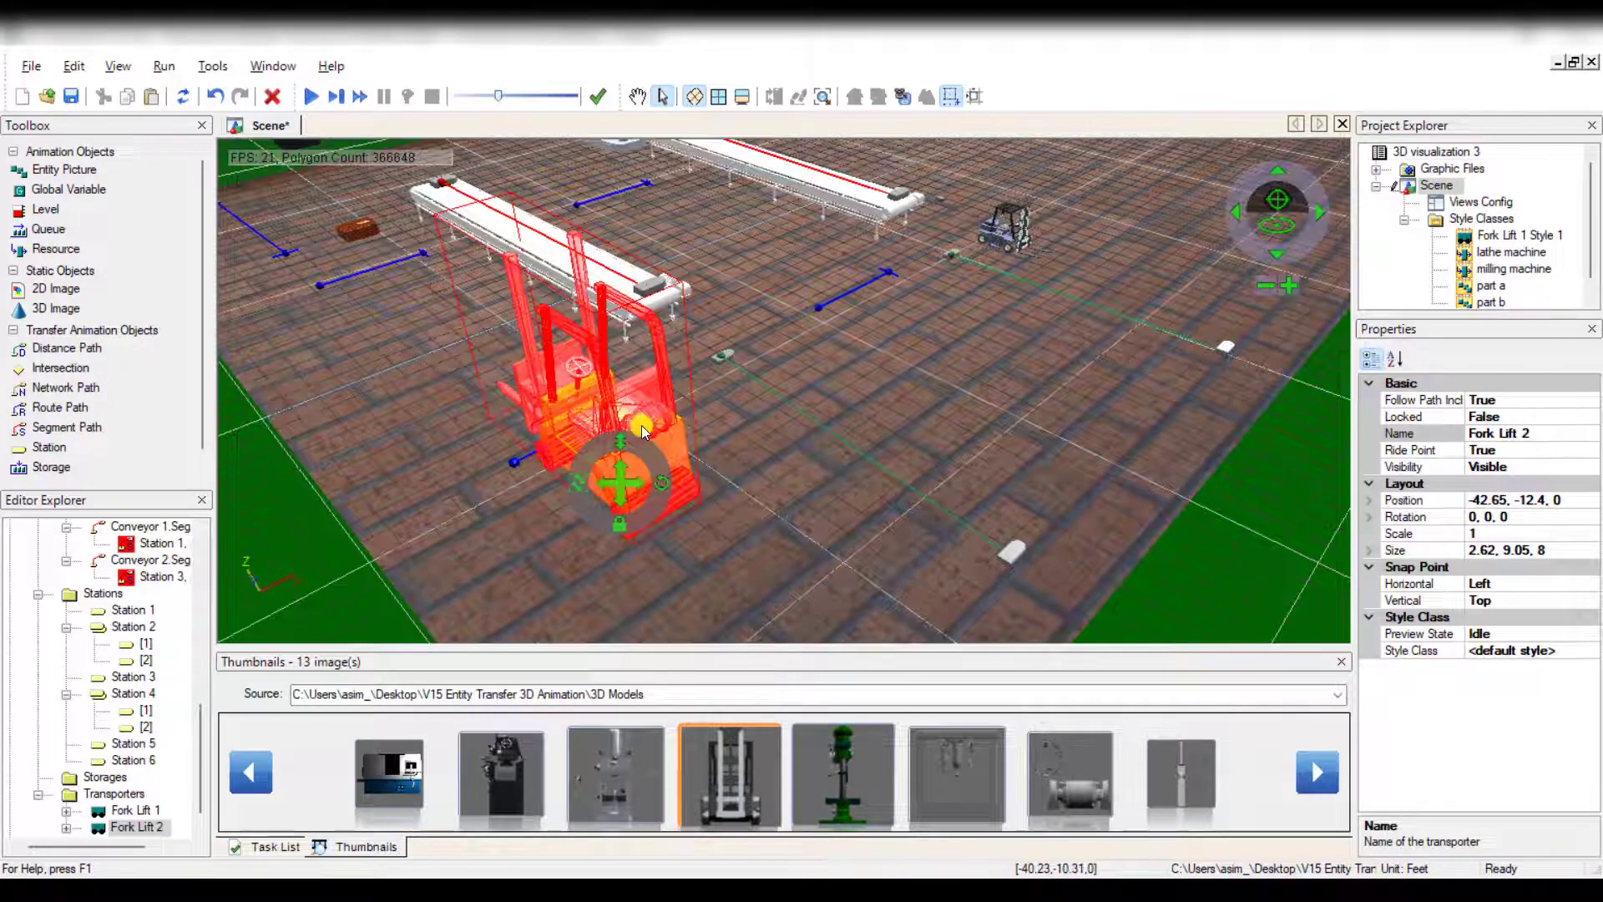
{"action": "double_click", "coordinate": [643, 431]}
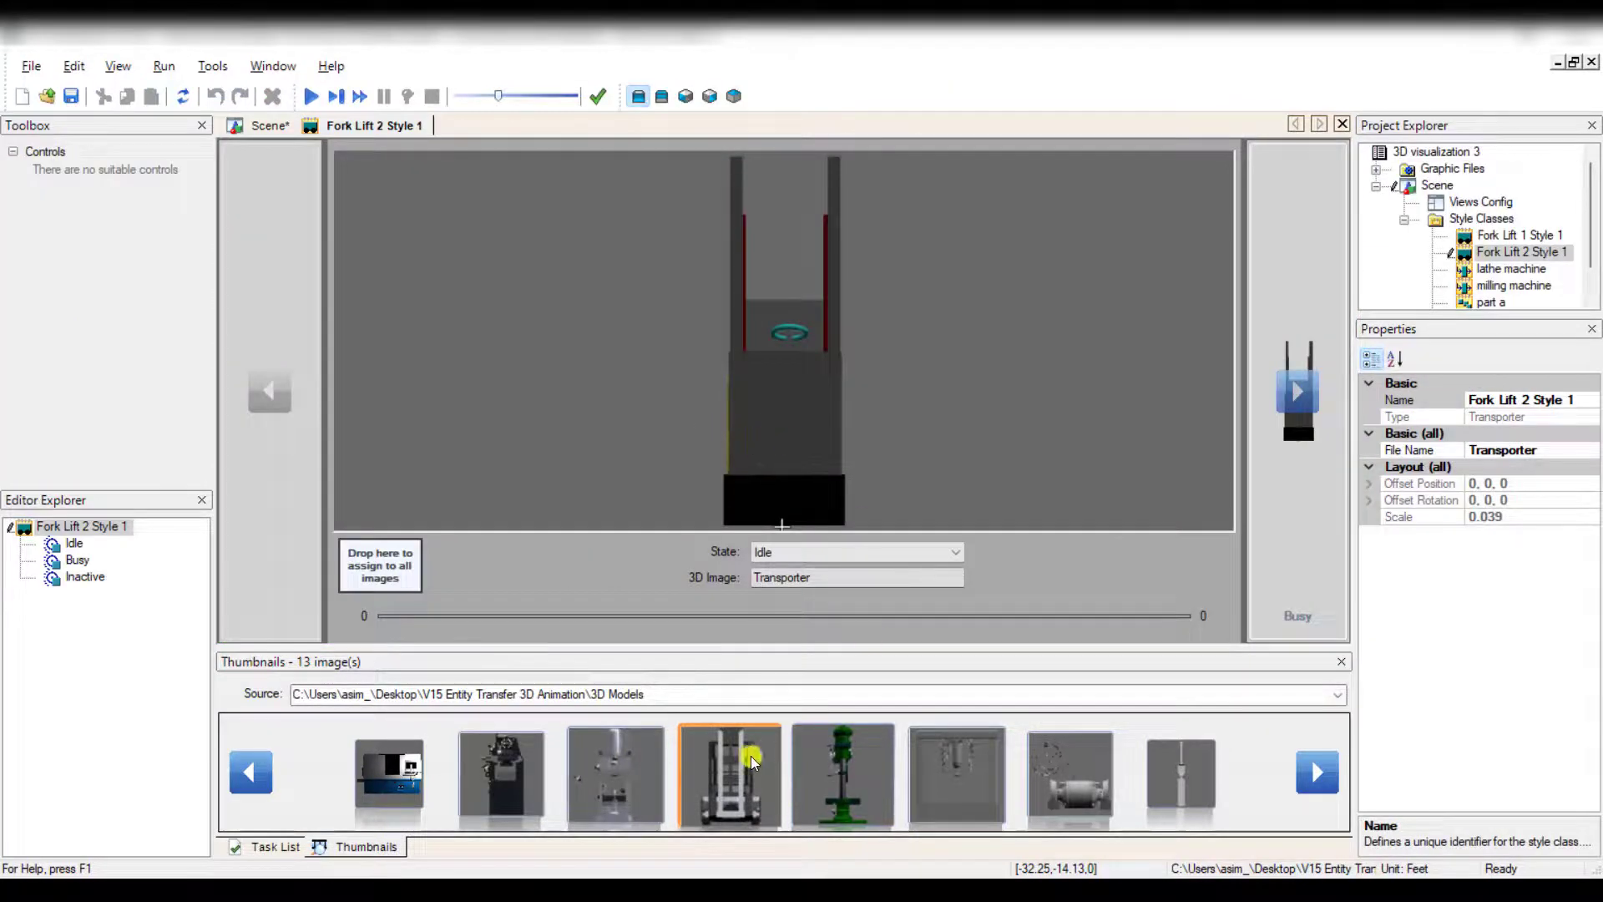
{"action": "left_click_drag", "start_coordinate": [750, 755], "coordinate": [818, 405]}
{"action": "left_click", "coordinate": [1297, 391]}
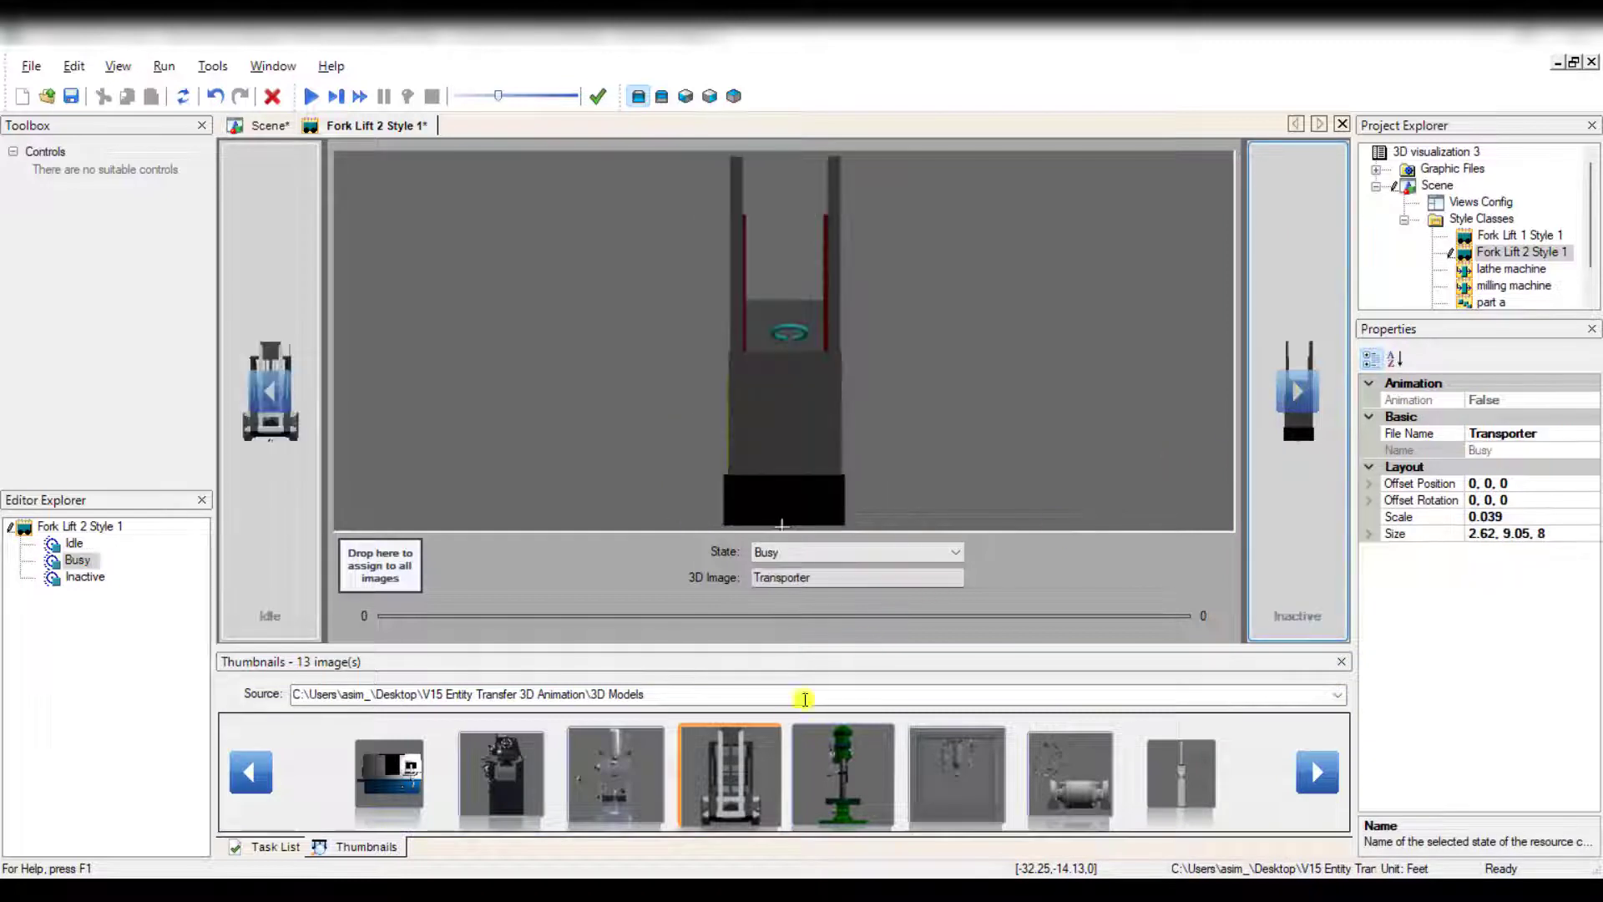
{"action": "left_click_drag", "start_coordinate": [741, 760], "coordinate": [778, 449]}
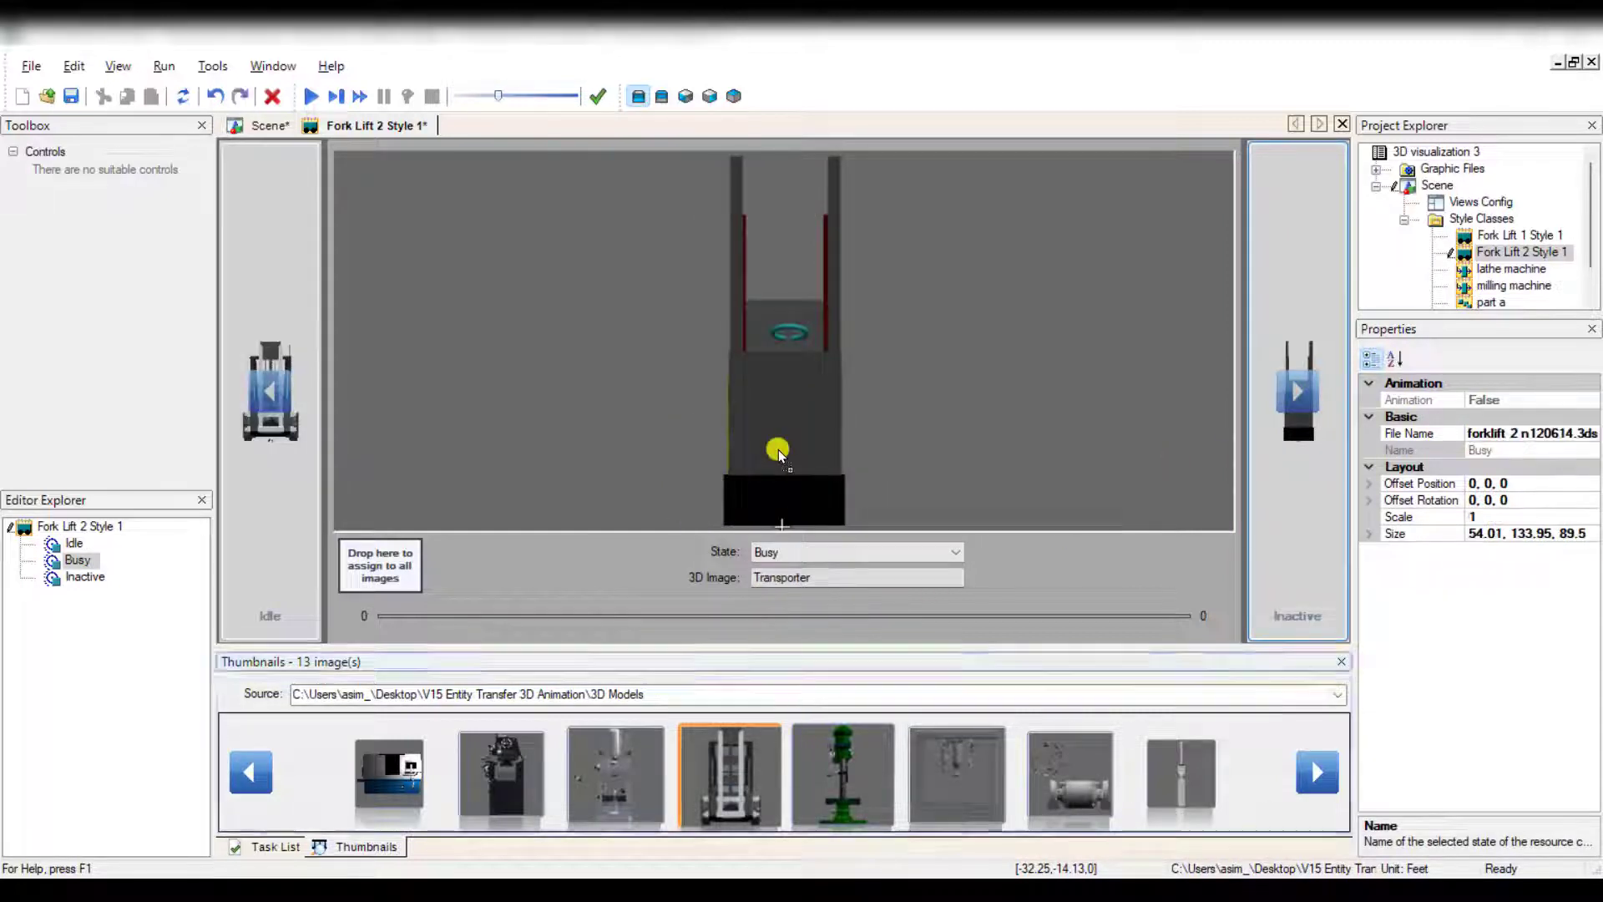
Remove the Inactive state from Fork Lift 2's style and return to the scene.
{"action": "left_click", "coordinate": [63, 576]}
{"action": "right_click", "coordinate": [64, 576]}
{"action": "left_click", "coordinate": [102, 601]}
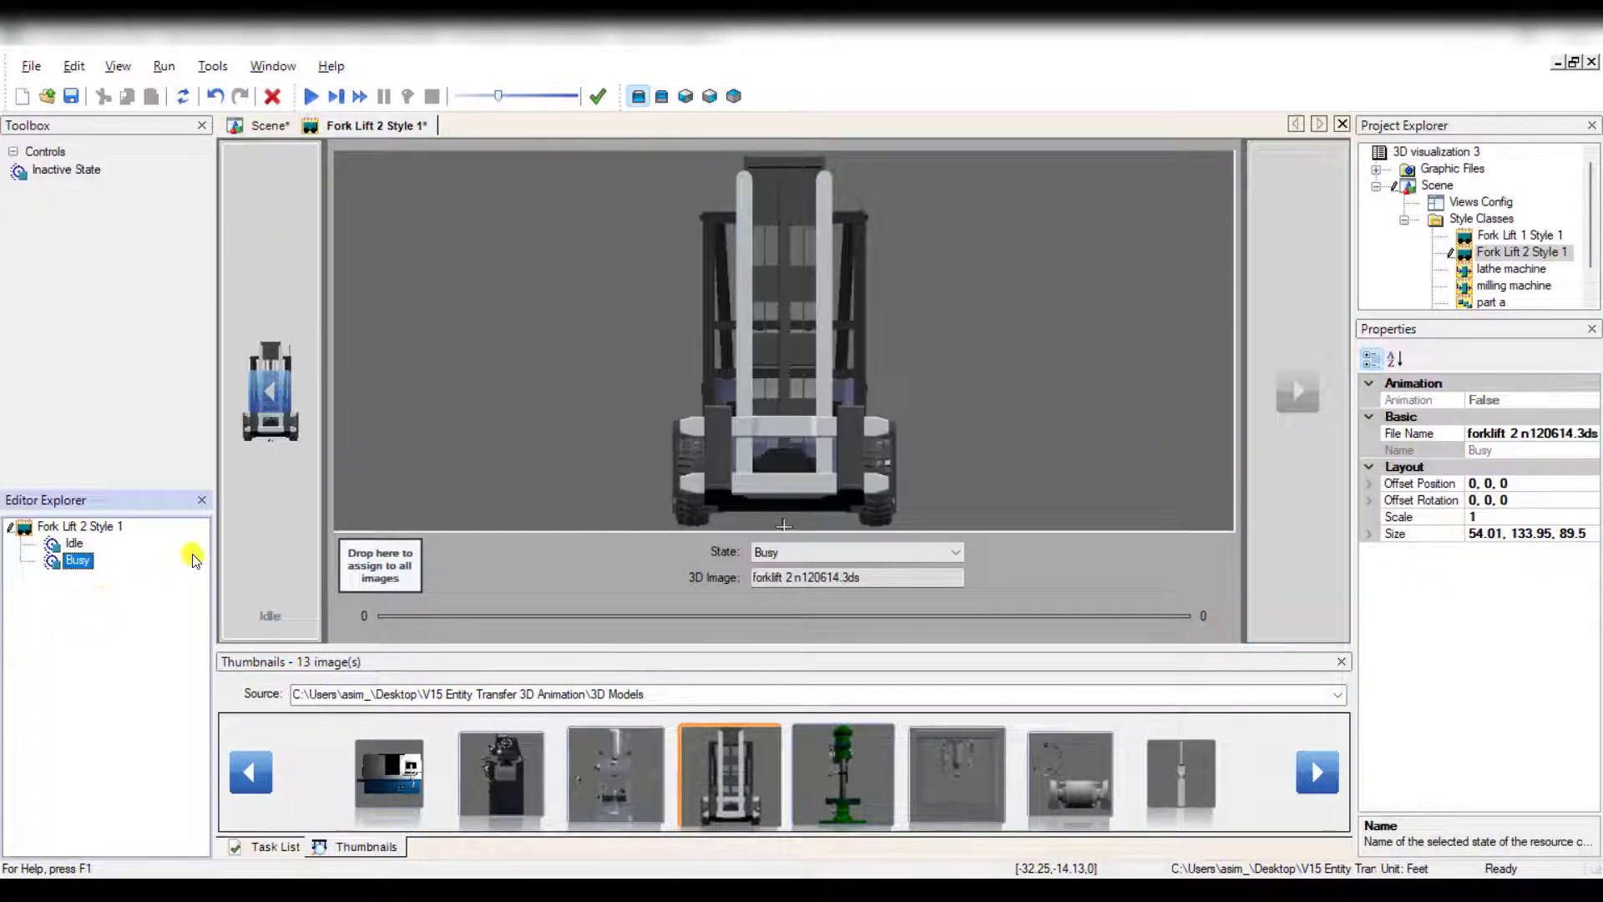
{"action": "left_click", "coordinate": [1342, 126]}
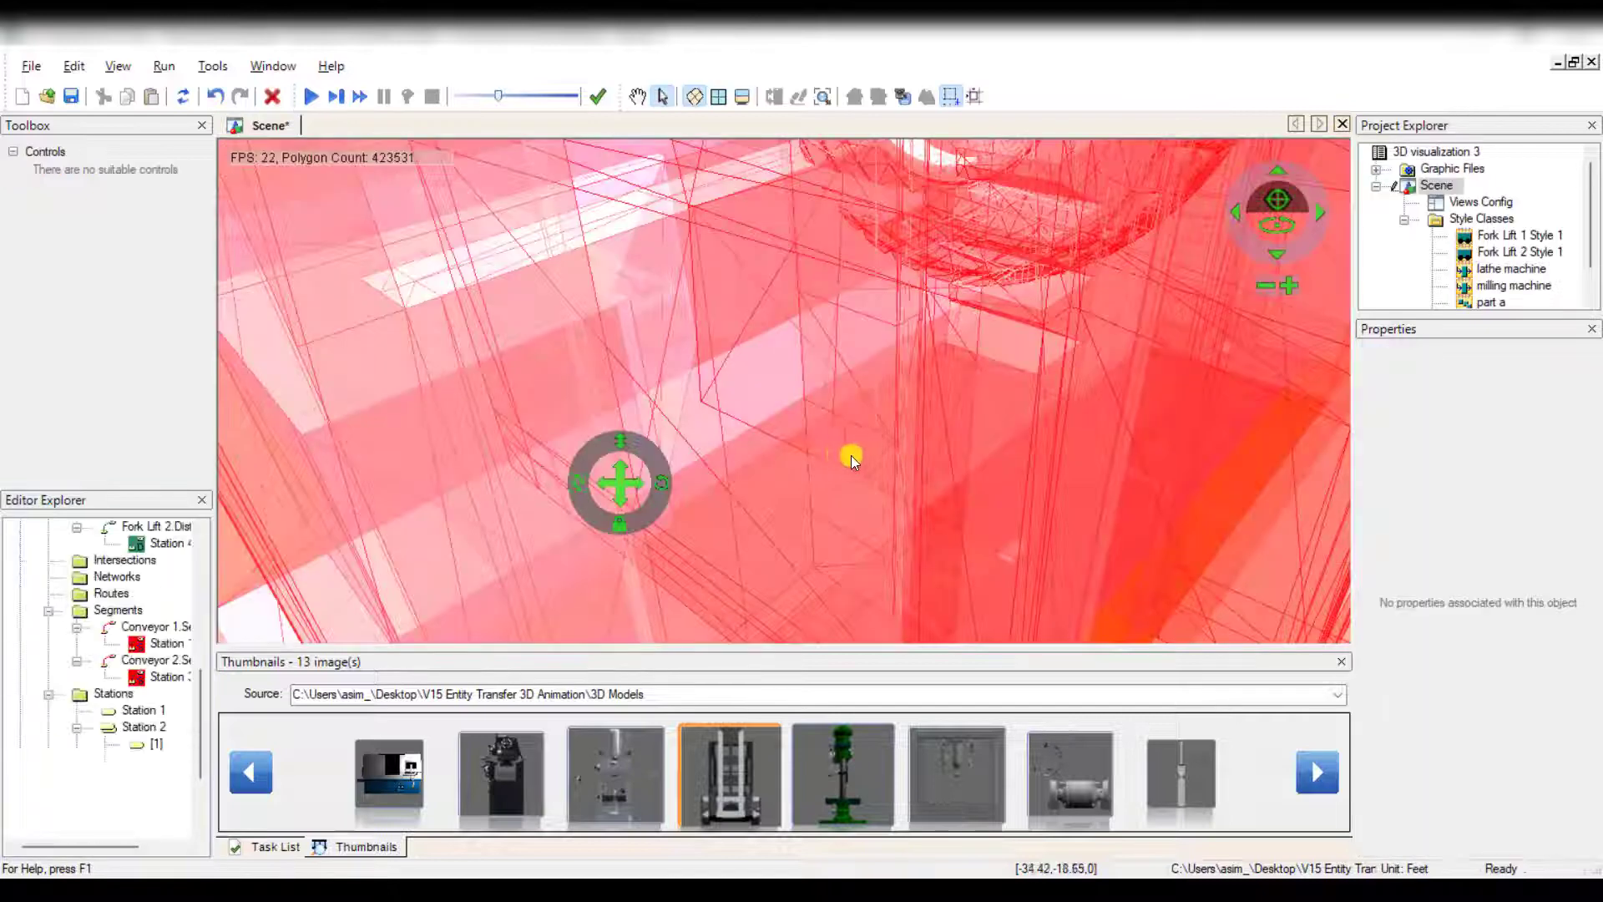
Scale Fork Lift 2 down to about 0.031 so it fits beside the Request 2 queue.
{"action": "left_click", "coordinate": [634, 99]}
{"action": "scroll", "coordinate": [661, 374], "scroll_direction": "down", "scroll_amount": 5}
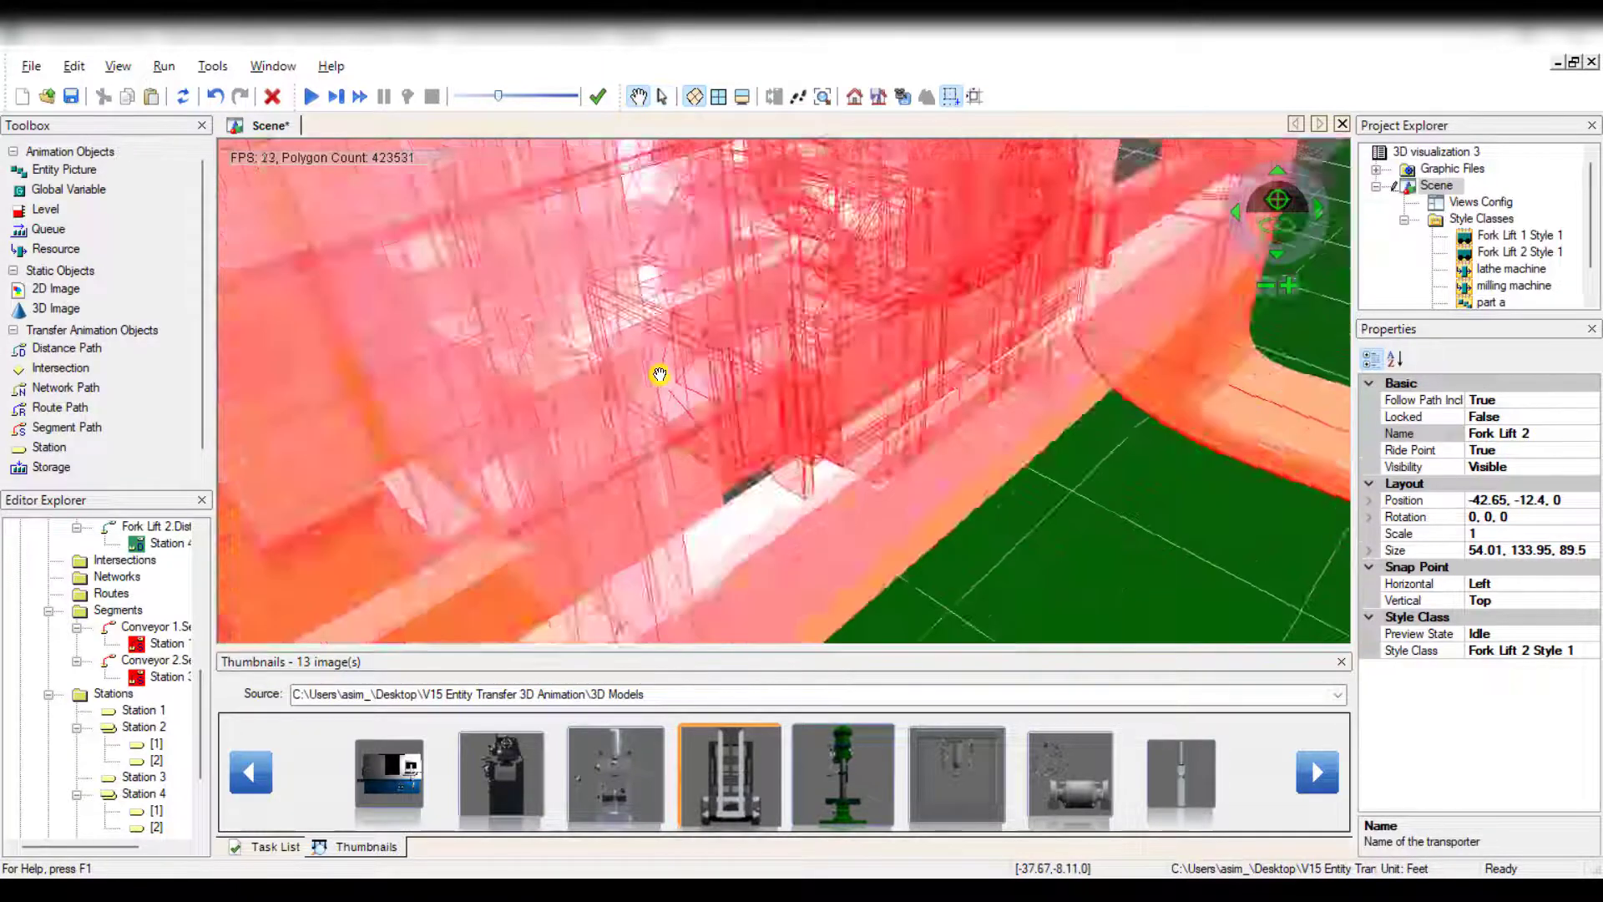
{"action": "left_click", "coordinate": [663, 98]}
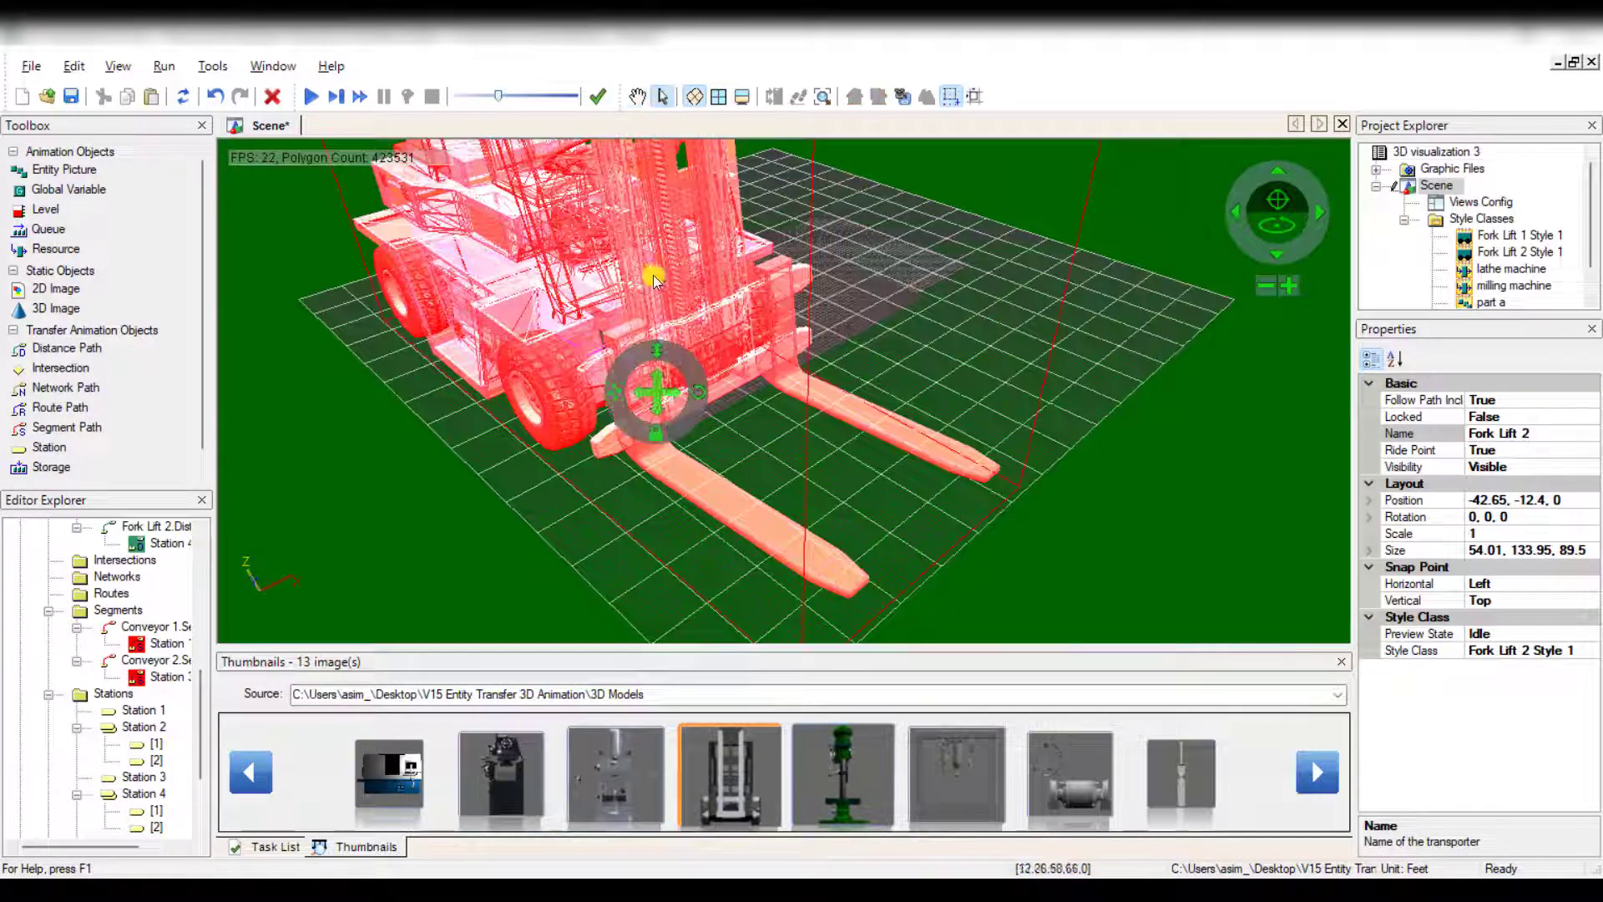
{"action": "left_click_drag", "start_coordinate": [620, 393], "coordinate": [628, 408]}
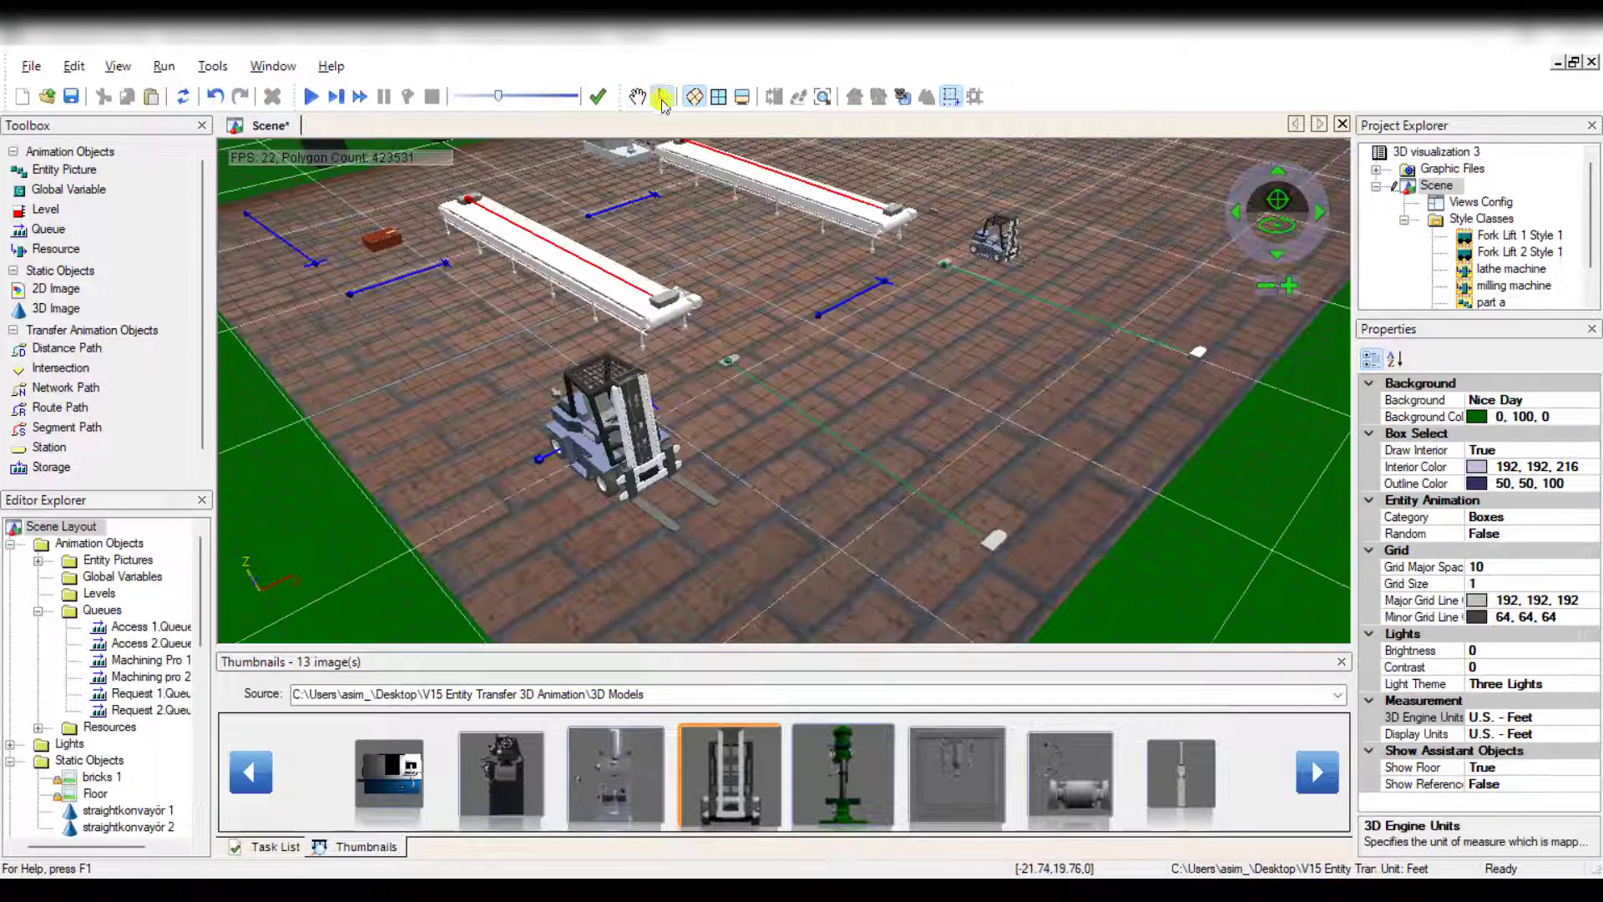
{"action": "left_click", "coordinate": [641, 483]}
Move Fork Lift 2's ride point onto the tips of its forks.
{"action": "left_click", "coordinate": [612, 400]}
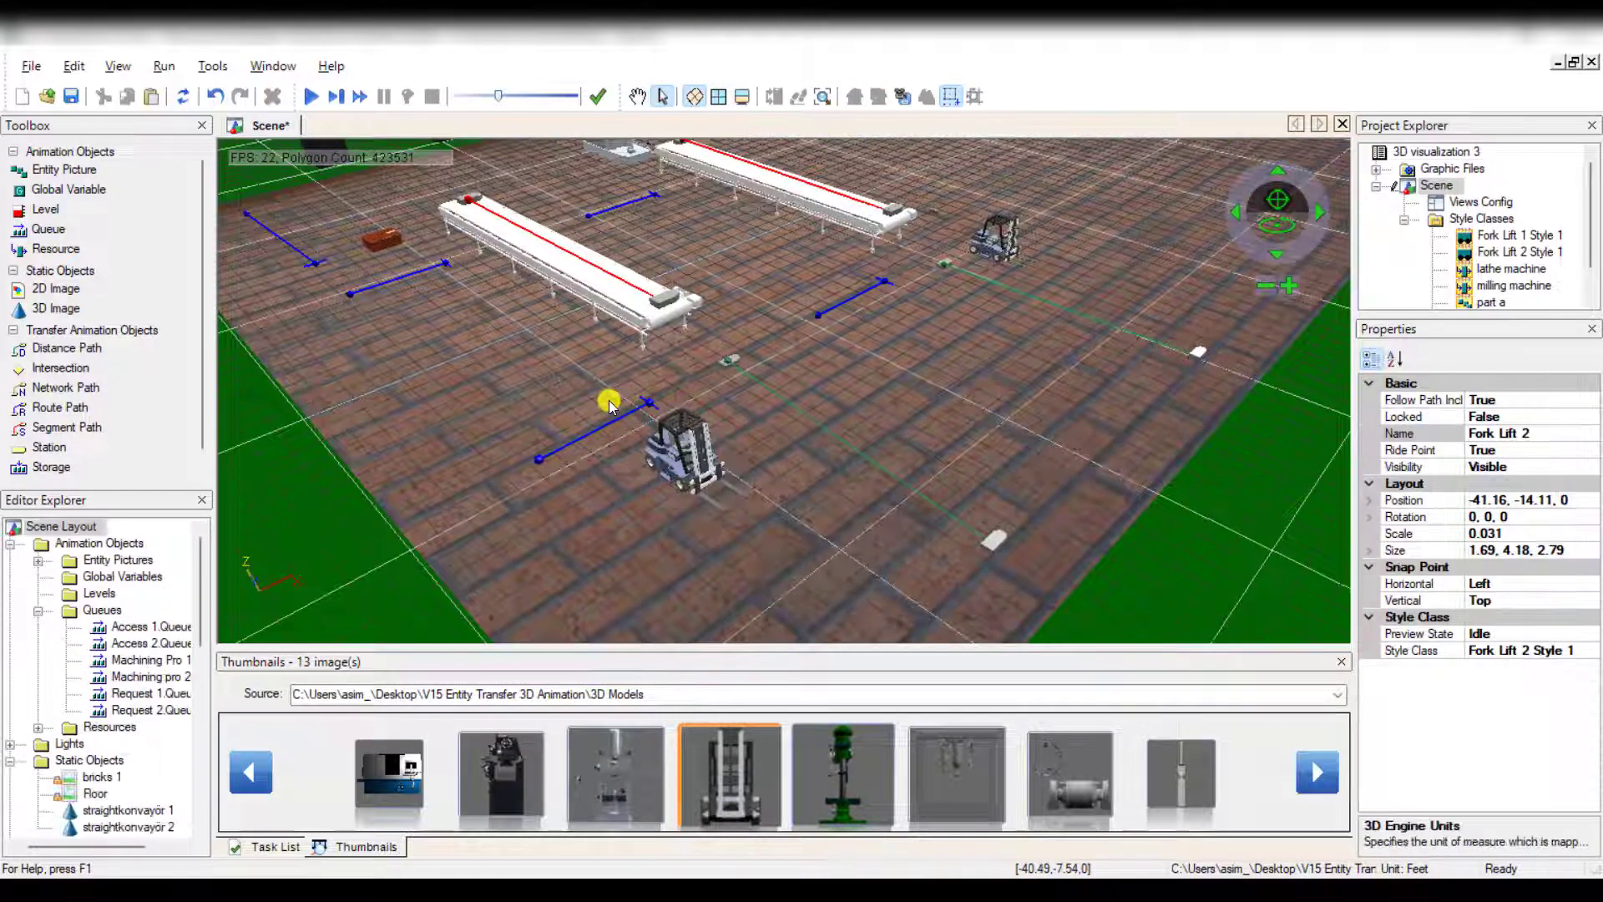
{"action": "left_click_drag", "start_coordinate": [612, 404], "coordinate": [723, 495]}
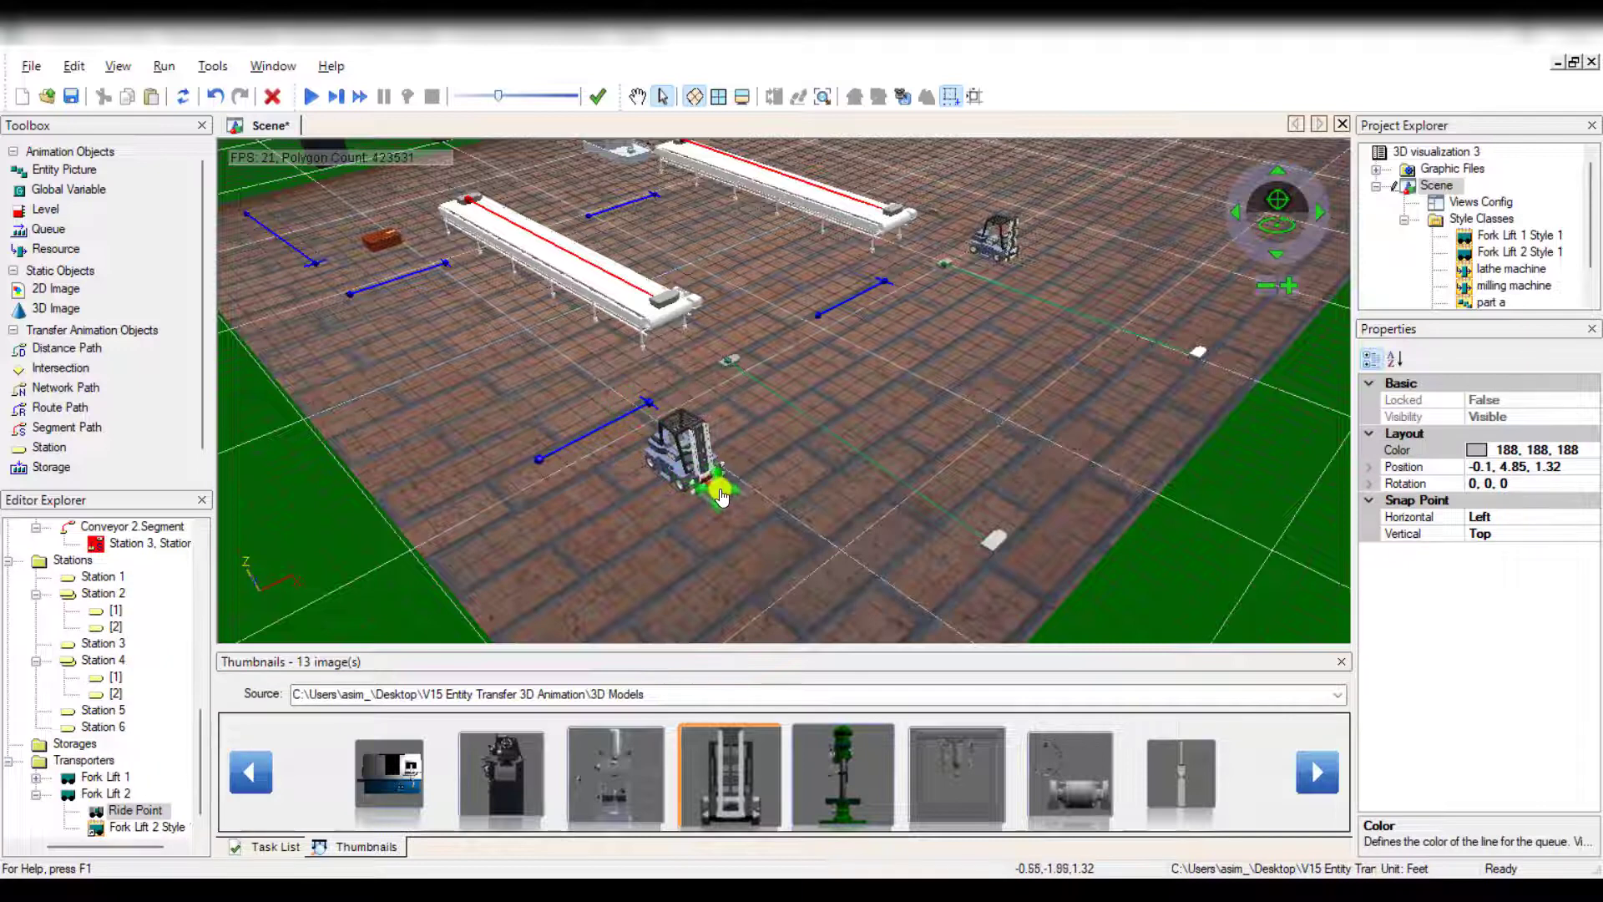
{"action": "left_click", "coordinate": [795, 455]}
Move Fork Lift 1's ride point from behind the milling-side conveyor onto the truck's forks.
{"action": "left_click", "coordinate": [978, 238]}
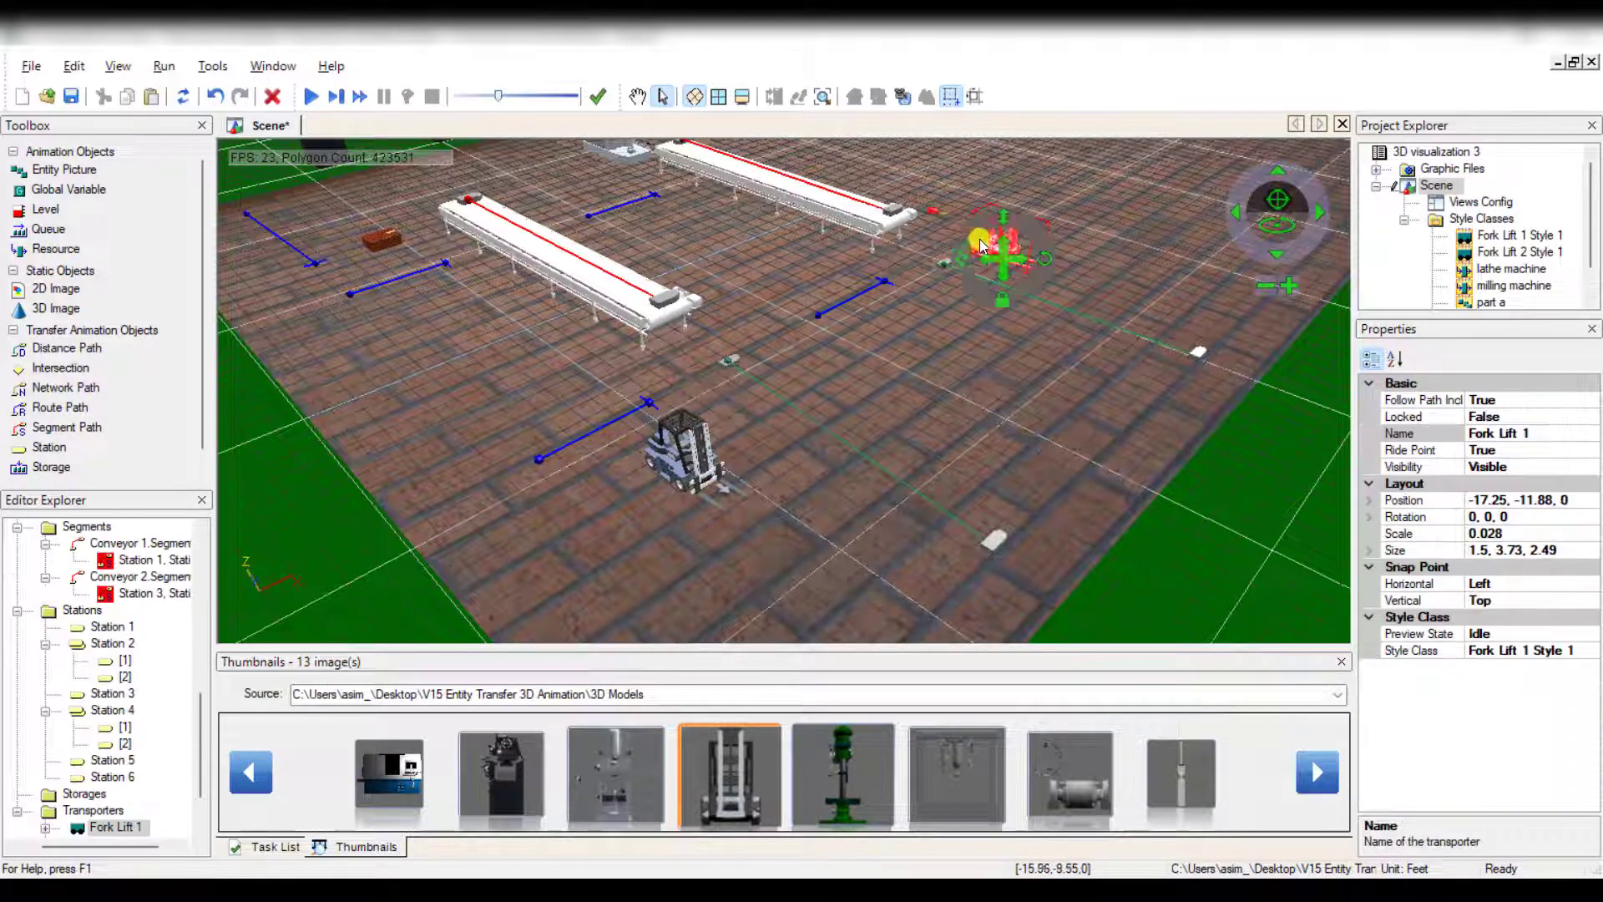
{"action": "left_click", "coordinate": [940, 219]}
{"action": "left_click", "coordinate": [935, 216]}
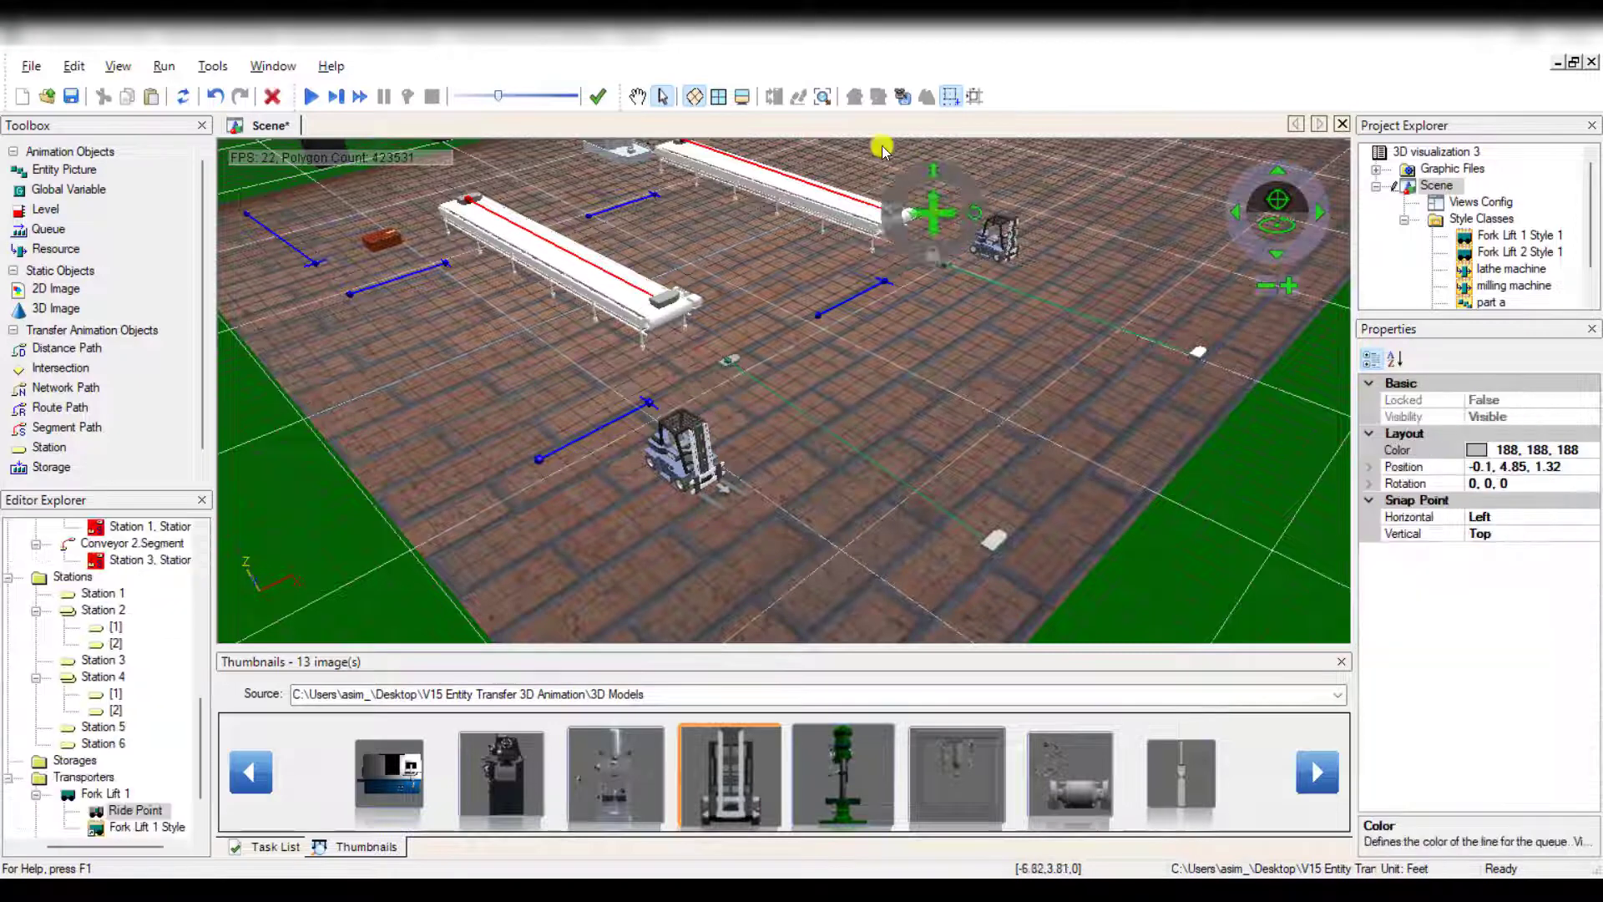
{"action": "left_click", "coordinate": [638, 96]}
{"action": "scroll", "coordinate": [1009, 221], "scroll_direction": "up", "scroll_amount": 5}
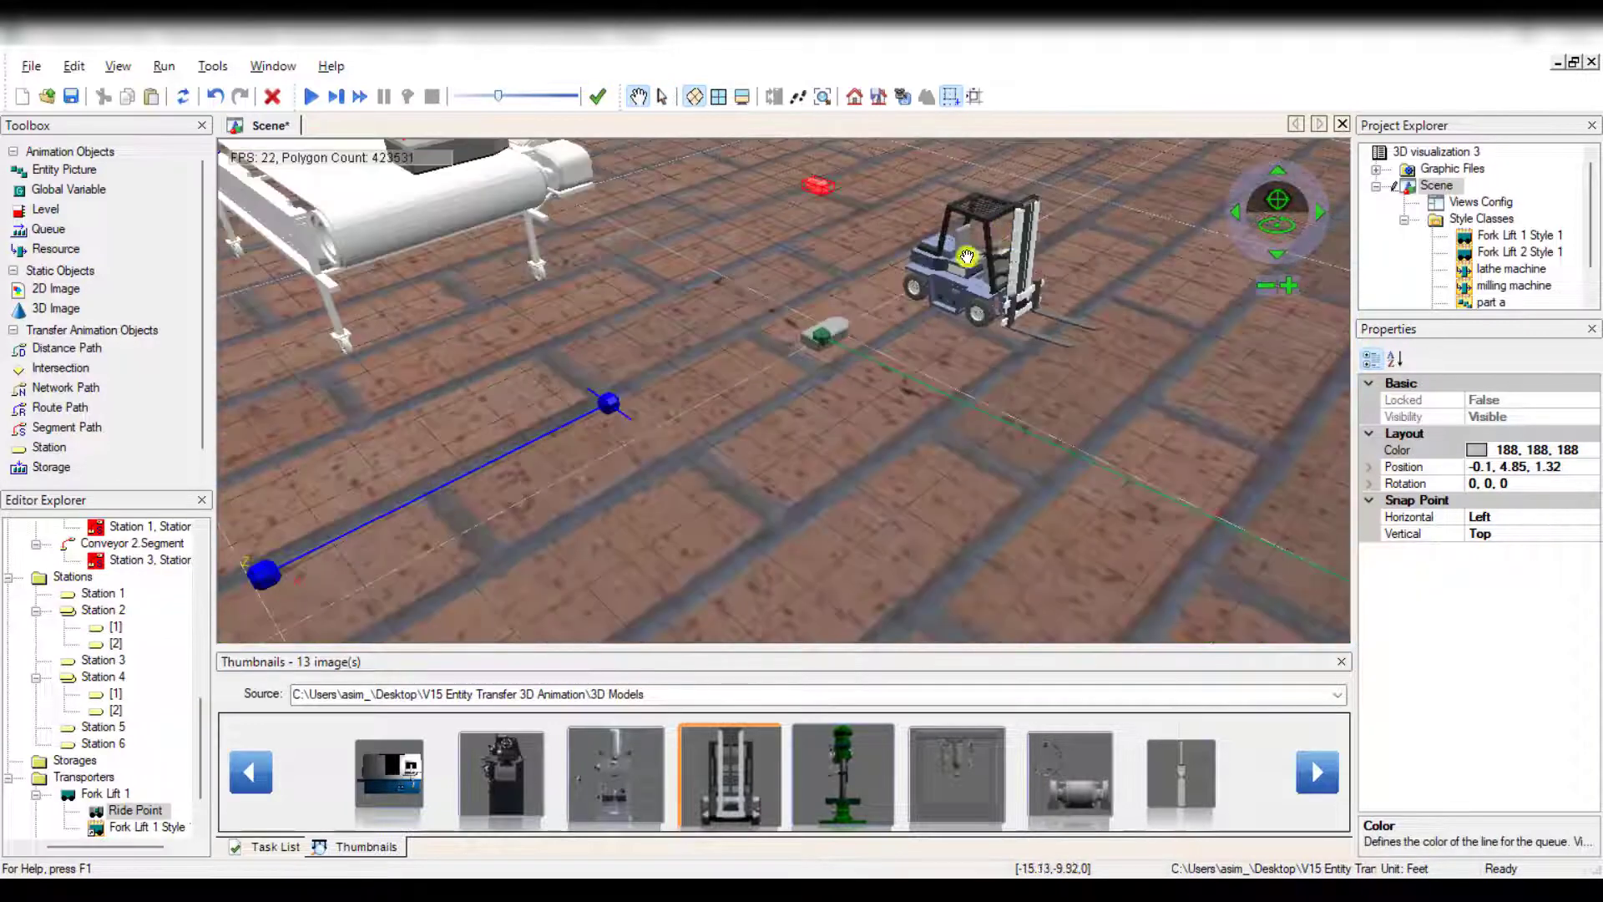
{"action": "left_click", "coordinate": [662, 97]}
{"action": "left_click", "coordinate": [821, 179]}
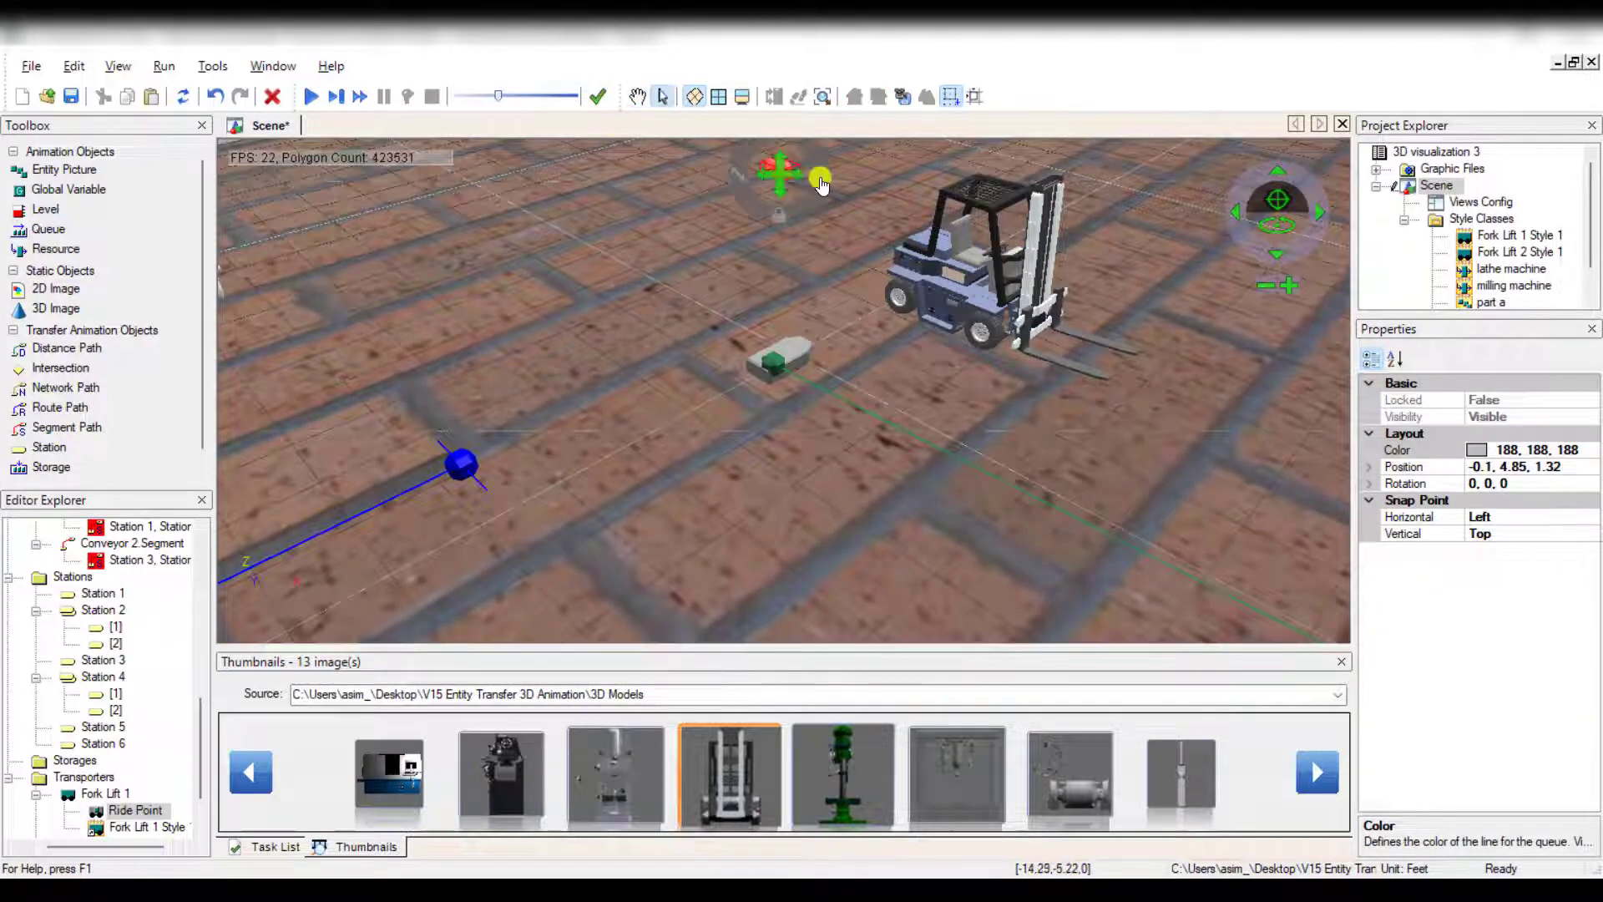
{"action": "left_click_drag", "start_coordinate": [779, 180], "coordinate": [1069, 355]}
{"action": "left_click", "coordinate": [998, 426]}
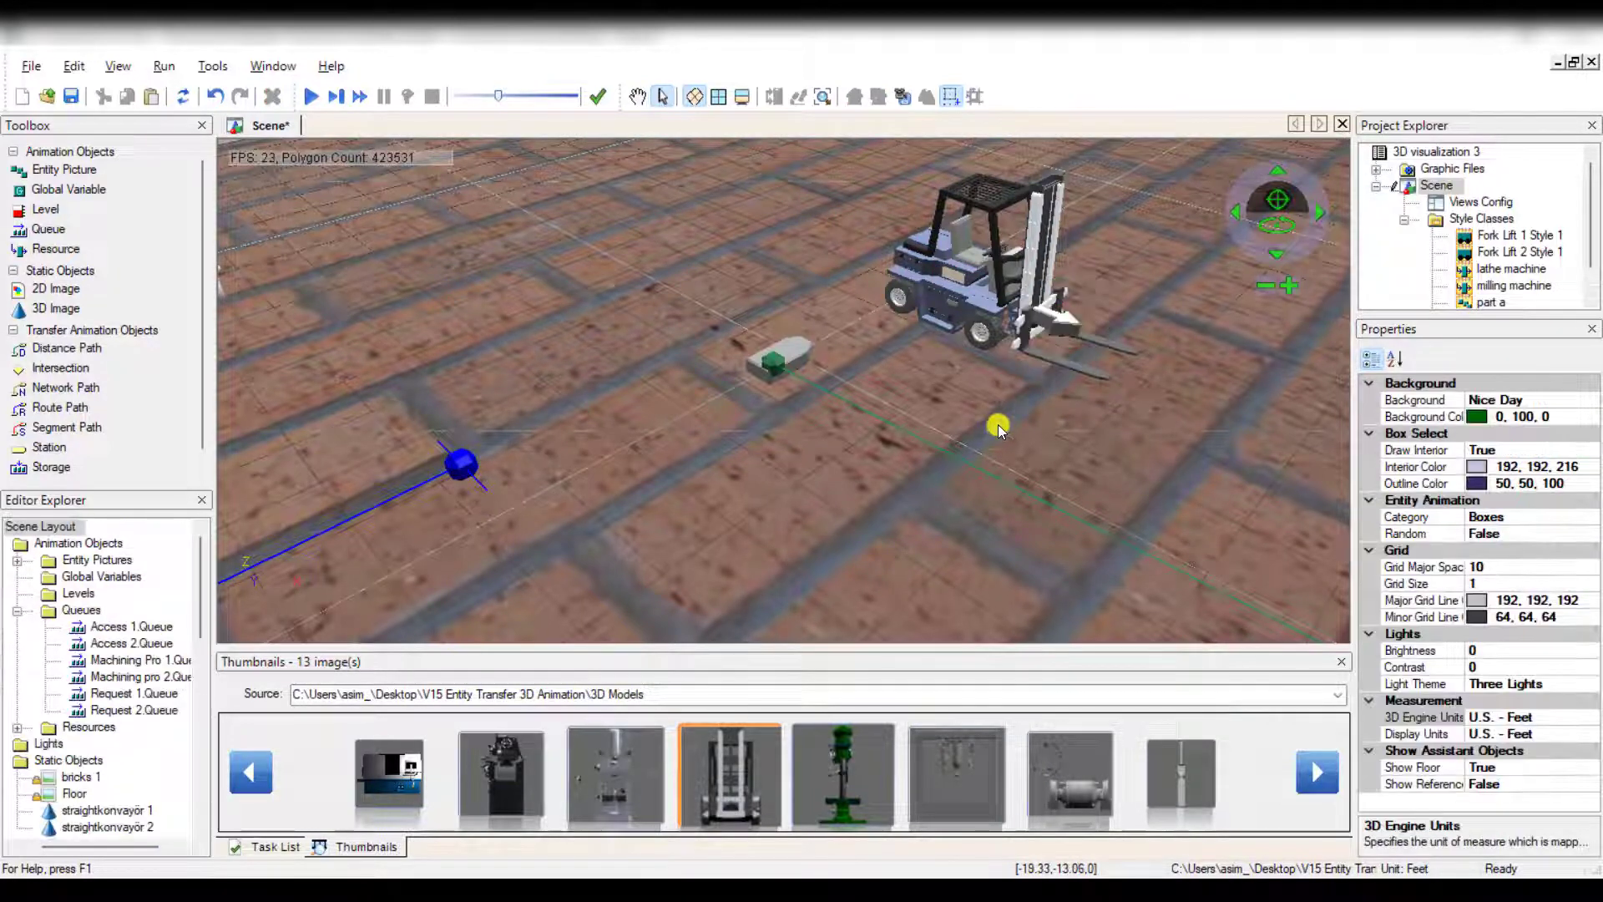
Shift Request 1.Queue and Request 2.Queue back, away from the starts of the forklift distance paths.
{"action": "left_click", "coordinate": [641, 97]}
{"action": "scroll", "coordinate": [755, 365], "scroll_direction": "down", "scroll_amount": 6}
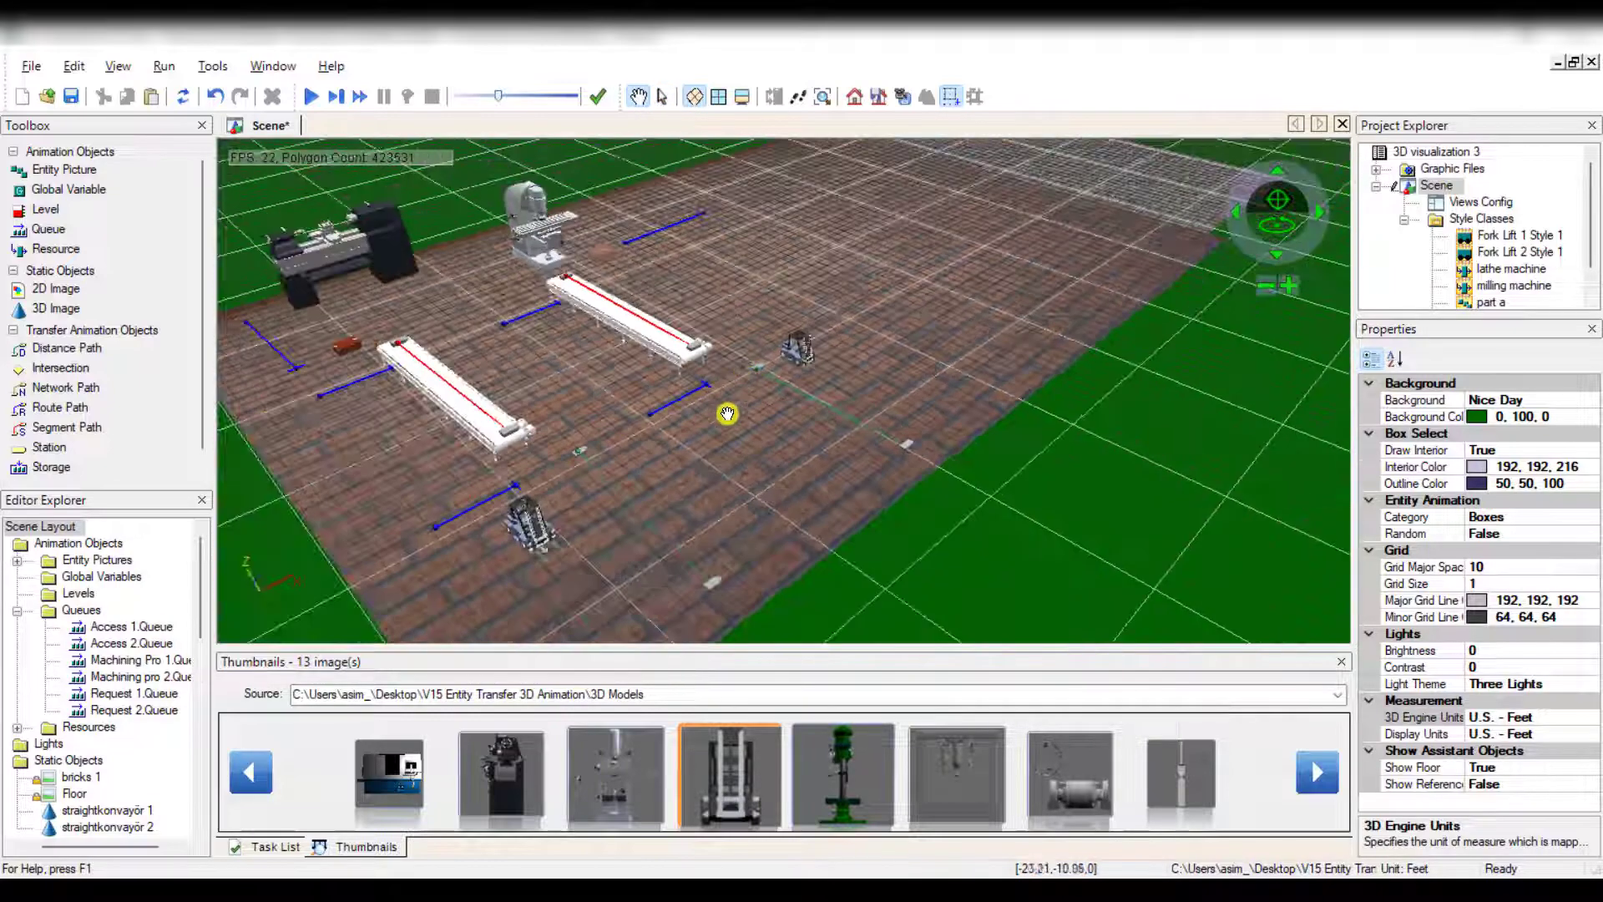
{"action": "left_click_drag", "start_coordinate": [738, 433], "coordinate": [760, 419]}
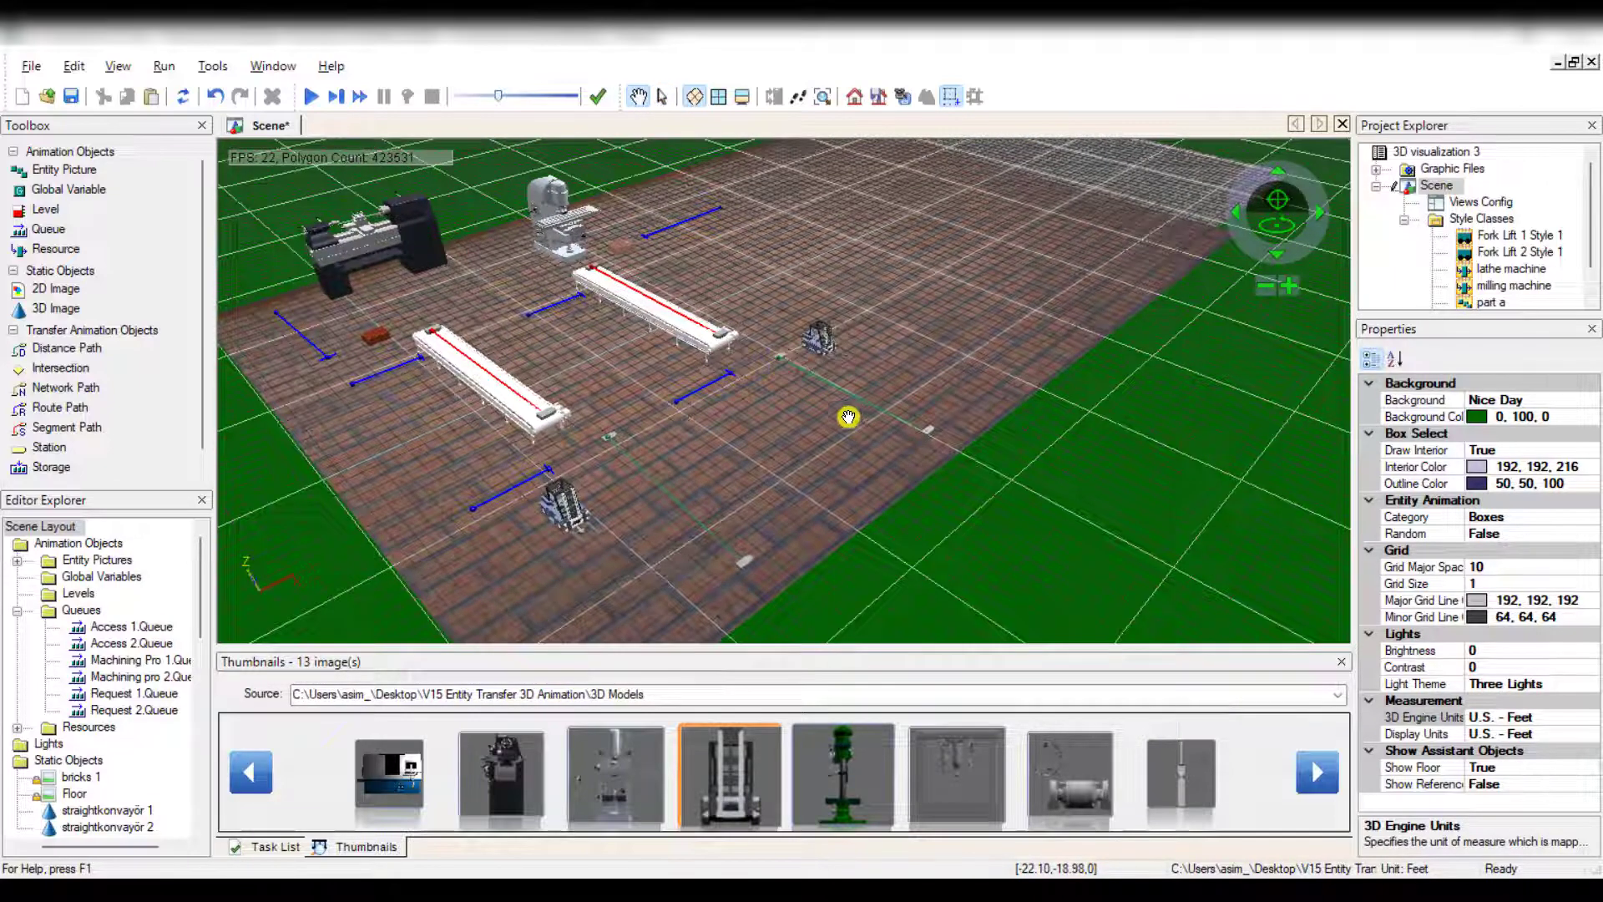
{"action": "left_click", "coordinate": [666, 99]}
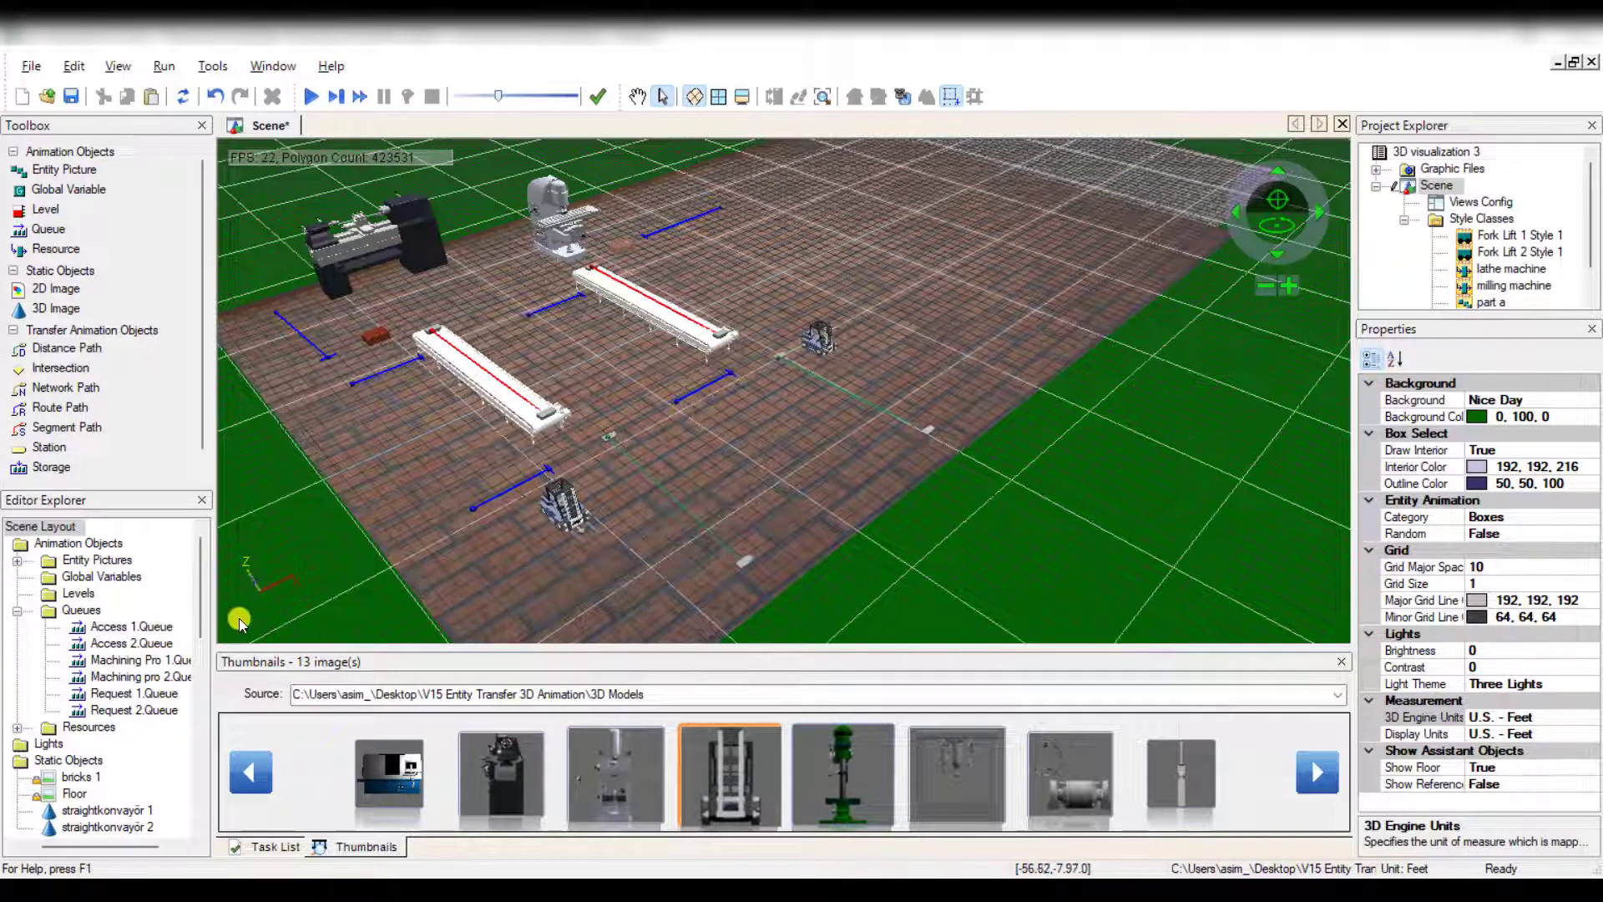
{"action": "left_click", "coordinate": [133, 693]}
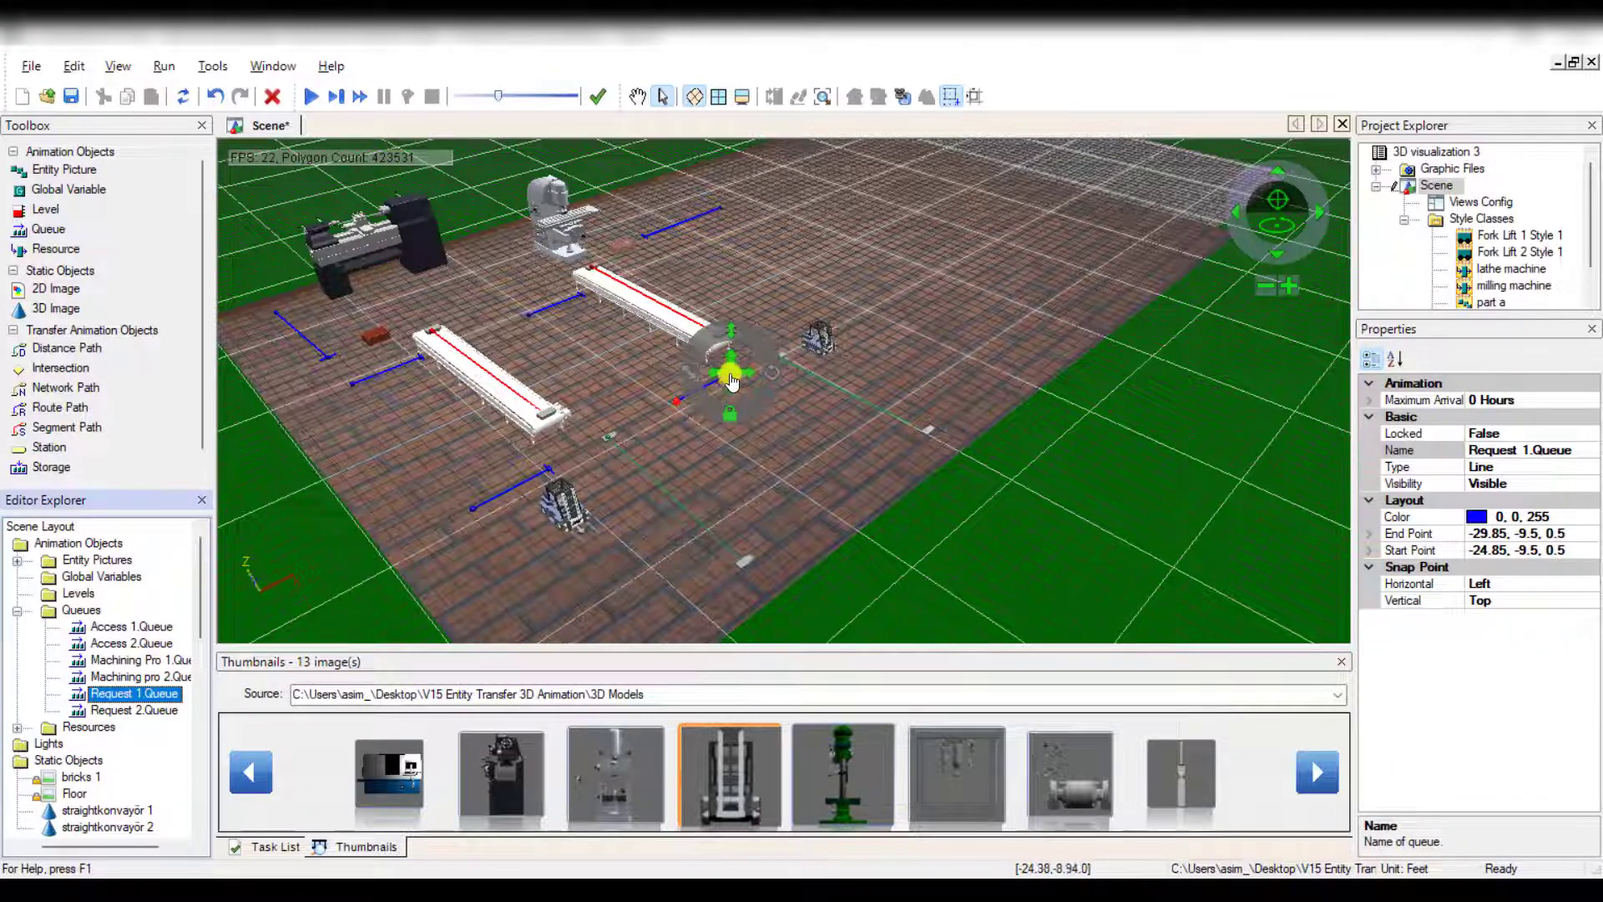
{"action": "left_click_drag", "start_coordinate": [730, 373], "coordinate": [693, 372]}
{"action": "left_click", "coordinate": [541, 473]}
{"action": "left_click_drag", "start_coordinate": [547, 469], "coordinate": [510, 455]}
Shift the Station 4 to Station 6 distance path closer to Request 2.Queue.
{"action": "left_click", "coordinate": [623, 487]}
{"action": "left_click_drag", "start_coordinate": [612, 437], "coordinate": [577, 450]}
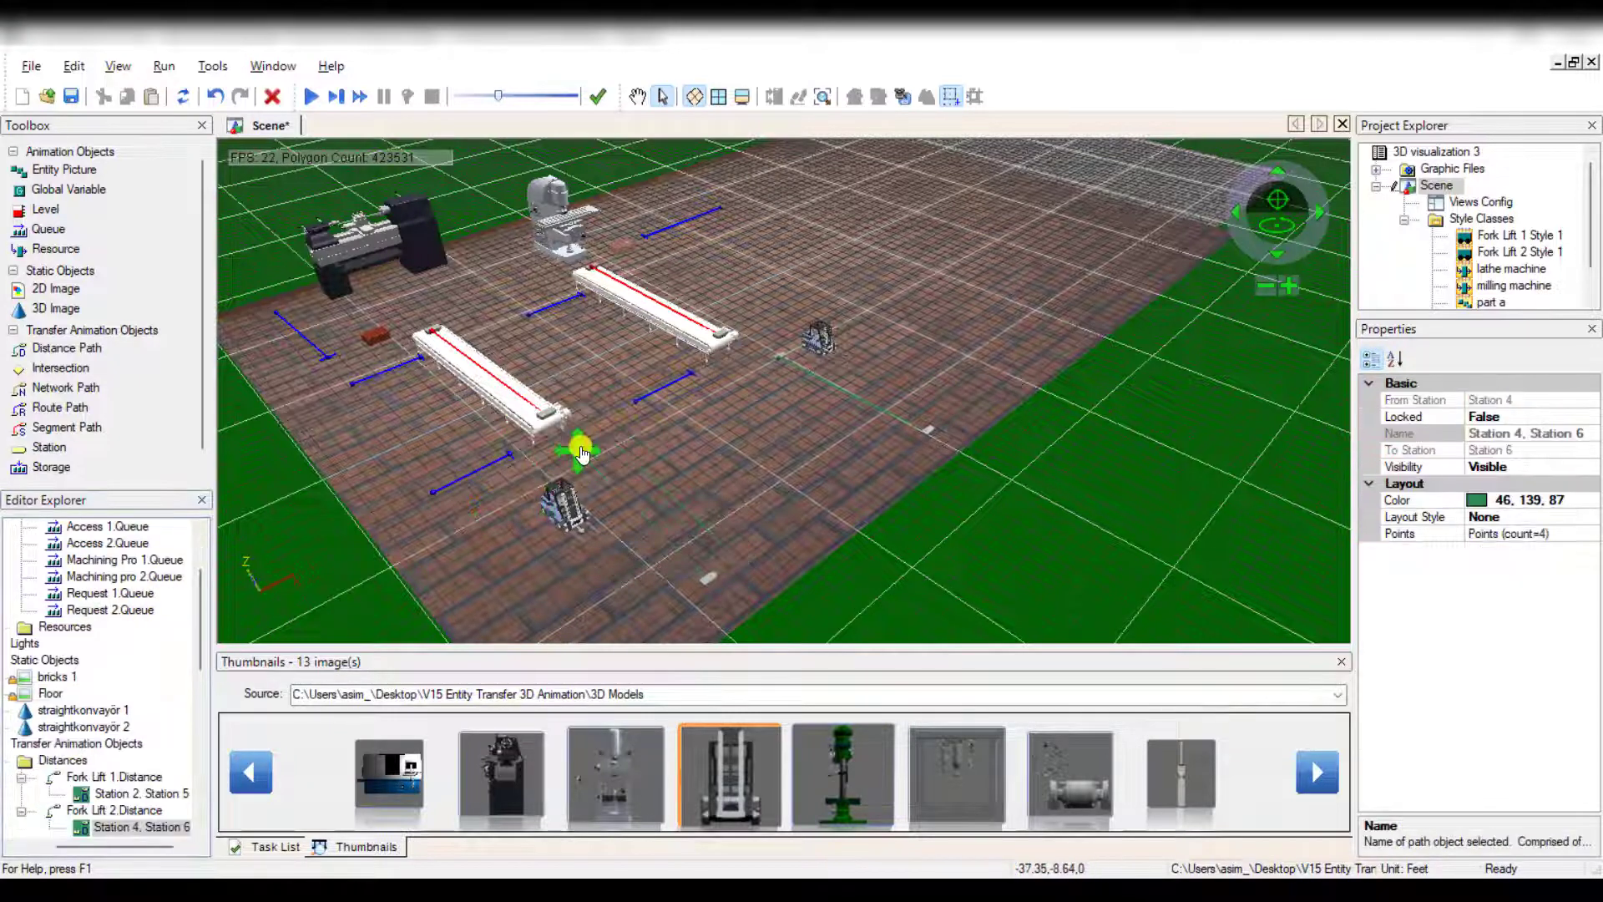
{"action": "left_click", "coordinate": [757, 494]}
Move Fork Lift 2 up to the end of Request 2.Queue, and reposition Fork Lift 1 beside Station 2 at a scale of about 0.031.
{"action": "left_click", "coordinate": [637, 97]}
{"action": "scroll", "coordinate": [501, 538], "scroll_direction": "up", "scroll_amount": 5}
{"action": "left_click", "coordinate": [663, 97]}
{"action": "left_click_drag", "start_coordinate": [660, 485], "coordinate": [596, 445]}
{"action": "mouse_move", "coordinate": [1016, 223]}
{"action": "left_mouse_down"}
{"action": "mouse_move", "coordinate": [944, 215]}
{"action": "mouse_move", "coordinate": [994, 219]}
{"action": "left_mouse_up"}
{"action": "left_click", "coordinate": [582, 419]}
{"action": "left_click", "coordinate": [987, 205]}
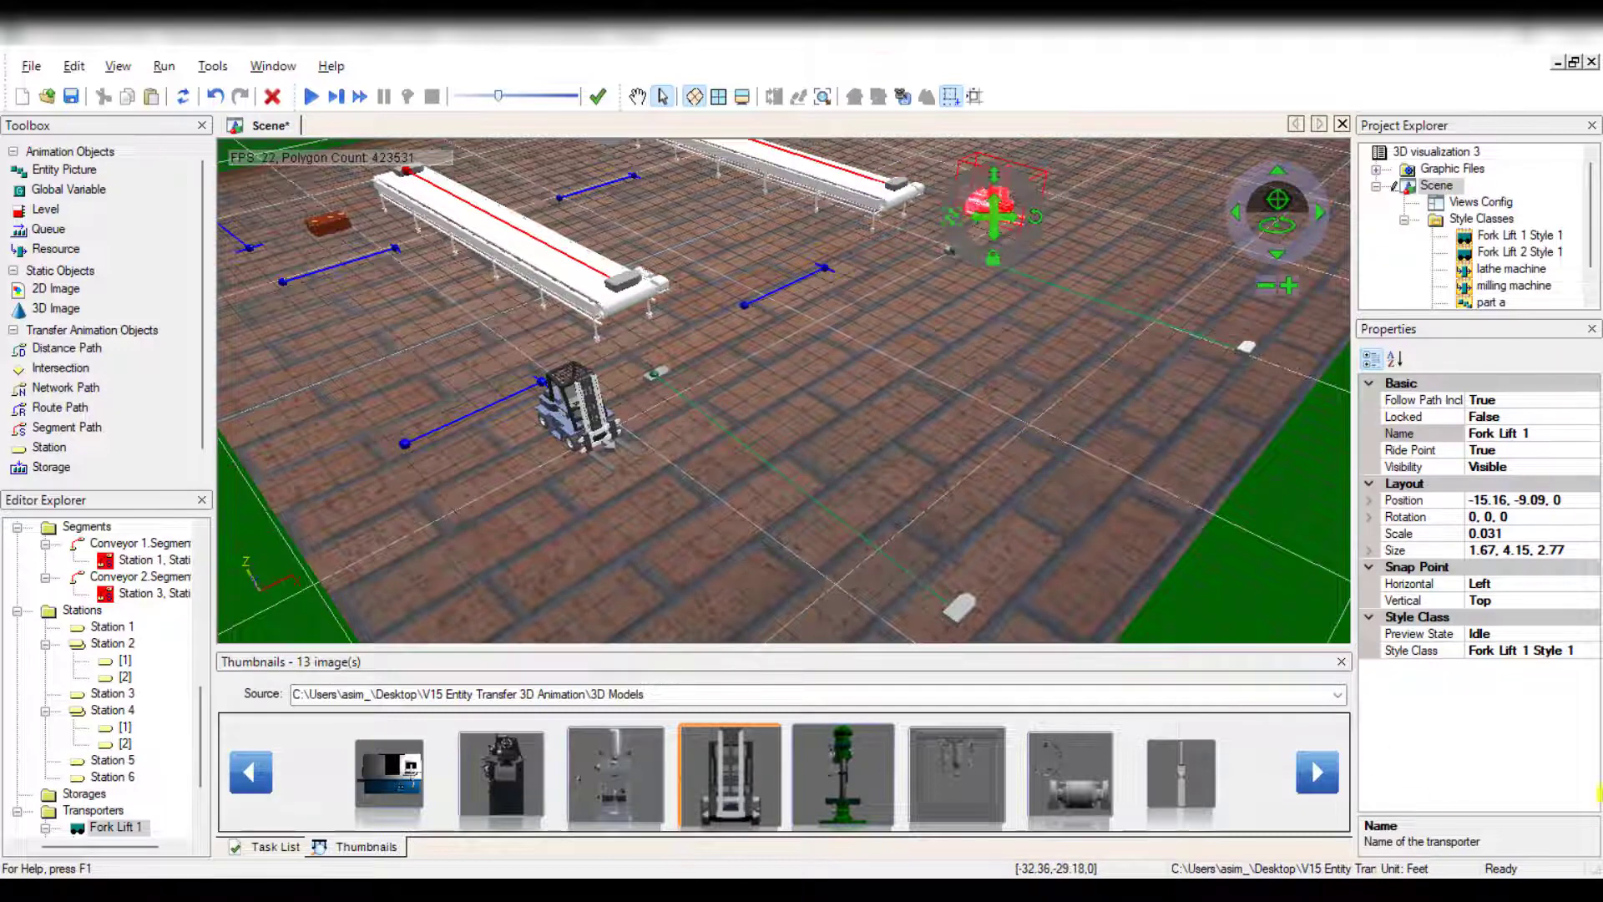
{"action": "left_click", "coordinate": [1077, 430]}
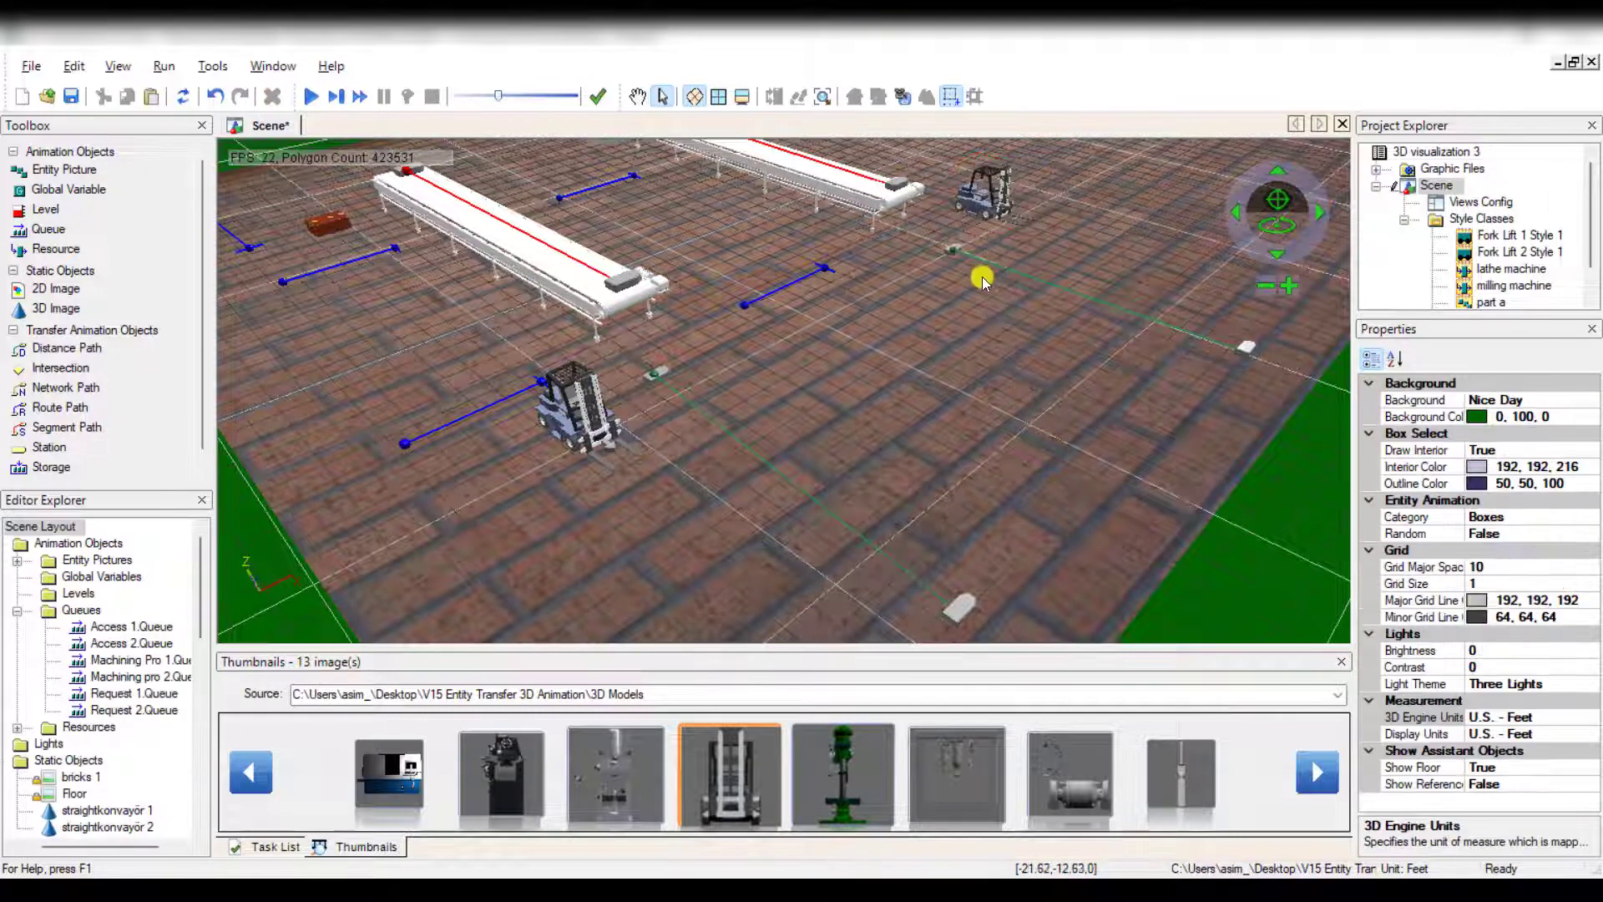
Set Fork Lift 1's rotation to 0, 0, 90.
{"action": "left_click", "coordinate": [983, 209]}
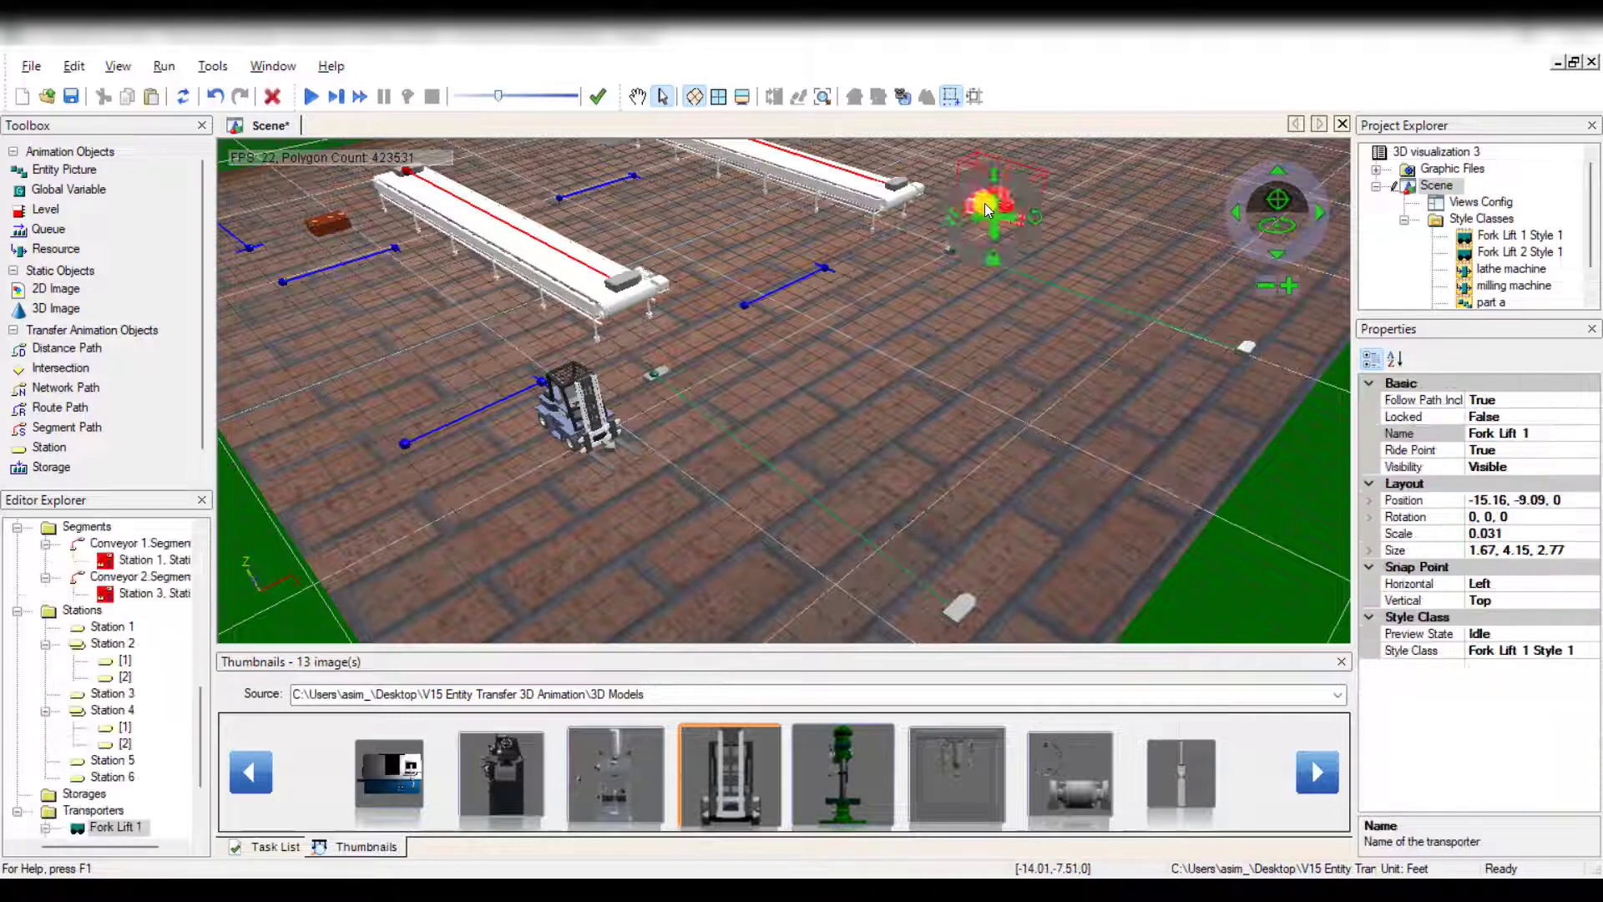
{"action": "left_click", "coordinate": [1543, 519]}
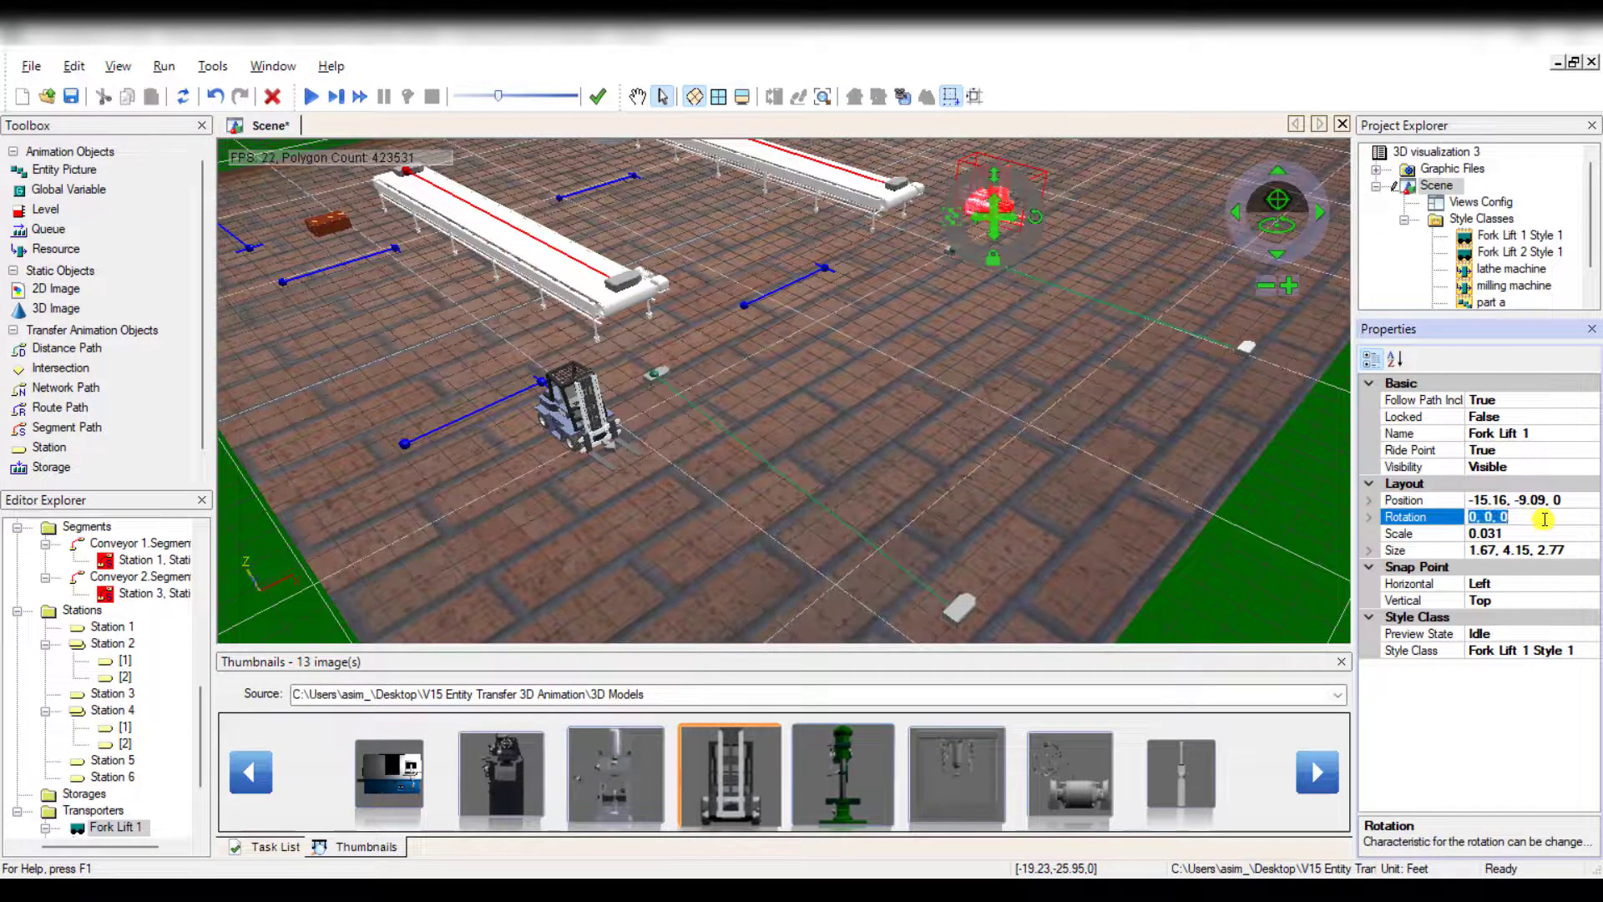
{"action": "key", "text": "End"}
{"action": "key", "text": "BackSpace"}
{"action": "key", "text": "Return"}
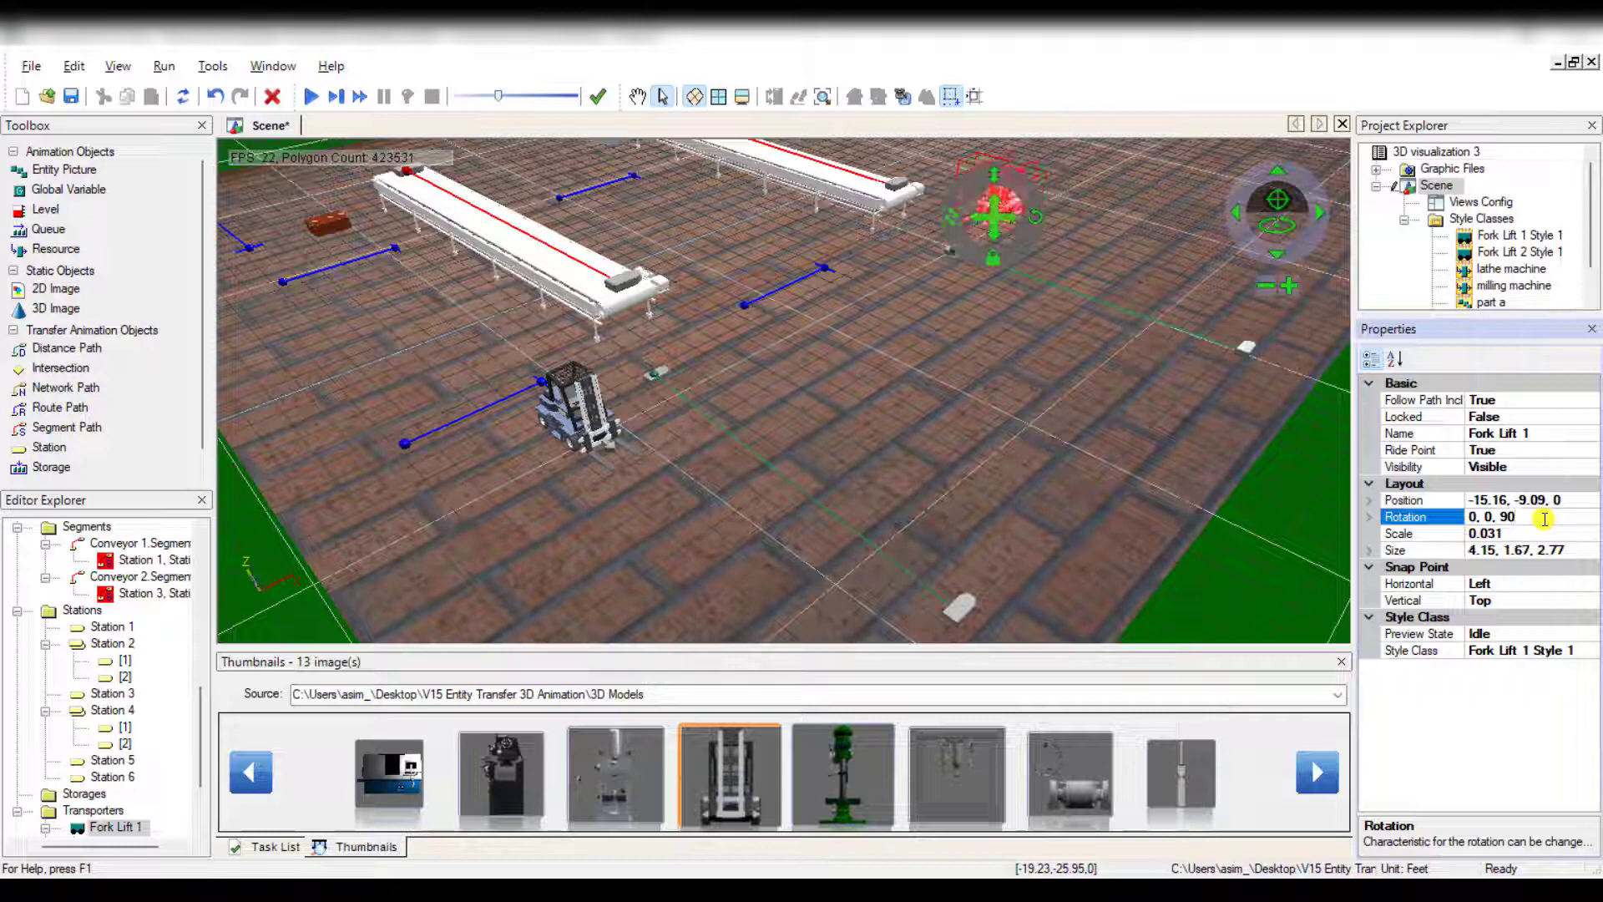
{"action": "left_click", "coordinate": [1059, 411]}
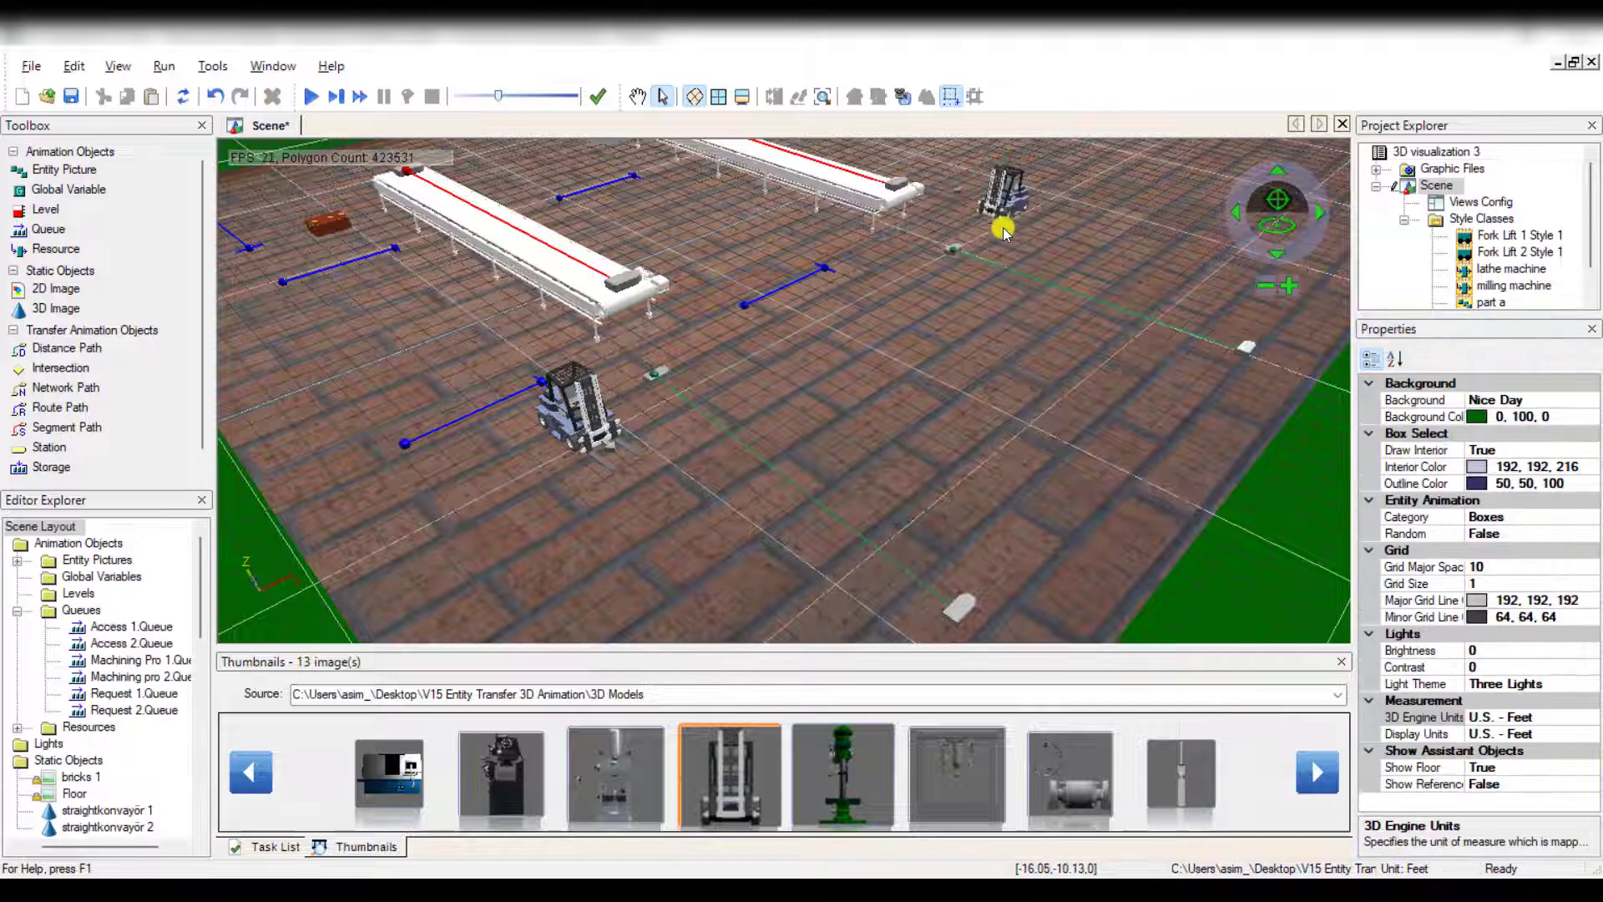
Place Fork Lift 1's ride point on the forks of the rotated truck.
{"action": "left_click", "coordinate": [1004, 198]}
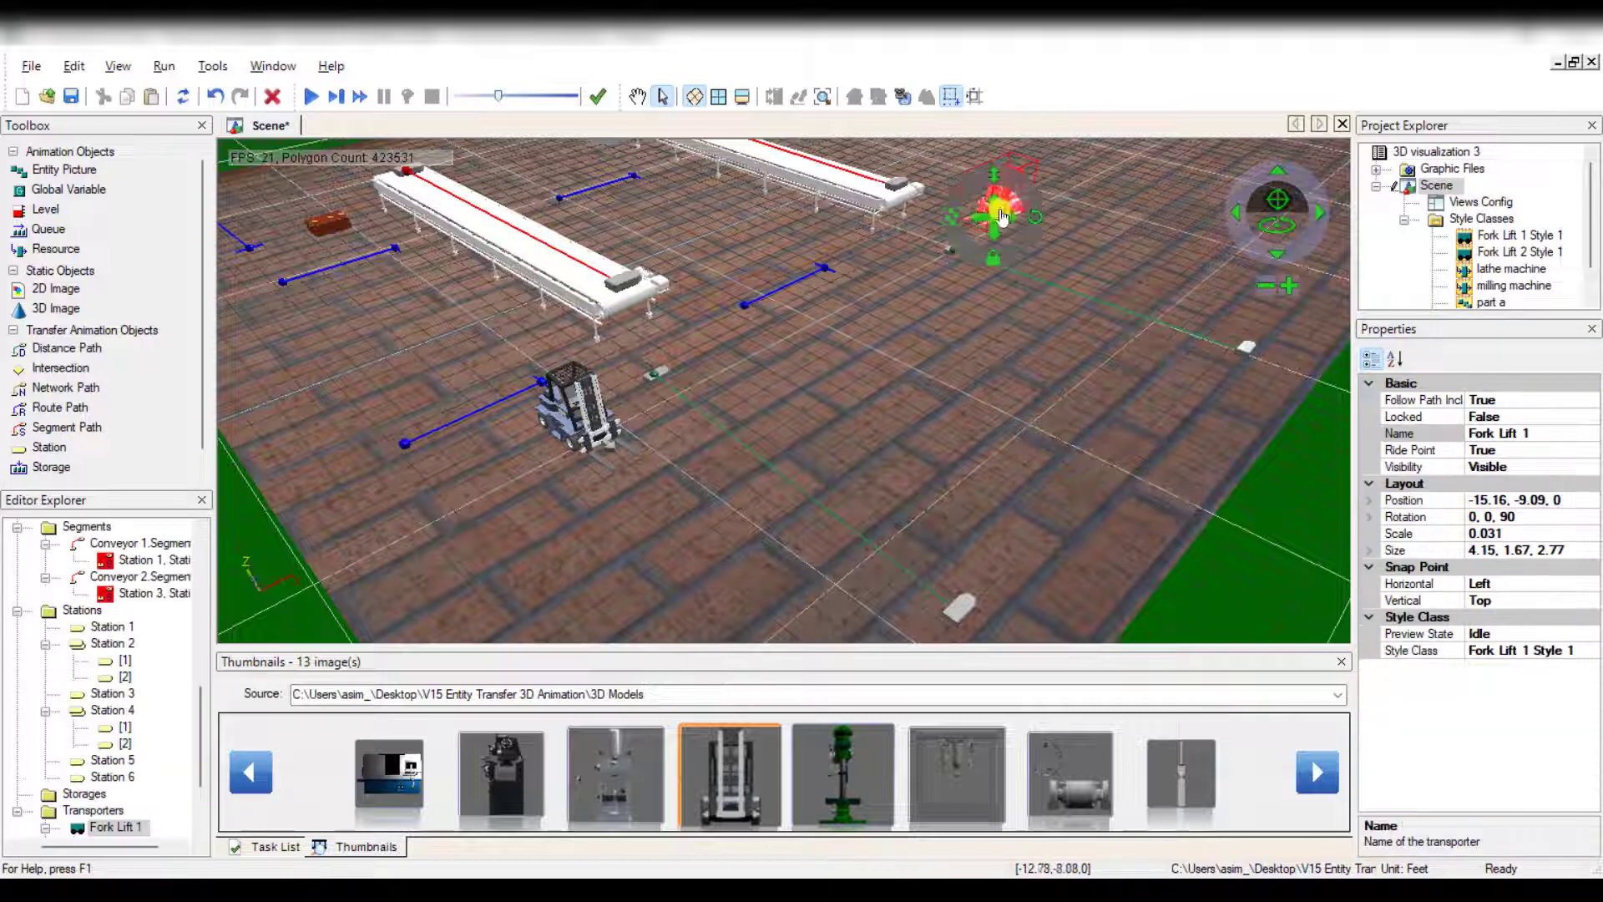
{"action": "left_click", "coordinate": [639, 98]}
{"action": "scroll", "coordinate": [948, 215], "scroll_direction": "up", "scroll_amount": 5}
{"action": "left_click_drag", "start_coordinate": [948, 215], "coordinate": [803, 251]}
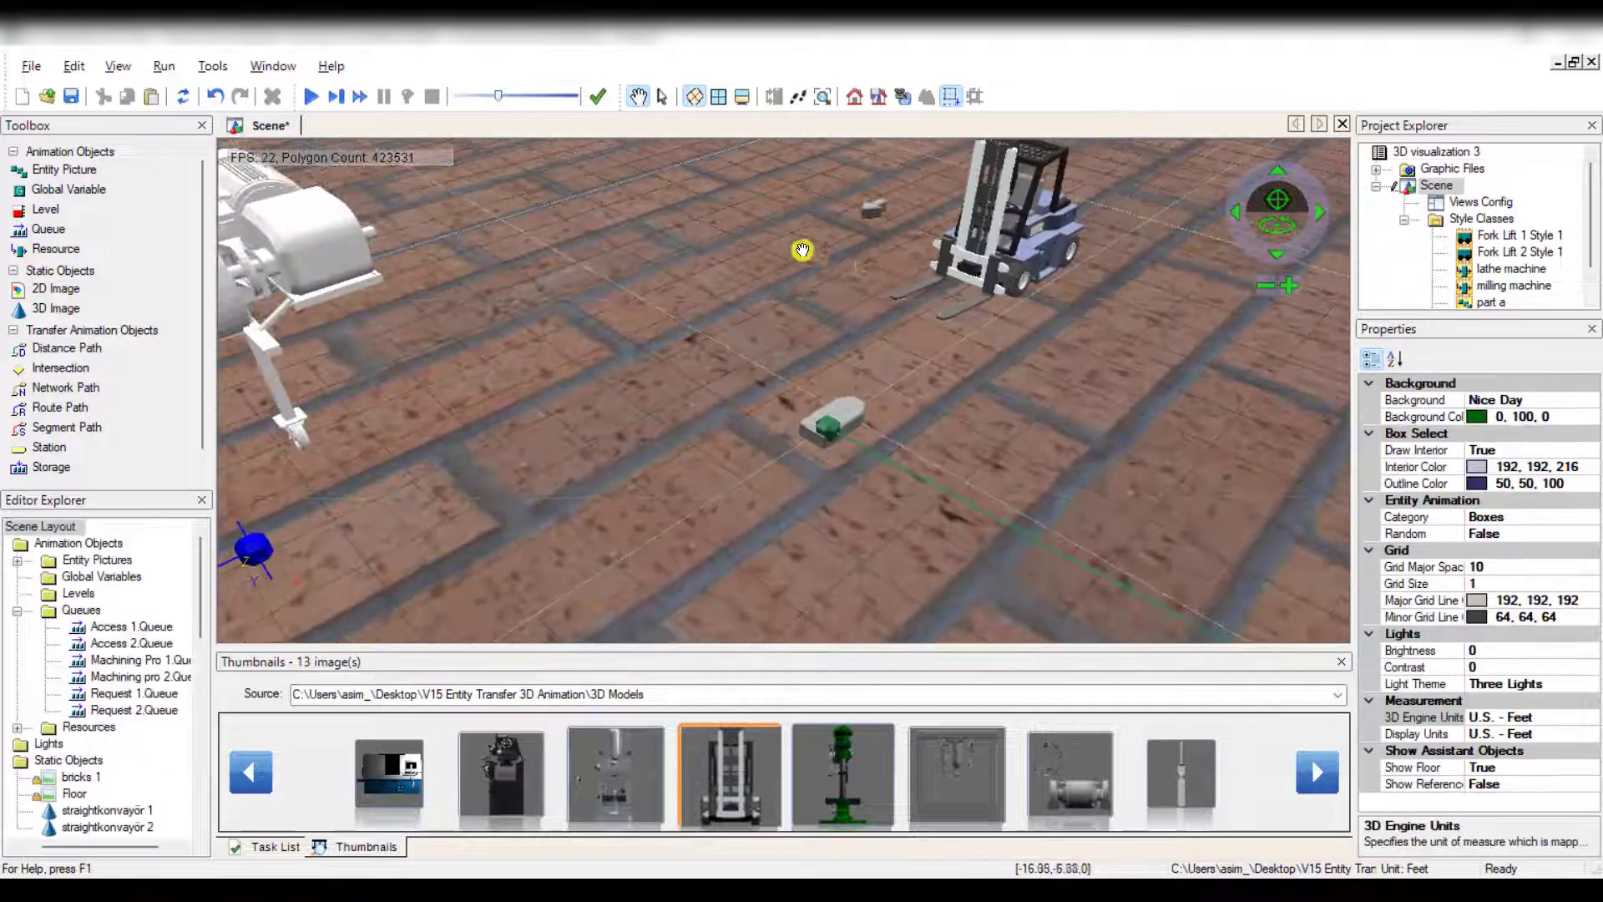
{"action": "left_click", "coordinate": [661, 97]}
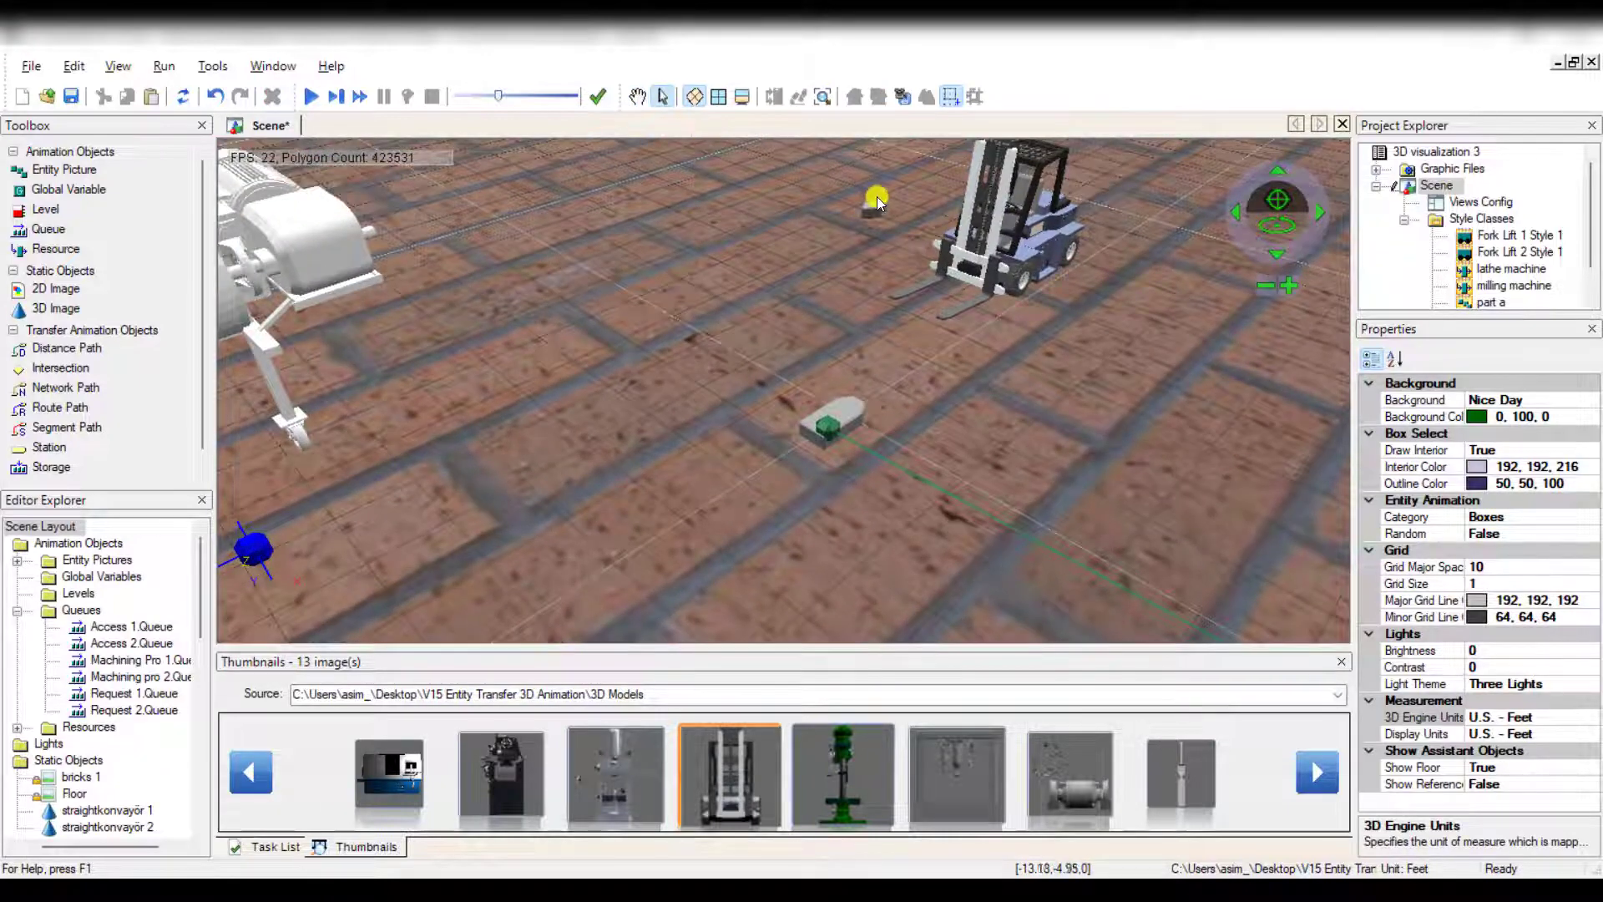
{"action": "left_click", "coordinate": [874, 208]}
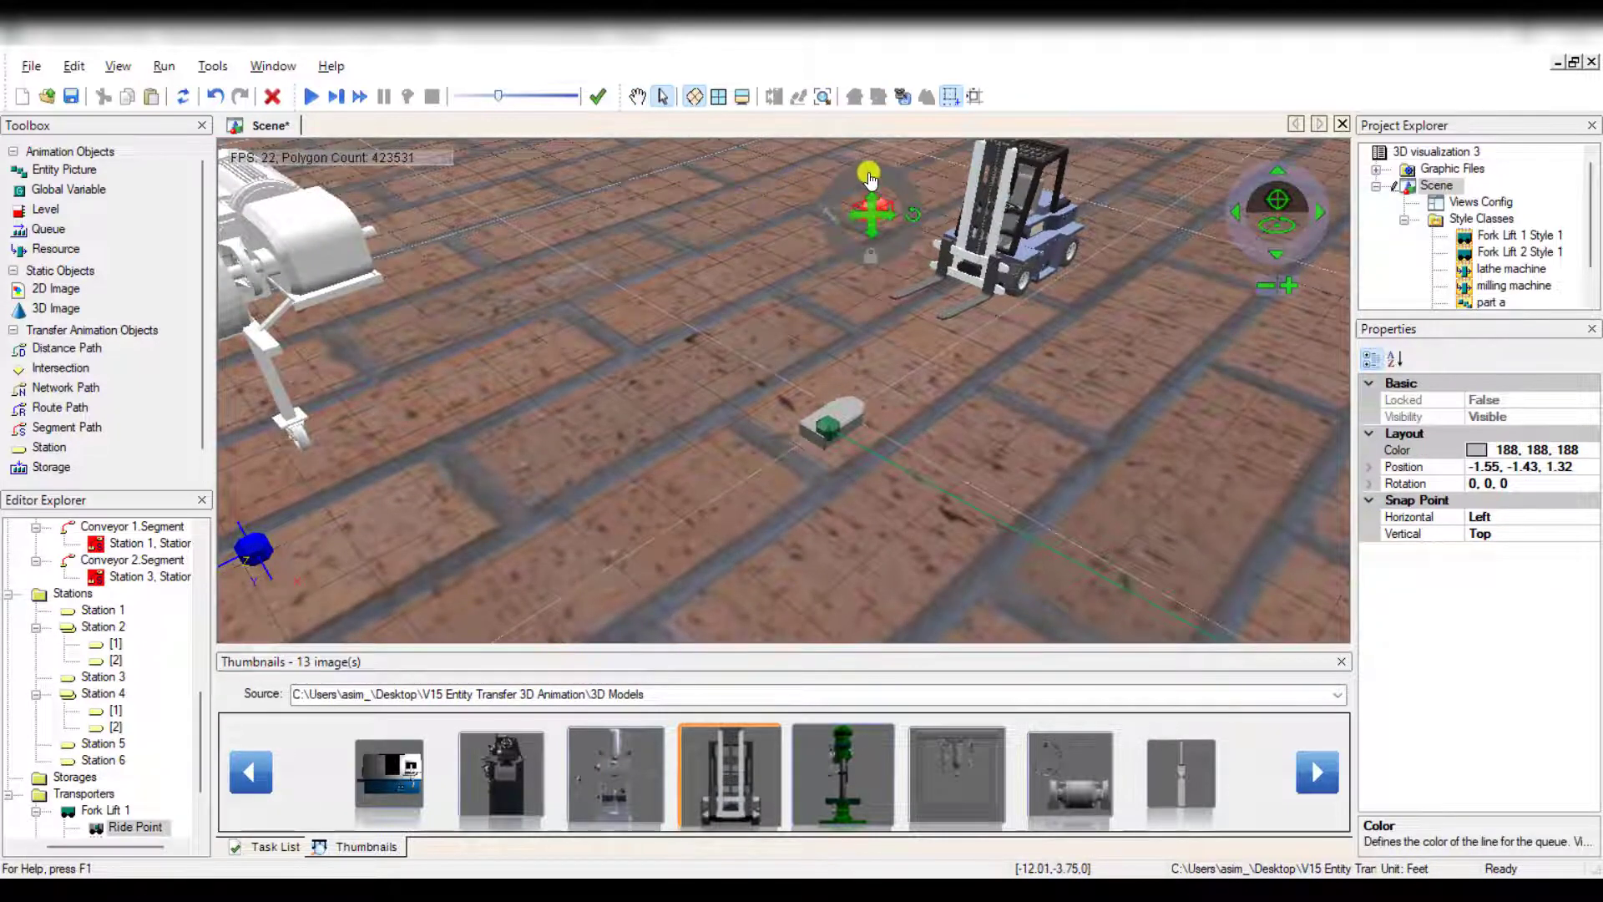
{"action": "left_click_drag", "start_coordinate": [870, 179], "coordinate": [943, 300]}
{"action": "left_click", "coordinate": [841, 332]}
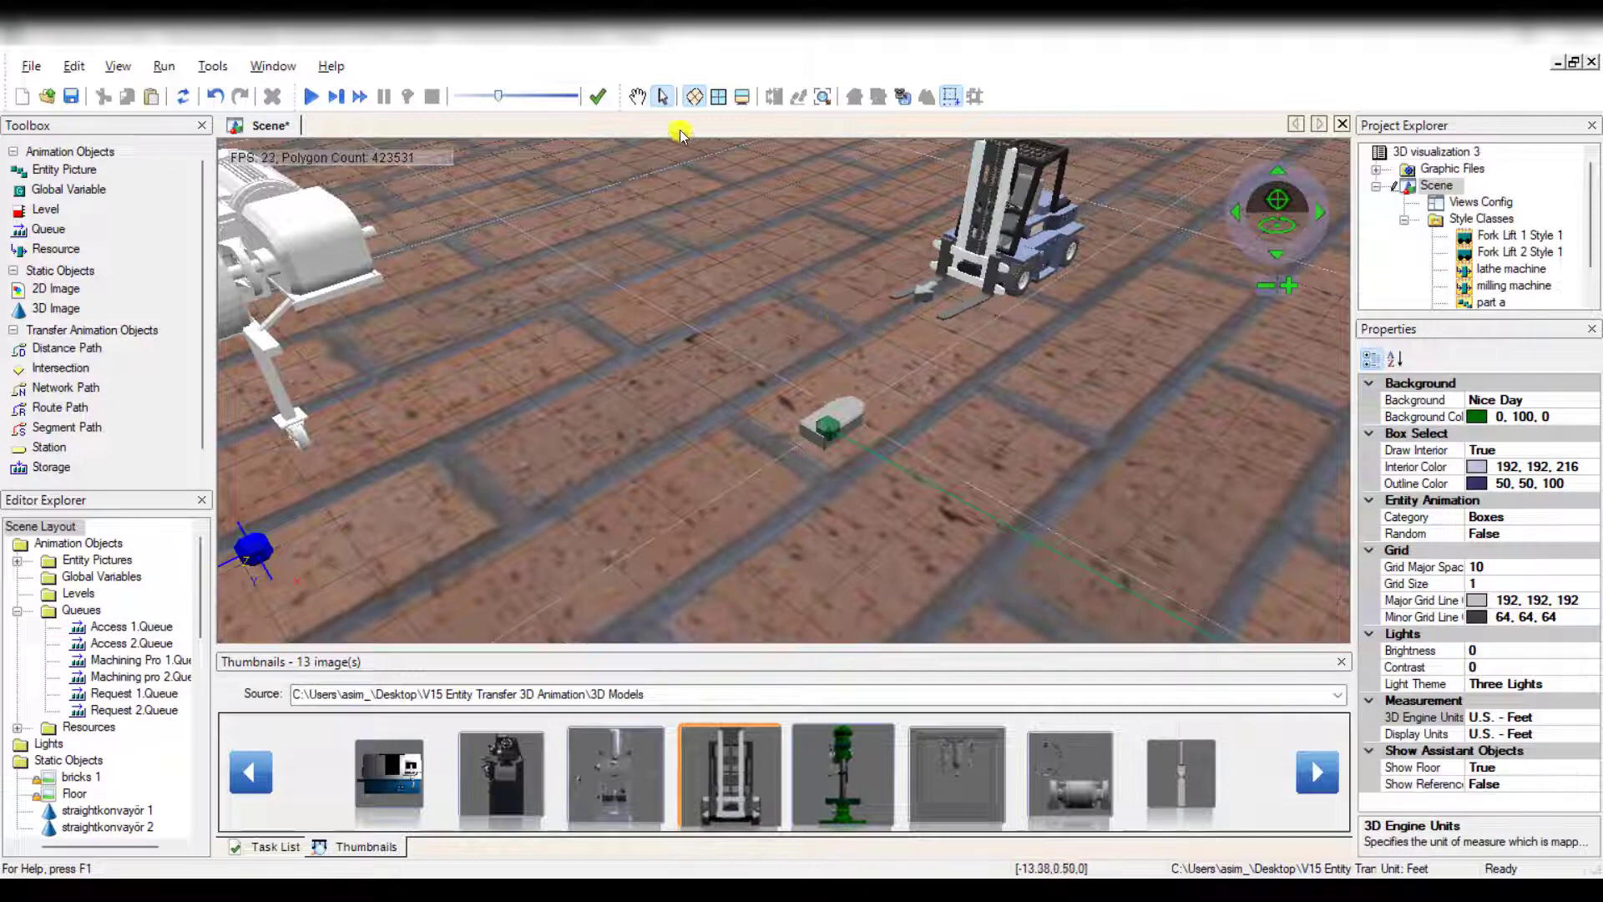
Set Fork Lift 2's rotation to 0, 0, 270.
{"action": "left_click", "coordinate": [639, 100]}
{"action": "scroll", "coordinate": [769, 302], "scroll_direction": "down", "scroll_amount": 5}
{"action": "scroll", "coordinate": [690, 409], "scroll_direction": "down", "scroll_amount": 3}
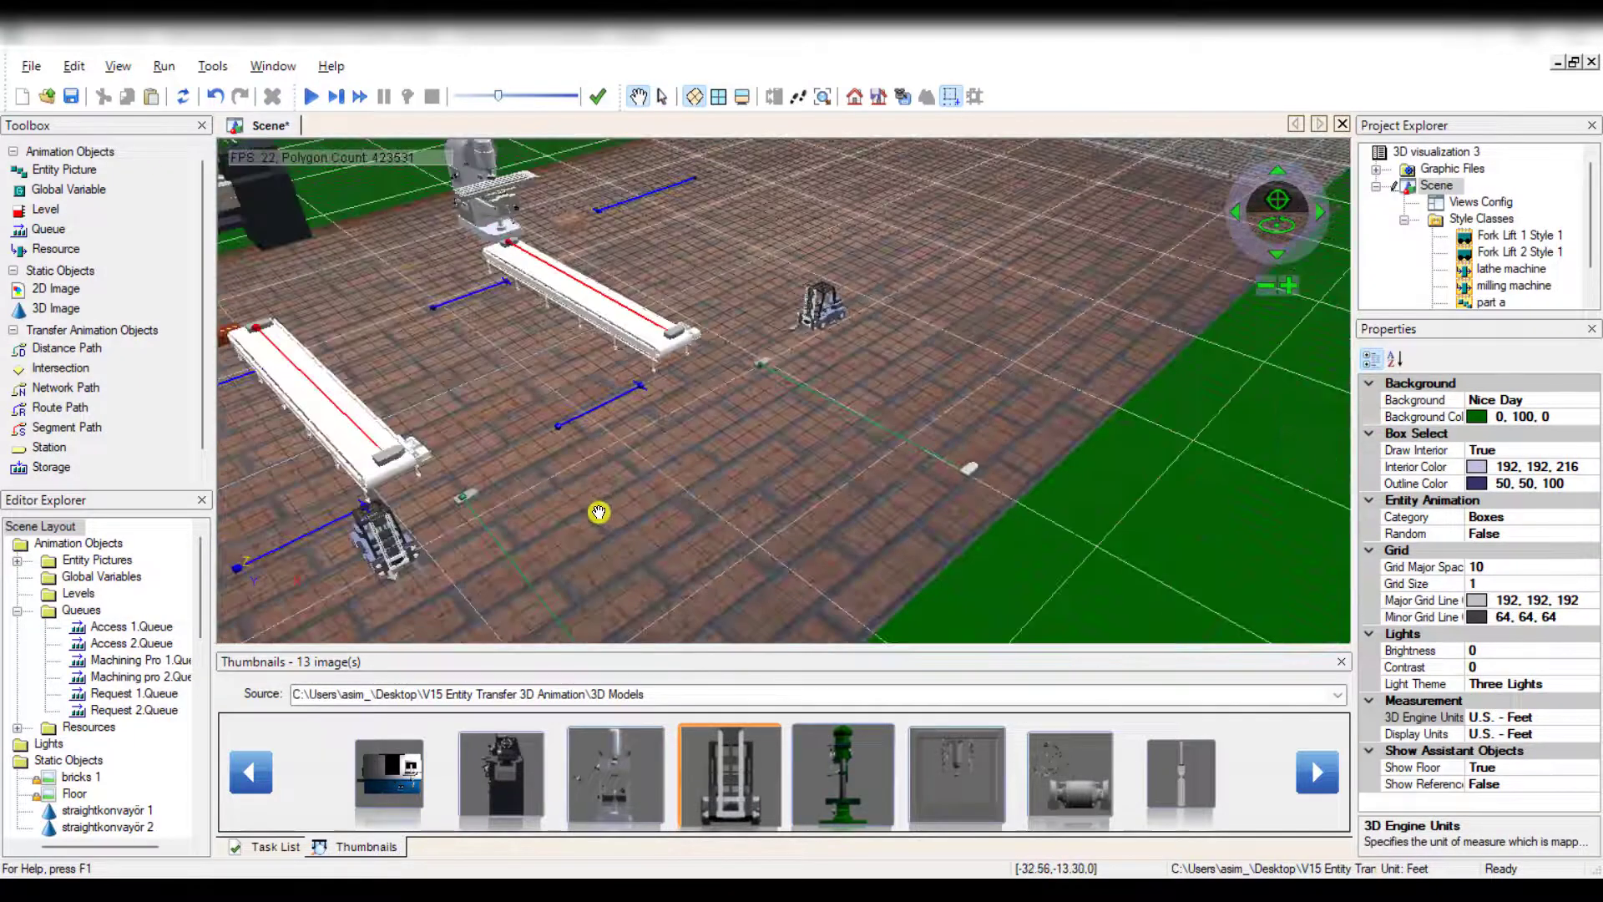
{"action": "left_click_drag", "start_coordinate": [511, 547], "coordinate": [625, 502]}
{"action": "scroll", "coordinate": [524, 544], "scroll_direction": "up", "scroll_amount": 3}
{"action": "left_click_drag", "start_coordinate": [539, 537], "coordinate": [592, 469]}
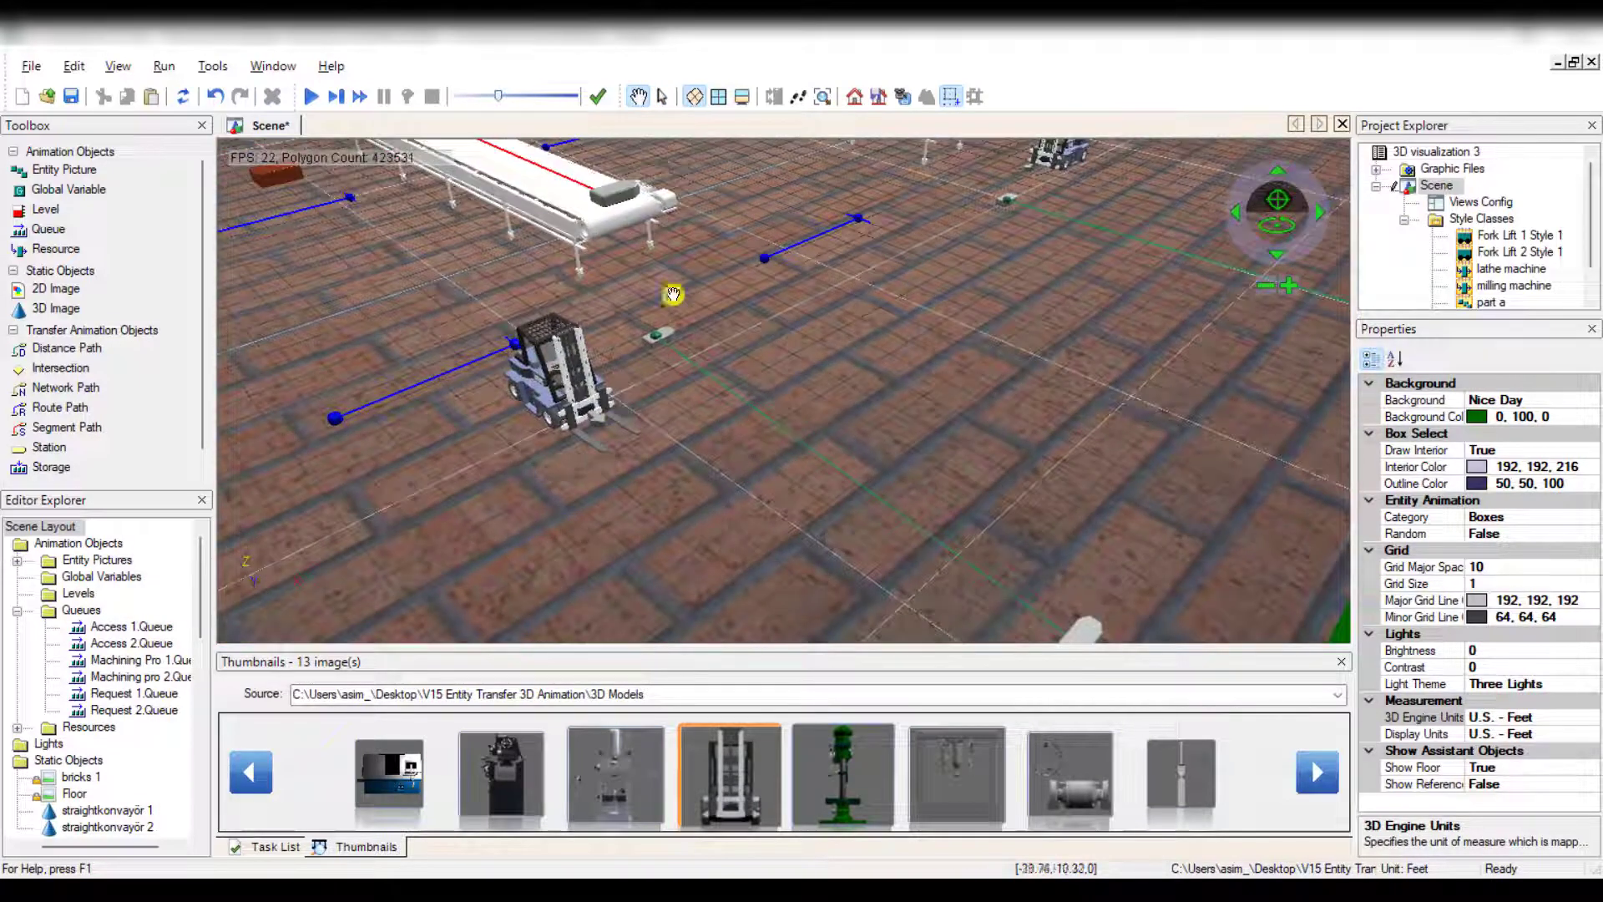
{"action": "left_click", "coordinate": [664, 97]}
{"action": "left_click", "coordinate": [558, 393]}
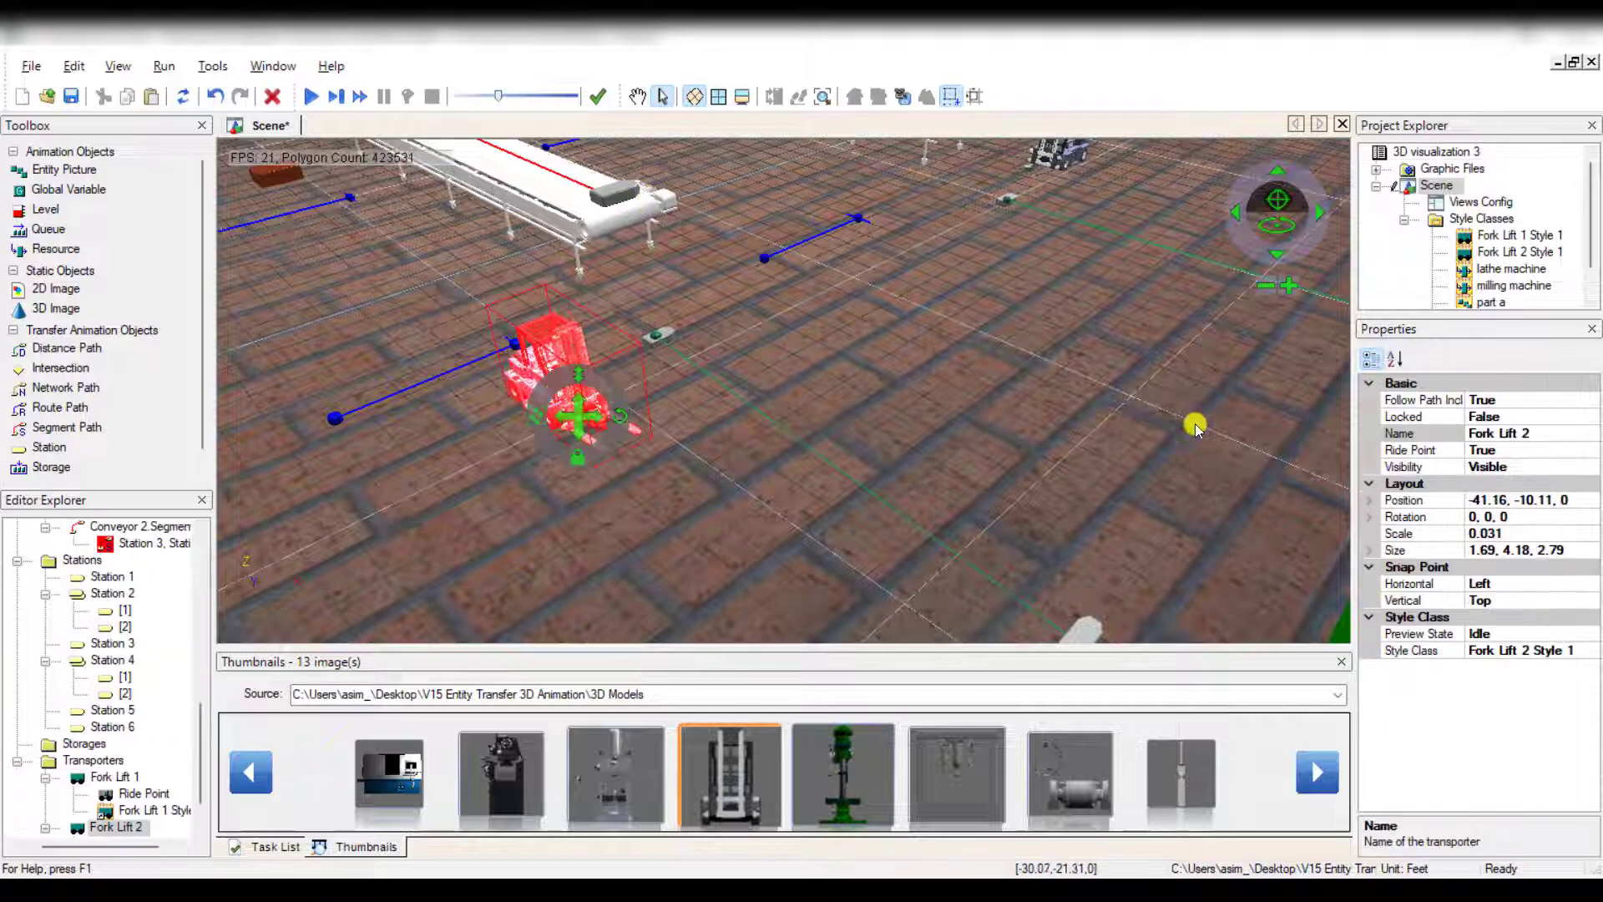
{"action": "left_click", "coordinate": [1525, 517]}
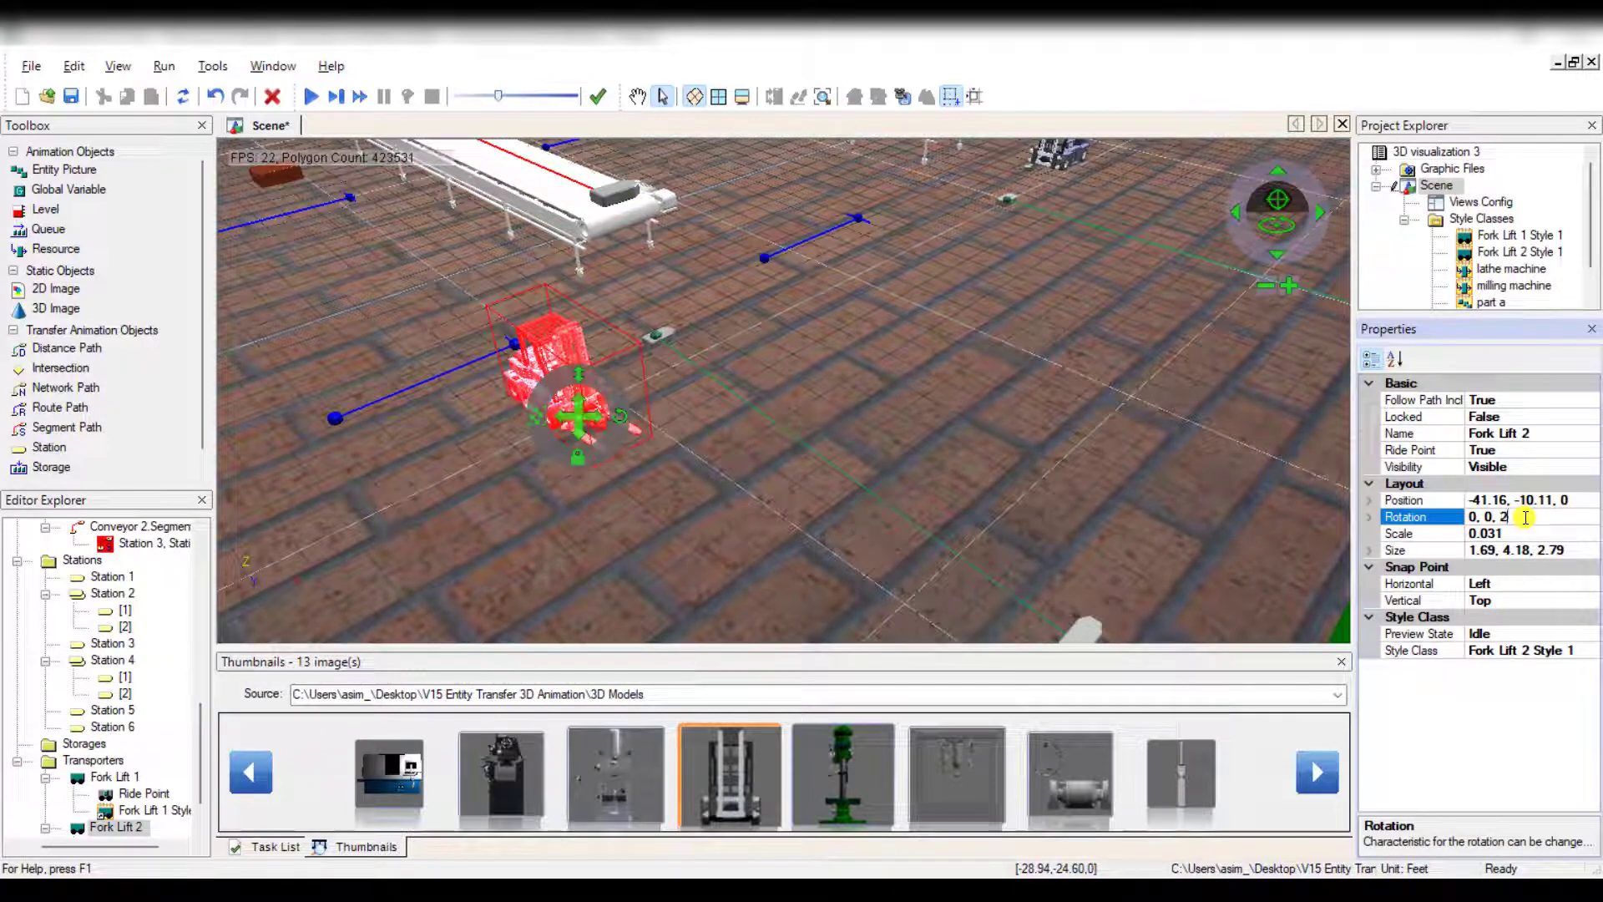
{"action": "key", "text": "Return"}
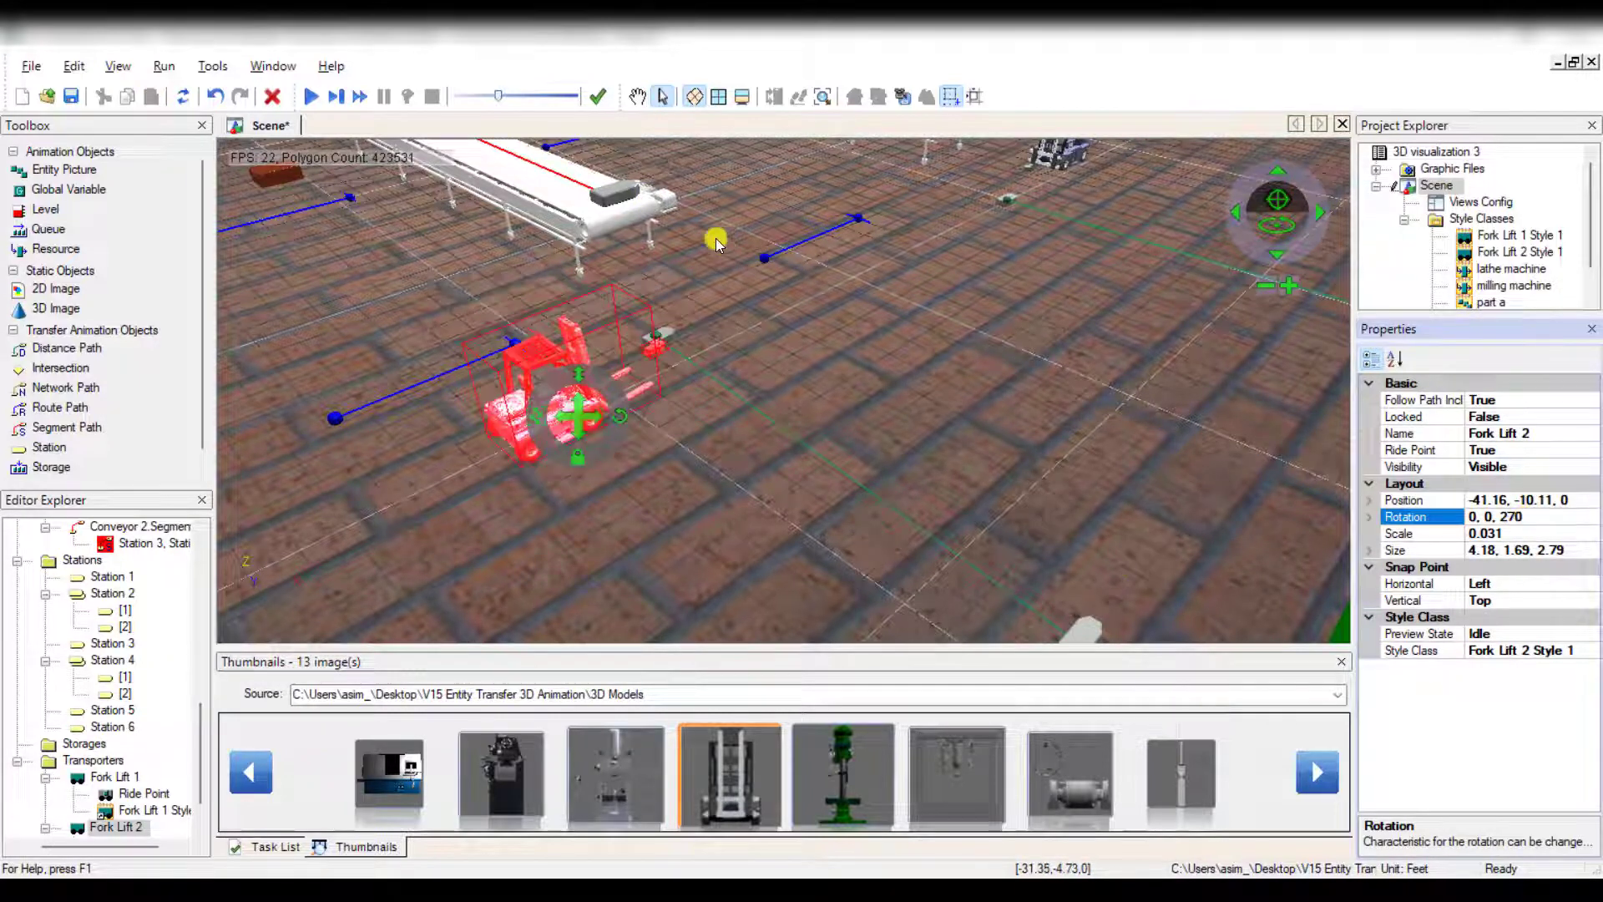
Place Fork Lift 2's ride point on the forks of the rotated truck.
{"action": "left_click", "coordinate": [656, 340]}
{"action": "left_click", "coordinate": [655, 346]}
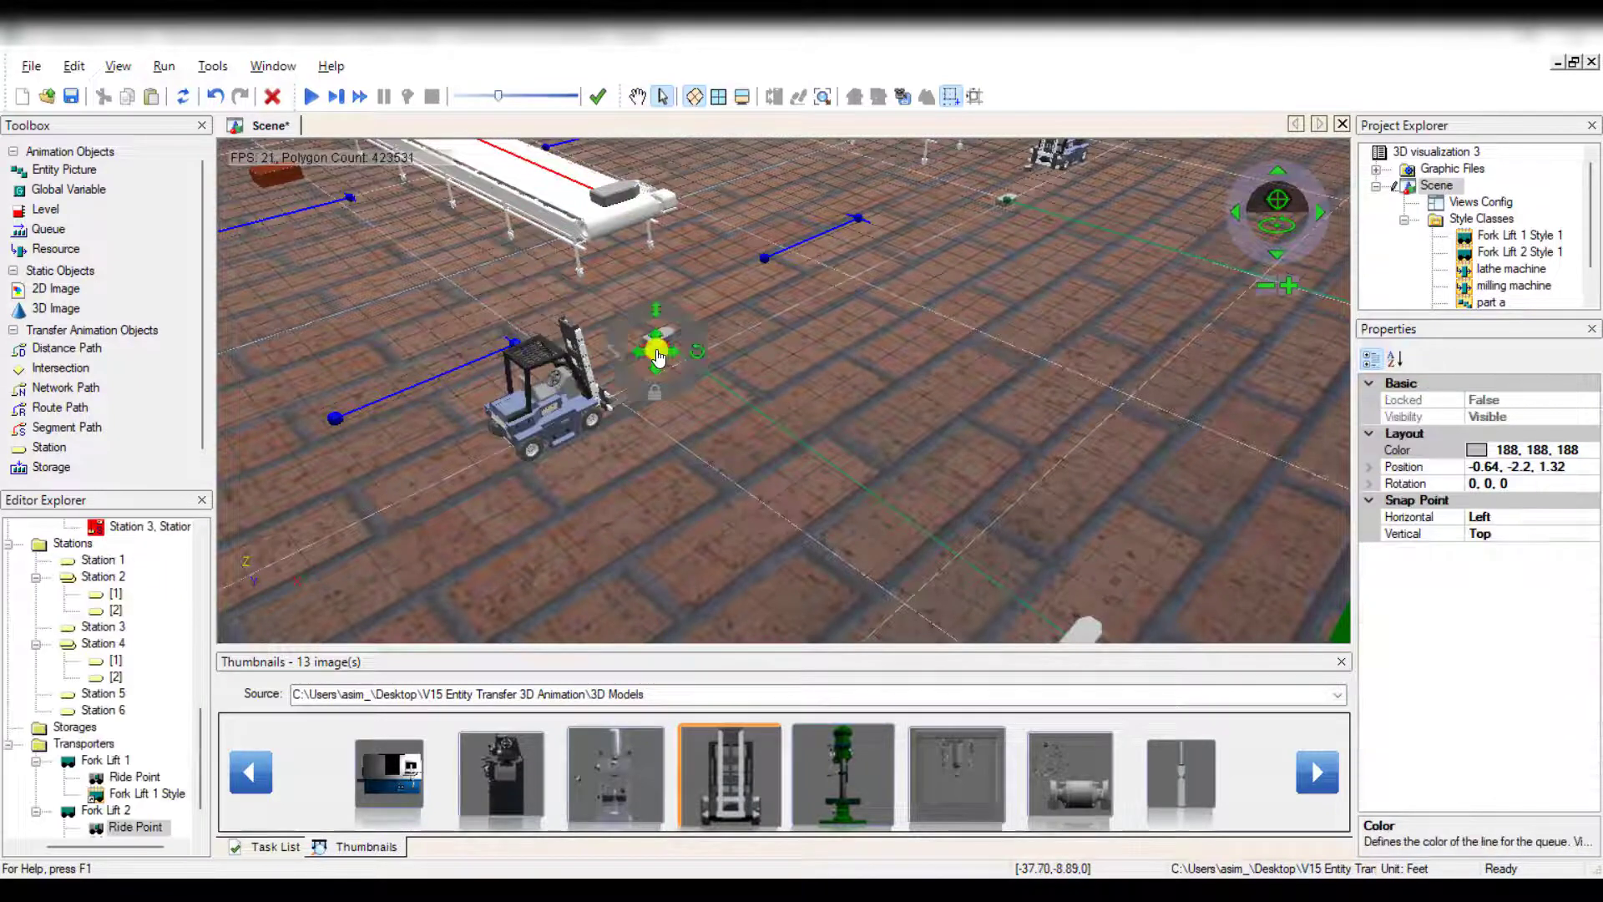
{"action": "mouse_move", "coordinate": [655, 346]}
{"action": "left_mouse_down"}
{"action": "mouse_move", "coordinate": [633, 386]}
{"action": "mouse_move", "coordinate": [630, 364]}
{"action": "left_mouse_up"}
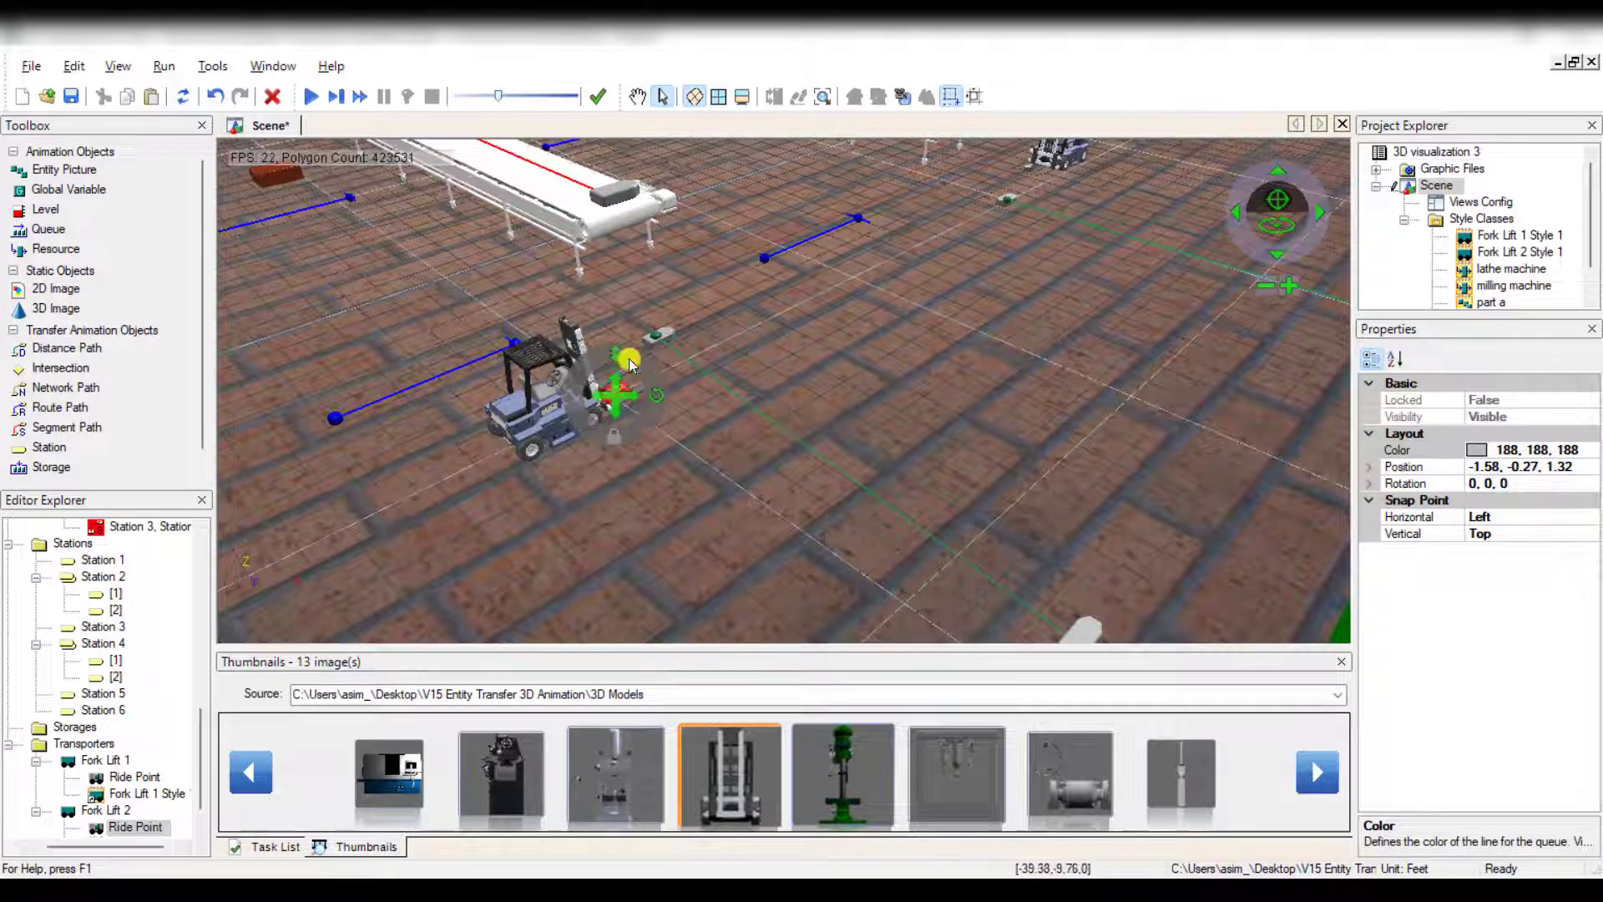
{"action": "left_click", "coordinate": [637, 96]}
{"action": "scroll", "coordinate": [633, 420], "scroll_direction": "up", "scroll_amount": 5}
{"action": "scroll", "coordinate": [612, 375], "scroll_direction": "up", "scroll_amount": 2}
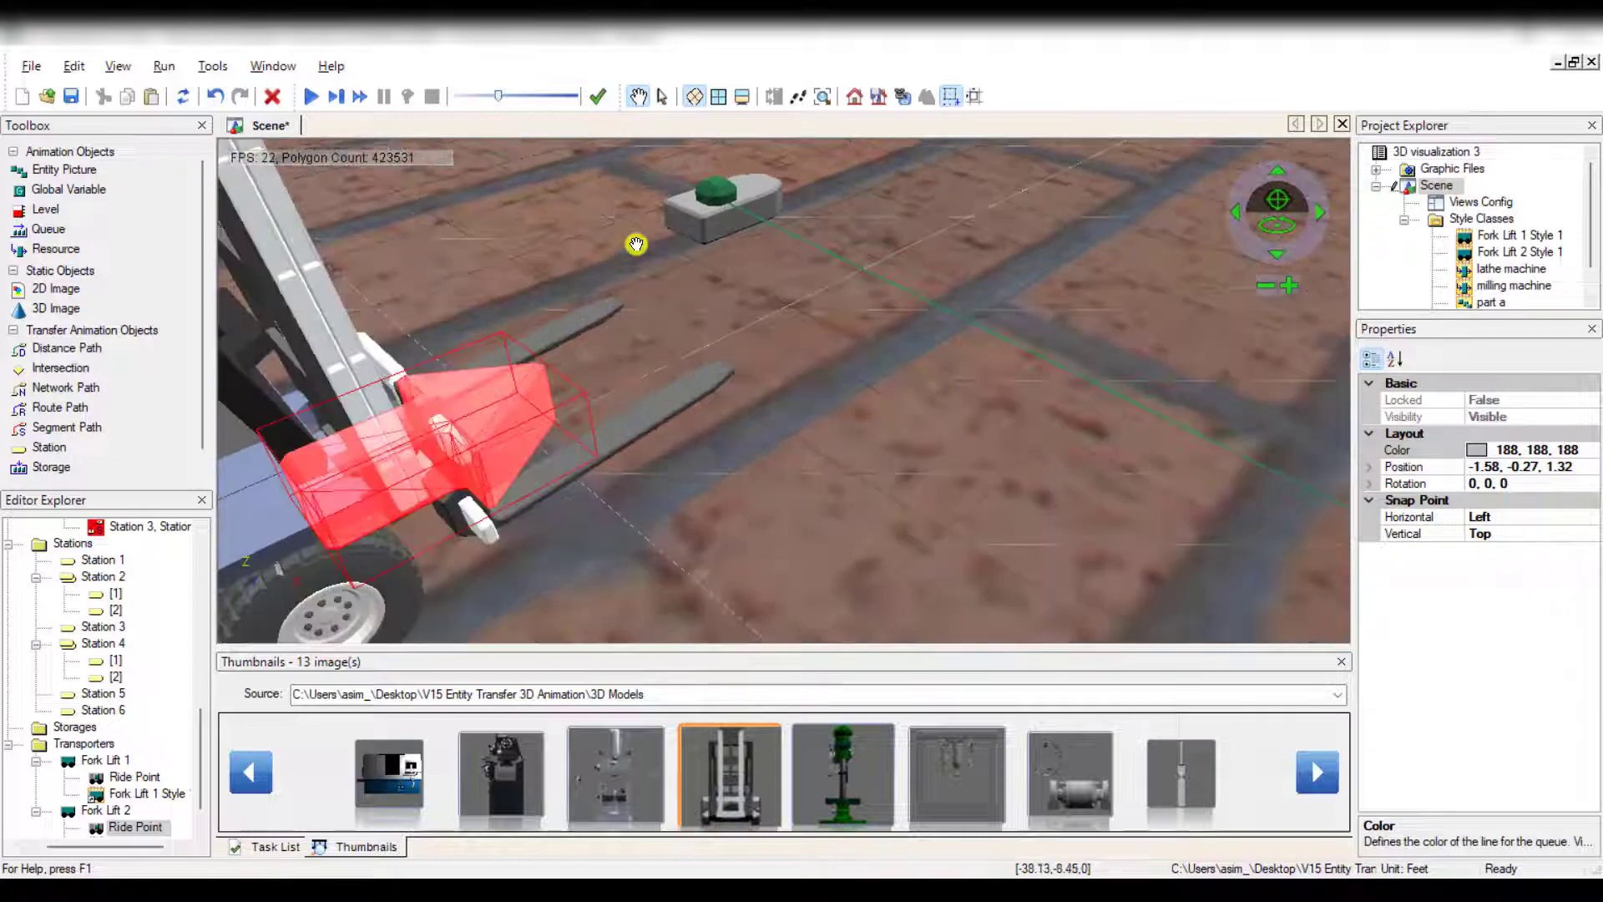
{"action": "left_click", "coordinate": [662, 98]}
{"action": "left_click_drag", "start_coordinate": [458, 465], "coordinate": [579, 391]}
{"action": "left_click", "coordinate": [639, 97]}
{"action": "scroll", "coordinate": [674, 334], "scroll_direction": "down", "scroll_amount": 8}
{"action": "left_click_drag", "start_coordinate": [673, 428], "coordinate": [623, 513]}
{"action": "left_click_drag", "start_coordinate": [618, 396], "coordinate": [653, 399]}
{"action": "left_click", "coordinate": [665, 96]}
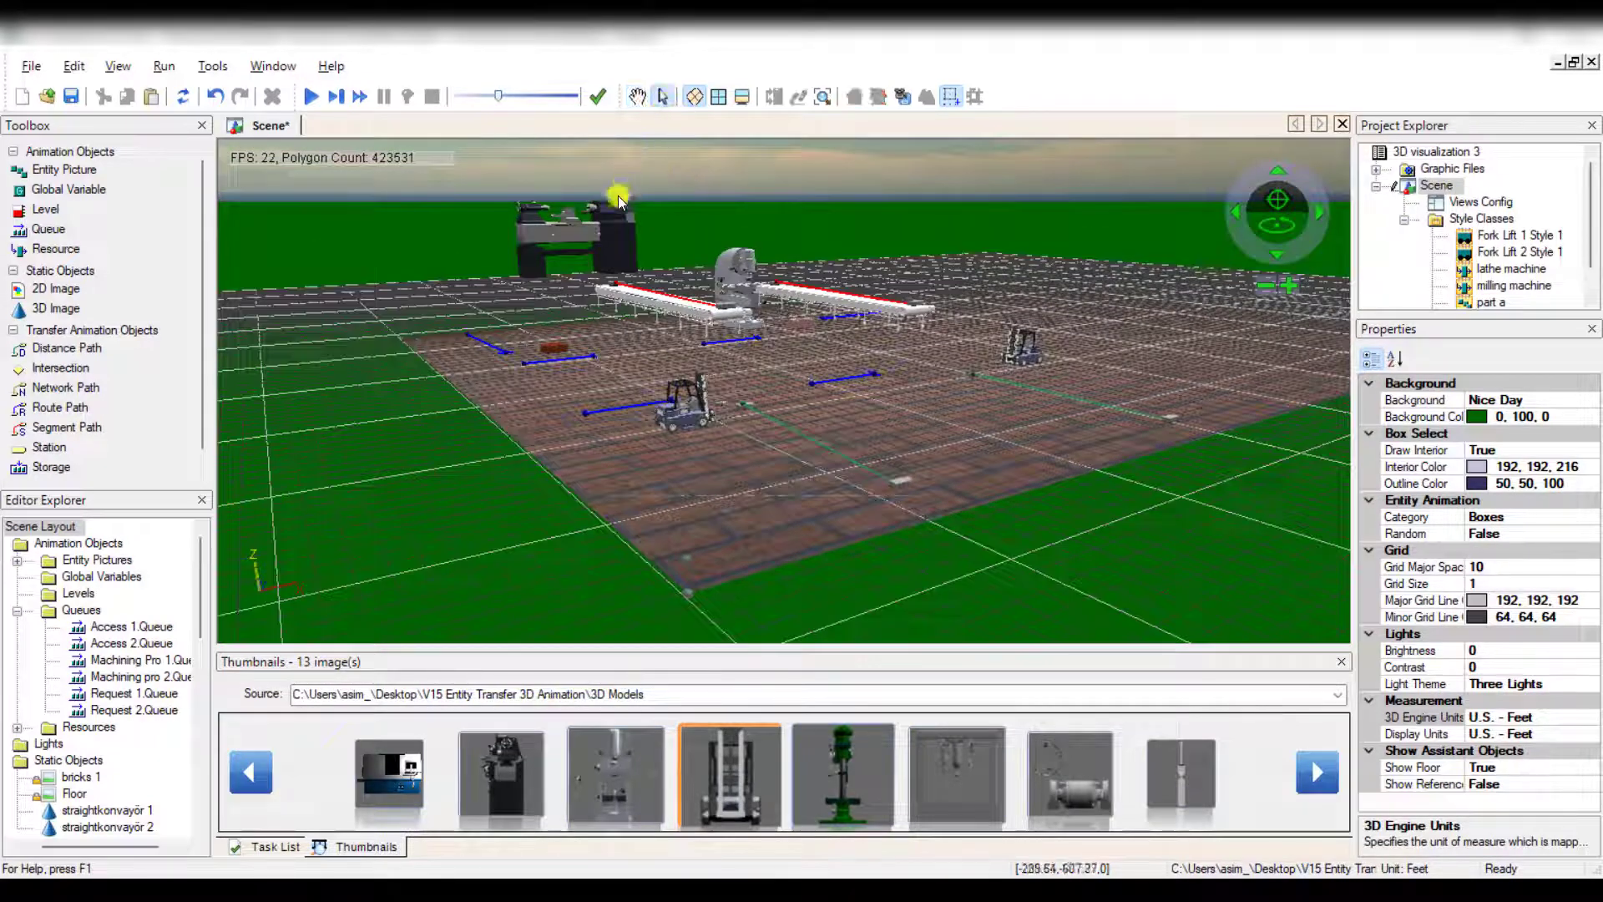
Lower the floating lathe machine so it stands on the brick floor.
{"action": "left_click", "coordinate": [574, 251]}
{"action": "left_click", "coordinate": [575, 255]}
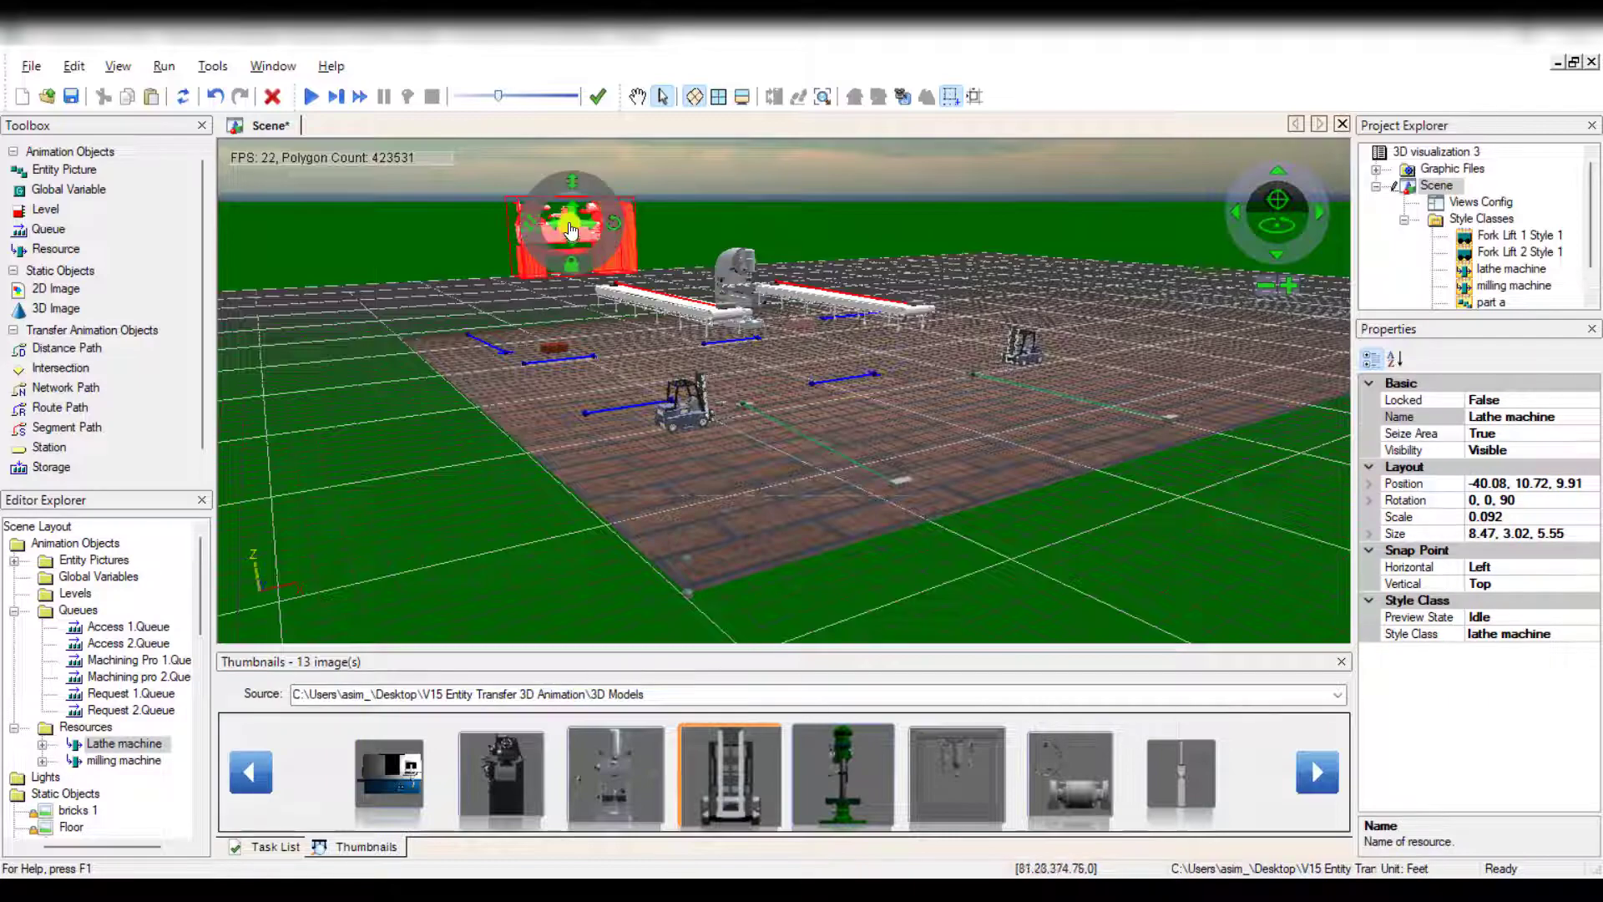
{"action": "left_click", "coordinate": [574, 254]}
{"action": "left_click", "coordinate": [575, 255]}
{"action": "scroll", "coordinate": [157, 617], "scroll_direction": "down", "scroll_amount": 3}
{"action": "left_click", "coordinate": [127, 594]}
{"action": "left_click", "coordinate": [1588, 403]}
{"action": "left_click", "coordinate": [1503, 433]}
{"action": "left_click_drag", "start_coordinate": [575, 206], "coordinate": [574, 272]}
Lower straightkonvayör 1 to the brick floor and align it with its red segment path.
{"action": "left_click", "coordinate": [665, 303]}
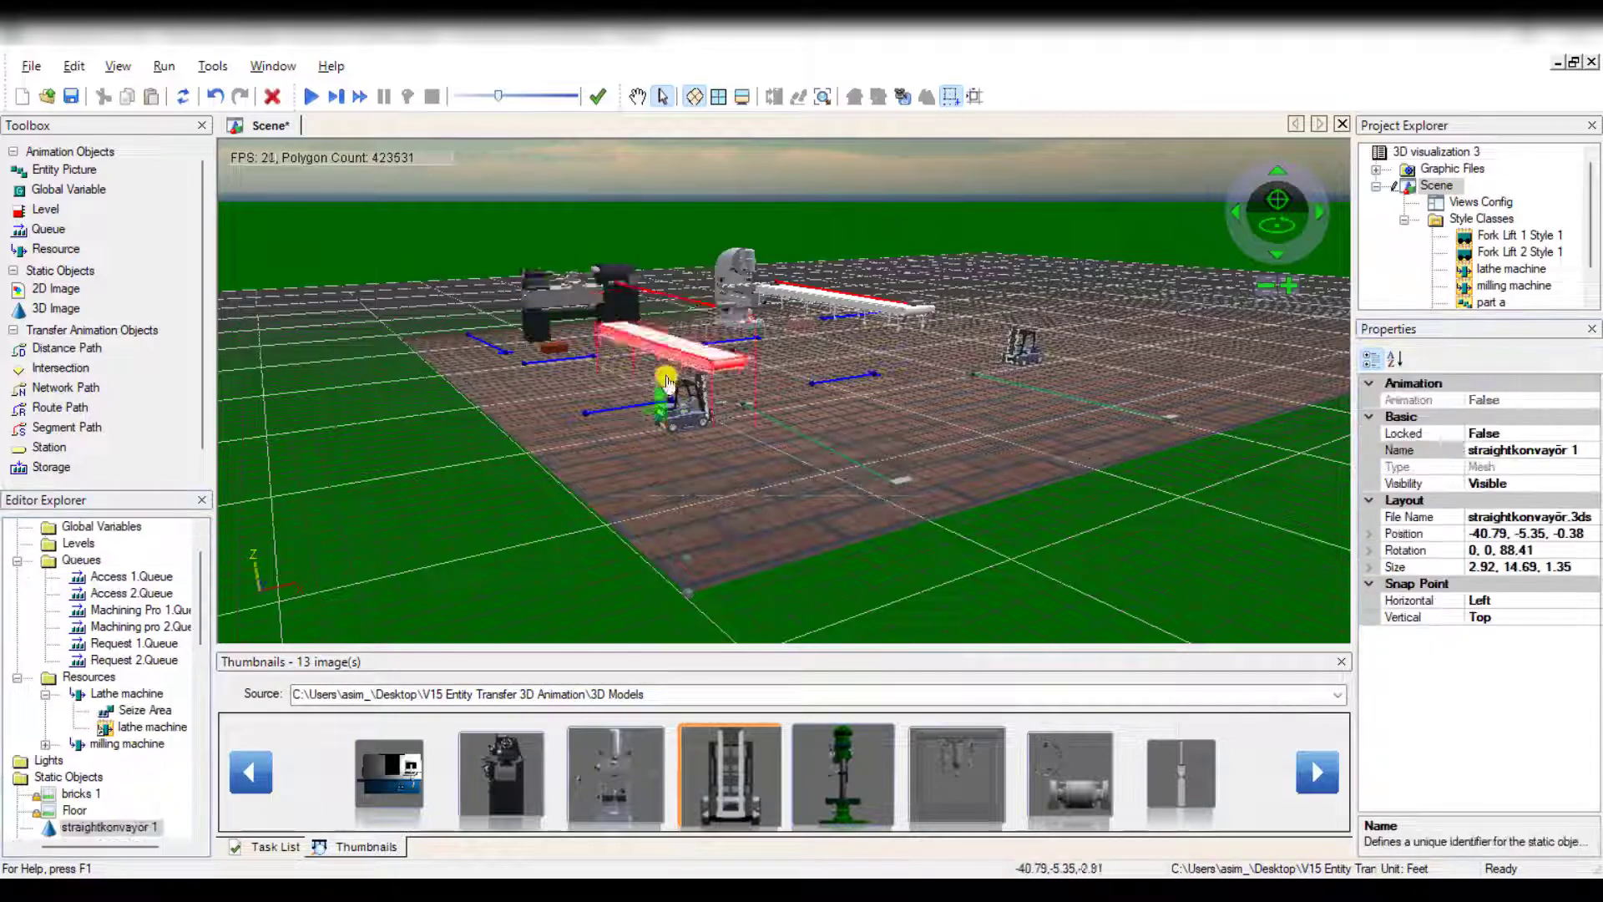
{"action": "left_click_drag", "start_coordinate": [708, 359], "coordinate": [836, 454]}
{"action": "left_click", "coordinate": [501, 311]}
{"action": "left_click_drag", "start_coordinate": [500, 264], "coordinate": [501, 289]}
{"action": "left_click_drag", "start_coordinate": [584, 451], "coordinate": [633, 443]}
{"action": "left_click", "coordinate": [633, 443]}
{"action": "scroll", "coordinate": [710, 376], "scroll_direction": "up", "scroll_amount": 5}
Lower straightkonvayör 2 to the floor and reposition the conveyors under their red segment paths.
{"action": "left_click", "coordinate": [895, 334]}
{"action": "left_click", "coordinate": [881, 302]}
{"action": "left_click_drag", "start_coordinate": [879, 275], "coordinate": [879, 431]}
{"action": "left_click_drag", "start_coordinate": [877, 534], "coordinate": [907, 596]}
{"action": "left_click", "coordinate": [655, 421]}
{"action": "left_click_drag", "start_coordinate": [654, 455], "coordinate": [668, 501]}
{"action": "left_click", "coordinate": [550, 363]}
{"action": "left_click", "coordinate": [553, 357]}
{"action": "left_click", "coordinate": [829, 342]}
{"action": "left_click_drag", "start_coordinate": [835, 468], "coordinate": [801, 435]}
Save the scene with the whole machining layout in view.
{"action": "scroll", "coordinate": [751, 334], "scroll_direction": "up", "scroll_amount": 5}
{"action": "left_click", "coordinate": [648, 177]}
{"action": "left_click", "coordinate": [651, 179]}
{"action": "left_click_drag", "start_coordinate": [960, 434], "coordinate": [1031, 355]}
{"action": "left_click", "coordinate": [1146, 411]}
{"action": "left_click", "coordinate": [1031, 355]}
{"action": "scroll", "coordinate": [835, 409], "scroll_direction": "down", "scroll_amount": 10}
{"action": "left_click_drag", "start_coordinate": [790, 423], "coordinate": [723, 382]}
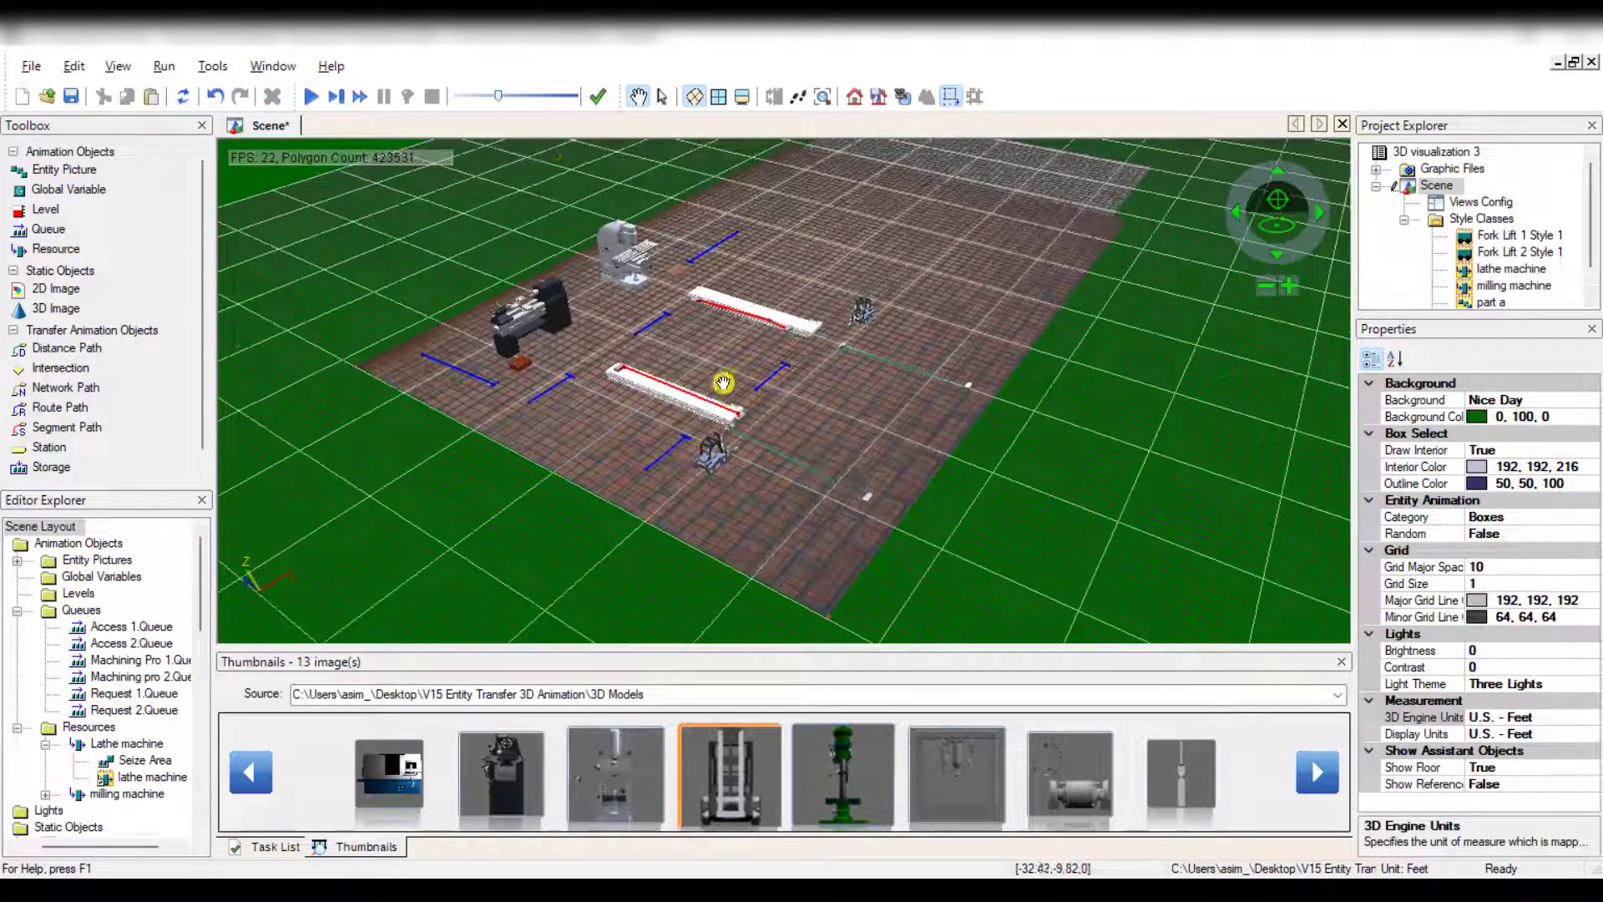
{"action": "left_click", "coordinate": [73, 97]}
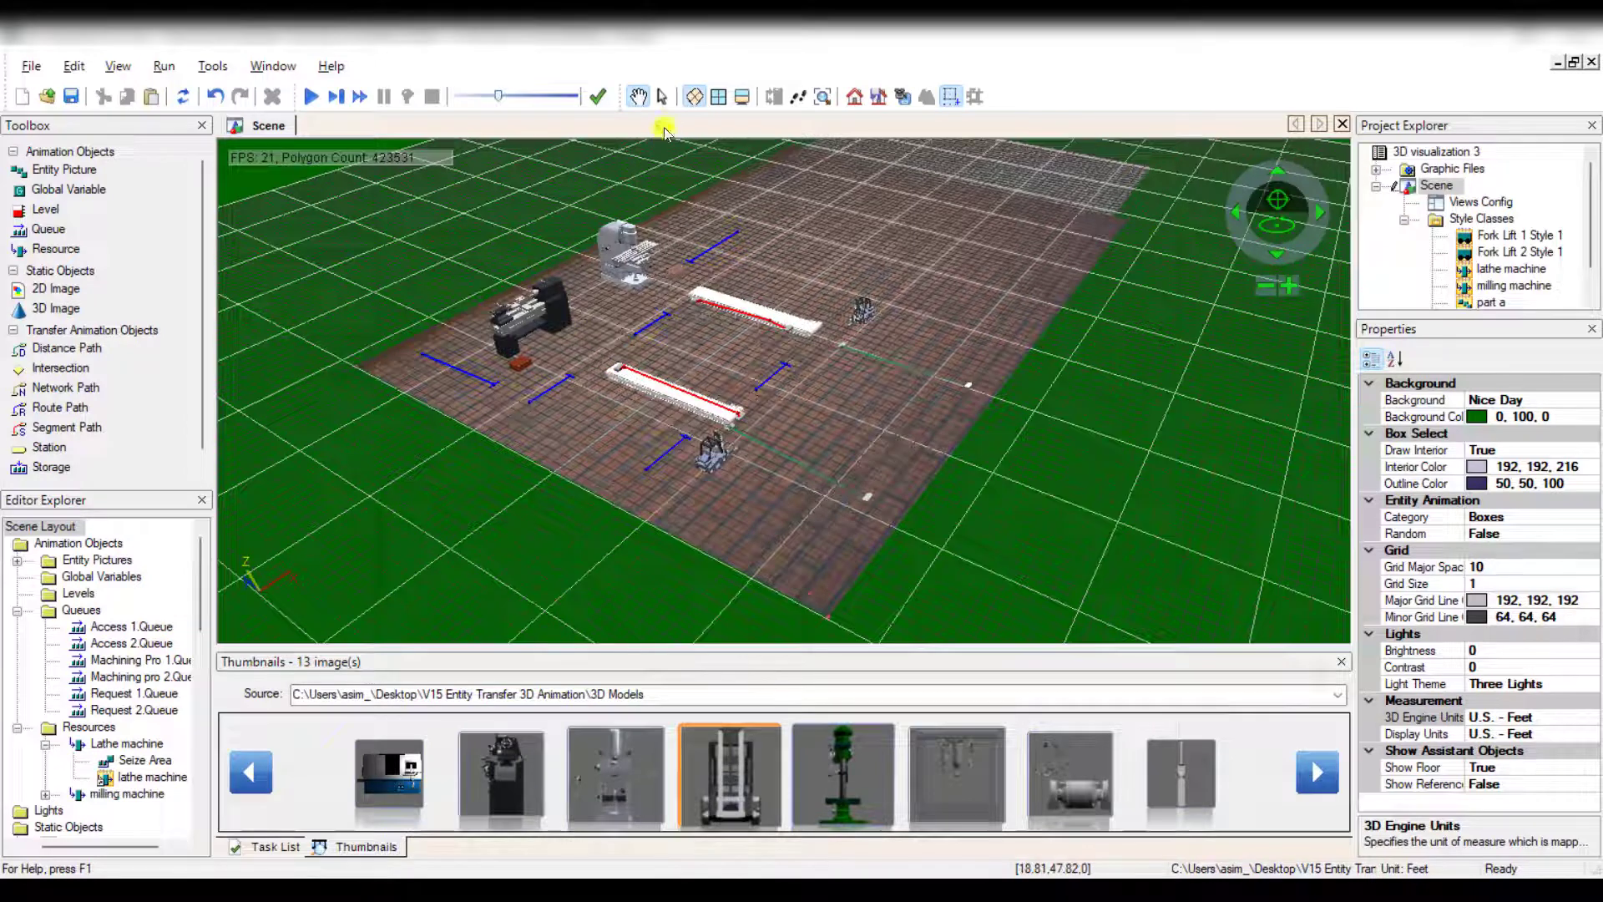
Inspect the placement and layout properties of straightkonvayör 1 beneath its segment path.
{"action": "left_click", "coordinate": [662, 96]}
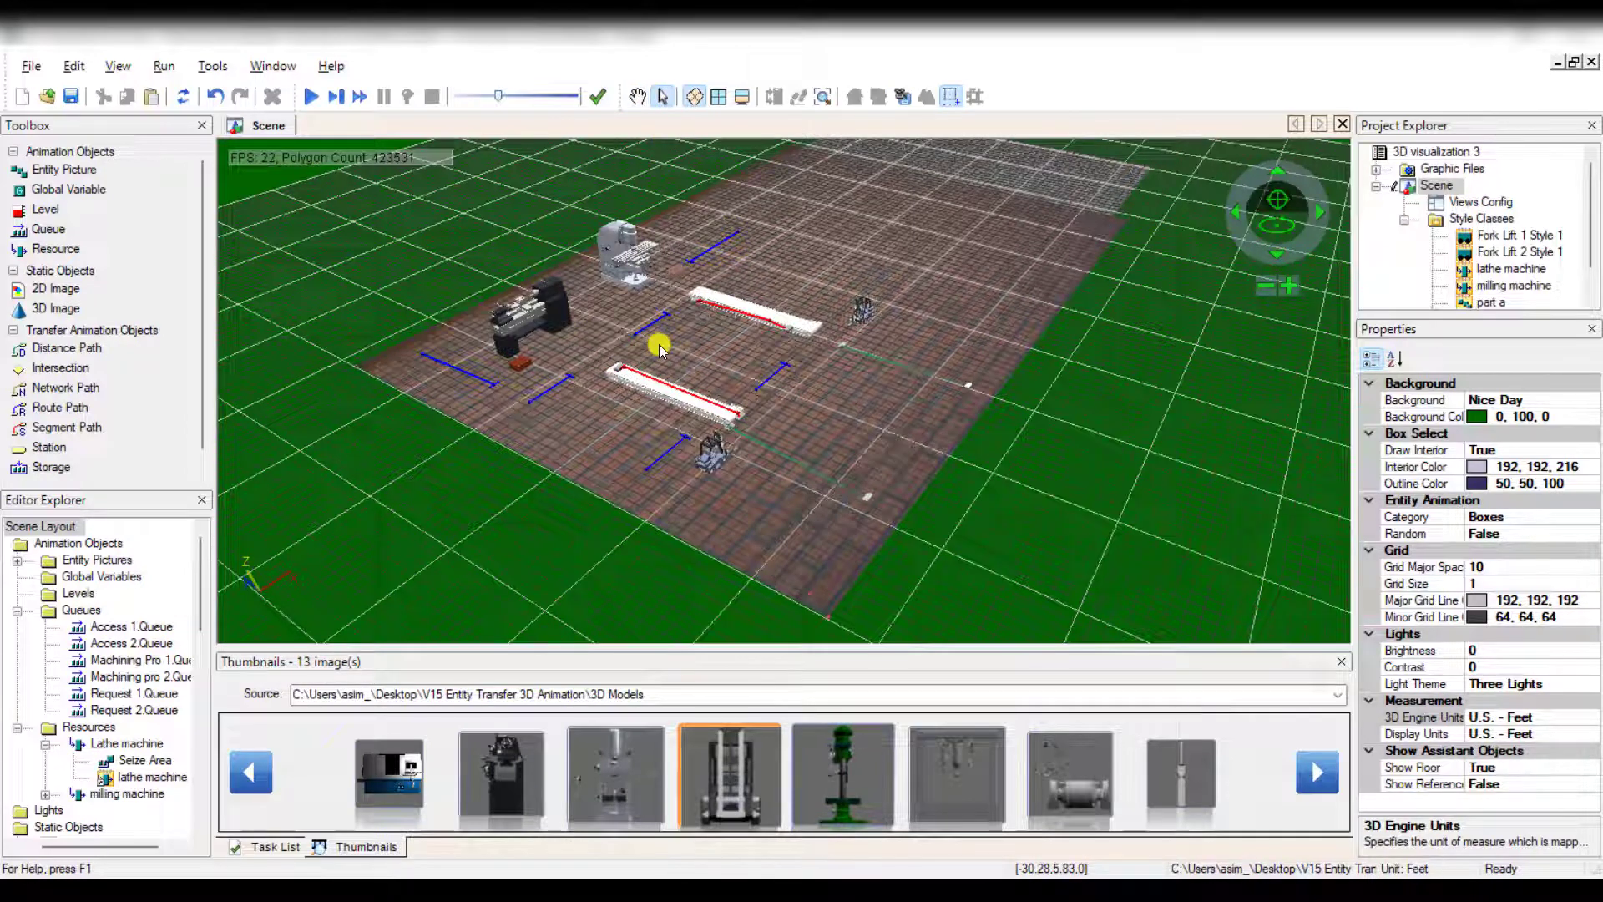
{"action": "left_click", "coordinate": [638, 96]}
{"action": "scroll", "coordinate": [680, 368], "scroll_direction": "up", "scroll_amount": 5}
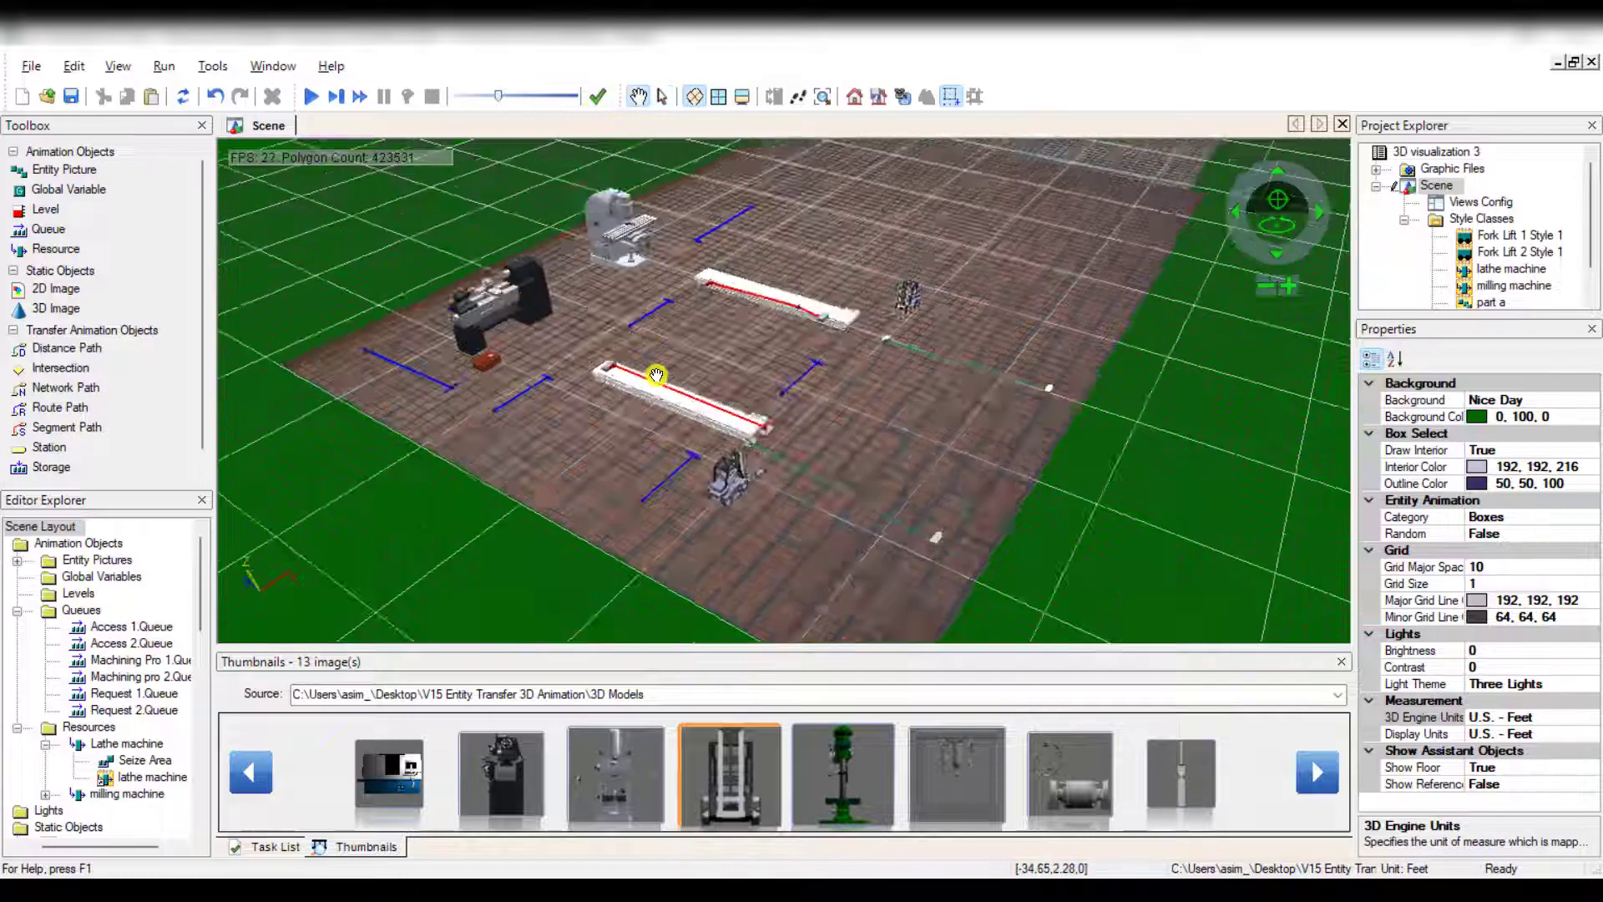
{"action": "left_click", "coordinate": [662, 96]}
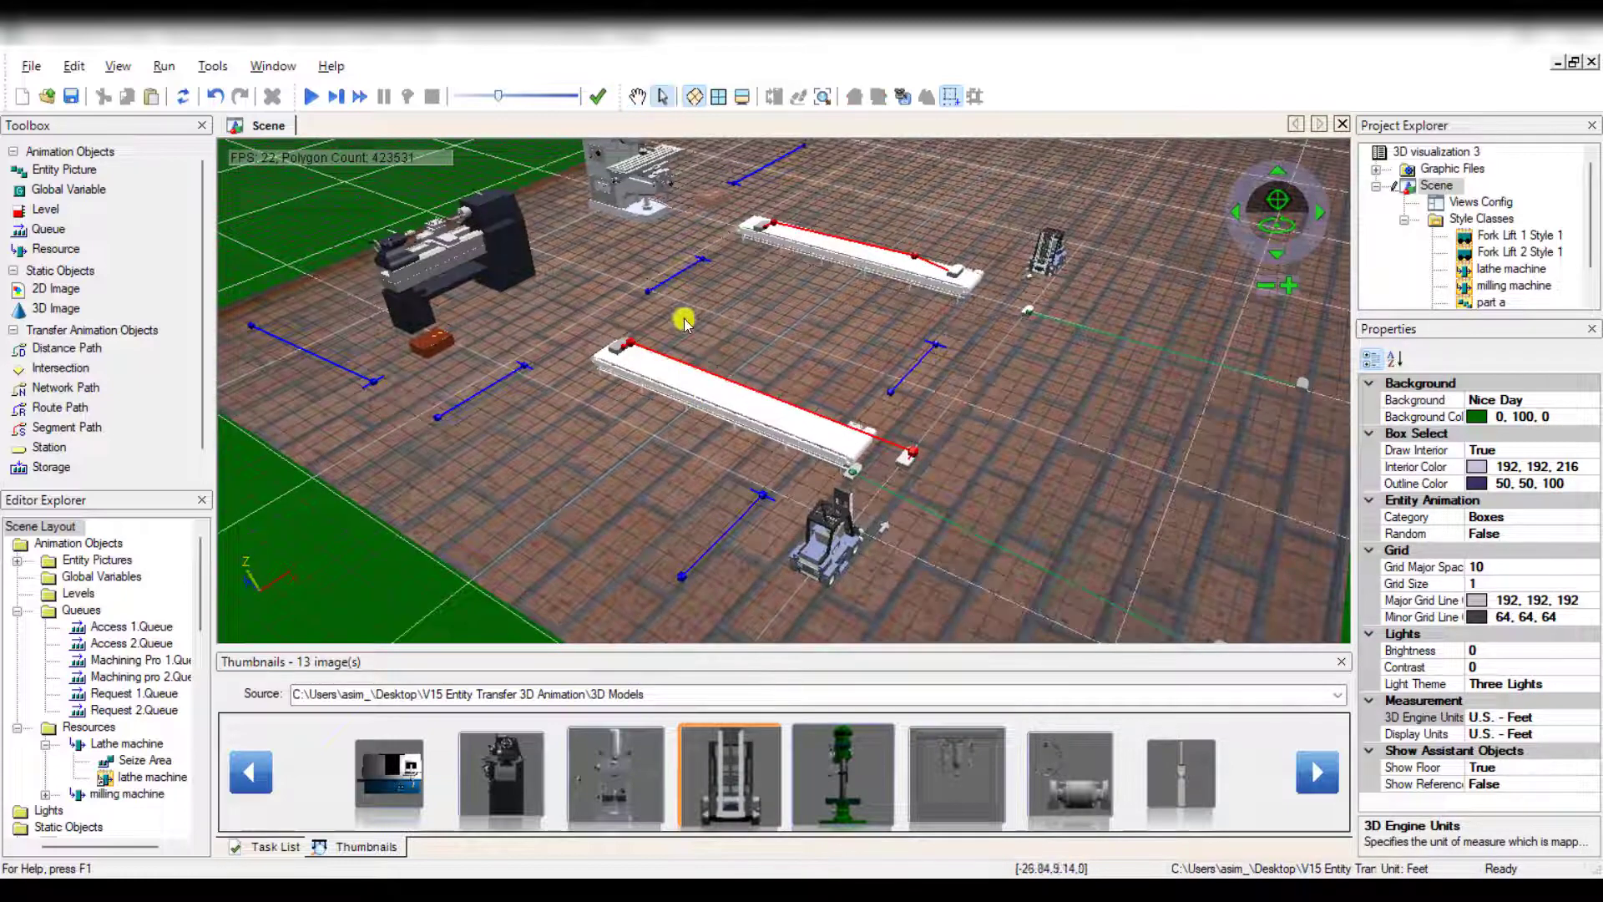
{"action": "left_click", "coordinate": [691, 380]}
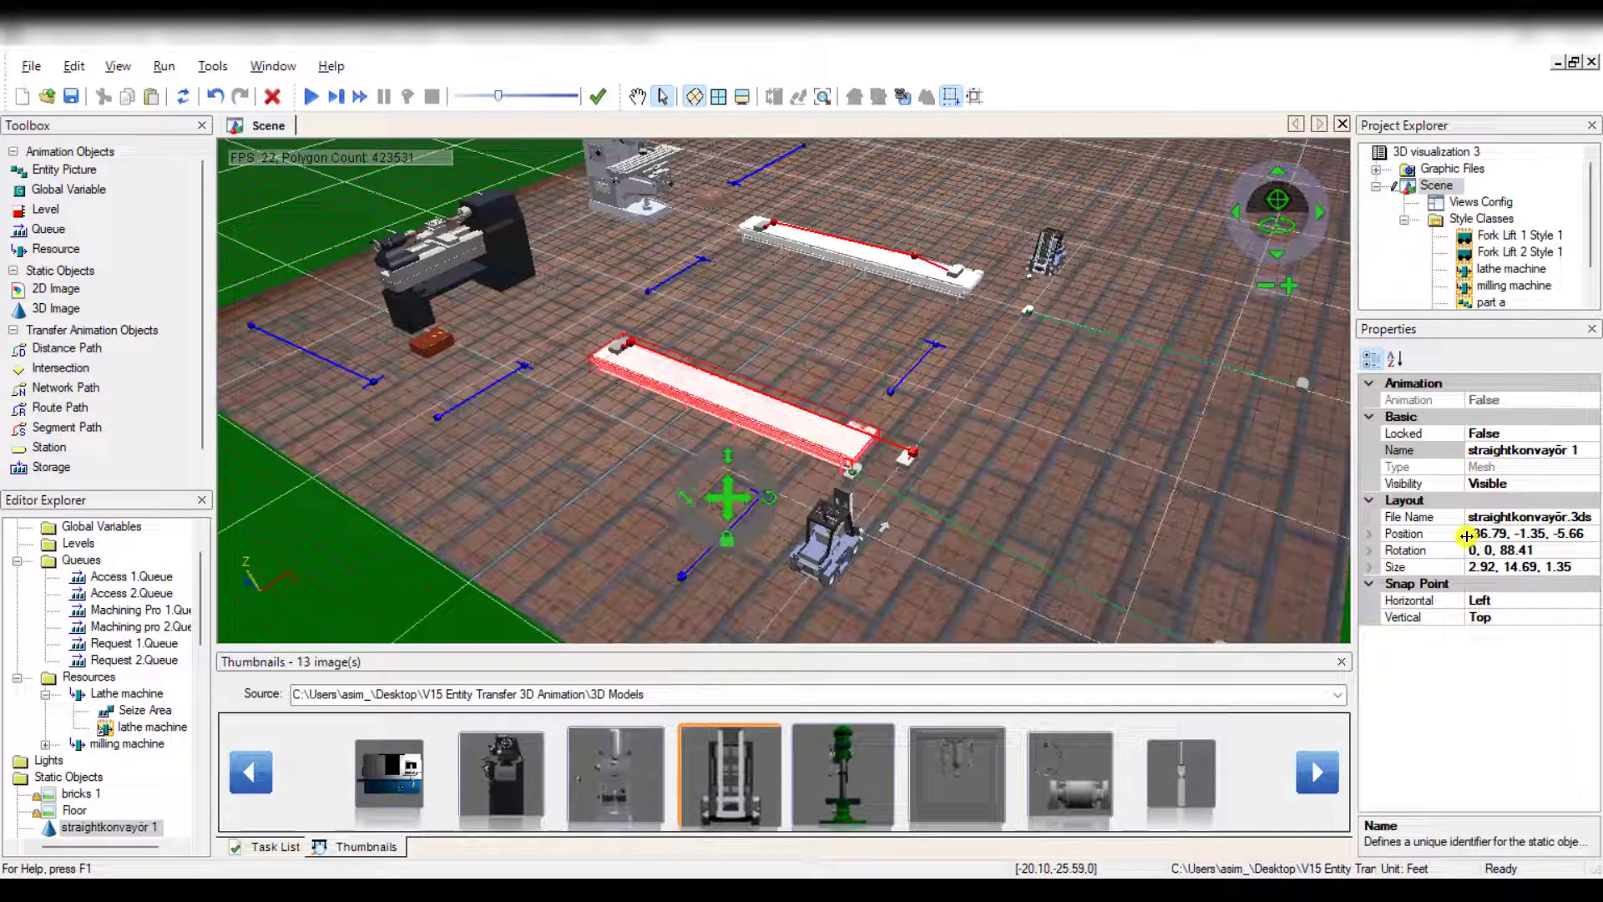
{"action": "left_click", "coordinate": [986, 443]}
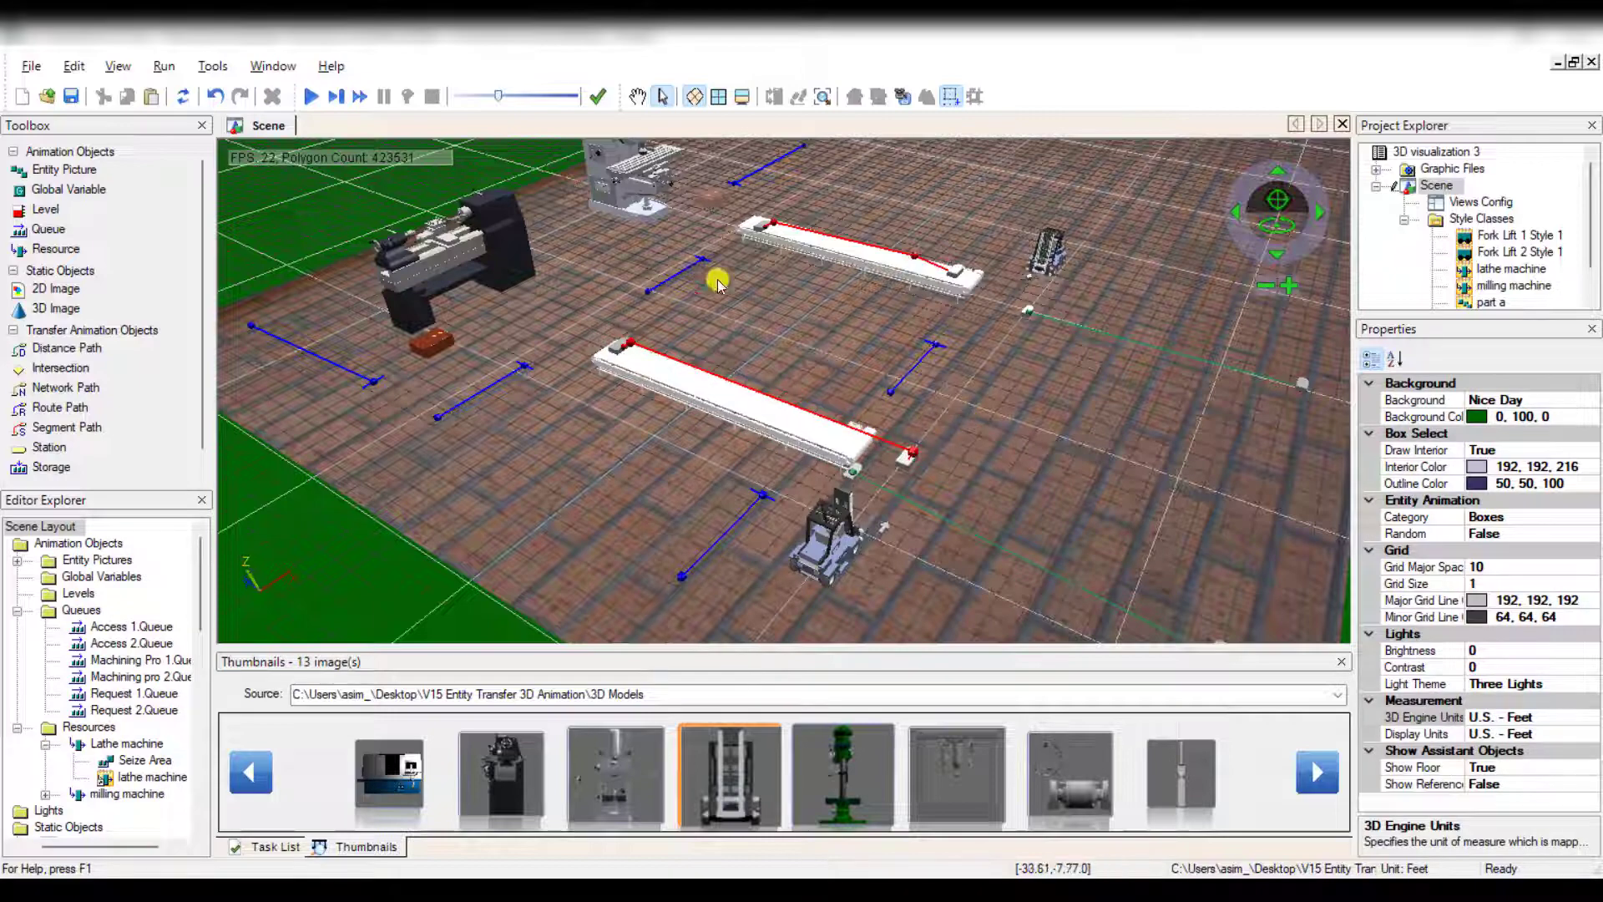
Start the simulation run to play the 3D animation of the scene.
{"action": "left_click", "coordinate": [637, 96]}
{"action": "scroll", "coordinate": [915, 382], "scroll_direction": "down", "scroll_amount": 3}
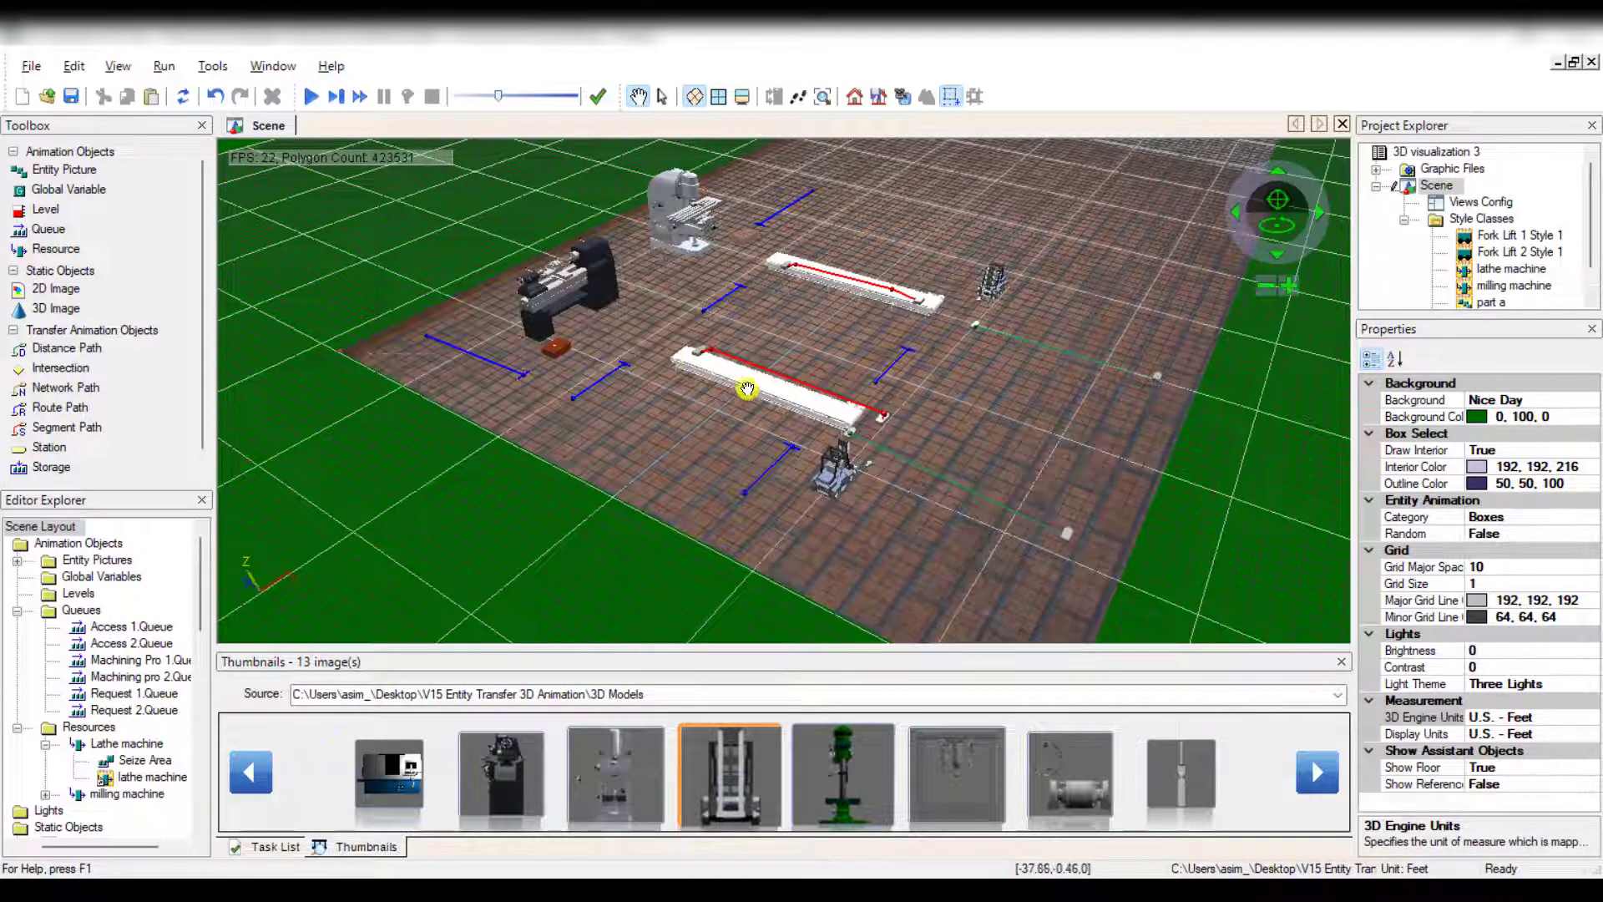
{"action": "left_click_drag", "start_coordinate": [746, 389], "coordinate": [672, 395]}
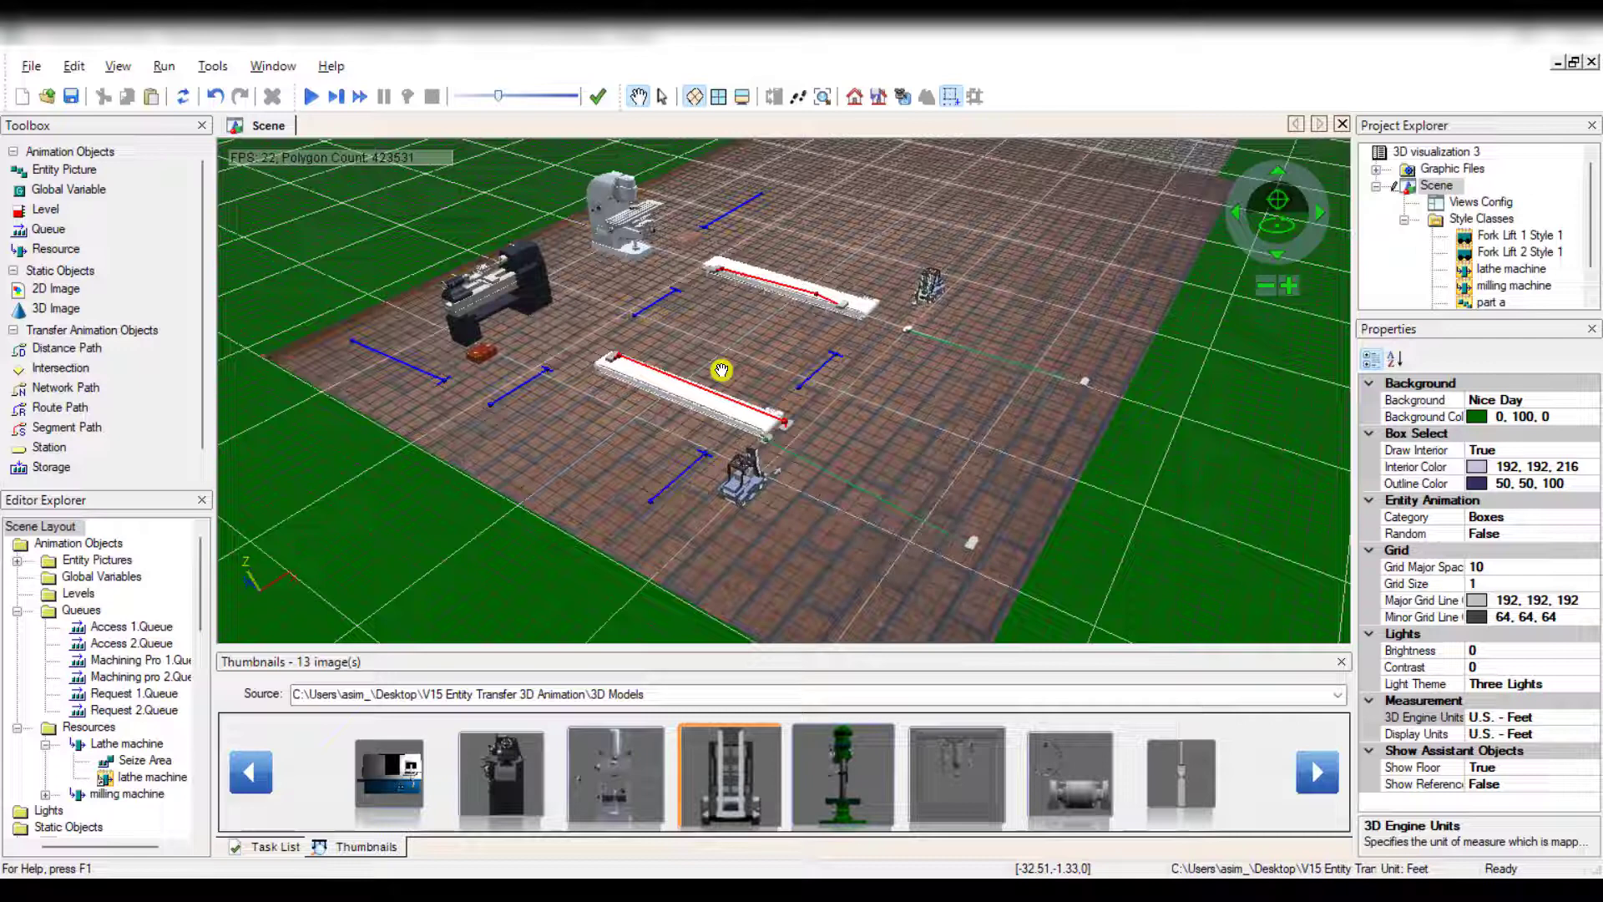
{"action": "left_click", "coordinate": [311, 99]}
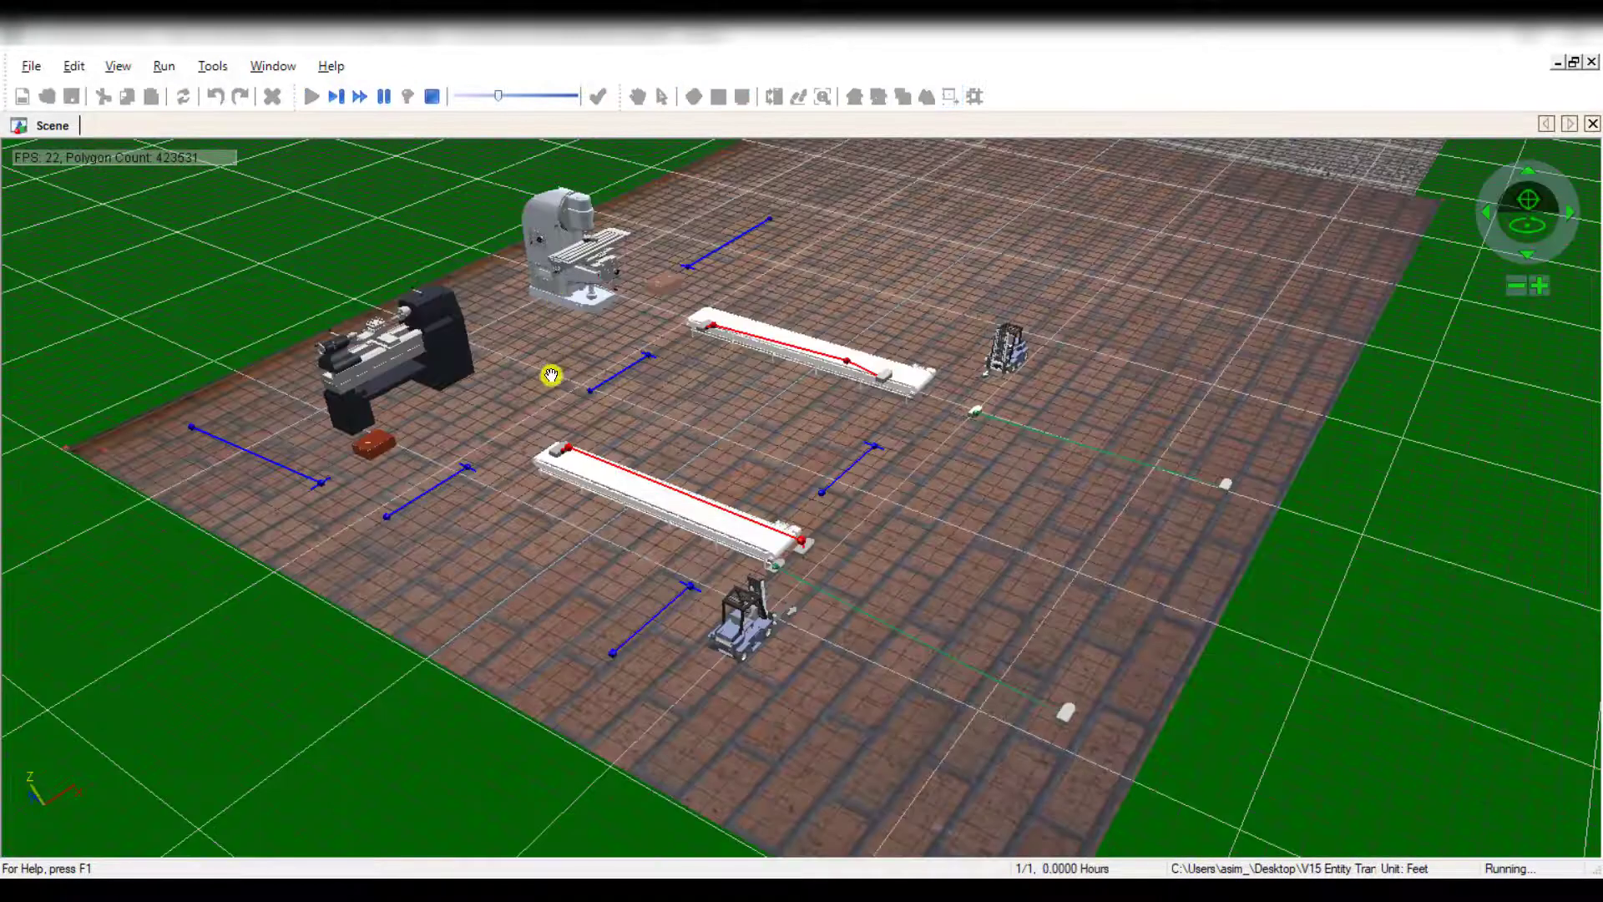